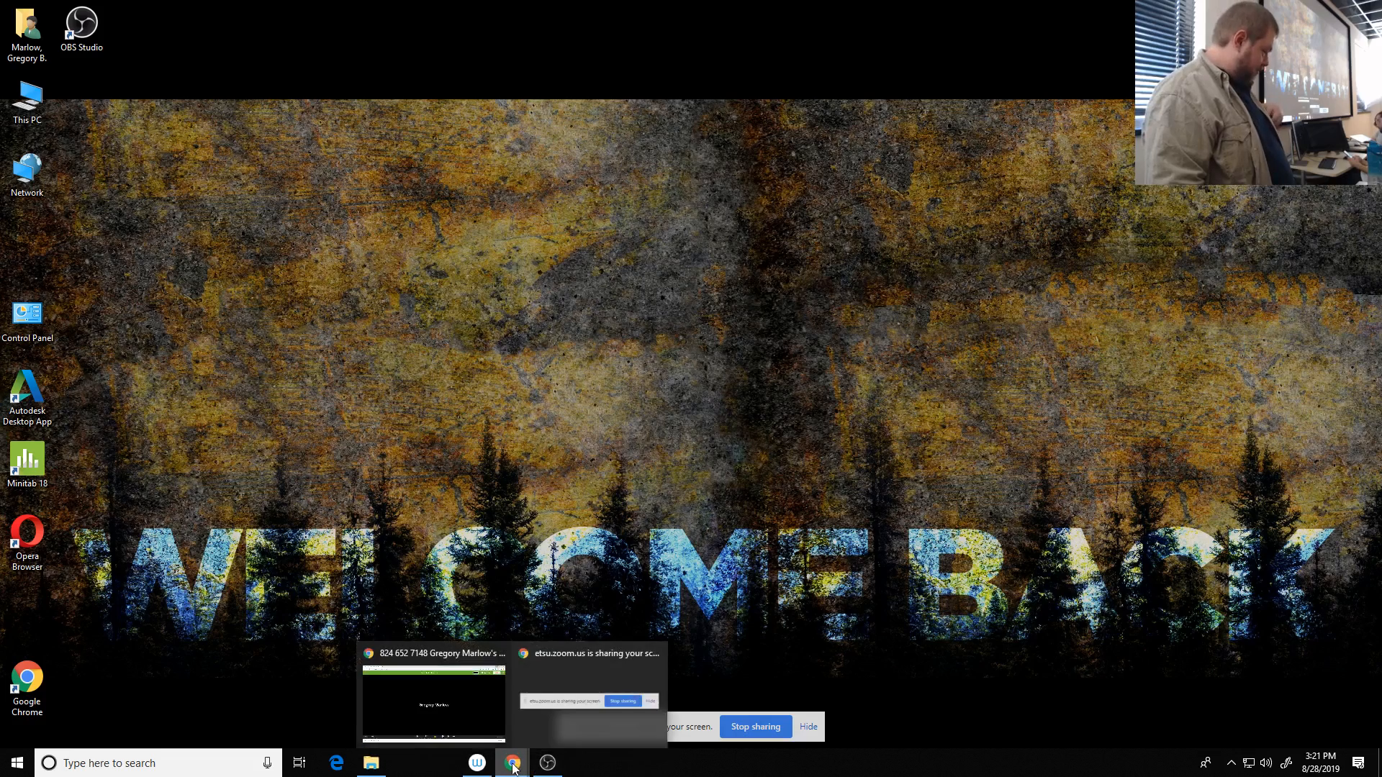
- Bring up the Zoom meeting in full screen and show its participants list
{"action": "left_click", "coordinate": [477, 720]}
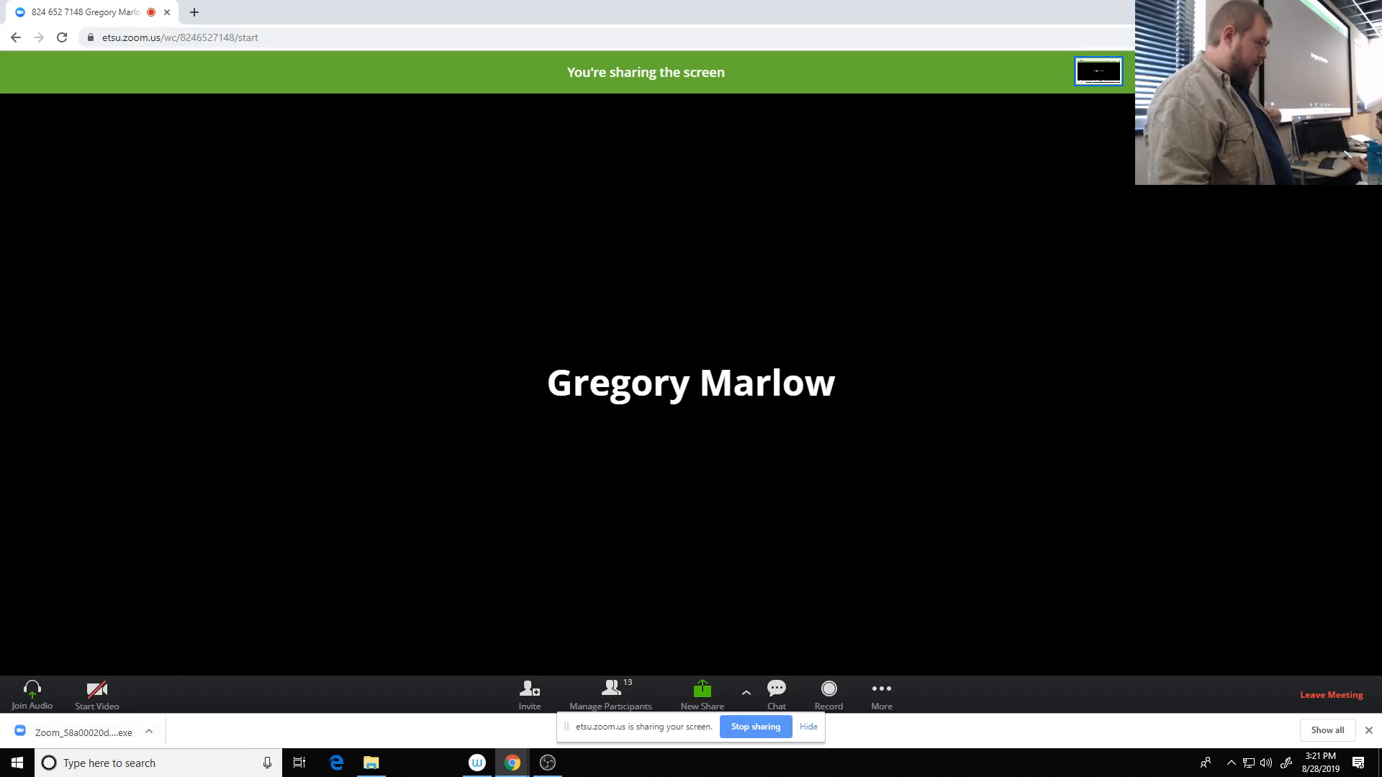
{"action": "key", "text": "F11"}
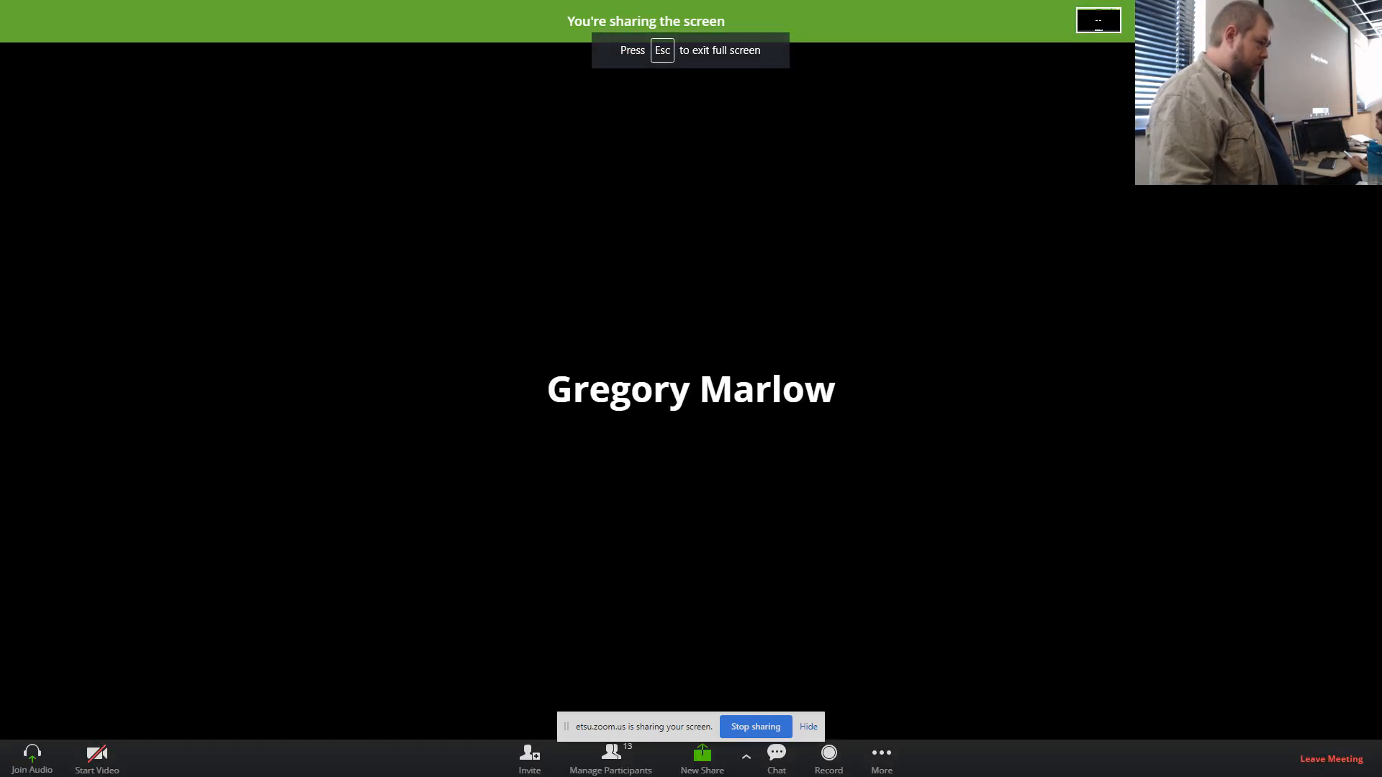
{"action": "key", "text": "F11"}
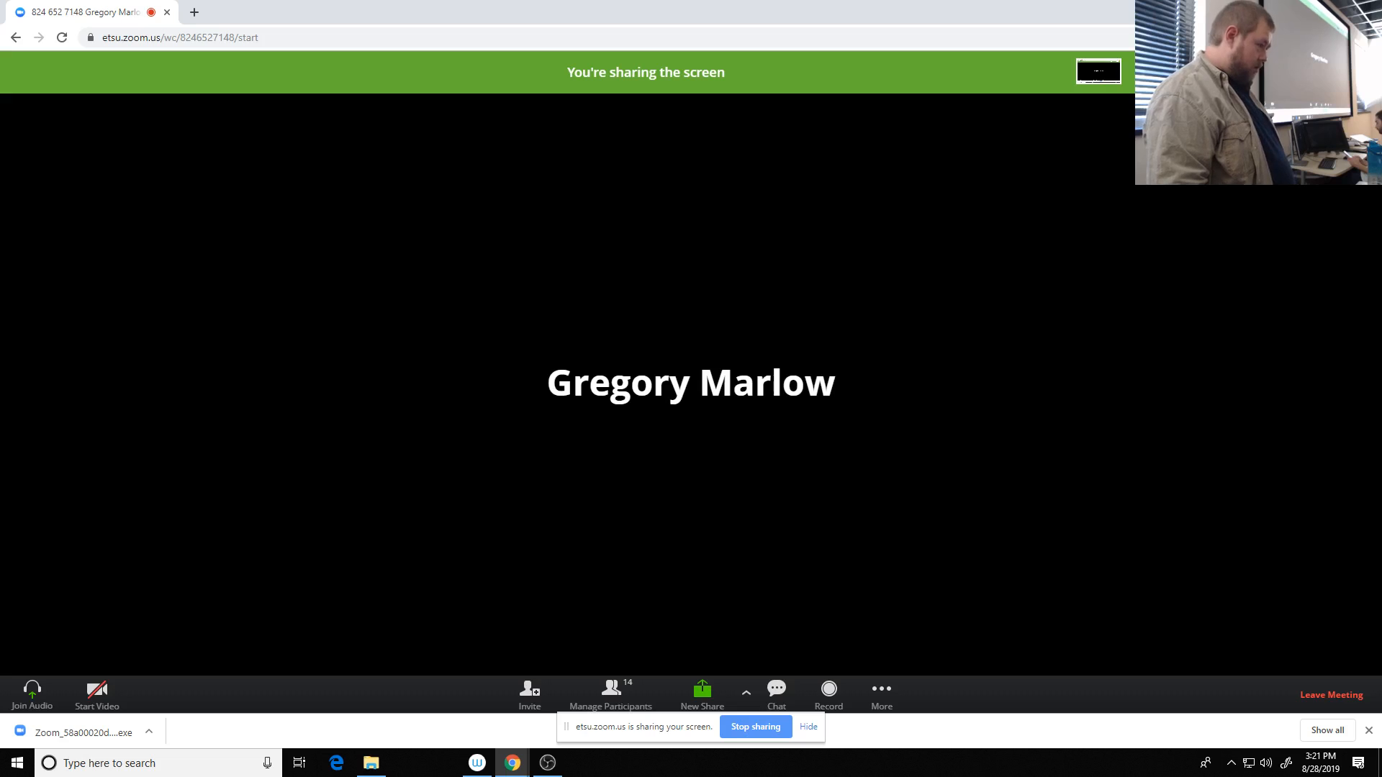
{"action": "key", "text": "F11"}
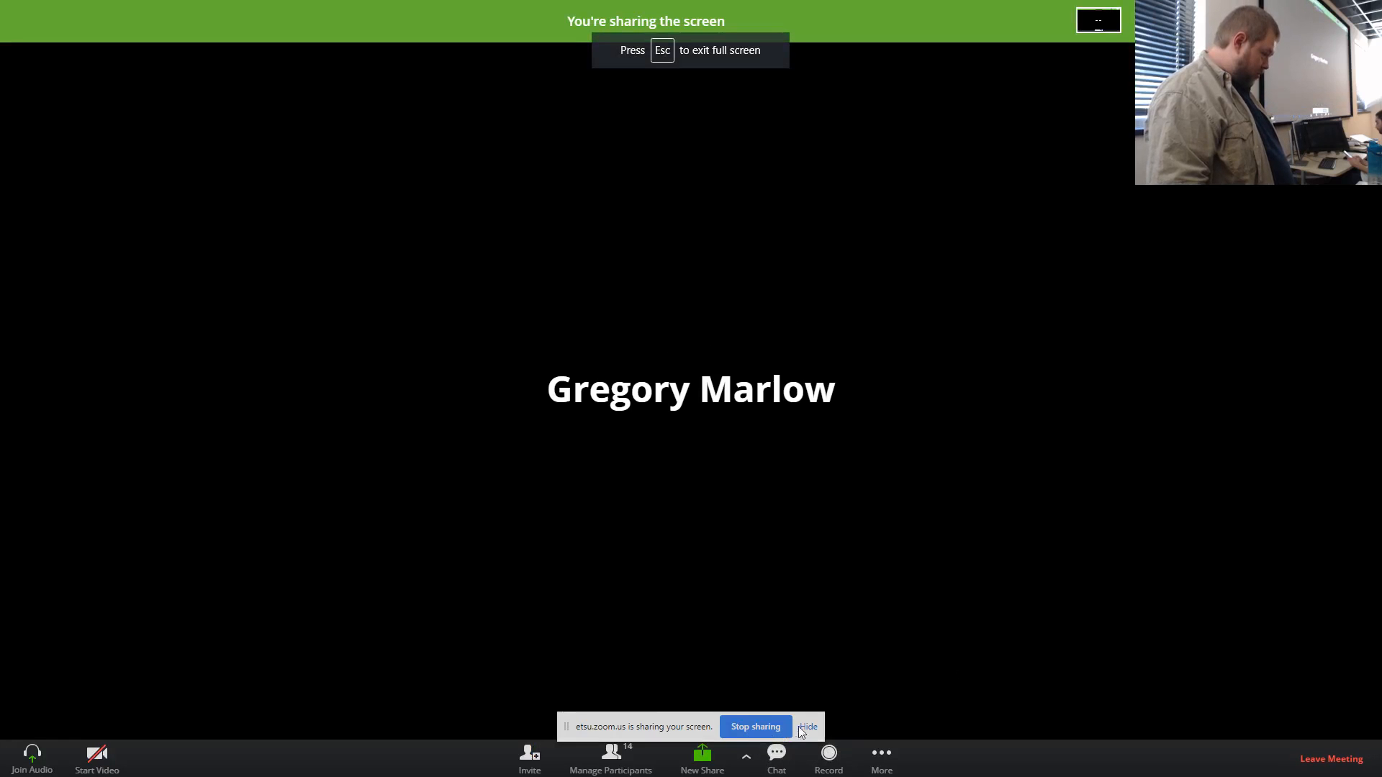
{"action": "left_click", "coordinate": [625, 767]}
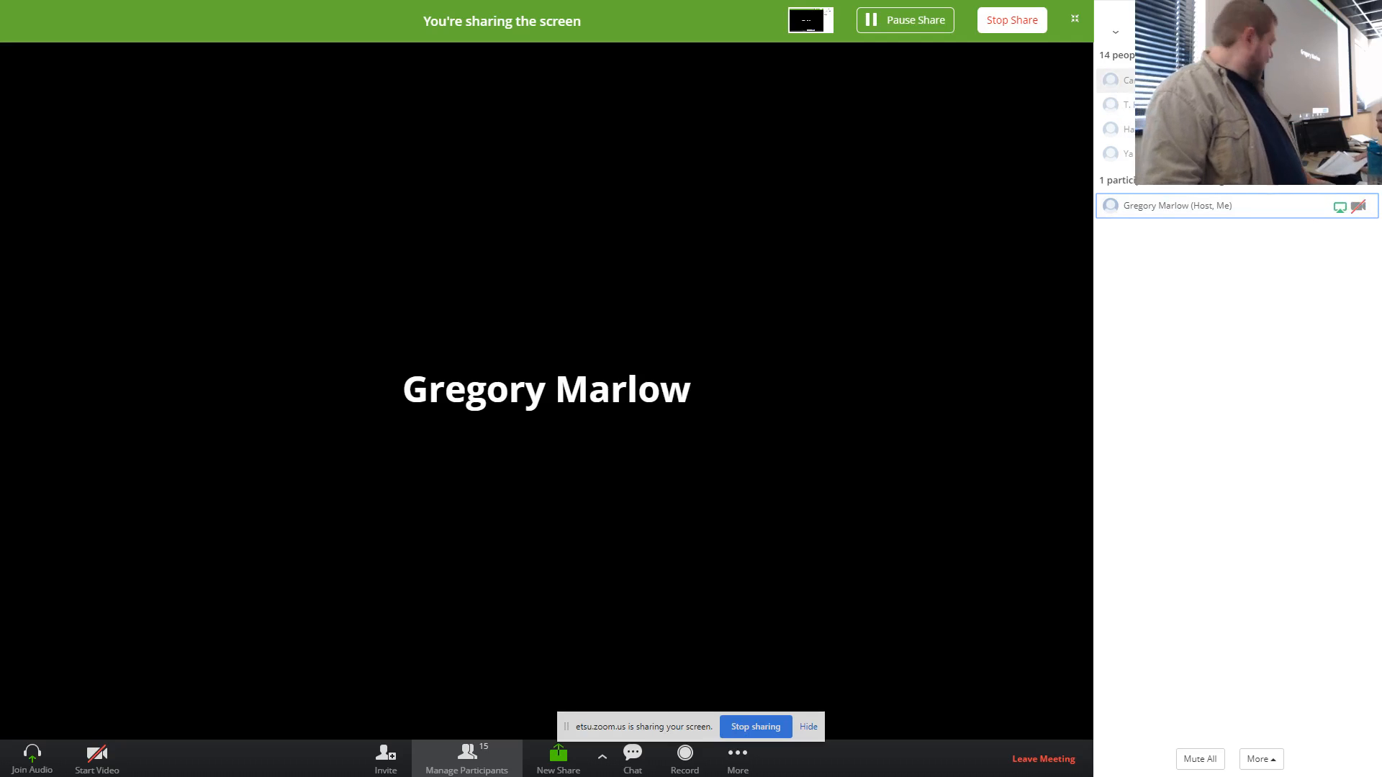
- Admit all the people in the waiting room to the Zoom meeting
{"action": "left_click", "coordinate": [1306, 80]}
{"action": "left_click", "coordinate": [1307, 79]}
{"action": "left_click", "coordinate": [1307, 80]}
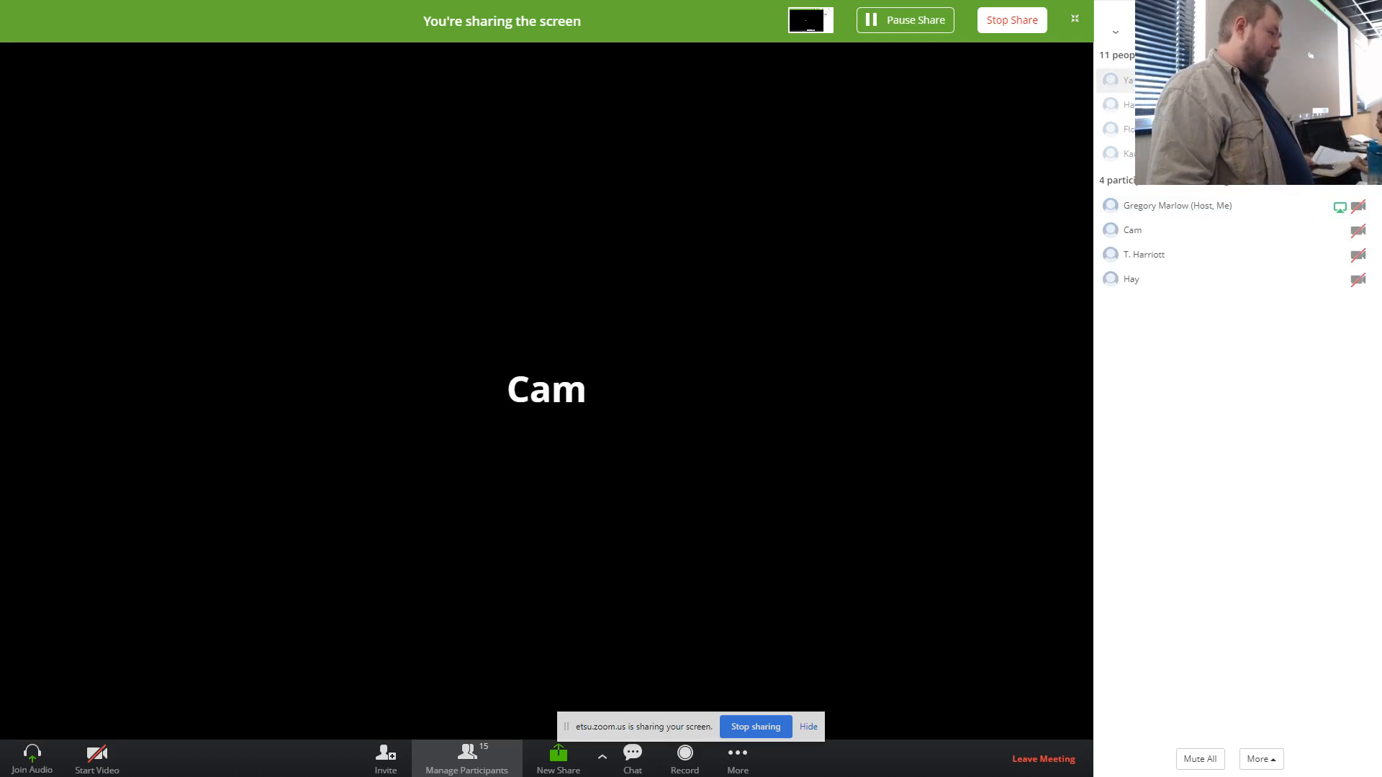
{"action": "left_click", "coordinate": [1307, 80]}
{"action": "left_click", "coordinate": [1306, 80]}
{"action": "left_click", "coordinate": [1307, 80]}
{"action": "left_click", "coordinate": [1307, 80]}
{"action": "left_click", "coordinate": [1307, 80]}
{"action": "left_click", "coordinate": [1307, 80]}
{"action": "left_click", "coordinate": [1306, 80]}
{"action": "left_click", "coordinate": [1306, 80]}
{"action": "left_click", "coordinate": [1306, 80]}
{"action": "left_click", "coordinate": [1306, 80]}
{"action": "left_click", "coordinate": [1307, 80]}
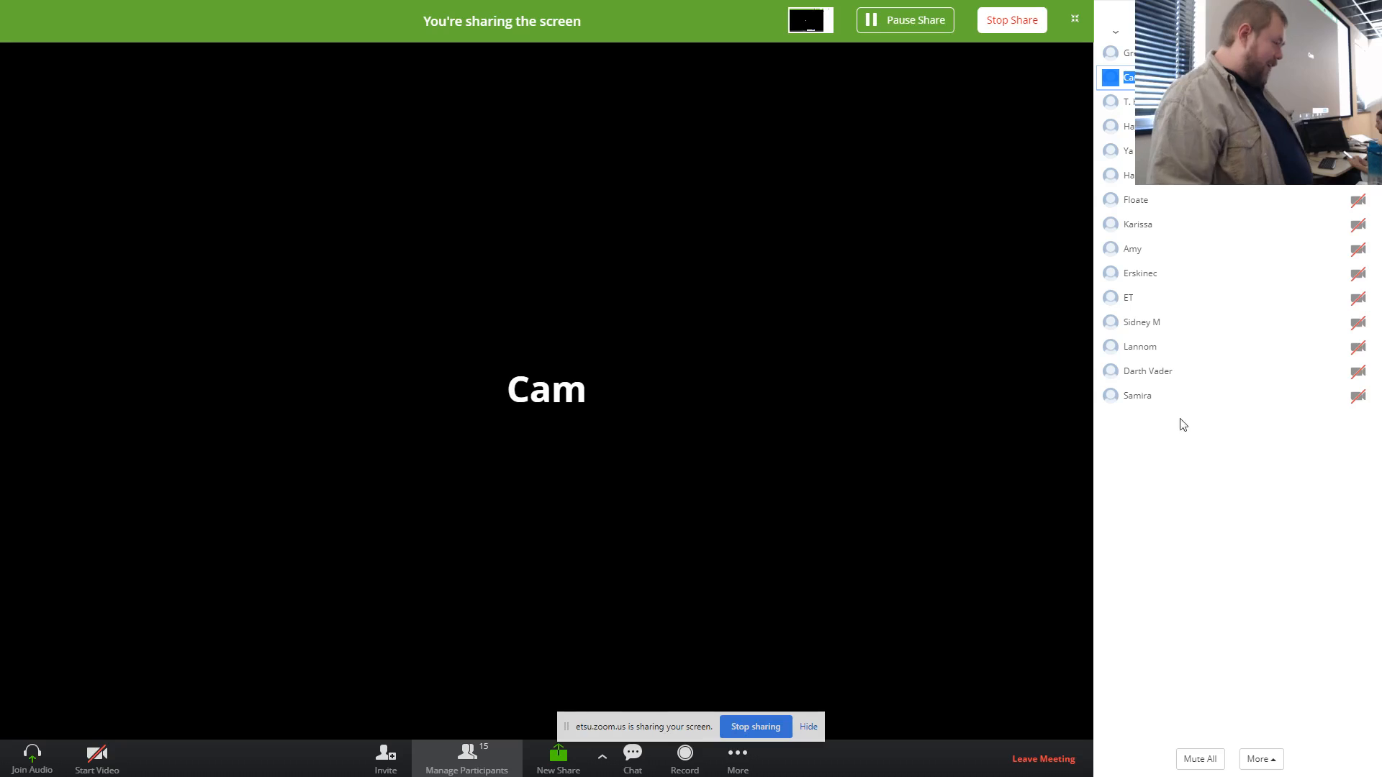
{"action": "left_click", "coordinate": [1305, 55]}
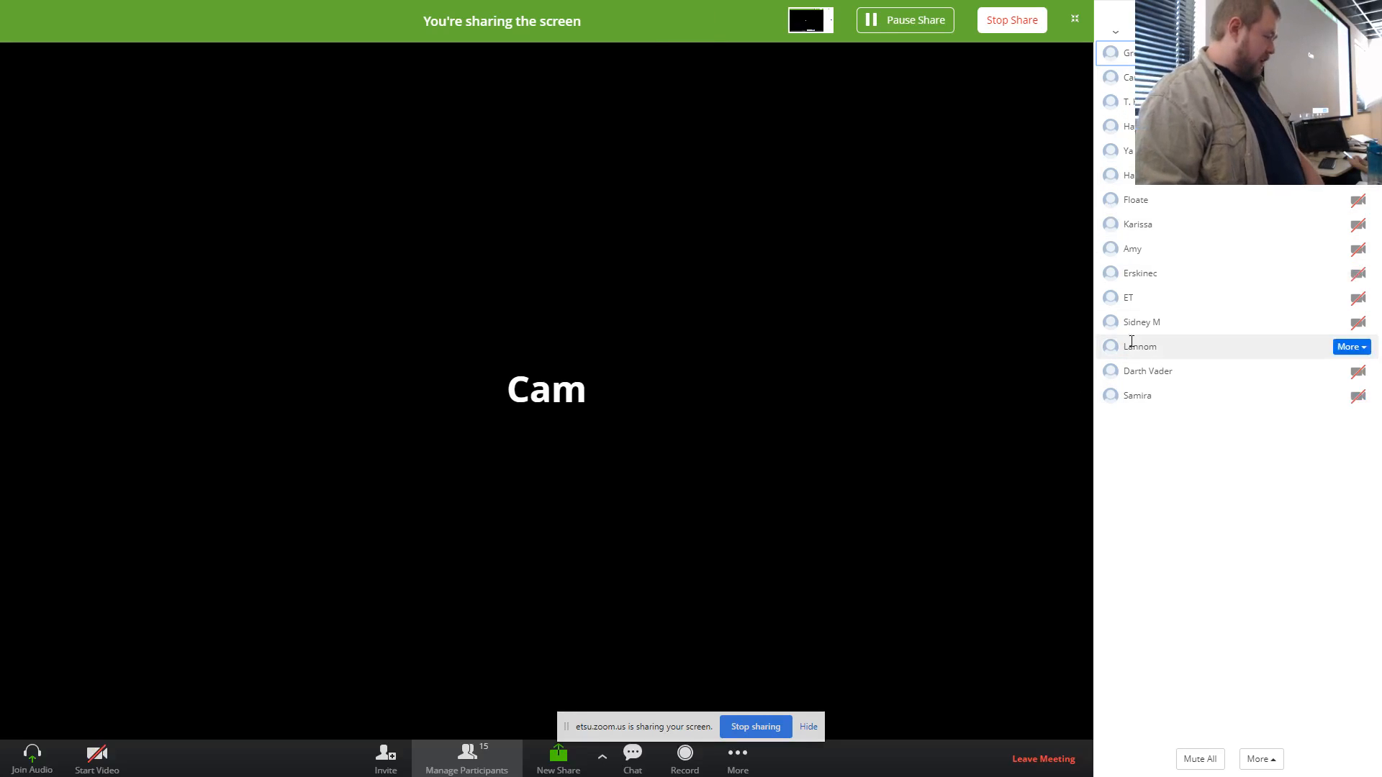
- Exit full screen, minimise the meeting window and briefly check the OBS recording window
{"action": "left_click", "coordinate": [1078, 25]}
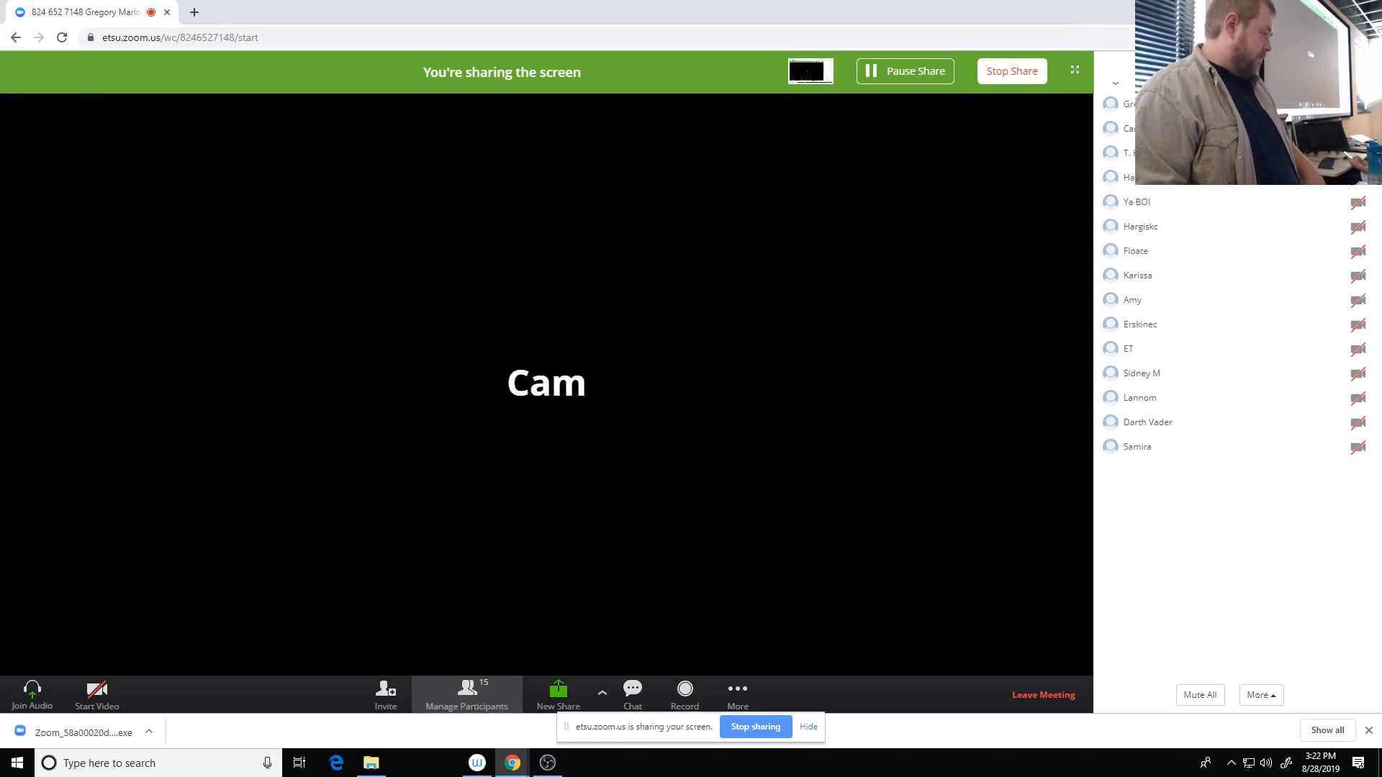
{"action": "left_click", "coordinate": [1298, 10]}
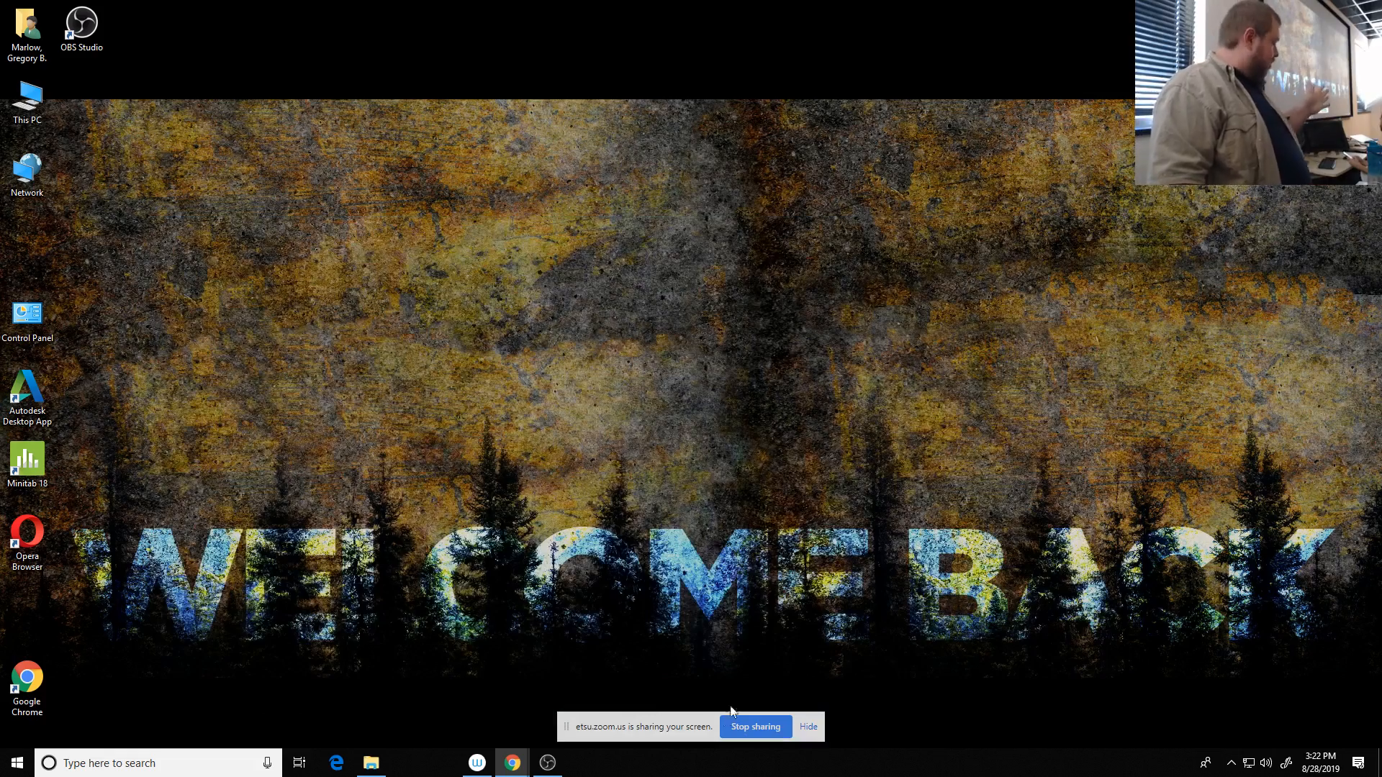
{"action": "left_click", "coordinate": [550, 769]}
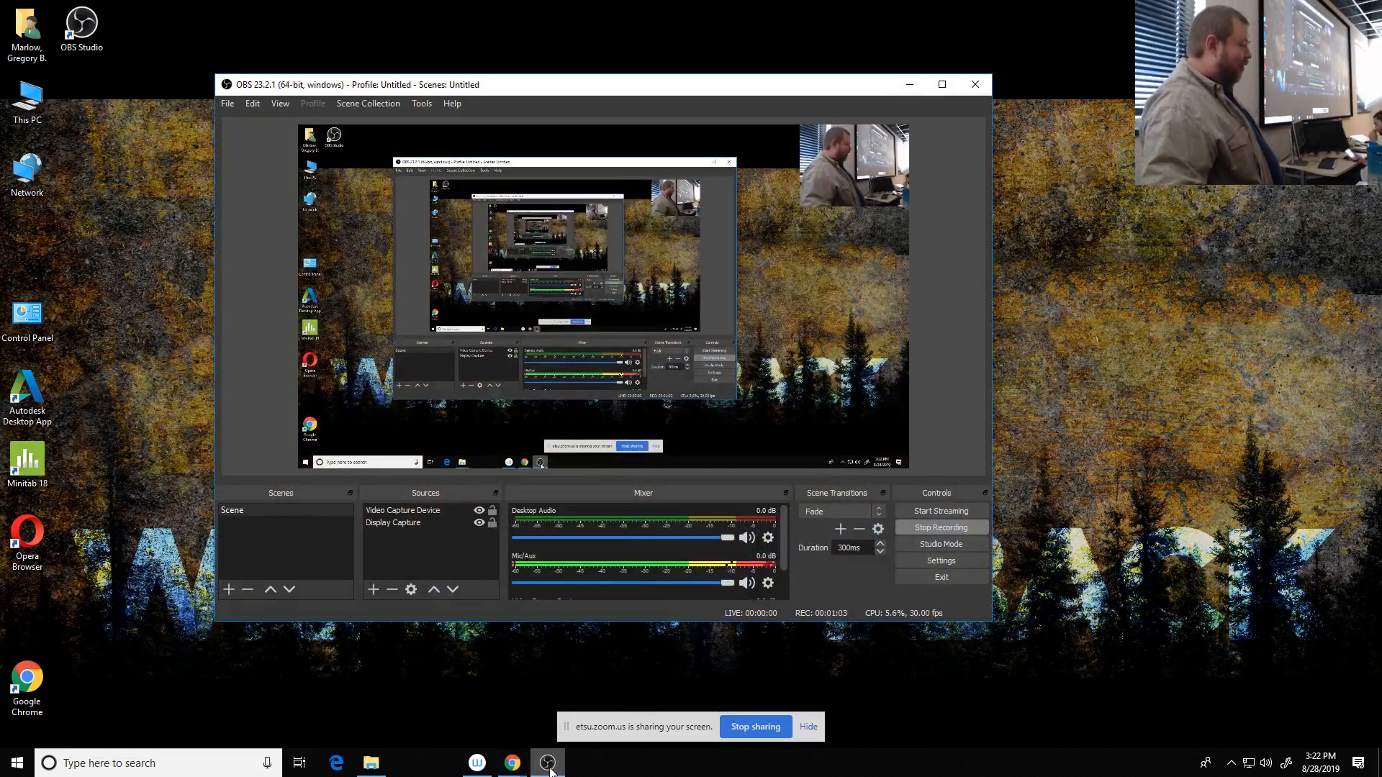
{"action": "left_click", "coordinate": [554, 771]}
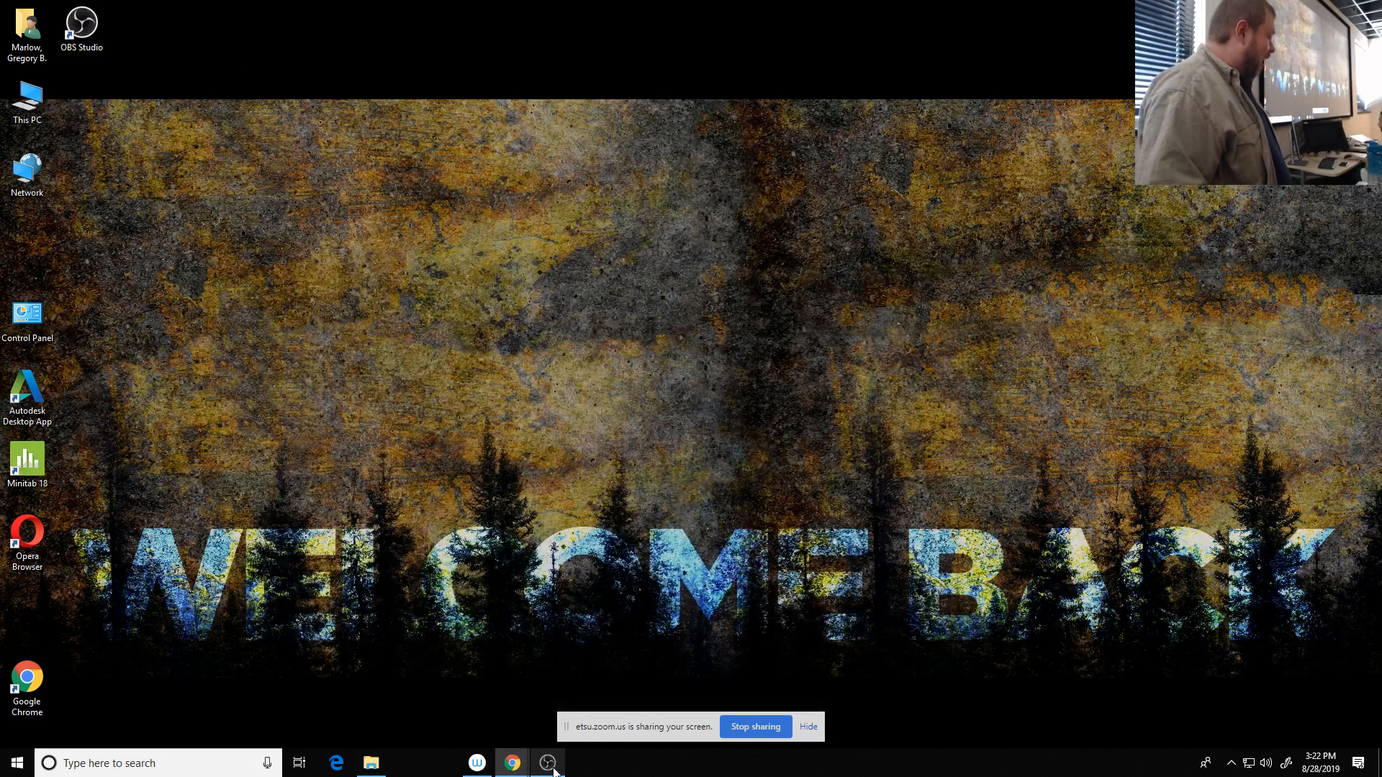
- Launch Toon Boom Harmony Premium and create a scene named NewScene with the HDTV_1080p24 camera size
{"action": "left_click", "coordinate": [170, 761]}
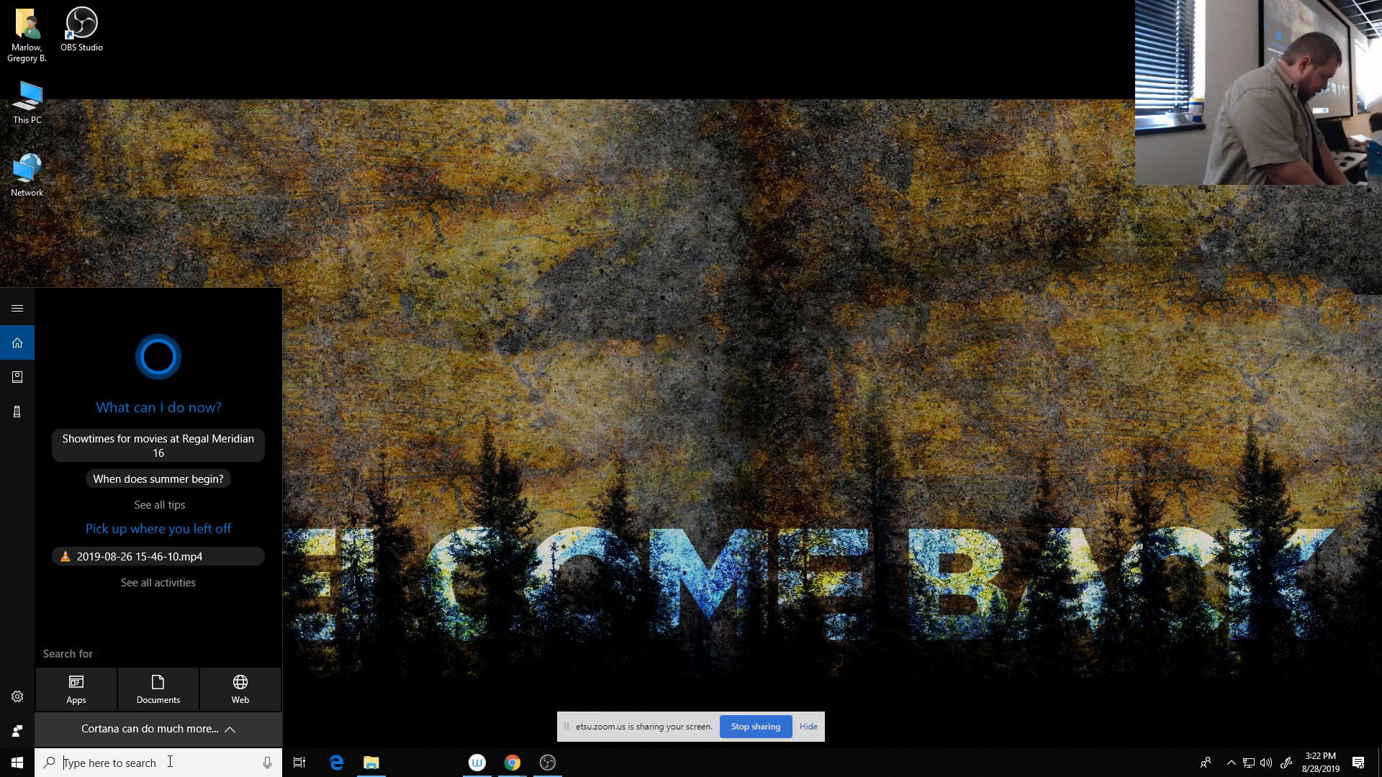
{"action": "type", "text": "harm"}
{"action": "key", "text": "Return"}
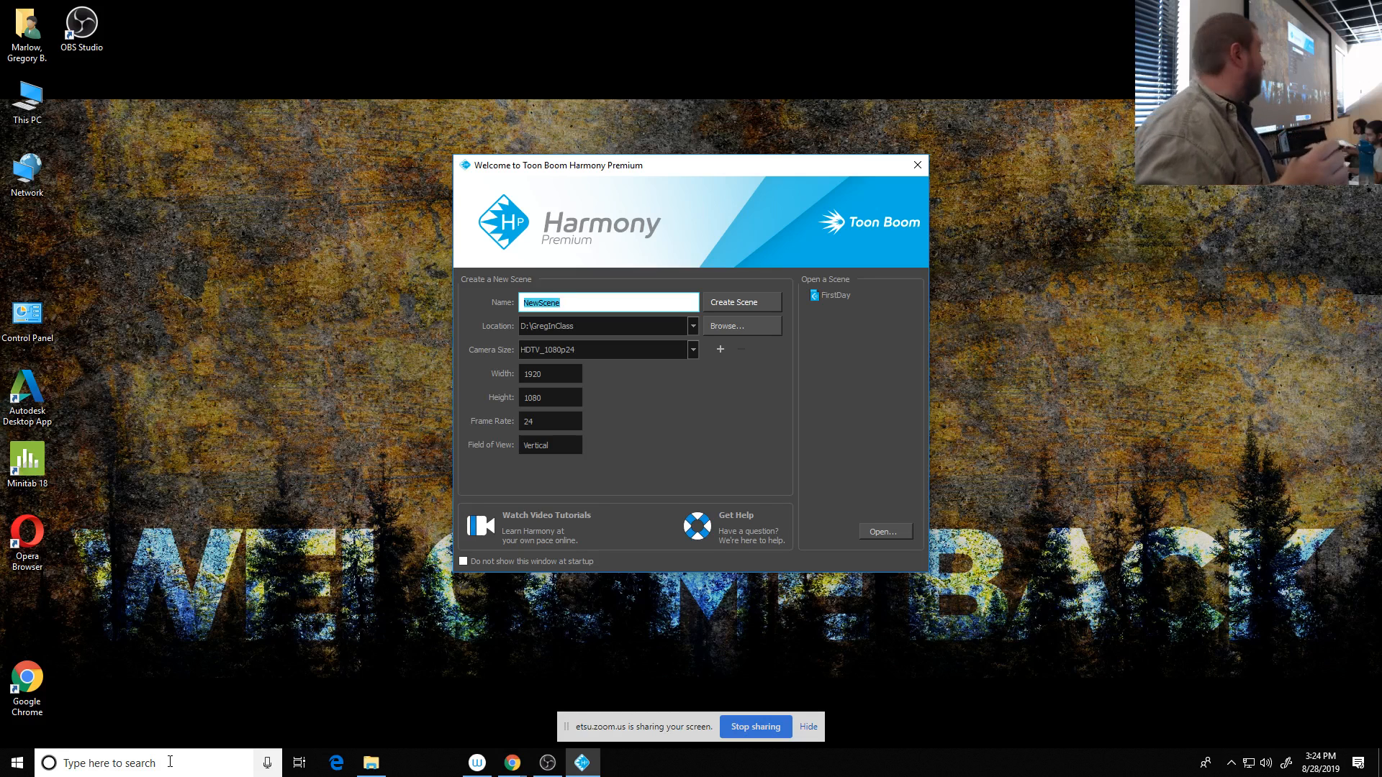
{"action": "left_click", "coordinate": [748, 301]}
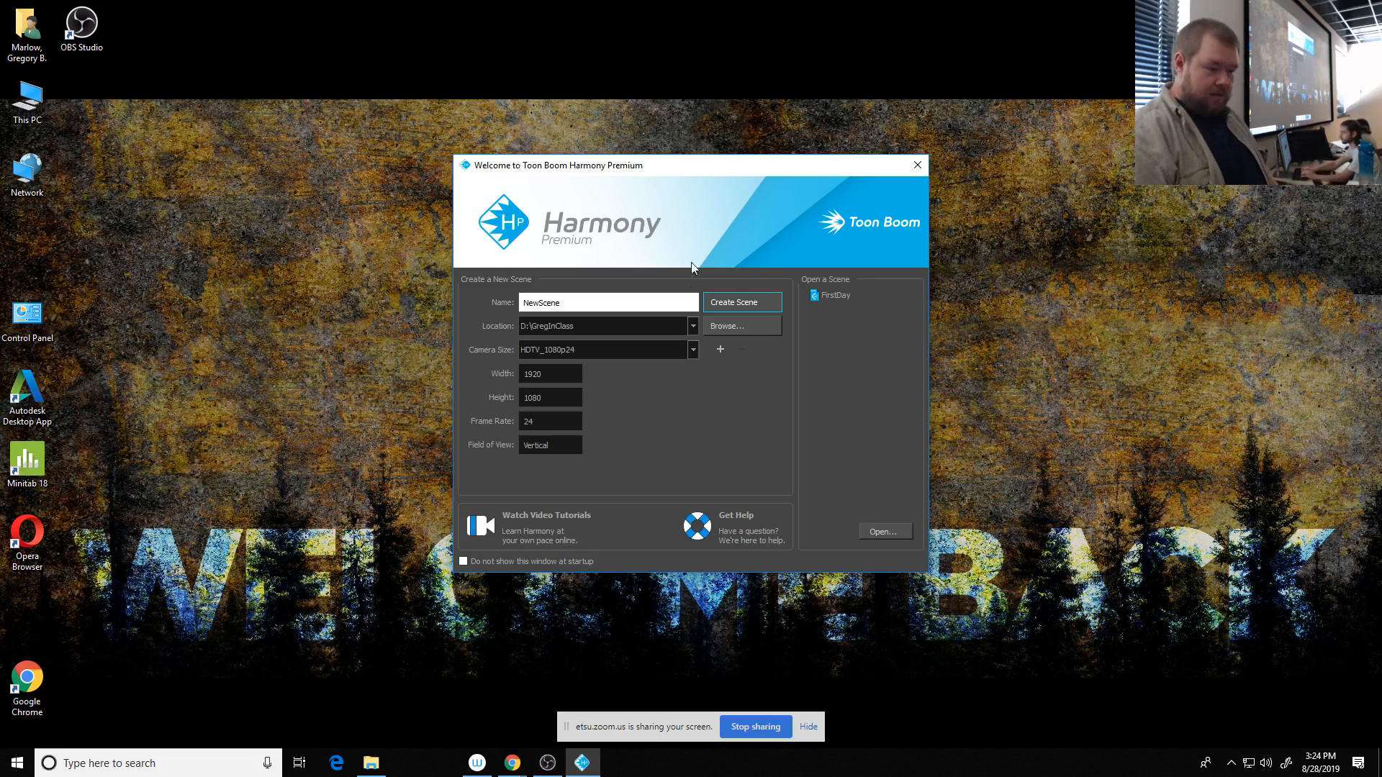
{"action": "left_click", "coordinate": [744, 303]}
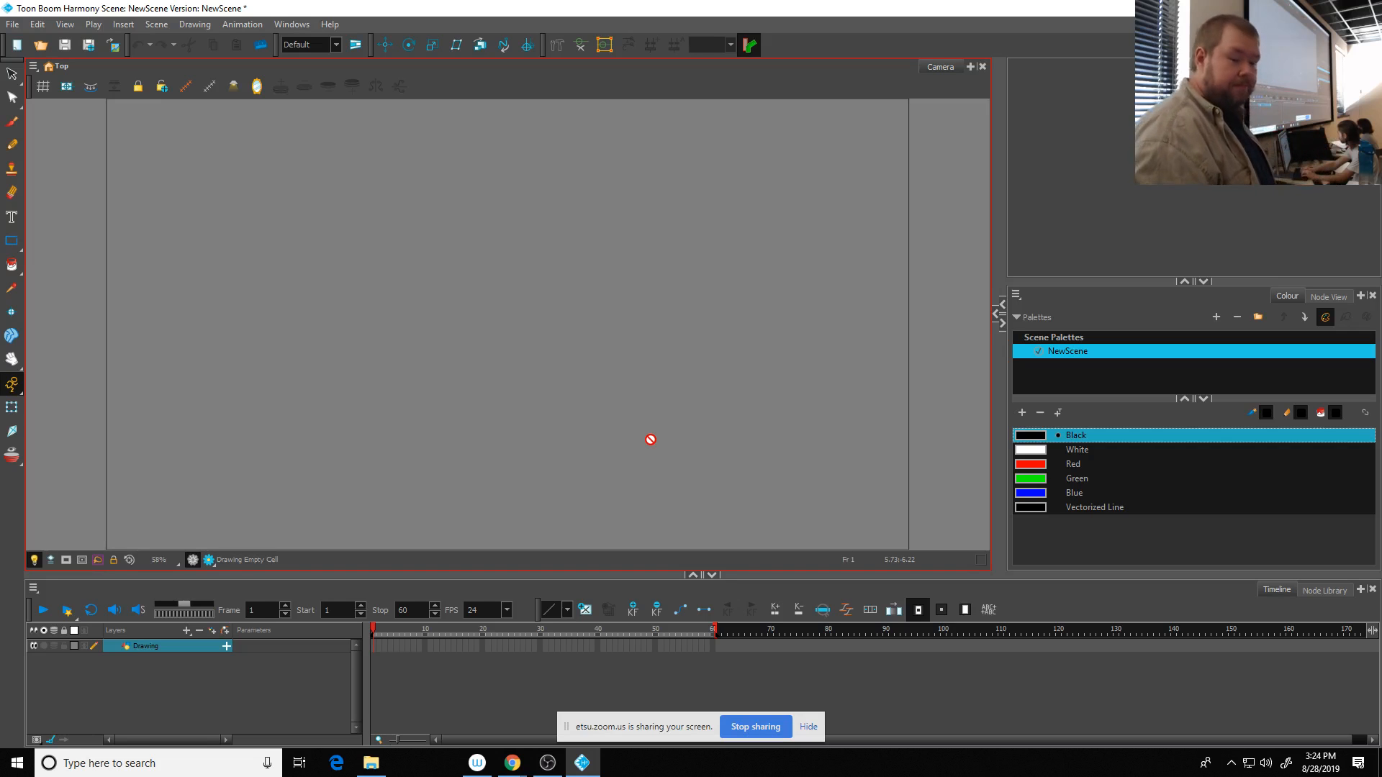
- Draw a ball outline near the top centre of the camera frame on frame 1, using the Pencil tool with a thicker maximum size
{"action": "left_click", "coordinate": [13, 144]}
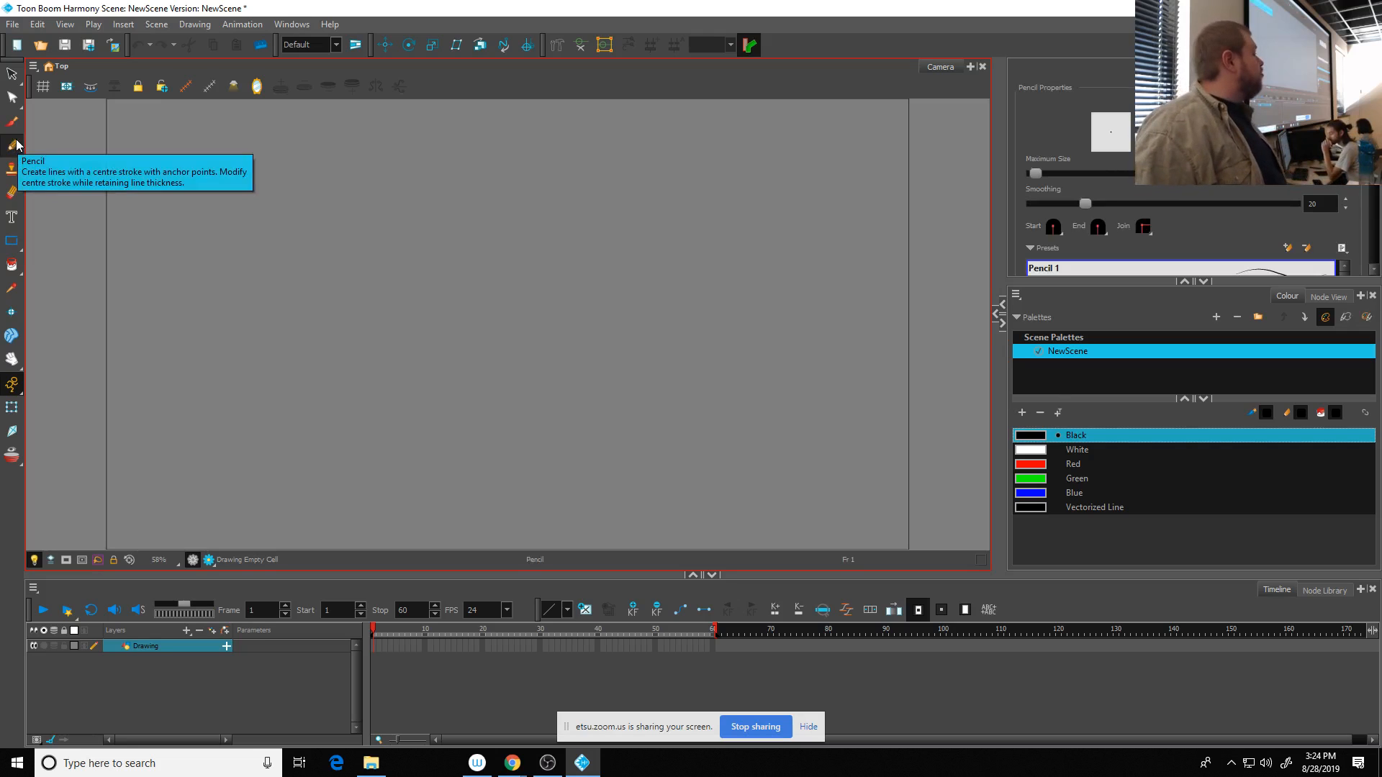
{"action": "scroll", "coordinate": [484, 253], "scroll_direction": "down", "scroll_amount": 2}
{"action": "scroll", "coordinate": [496, 286], "scroll_direction": "up", "scroll_amount": 1}
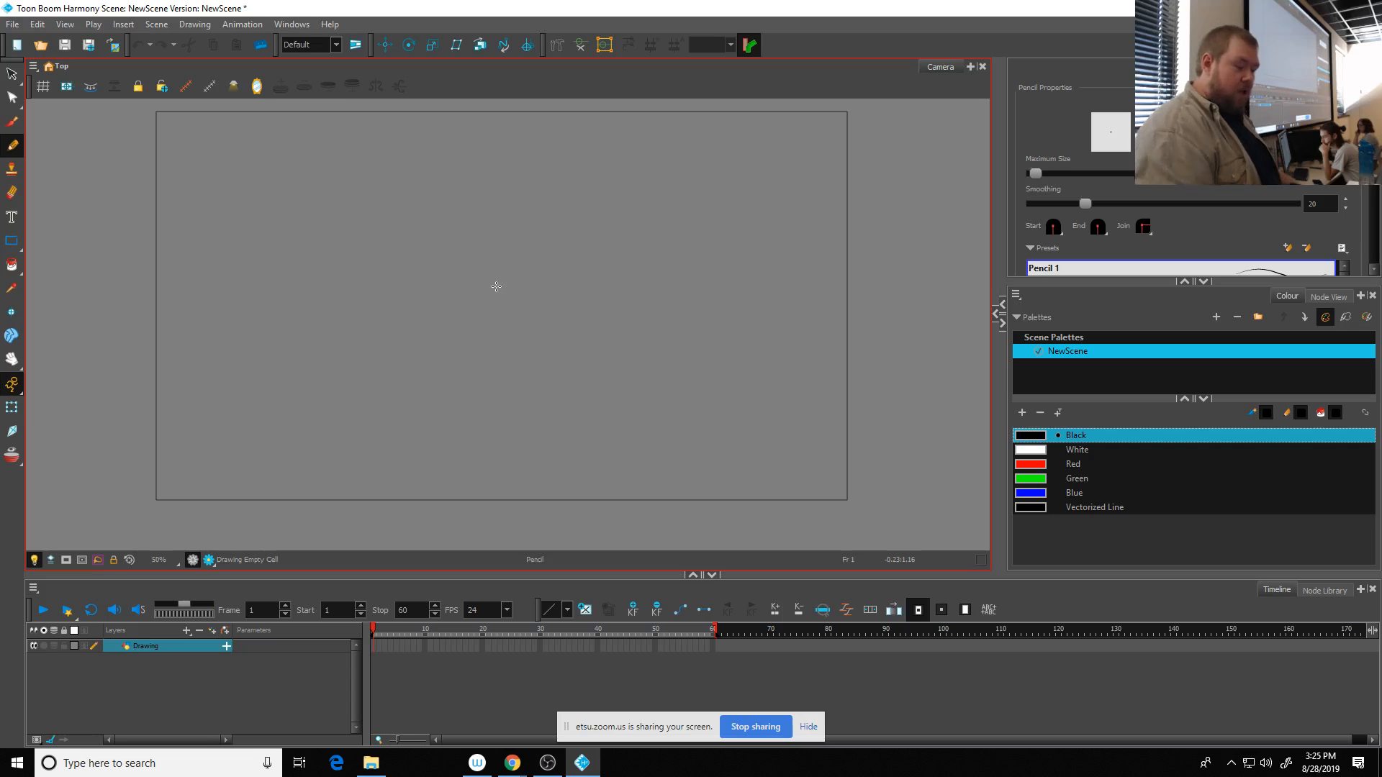
{"action": "left_click", "coordinate": [372, 645]}
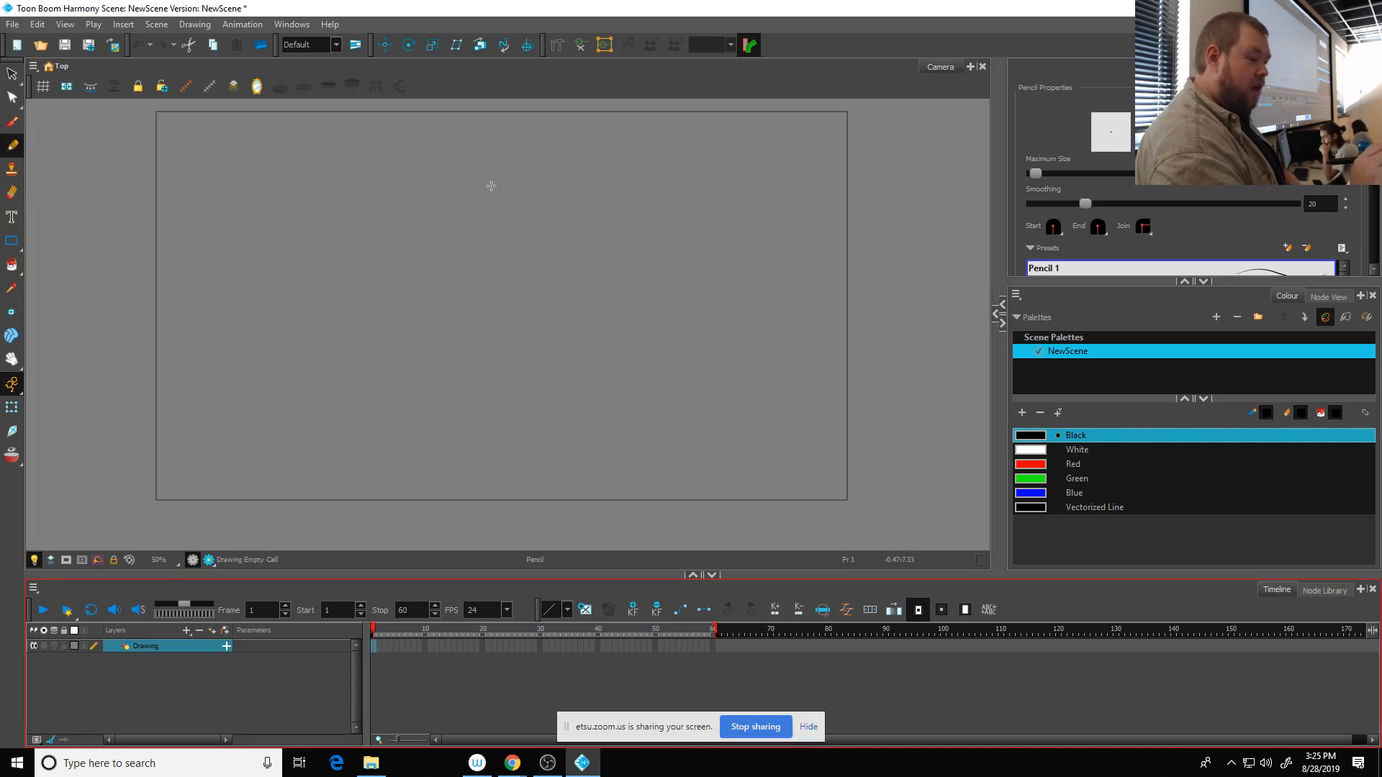
{"action": "mouse_move", "coordinate": [496, 168]}
{"action": "left_mouse_down"}
{"action": "mouse_move", "coordinate": [457, 187]}
{"action": "mouse_move", "coordinate": [474, 248]}
{"action": "mouse_move", "coordinate": [541, 199]}
{"action": "mouse_move", "coordinate": [486, 167]}
{"action": "left_mouse_up"}
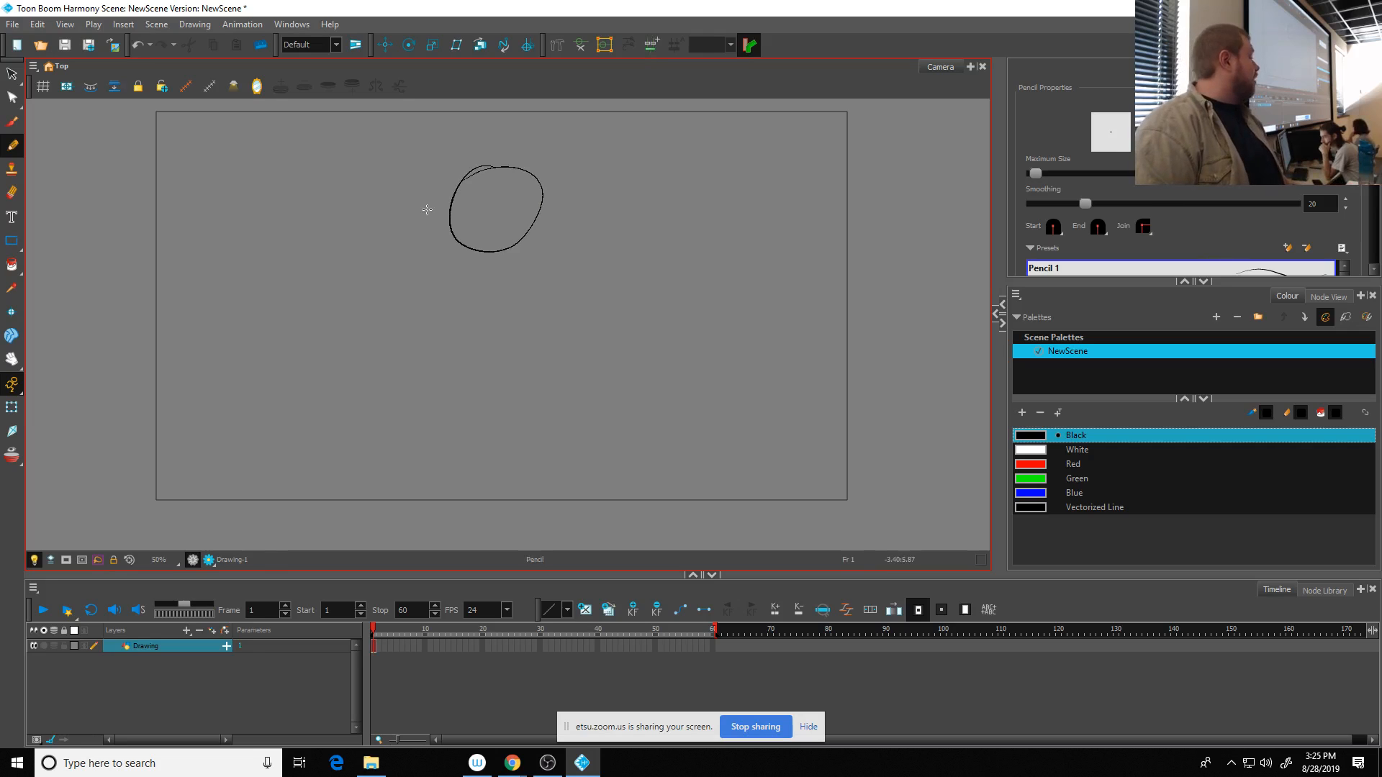
{"action": "key", "text": "ctrl+z"}
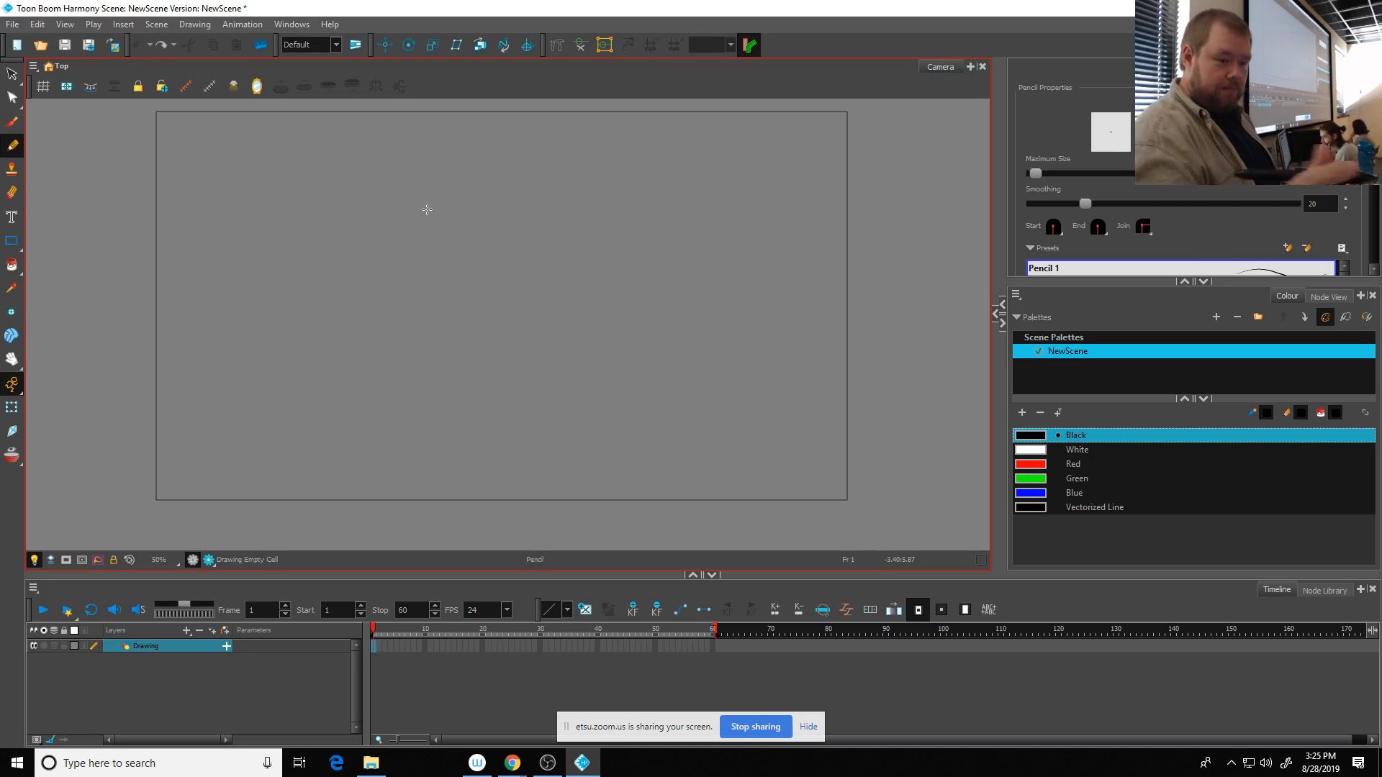
{"action": "left_click_drag", "start_coordinate": [1030, 175], "coordinate": [1068, 174]}
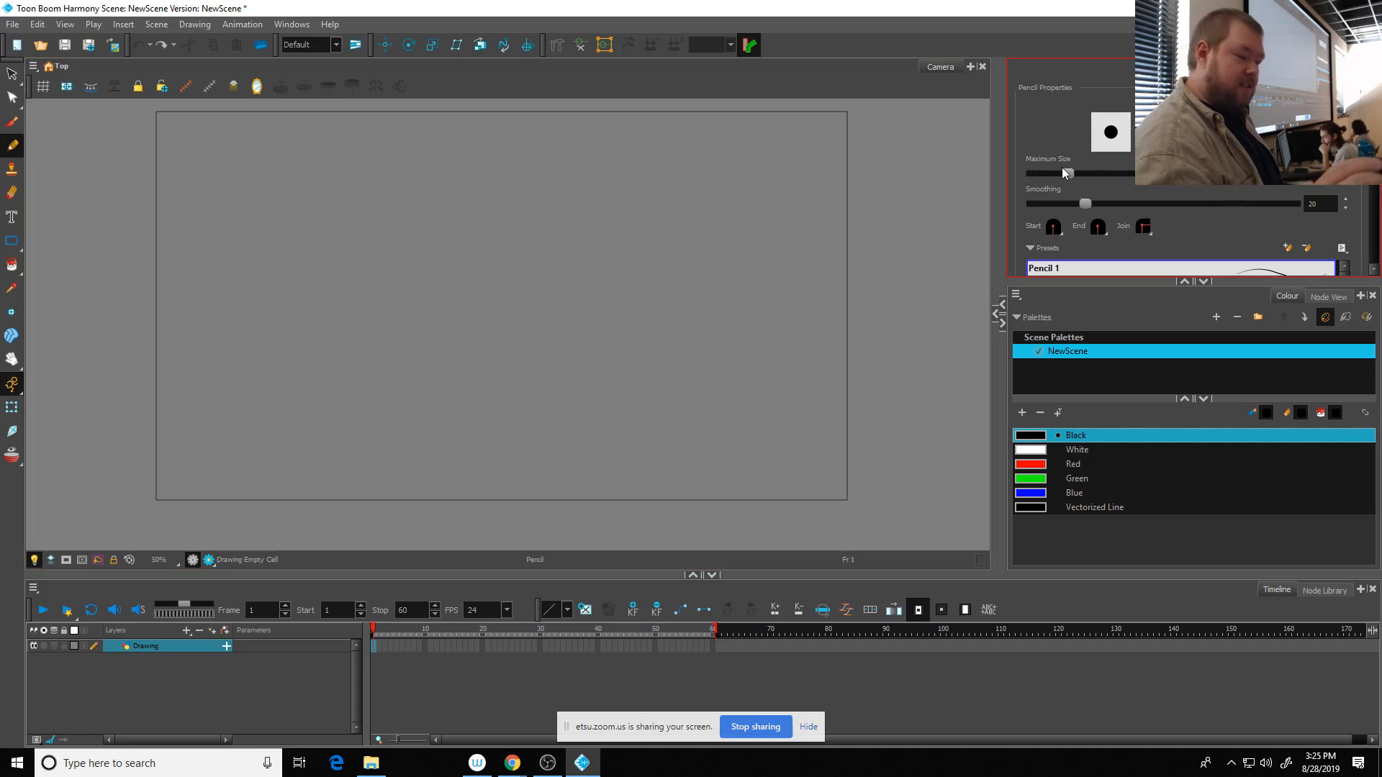
{"action": "mouse_move", "coordinate": [478, 166]}
{"action": "left_mouse_down"}
{"action": "mouse_move", "coordinate": [436, 224]}
{"action": "mouse_move", "coordinate": [487, 241]}
{"action": "mouse_move", "coordinate": [509, 176]}
{"action": "mouse_move", "coordinate": [452, 171]}
{"action": "left_mouse_up"}
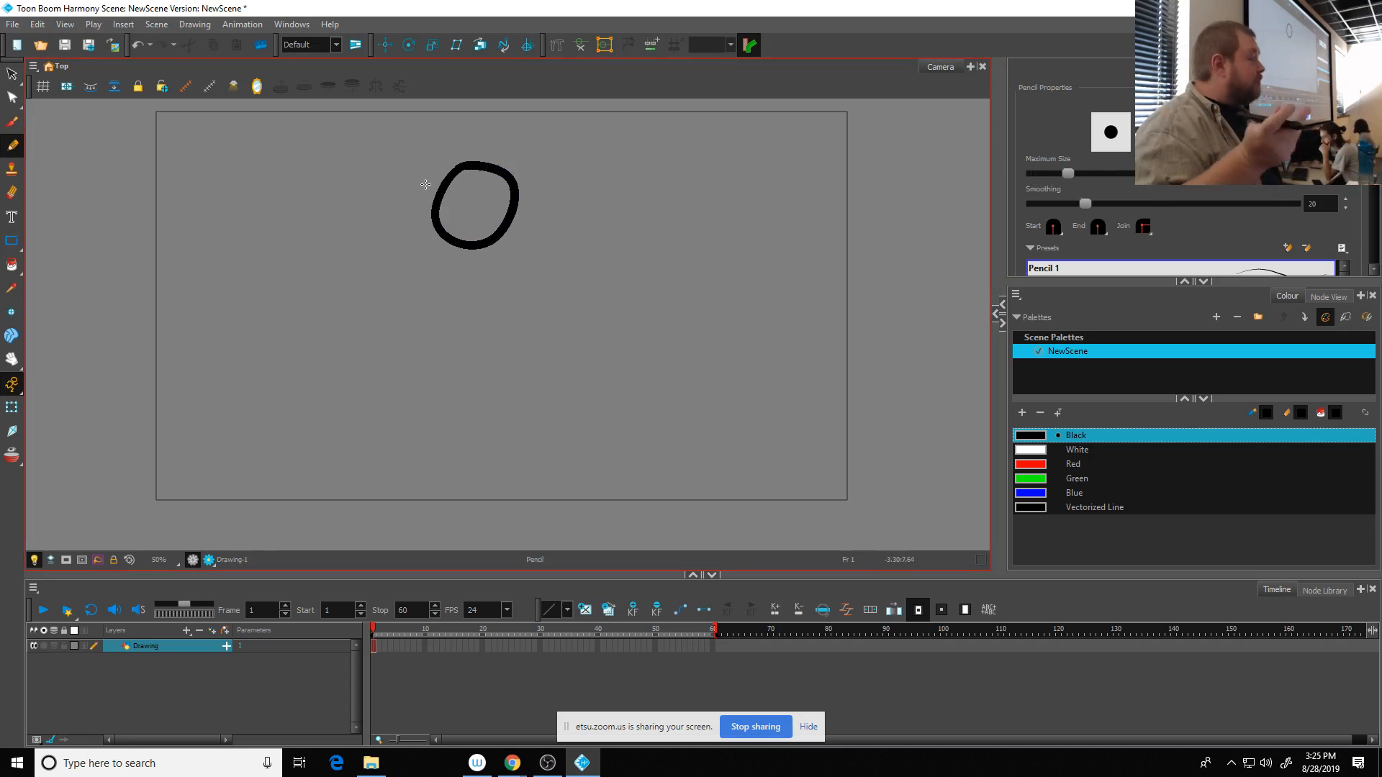
- Extend the exposure of the ball drawing from frame 1 to frame 10 and scrub through those frames
{"action": "left_click", "coordinate": [426, 647]}
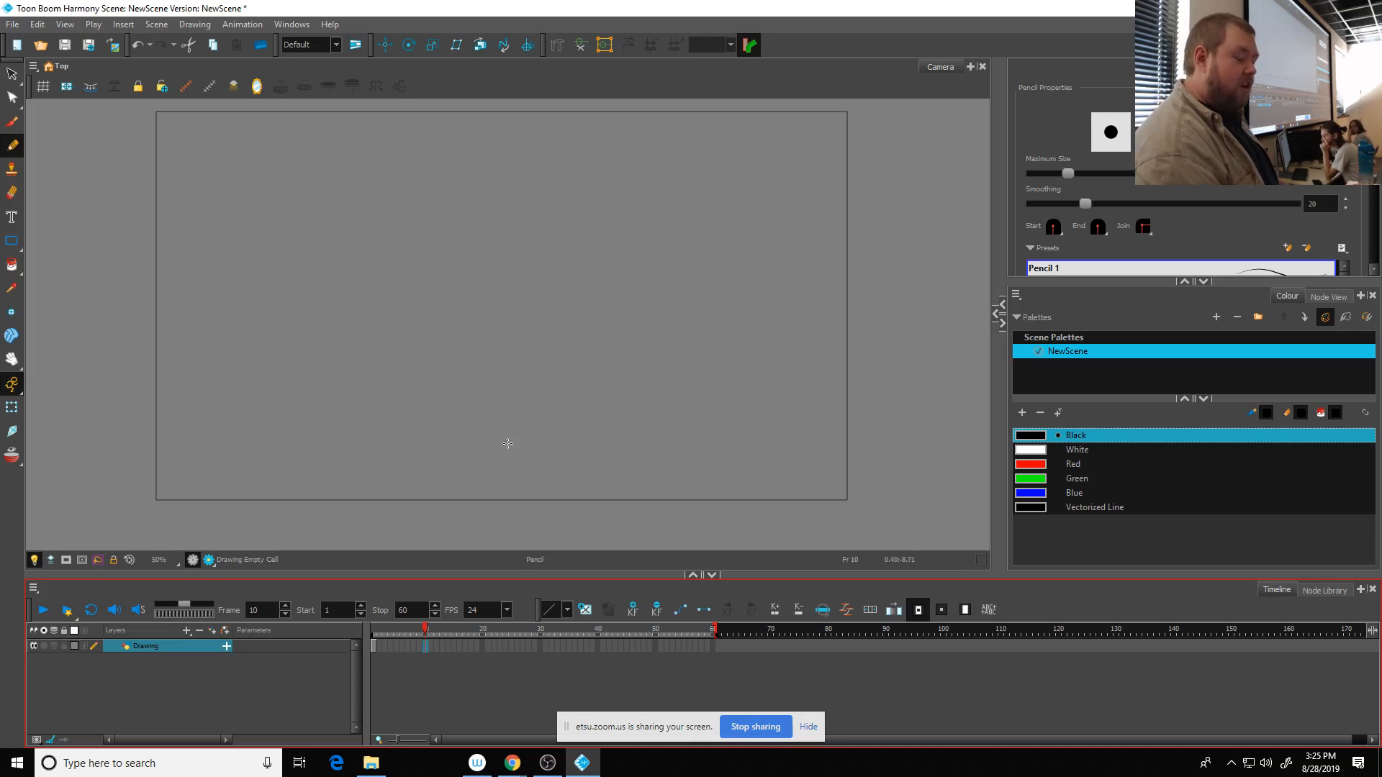
{"action": "left_click", "coordinate": [374, 645]}
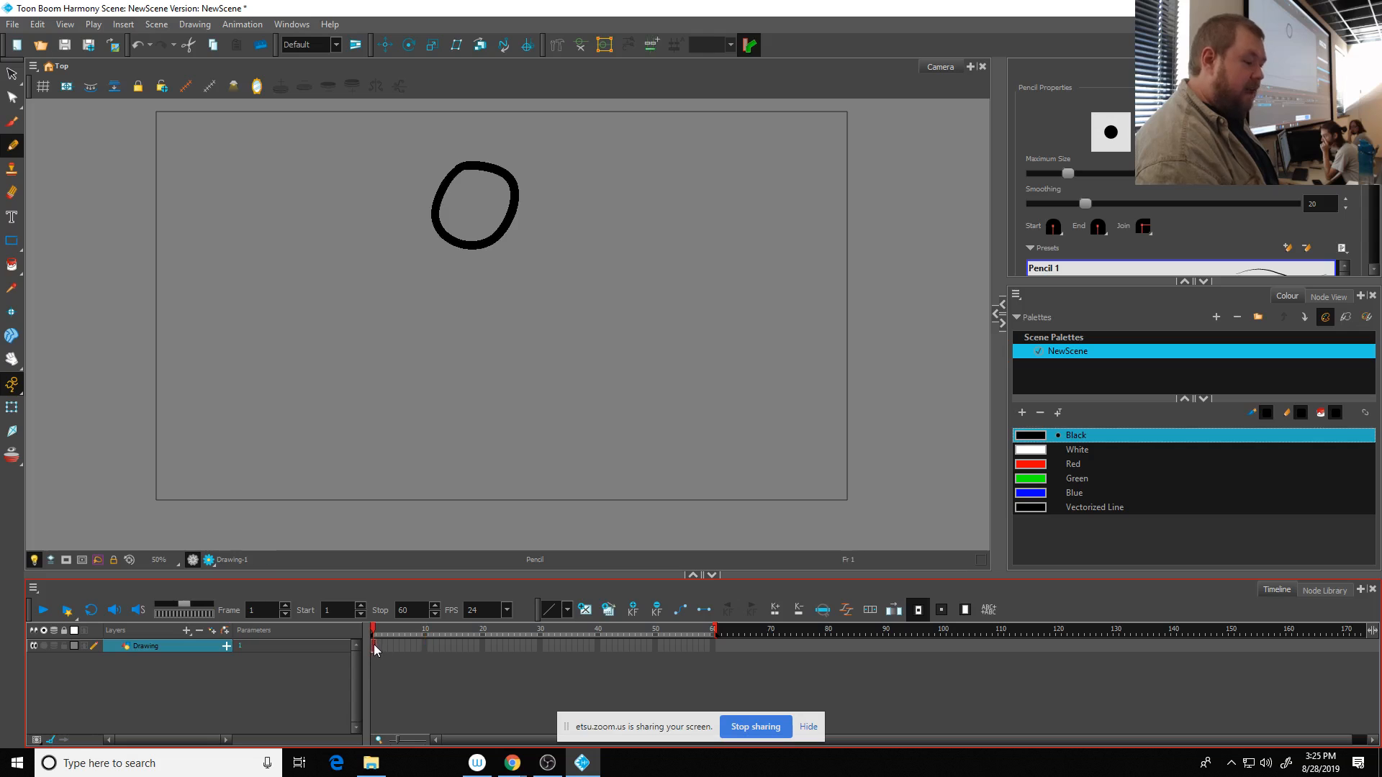
{"action": "left_click", "coordinate": [423, 645]}
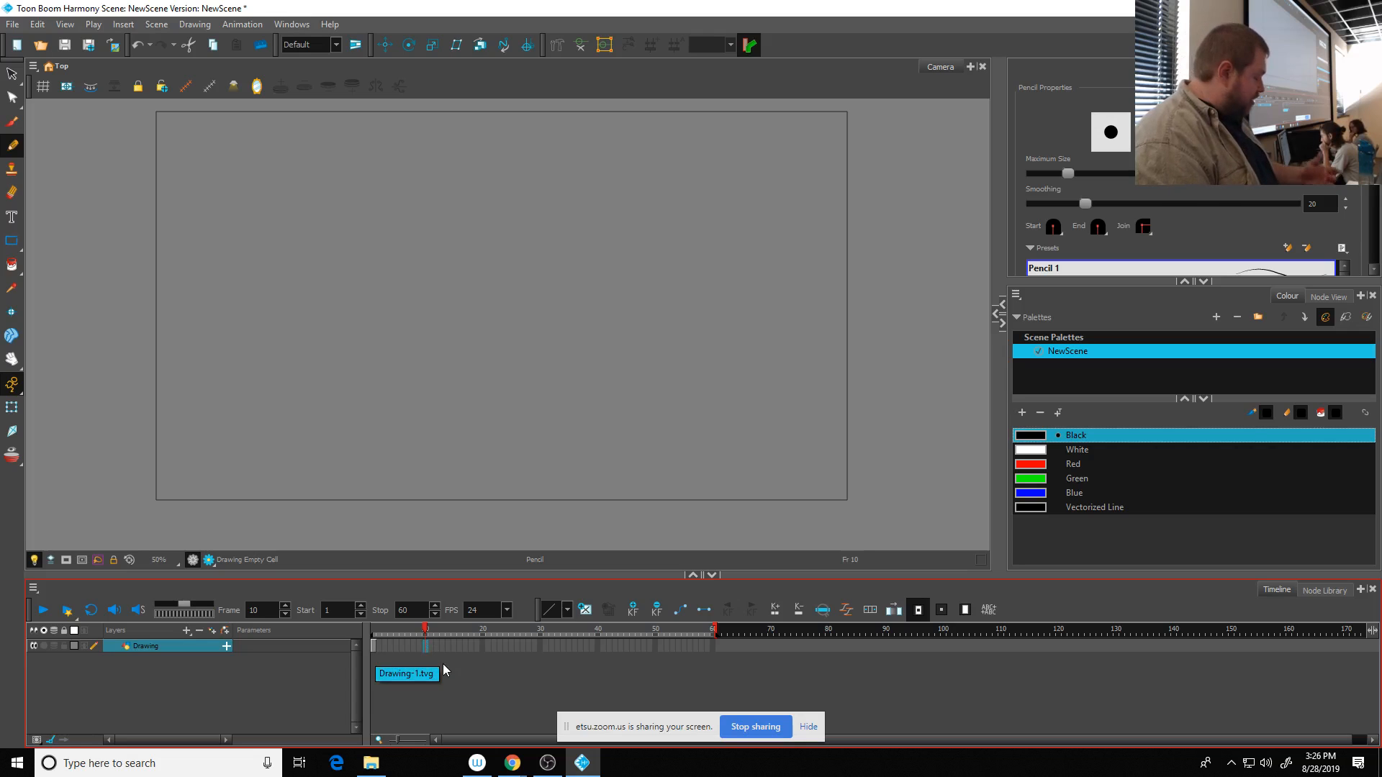
{"action": "key", "text": "F5"}
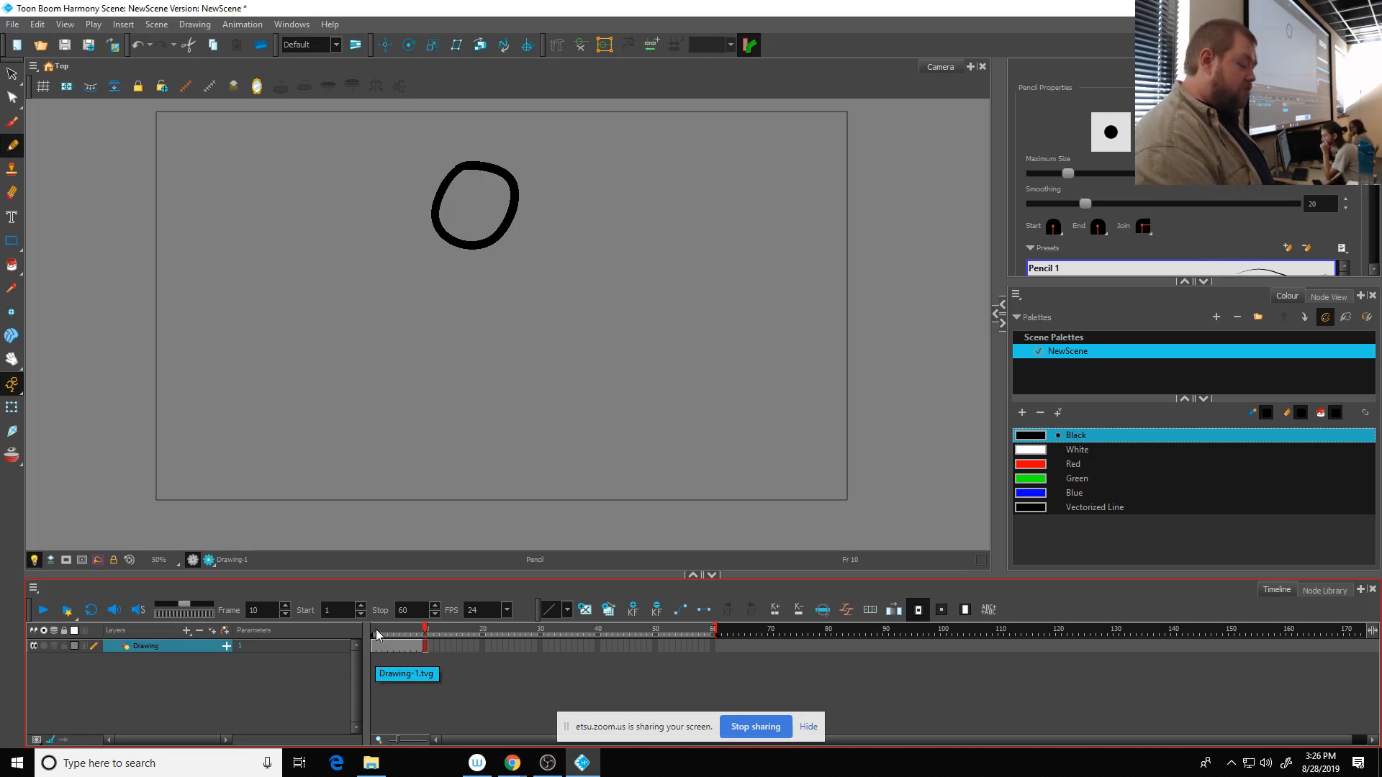
{"action": "left_click_drag", "start_coordinate": [375, 631], "coordinate": [427, 651]}
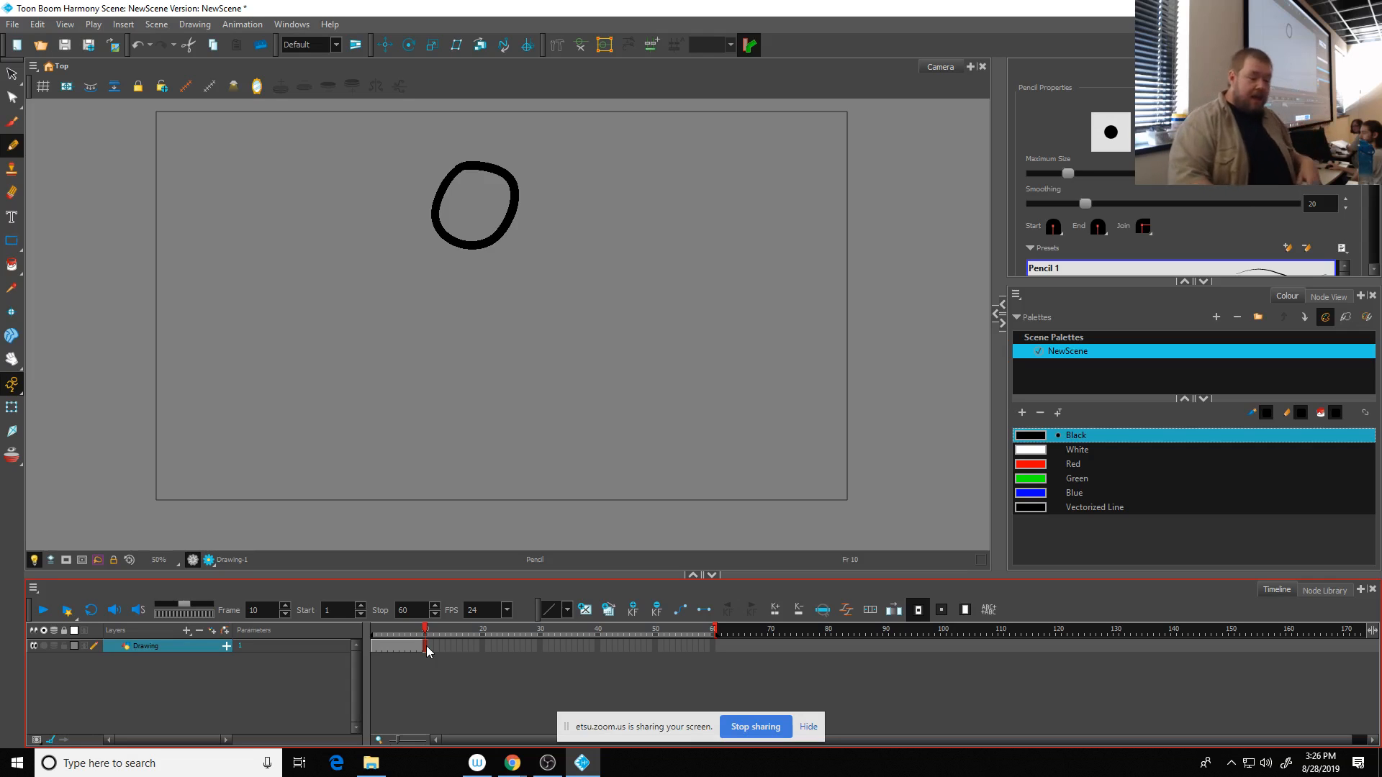
- Create an empty drawing at frame 10 and turn on the onion skin to show the previous ball drawing
{"action": "mouse_move", "coordinate": [425, 639]}
{"action": "left_mouse_down"}
{"action": "mouse_move", "coordinate": [446, 642]}
{"action": "mouse_move", "coordinate": [385, 648]}
{"action": "mouse_move", "coordinate": [426, 651]}
{"action": "left_mouse_up"}
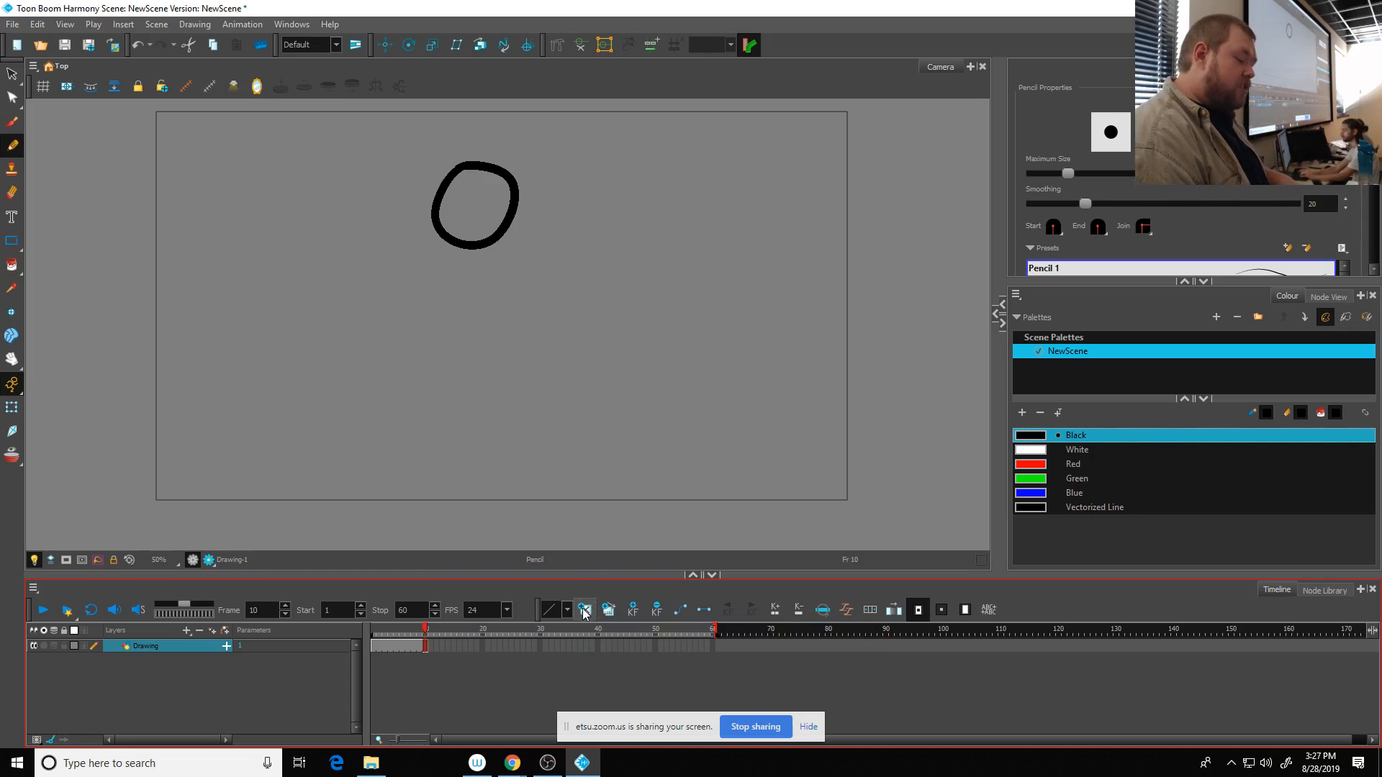
{"action": "left_click", "coordinate": [585, 611]}
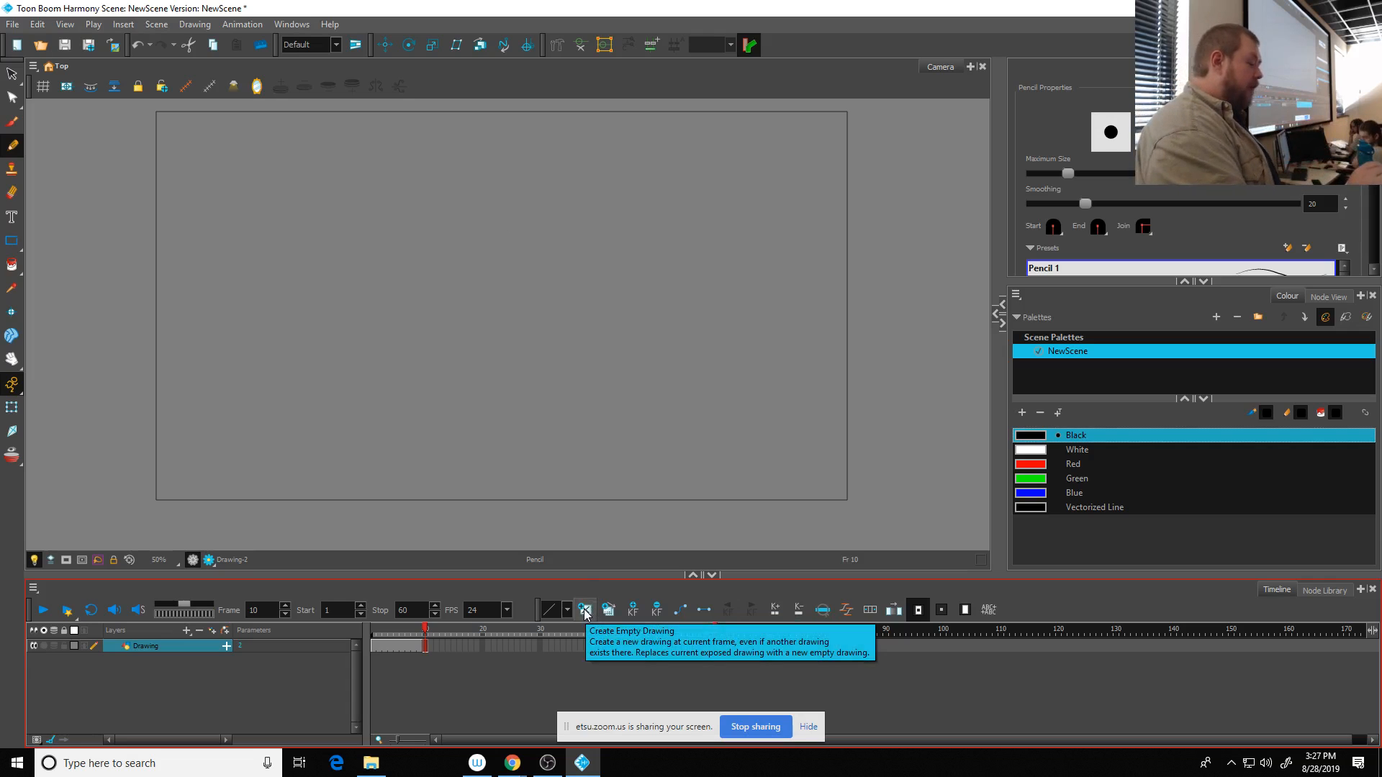
{"action": "left_click", "coordinate": [12, 456]}
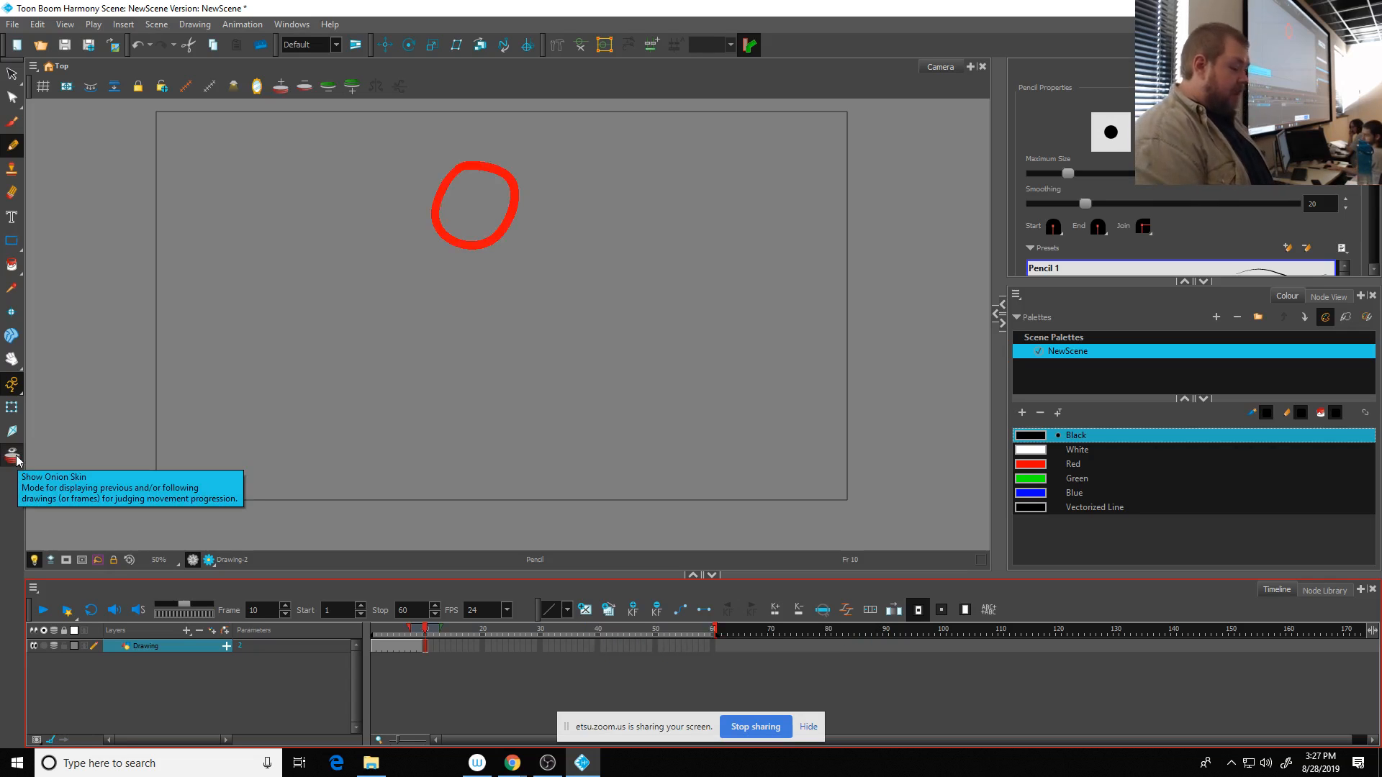
{"action": "left_click_drag", "start_coordinate": [411, 631], "coordinate": [434, 630]}
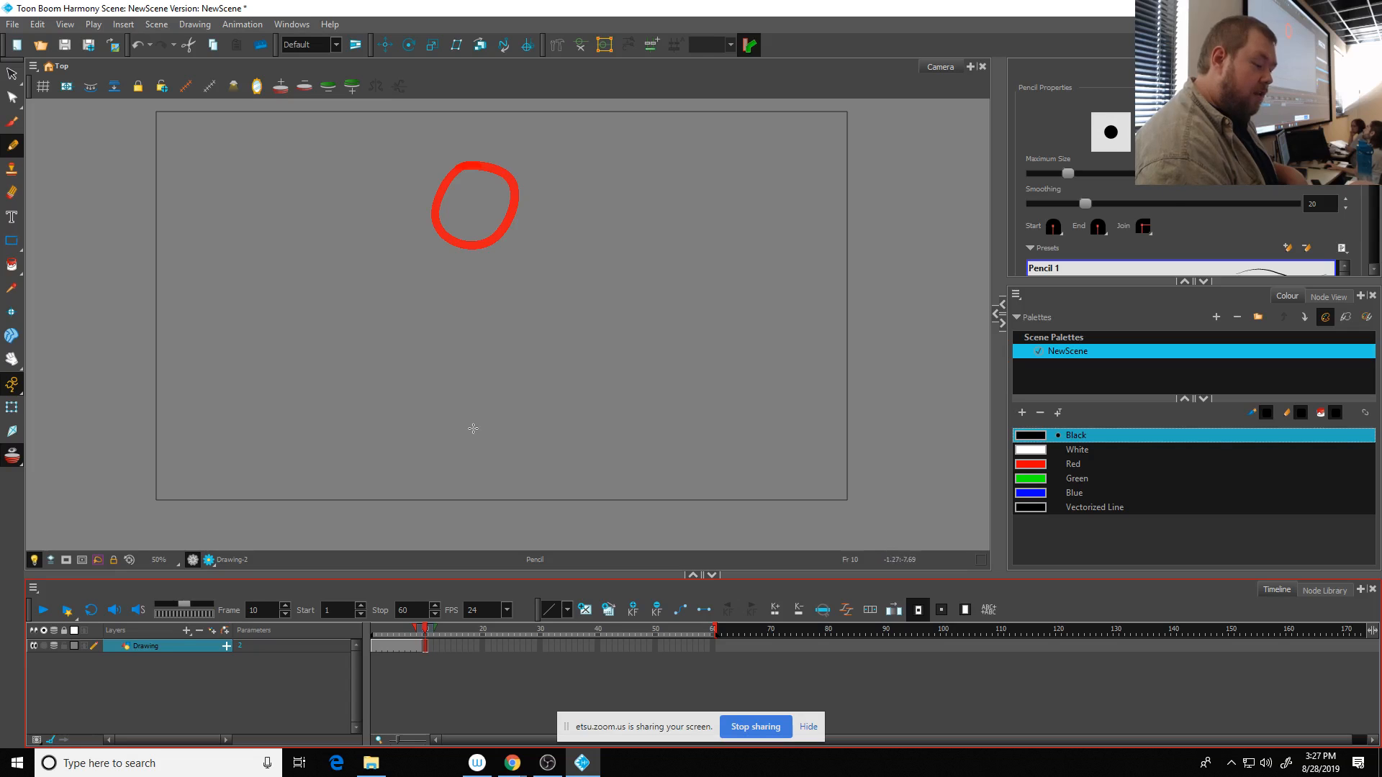
- Draw a squashed oval ball at the bottom edge of the camera frame on frame 10, below the onion-skinned ball
{"action": "mouse_move", "coordinate": [476, 419]}
{"action": "left_mouse_down"}
{"action": "mouse_move", "coordinate": [392, 443]}
{"action": "mouse_move", "coordinate": [384, 466]}
{"action": "mouse_move", "coordinate": [402, 492]}
{"action": "mouse_move", "coordinate": [507, 487]}
{"action": "mouse_move", "coordinate": [514, 462]}
{"action": "mouse_move", "coordinate": [498, 440]}
{"action": "mouse_move", "coordinate": [440, 418]}
{"action": "left_mouse_up"}
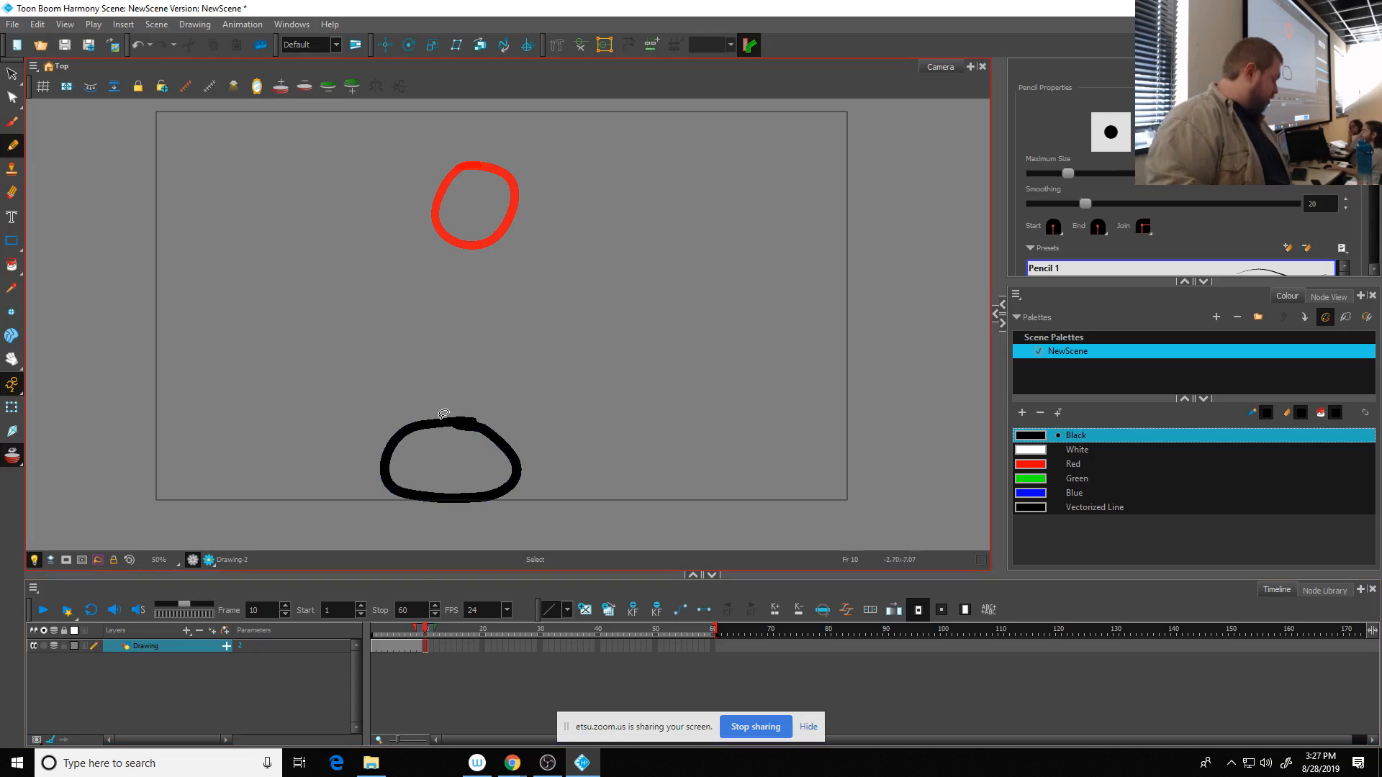
{"action": "key", "text": "ctrl+z"}
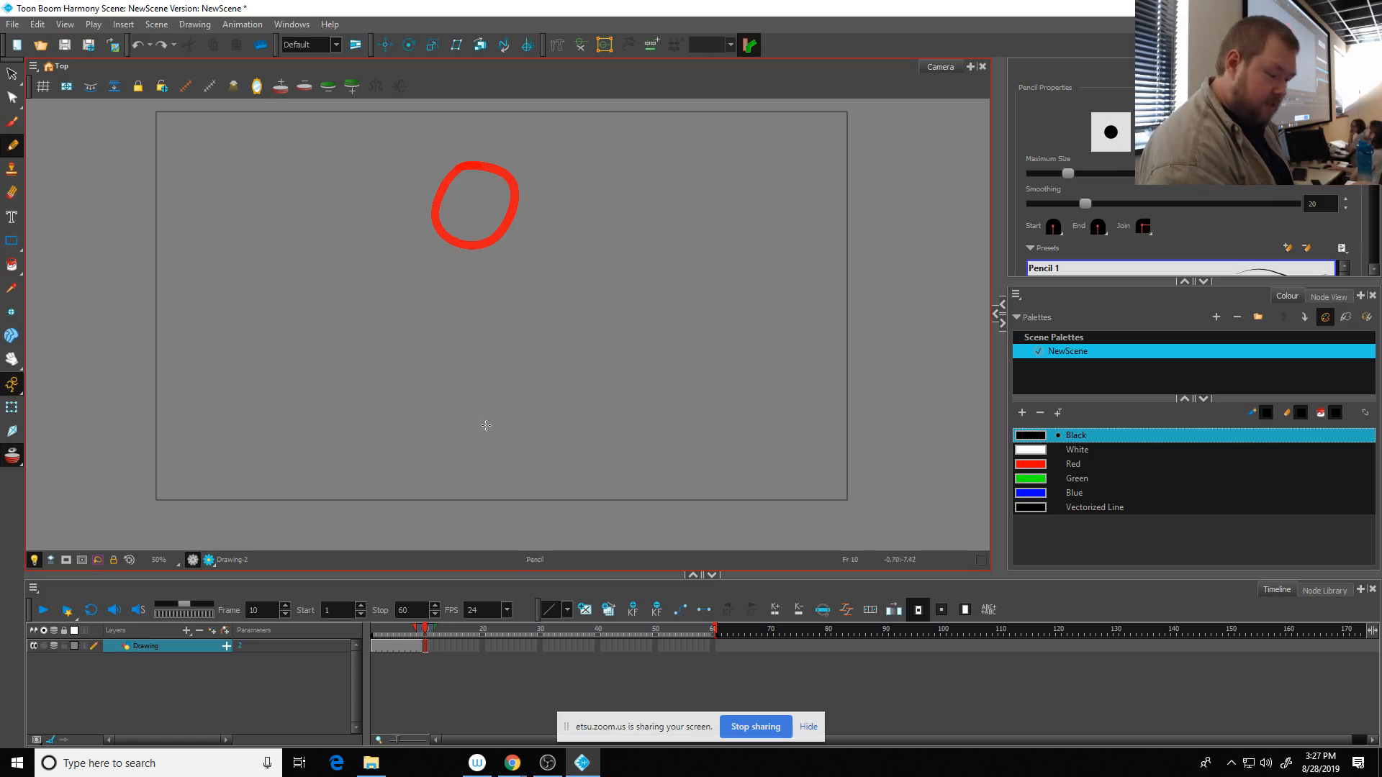
{"action": "mouse_move", "coordinate": [490, 425]}
{"action": "left_mouse_down"}
{"action": "mouse_move", "coordinate": [452, 426]}
{"action": "mouse_move", "coordinate": [427, 457]}
{"action": "mouse_move", "coordinate": [458, 490]}
{"action": "mouse_move", "coordinate": [520, 473]}
{"action": "mouse_move", "coordinate": [489, 425]}
{"action": "mouse_move", "coordinate": [424, 465]}
{"action": "mouse_move", "coordinate": [477, 440]}
{"action": "mouse_move", "coordinate": [428, 450]}
{"action": "mouse_move", "coordinate": [414, 479]}
{"action": "mouse_move", "coordinate": [504, 486]}
{"action": "mouse_move", "coordinate": [533, 460]}
{"action": "mouse_move", "coordinate": [469, 441]}
{"action": "mouse_move", "coordinate": [429, 467]}
{"action": "mouse_move", "coordinate": [447, 493]}
{"action": "mouse_move", "coordinate": [523, 493]}
{"action": "mouse_move", "coordinate": [539, 460]}
{"action": "mouse_move", "coordinate": [504, 443]}
{"action": "mouse_move", "coordinate": [441, 456]}
{"action": "left_mouse_up"}
{"action": "key", "text": "ctrl+z"}
{"action": "key", "text": "ctrl+z"}
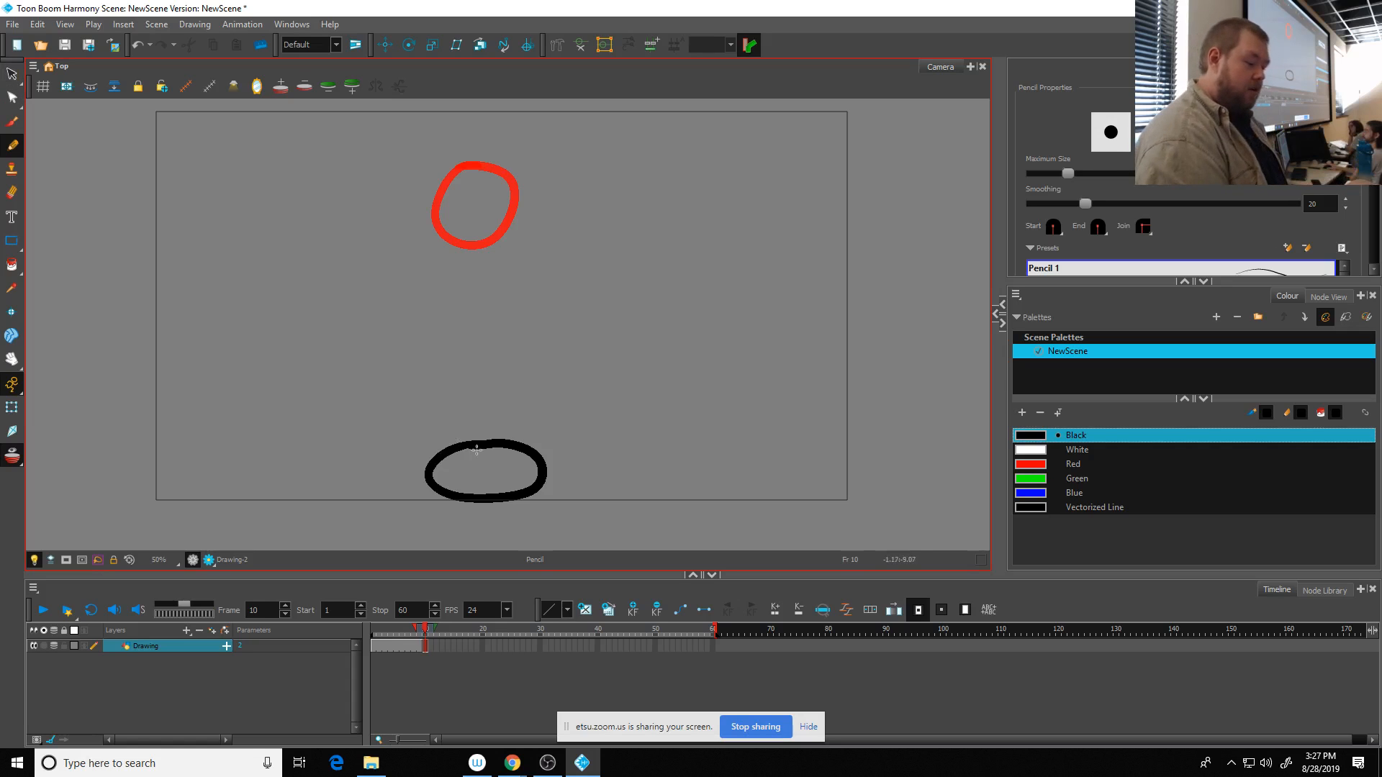
- Nudge the squashed ball at frame 10 to the left until it is centred beneath the onion-skinned ball, and return to the Pencil tool
{"action": "left_click", "coordinate": [13, 75]}
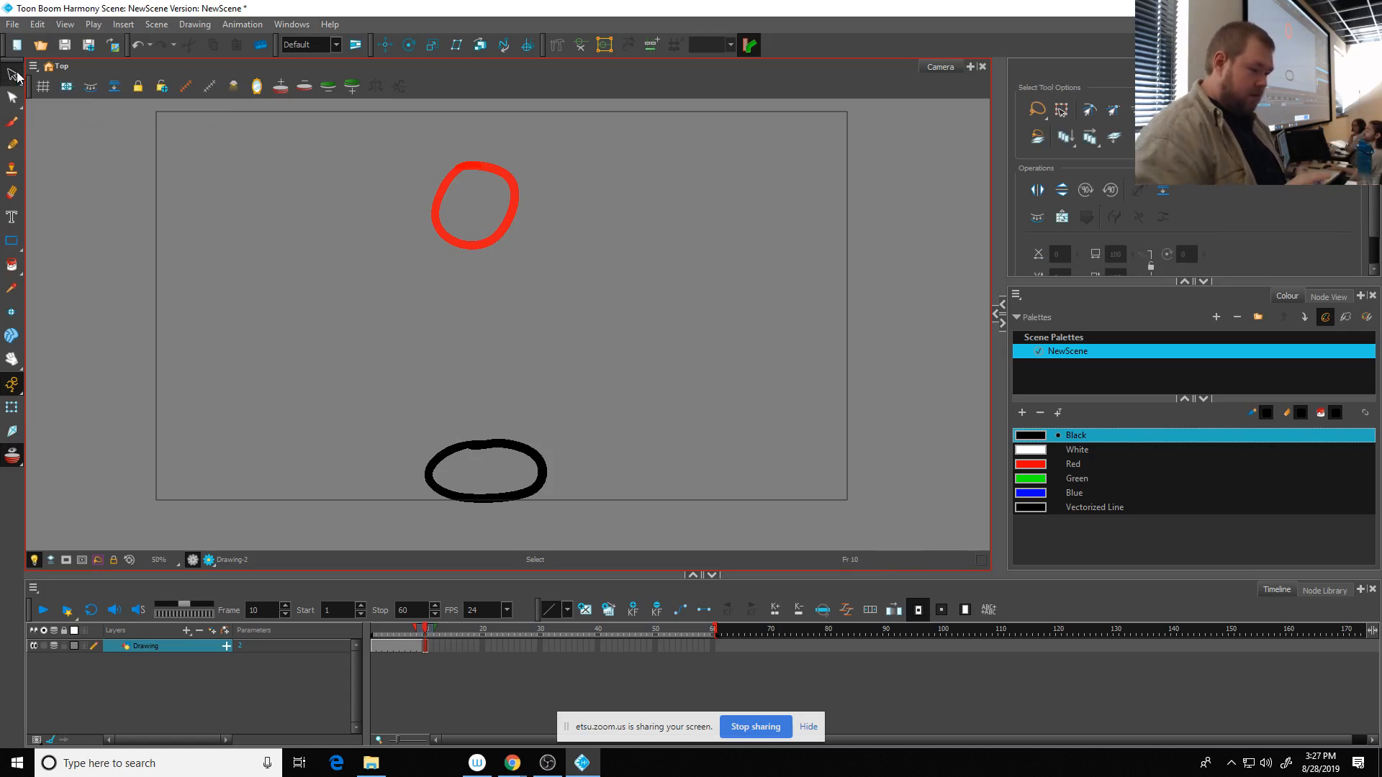
{"action": "left_click", "coordinate": [485, 443]}
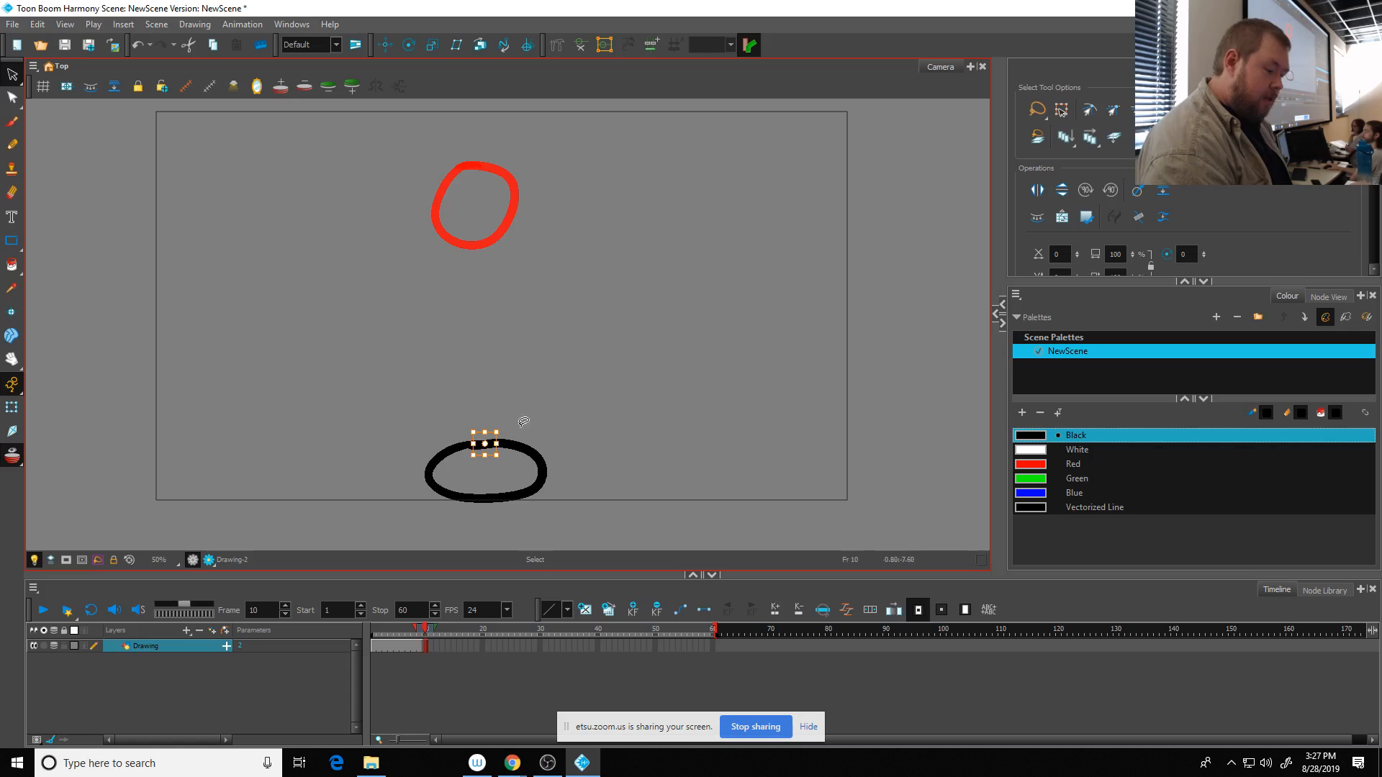
{"action": "mouse_move", "coordinate": [524, 422]}
{"action": "left_mouse_down"}
{"action": "mouse_move", "coordinate": [399, 537]}
{"action": "mouse_move", "coordinate": [537, 432]}
{"action": "left_mouse_up"}
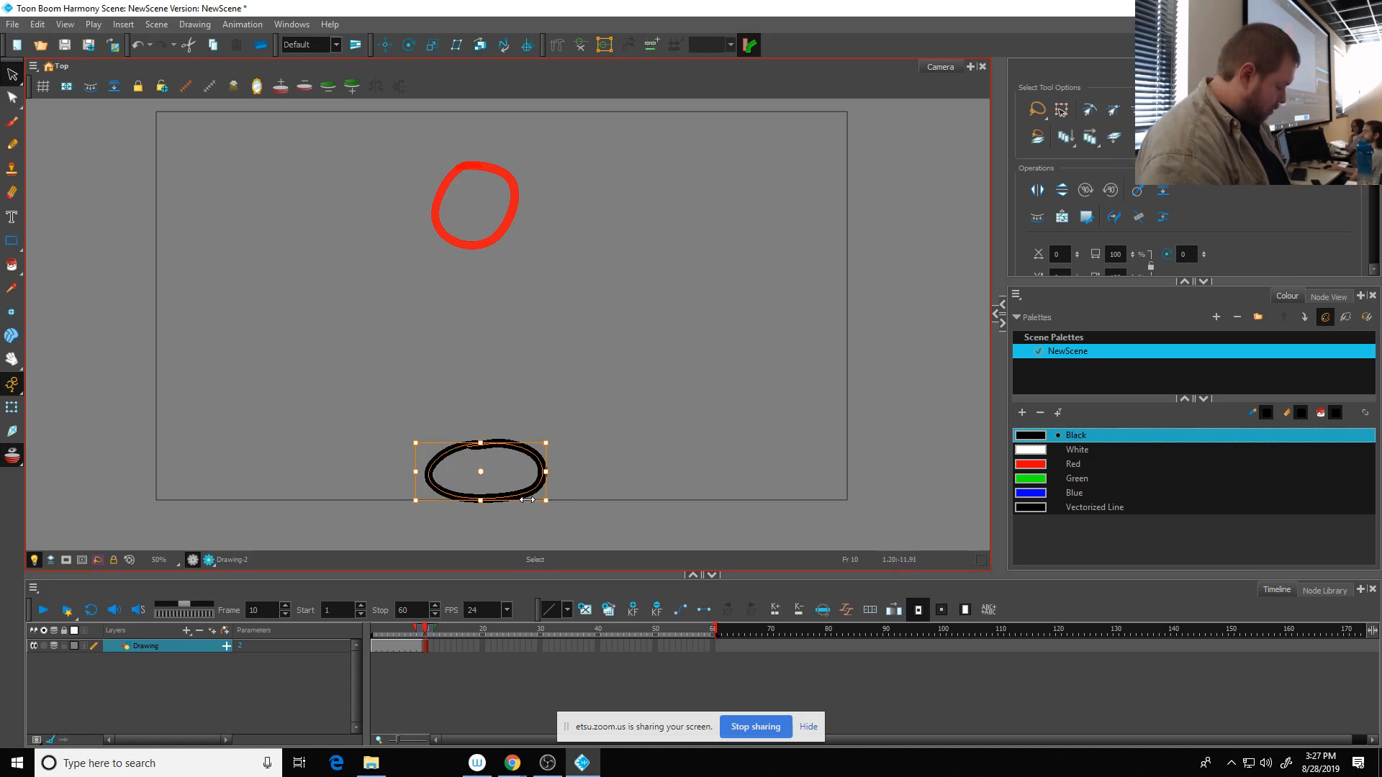
{"action": "key", "text": "Left"}
{"action": "key", "text": "Left"}
{"action": "key", "text": "Left"}
{"action": "key", "text": "Left"}
{"action": "key", "text": "Left"}
{"action": "key", "text": "Left"}
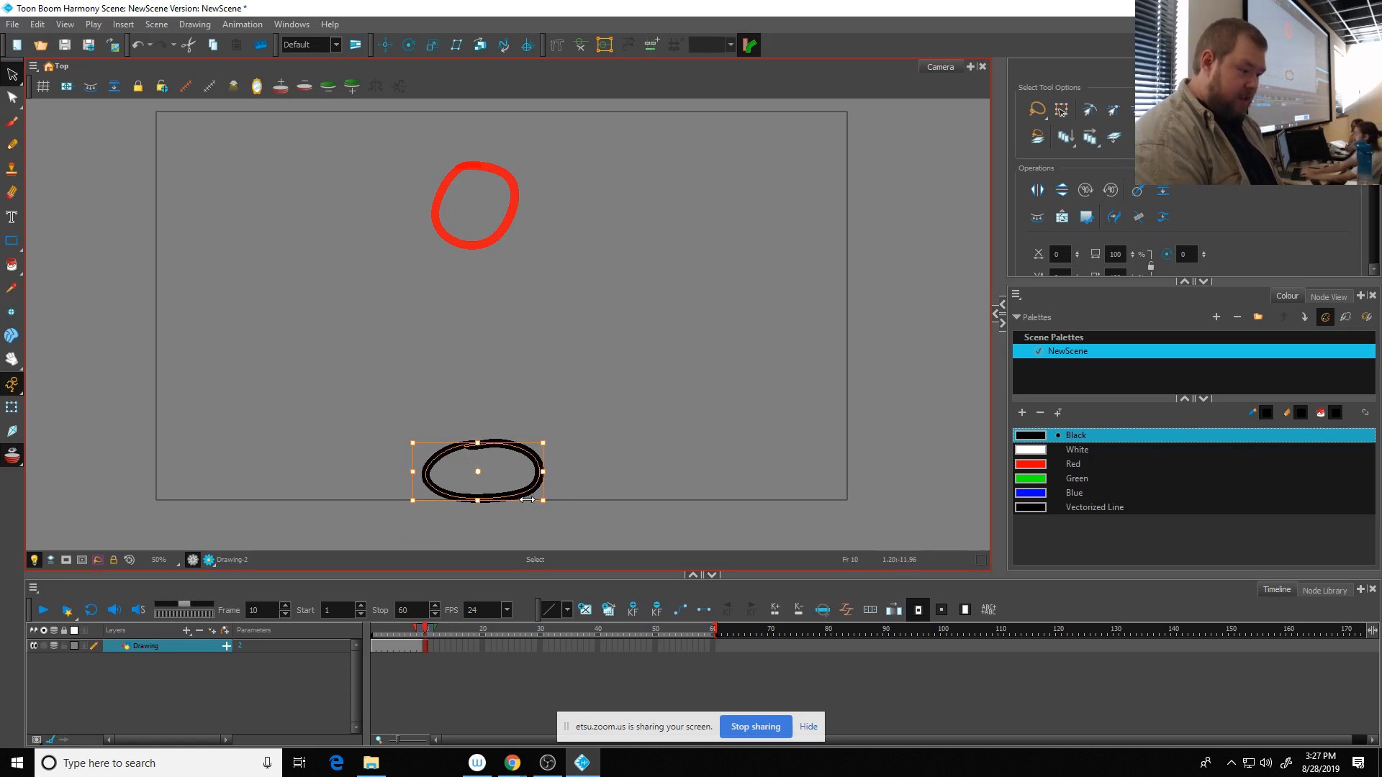
{"action": "key", "text": "Left"}
{"action": "key", "text": "Left"}
{"action": "key", "text": "Left"}
{"action": "key", "text": "Left"}
{"action": "key", "text": "Left"}
{"action": "key", "text": "Left"}
{"action": "key", "text": "Left"}
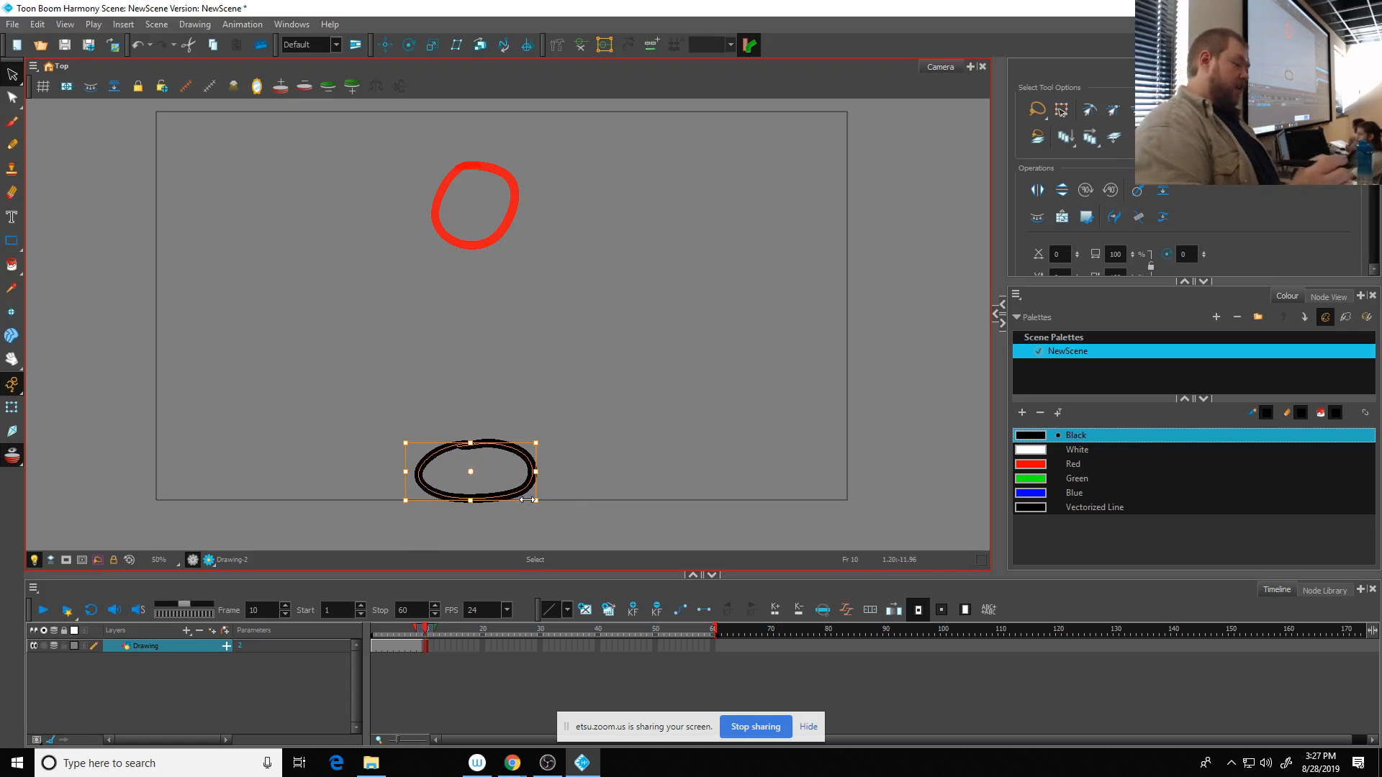
{"action": "left_click", "coordinate": [14, 146]}
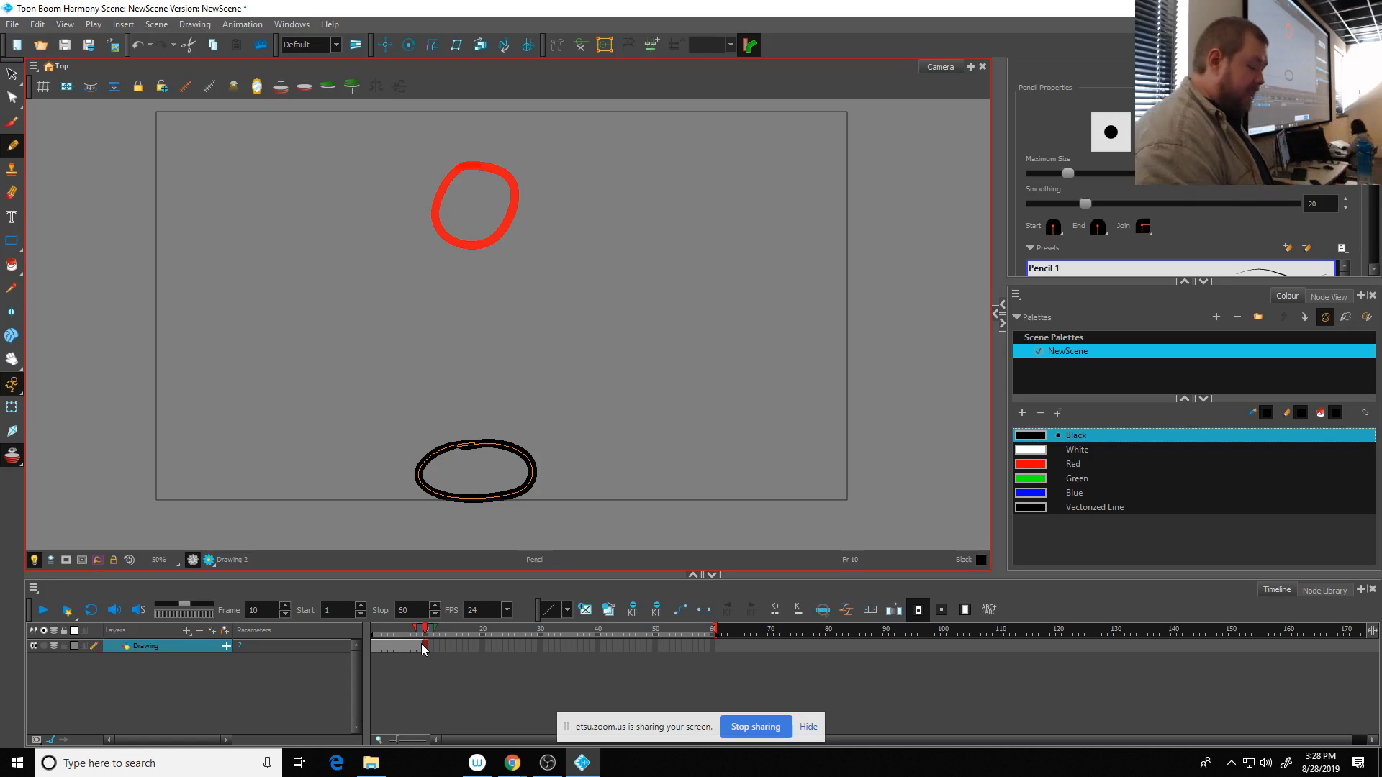
{"action": "left_click", "coordinate": [187, 629]}
{"action": "left_click", "coordinate": [204, 683]}
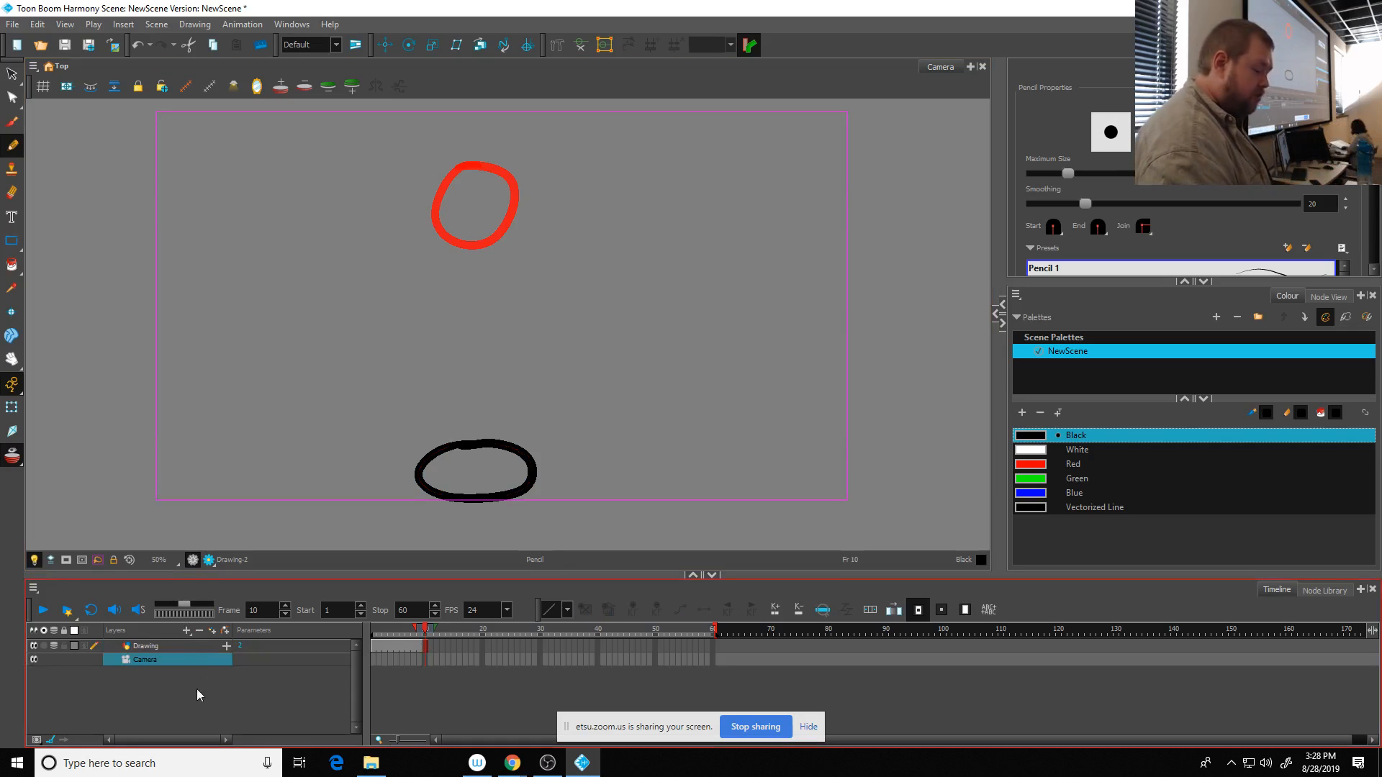
{"action": "key", "text": "ctrl+z"}
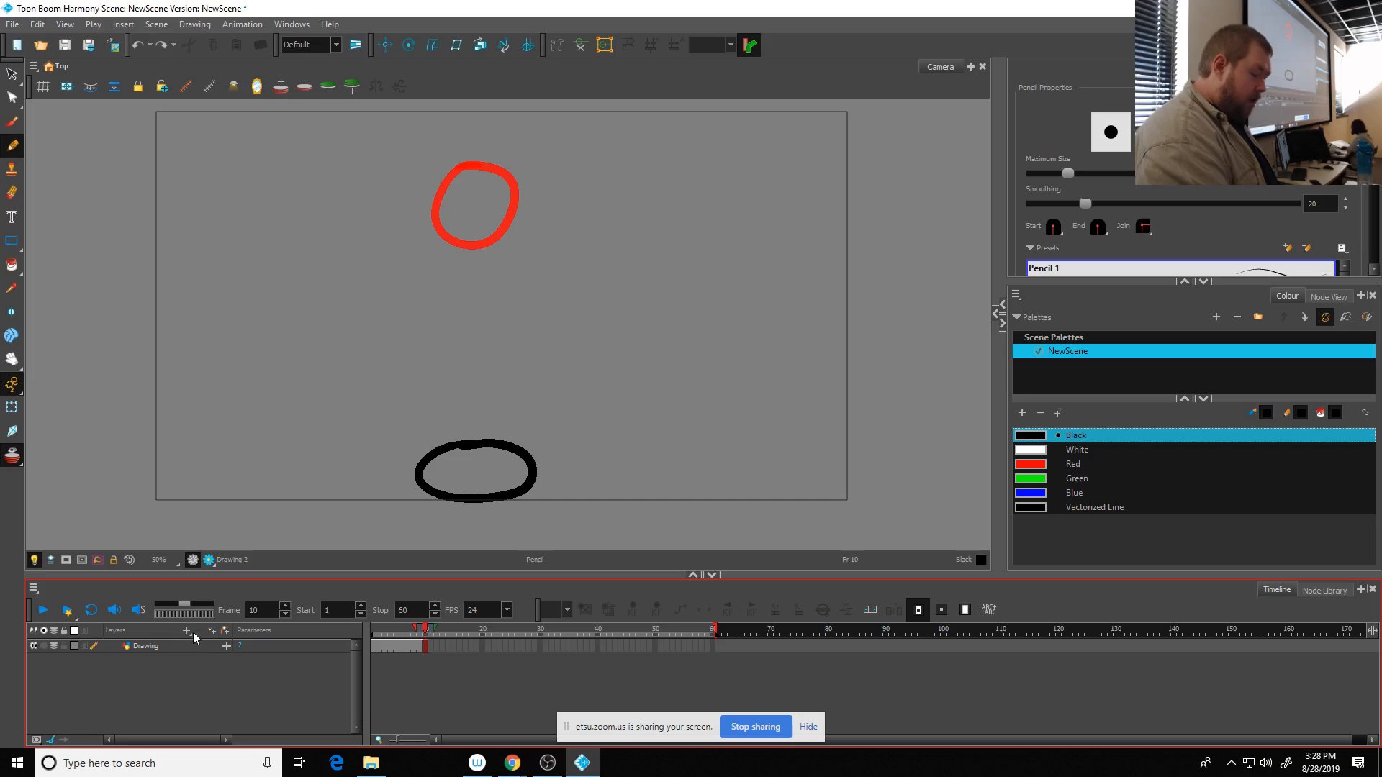
- Add a new vector drawing layer above the ball layer, keeping the default name
{"action": "left_click", "coordinate": [187, 629]}
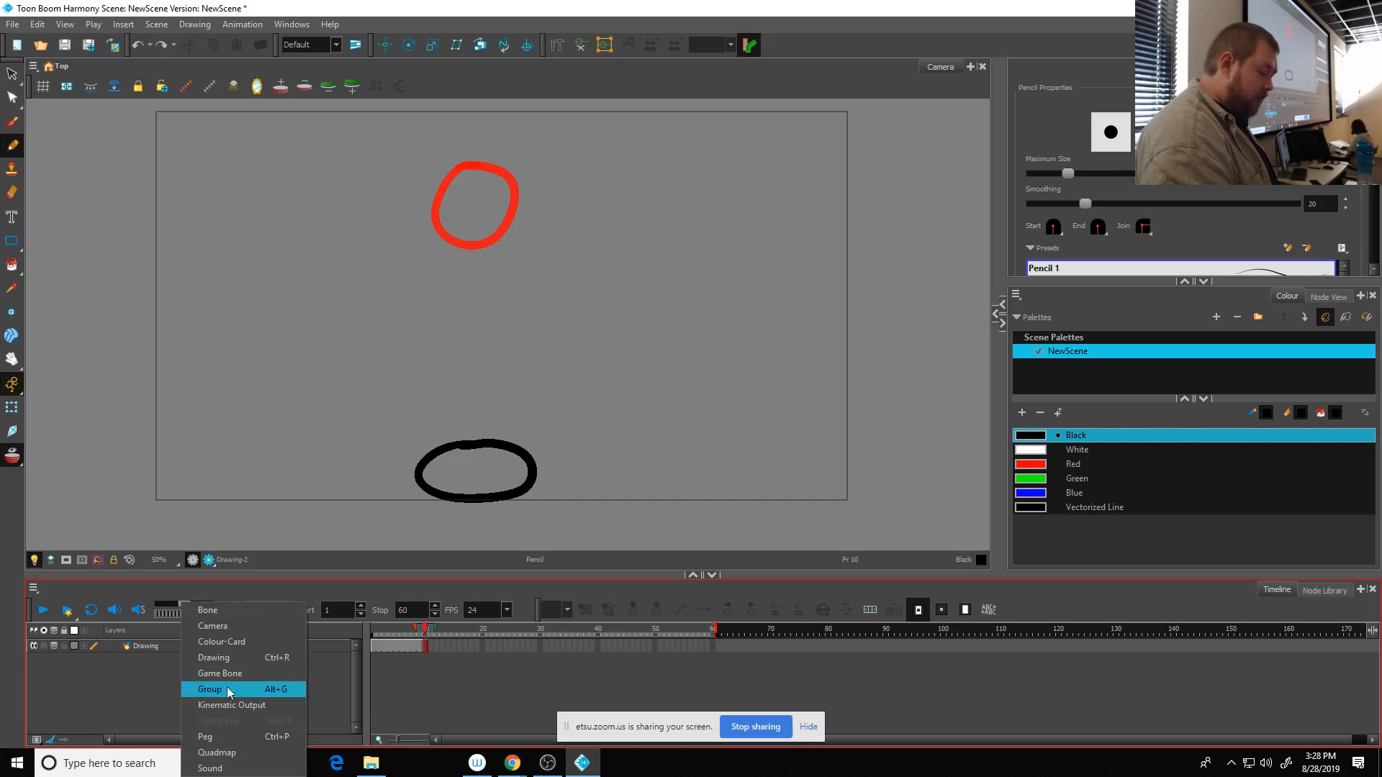
{"action": "left_click", "coordinate": [227, 658]}
{"action": "left_click", "coordinate": [704, 416]}
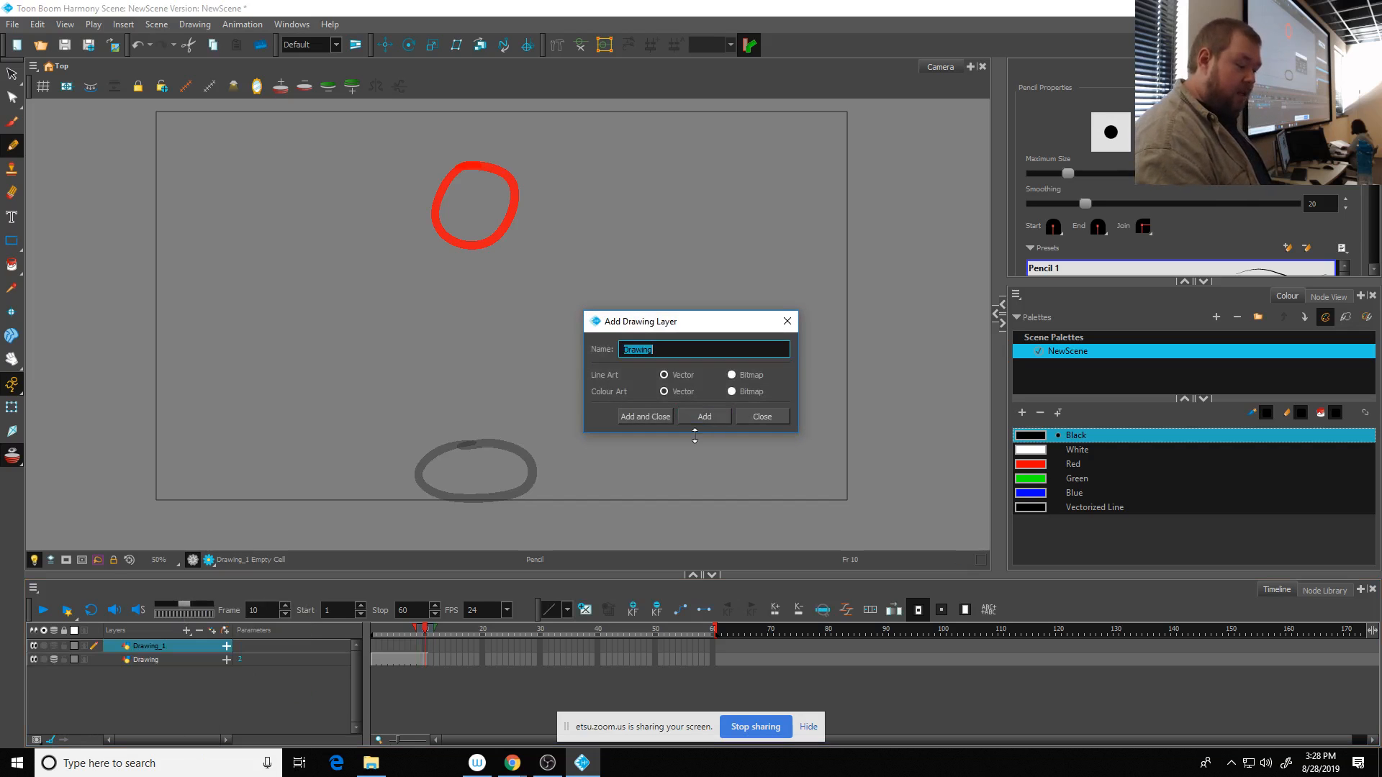
{"action": "left_click", "coordinate": [787, 324]}
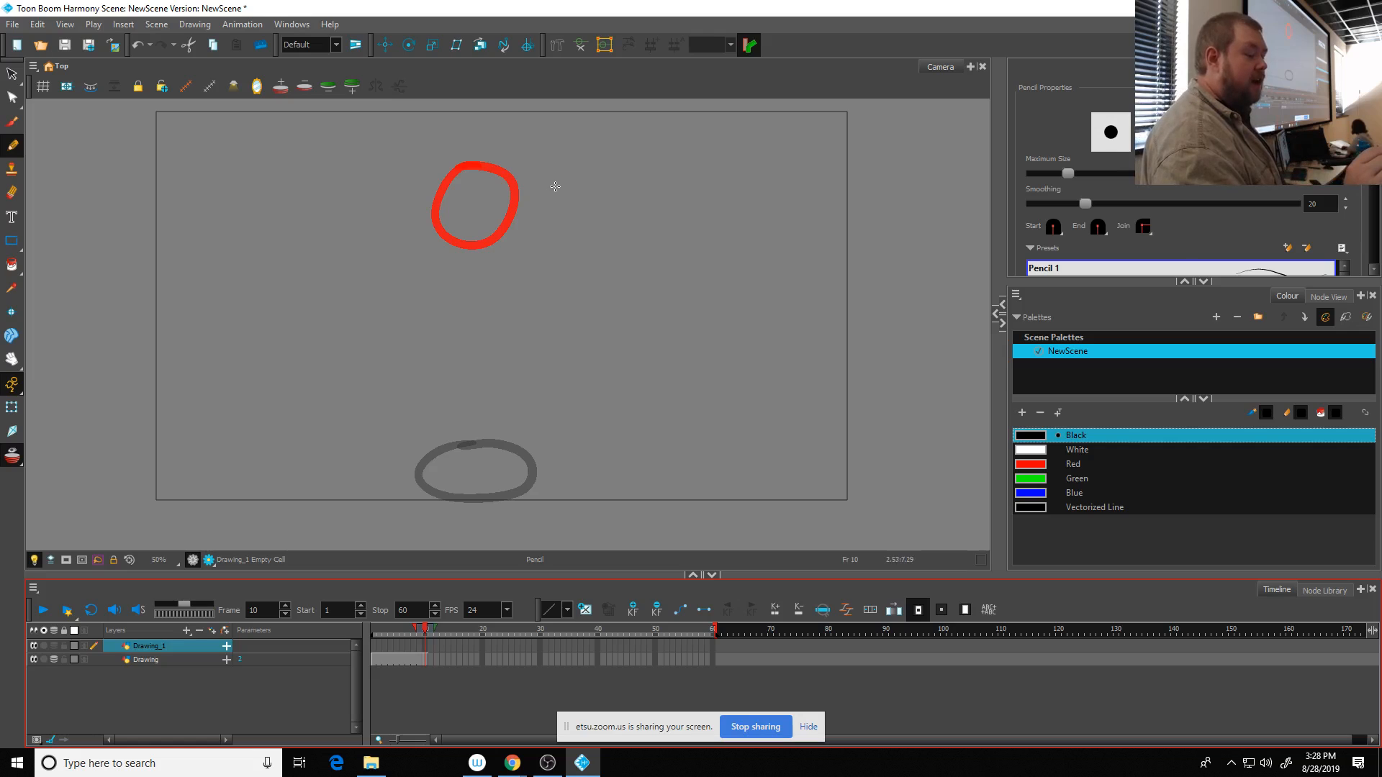
- Draw a timing chart spine beside the balls, with horizontal end lines level with the upper and lower balls joined by a vertical line
{"action": "left_click_drag", "start_coordinate": [554, 187], "coordinate": [692, 189]}
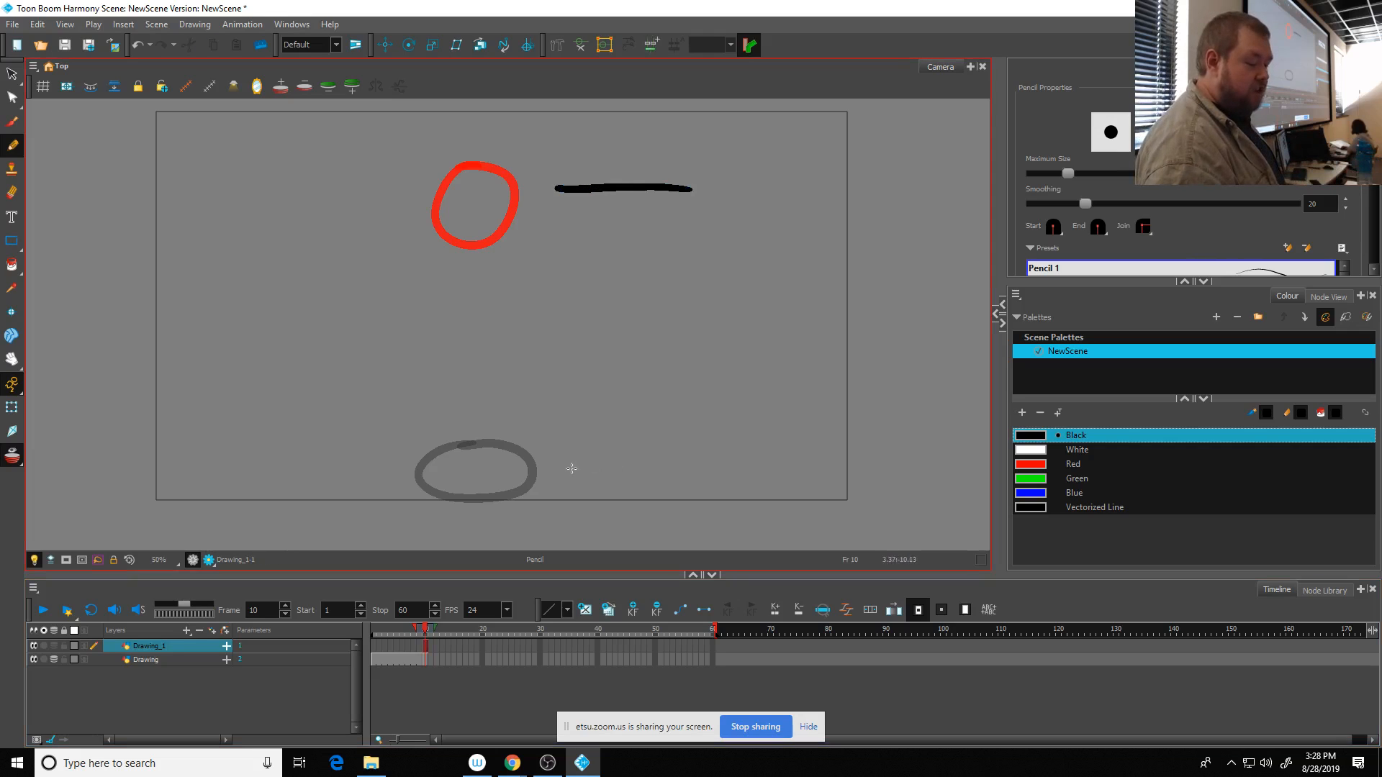
{"action": "left_click_drag", "start_coordinate": [572, 473], "coordinate": [704, 468]}
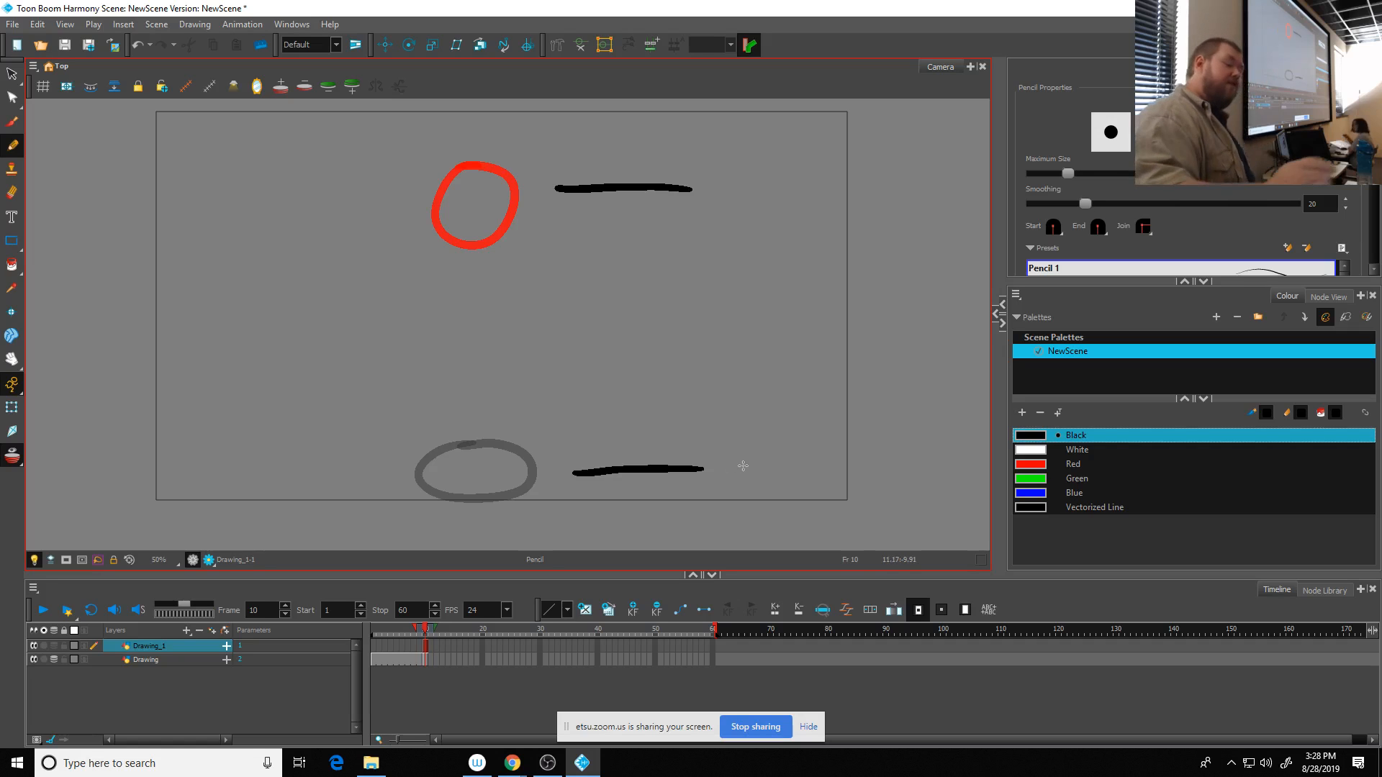
{"action": "left_click_drag", "start_coordinate": [630, 188], "coordinate": [641, 457]}
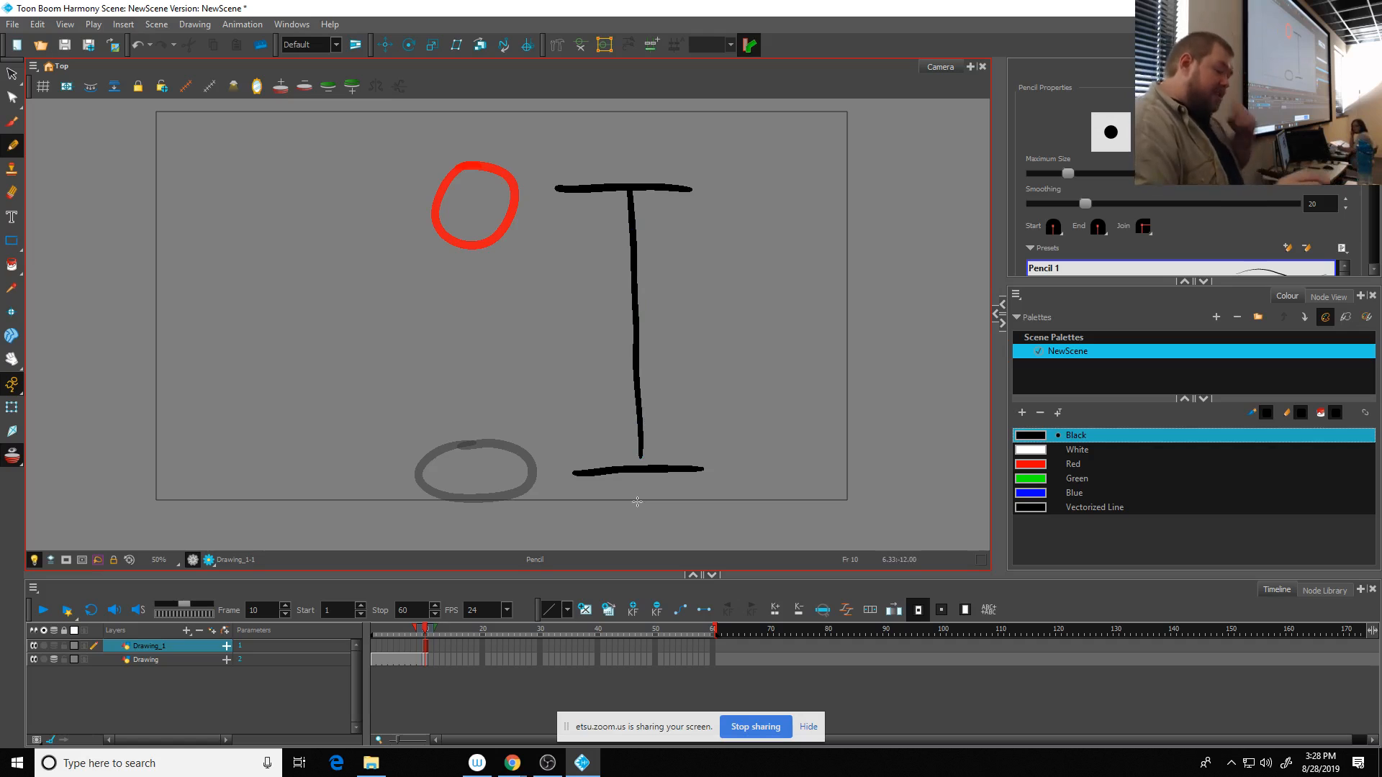
{"action": "left_click_drag", "start_coordinate": [640, 431], "coordinate": [643, 477]}
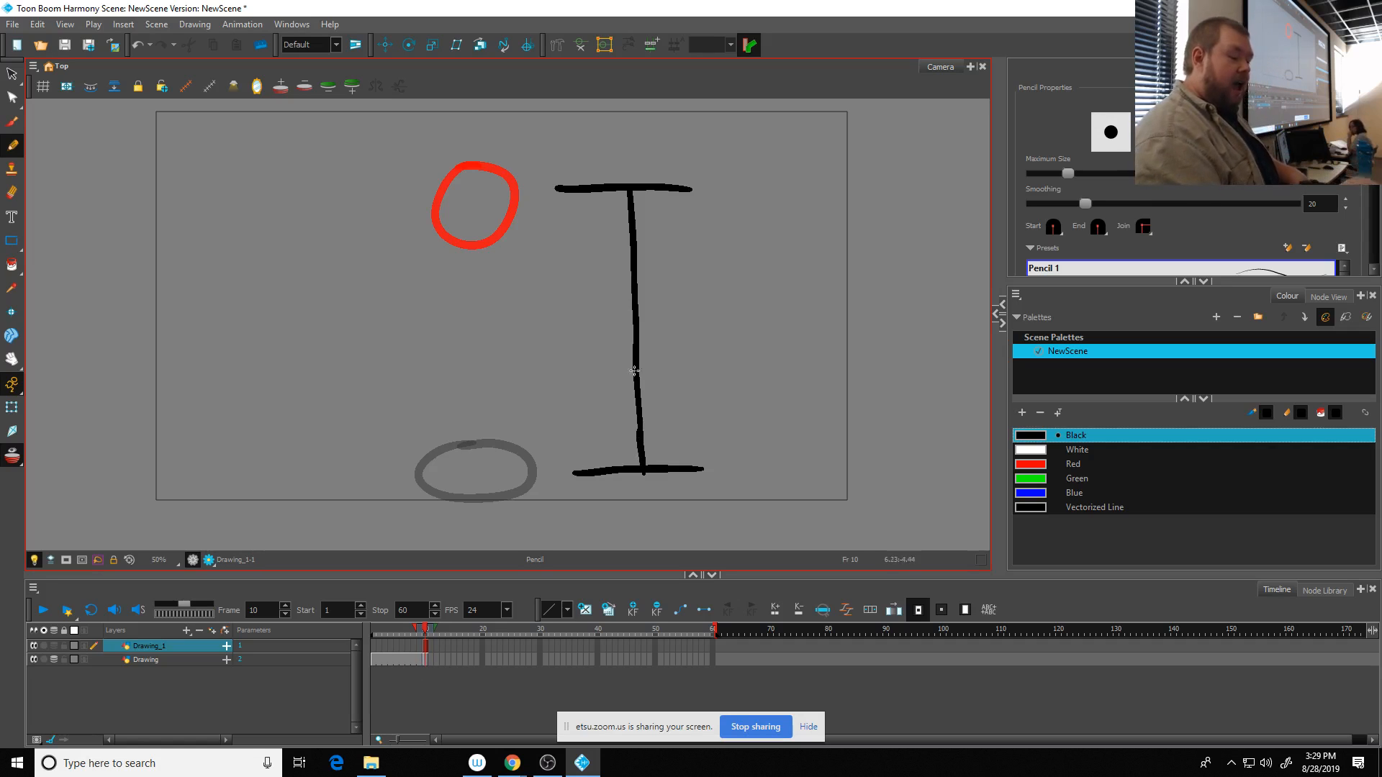
- Add a midpoint tick and increasingly close ticks towards the chart's upper end, and extend the chart's exposure across frames 1 to 10
{"action": "left_click_drag", "start_coordinate": [613, 341], "coordinate": [673, 338]}
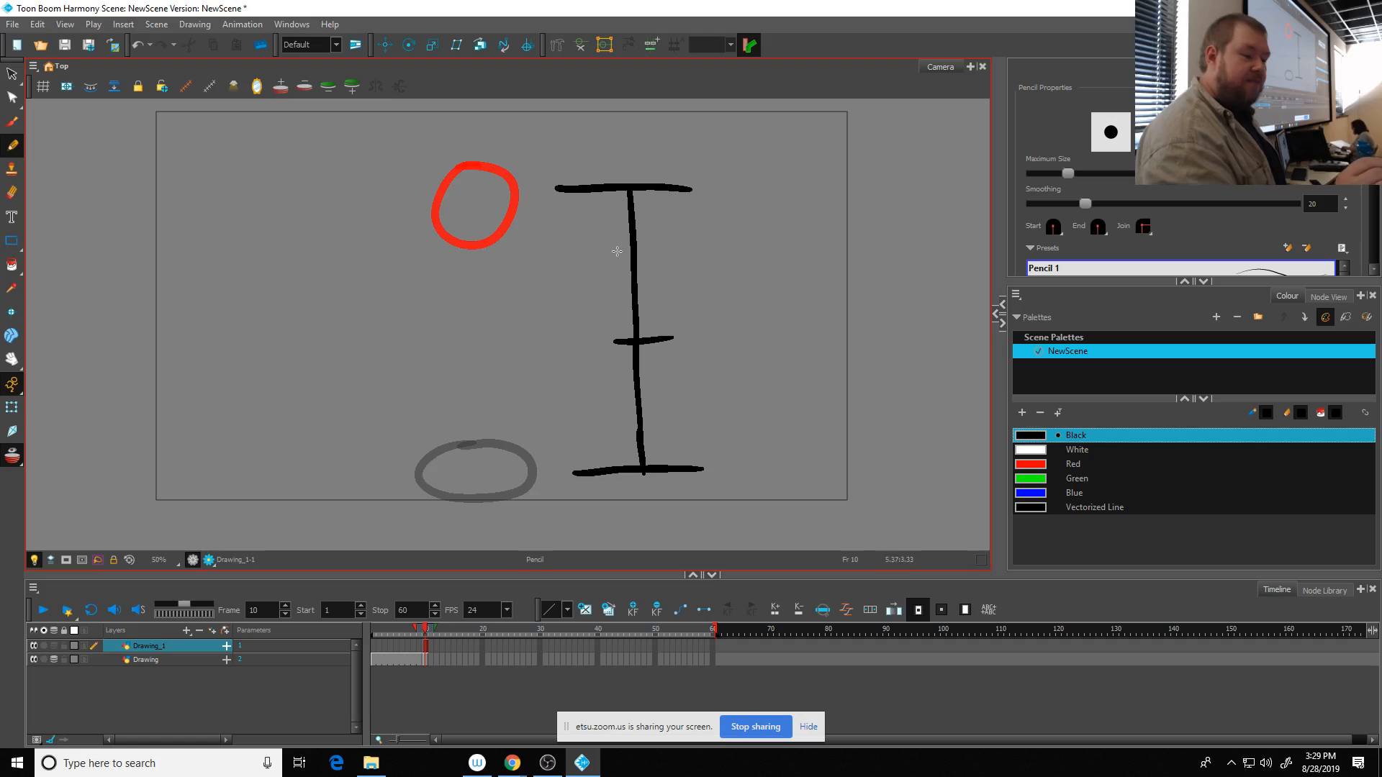
{"action": "mouse_move", "coordinate": [607, 260]}
{"action": "left_mouse_down"}
{"action": "mouse_move", "coordinate": [635, 259]}
{"action": "mouse_move", "coordinate": [631, 224]}
{"action": "mouse_move", "coordinate": [657, 197]}
{"action": "left_mouse_up"}
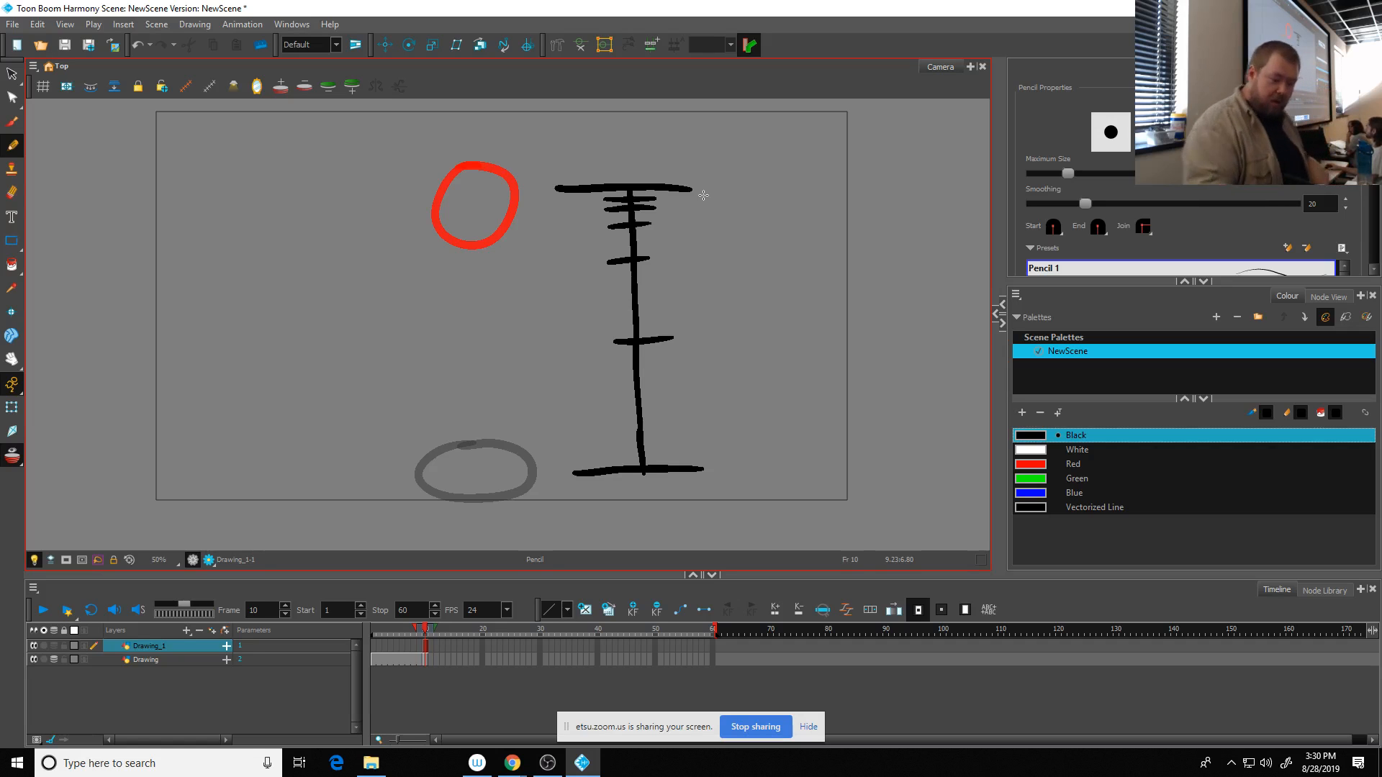
{"action": "left_click", "coordinate": [426, 647]}
{"action": "left_click_drag", "start_coordinate": [426, 648], "coordinate": [378, 656]}
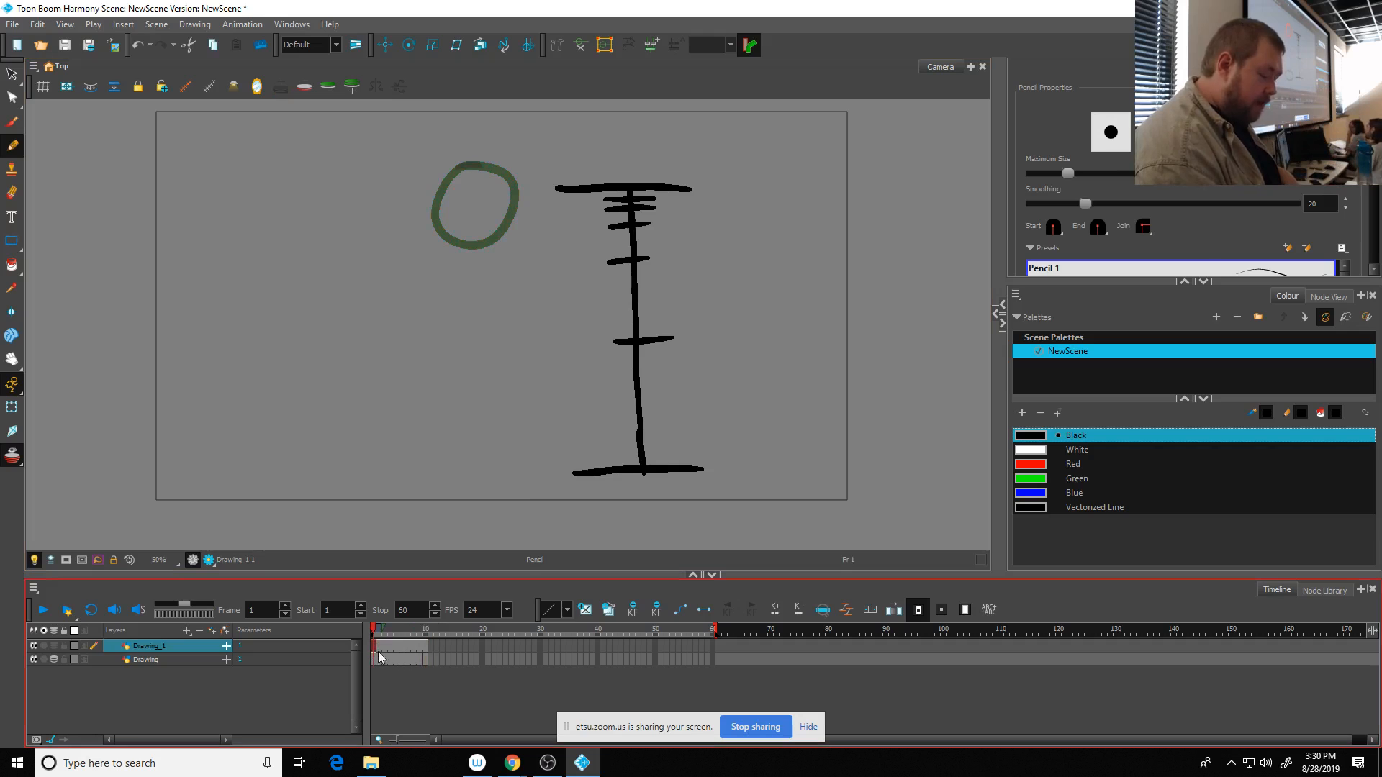
- Create an empty drawing at frame 9 of the ball layer and draw a vertically stretched oval near the chart's midpoint tick
{"action": "left_click", "coordinate": [421, 664]}
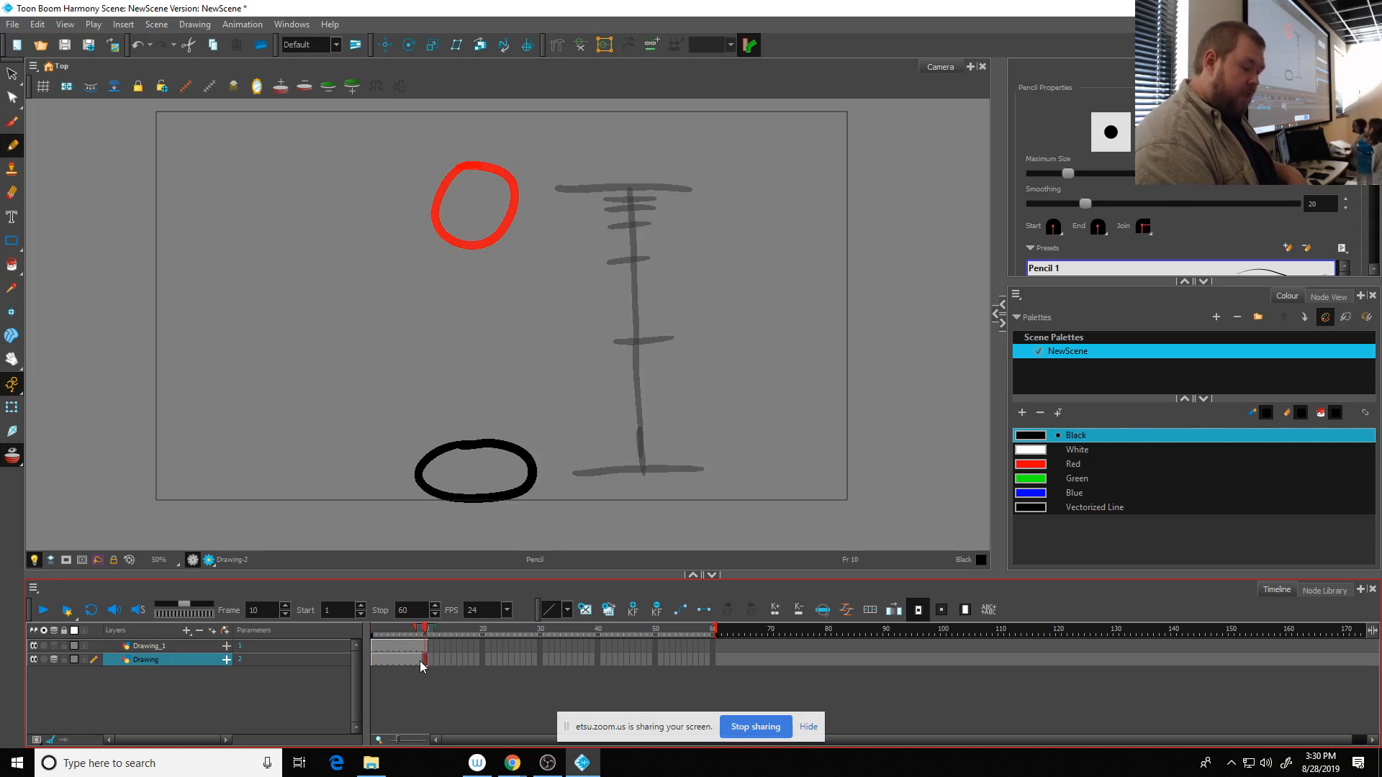
{"action": "left_click", "coordinate": [420, 660]}
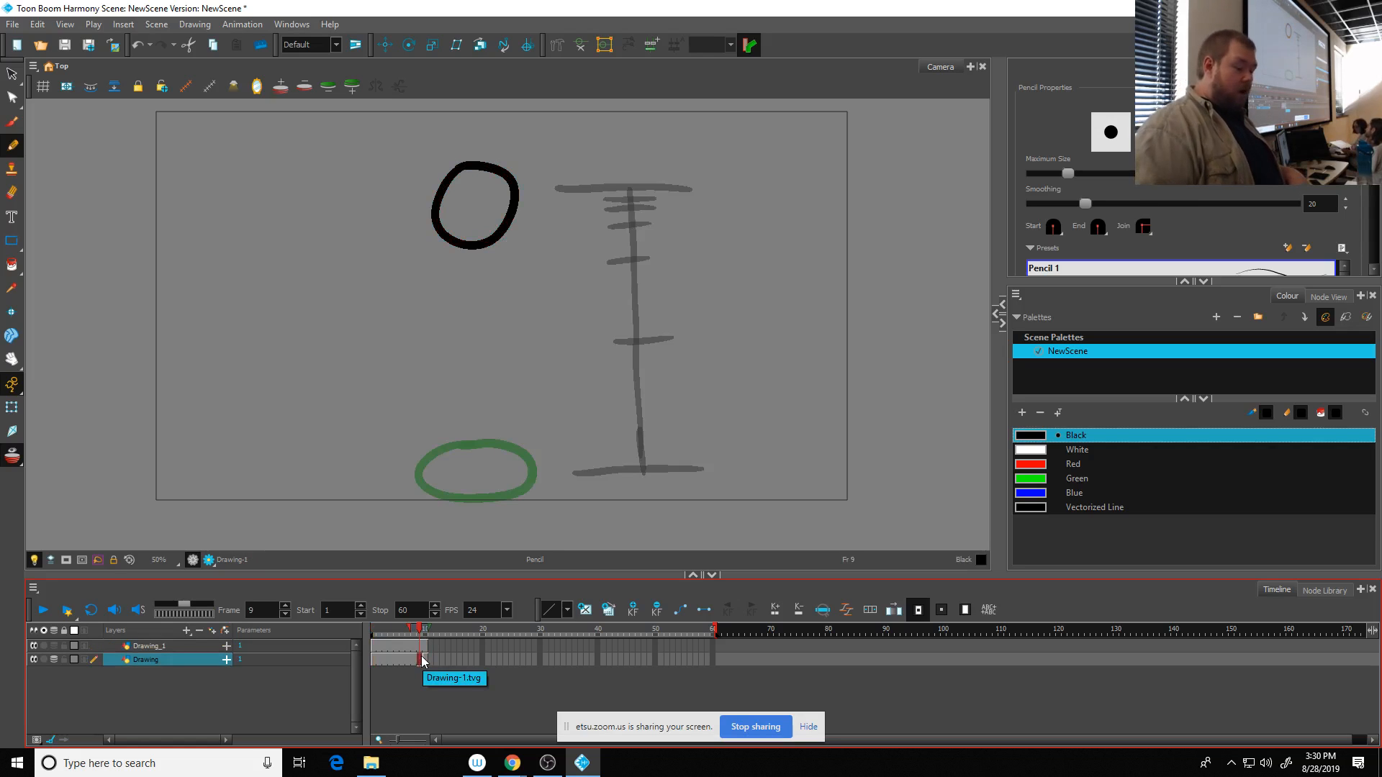
{"action": "left_click", "coordinate": [584, 611]}
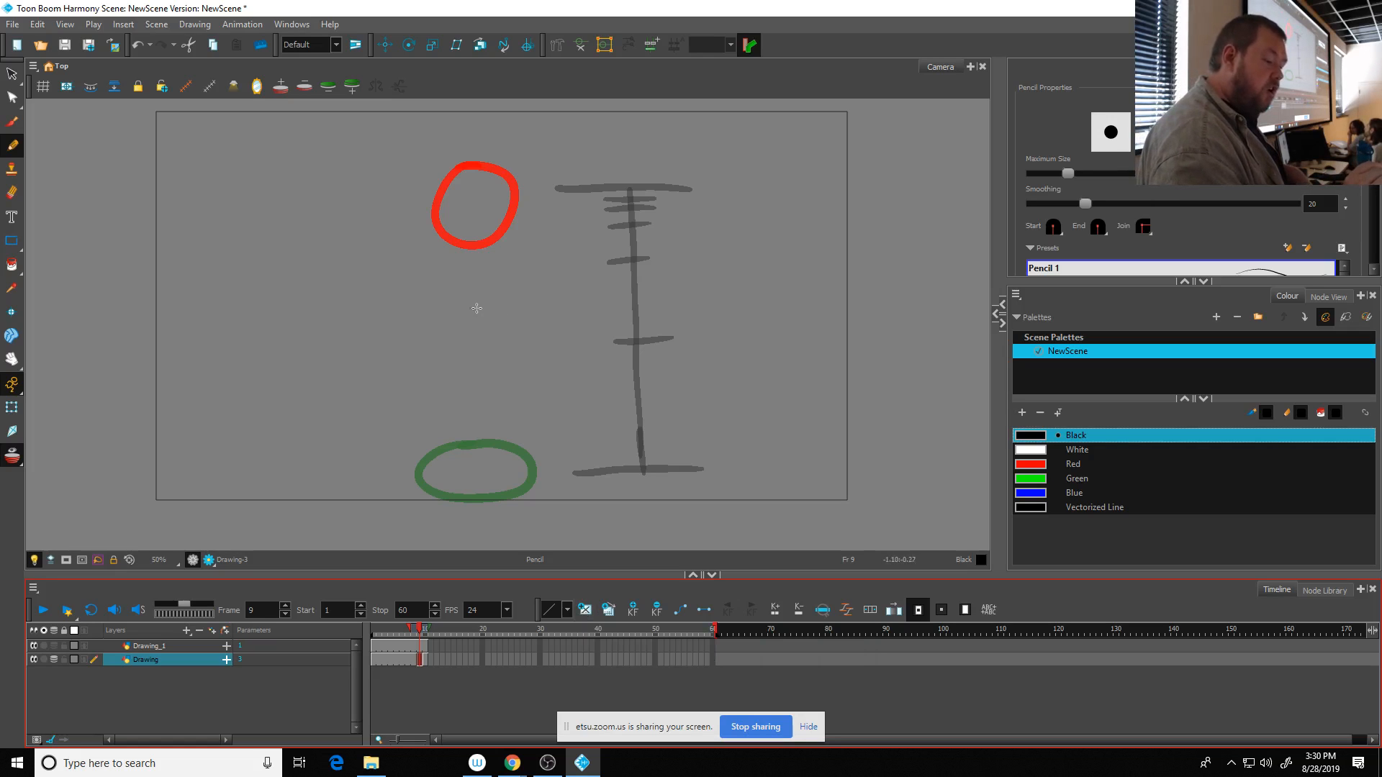
{"action": "mouse_move", "coordinate": [476, 303]}
{"action": "left_mouse_down"}
{"action": "mouse_move", "coordinate": [464, 396]}
{"action": "mouse_move", "coordinate": [480, 420]}
{"action": "mouse_move", "coordinate": [509, 398]}
{"action": "mouse_move", "coordinate": [517, 361]}
{"action": "mouse_move", "coordinate": [497, 301]}
{"action": "mouse_move", "coordinate": [457, 335]}
{"action": "left_mouse_up"}
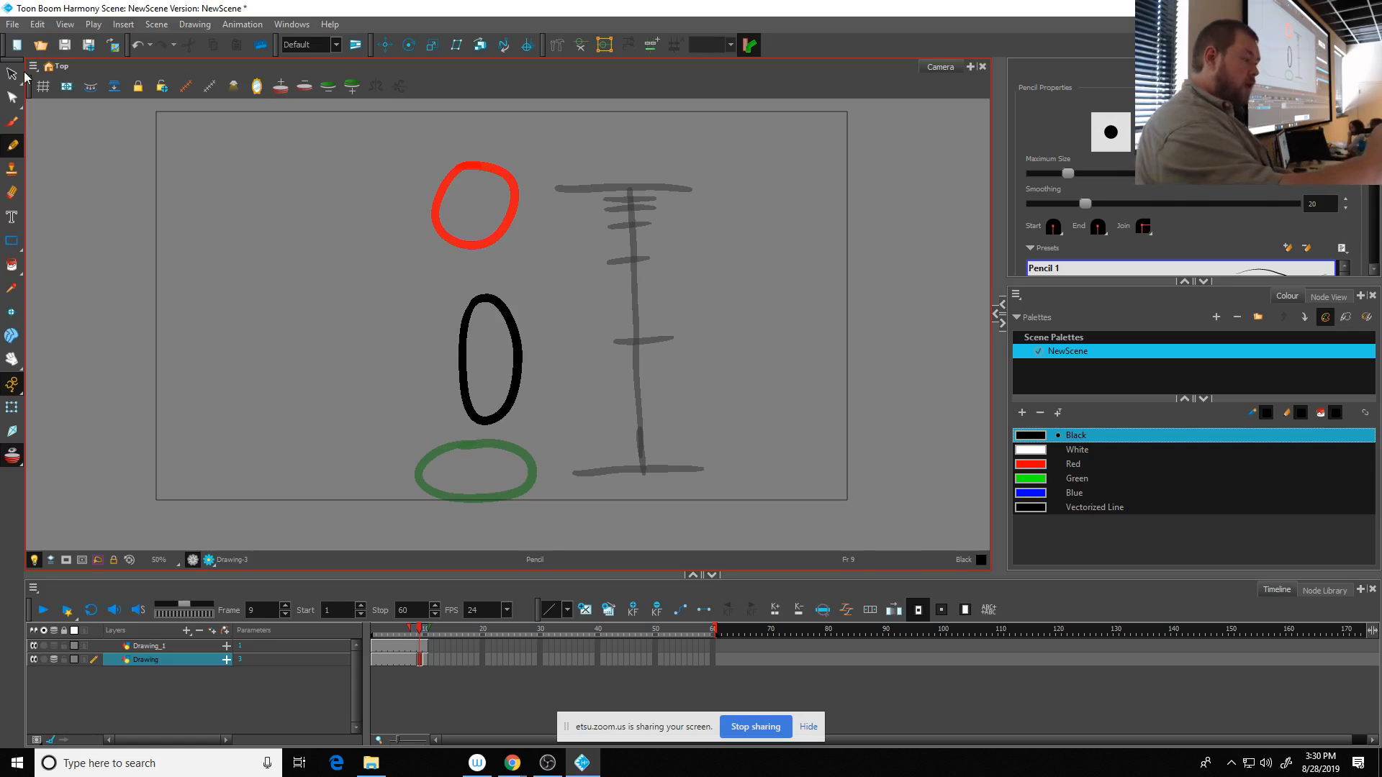
{"action": "left_click_drag", "start_coordinate": [511, 279], "coordinate": [585, 345]}
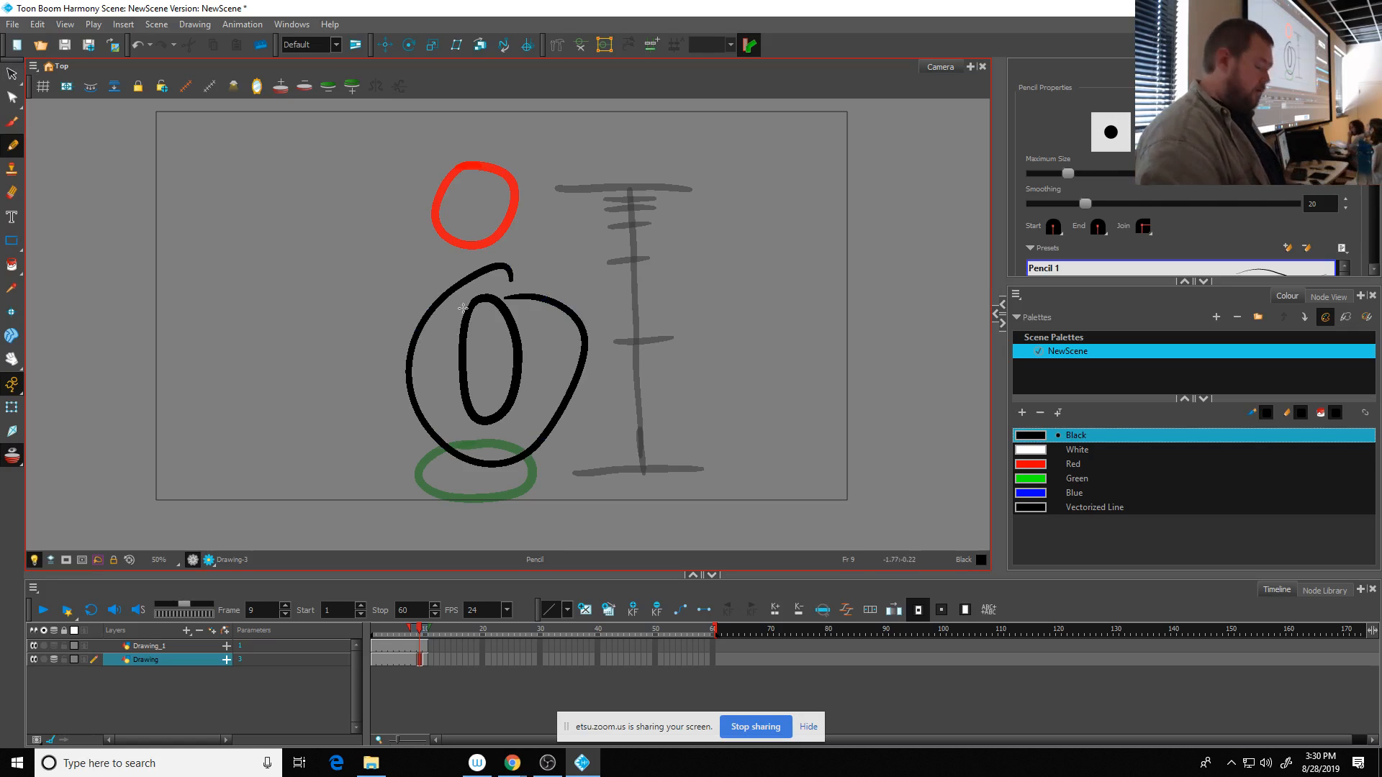
{"action": "key", "text": "ctrl+z"}
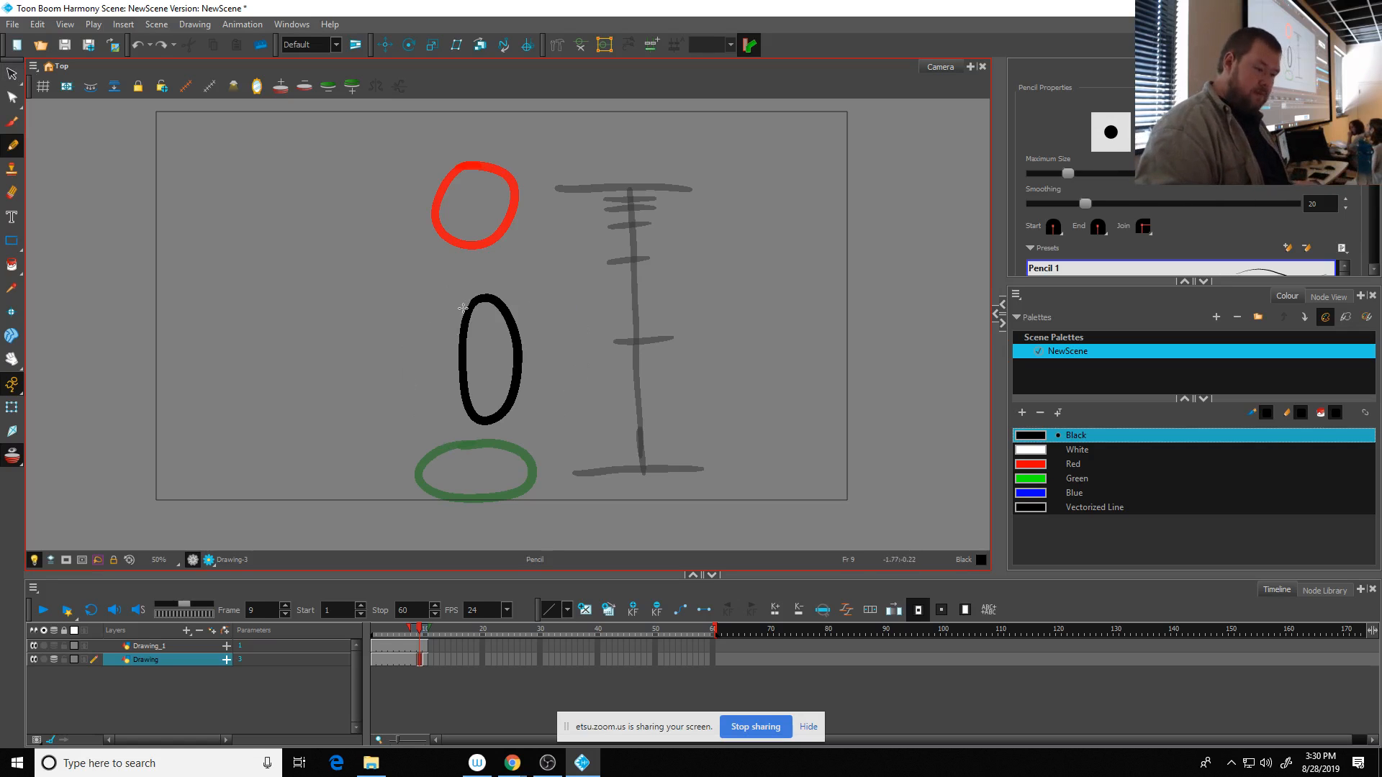
- Nudge the stretched oval at frame 9 to the left to line it up between the two onion-skinned balls, and return to the Pencil tool
{"action": "left_click", "coordinate": [18, 75]}
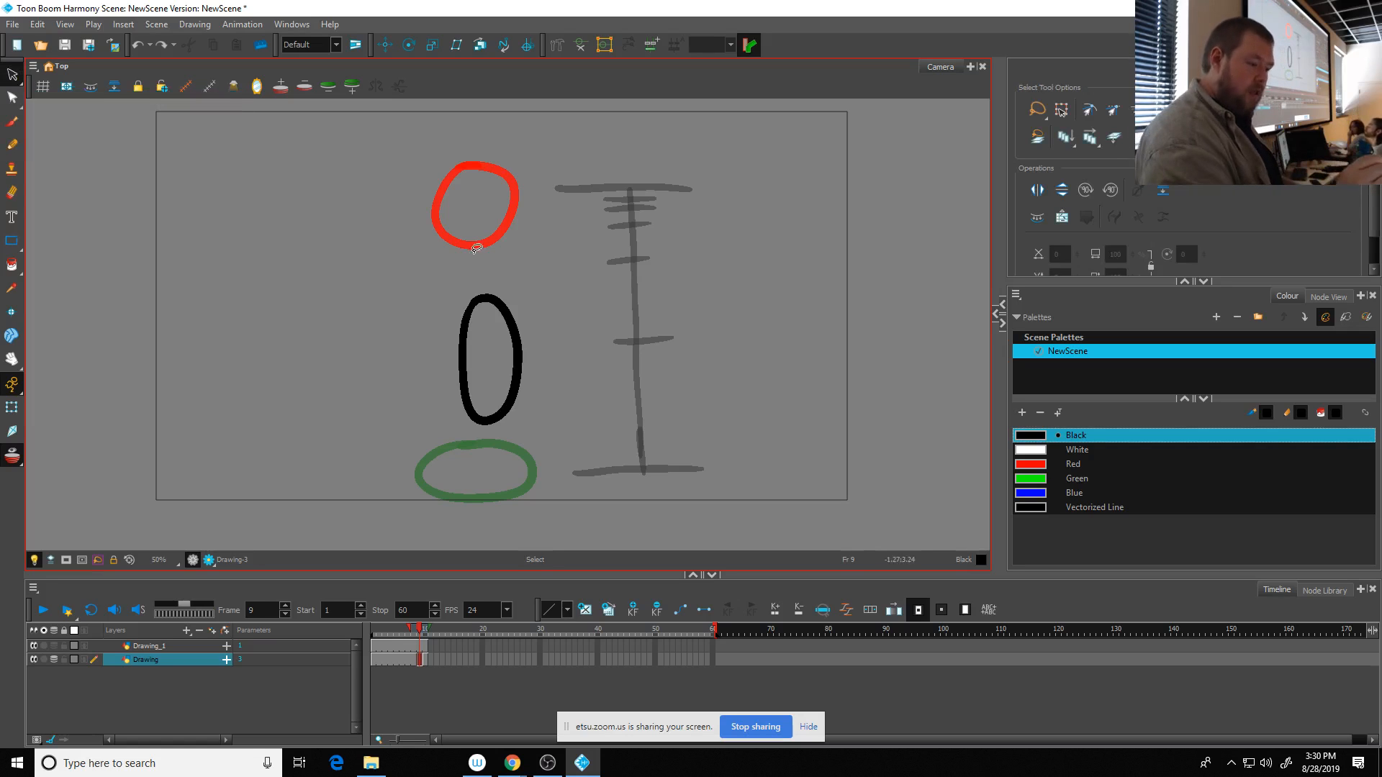
{"action": "mouse_move", "coordinate": [476, 249]}
{"action": "left_mouse_down"}
{"action": "mouse_move", "coordinate": [459, 426]}
{"action": "mouse_move", "coordinate": [569, 295]}
{"action": "left_mouse_up"}
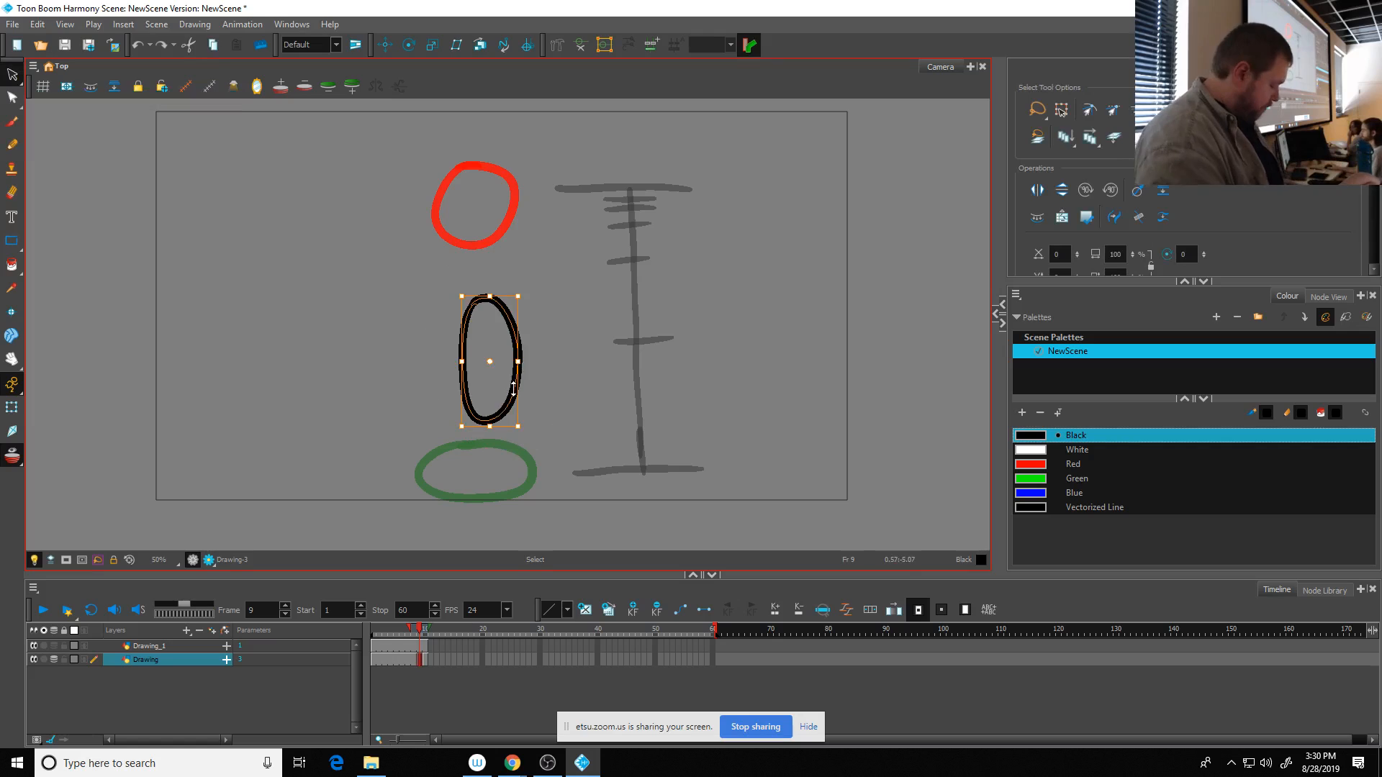
{"action": "key", "text": "Left"}
{"action": "key", "text": "Left"}
{"action": "key", "text": "Left"}
{"action": "key", "text": "Left"}
{"action": "key", "text": "Left"}
{"action": "key", "text": "Left"}
{"action": "key", "text": "Left"}
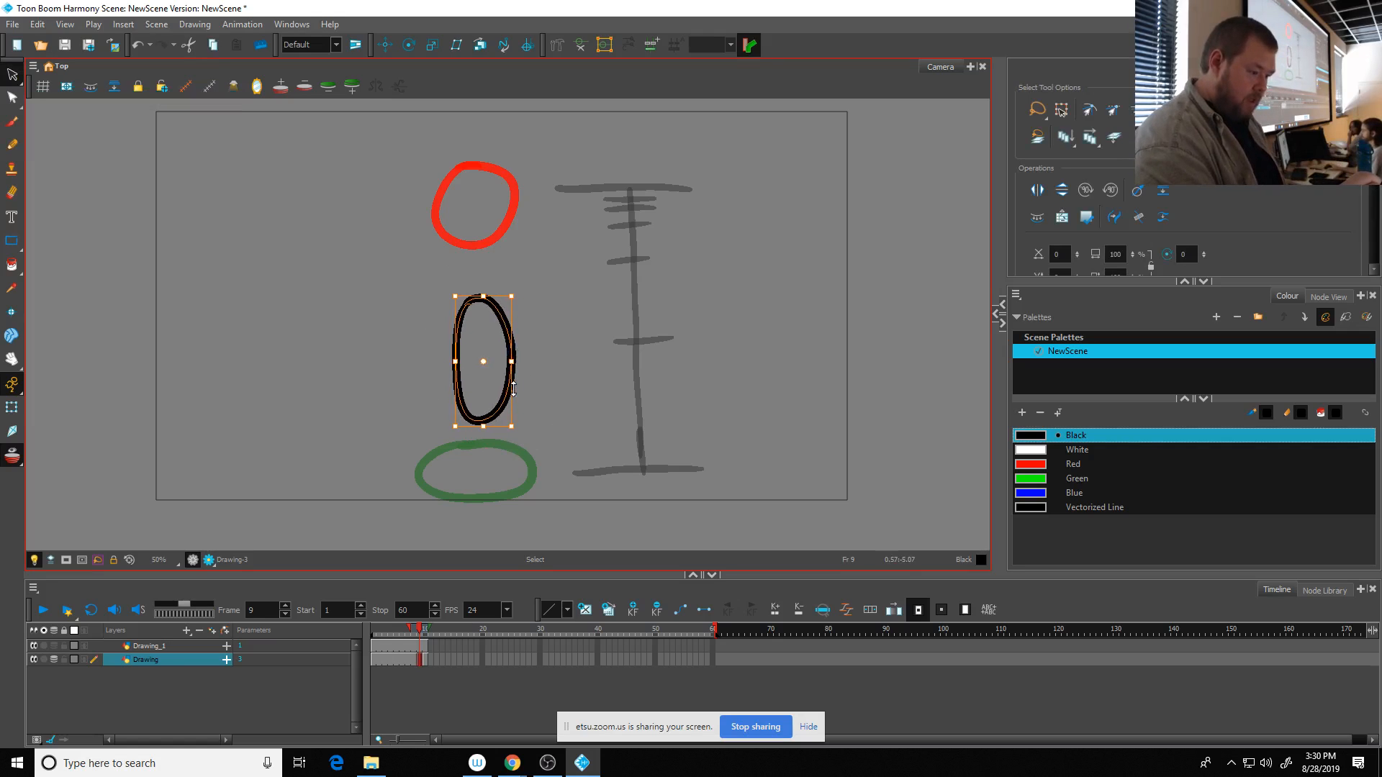
{"action": "key", "text": "Left"}
{"action": "key", "text": "Left"}
{"action": "key", "text": "Left"}
{"action": "key", "text": "Left"}
{"action": "key", "text": "Left"}
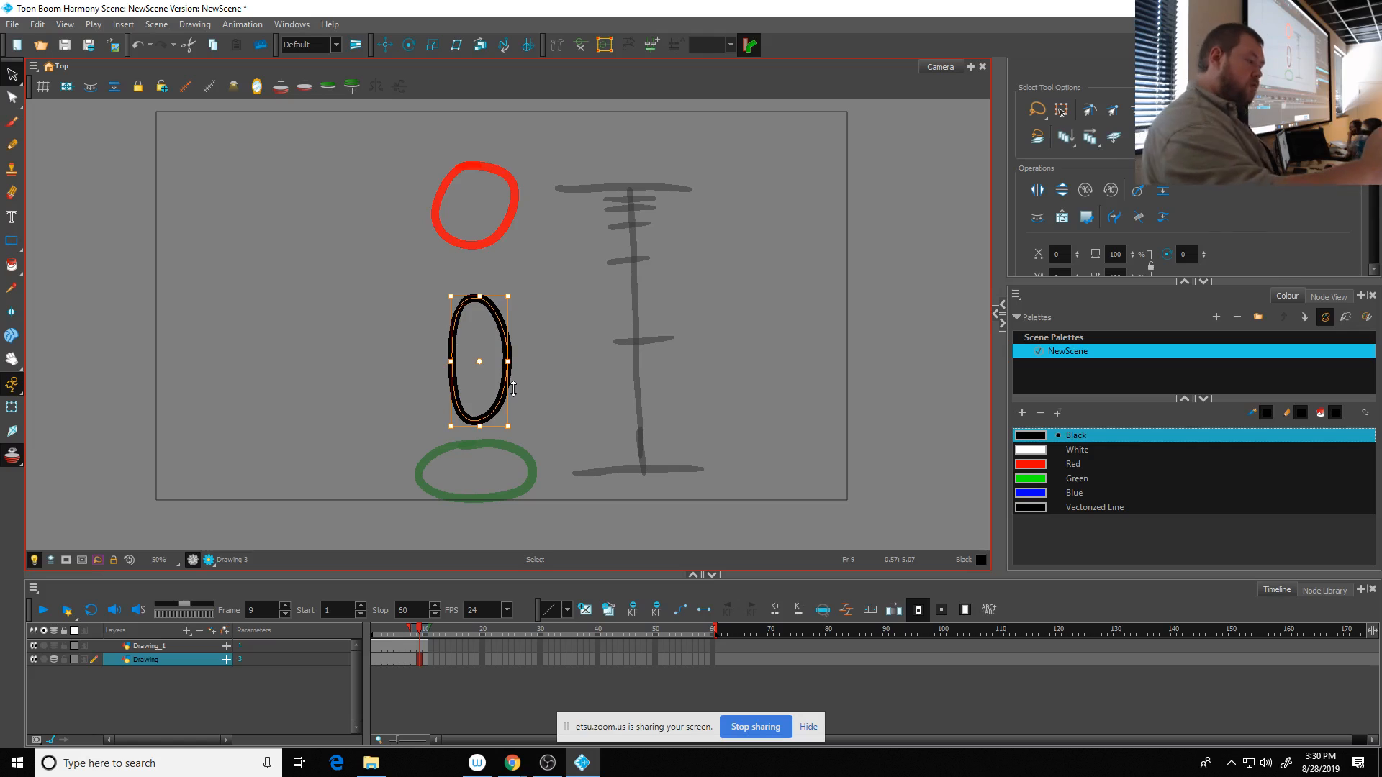
{"action": "left_click", "coordinate": [13, 145]}
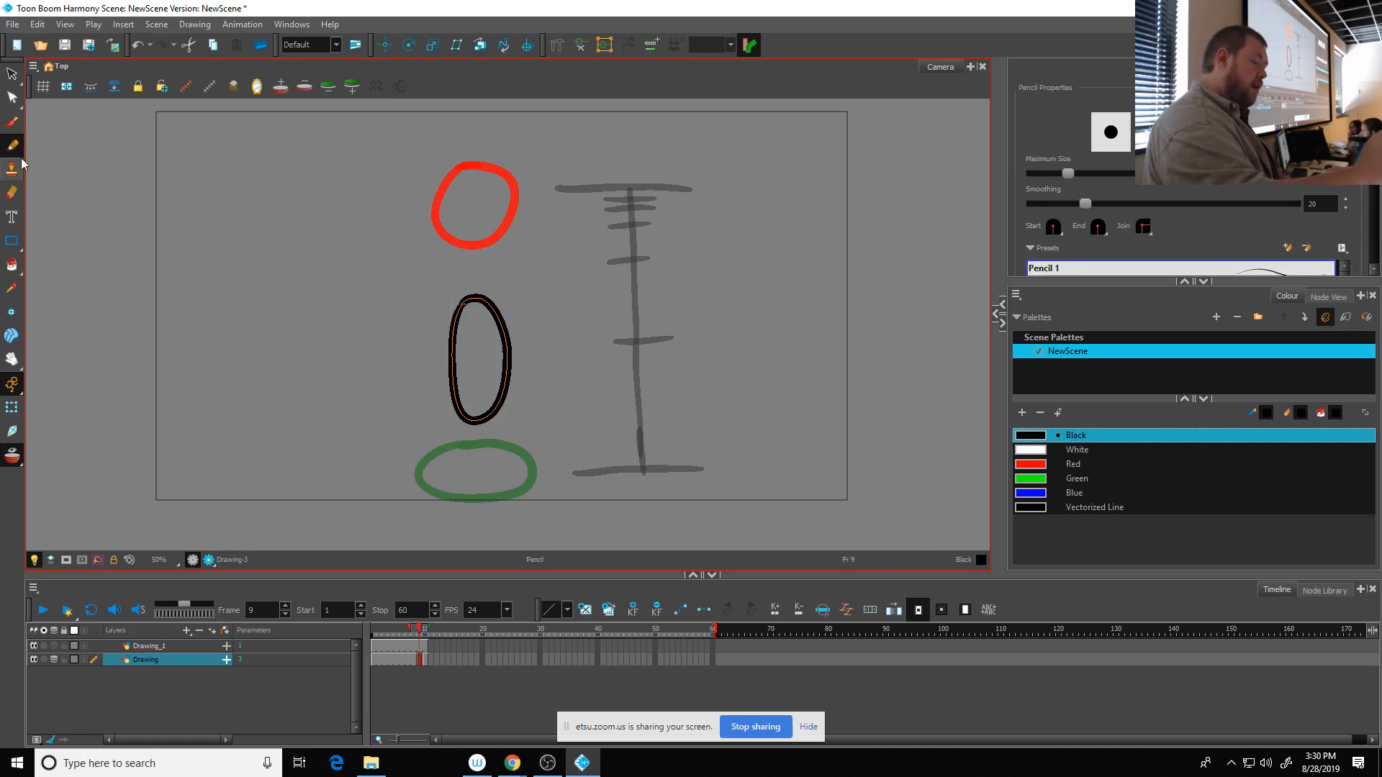
{"action": "left_click", "coordinate": [13, 98]}
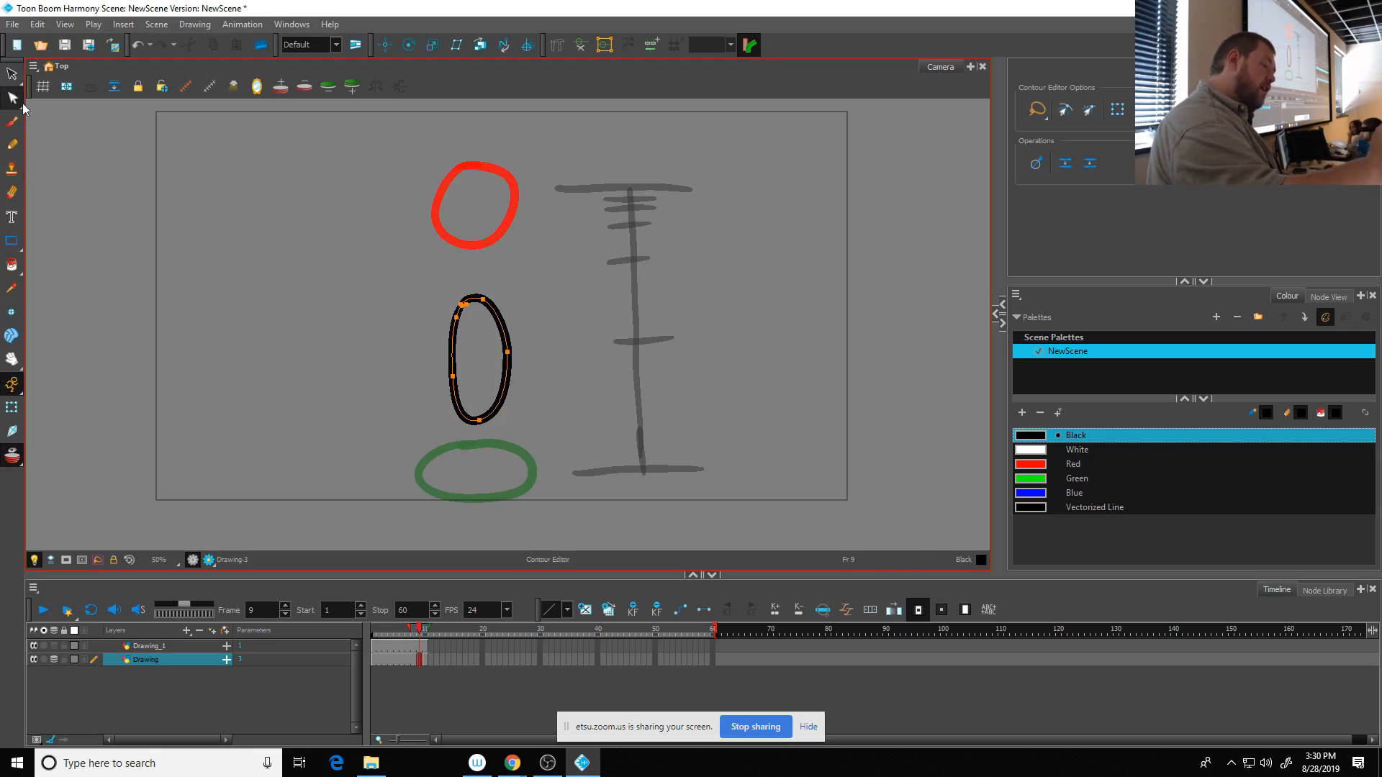
{"action": "left_click", "coordinate": [22, 145]}
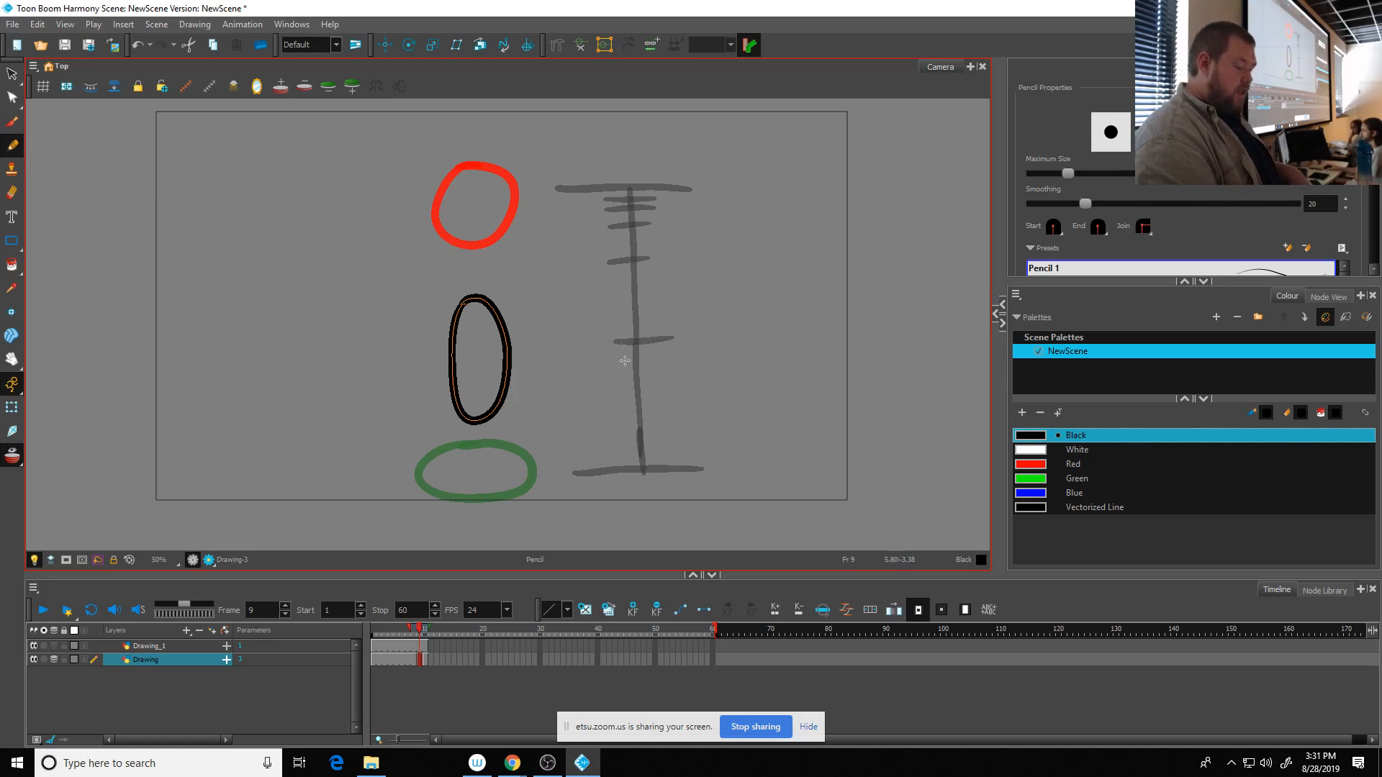
- Create an empty drawing at frame 8 and draw a slightly stretched ball level with the chart tick above the midpoint, overlapping the upper ball
{"action": "left_click", "coordinate": [415, 661]}
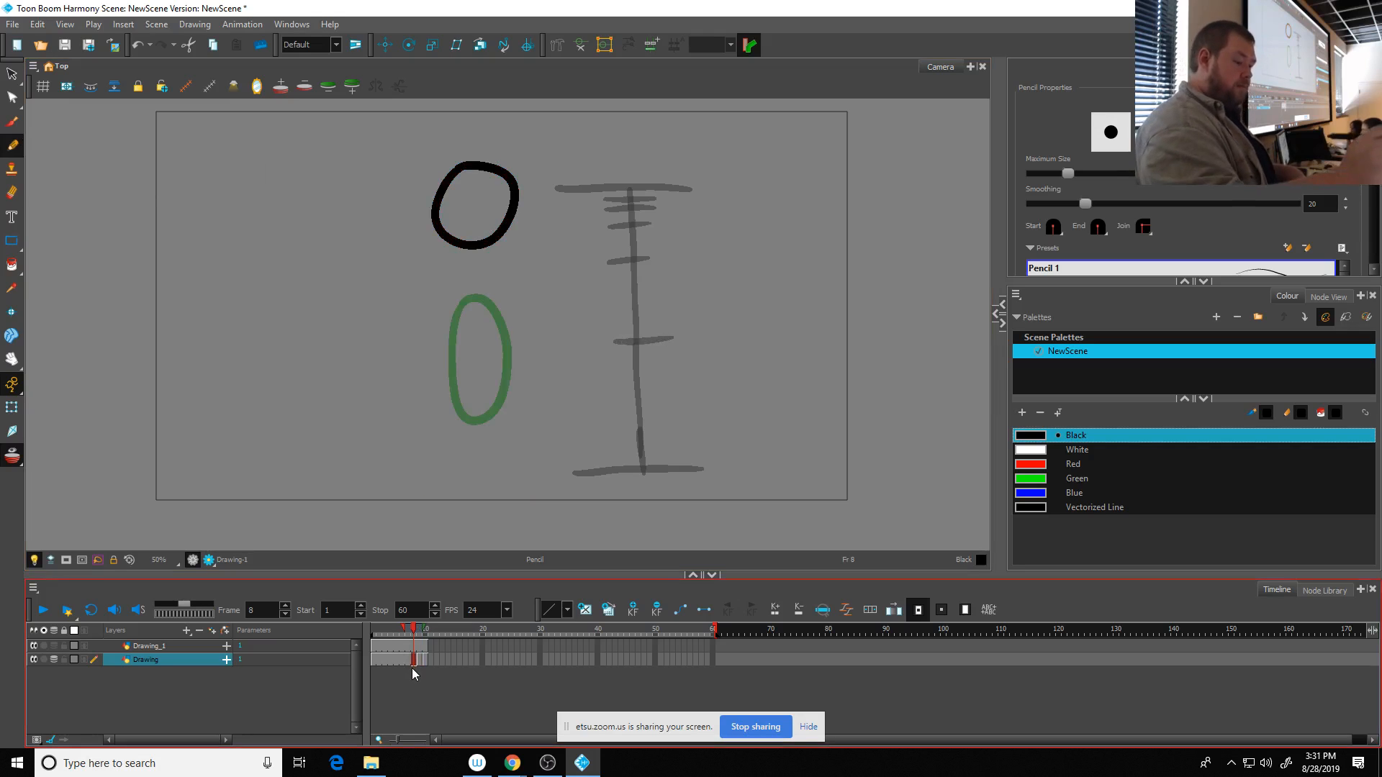
{"action": "left_click", "coordinate": [588, 610]}
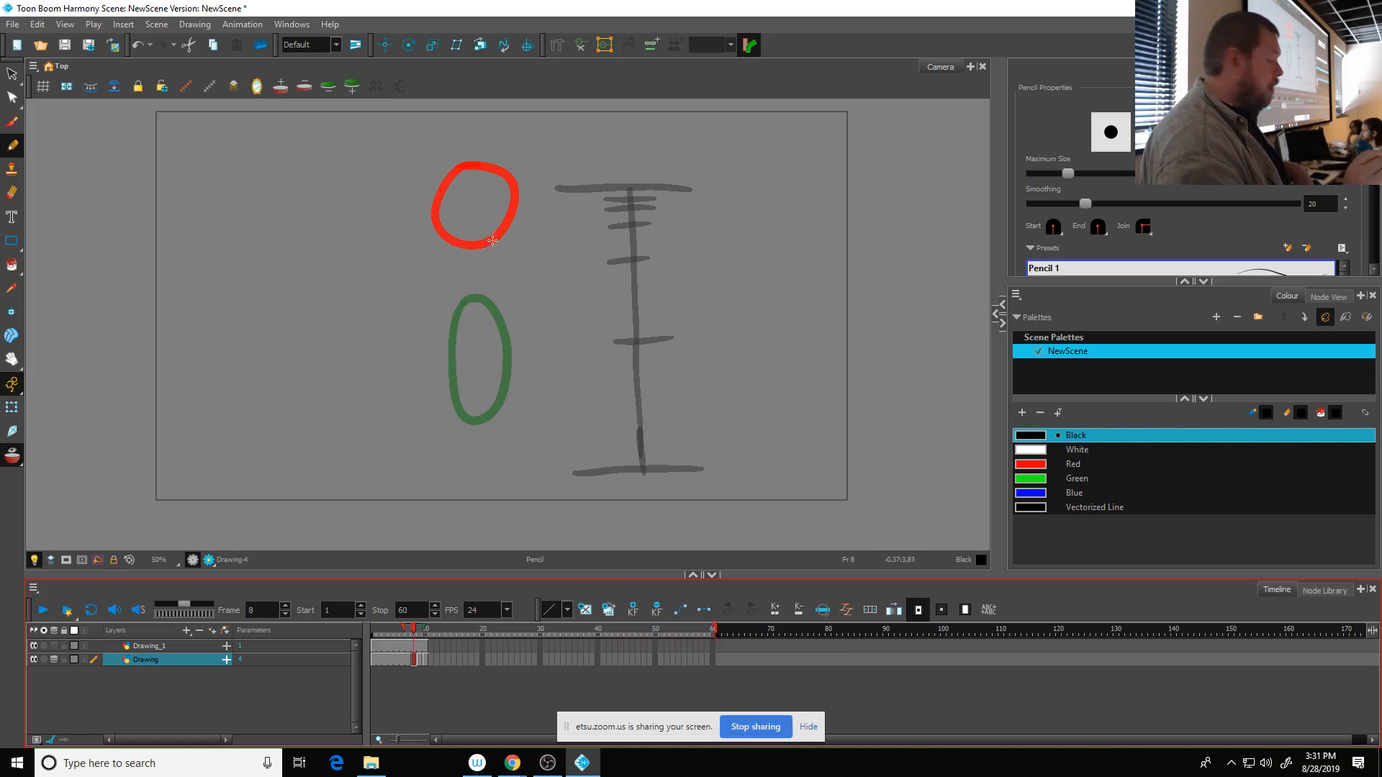
{"action": "mouse_move", "coordinate": [507, 241]}
{"action": "left_mouse_down"}
{"action": "mouse_move", "coordinate": [475, 217]}
{"action": "mouse_move", "coordinate": [452, 231]}
{"action": "mouse_move", "coordinate": [451, 302]}
{"action": "mouse_move", "coordinate": [481, 313]}
{"action": "mouse_move", "coordinate": [505, 292]}
{"action": "mouse_move", "coordinate": [501, 225]}
{"action": "left_mouse_up"}
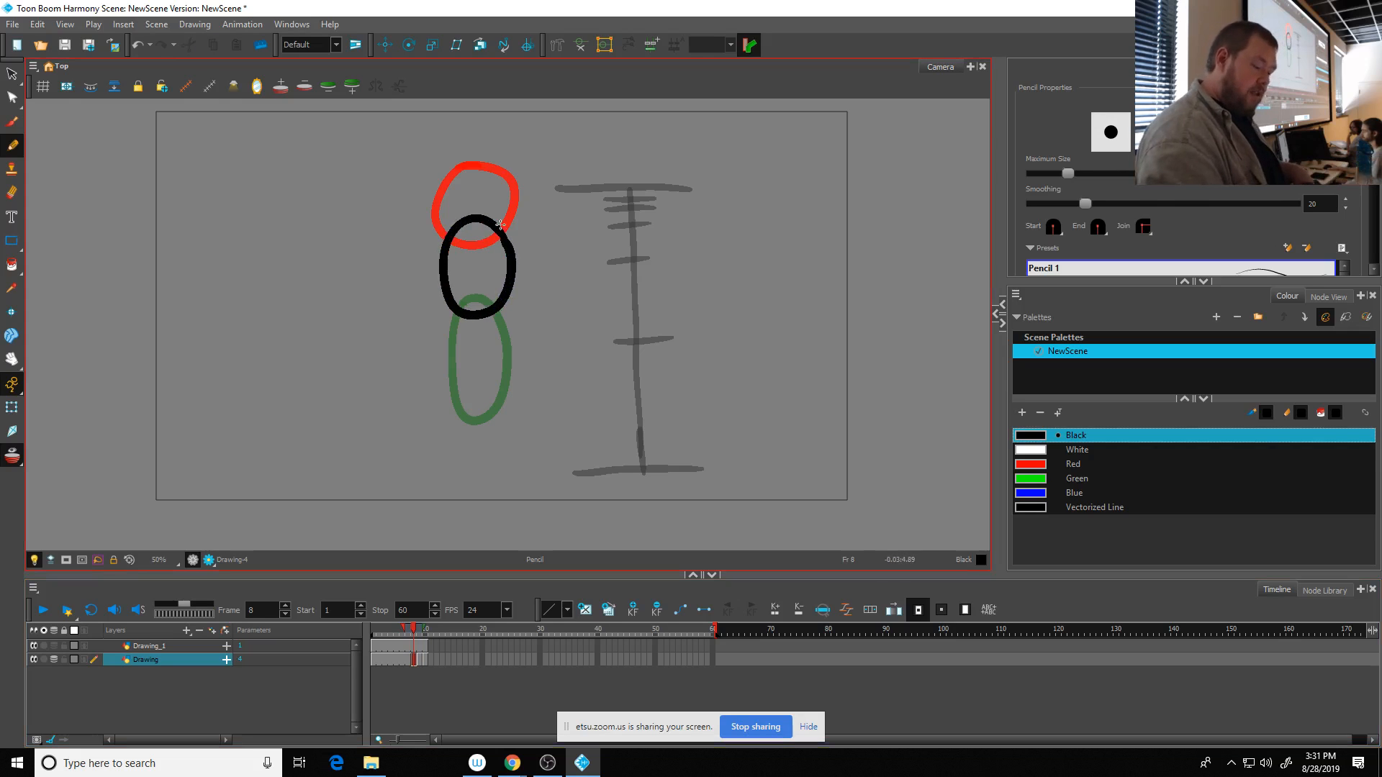
- Create an empty drawing at frame 7 of the ball layer and draw a round ball halfway between the two onion-skinned balls
{"action": "left_click", "coordinate": [408, 660]}
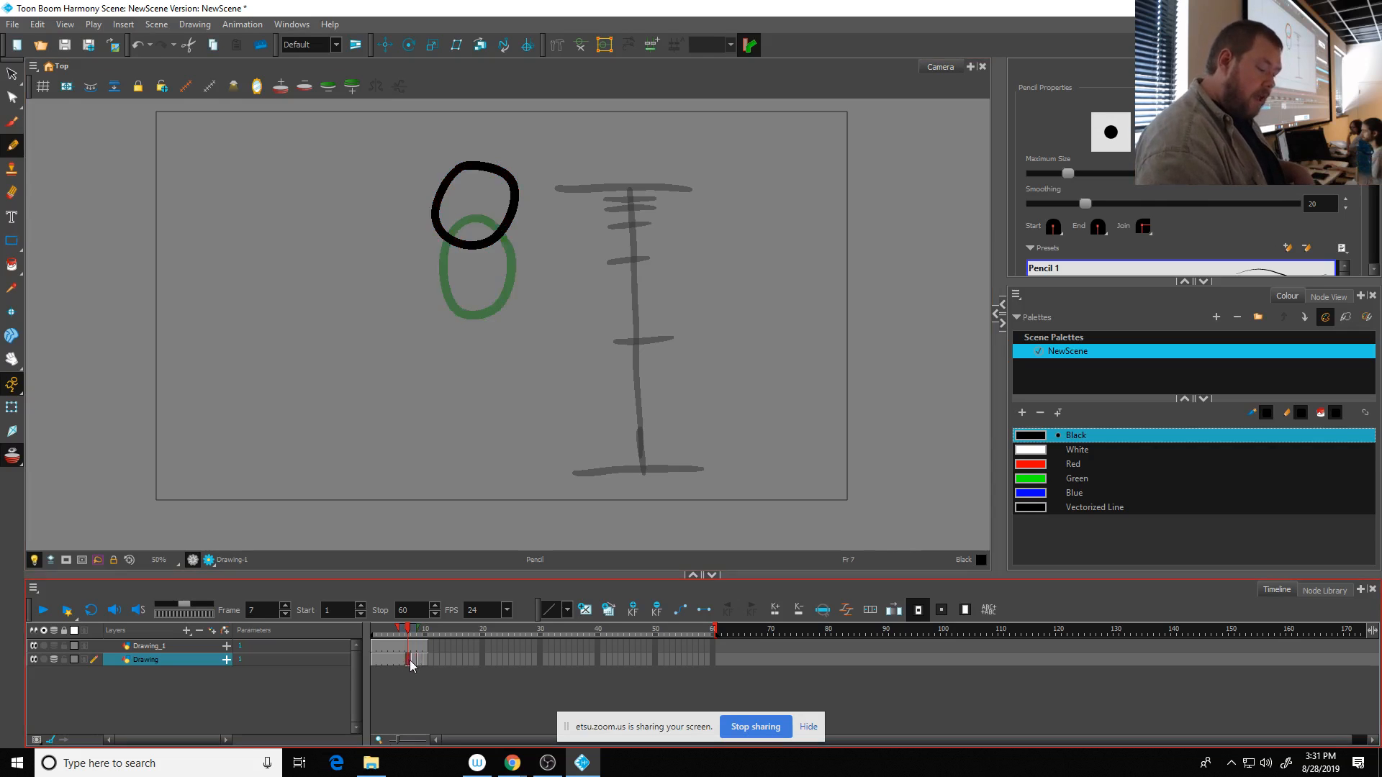
{"action": "left_click", "coordinate": [585, 614]}
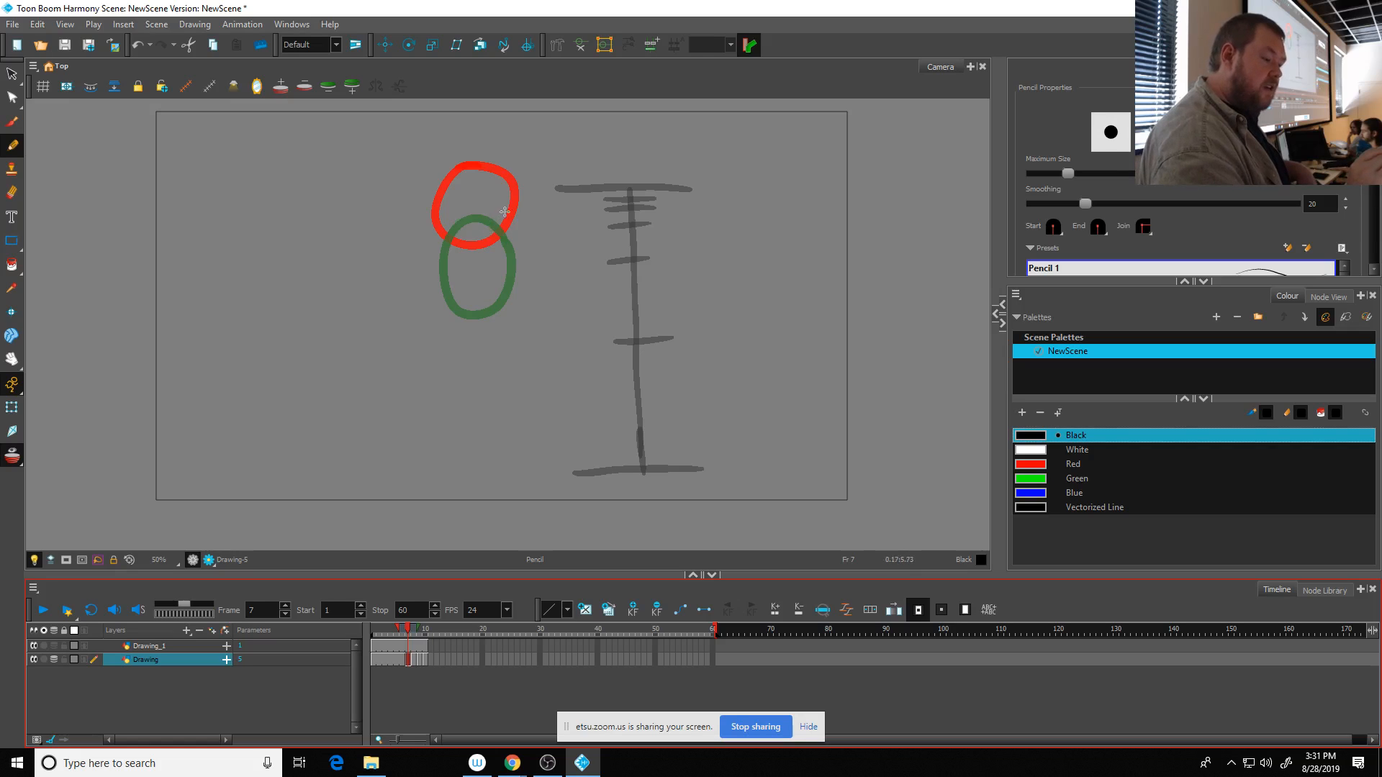
{"action": "mouse_move", "coordinate": [508, 204]}
{"action": "left_mouse_down"}
{"action": "mouse_move", "coordinate": [446, 207]}
{"action": "mouse_move", "coordinate": [437, 255]}
{"action": "mouse_move", "coordinate": [487, 268]}
{"action": "mouse_move", "coordinate": [515, 226]}
{"action": "mouse_move", "coordinate": [502, 189]}
{"action": "left_mouse_up"}
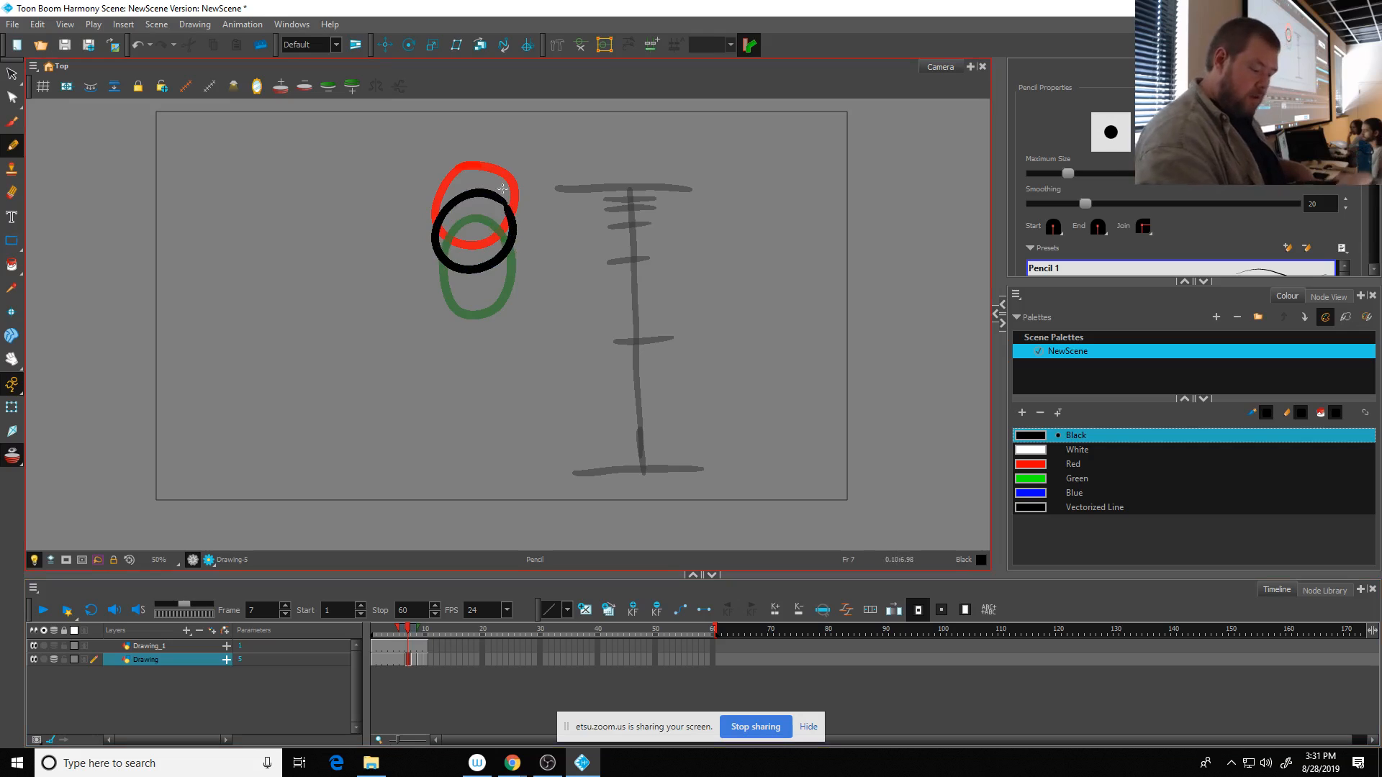
- Create an empty drawing at frame 6 and draw a round ball slightly below the upper onion-skinned ball, following the chart's spacing
{"action": "left_click", "coordinate": [403, 647]}
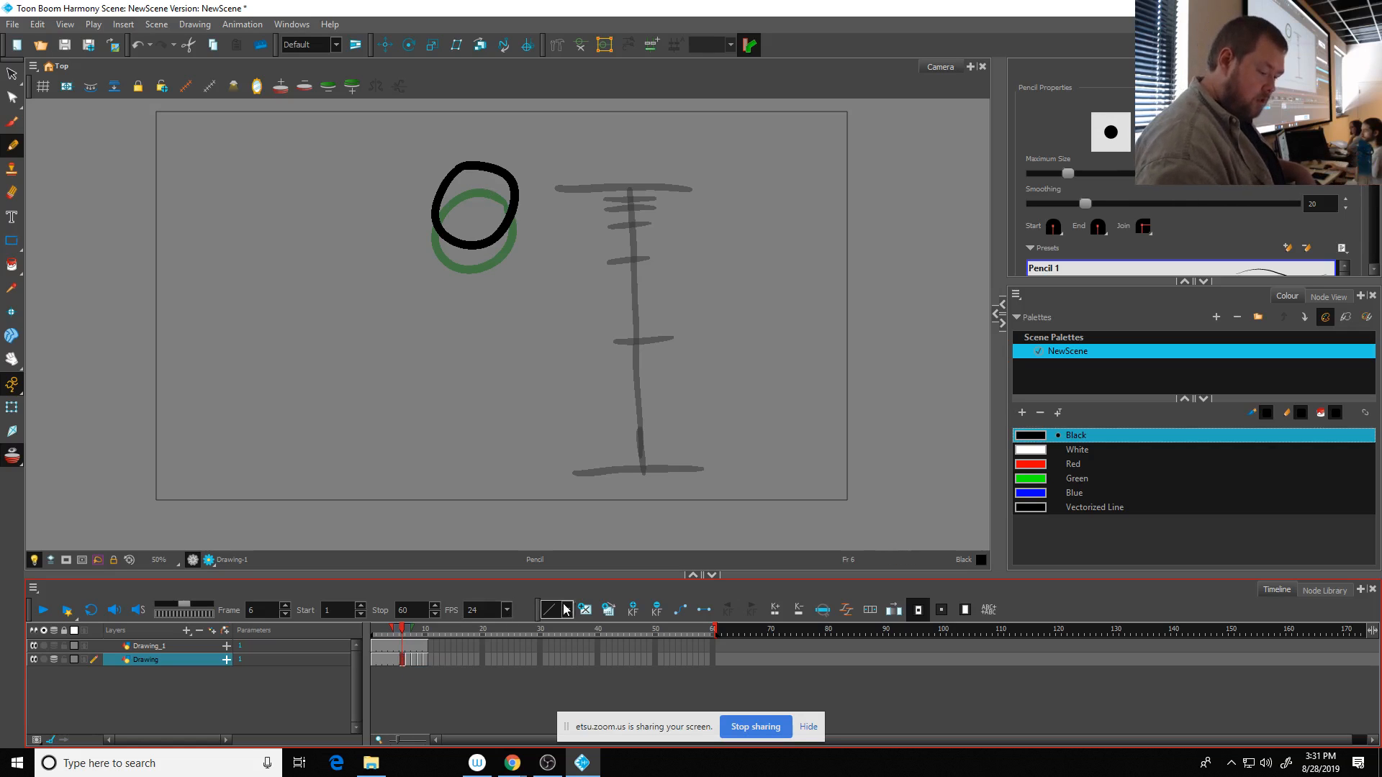
{"action": "left_click", "coordinate": [585, 610]}
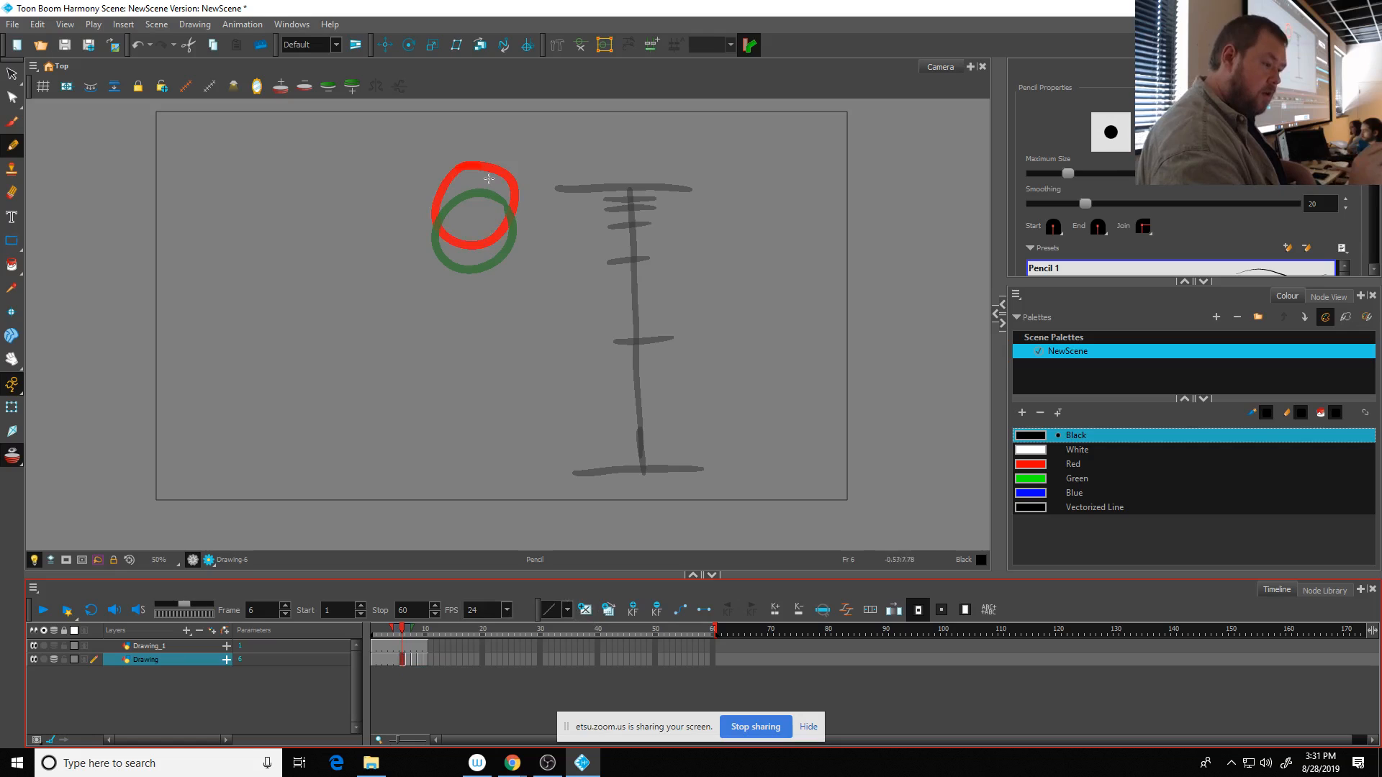
{"action": "mouse_move", "coordinate": [490, 178]}
{"action": "left_mouse_down"}
{"action": "mouse_move", "coordinate": [444, 191]}
{"action": "mouse_move", "coordinate": [432, 234]}
{"action": "mouse_move", "coordinate": [454, 253]}
{"action": "mouse_move", "coordinate": [499, 246]}
{"action": "mouse_move", "coordinate": [514, 214]}
{"action": "mouse_move", "coordinate": [486, 177]}
{"action": "left_mouse_up"}
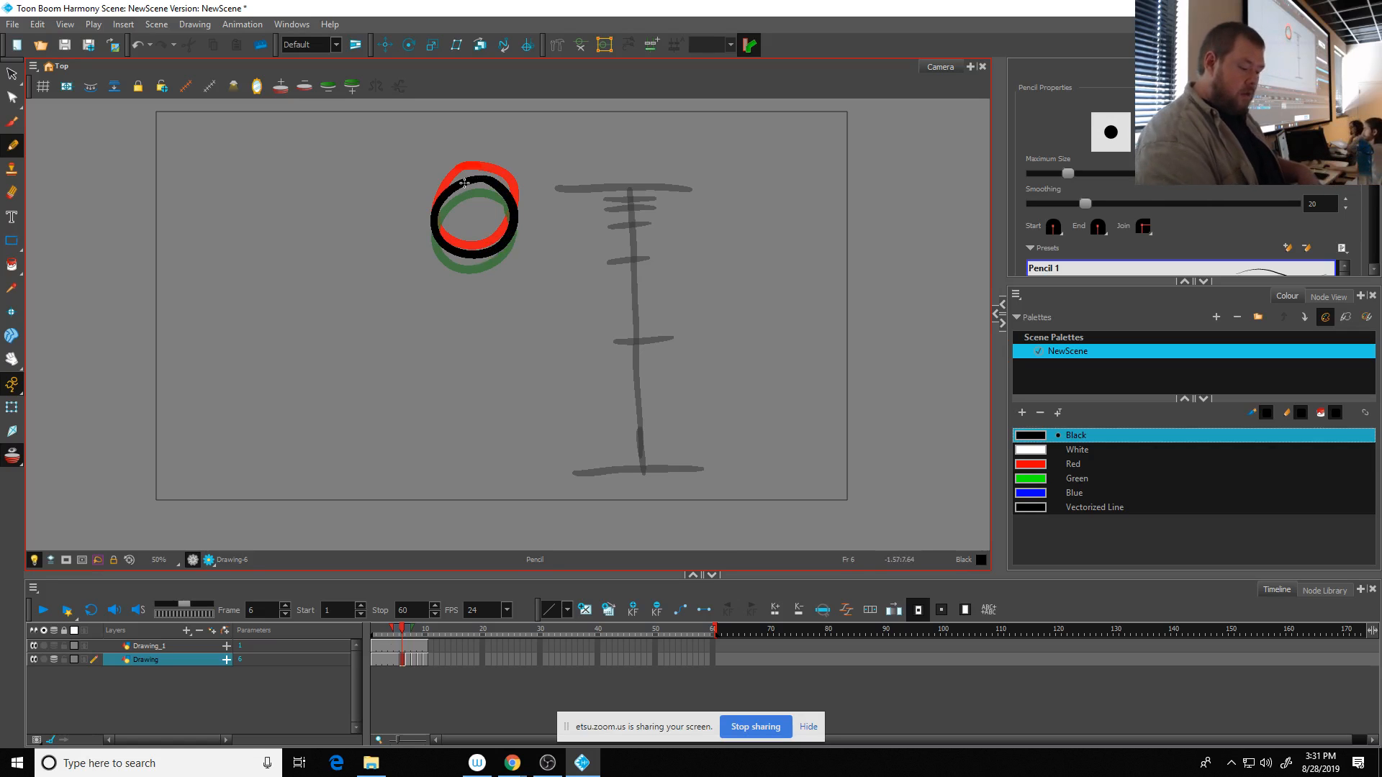
- Create an empty drawing at frame 5 and draw a ball tightly between the two nearly overlapping onion-skinned balls
{"action": "left_click", "coordinate": [396, 659]}
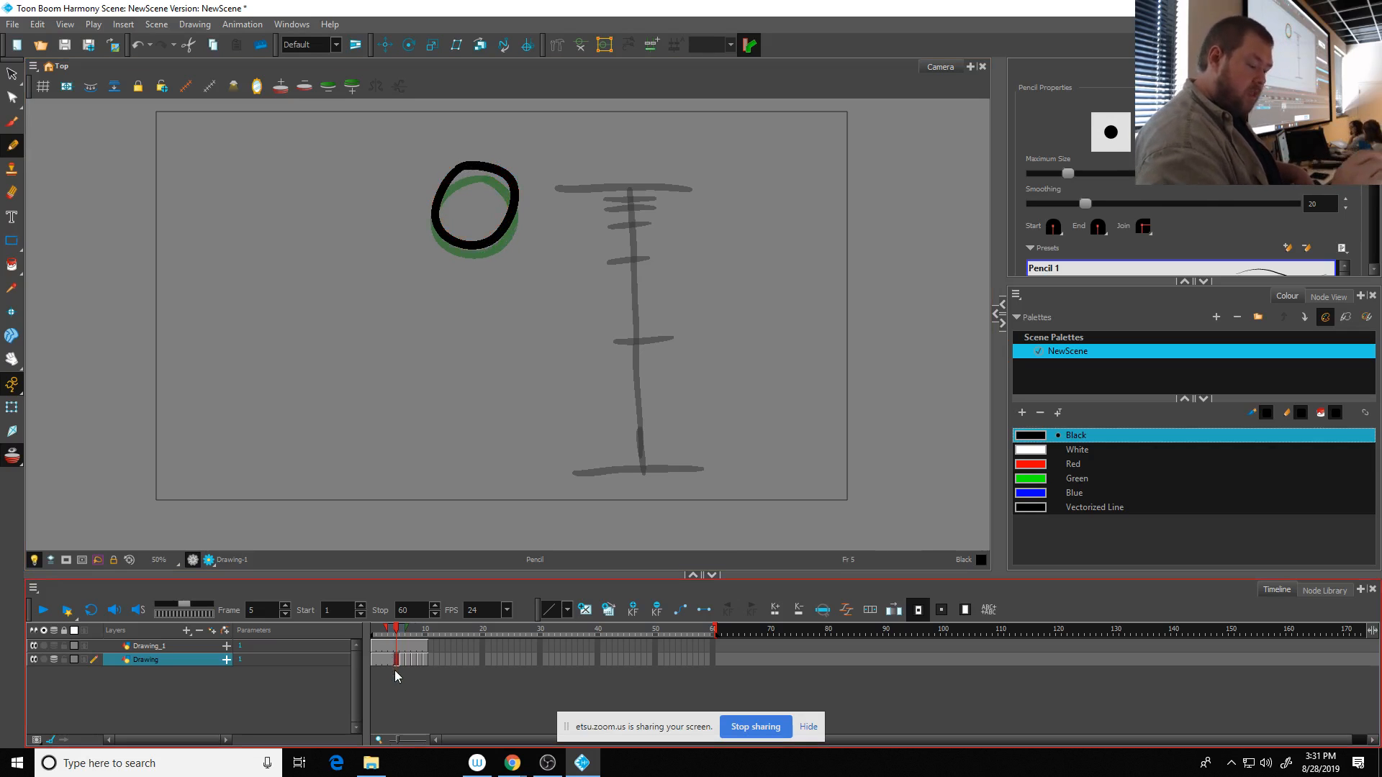
{"action": "left_click", "coordinate": [584, 609]}
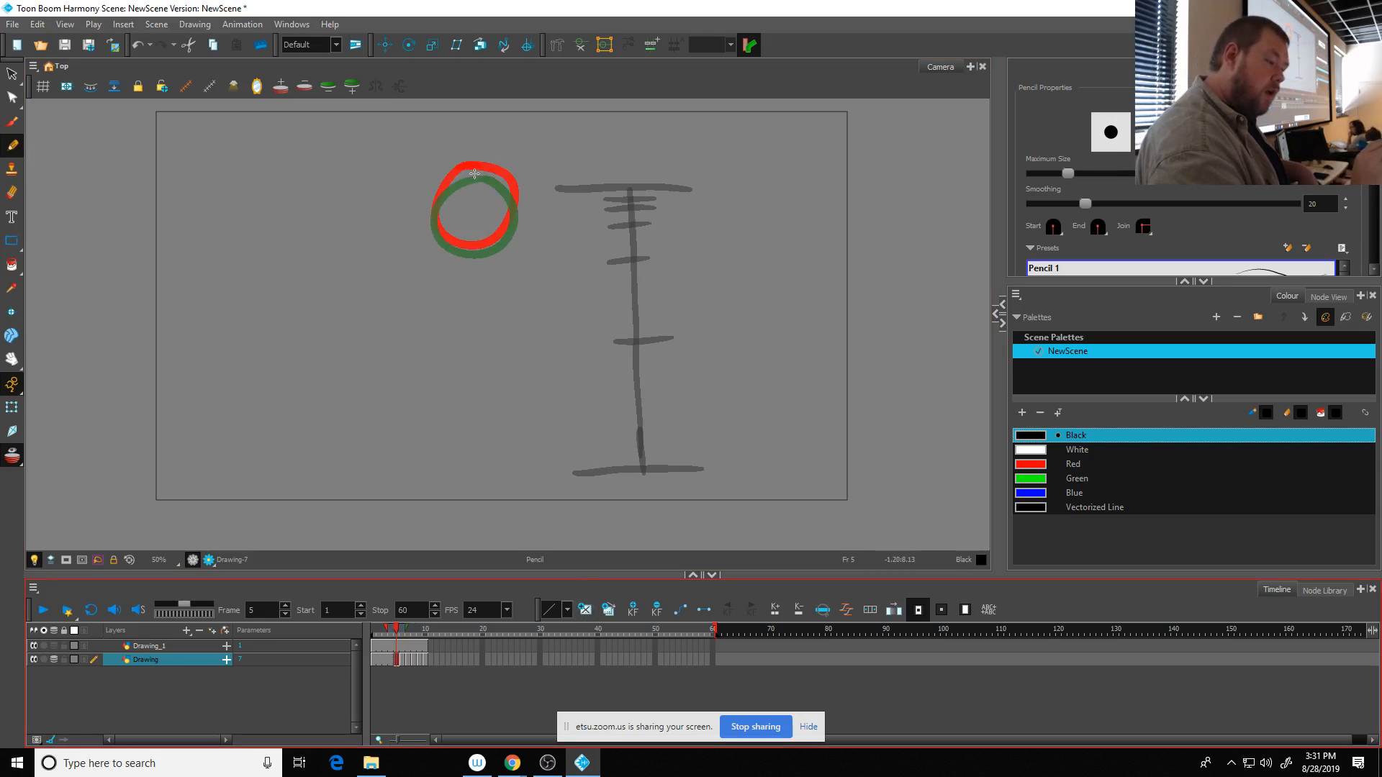
{"action": "mouse_move", "coordinate": [475, 172]}
{"action": "left_mouse_down"}
{"action": "mouse_move", "coordinate": [447, 183]}
{"action": "mouse_move", "coordinate": [432, 227]}
{"action": "mouse_move", "coordinate": [456, 249]}
{"action": "mouse_move", "coordinate": [505, 237]}
{"action": "mouse_move", "coordinate": [515, 205]}
{"action": "mouse_move", "coordinate": [502, 180]}
{"action": "mouse_move", "coordinate": [476, 171]}
{"action": "mouse_move", "coordinate": [438, 193]}
{"action": "left_mouse_up"}
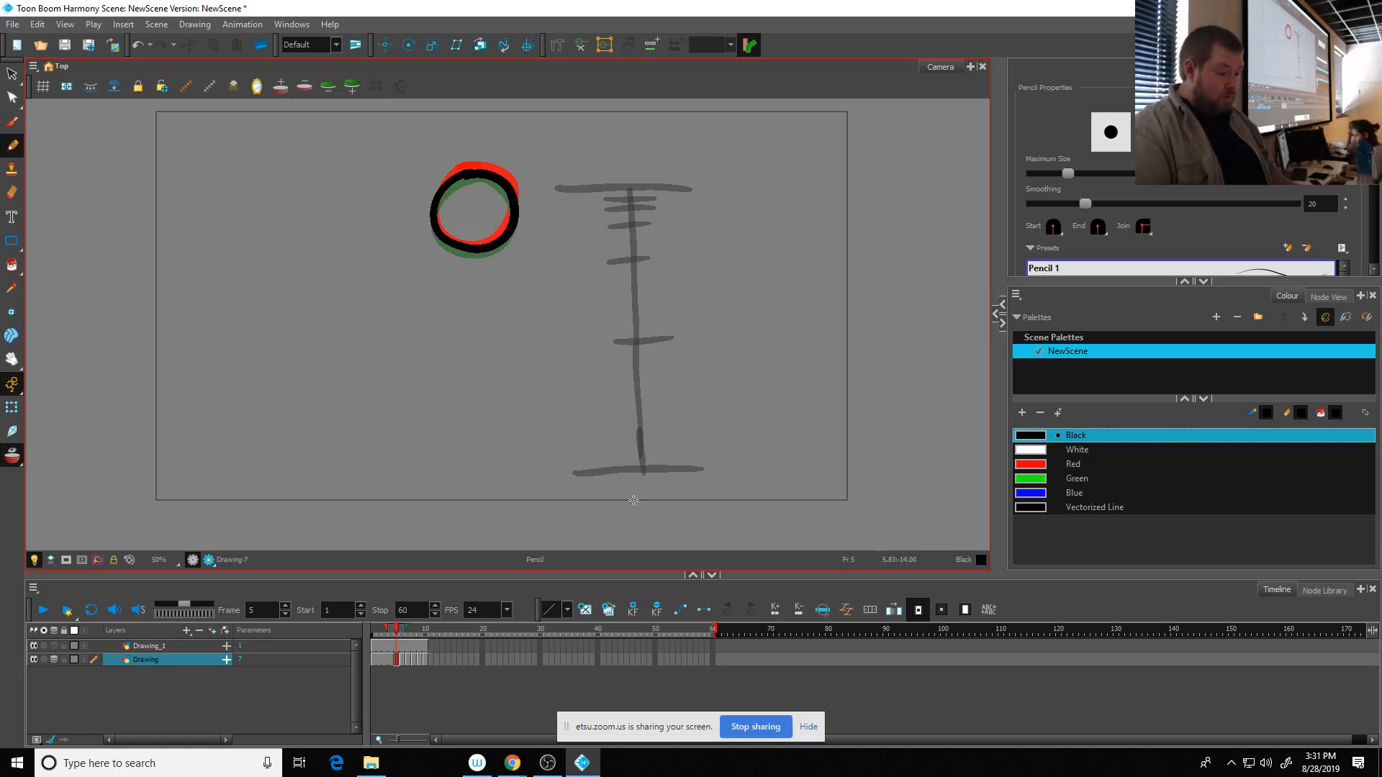
- Hide the timing chart layer and clear the held exposure in frames 2 to 4 of the ball layer
{"action": "left_click", "coordinate": [34, 647]}
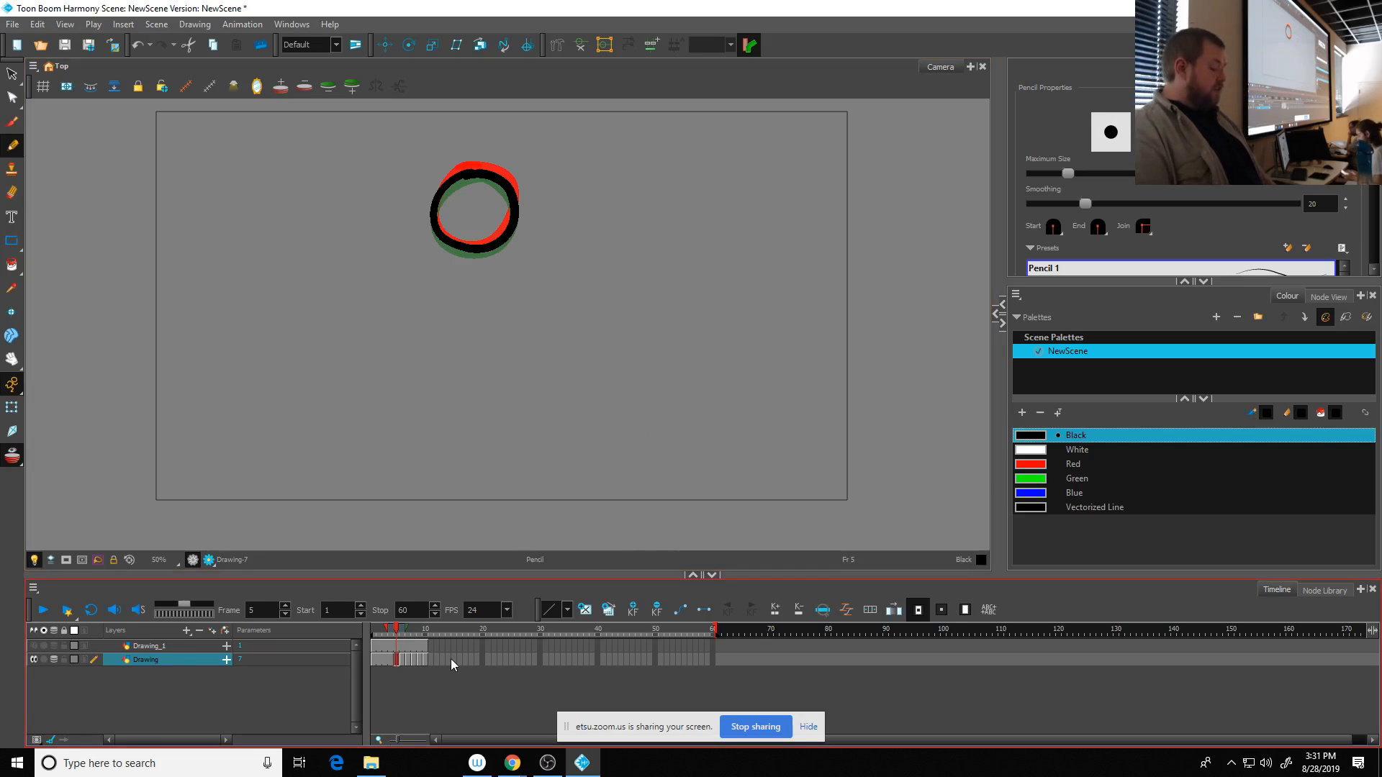
{"action": "left_click", "coordinate": [378, 660]}
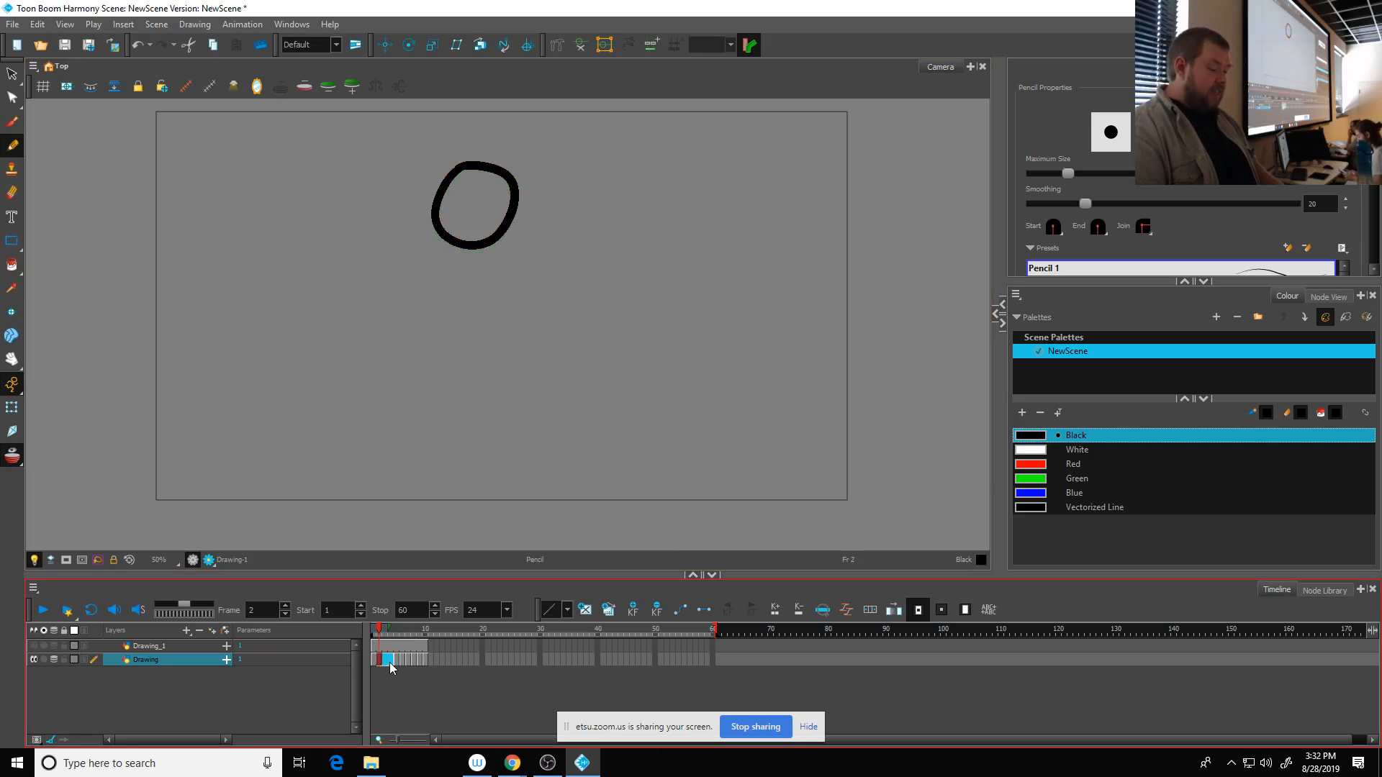
{"action": "key", "text": "Delete"}
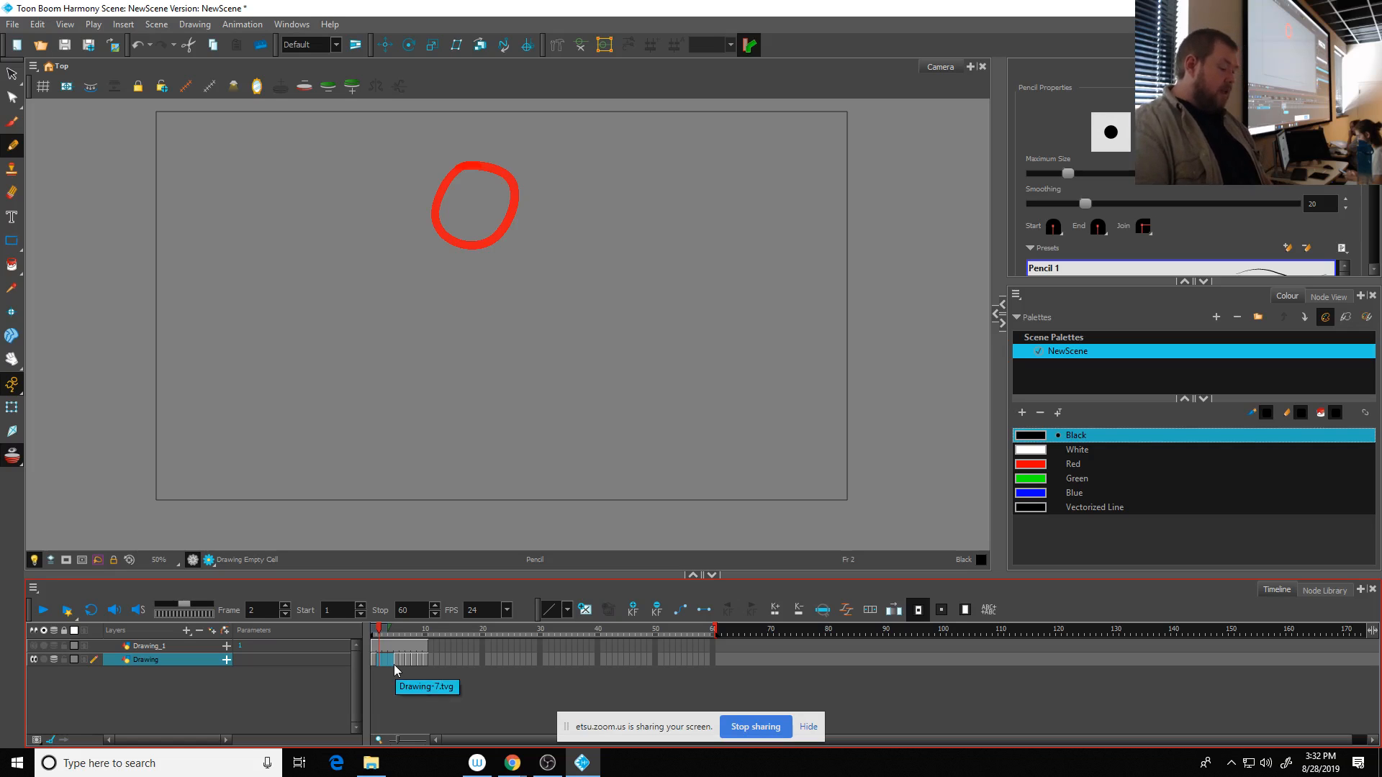
- Move the ball drawings from frames 5 to 10 so they start at frame 2, and clear the leftover exposure after frame 7
{"action": "left_click", "coordinate": [396, 661]}
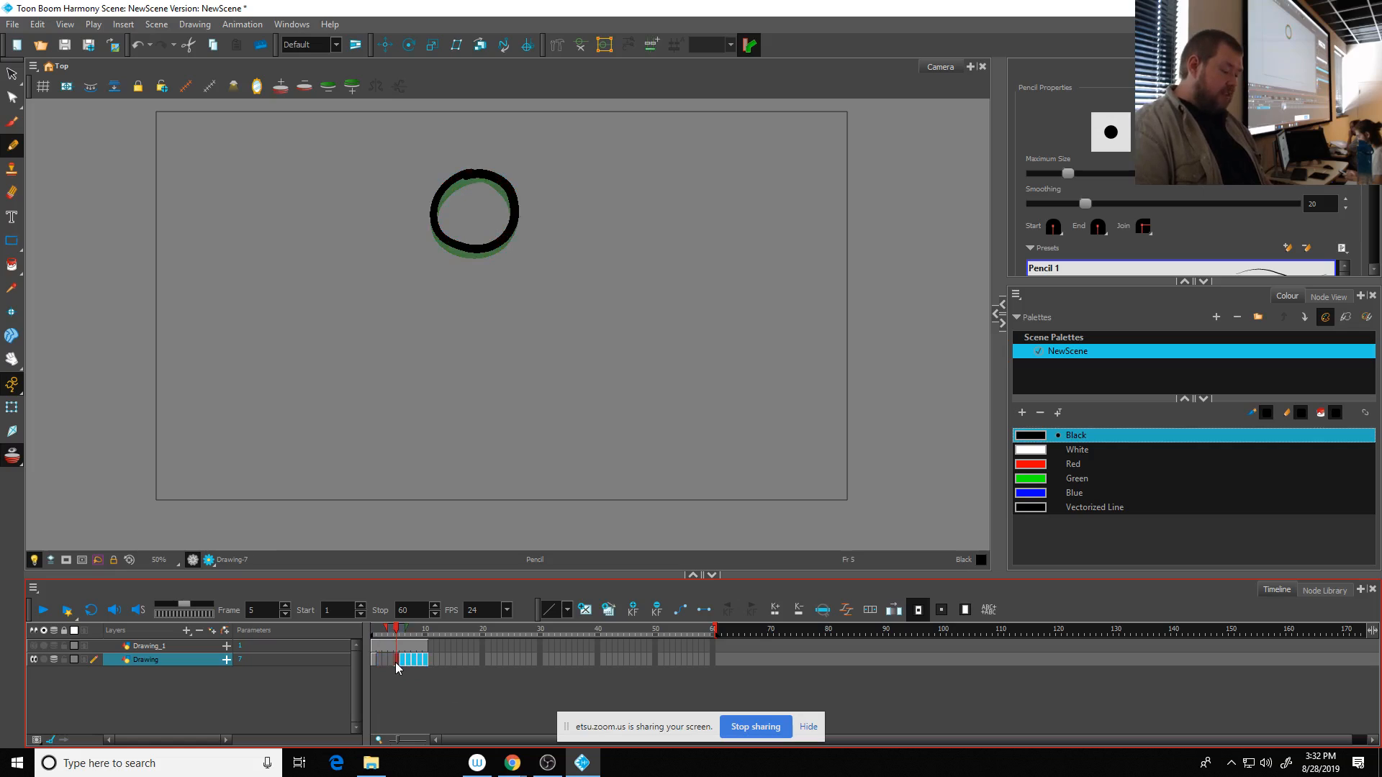
{"action": "left_click_drag", "start_coordinate": [382, 663], "coordinate": [415, 660]}
{"action": "left_click", "coordinate": [413, 685]}
{"action": "key", "text": "Delete"}
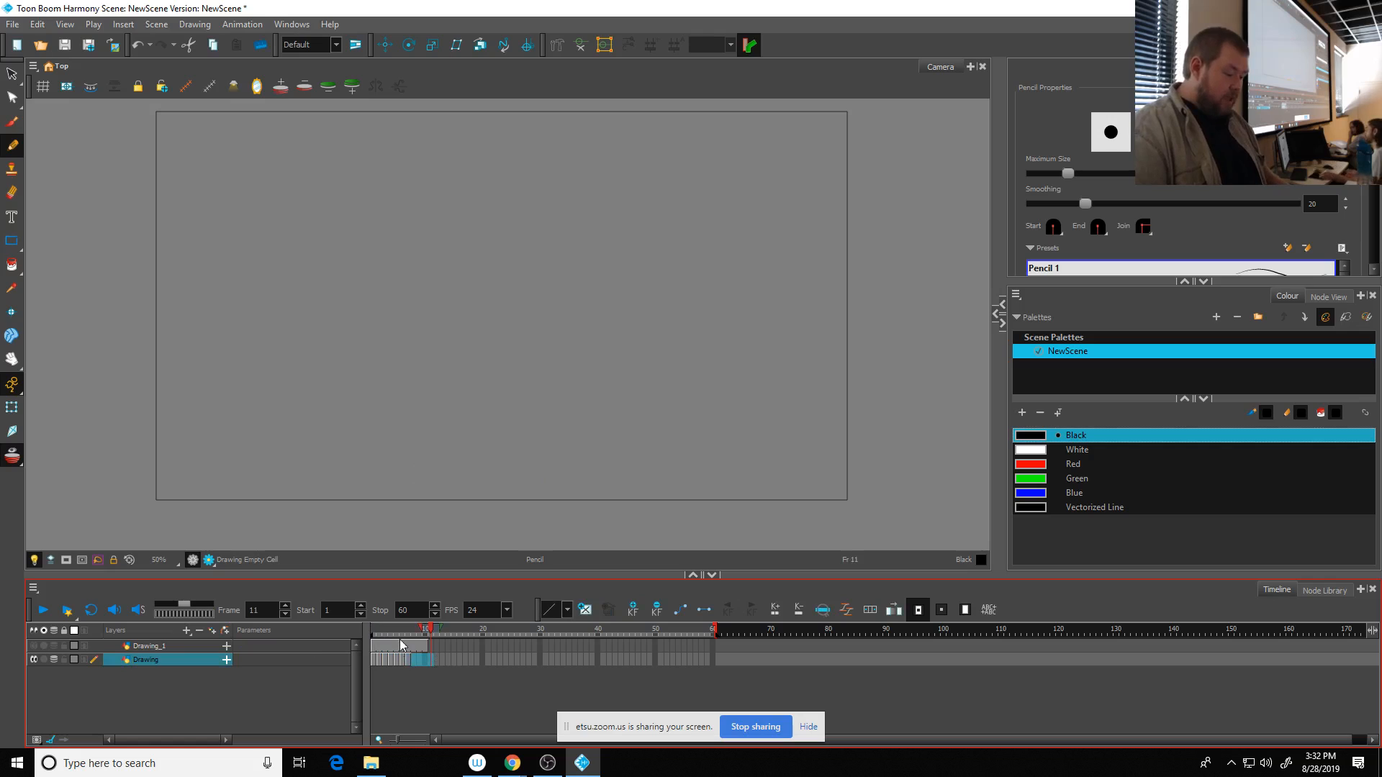
- Turn off onion skinning, play the animation from frame 1, and scrub through frames 1 to 7
{"action": "left_click_drag", "start_coordinate": [396, 630], "coordinate": [361, 633]}
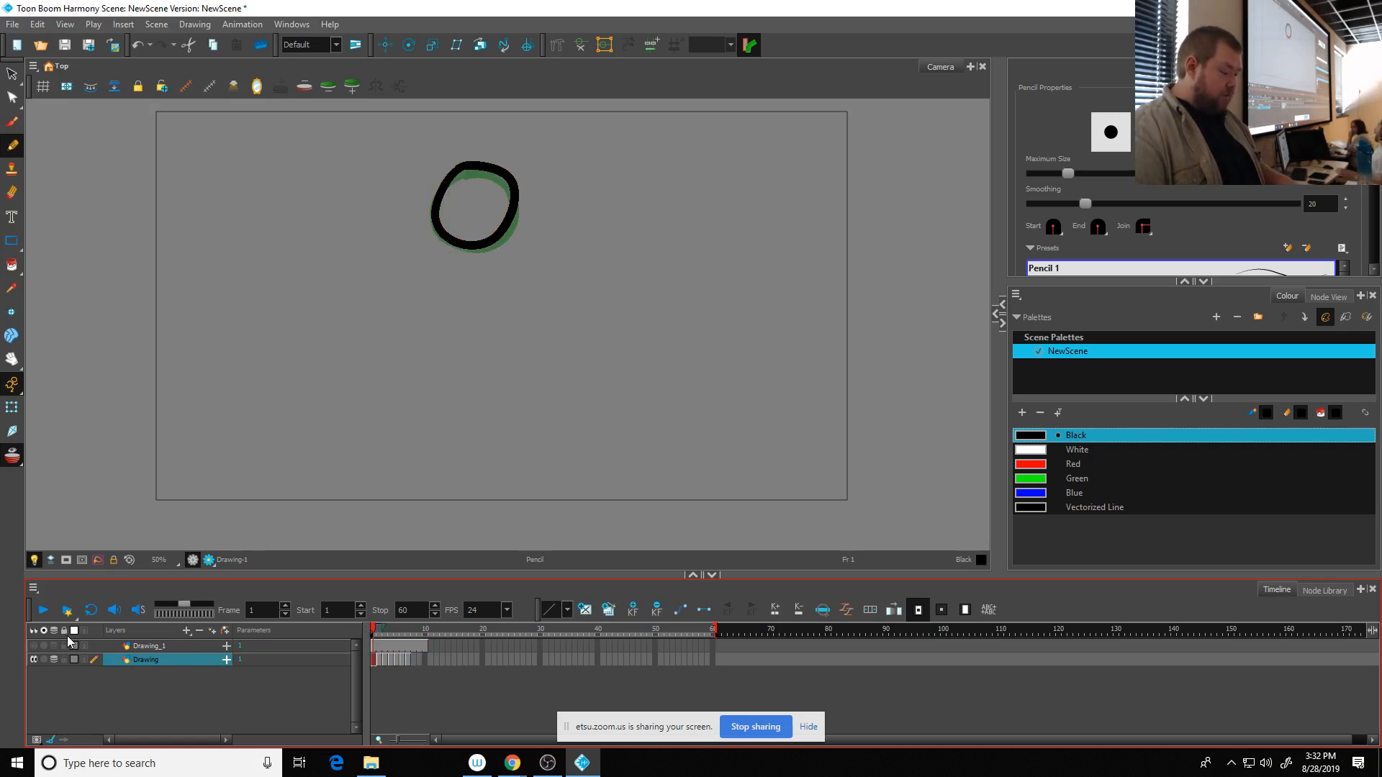
{"action": "key", "text": "alt+o"}
{"action": "left_click", "coordinate": [48, 611]}
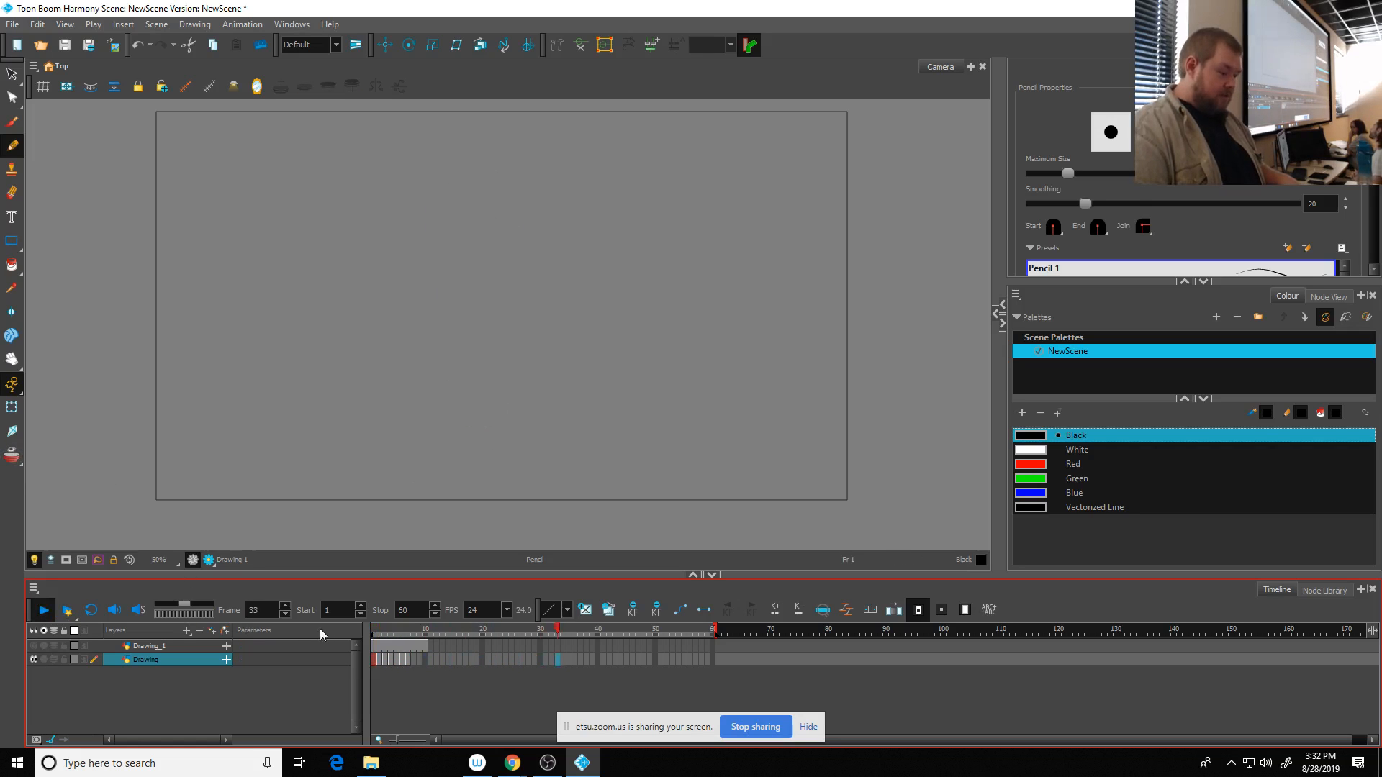
{"action": "left_click_drag", "start_coordinate": [374, 632], "coordinate": [405, 638]}
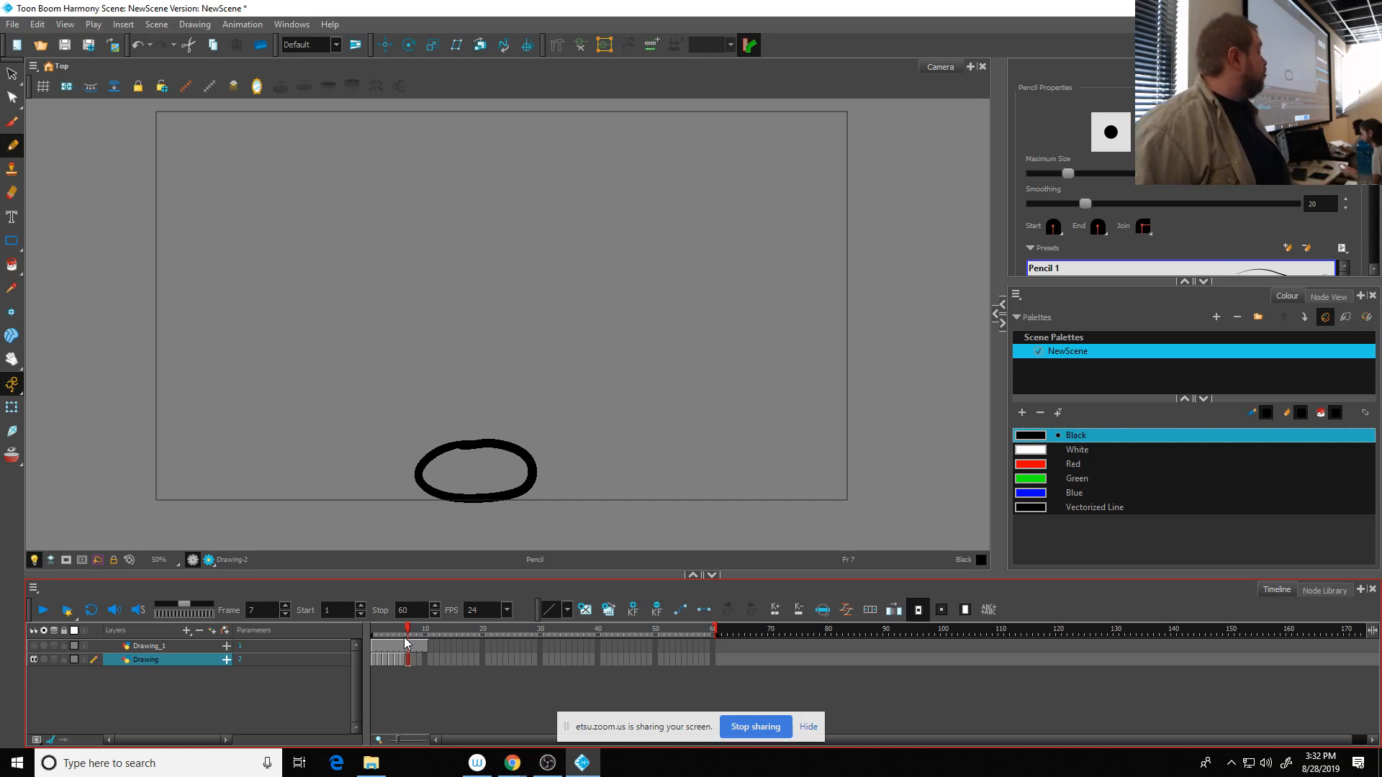
- Copy the ball drawings in frames 1 to 7 and paste them at frame 15 of the same layer
{"action": "left_click", "coordinate": [428, 681]}
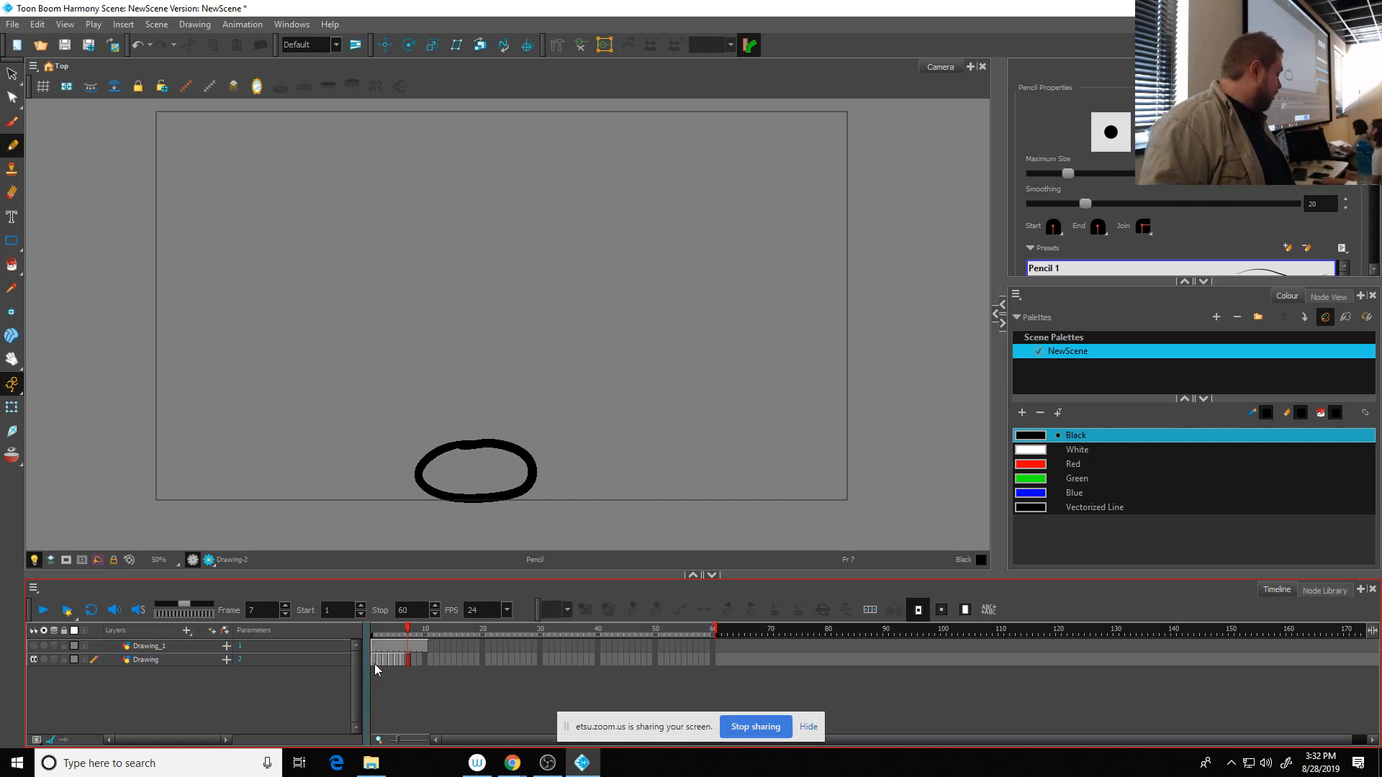
{"action": "left_click_drag", "start_coordinate": [374, 661], "coordinate": [405, 666]}
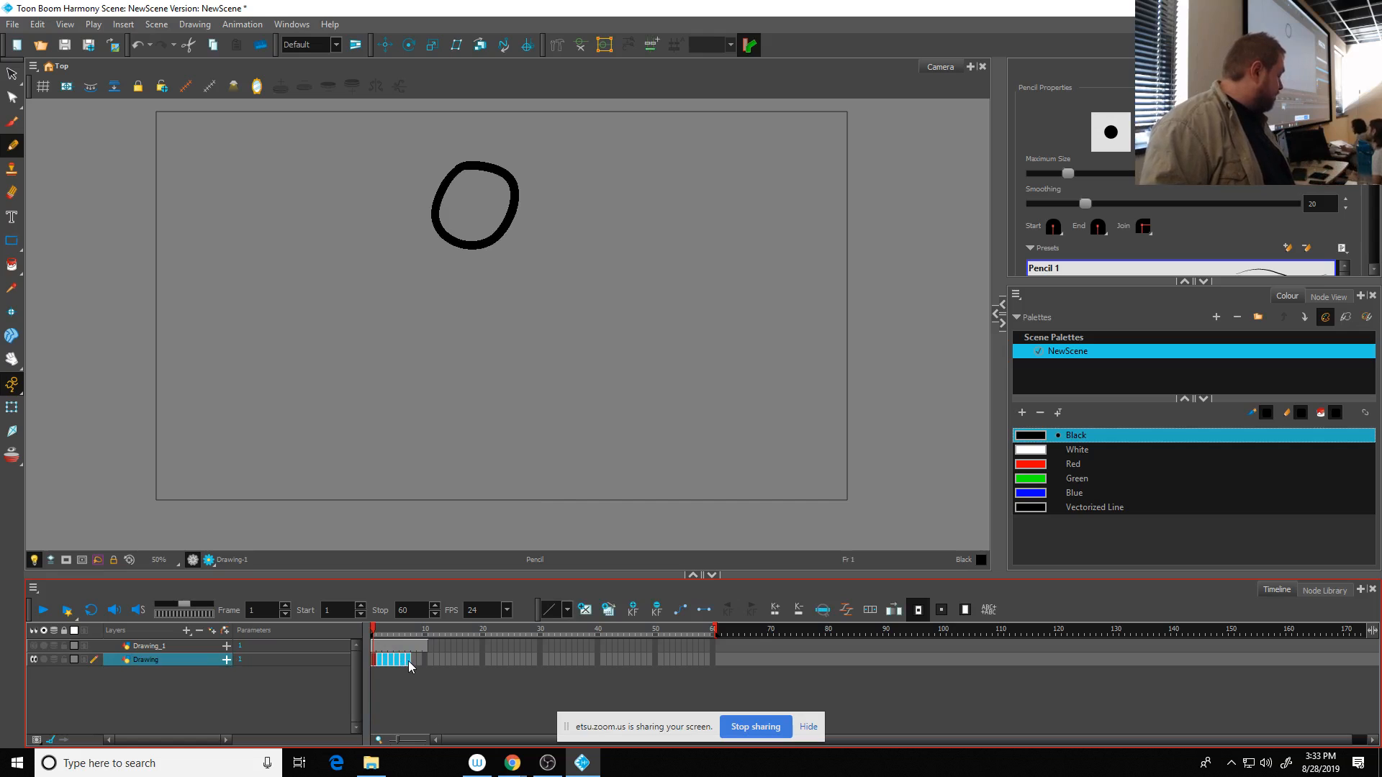
{"action": "left_click", "coordinate": [453, 660]}
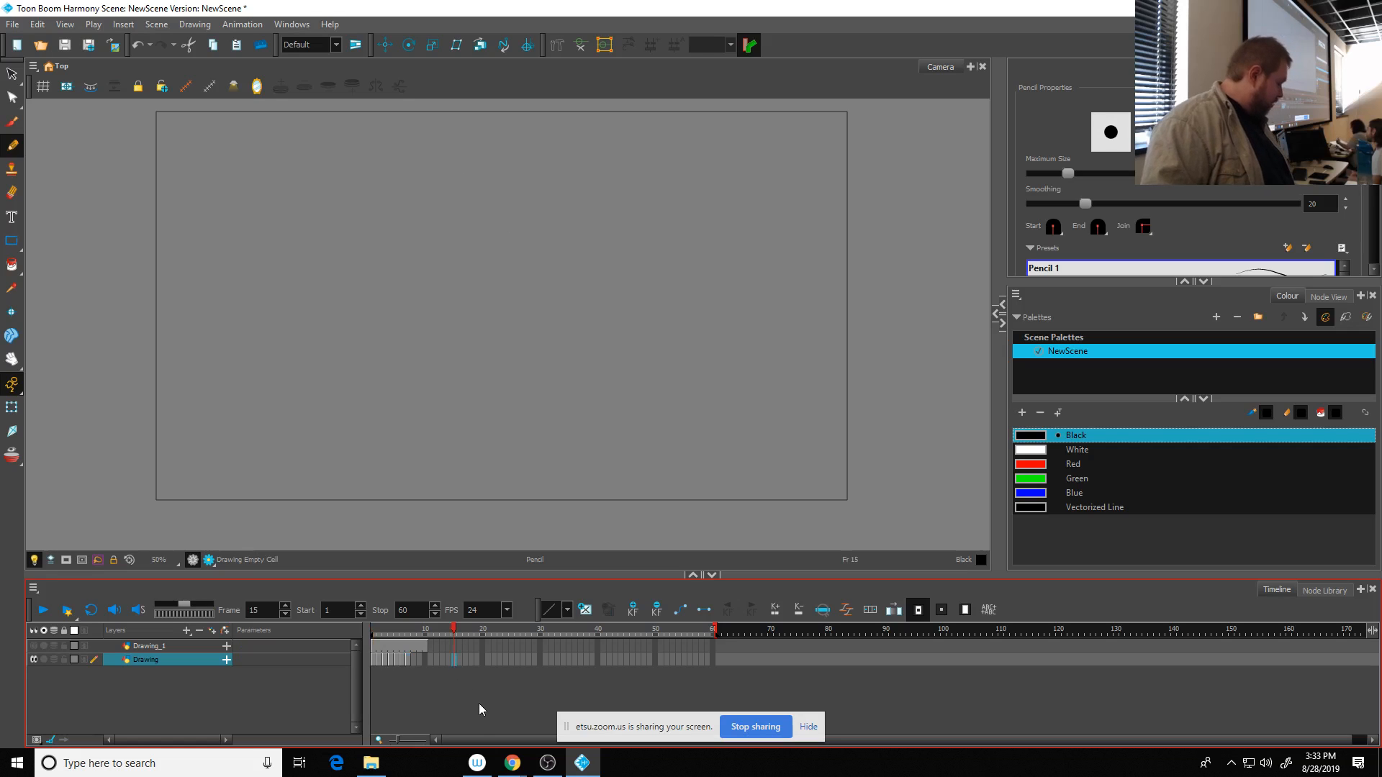
{"action": "key", "text": "ctrl+v"}
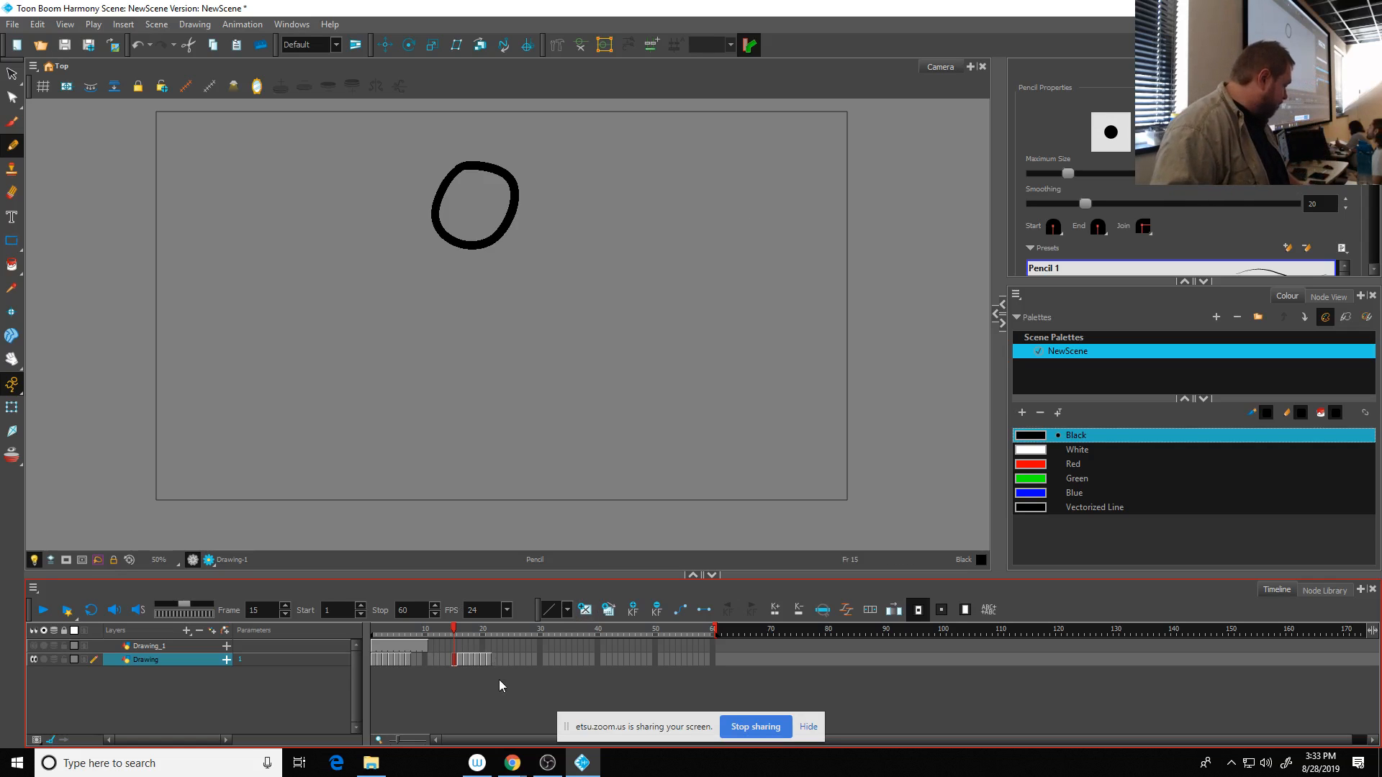
- Undo the paste at frame 15 and paste the copied ball drawings at frame 20 instead
{"action": "key", "text": "ctrl+z"}
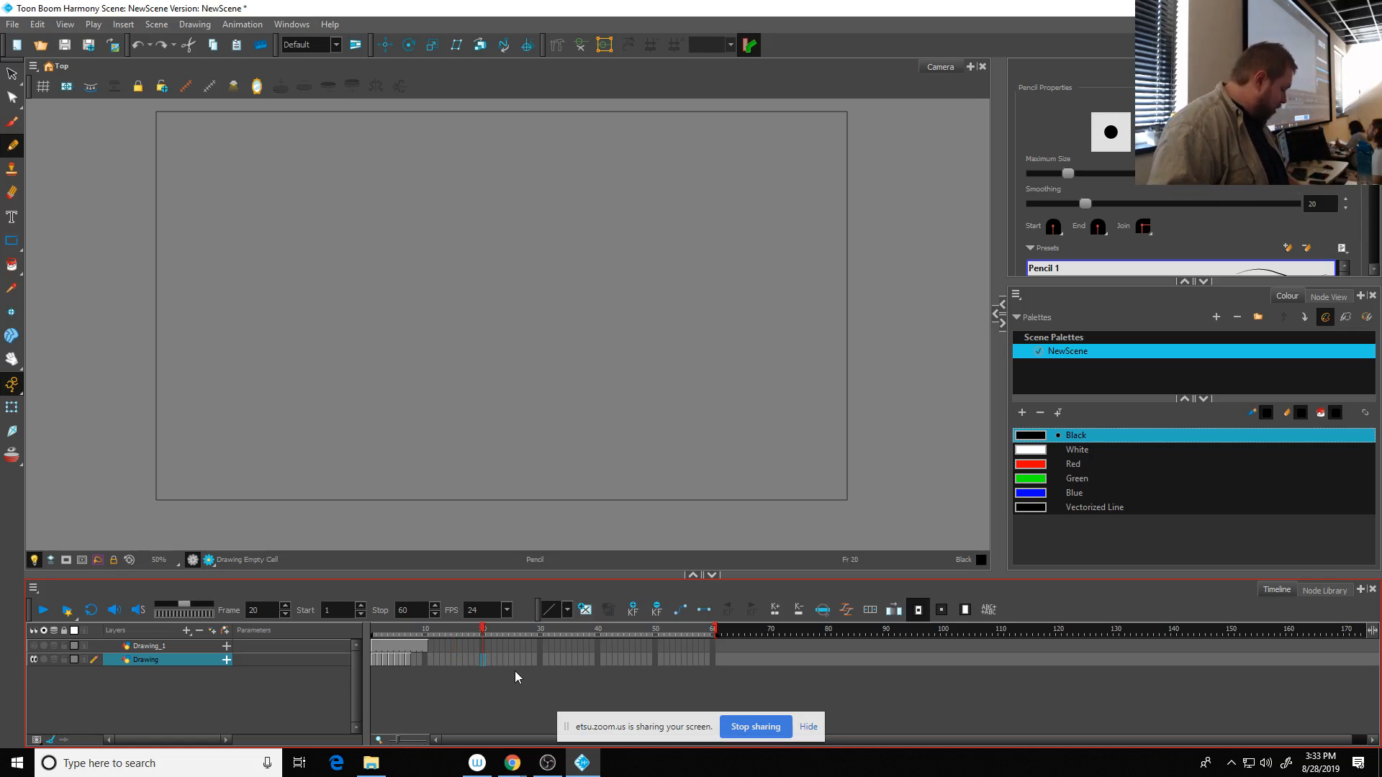
{"action": "key", "text": "ctrl+shift+z"}
{"action": "left_click", "coordinate": [483, 678]}
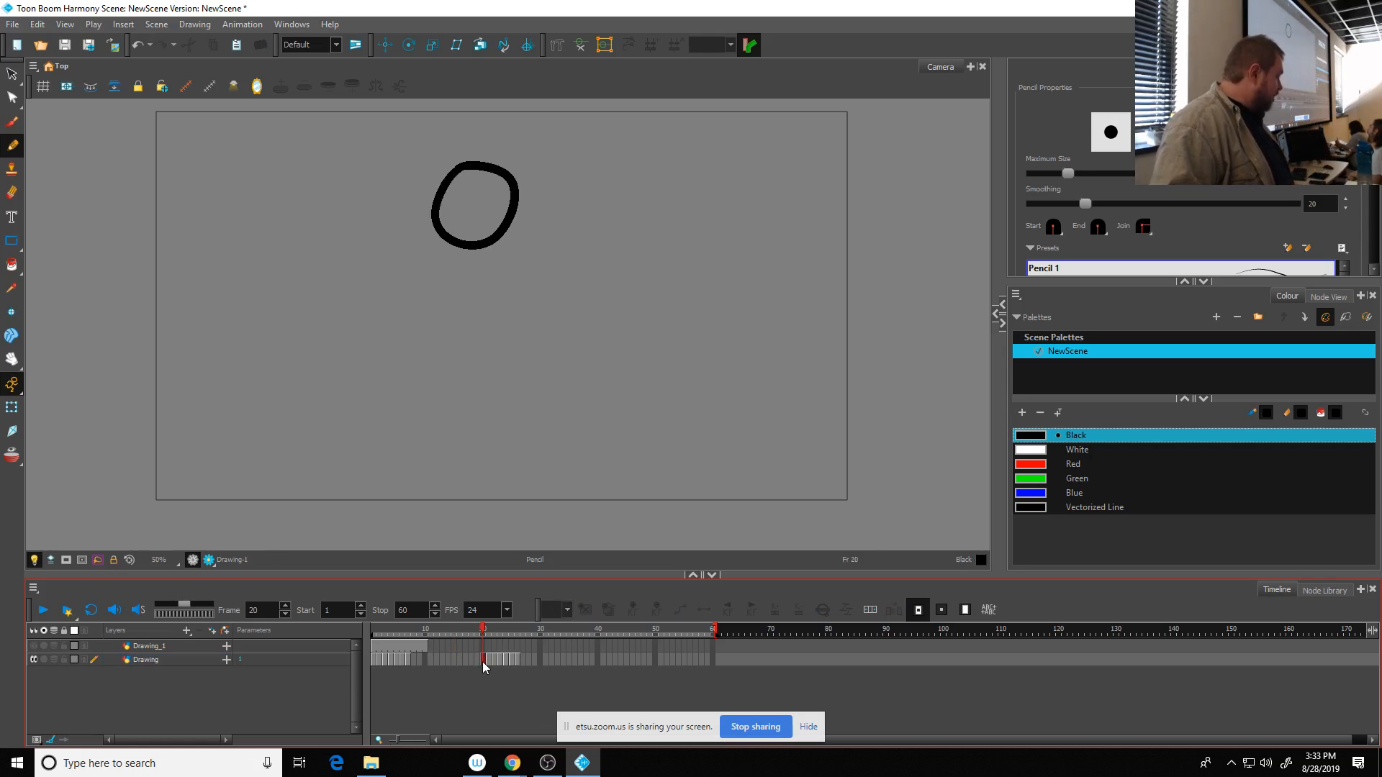
- Draw a diagonal test stroke across the ball in frame 1, compare it with the copy at frame 20, and undo the stroke
{"action": "left_click", "coordinate": [483, 663]}
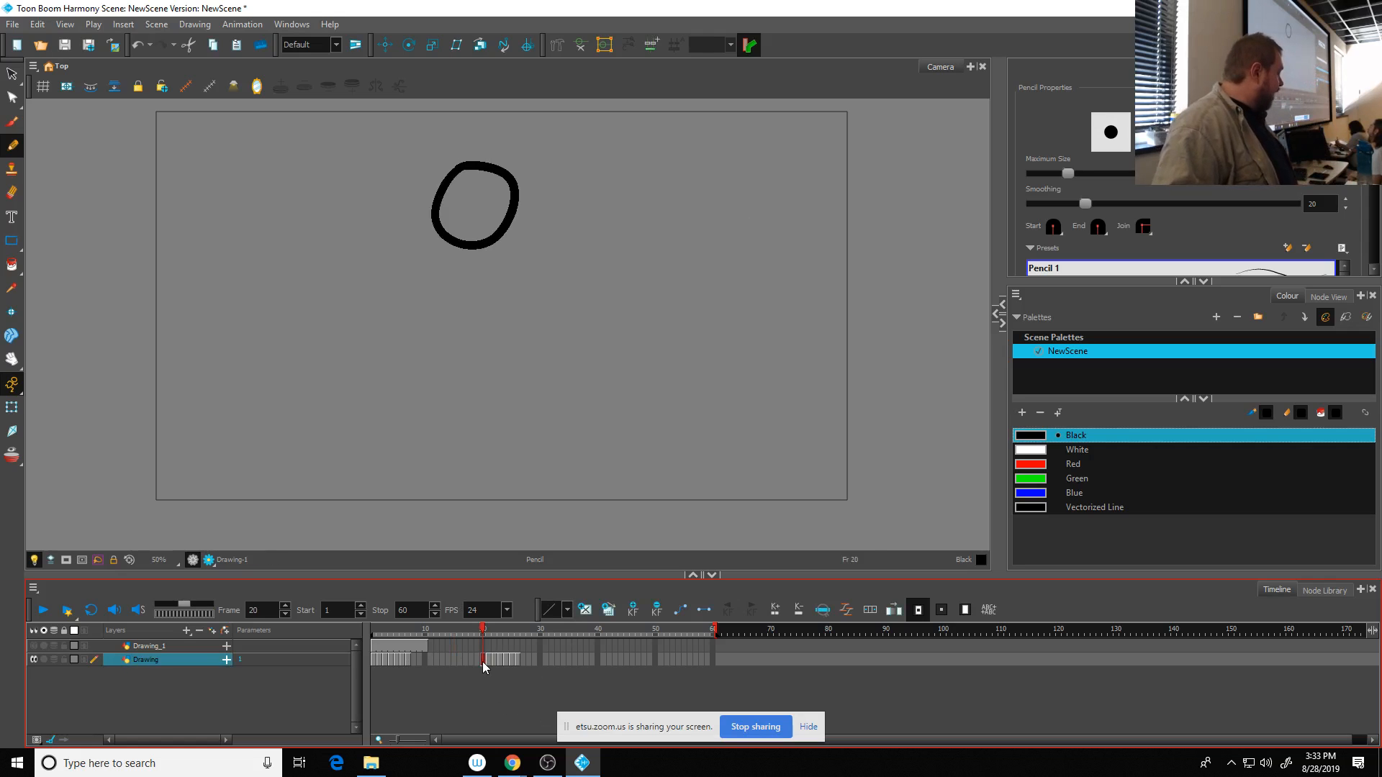
{"action": "left_click", "coordinate": [373, 659]}
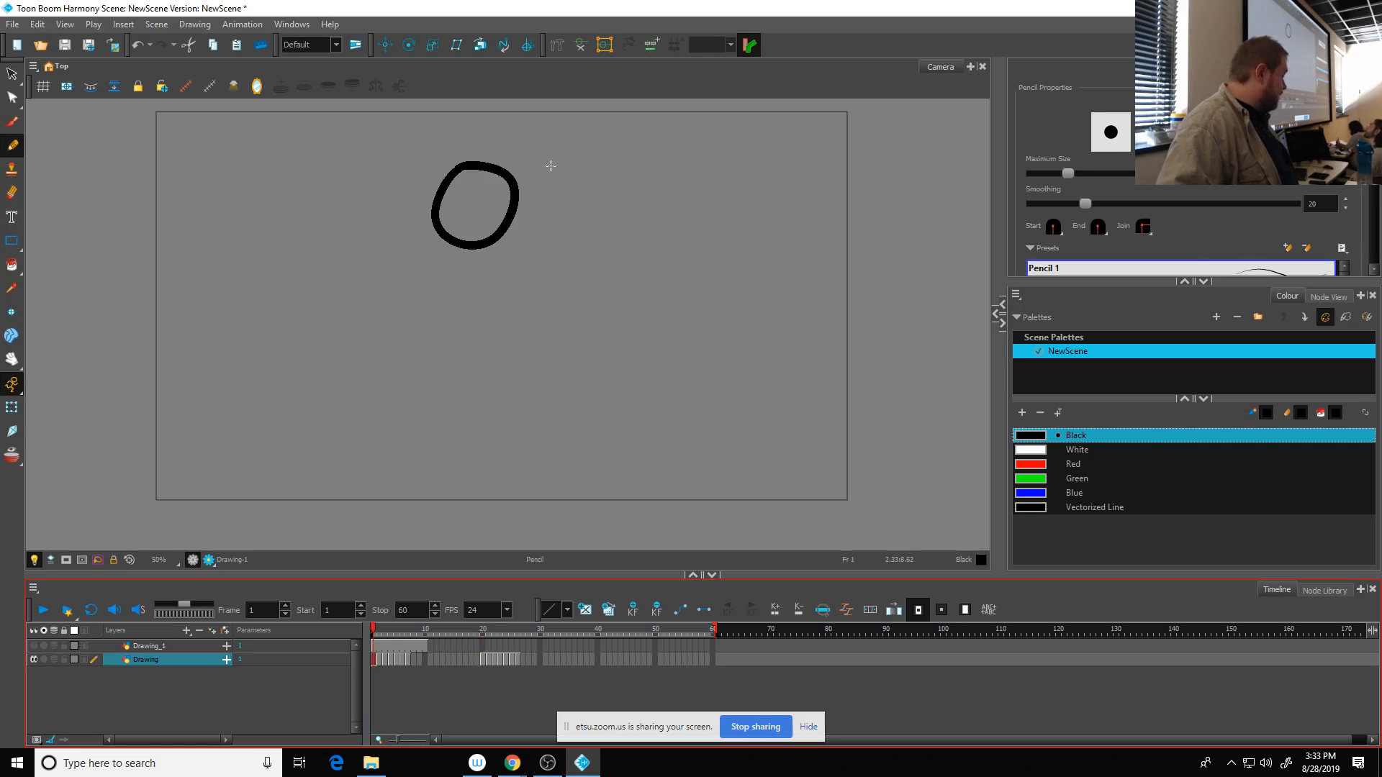
{"action": "left_click_drag", "start_coordinate": [551, 166], "coordinate": [390, 291]}
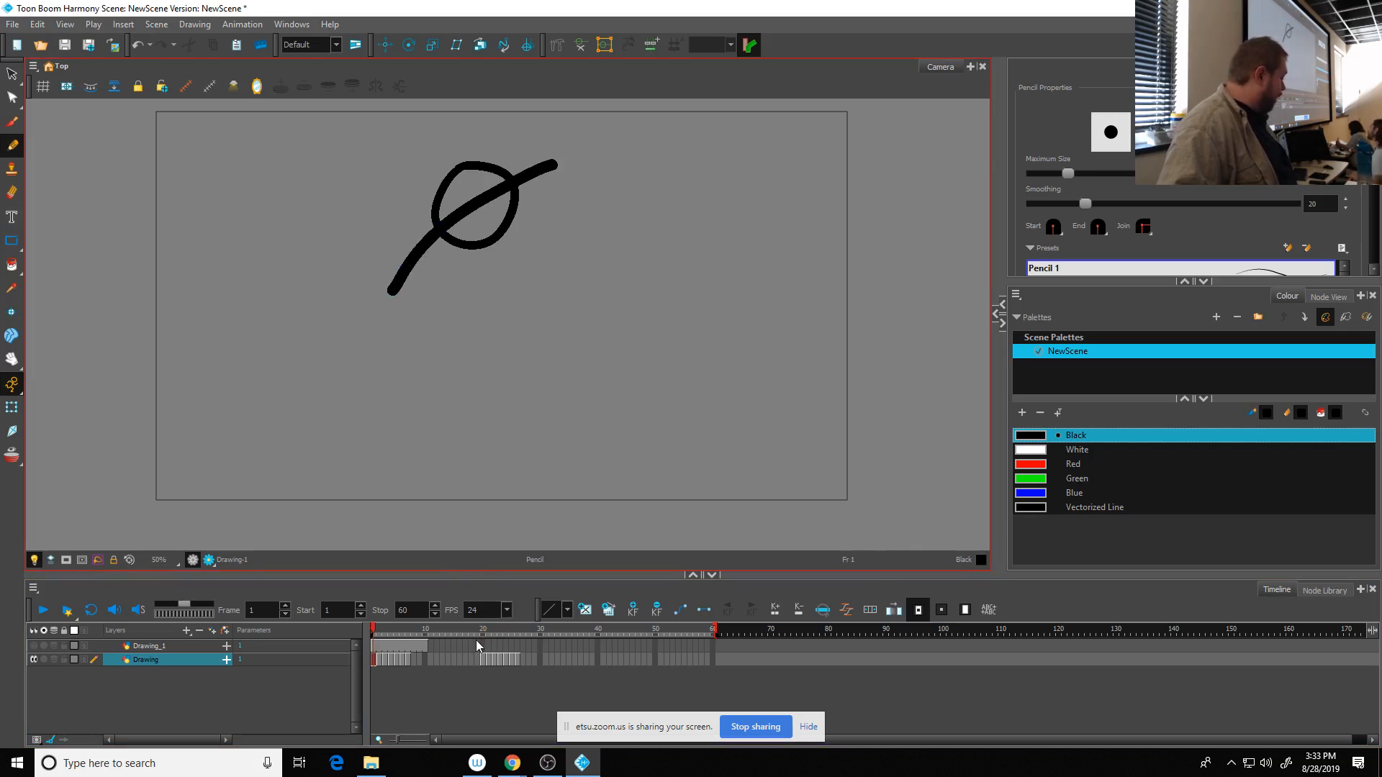
{"action": "left_click", "coordinate": [483, 659]}
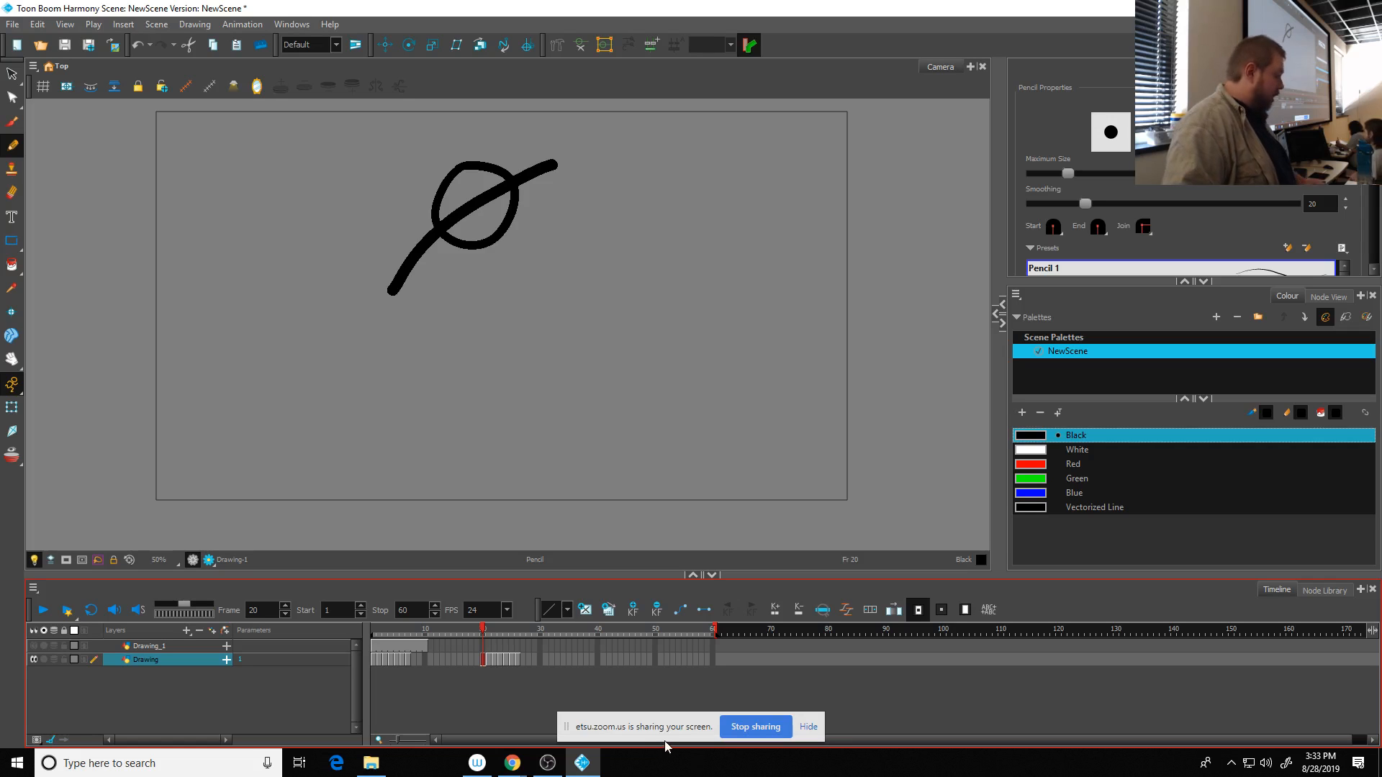
{"action": "key", "text": "ctrl+z"}
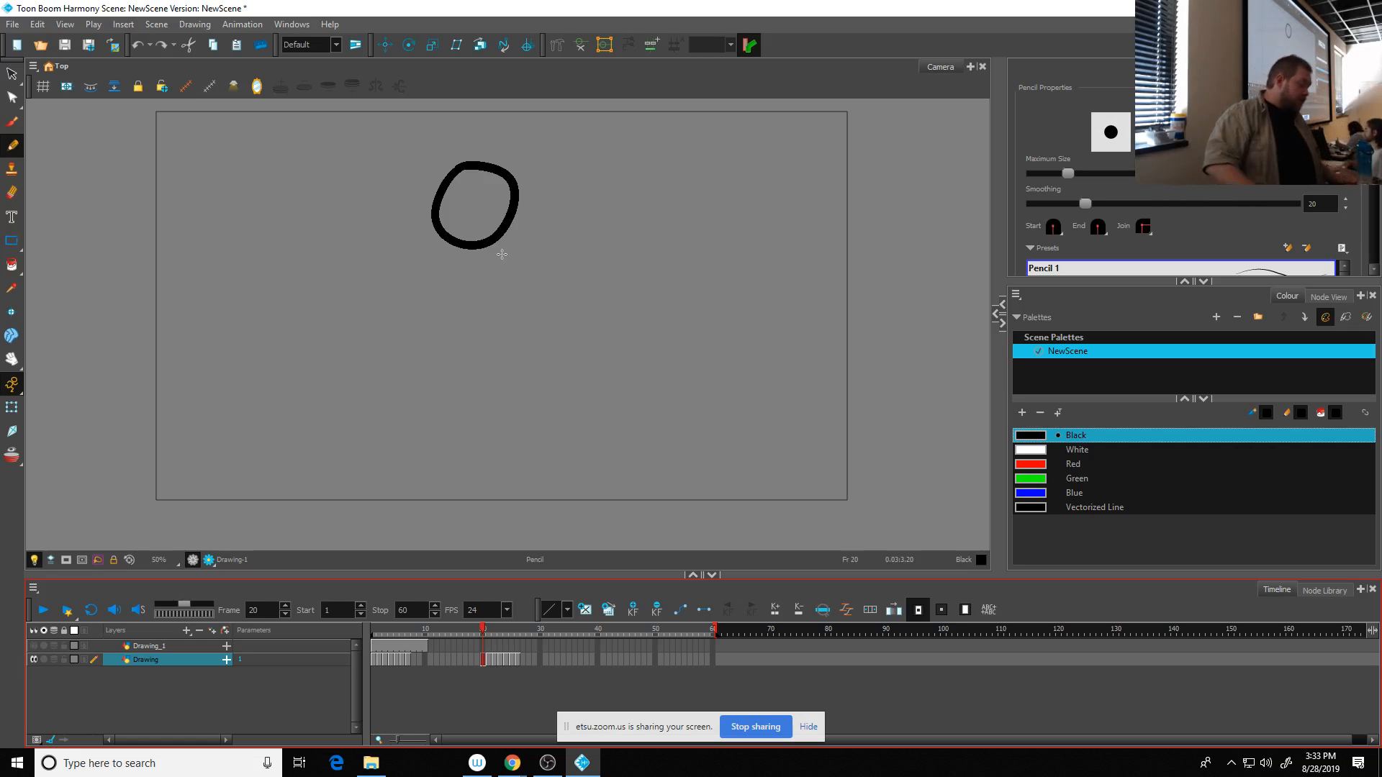
{"action": "left_click", "coordinate": [517, 661]}
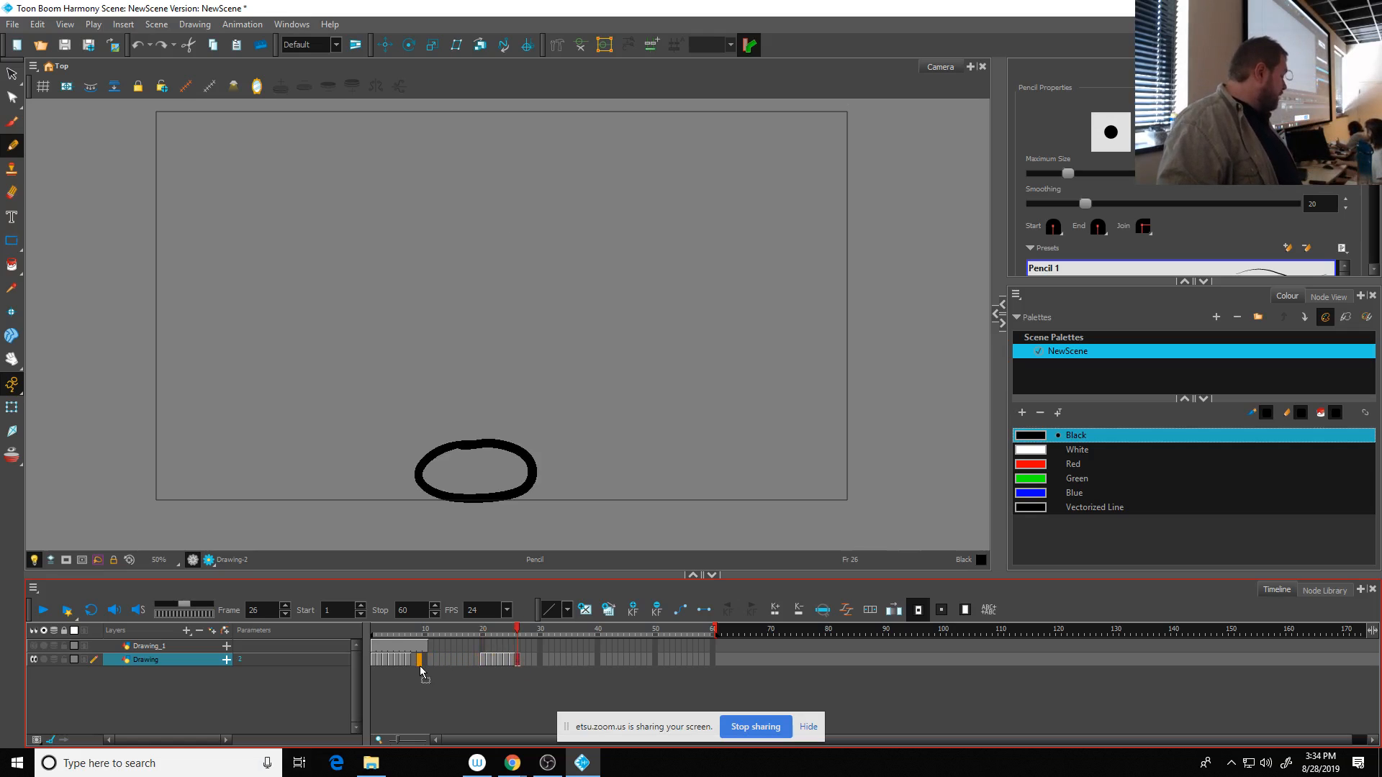
{"action": "left_click_drag", "start_coordinate": [416, 667], "coordinate": [422, 667]}
{"action": "key", "text": "ctrl+z"}
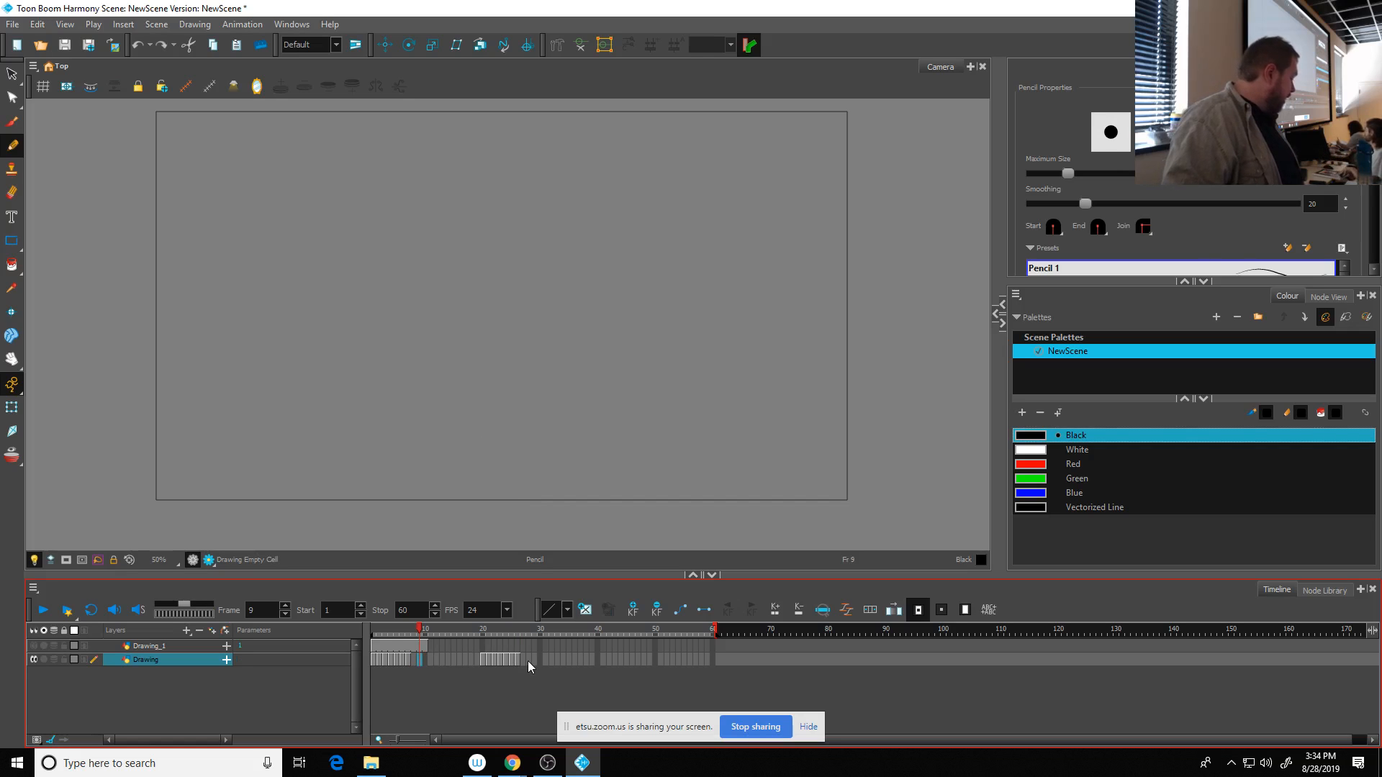
- Delete the squashed ball copy at frame 26 and move the stretched oval from frame 25 to frame 8
{"action": "left_click", "coordinate": [519, 659]}
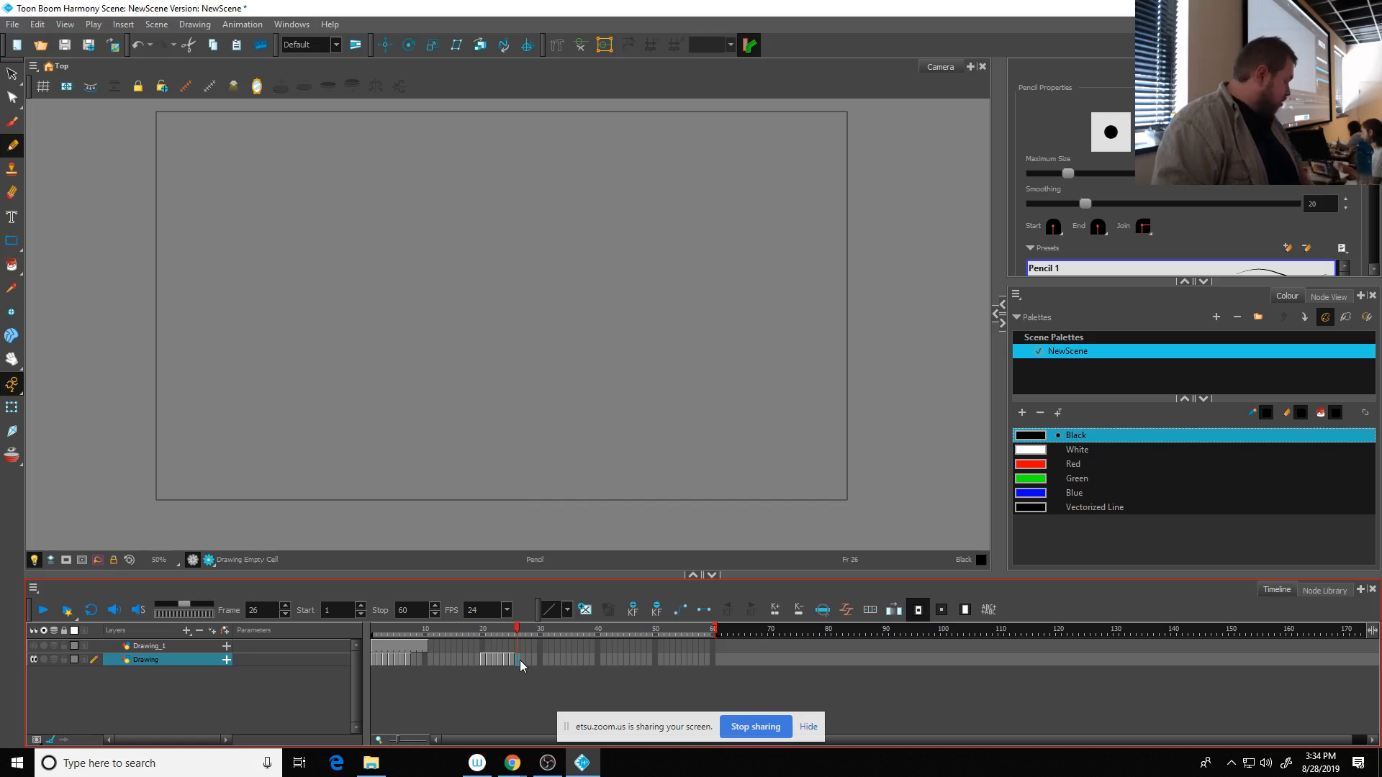
{"action": "left_click", "coordinate": [512, 662]}
{"action": "left_click_drag", "start_coordinate": [511, 662], "coordinate": [417, 664]}
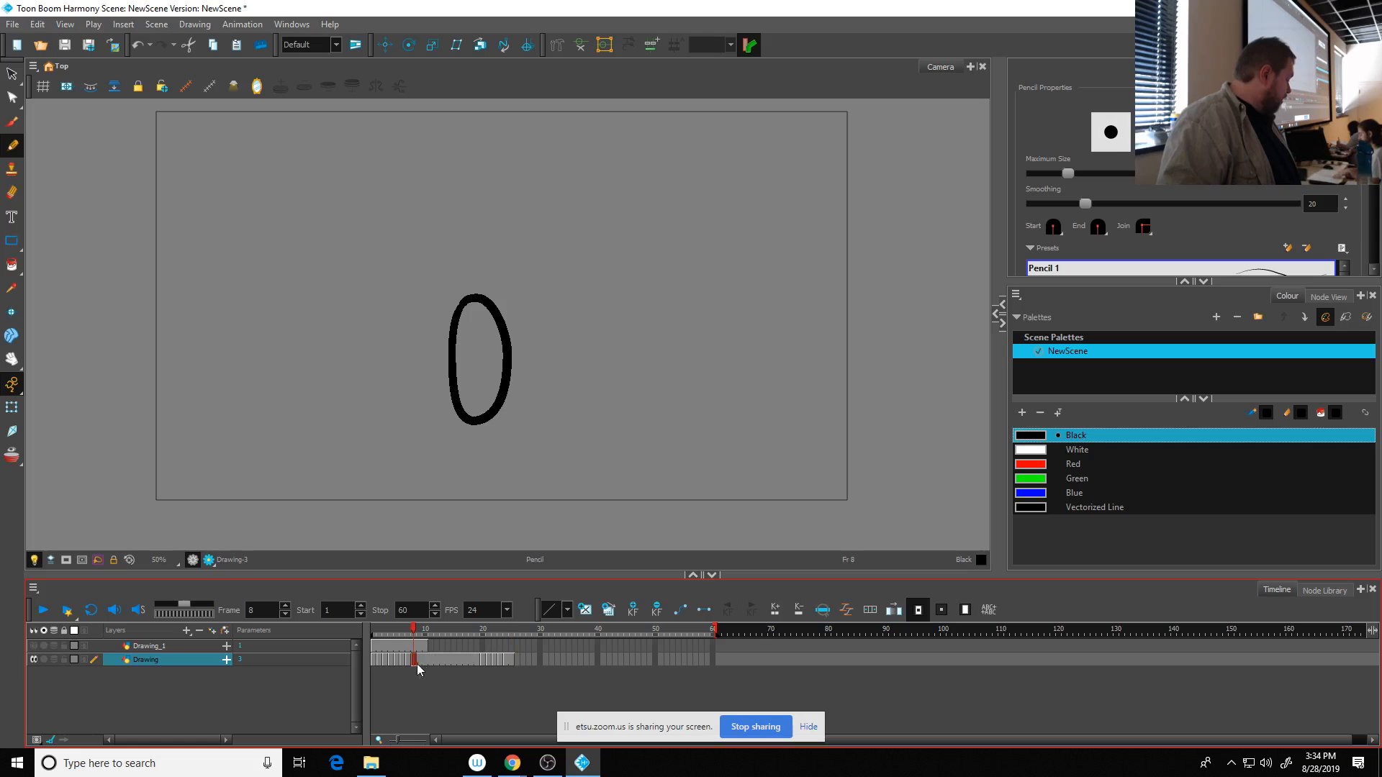
- Move the copied drawings at frames 24, 23, 22 and 21 to frames 9, 10, 11 and 12 in reverse order
{"action": "left_click", "coordinate": [505, 660]}
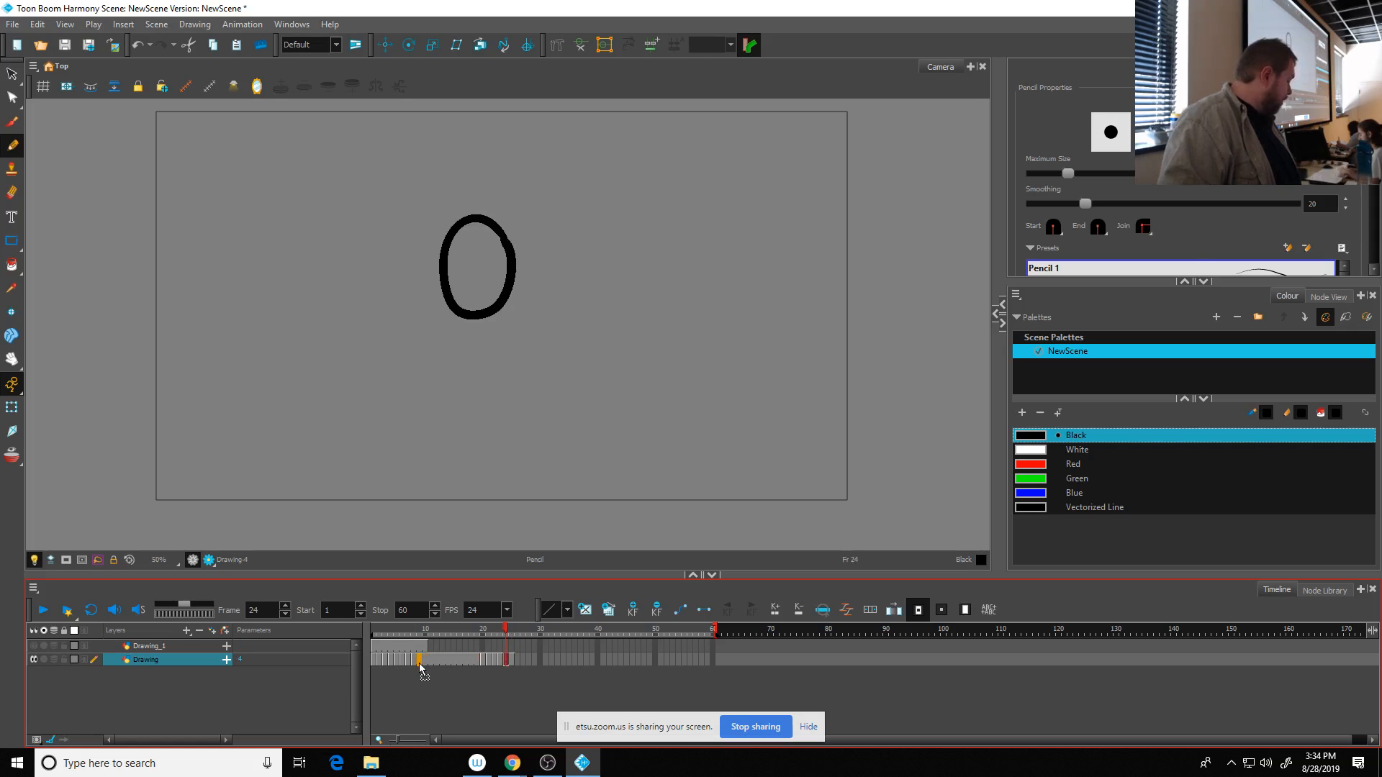
{"action": "left_click", "coordinate": [503, 660]}
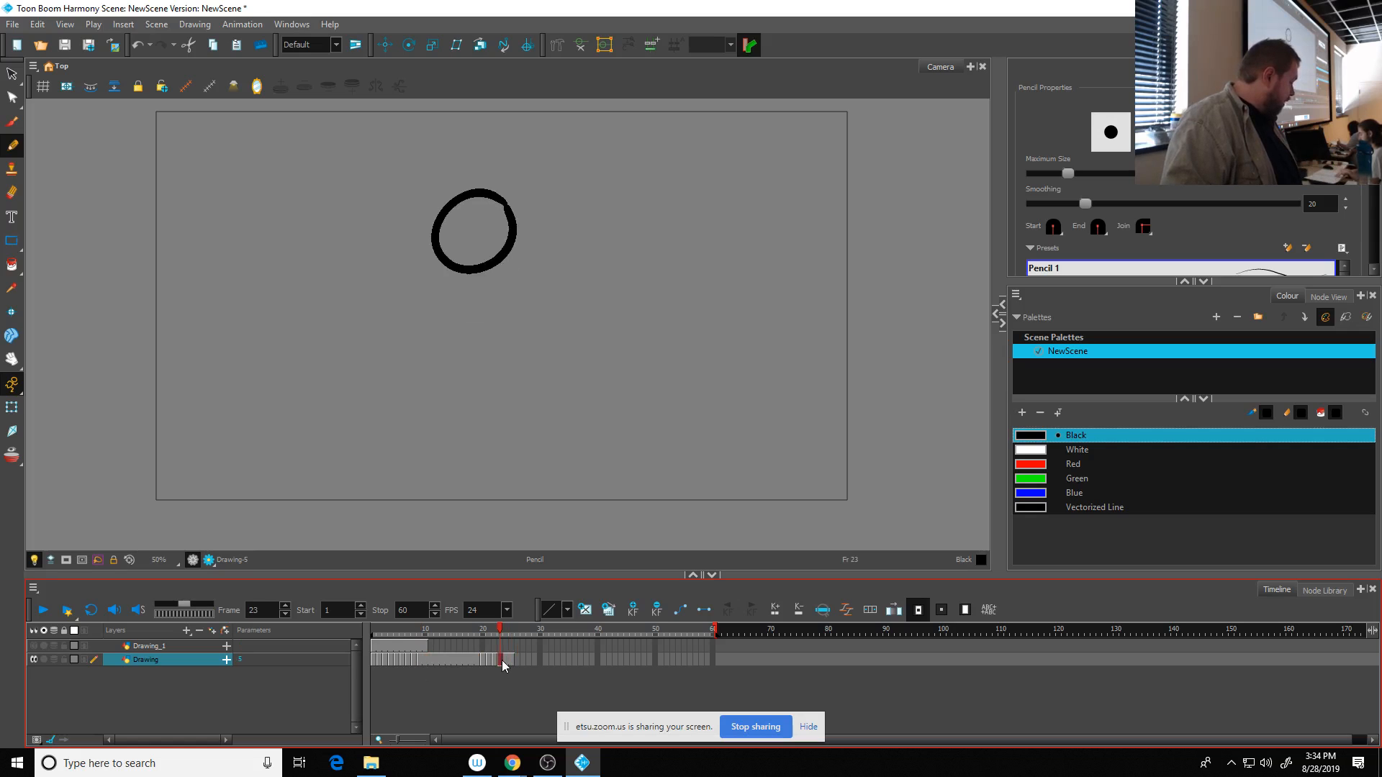
{"action": "mouse_move", "coordinate": [501, 660]}
{"action": "left_mouse_down"}
{"action": "mouse_move", "coordinate": [426, 660]}
{"action": "mouse_move", "coordinate": [484, 662]}
{"action": "mouse_move", "coordinate": [440, 668]}
{"action": "left_mouse_up"}
{"action": "left_click", "coordinate": [495, 661]}
{"action": "left_click", "coordinate": [488, 659]}
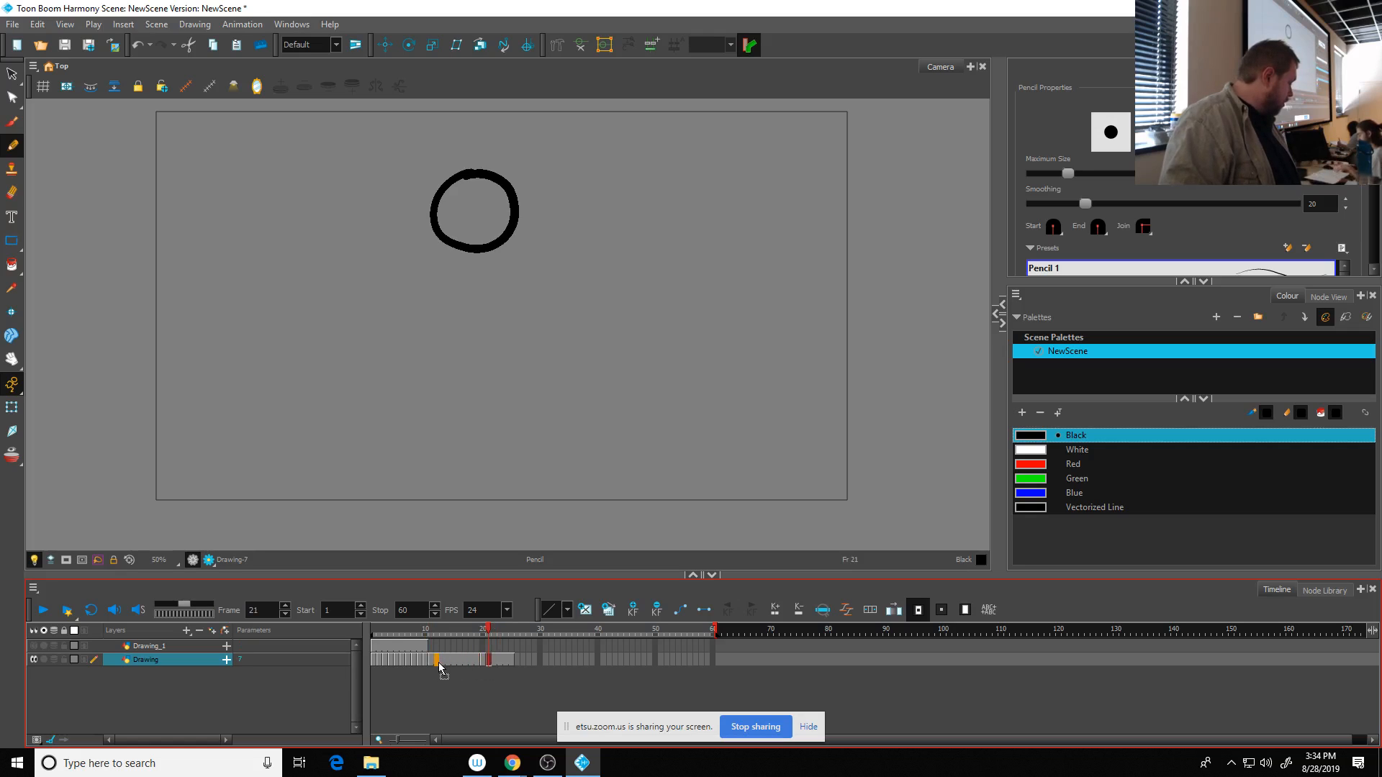
- Move the copied round ball drawing from frame 20 to frame 13 and clear the leftover cells from frame 14 onward
{"action": "left_click", "coordinate": [482, 661]}
{"action": "mouse_move", "coordinate": [484, 664]}
{"action": "left_mouse_down"}
{"action": "mouse_move", "coordinate": [443, 663]}
{"action": "mouse_move", "coordinate": [477, 663]}
{"action": "left_mouse_up"}
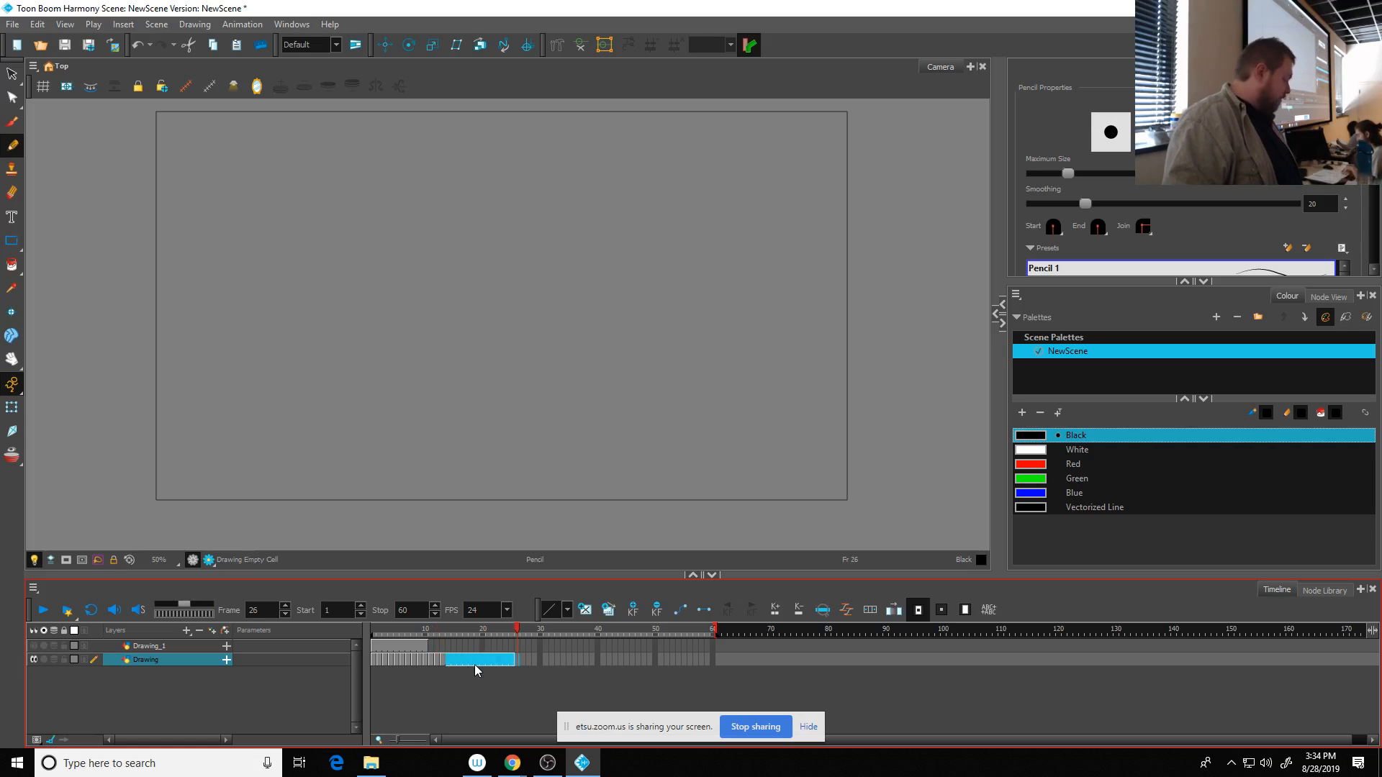
{"action": "key", "text": "Delete"}
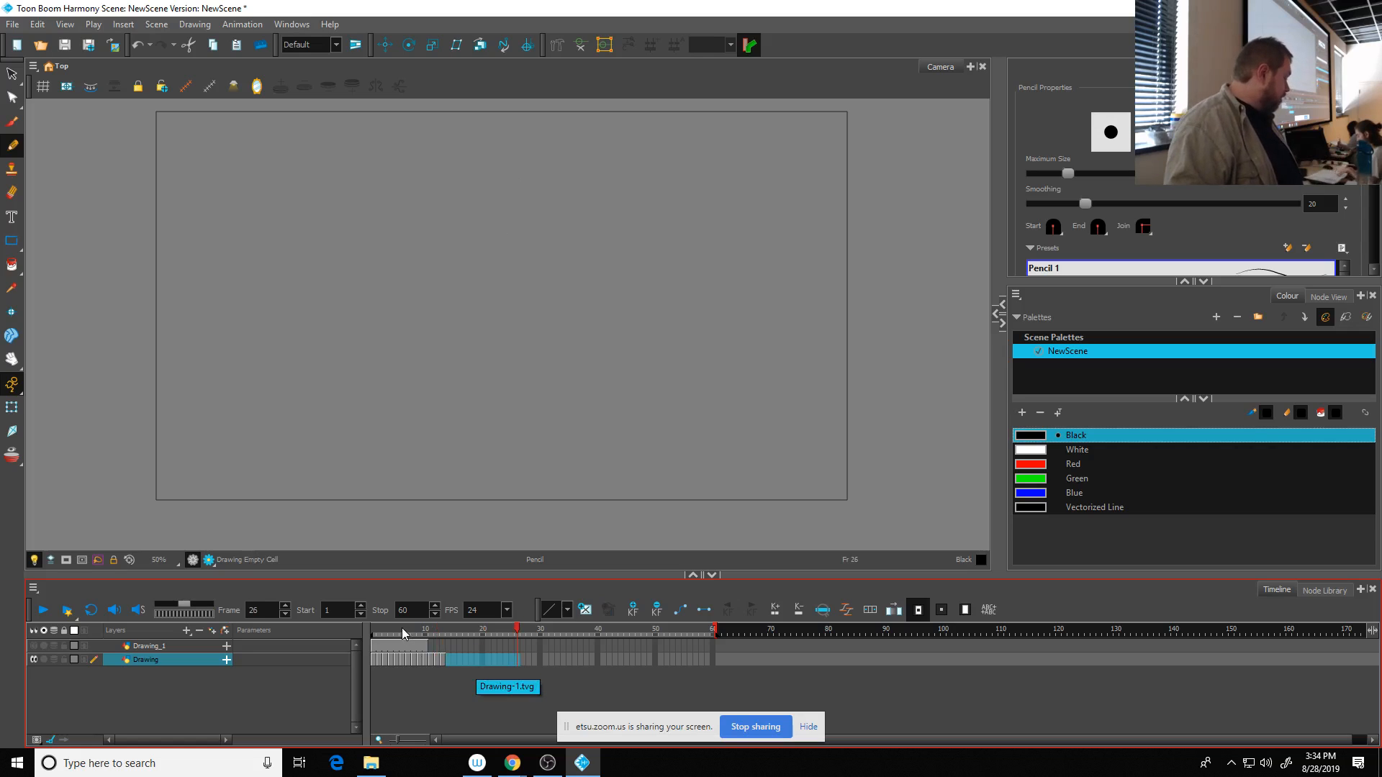
- Play the bounce from frame 1, return to frame 1, and set the playback stop frame to 13
{"action": "left_click_drag", "start_coordinate": [401, 627], "coordinate": [343, 638]}
{"action": "left_click", "coordinate": [43, 612]}
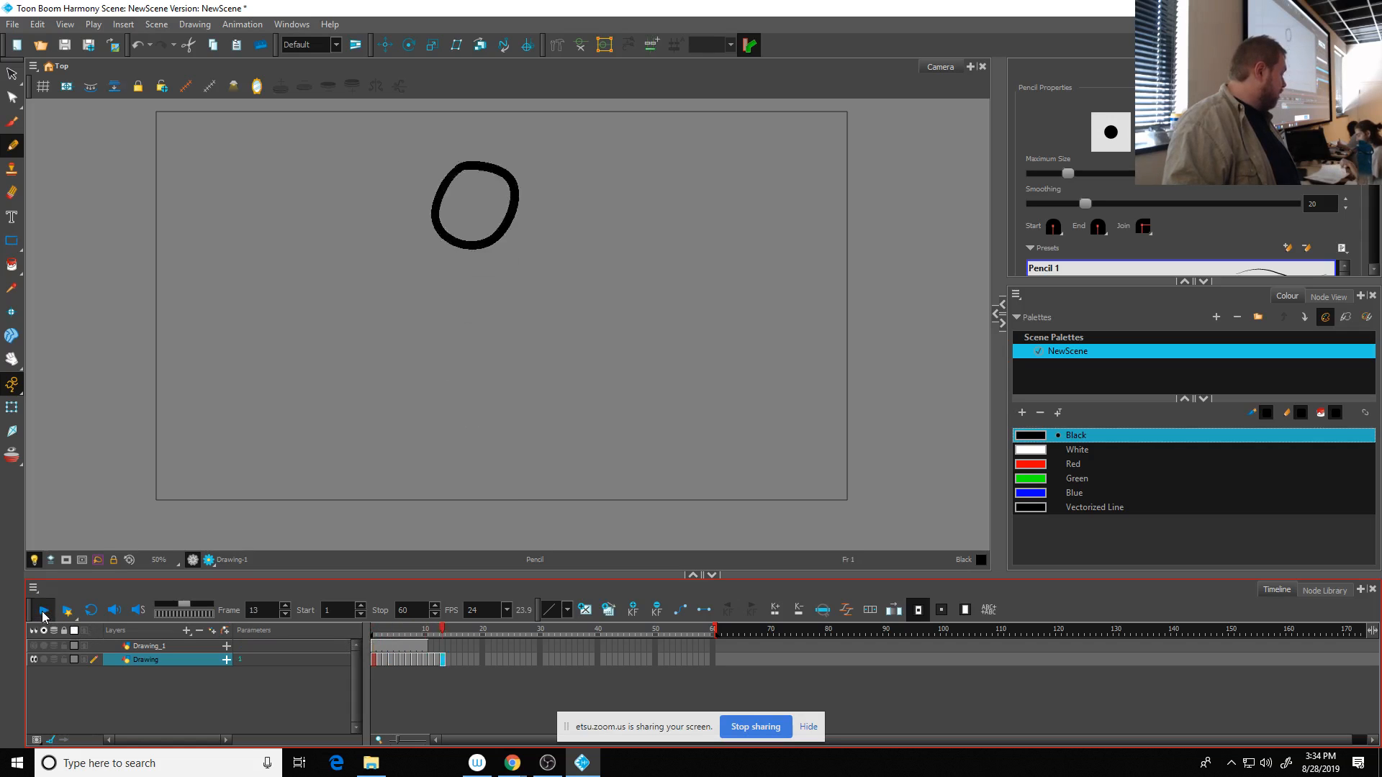
{"action": "left_click_drag", "start_coordinate": [426, 628], "coordinate": [361, 633]}
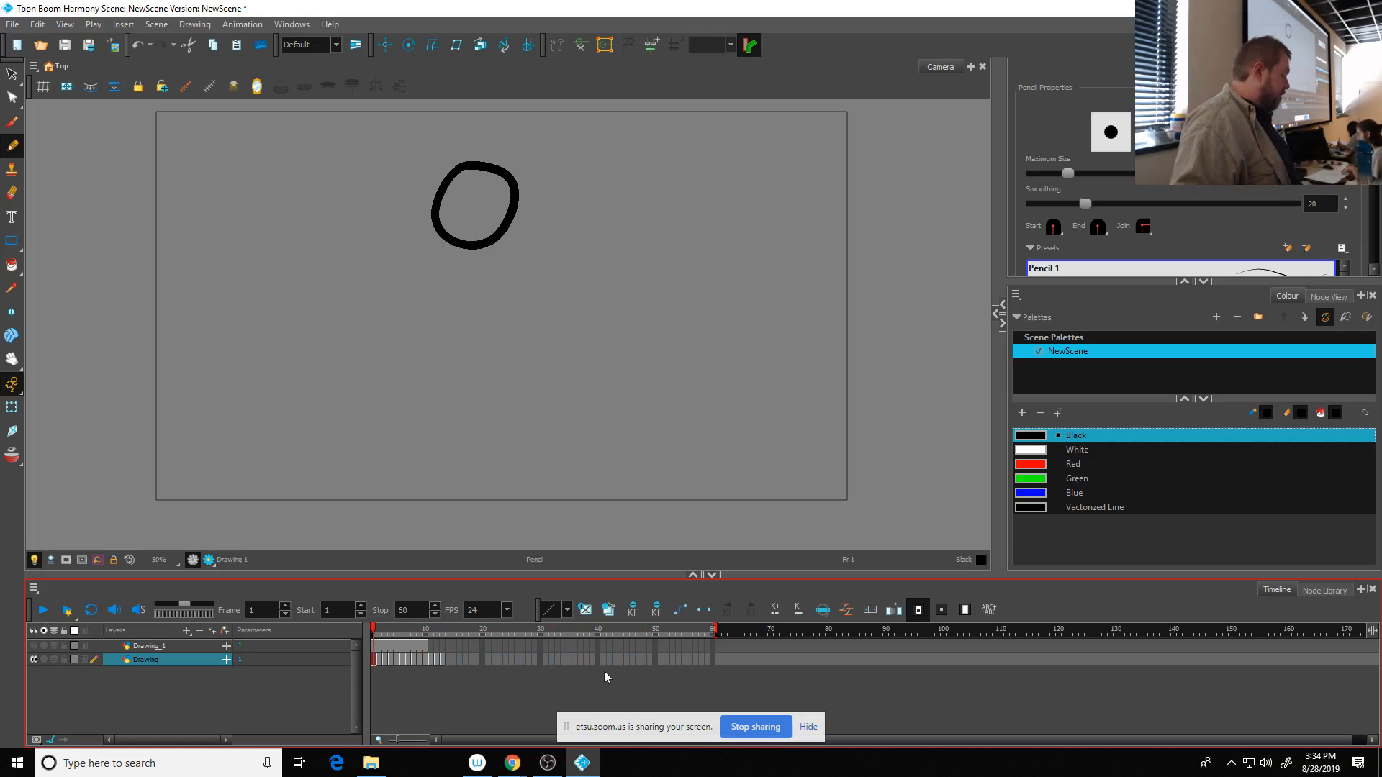
{"action": "left_click_drag", "start_coordinate": [717, 630], "coordinate": [579, 635]}
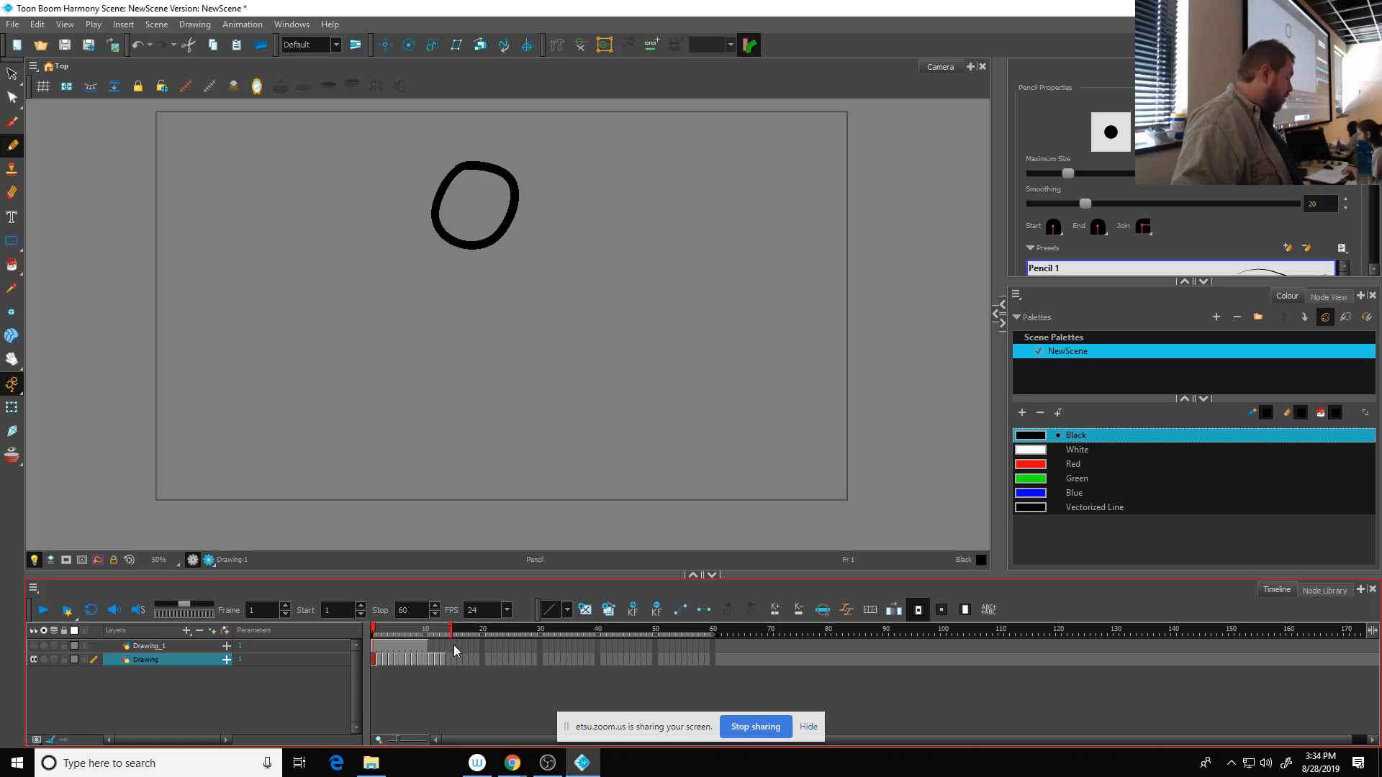
{"action": "left_click_drag", "start_coordinate": [453, 645], "coordinate": [447, 647]}
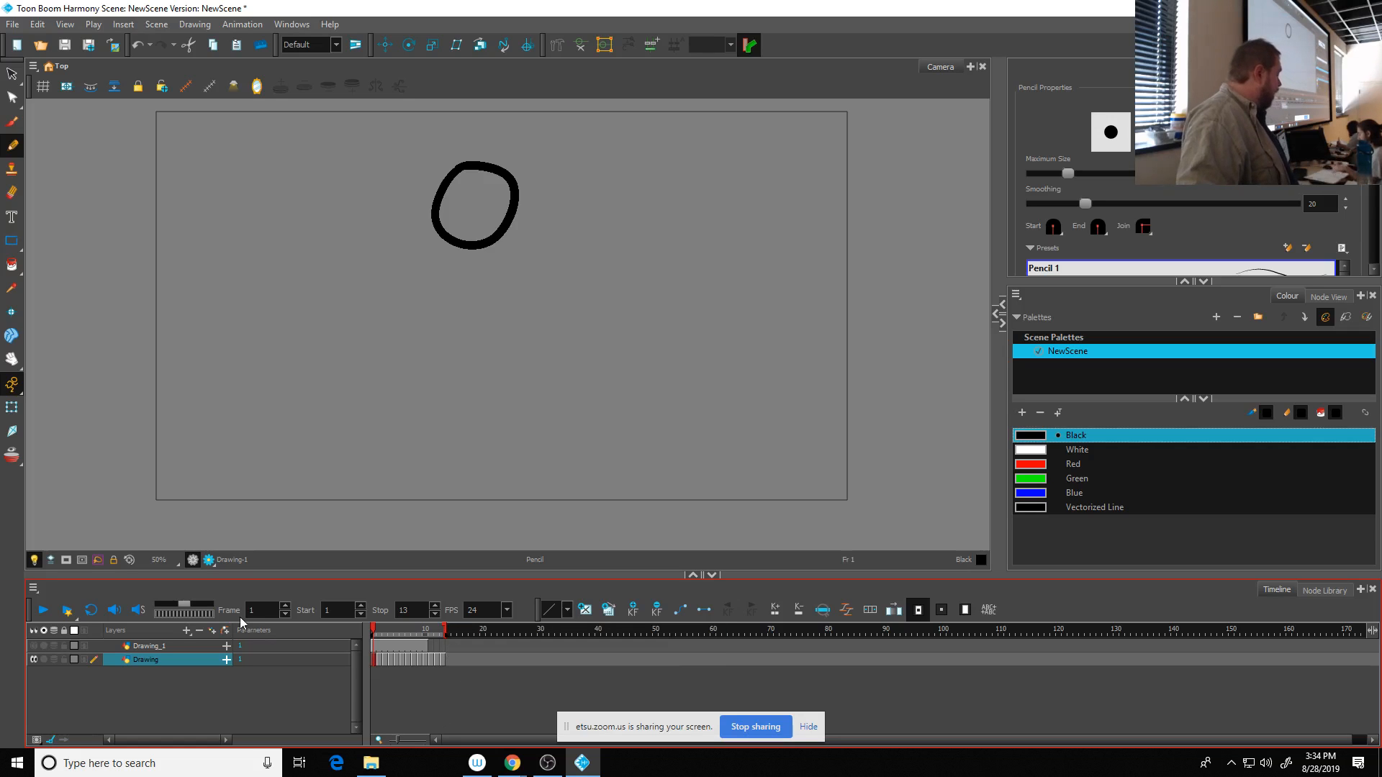
- Play the shortened range once, enable looping, and watch the bounce repeat before stopping playback
{"action": "left_click", "coordinate": [43, 611]}
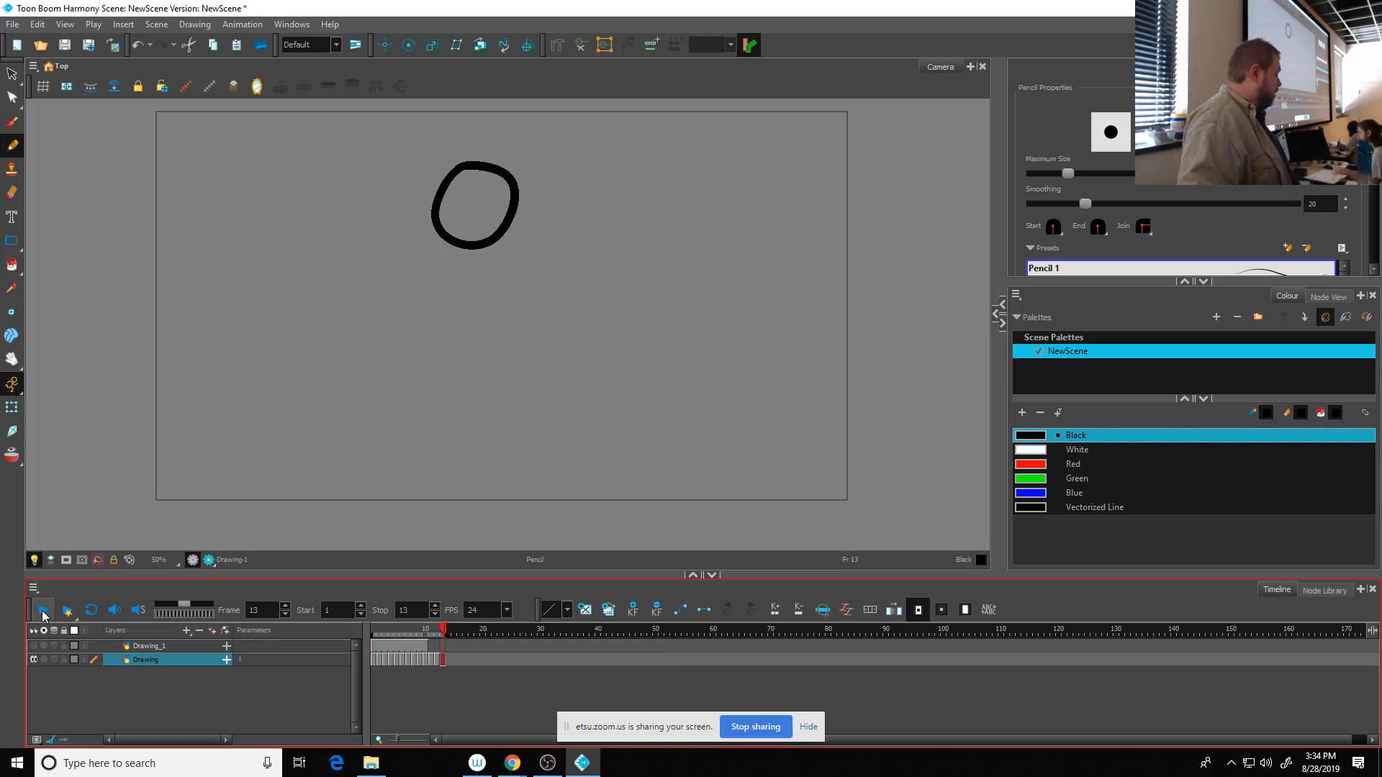
{"action": "left_click", "coordinate": [92, 609]}
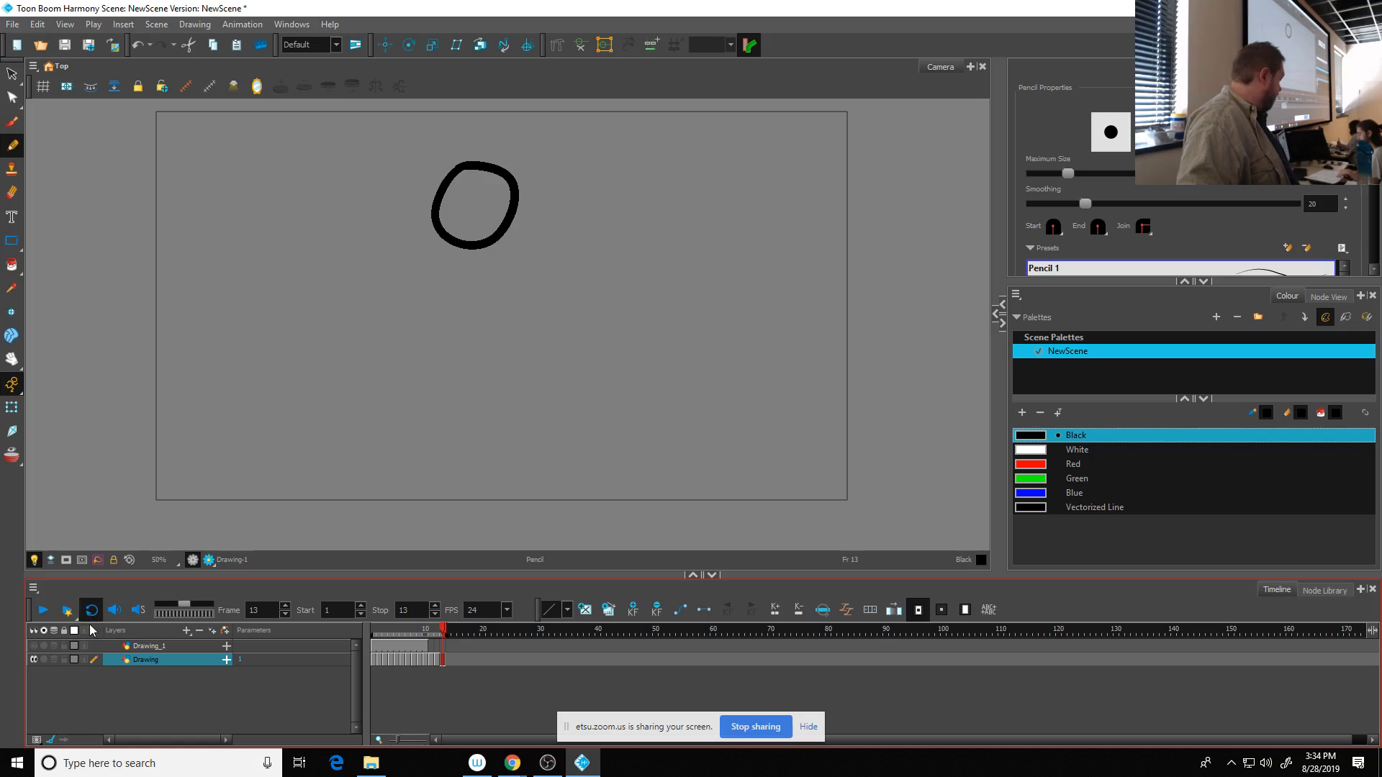
{"action": "left_click", "coordinate": [43, 611]}
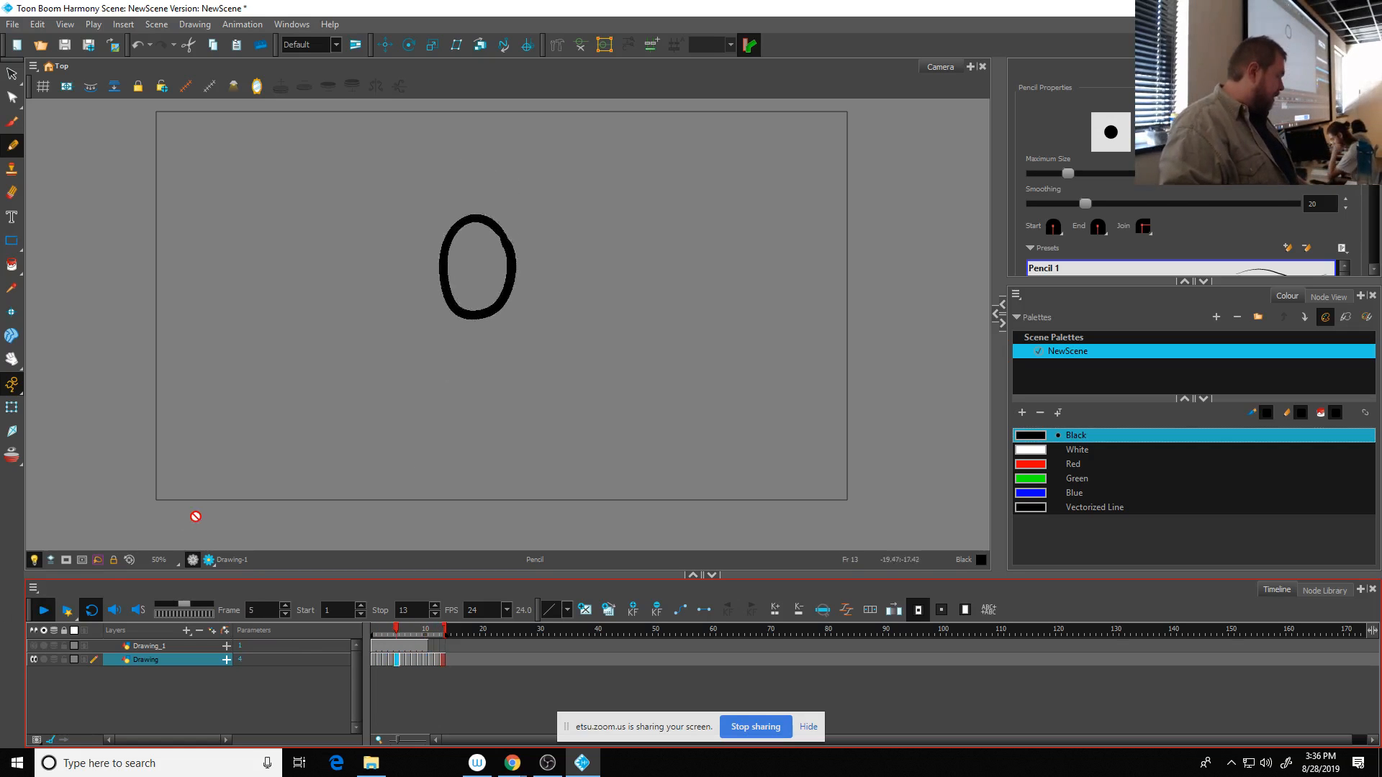
{"action": "left_click", "coordinate": [43, 610]}
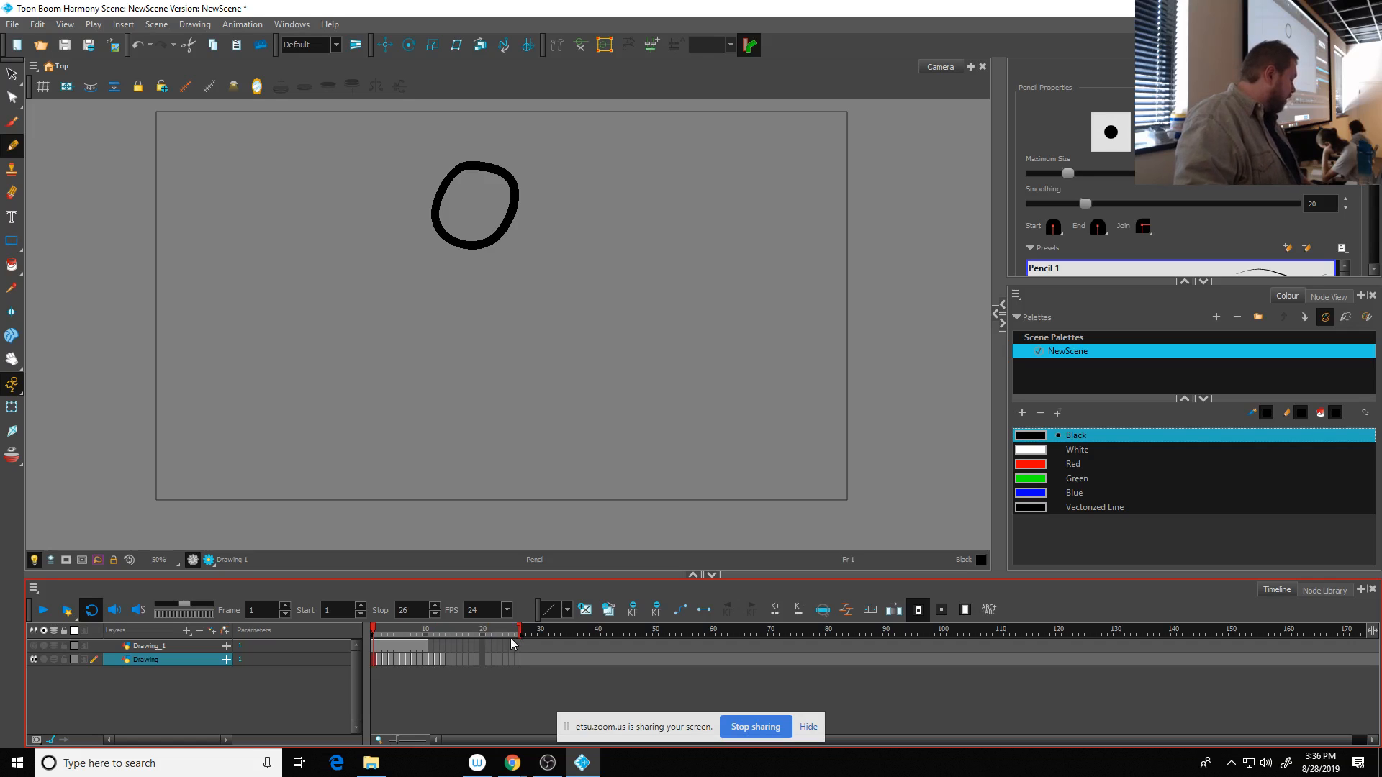
- Review the ball drawings at frames 7, 8 and 13 of the bounce
{"action": "left_click_drag", "start_coordinate": [431, 627], "coordinate": [441, 633]}
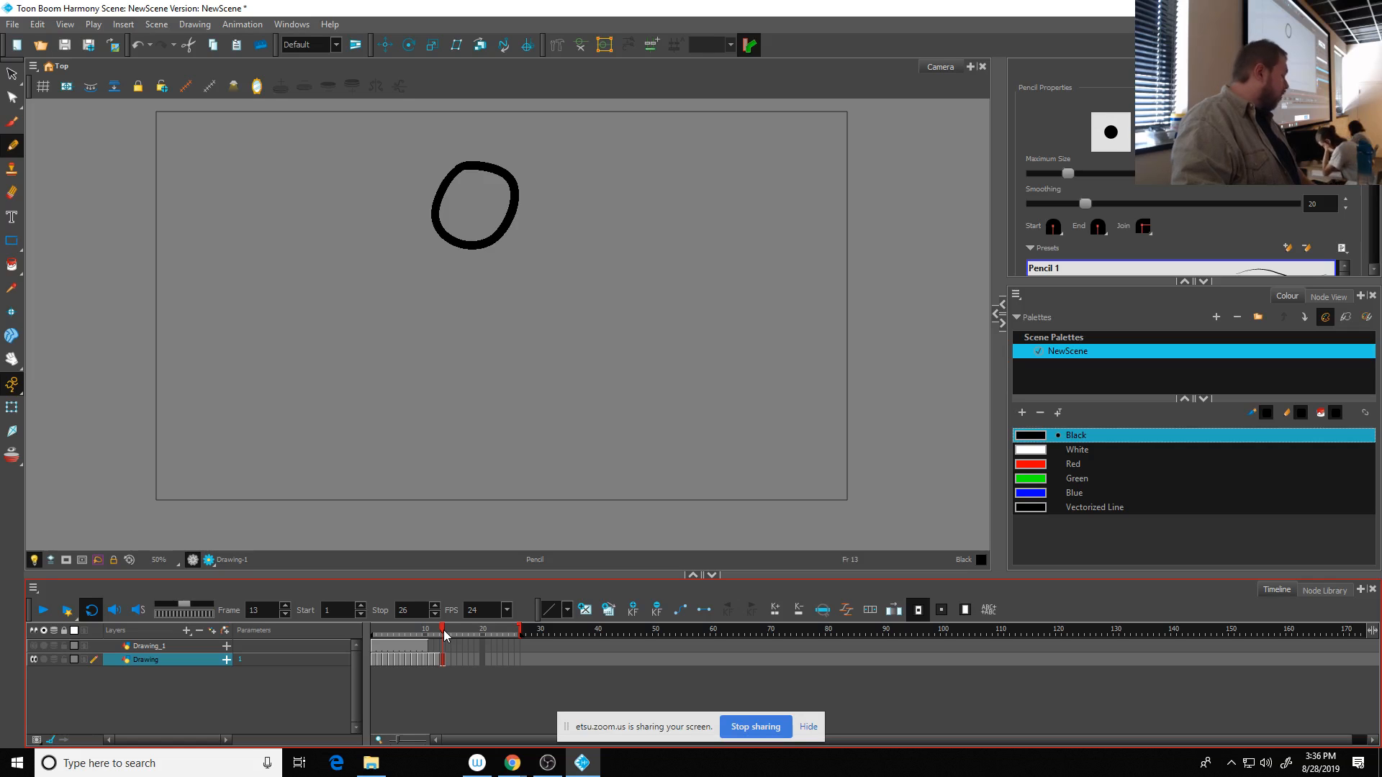
{"action": "left_click_drag", "start_coordinate": [443, 629], "coordinate": [407, 636]}
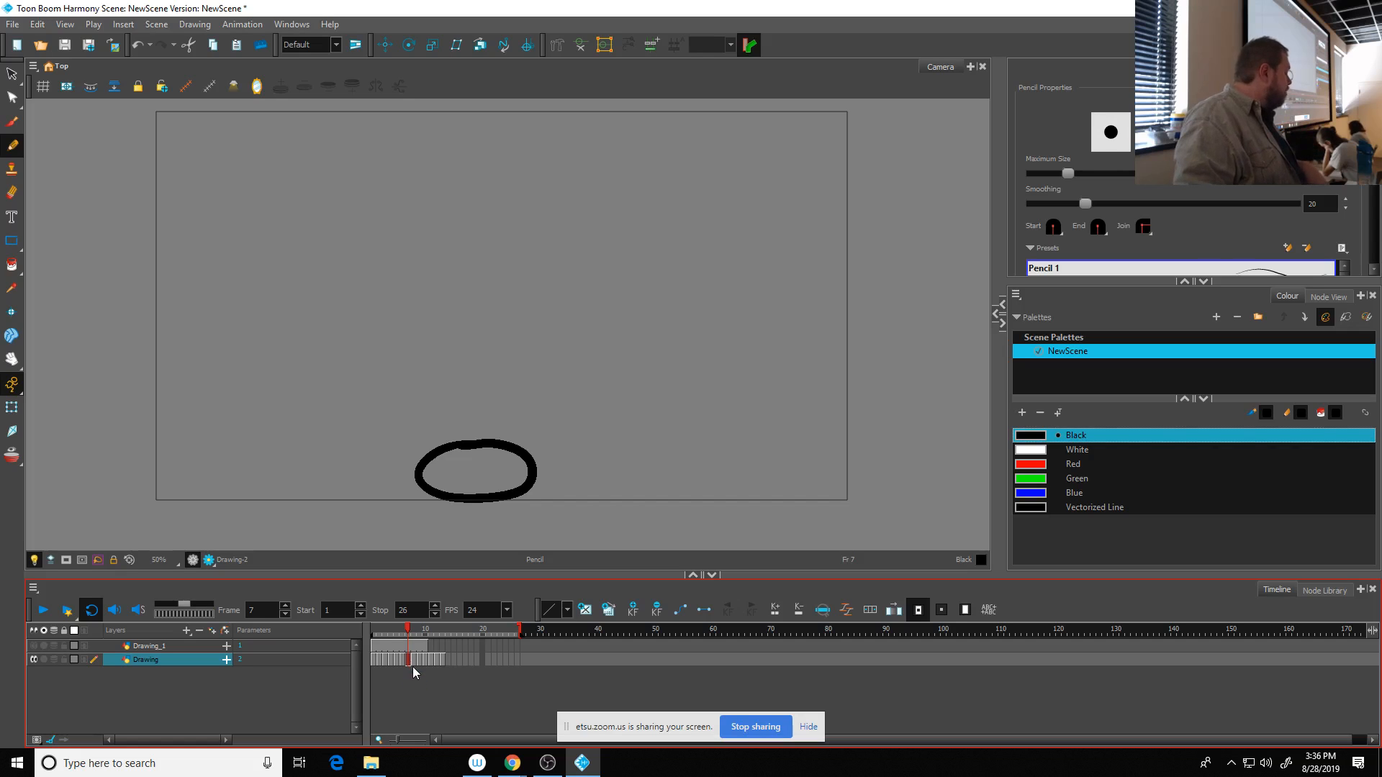
{"action": "left_click", "coordinate": [413, 661]}
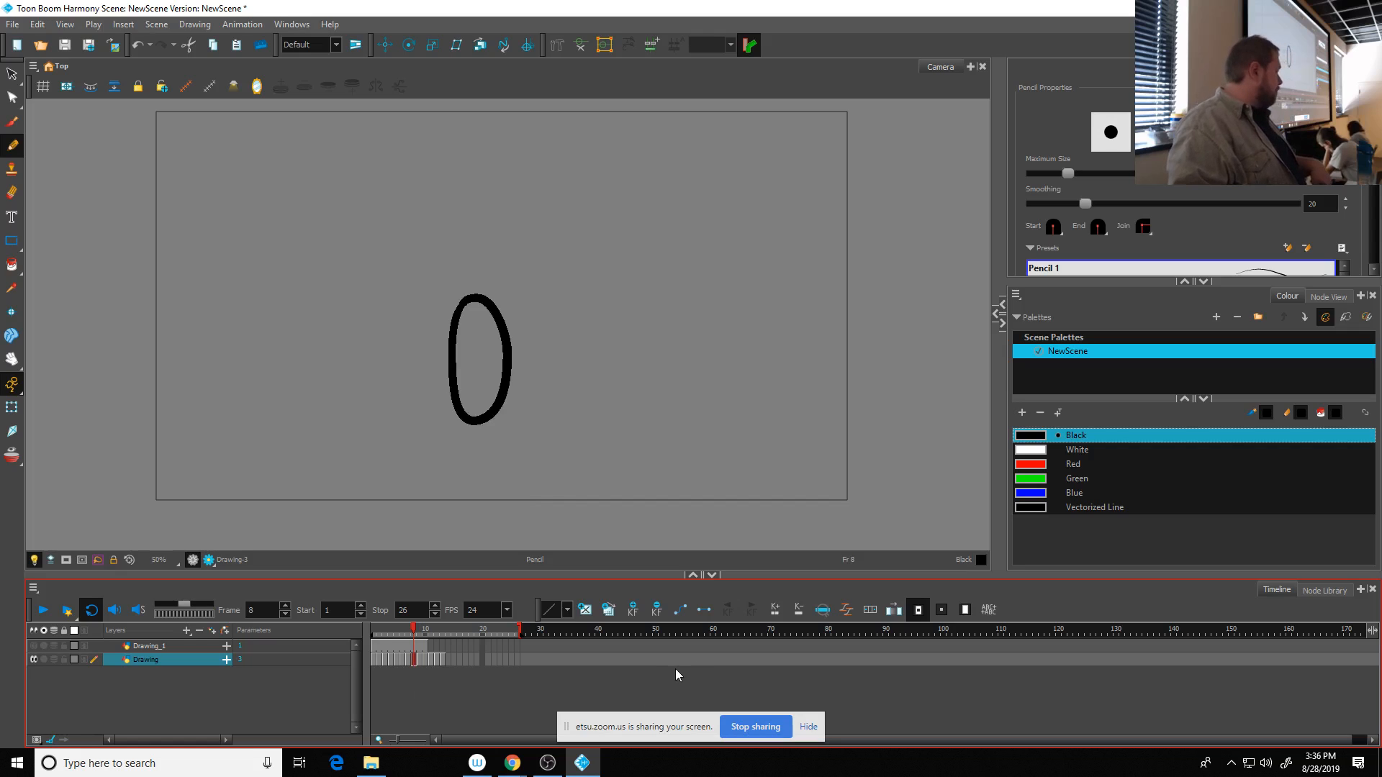
{"action": "left_click", "coordinate": [443, 661]}
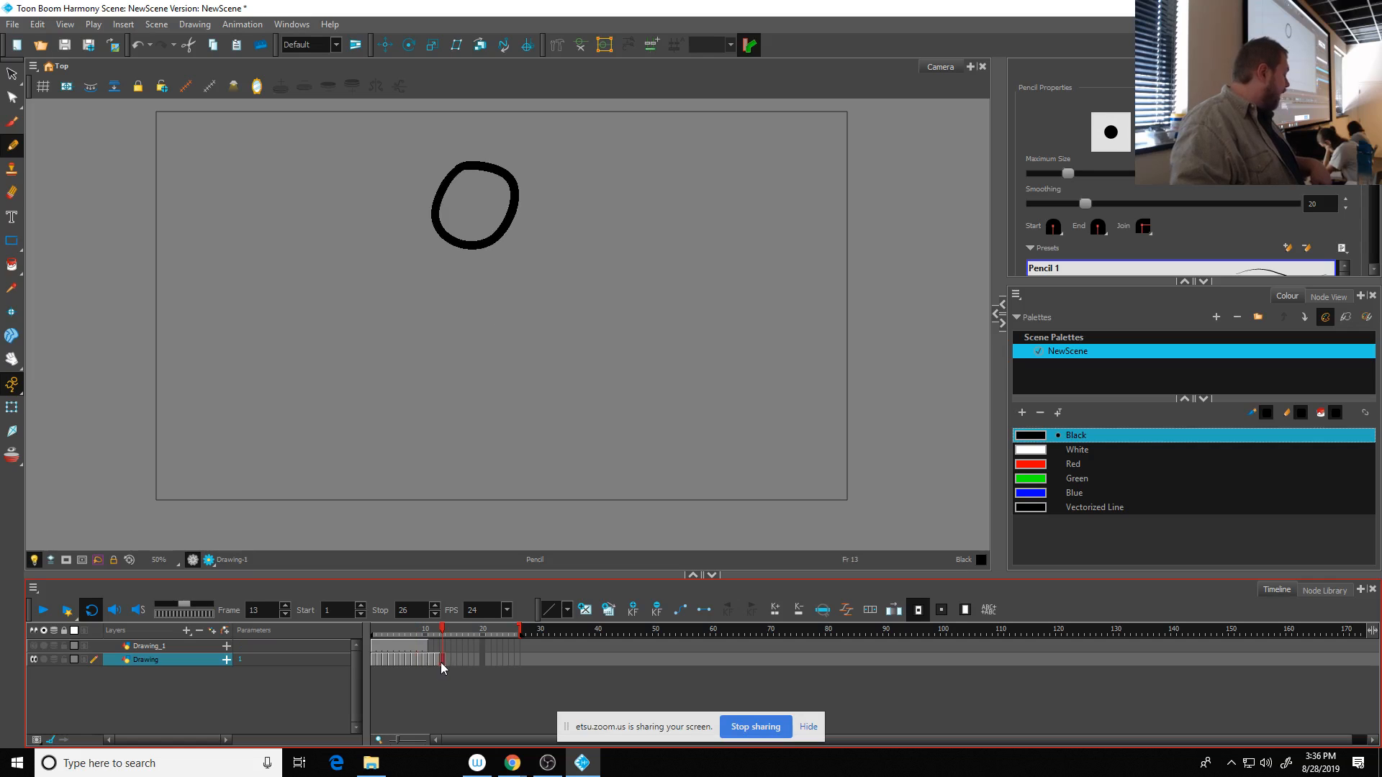
- Try shifting the drawings at frames 8 to 13 three frames later to hold the squashed ball from frame 7 through 10
{"action": "left_click_drag", "start_coordinate": [440, 662], "coordinate": [425, 663]}
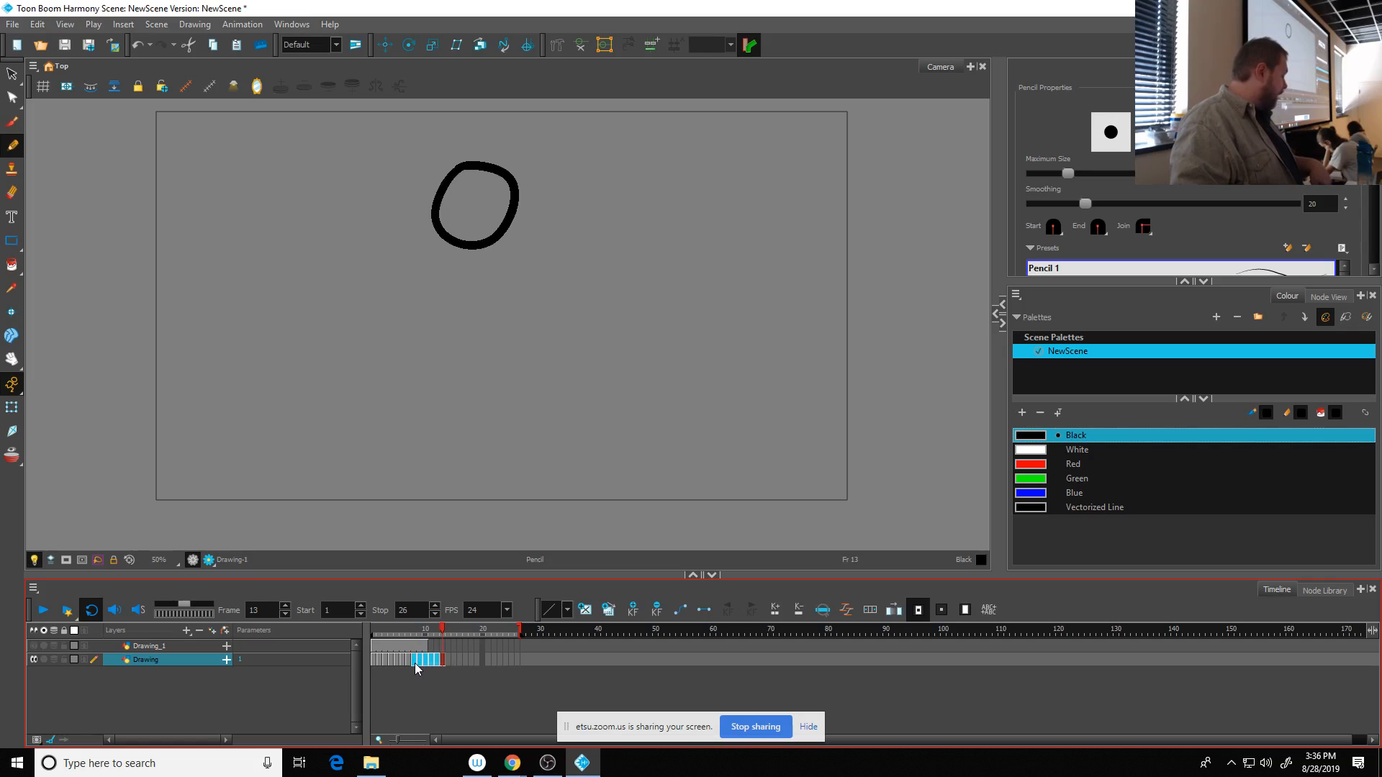
{"action": "left_click", "coordinate": [409, 663]}
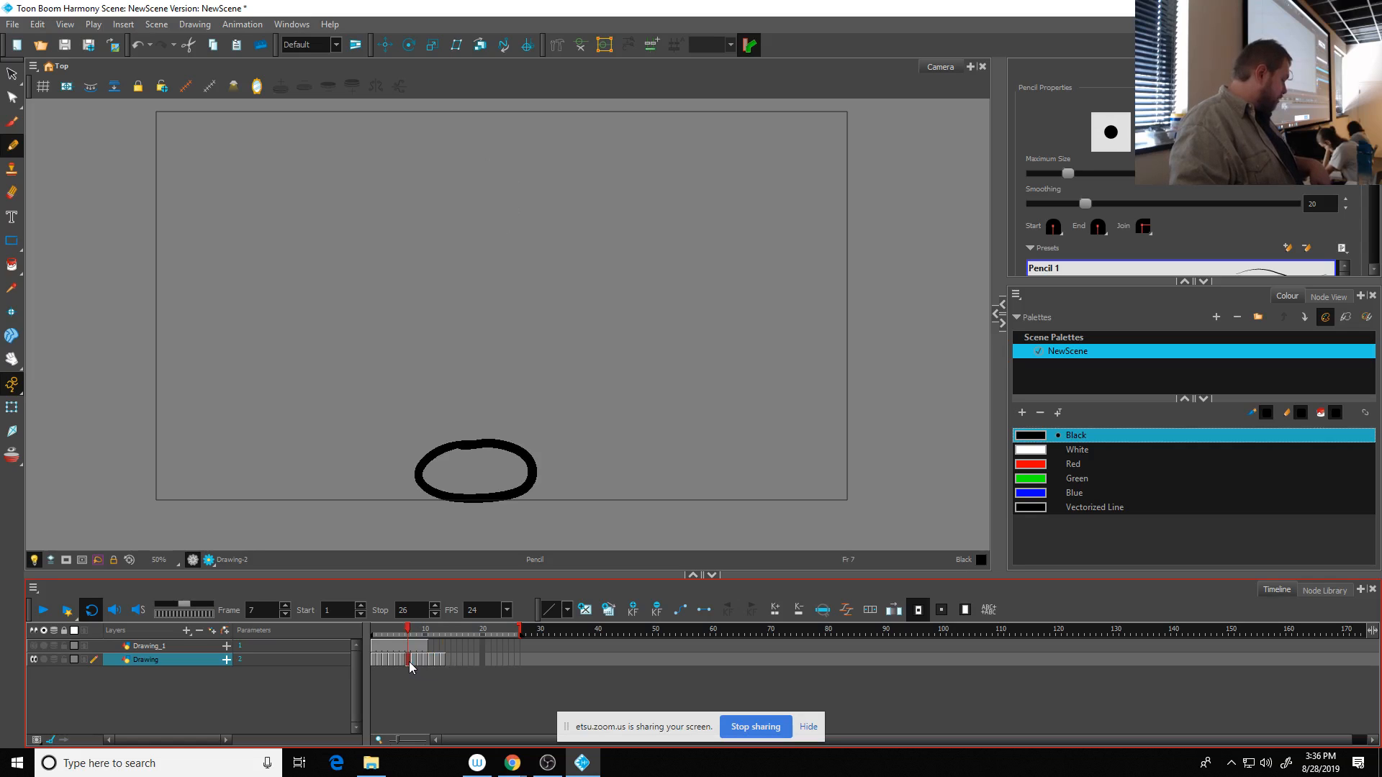
{"action": "left_click", "coordinate": [414, 661]}
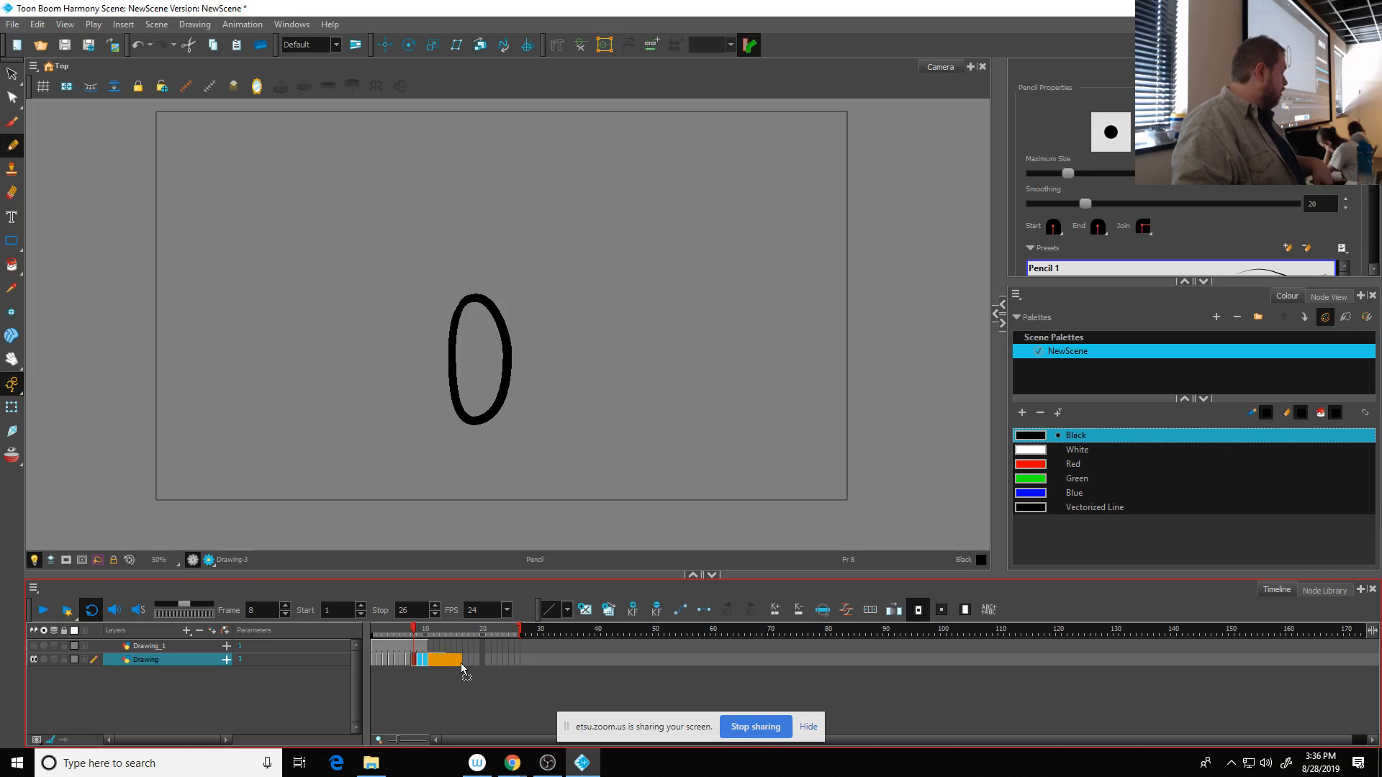
{"action": "left_click", "coordinate": [461, 663]}
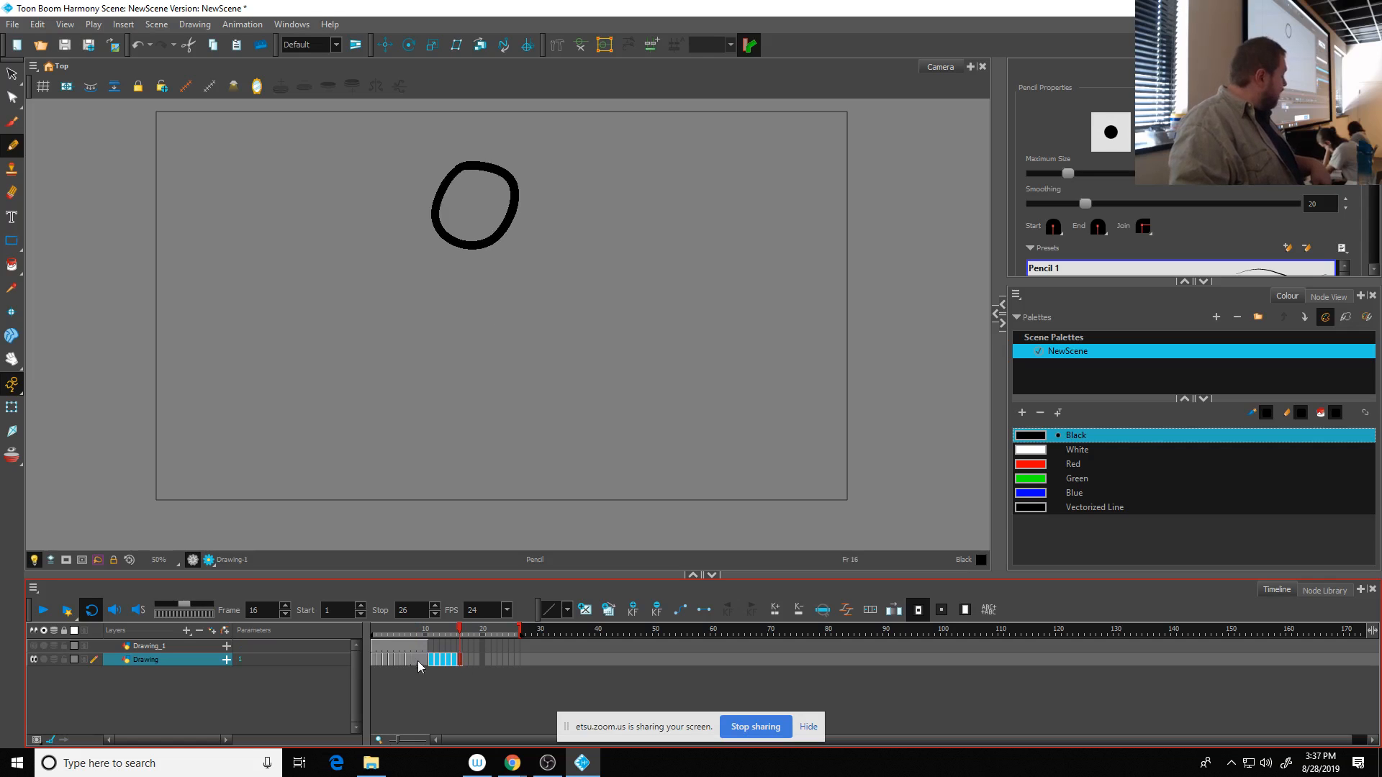
- Scrub and play the retimed bounce from frame 1, and undo the three-frame shift along with the extended stop frame
{"action": "mouse_move", "coordinate": [403, 628]}
{"action": "left_mouse_down"}
{"action": "mouse_move", "coordinate": [384, 632]}
{"action": "mouse_move", "coordinate": [405, 635]}
{"action": "left_mouse_up"}
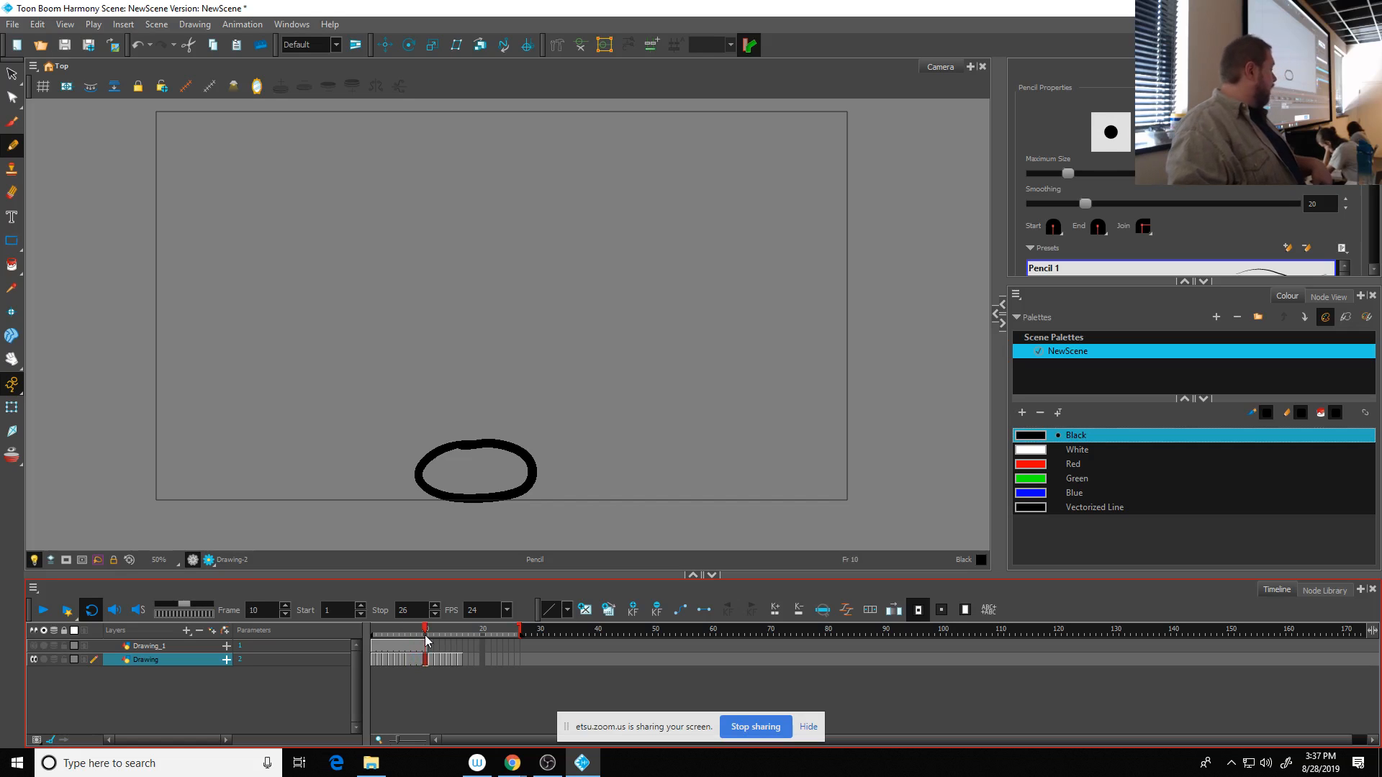
{"action": "mouse_move", "coordinate": [424, 635]}
{"action": "left_mouse_down"}
{"action": "mouse_move", "coordinate": [455, 637]}
{"action": "mouse_move", "coordinate": [340, 647]}
{"action": "left_mouse_up"}
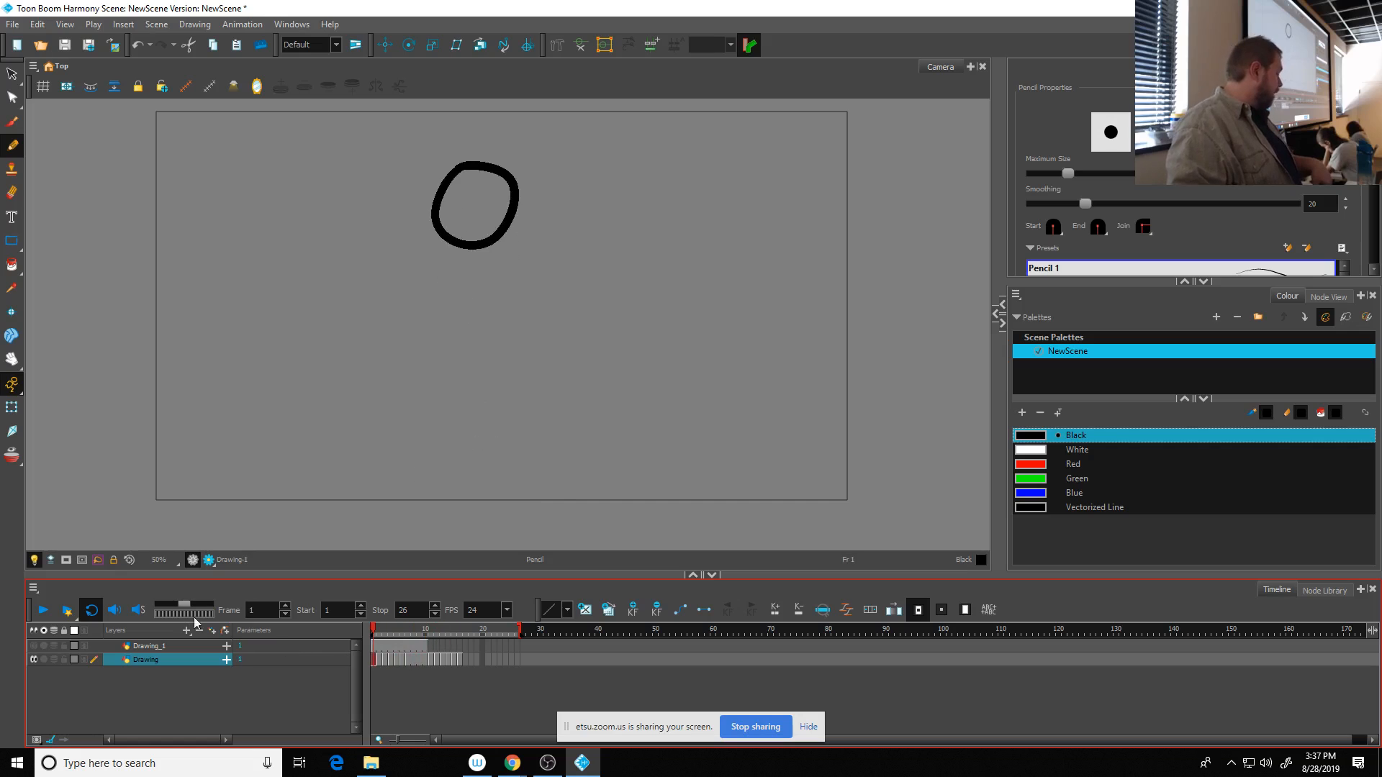
{"action": "left_click", "coordinate": [43, 612]}
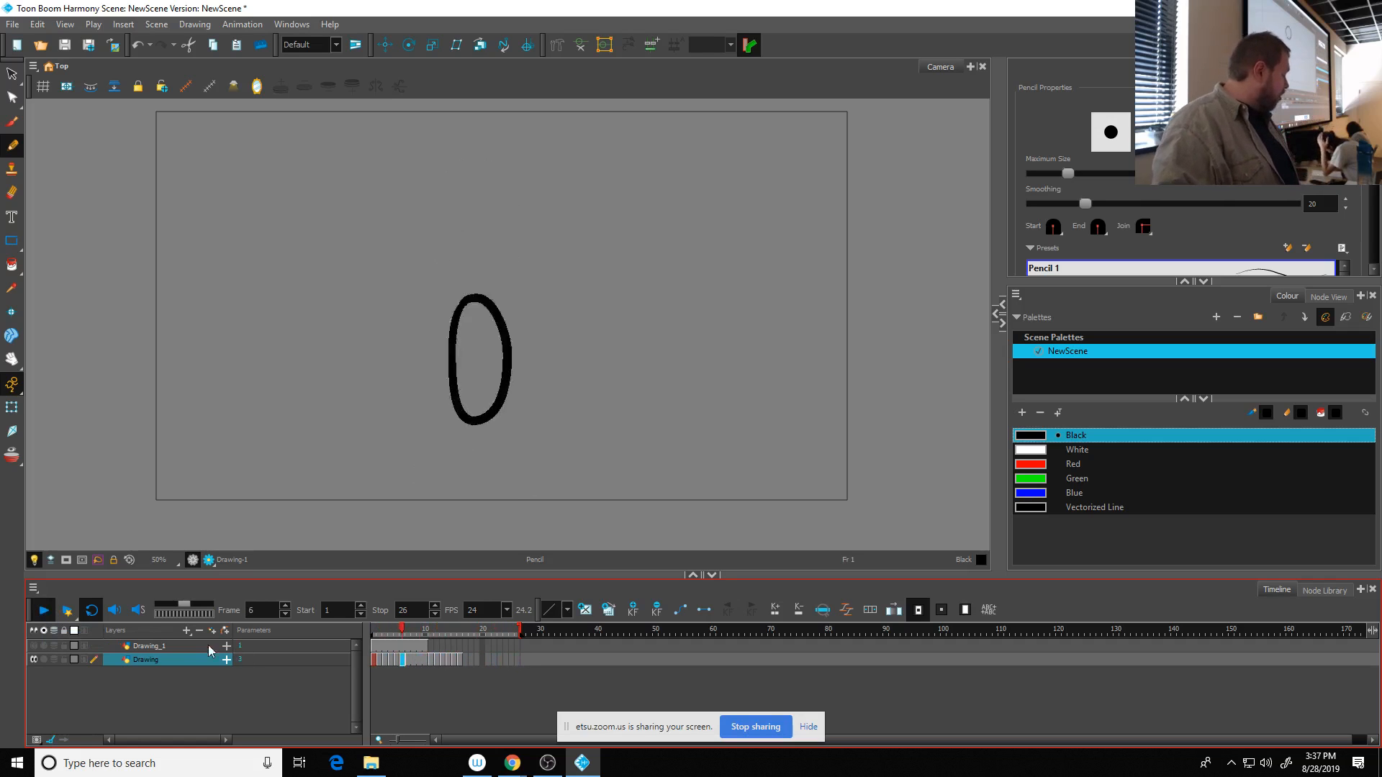
{"action": "key", "text": "ctrl+z"}
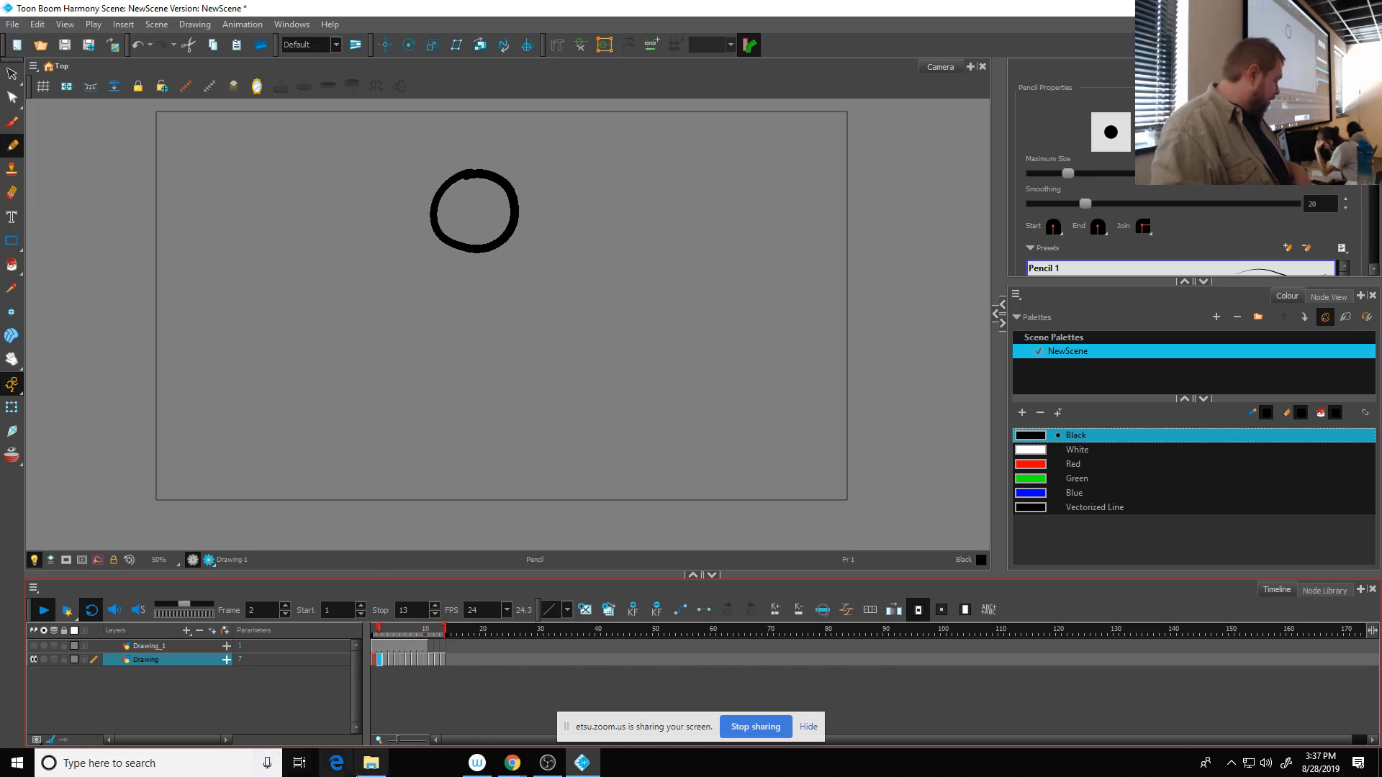
- Switch to File Explorer and browse through DIGMFaculty and the instructor's folder to - LECTURES > 2d Anim, and return to Harmony
{"action": "left_click", "coordinate": [377, 768]}
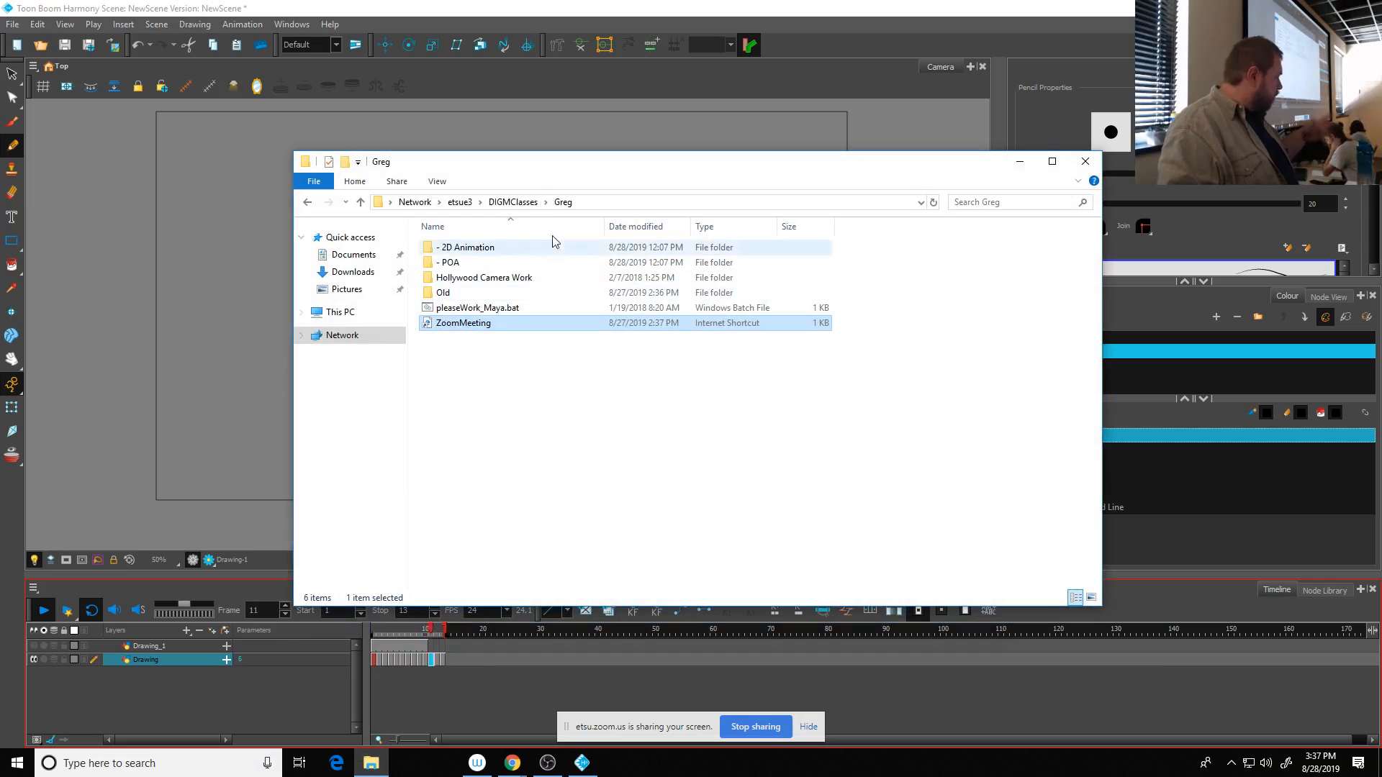
{"action": "left_click", "coordinate": [465, 205]}
{"action": "double_click", "coordinate": [691, 288]}
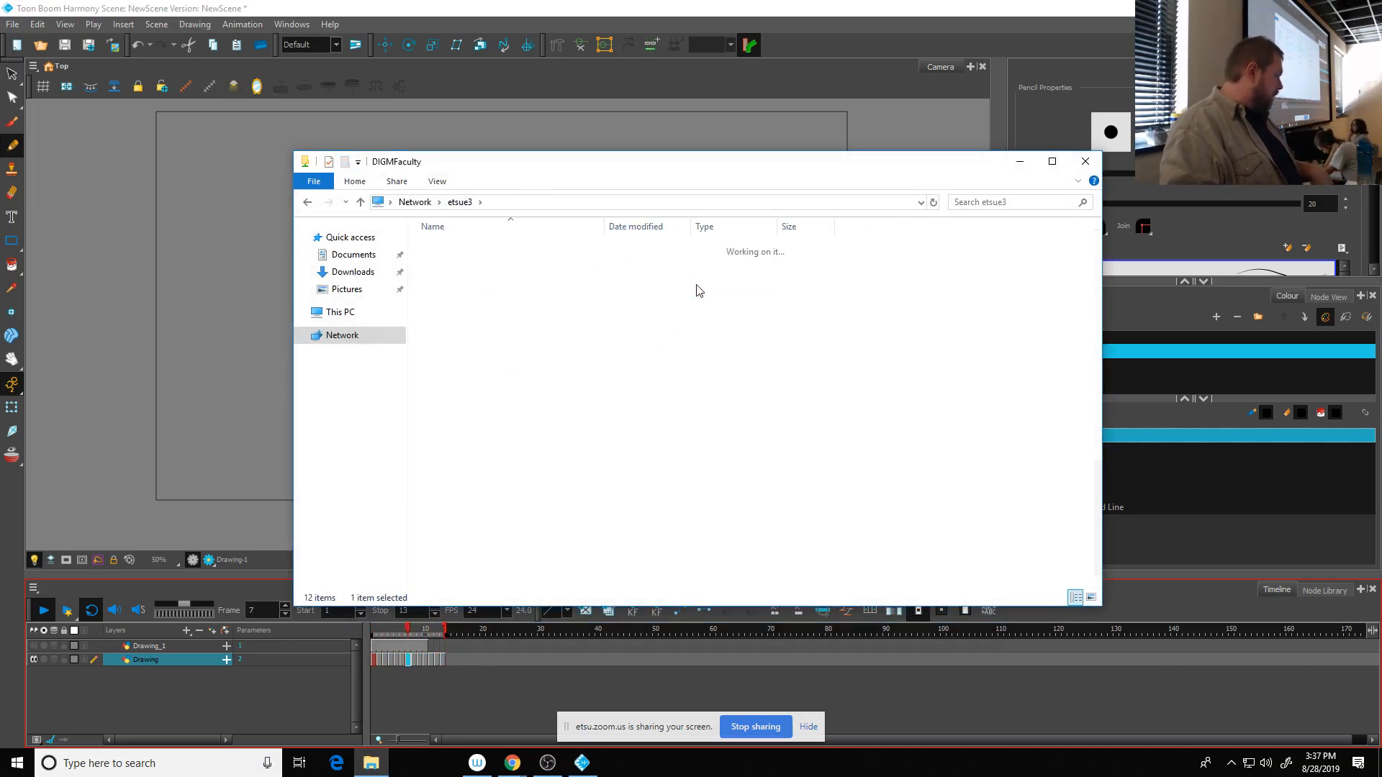
{"action": "double_click", "coordinate": [459, 430]}
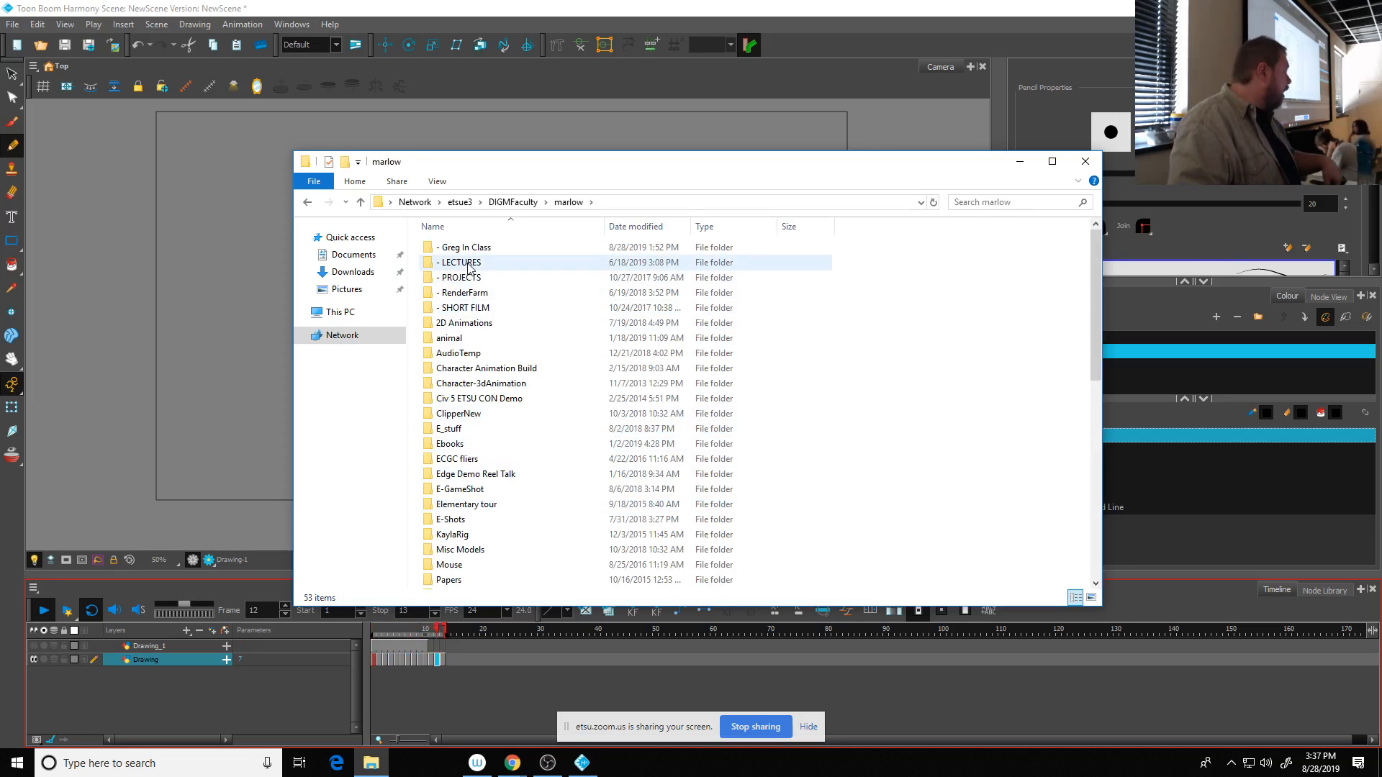
{"action": "double_click", "coordinate": [467, 263]}
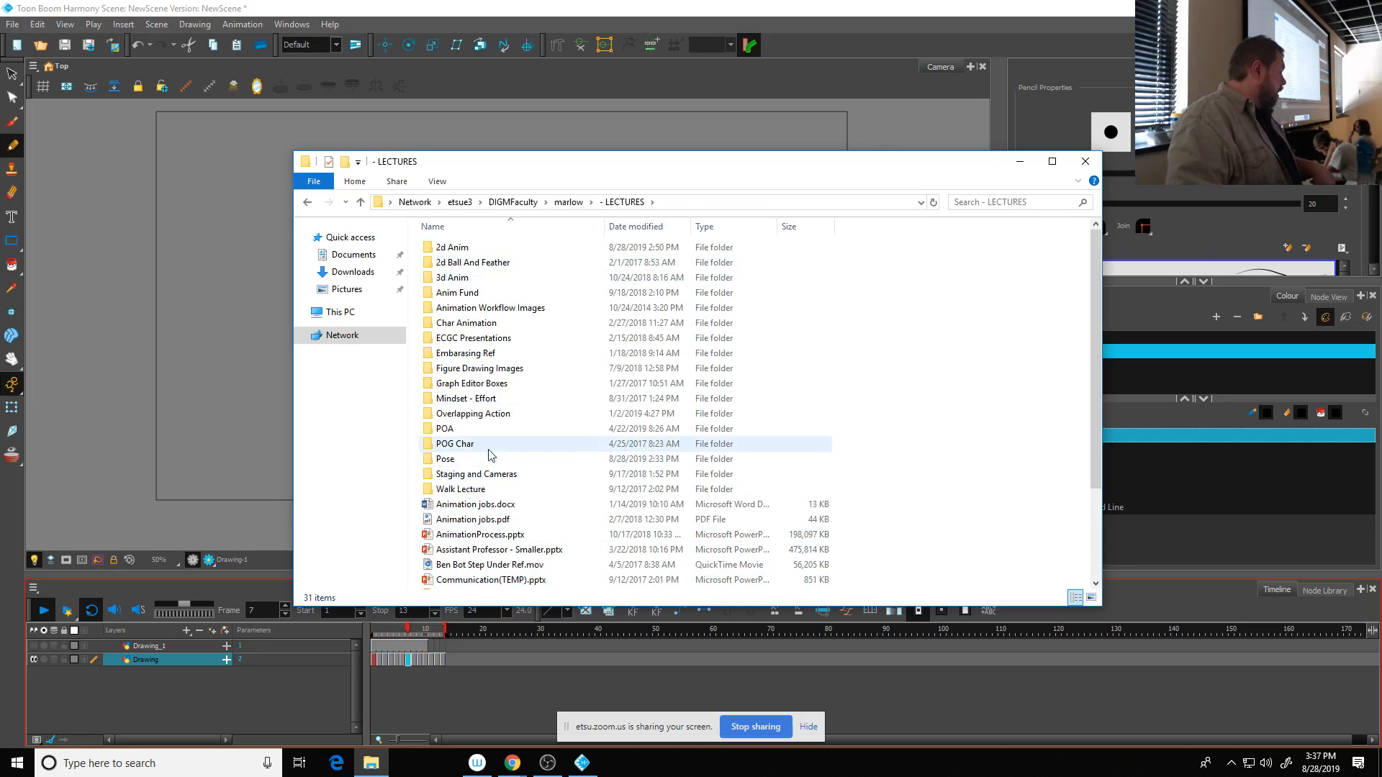
{"action": "double_click", "coordinate": [454, 248]}
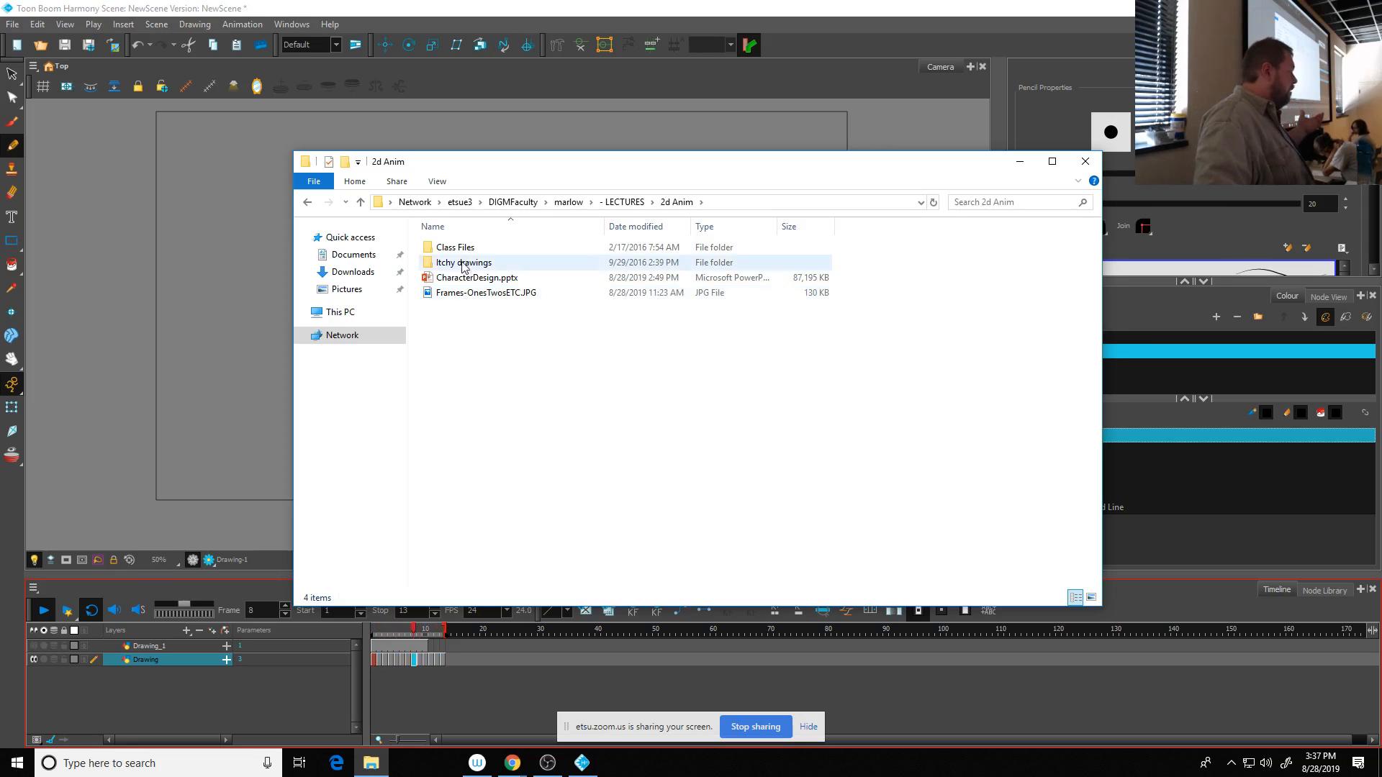
{"action": "left_click", "coordinate": [451, 18]}
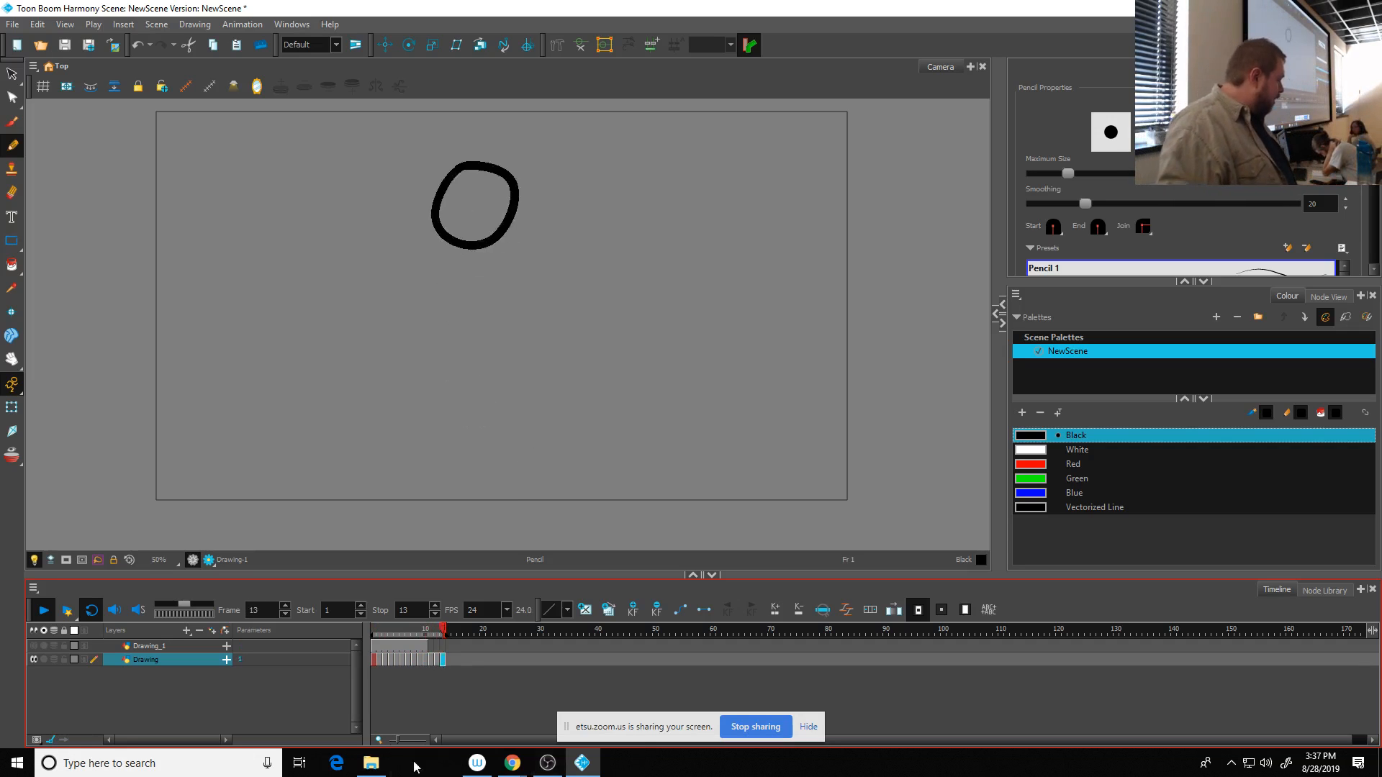
- Open Frames-OnesTwosETC.JPG from the 2d Anim folder in Photos and maximize it to examine the frame-rate and ones, twos, threes chart
{"action": "left_click", "coordinate": [377, 767]}
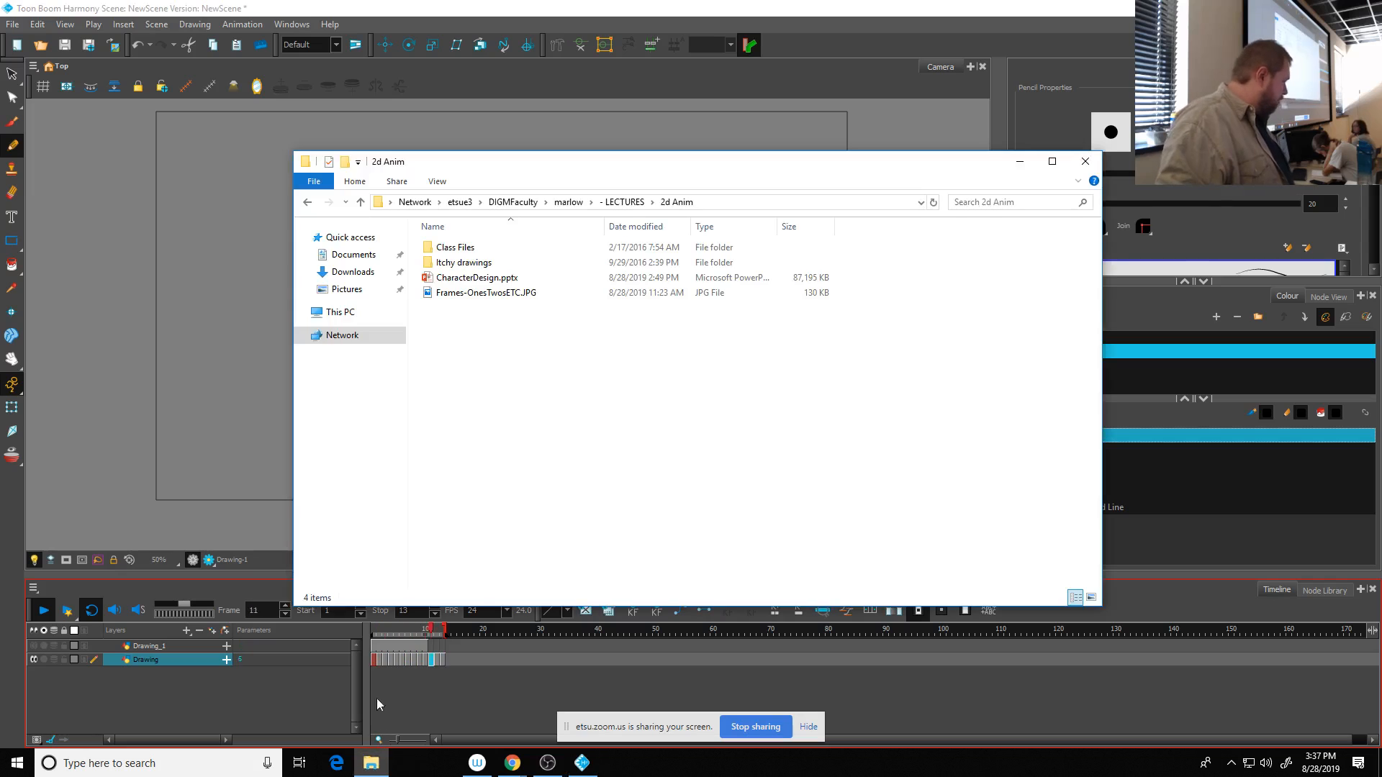
{"action": "double_click", "coordinate": [472, 297]}
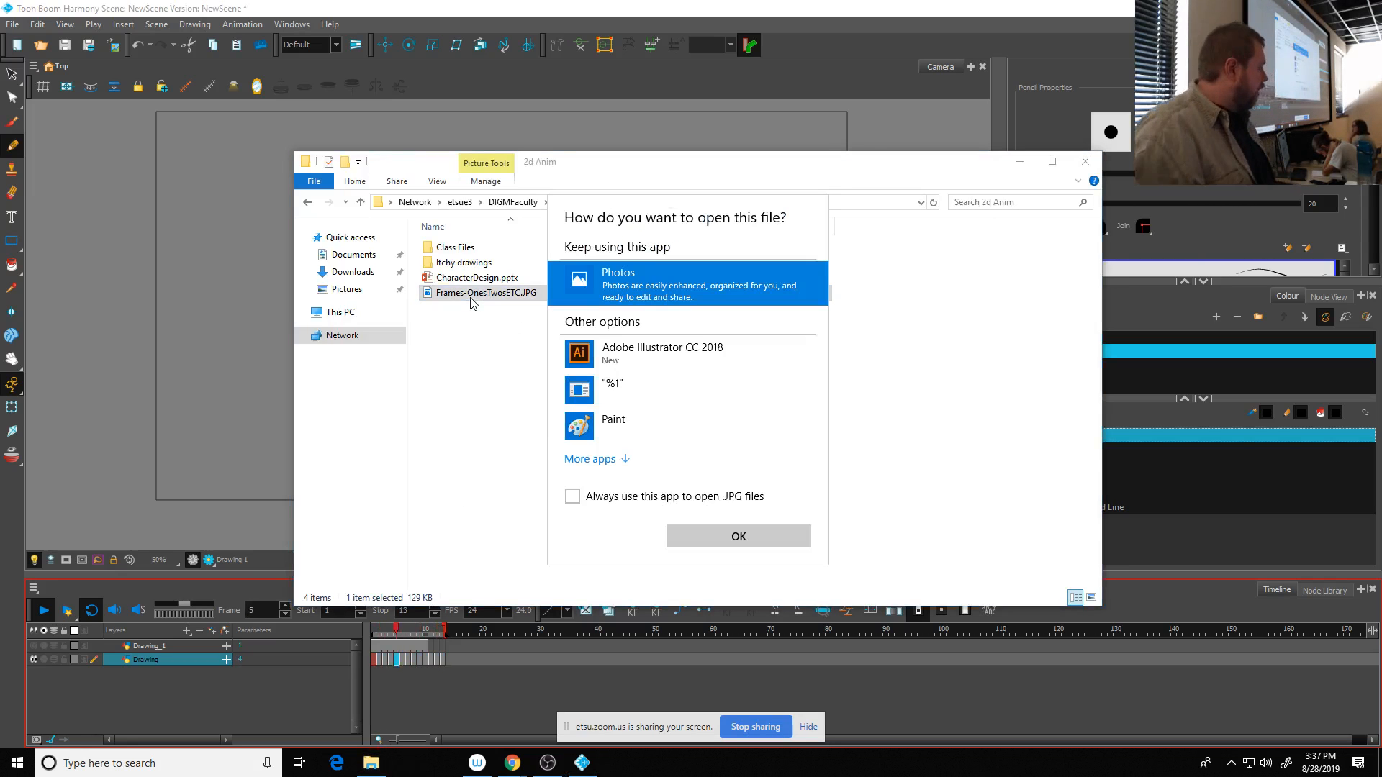
{"action": "left_click", "coordinate": [727, 536]}
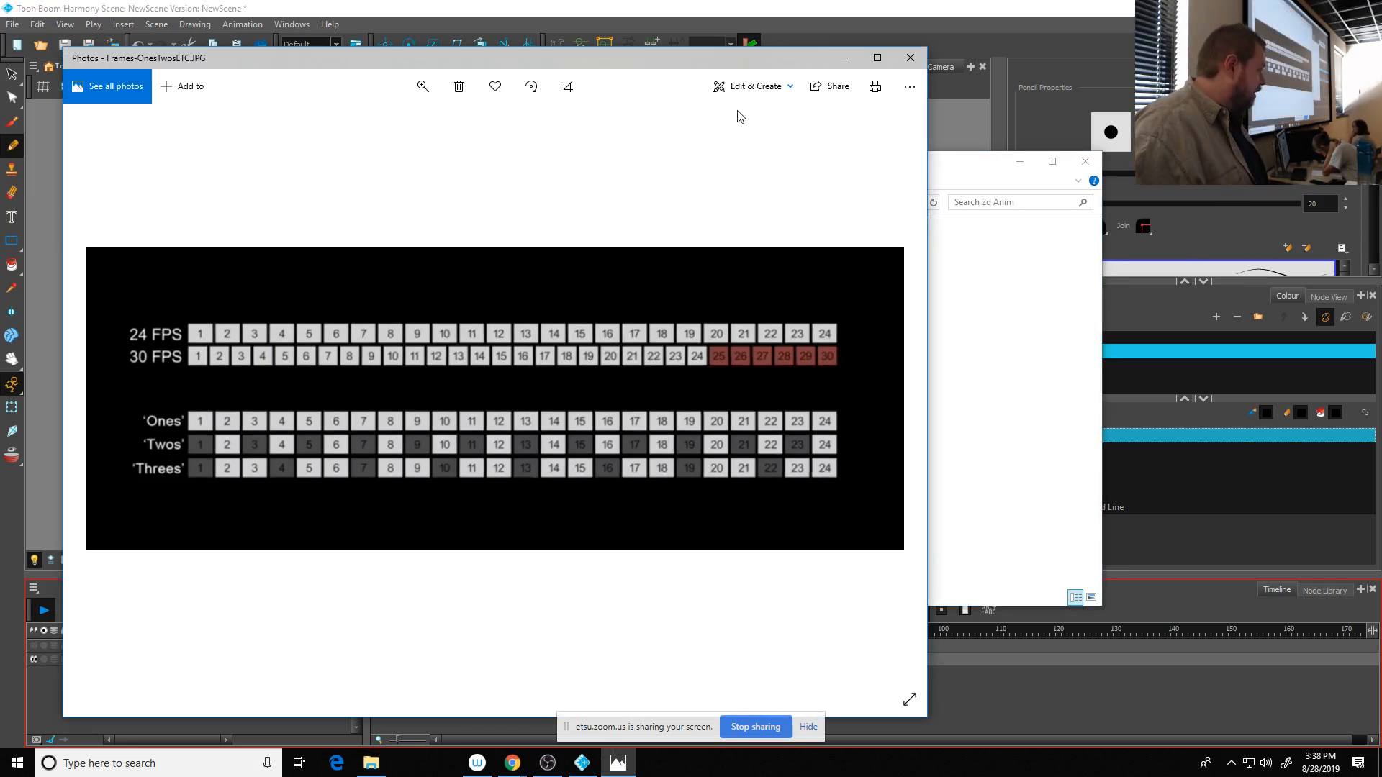
{"action": "left_click", "coordinate": [877, 58]}
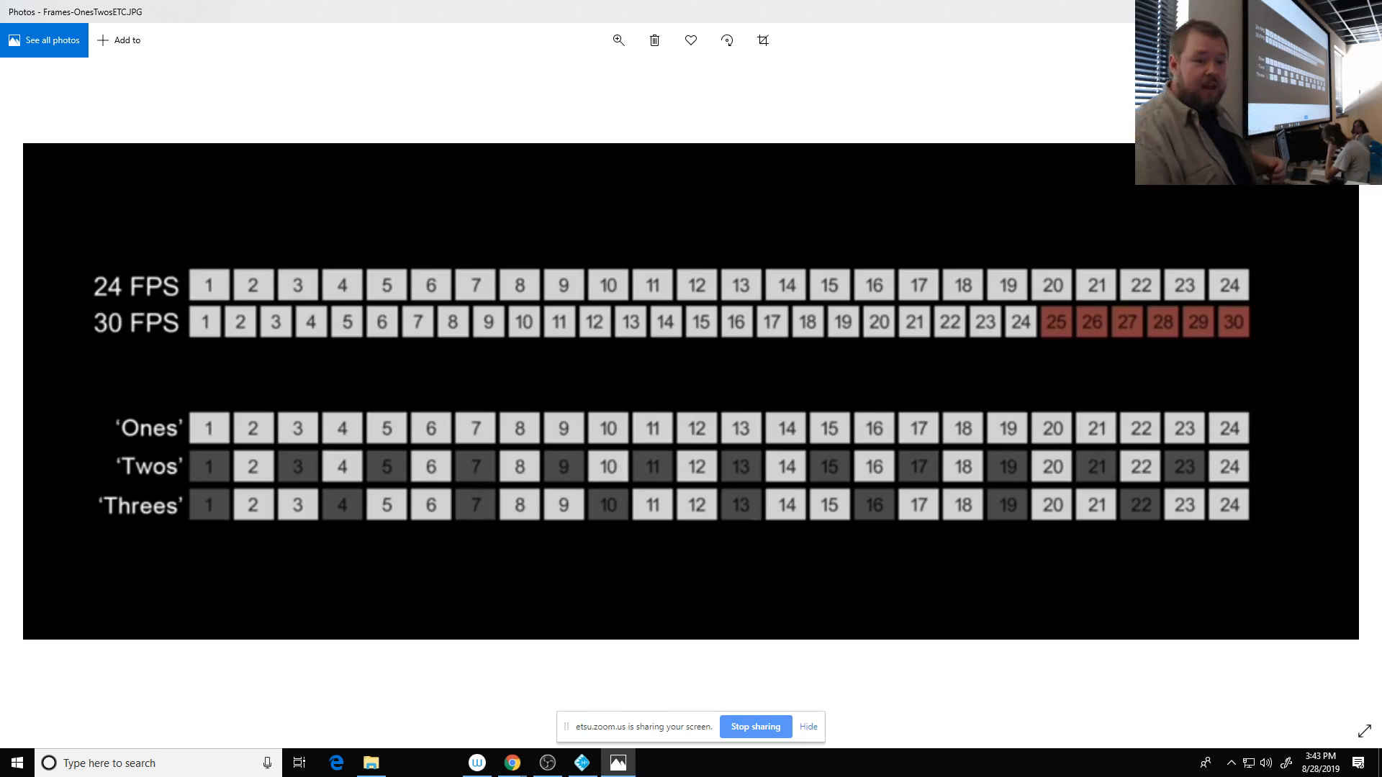
- Switch back to Toon Boom Harmony, stop the looping playback, and select the Drawing layer's cell at frame 2
{"action": "key", "text": "alt+Tab"}
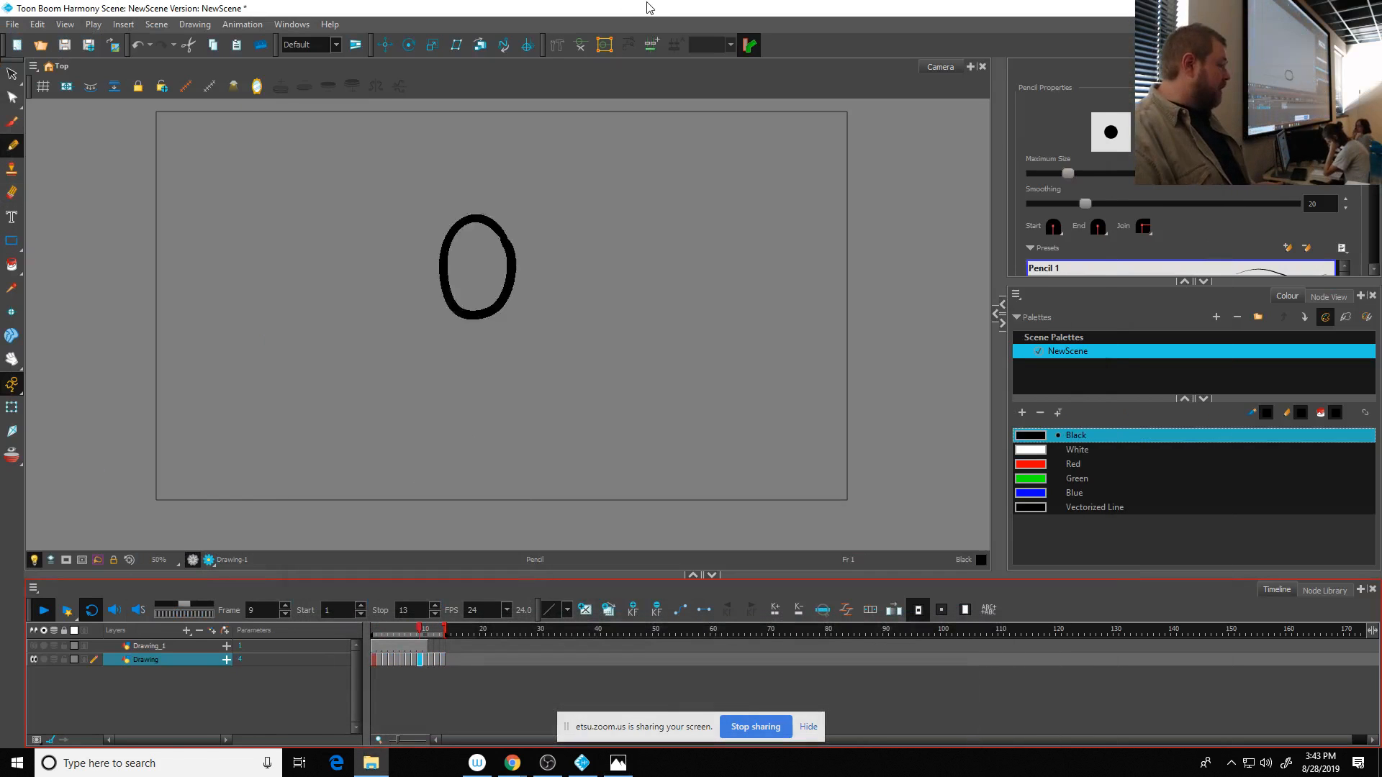
{"action": "left_click", "coordinate": [648, 7]}
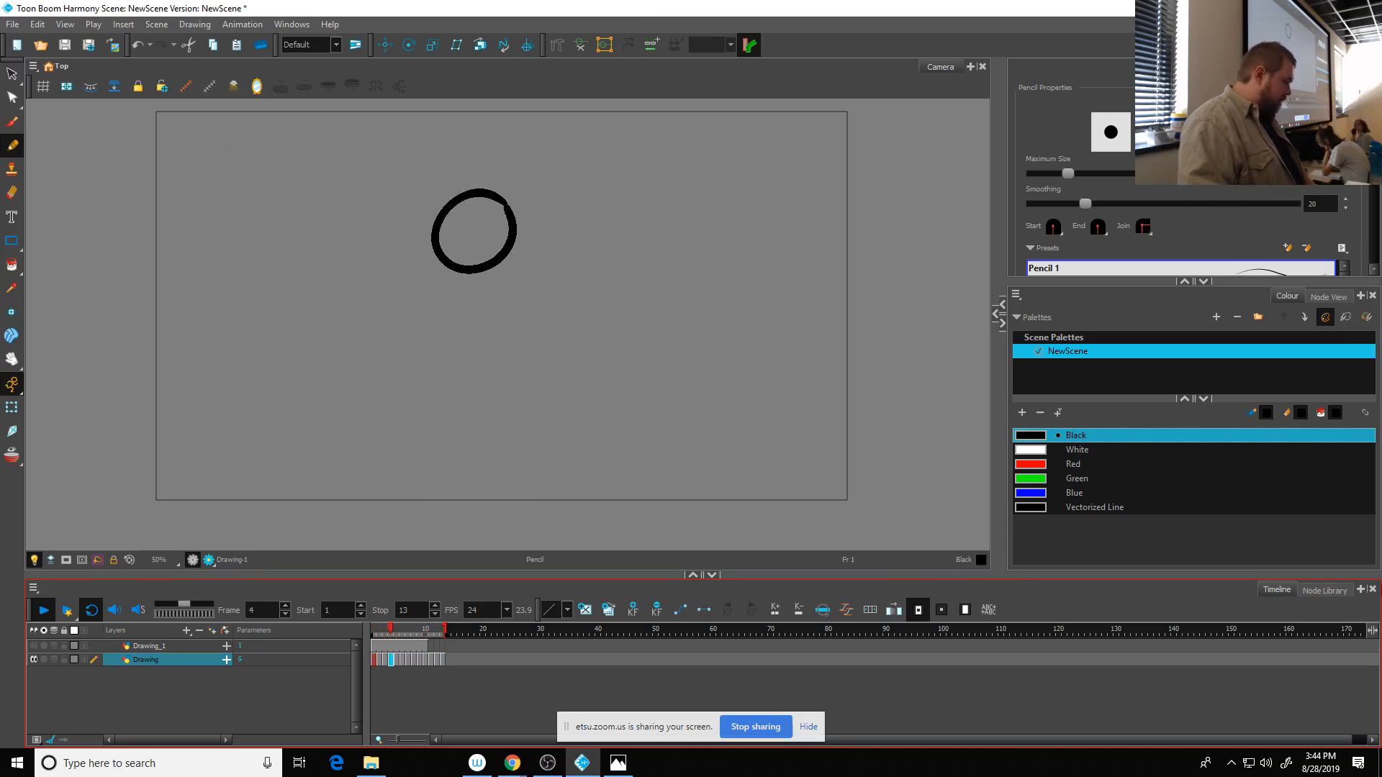
{"action": "left_click", "coordinate": [43, 610]}
{"action": "left_click", "coordinate": [377, 662]}
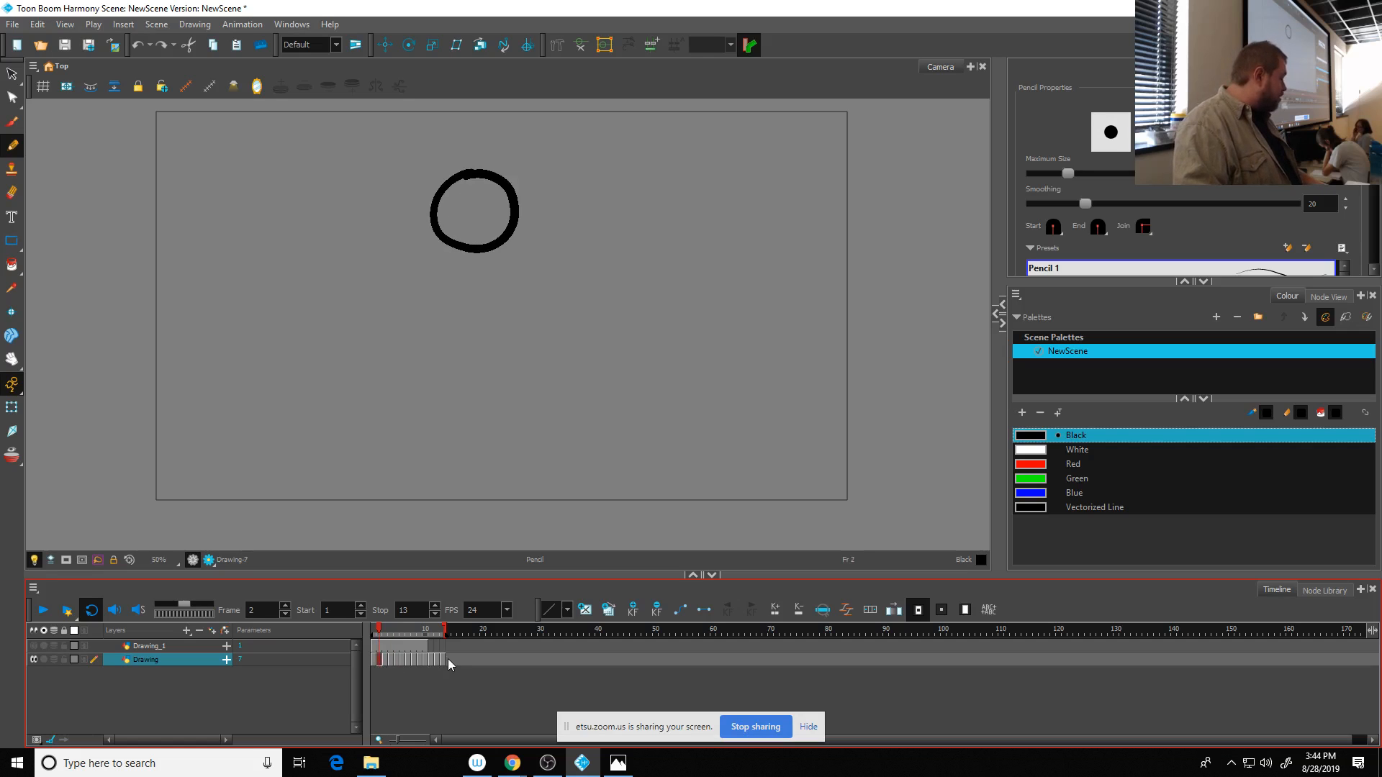
- Extend the stop frame to 21 and shift the Drawing layer's cells one frame later, first from frame 2, then from frame 4
{"action": "left_click_drag", "start_coordinate": [443, 631], "coordinate": [493, 631]}
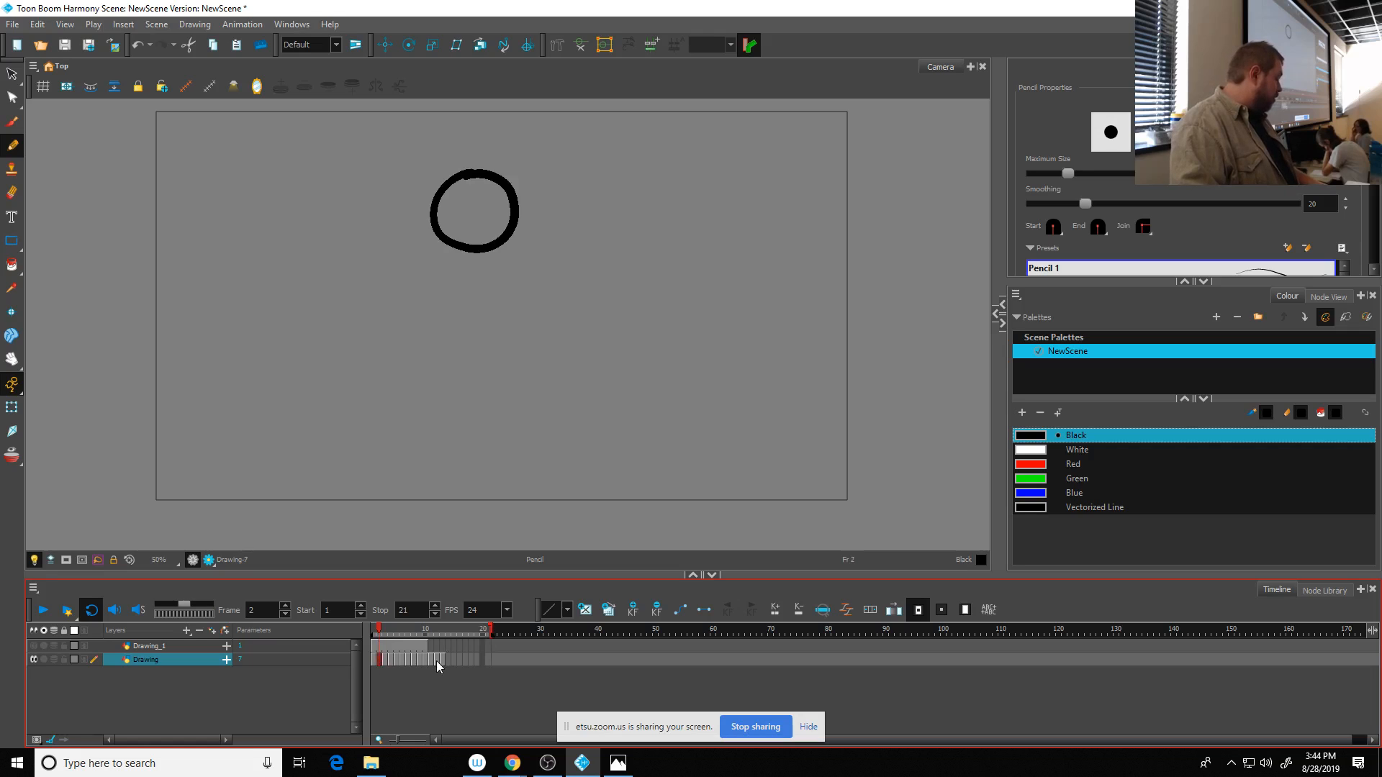
{"action": "mouse_move", "coordinate": [442, 661]}
{"action": "left_mouse_down"}
{"action": "mouse_move", "coordinate": [393, 666]}
{"action": "mouse_move", "coordinate": [405, 661]}
{"action": "left_mouse_up"}
{"action": "left_click", "coordinate": [391, 664]}
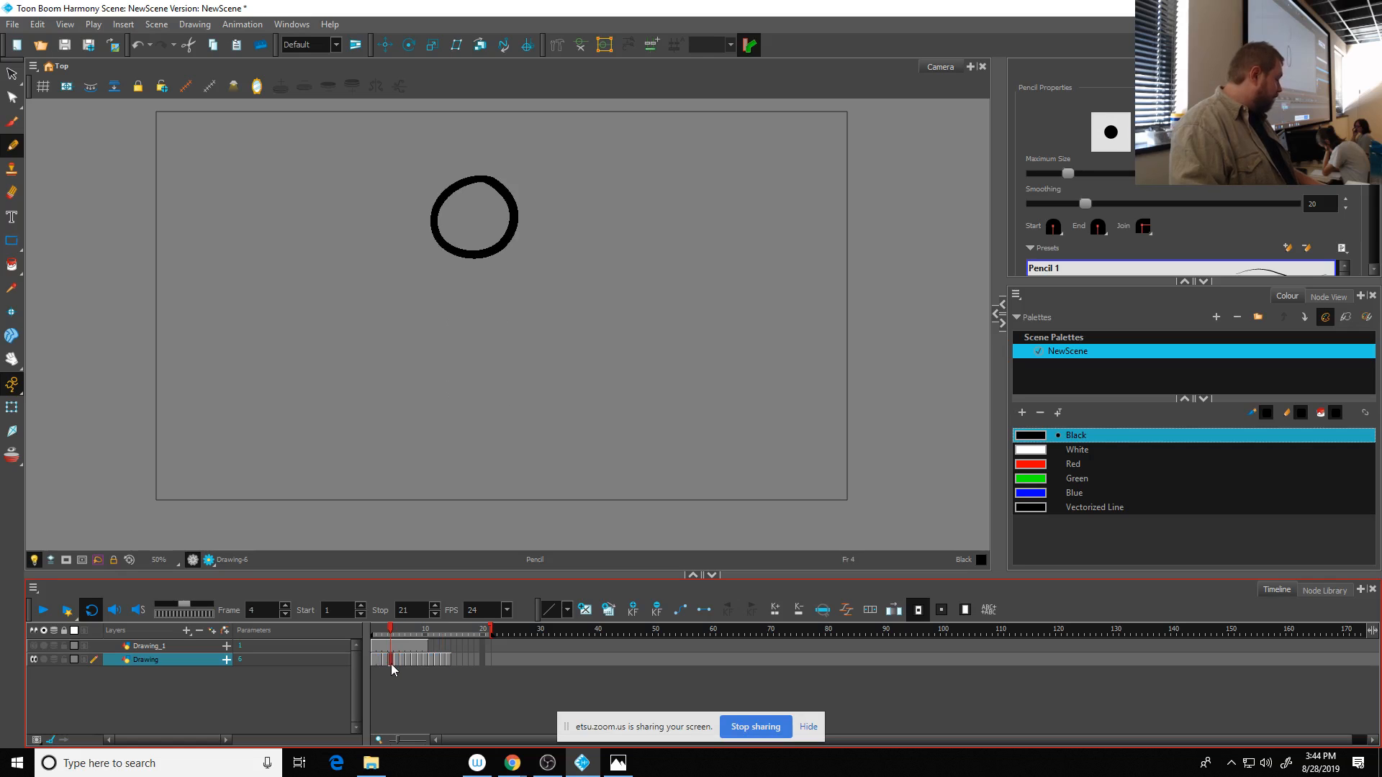
{"action": "left_click", "coordinate": [446, 662], "text": "shift"}
{"action": "left_click_drag", "start_coordinate": [424, 662], "coordinate": [424, 663]}
- Hold the next drawings for two frames by shifting the cells from frames 6 and 8 onward, and play the bounce
{"action": "left_click", "coordinate": [403, 660]}
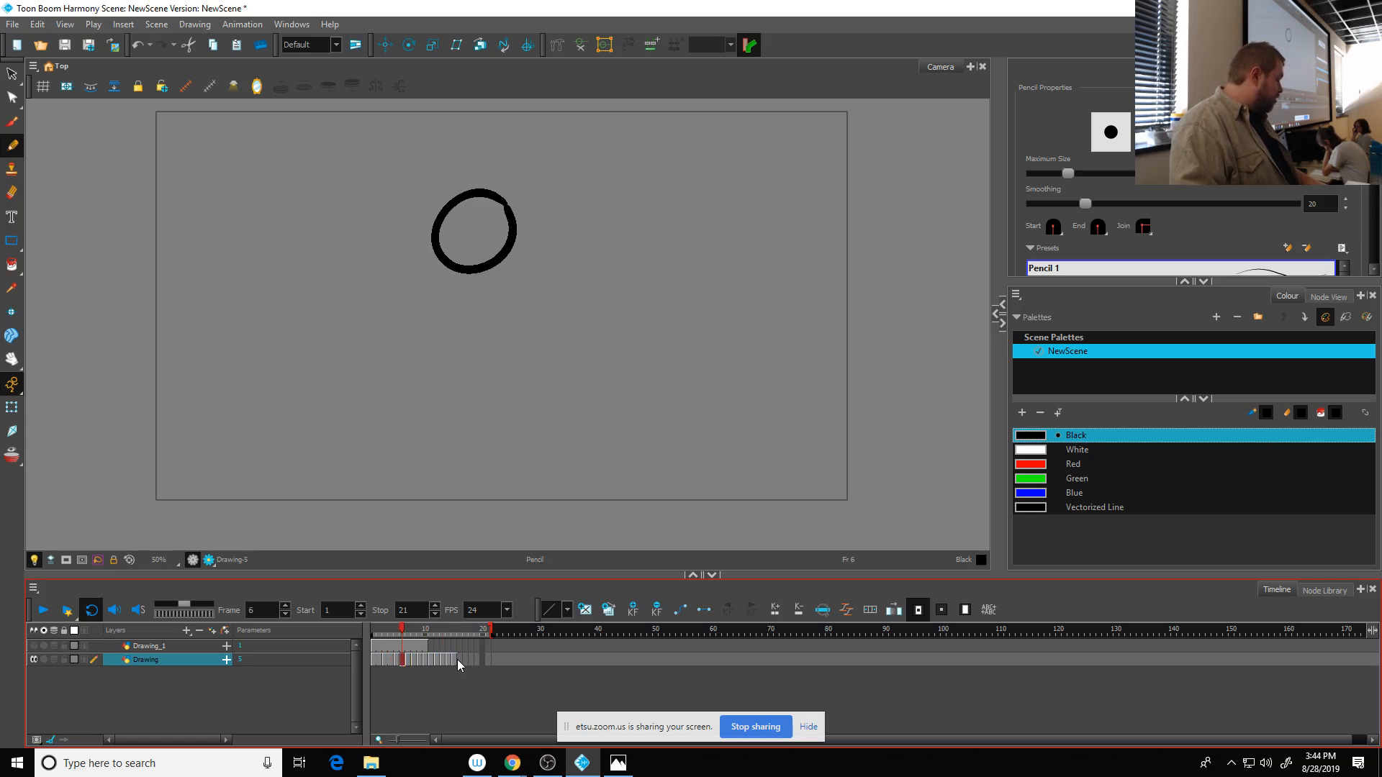
{"action": "left_click_drag", "start_coordinate": [434, 661], "coordinate": [435, 661]}
{"action": "left_click", "coordinate": [413, 663]}
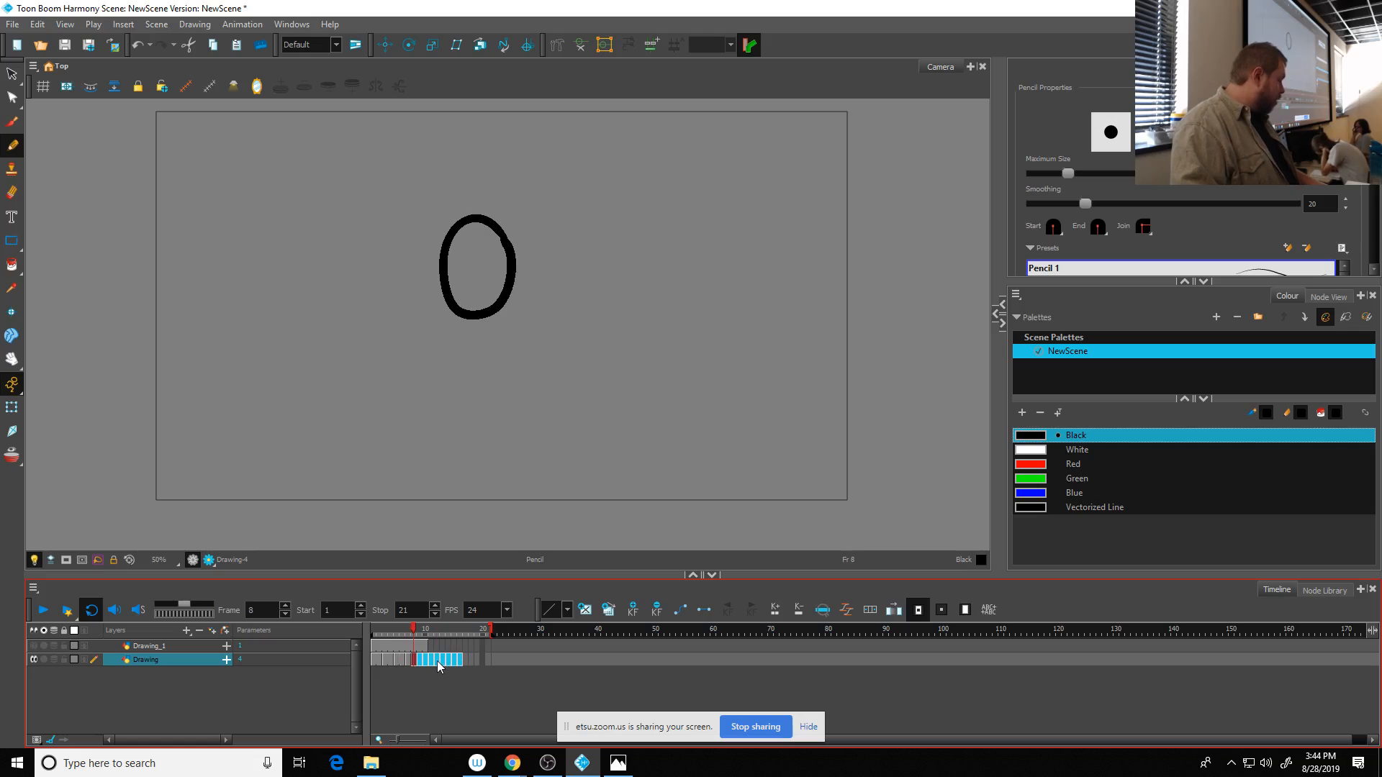
{"action": "left_click_drag", "start_coordinate": [442, 661], "coordinate": [315, 634]}
{"action": "left_click", "coordinate": [43, 610]}
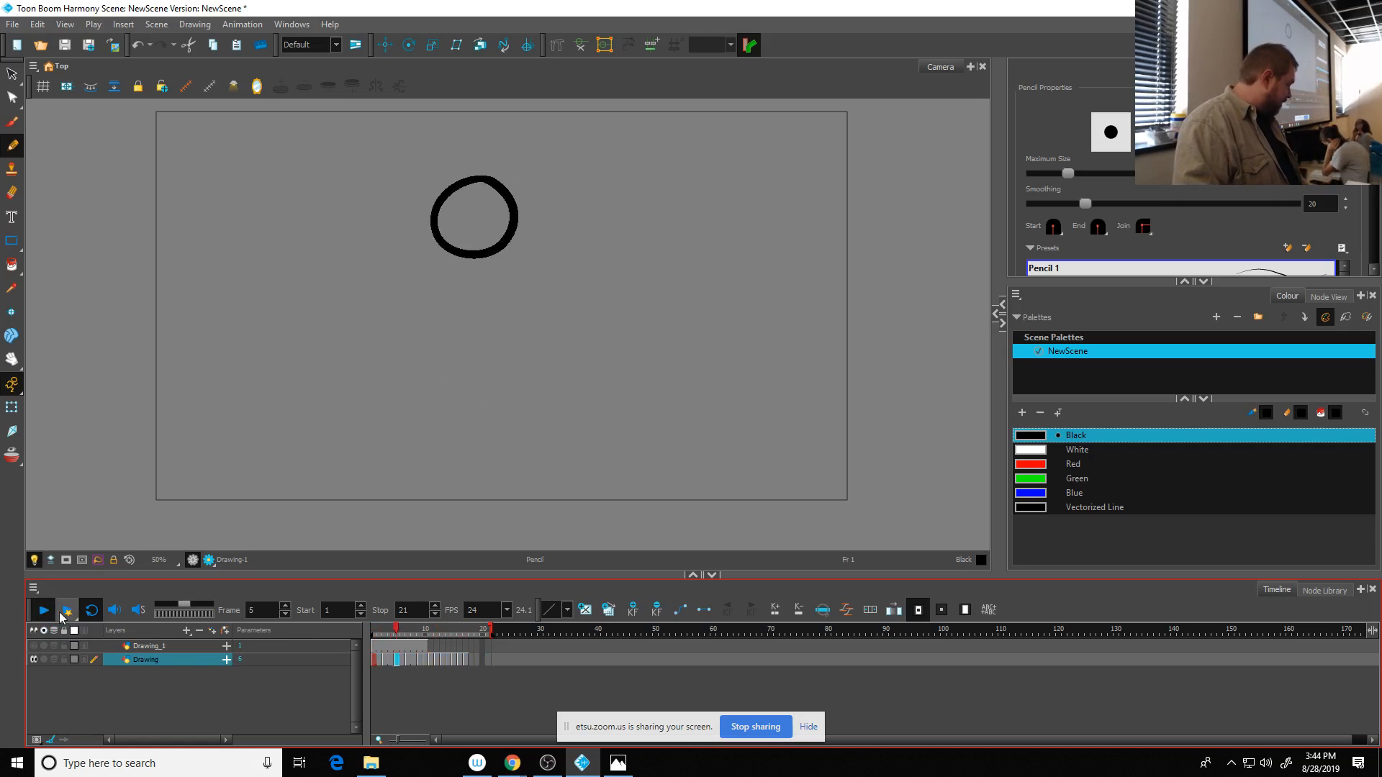
- Shift the Drawing layer's later cells through frame 14 to continue the timing on twos, and extend the stop frame to 26
{"action": "left_click", "coordinate": [465, 661], "text": "shift"}
{"action": "left_click_drag", "start_coordinate": [465, 661], "coordinate": [477, 664]}
{"action": "left_click", "coordinate": [440, 663]}
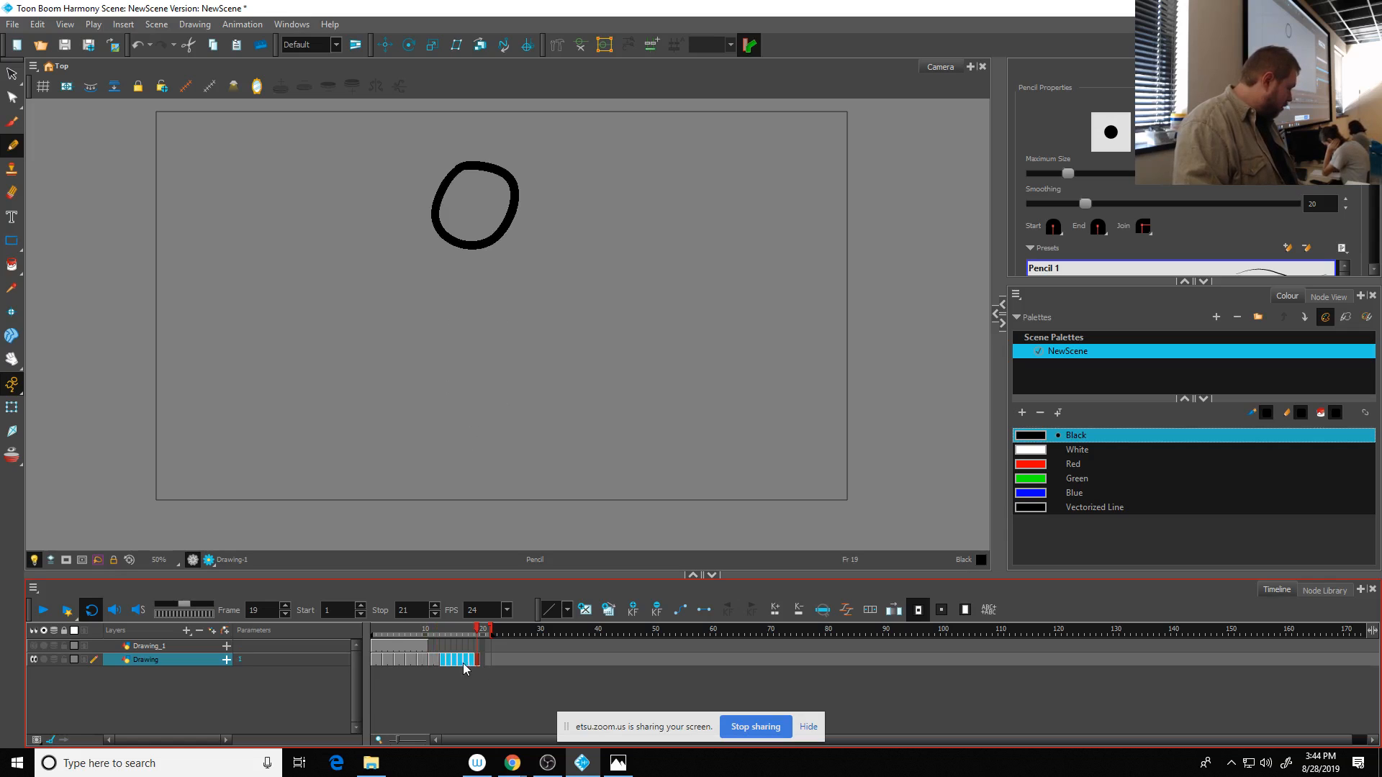
{"action": "left_click", "coordinate": [449, 662]}
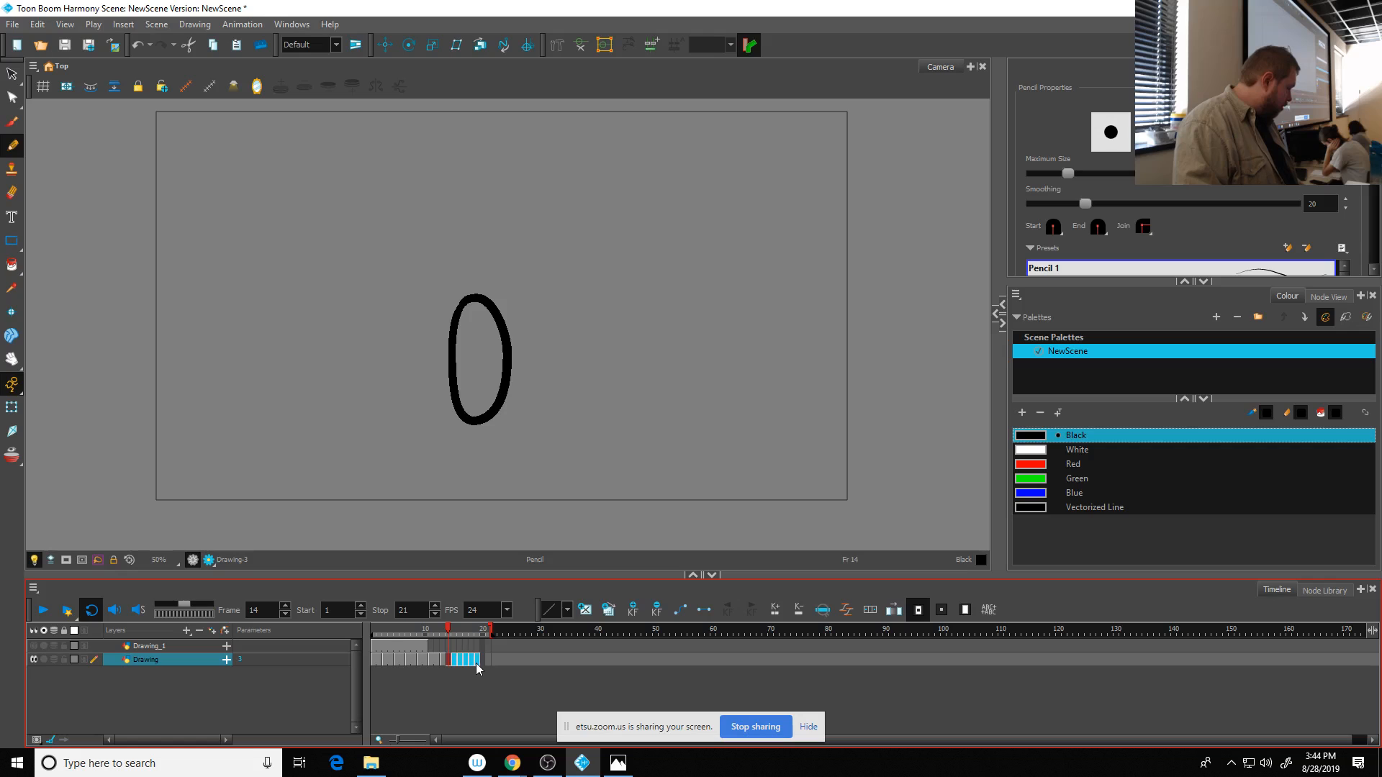
{"action": "left_click_drag", "start_coordinate": [480, 663], "coordinate": [519, 629]}
{"action": "left_click", "coordinate": [480, 662]}
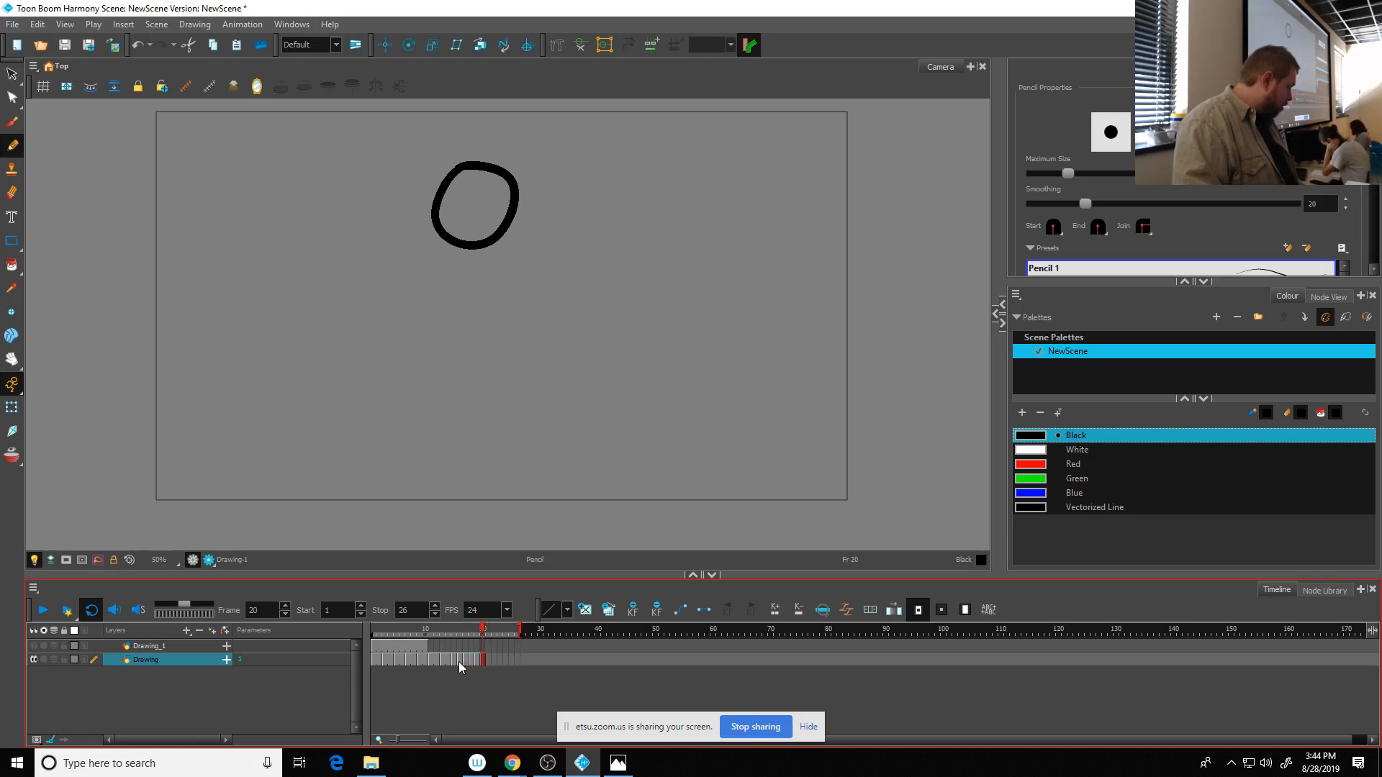
- Shift the Drawing layer's remaining cells from frame 18 onward so each drawing is held for two frames
{"action": "left_click_drag", "start_coordinate": [460, 662], "coordinate": [488, 659]}
{"action": "left_click", "coordinate": [470, 661]}
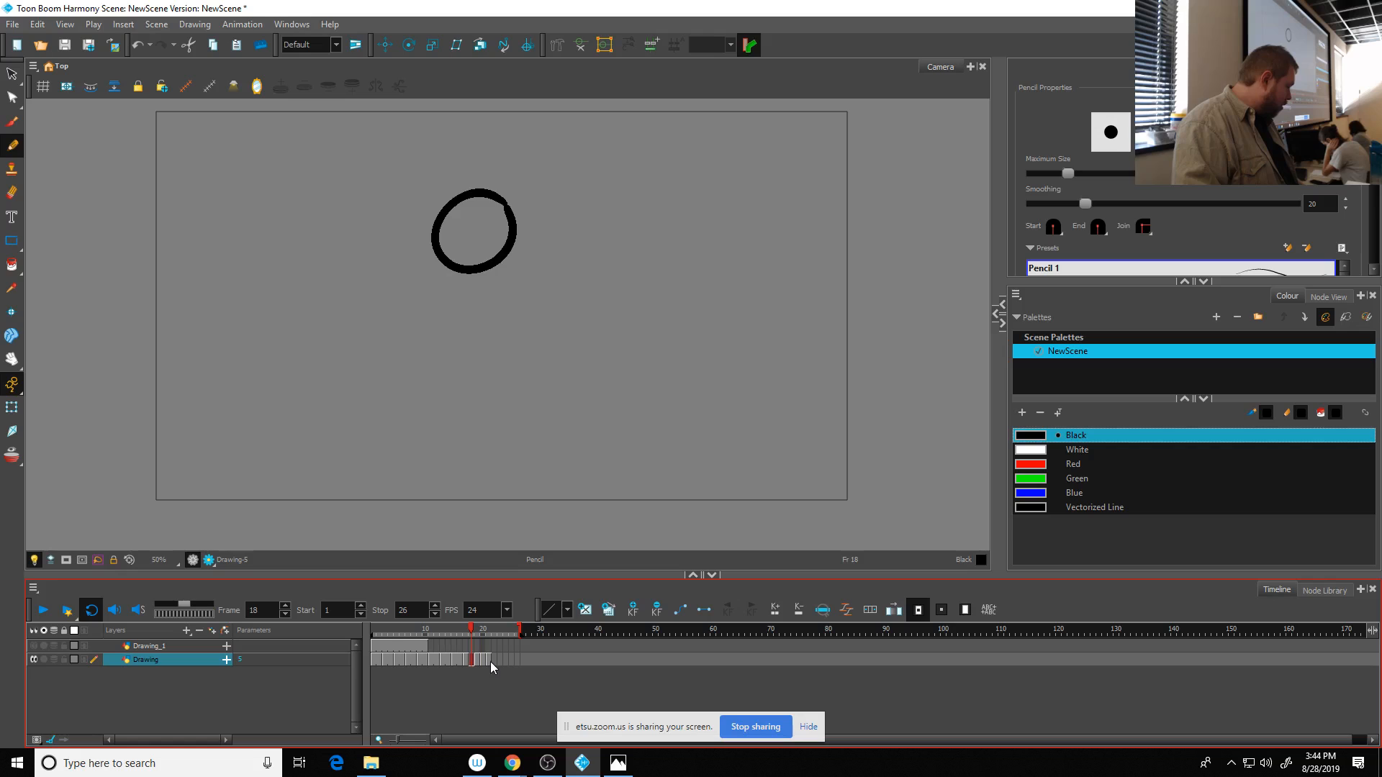
{"action": "left_click_drag", "start_coordinate": [494, 661], "coordinate": [499, 660]}
{"action": "left_click", "coordinate": [488, 662]}
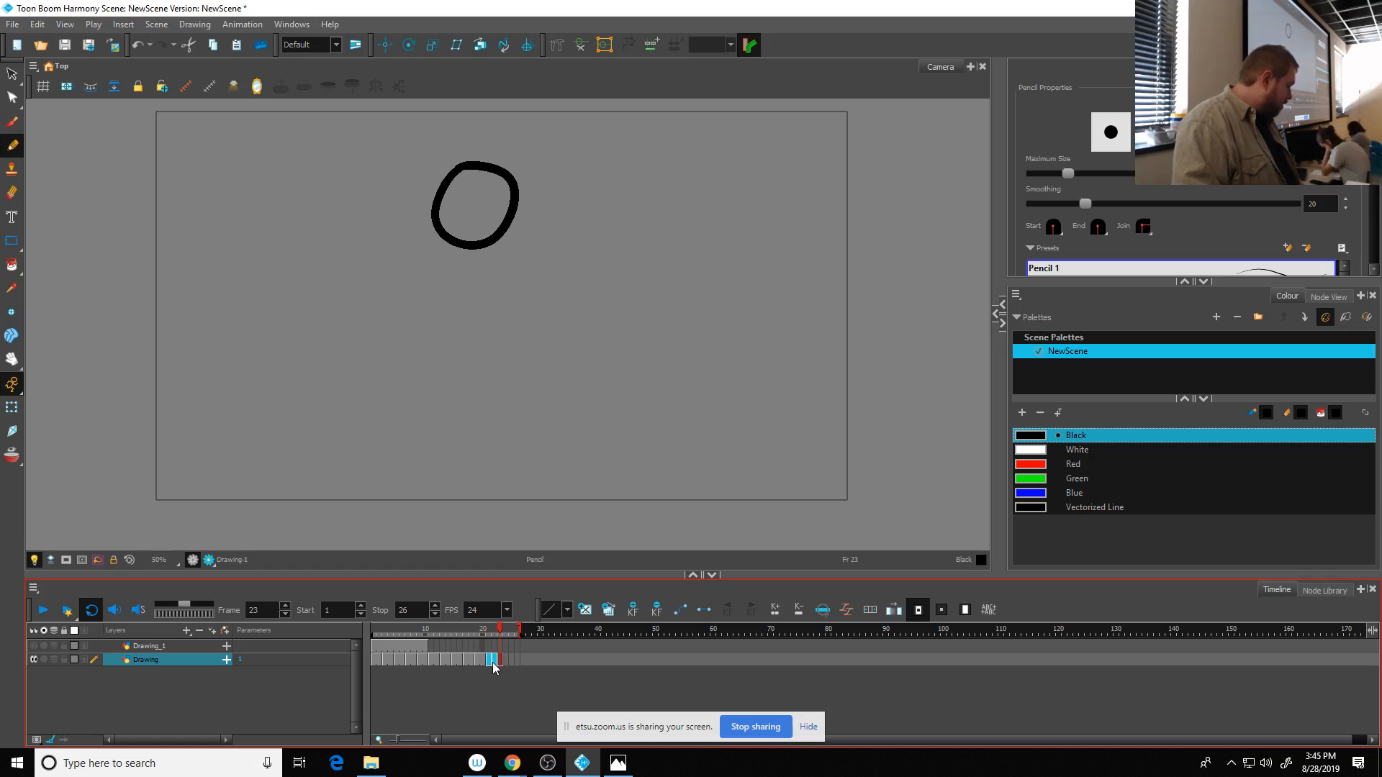
{"action": "left_click", "coordinate": [495, 660]}
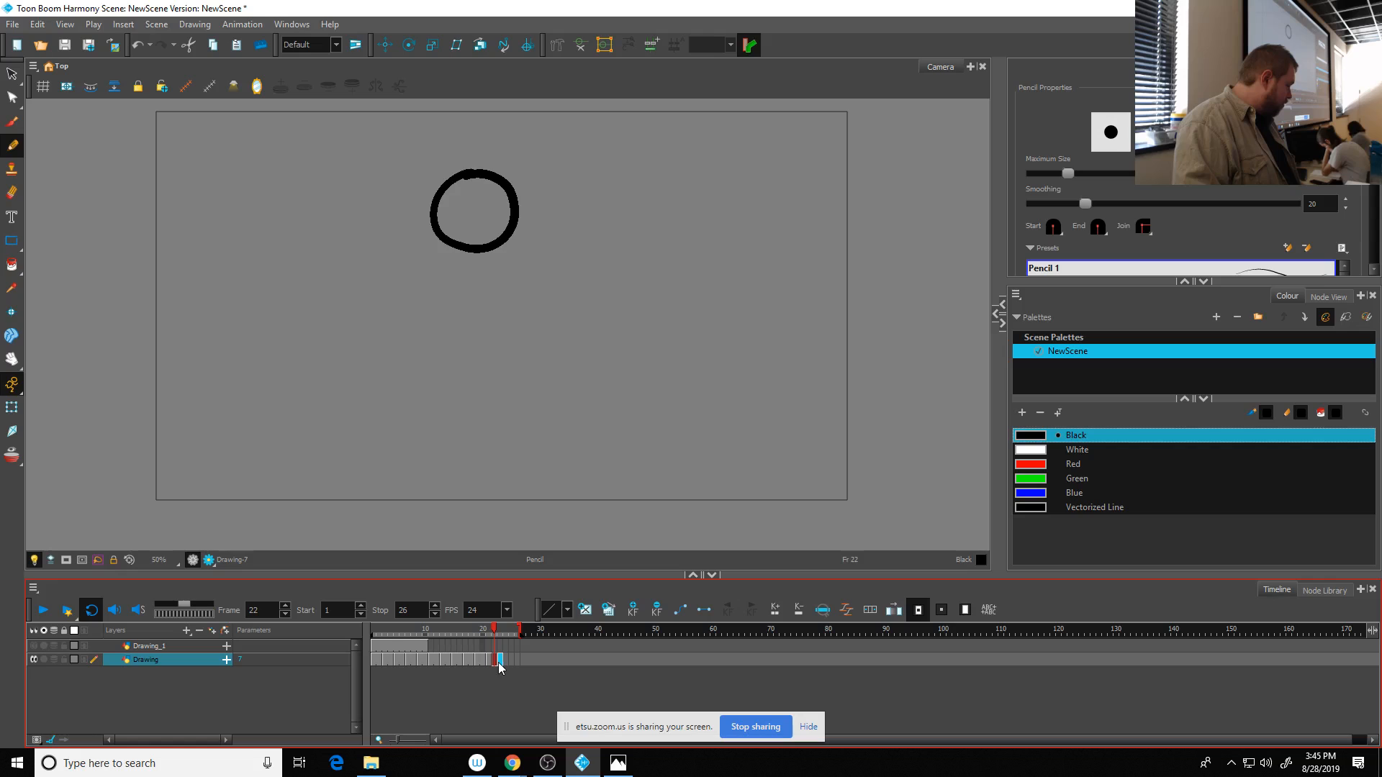
- Space the last drawings on twos up to frame 26, and play the looping bounce from frame 1
{"action": "left_click_drag", "start_coordinate": [498, 663], "coordinate": [518, 668]}
{"action": "left_click", "coordinate": [512, 662]}
{"action": "left_click", "coordinate": [507, 663]}
{"action": "left_click", "coordinate": [517, 664]}
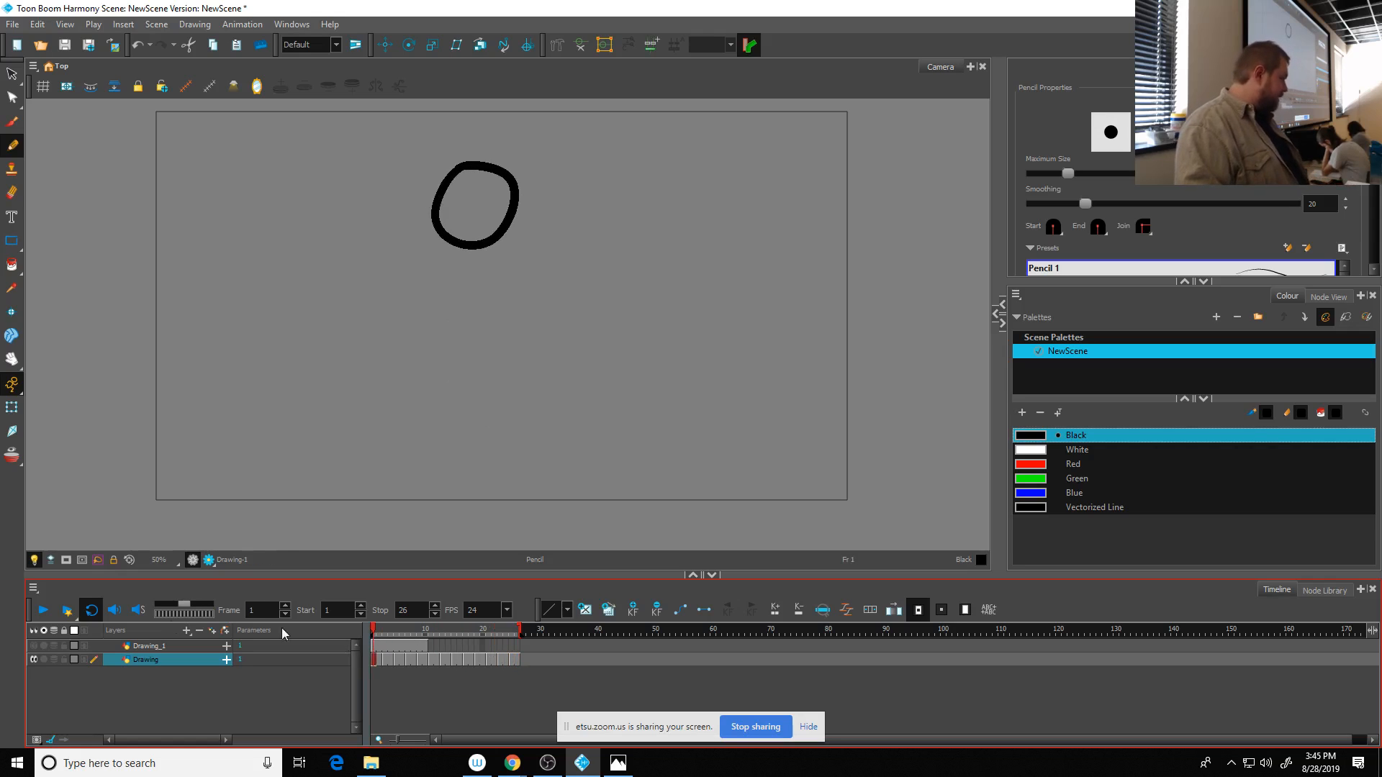
{"action": "left_click", "coordinate": [43, 611]}
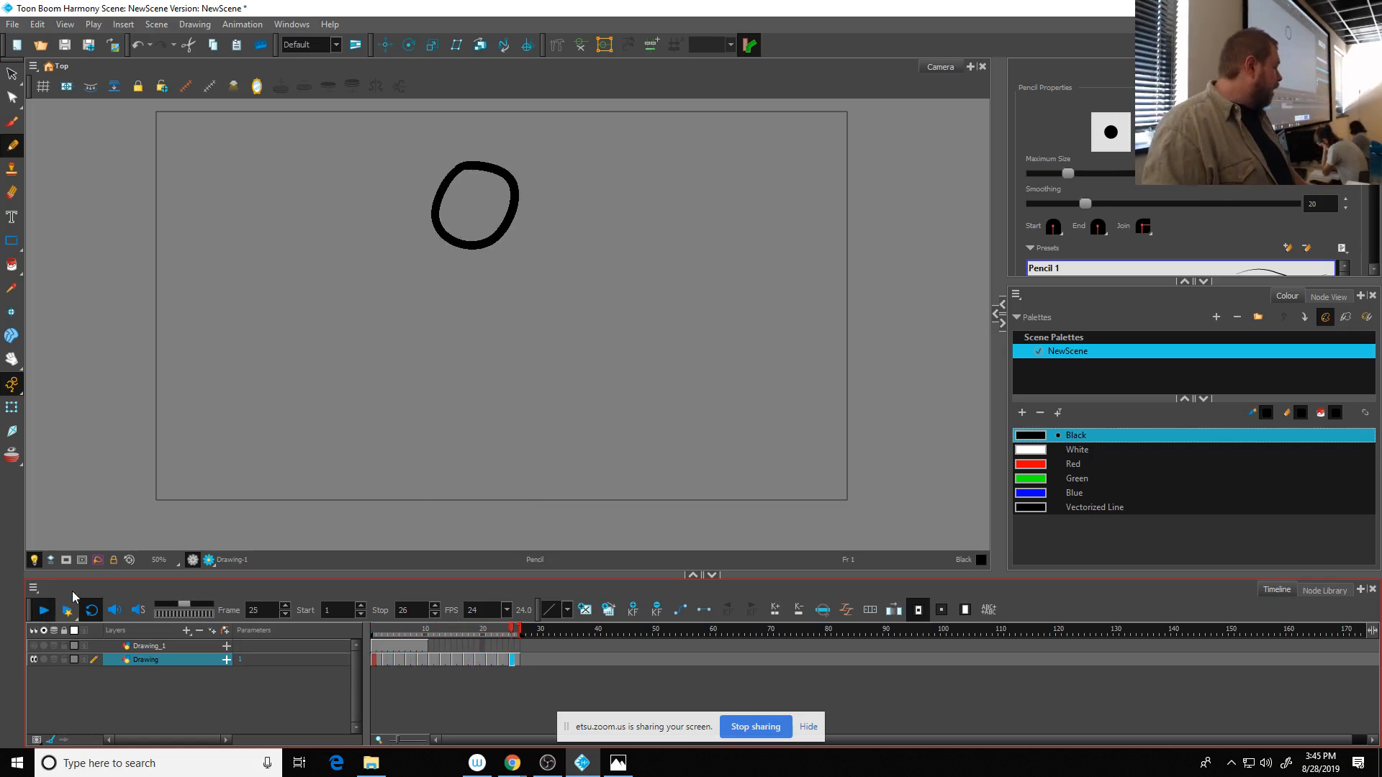
{"action": "left_click", "coordinate": [46, 611]}
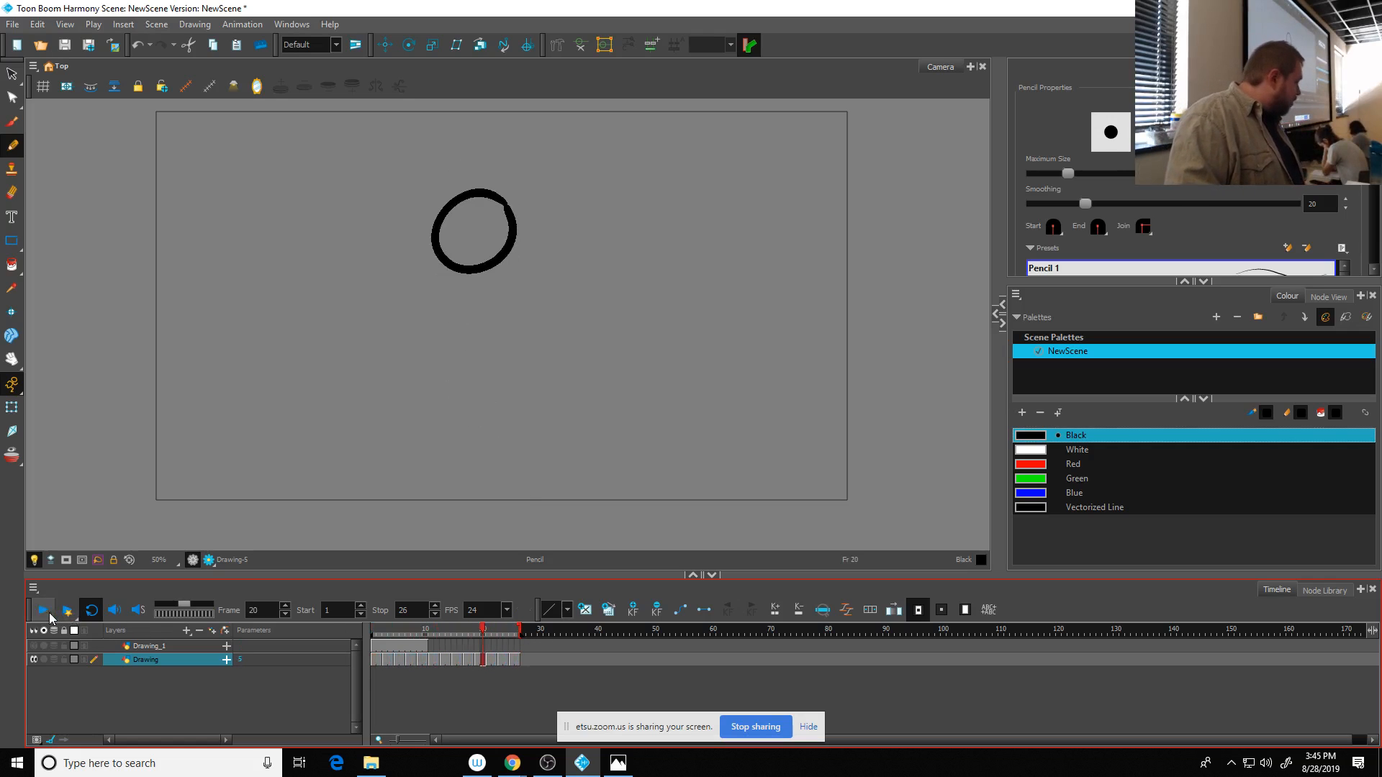
- Undo all the cell shifts that spread the Drawing layer's drawings onto twos
{"action": "key", "text": "ctrl+z"}
{"action": "key", "text": "ctrl+z"}
{"action": "key", "text": "ctrl+z"}
{"action": "key", "text": "ctrl+z"}
{"action": "key", "text": "ctrl+z"}
{"action": "key", "text": "ctrl+z"}
{"action": "key", "text": "ctrl+z"}
{"action": "key", "text": "ctrl+z"}
{"action": "key", "text": "ctrl+z"}
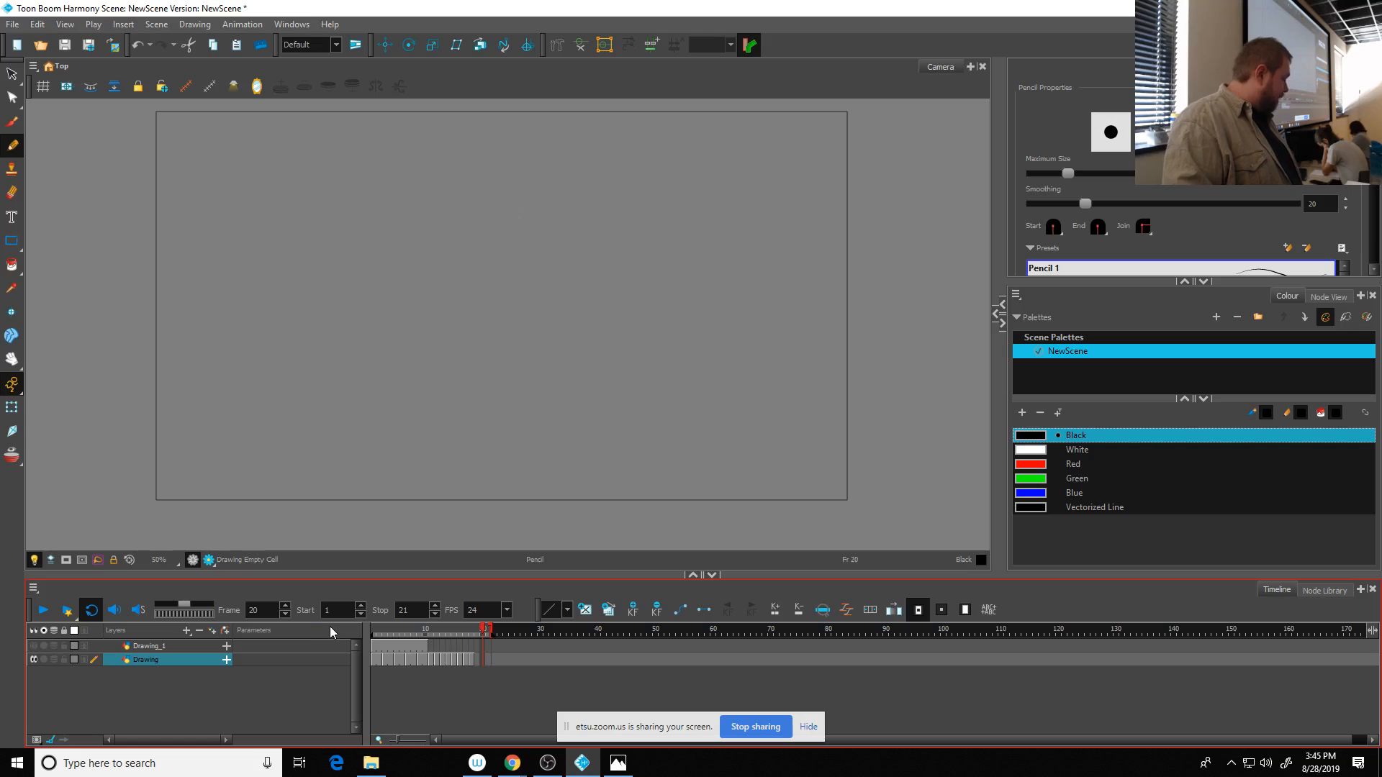
{"action": "key", "text": "ctrl+z"}
{"action": "key", "text": "ctrl+z"}
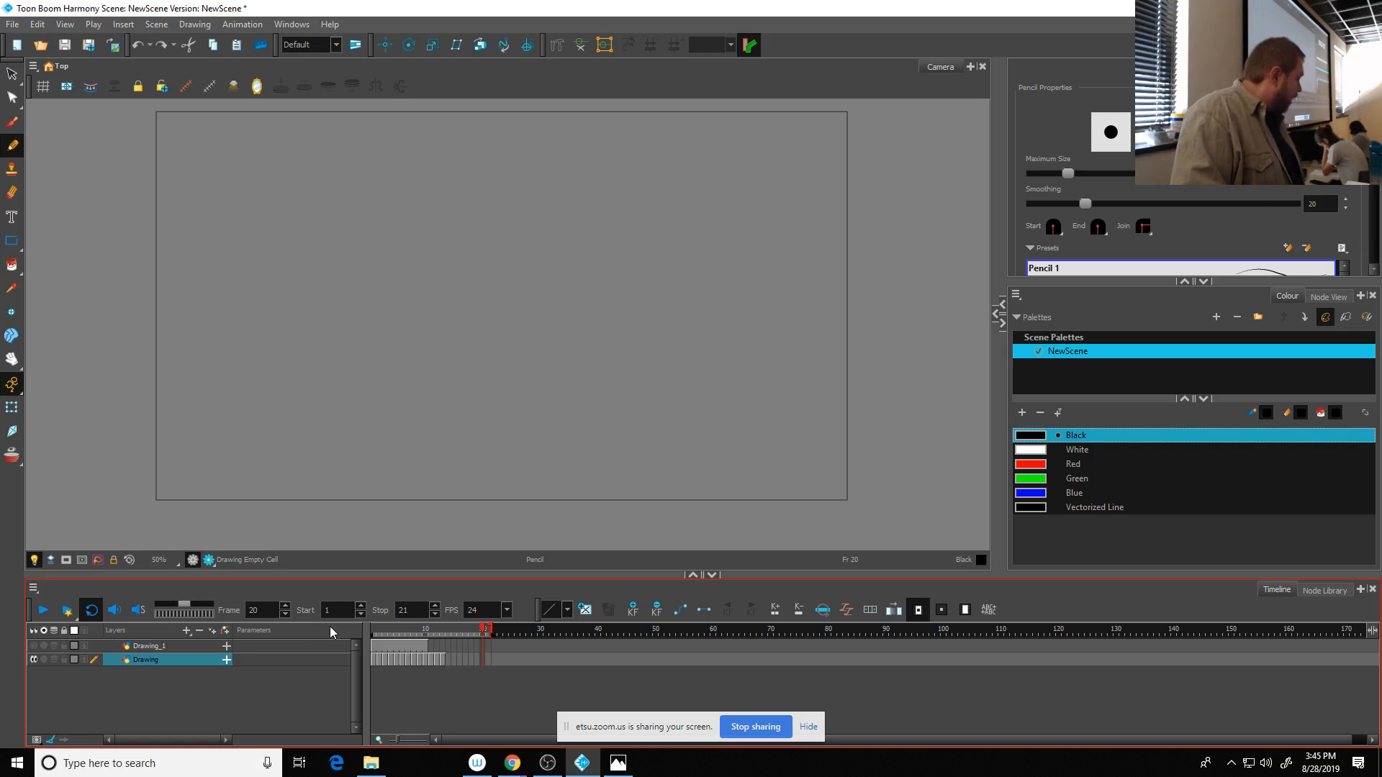
- Extend the stop frame to 80 and add a Drawing view, widened to sit beside the Camera view
{"action": "left_click_drag", "start_coordinate": [495, 631], "coordinate": [830, 633]}
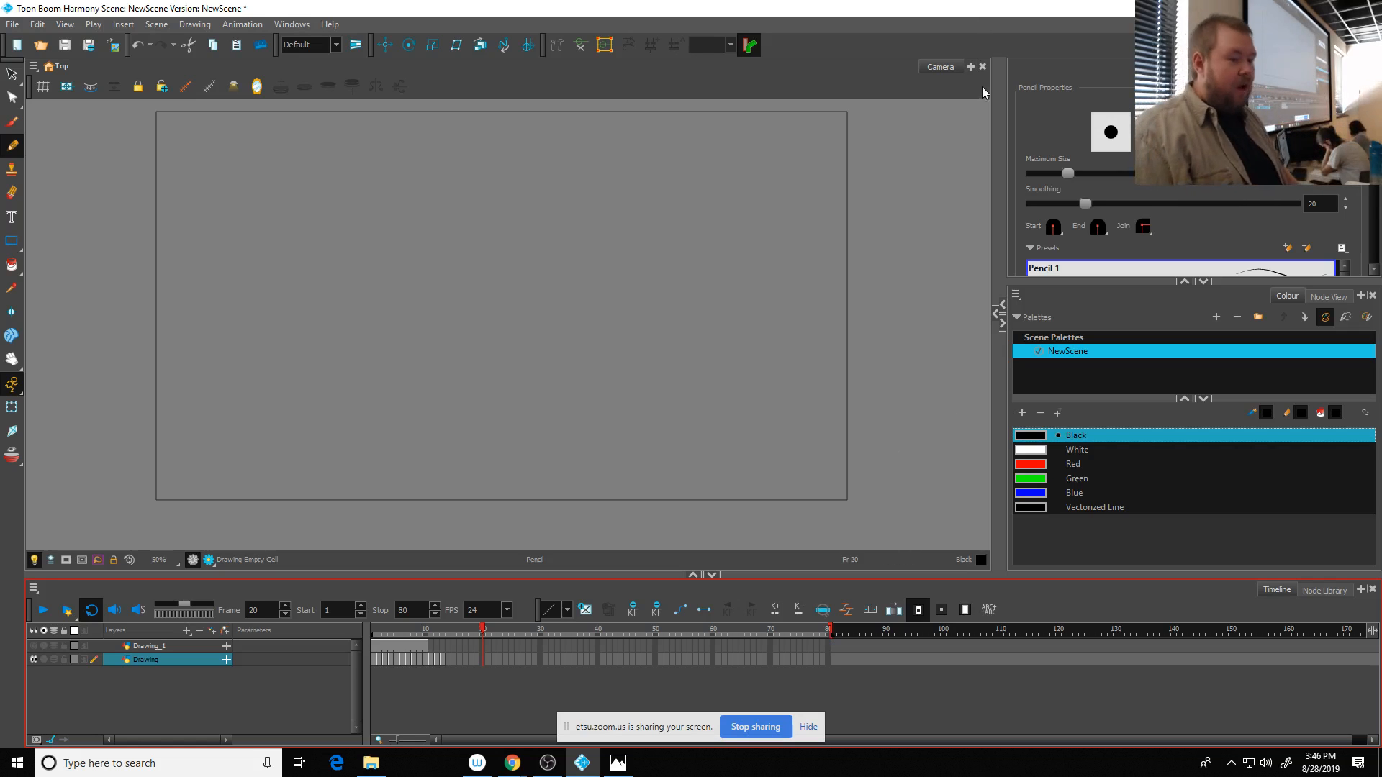
{"action": "left_click", "coordinate": [969, 70]}
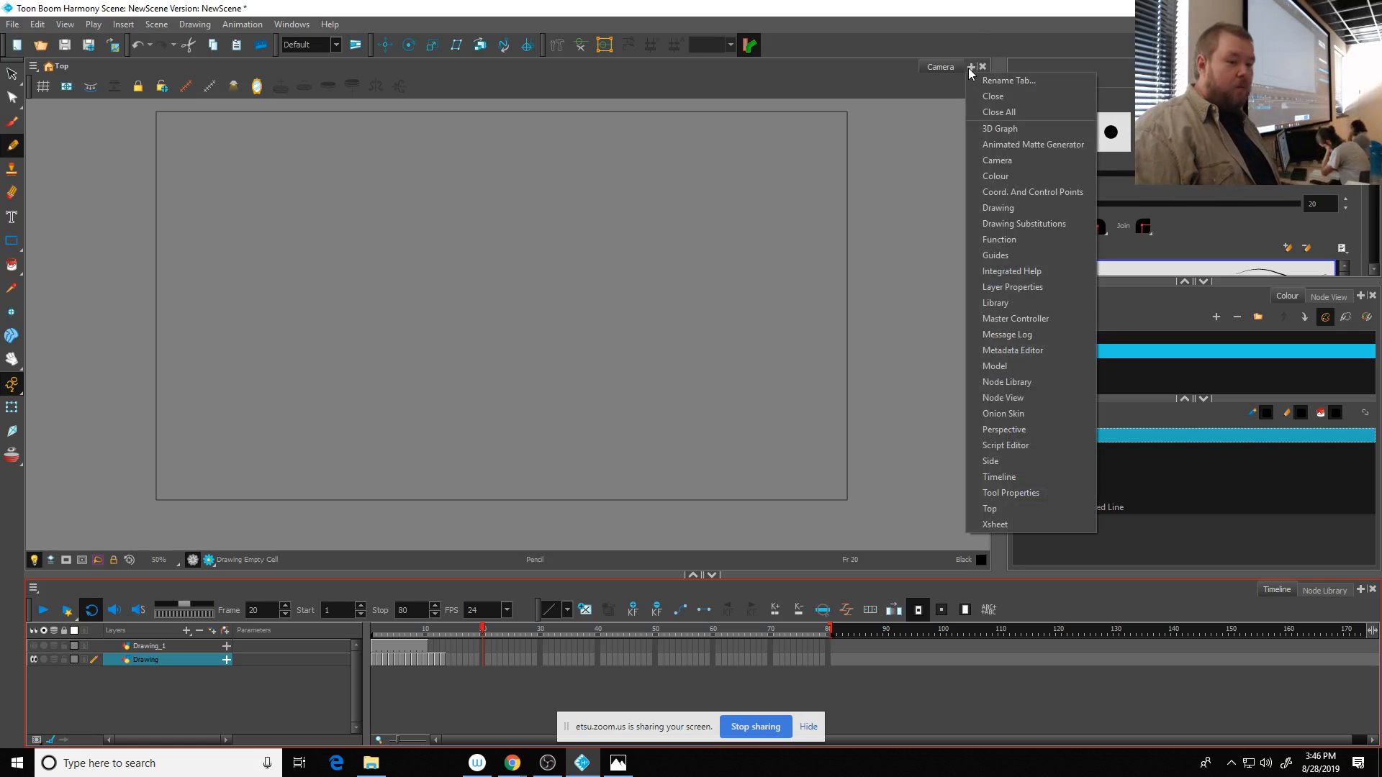
{"action": "left_click", "coordinate": [935, 72]}
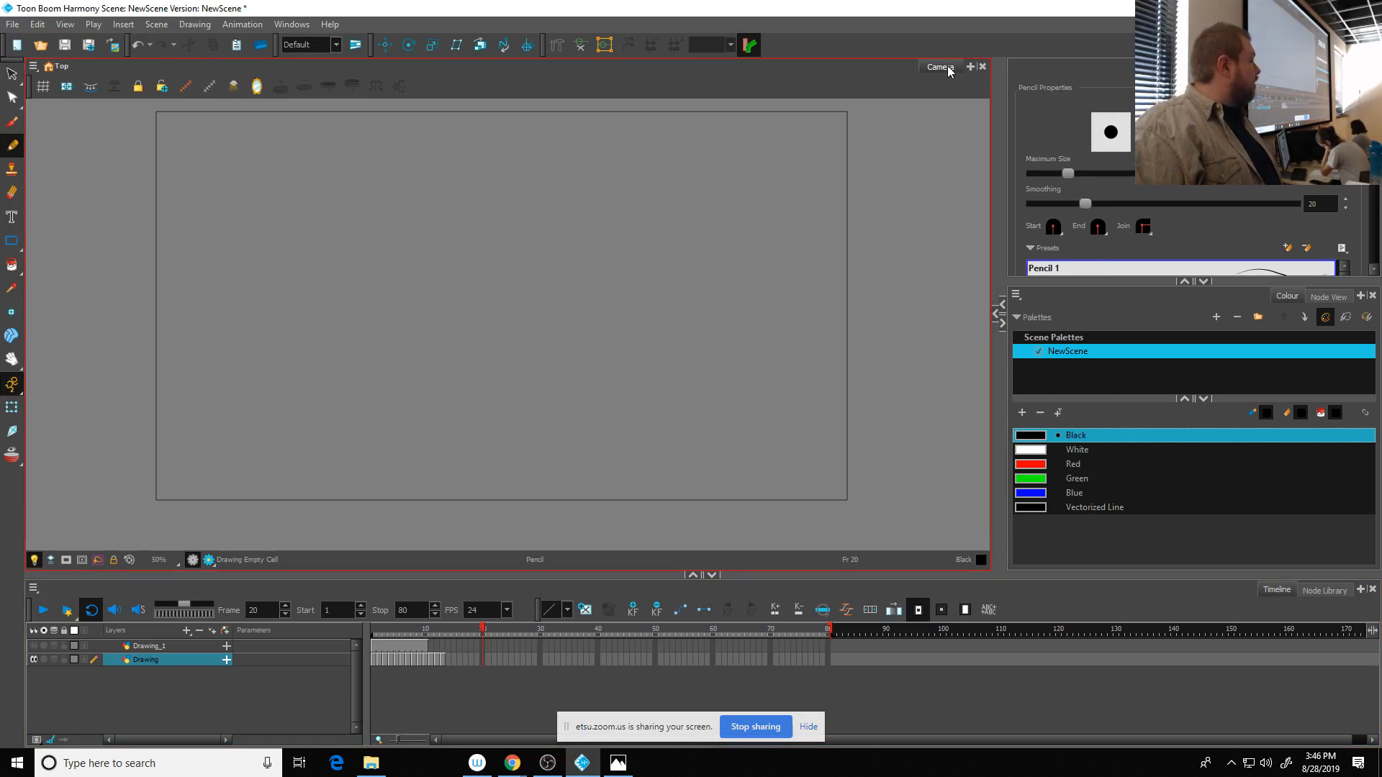
{"action": "left_click", "coordinate": [970, 68]}
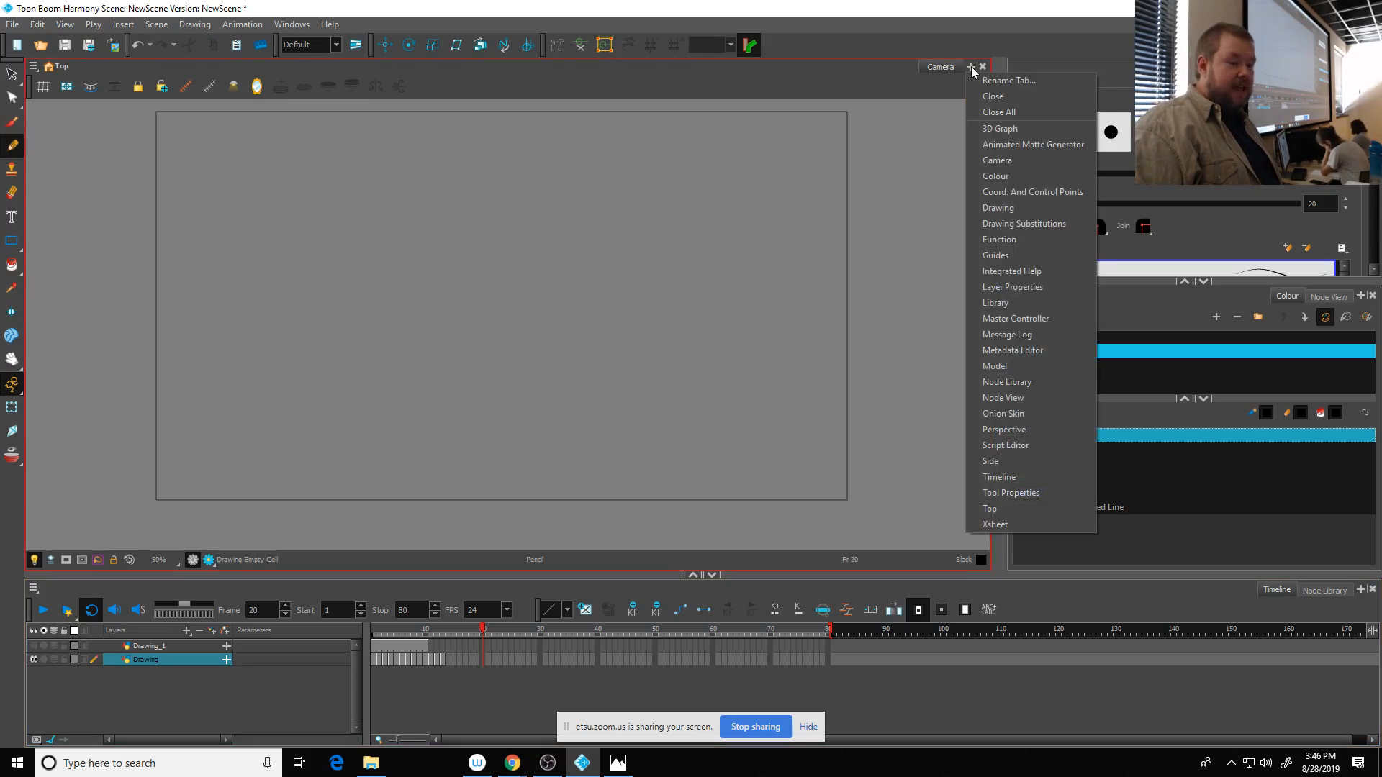
{"action": "left_click", "coordinate": [999, 207]}
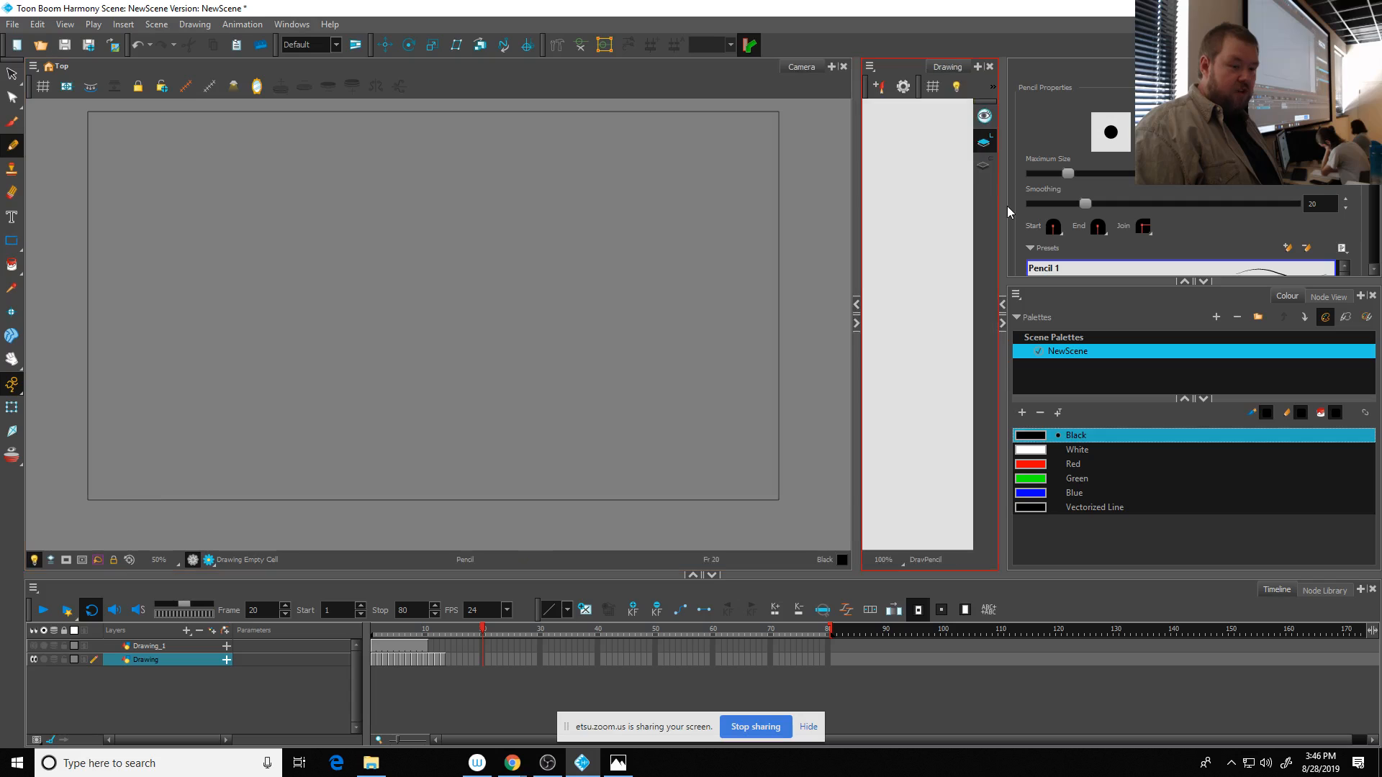
{"action": "mouse_move", "coordinate": [856, 209]}
{"action": "left_mouse_down"}
{"action": "mouse_move", "coordinate": [589, 215]}
{"action": "mouse_move", "coordinate": [533, 256]}
{"action": "left_mouse_up"}
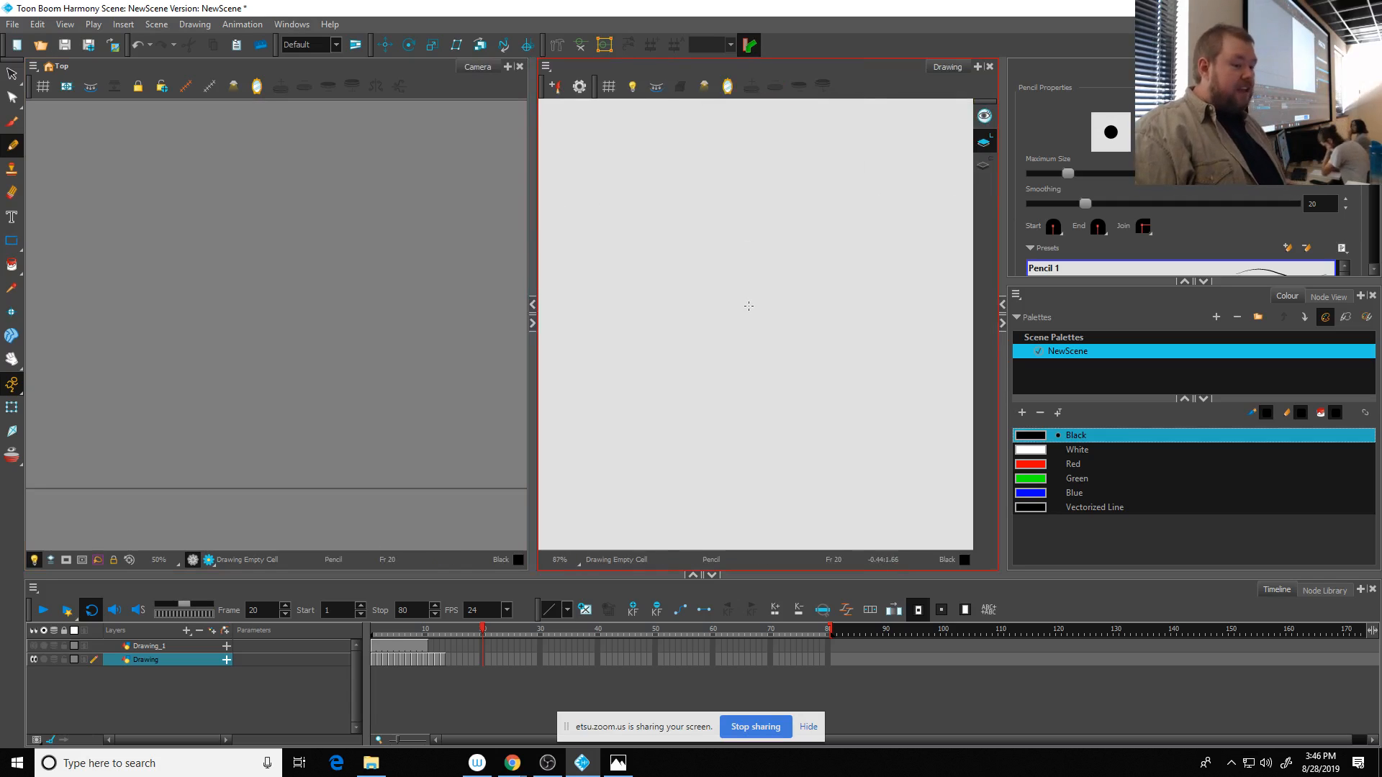
{"action": "scroll", "coordinate": [746, 324], "scroll_direction": "down", "scroll_amount": 1}
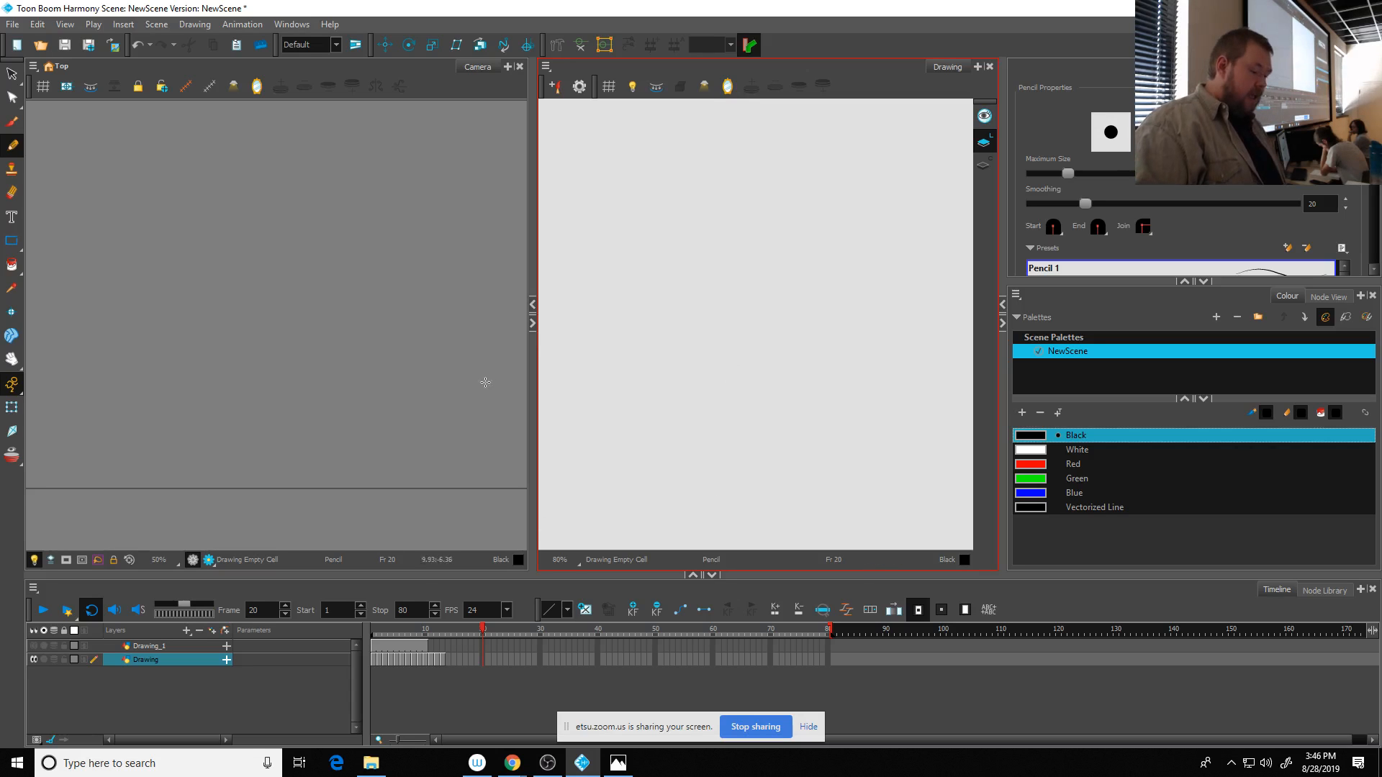
- Show the Drawing layer's frame 1, and compare its Colour Art with its Line Art in the Drawing view
{"action": "left_click", "coordinate": [373, 660]}
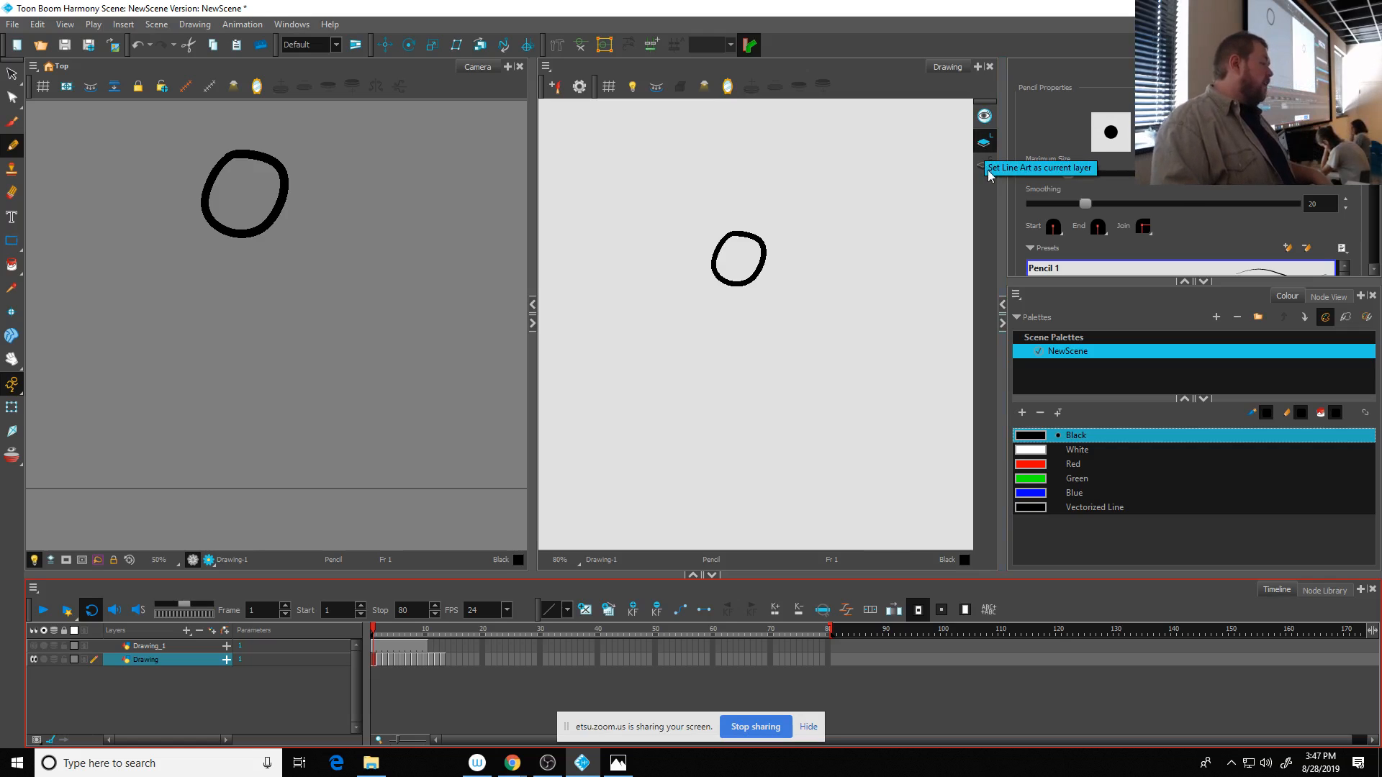
{"action": "left_click", "coordinate": [984, 167]}
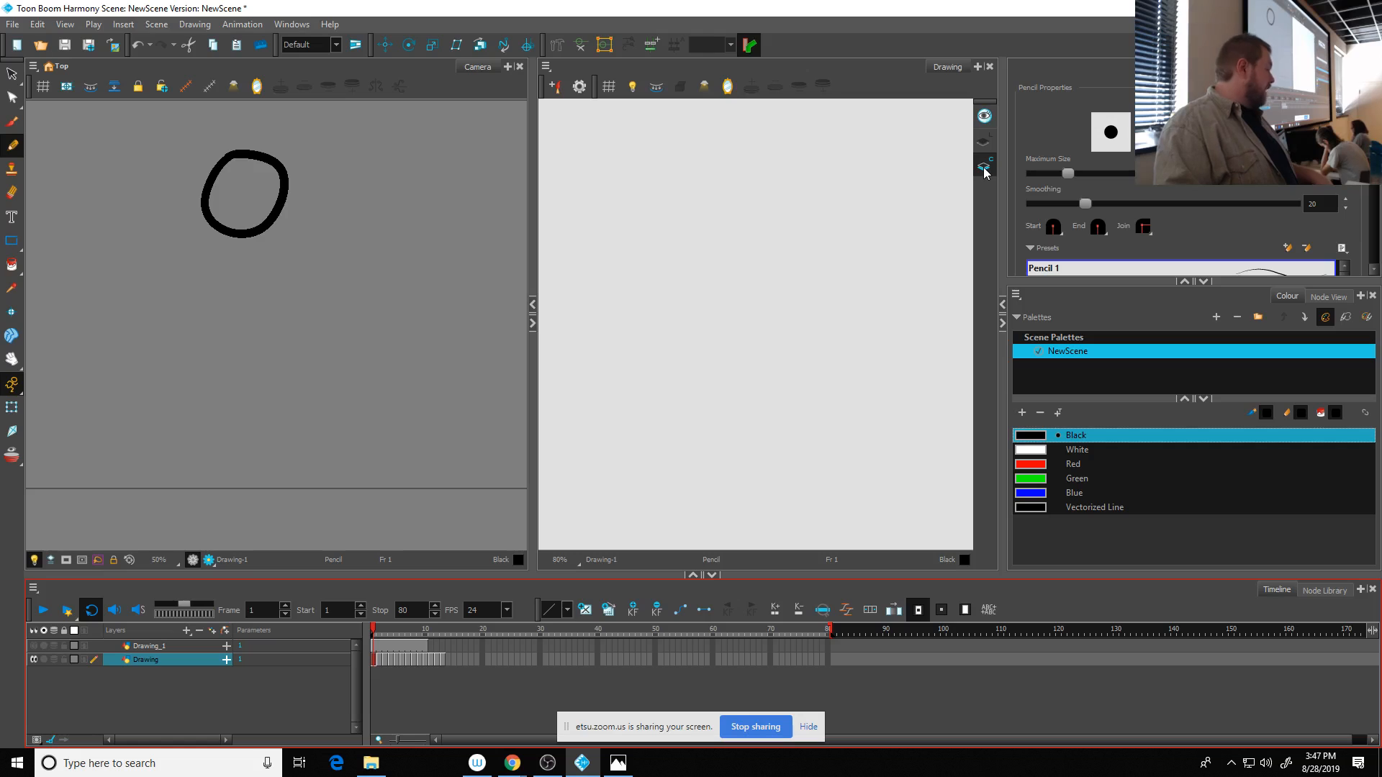
{"action": "left_click", "coordinate": [984, 142]}
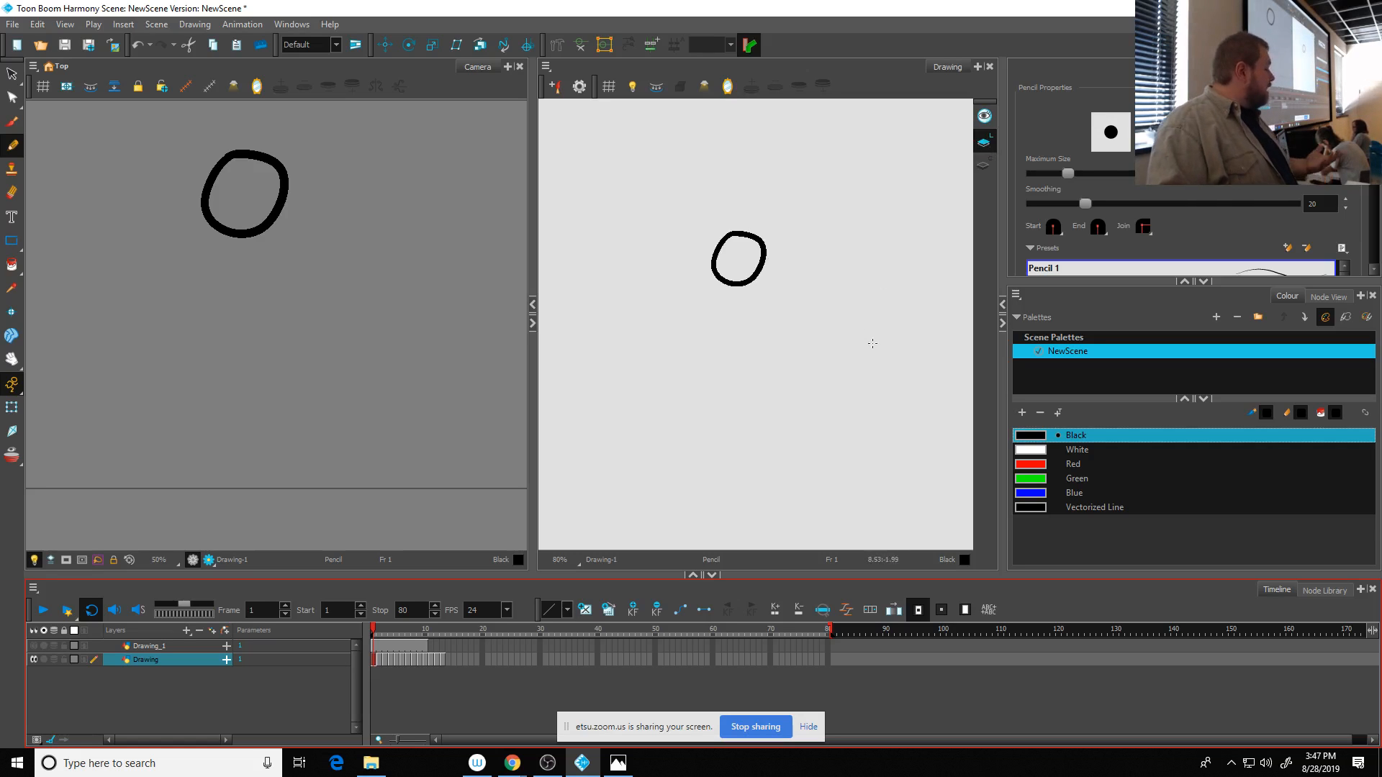
- Change the Red swatch to a light purple with RGB 136, 130, 231 and rename it Fill
{"action": "double_click", "coordinate": [1040, 467]}
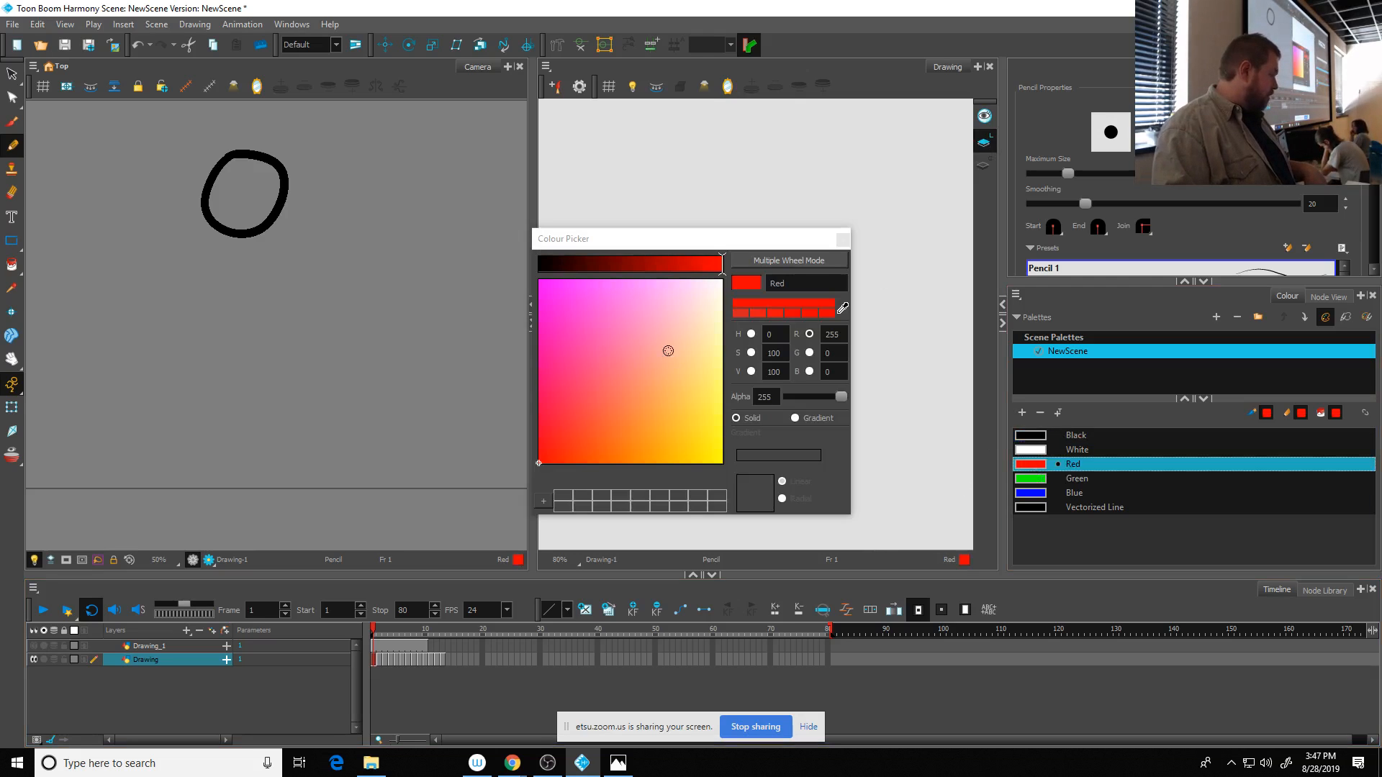
{"action": "mouse_move", "coordinate": [668, 351]}
{"action": "left_mouse_down"}
{"action": "mouse_move", "coordinate": [648, 310]}
{"action": "mouse_move", "coordinate": [617, 306]}
{"action": "mouse_move", "coordinate": [632, 297]}
{"action": "mouse_move", "coordinate": [619, 268]}
{"action": "mouse_move", "coordinate": [637, 270]}
{"action": "left_mouse_up"}
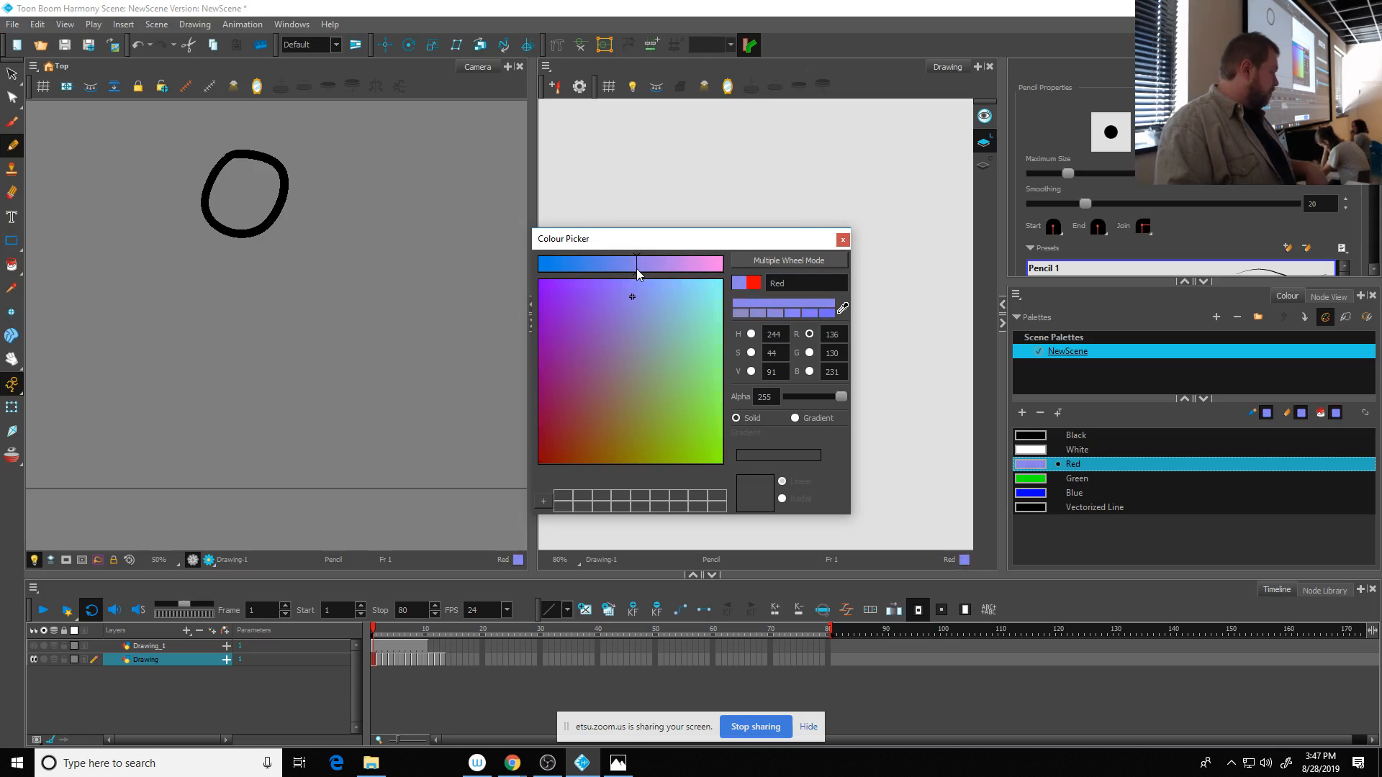
{"action": "left_click", "coordinate": [843, 240]}
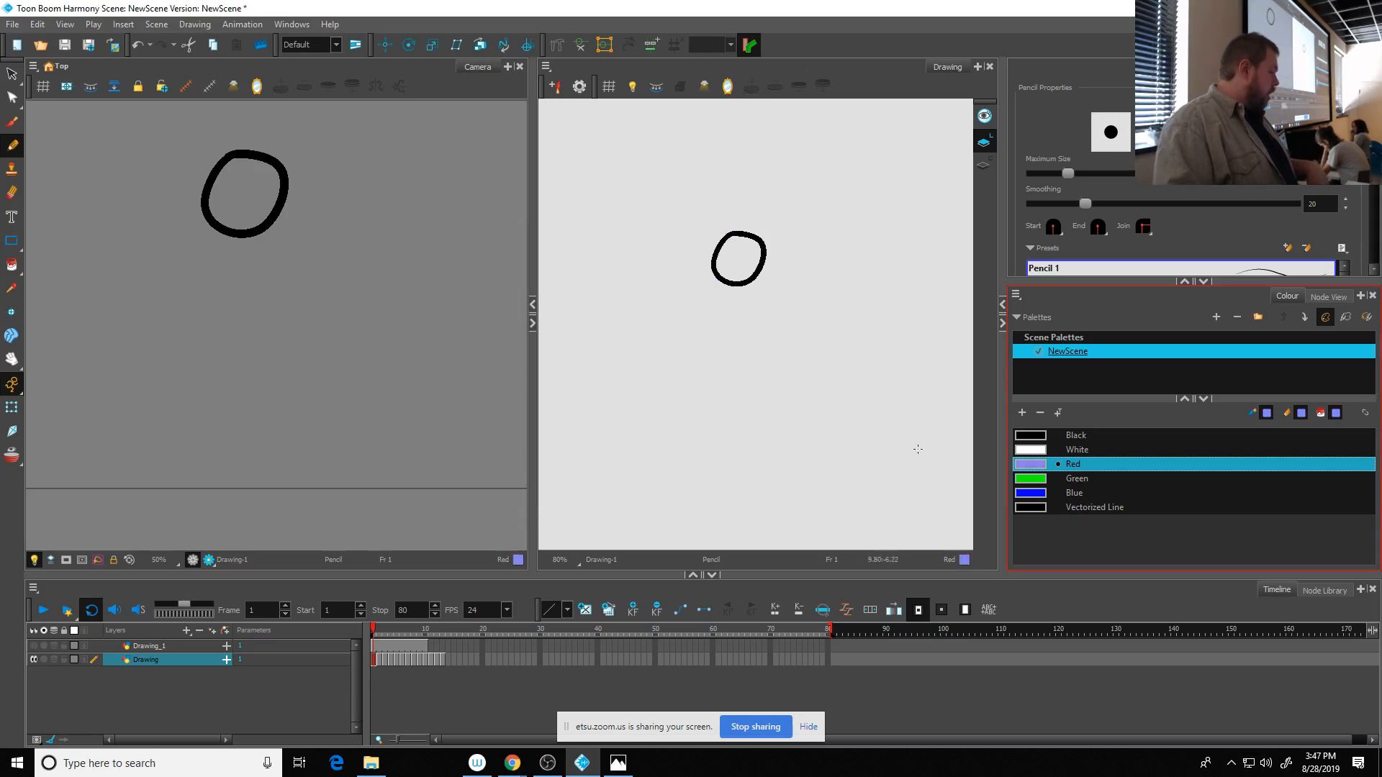
{"action": "double_click", "coordinate": [1072, 464]}
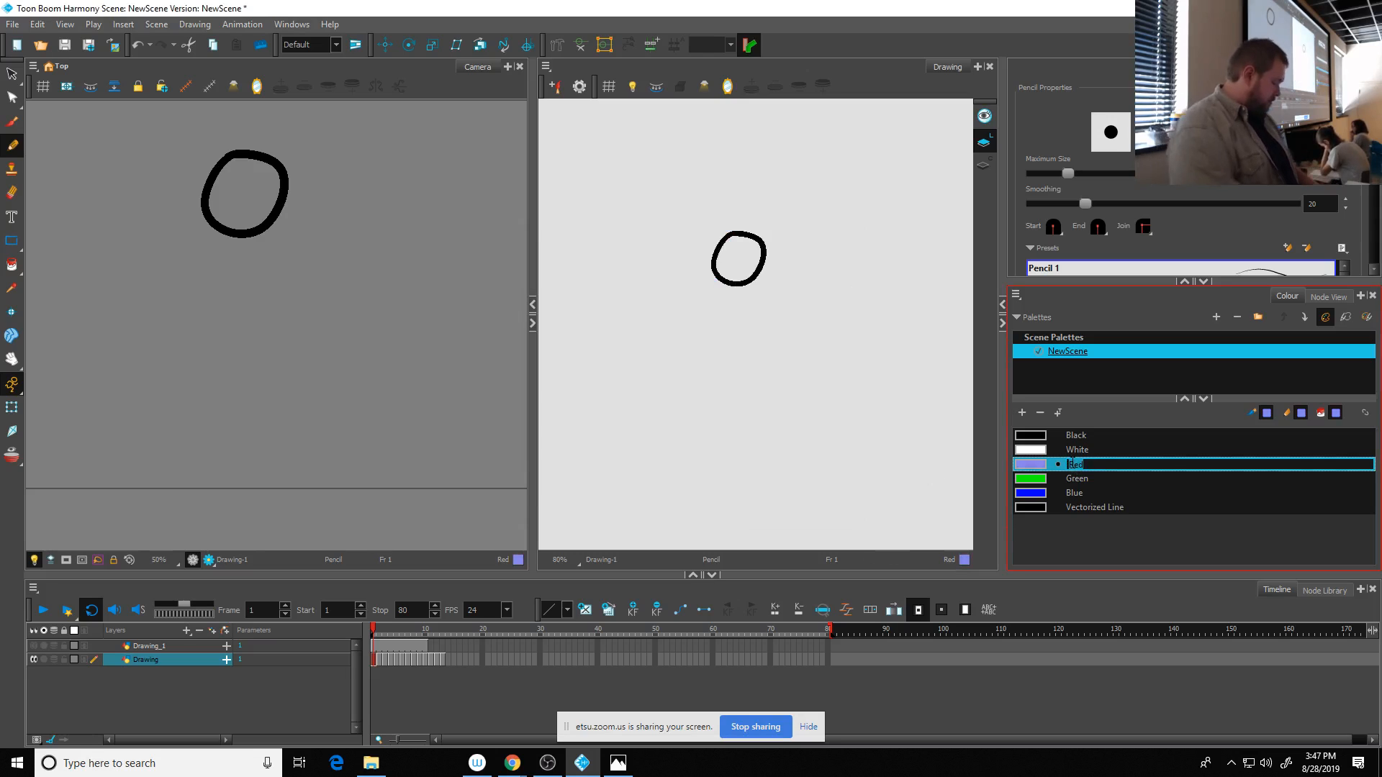
{"action": "type", "text": "Fill"}
{"action": "key", "text": "Tab"}
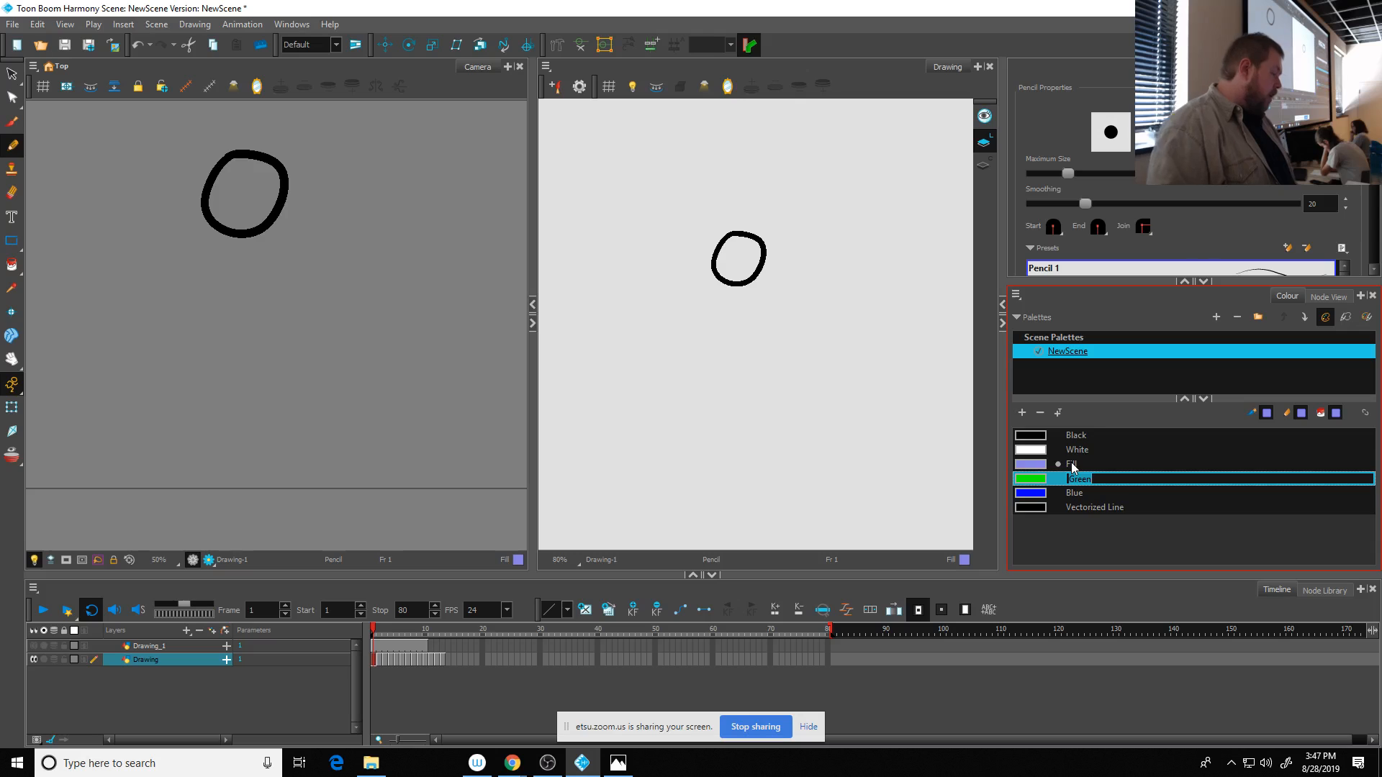
- Paint the inside of the ball on frame 1 with the Fill swatch in the Drawing view
{"action": "left_click", "coordinate": [1072, 466]}
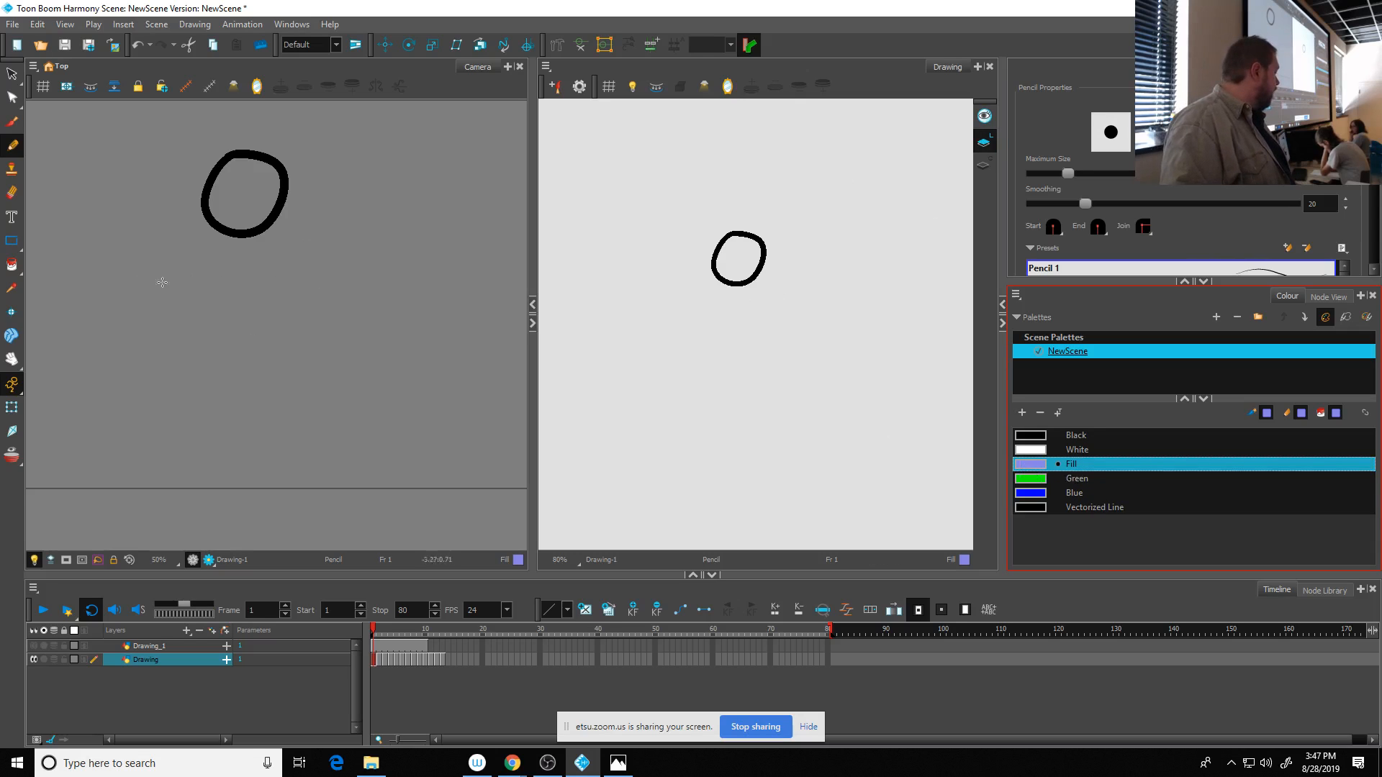
{"action": "left_click", "coordinate": [11, 265]}
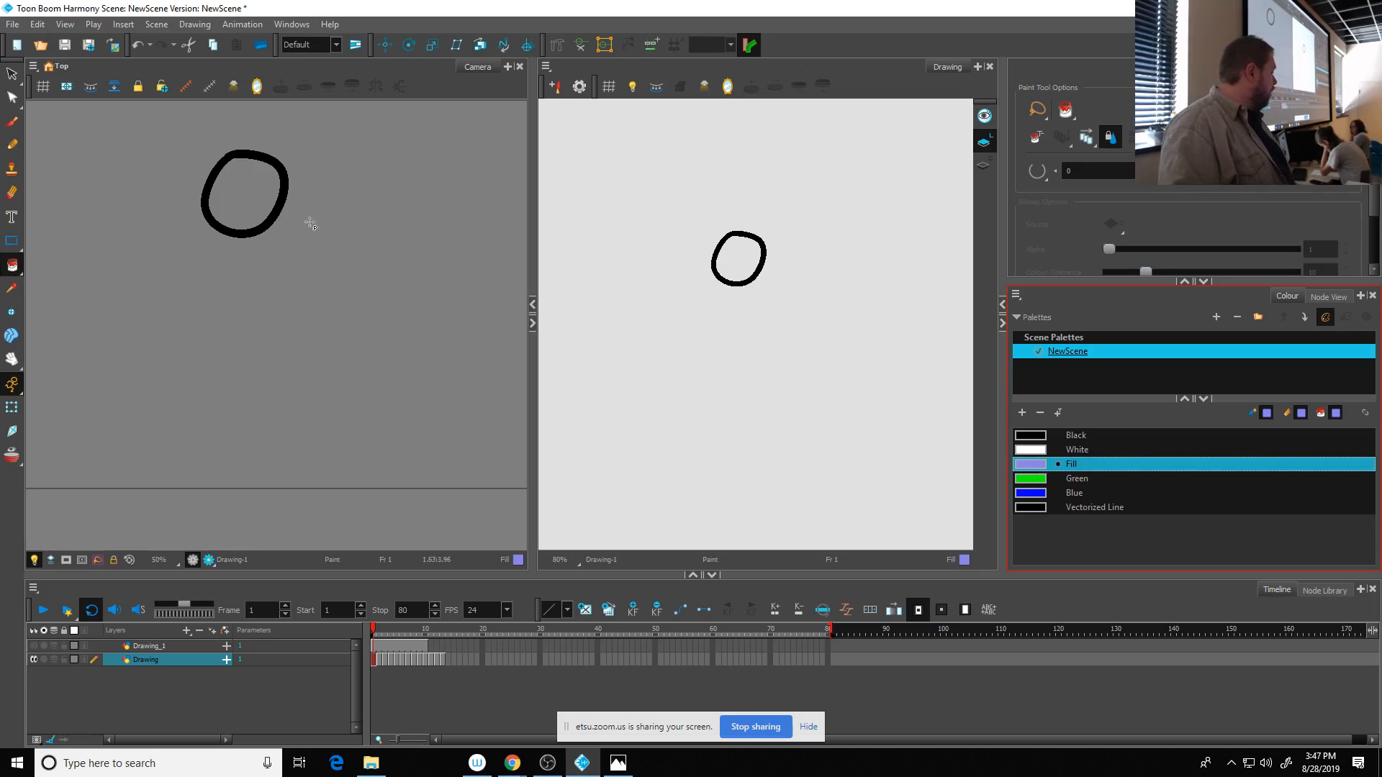
{"action": "left_click", "coordinate": [739, 260]}
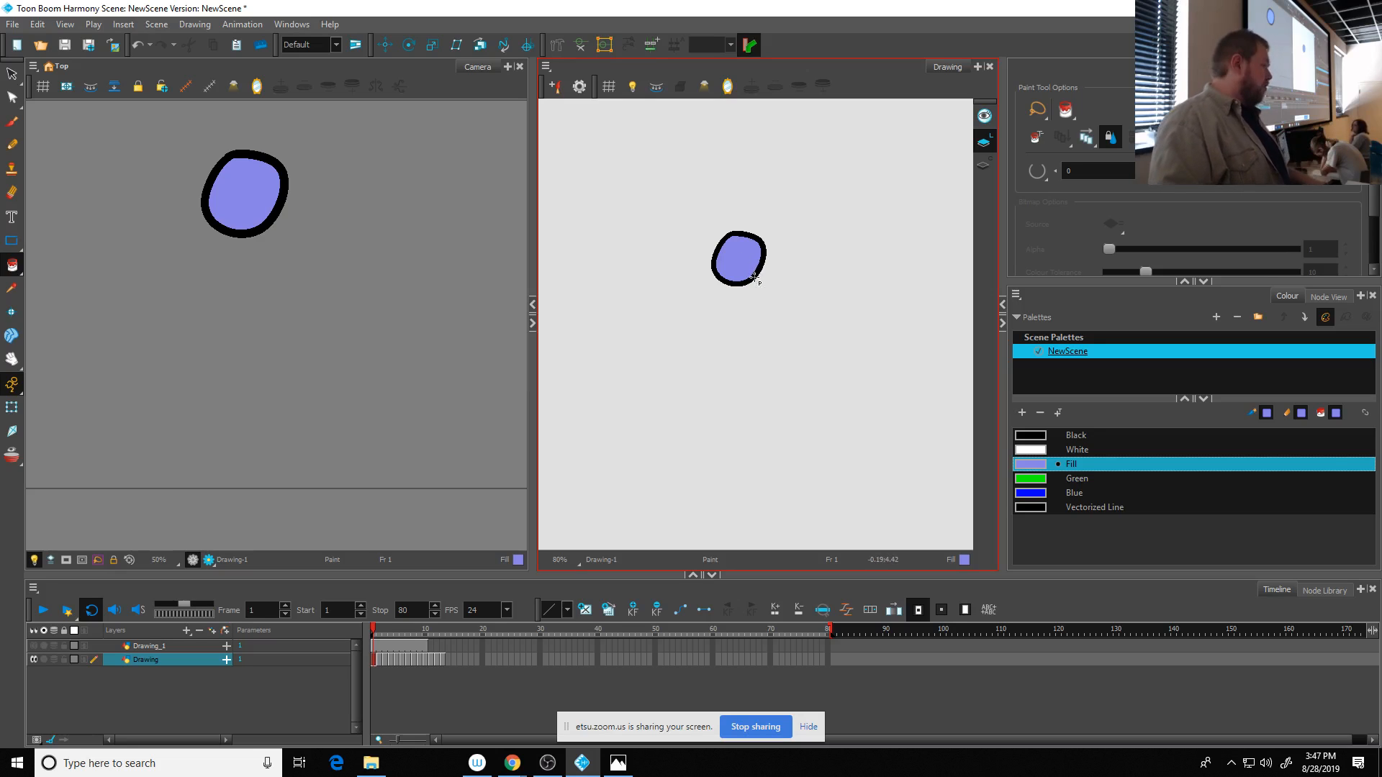
- Compare the Colour Art and Line Art of the ball on frame 1, and undo the ball's purple fill
{"action": "left_click", "coordinate": [984, 164]}
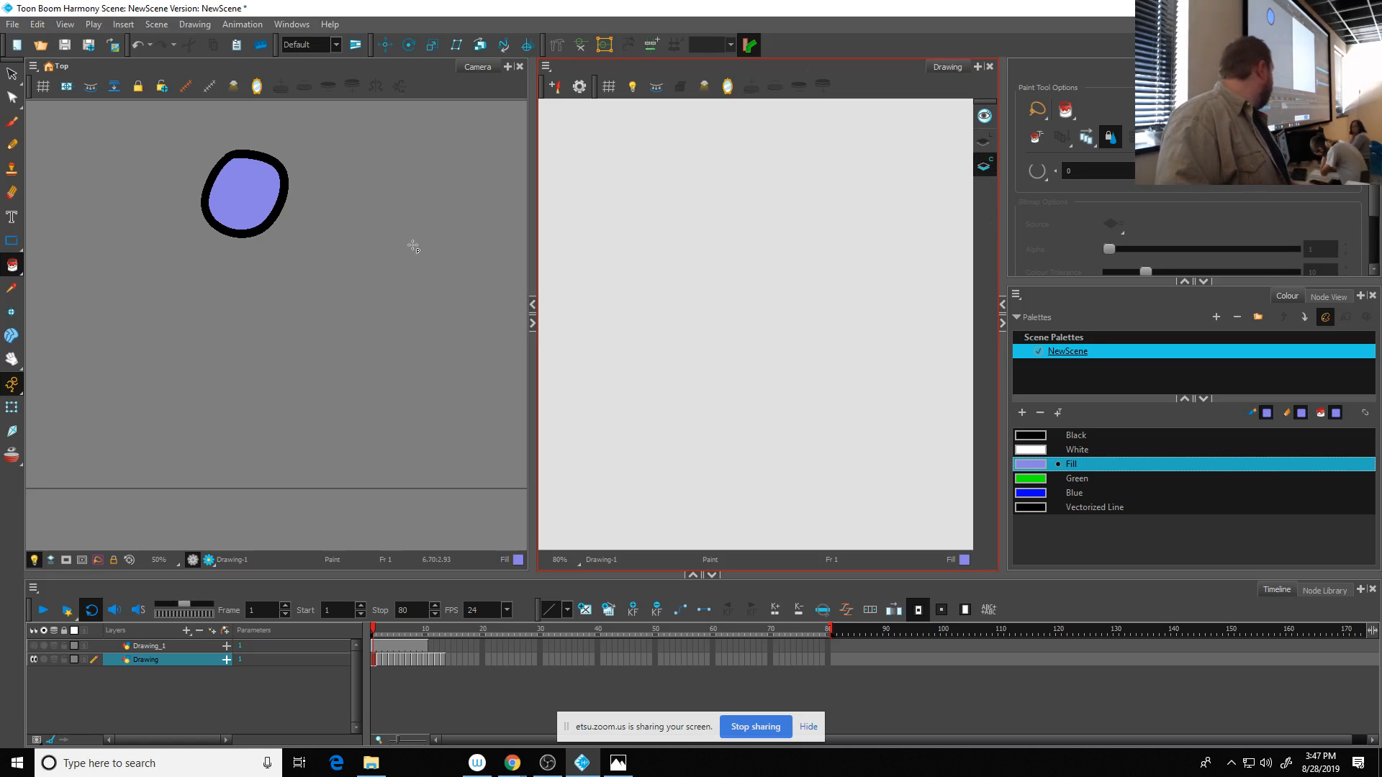
{"action": "left_click", "coordinate": [987, 142]}
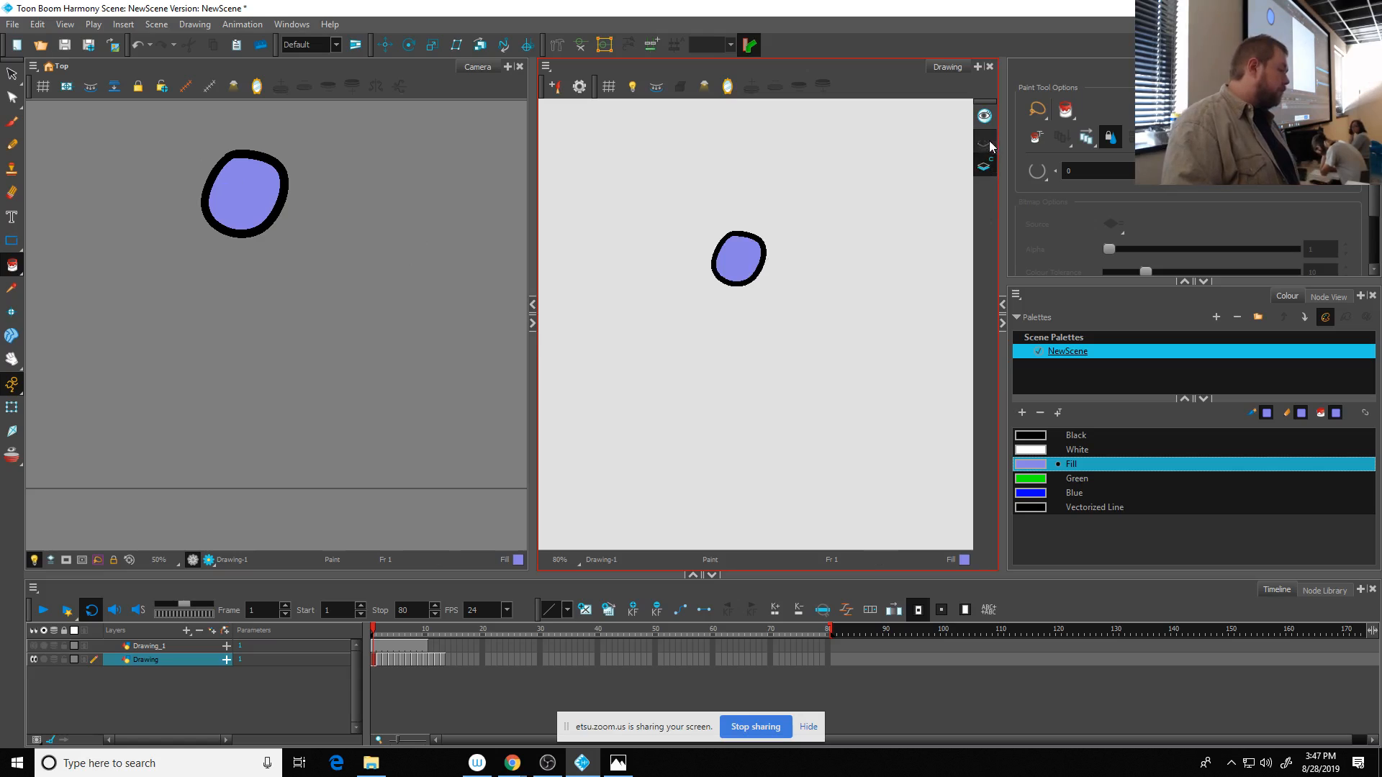
{"action": "key", "text": "ctrl+z"}
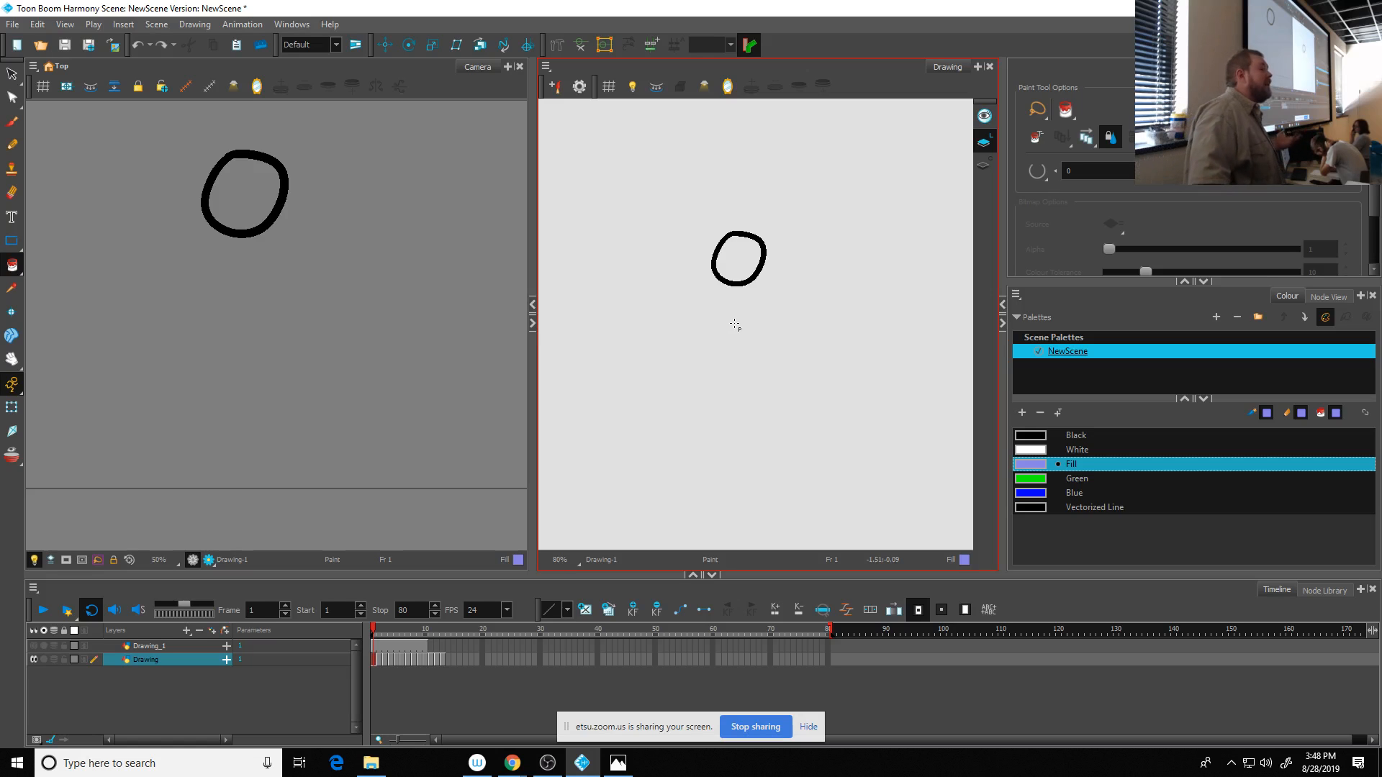
- Try painting the ball's inside with the Fill swatch on the Line Art and selecting the painted area
{"action": "left_click", "coordinate": [742, 266]}
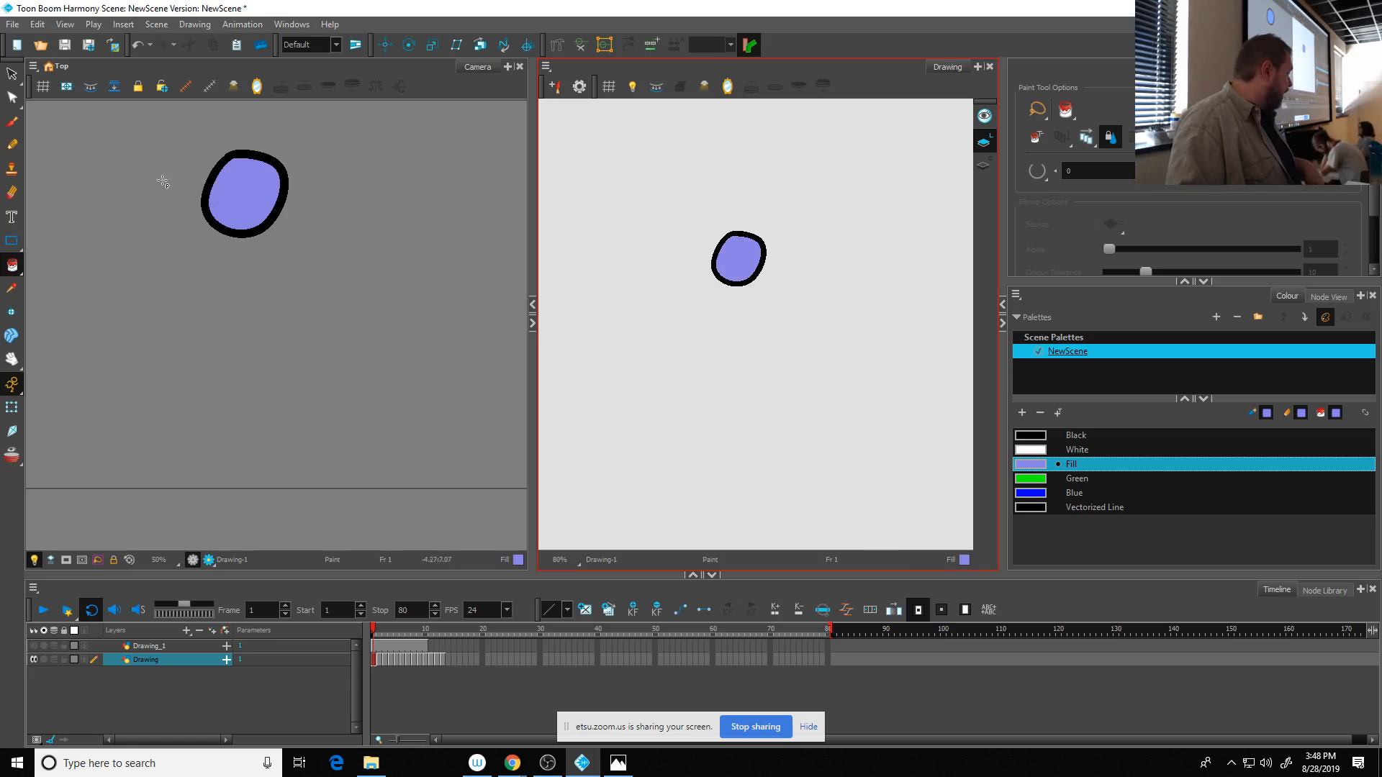
{"action": "left_click", "coordinate": [11, 73]}
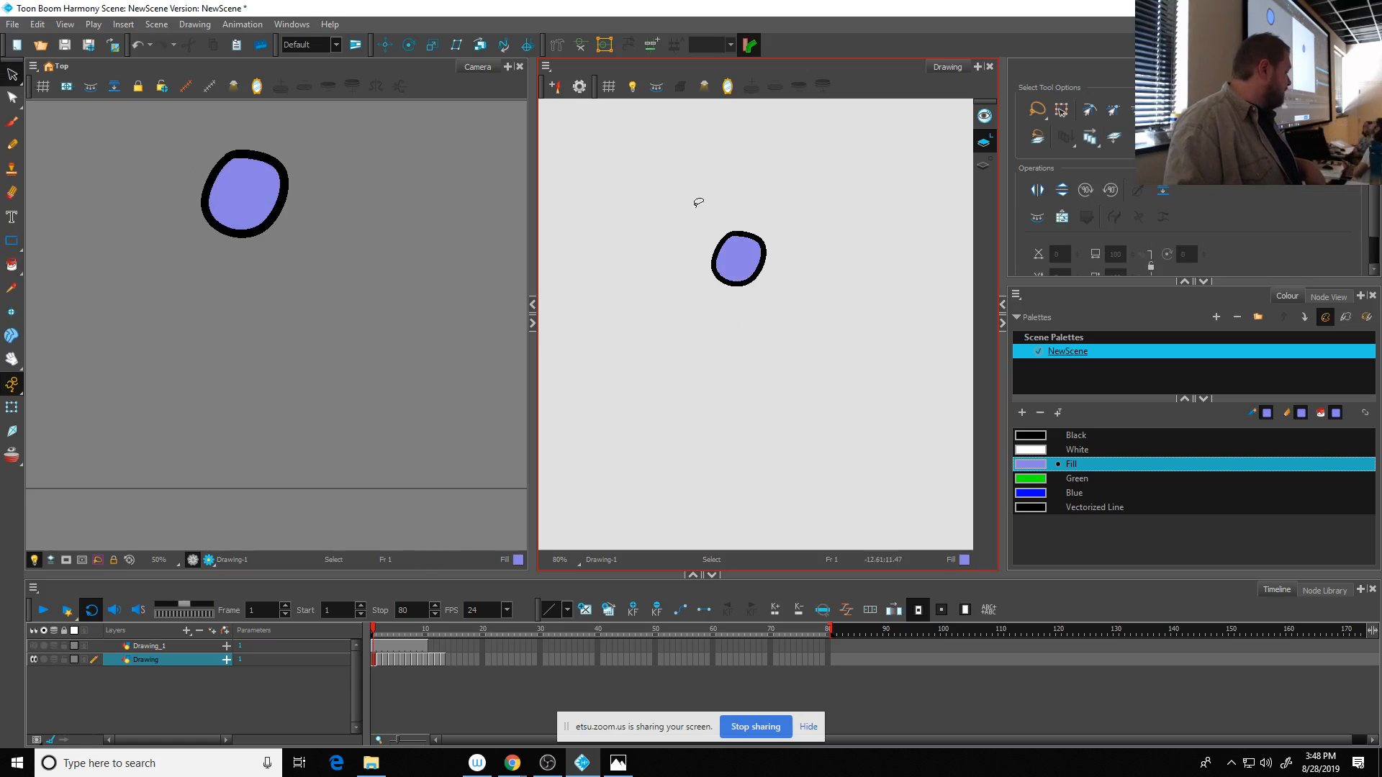
{"action": "left_click", "coordinate": [745, 257]}
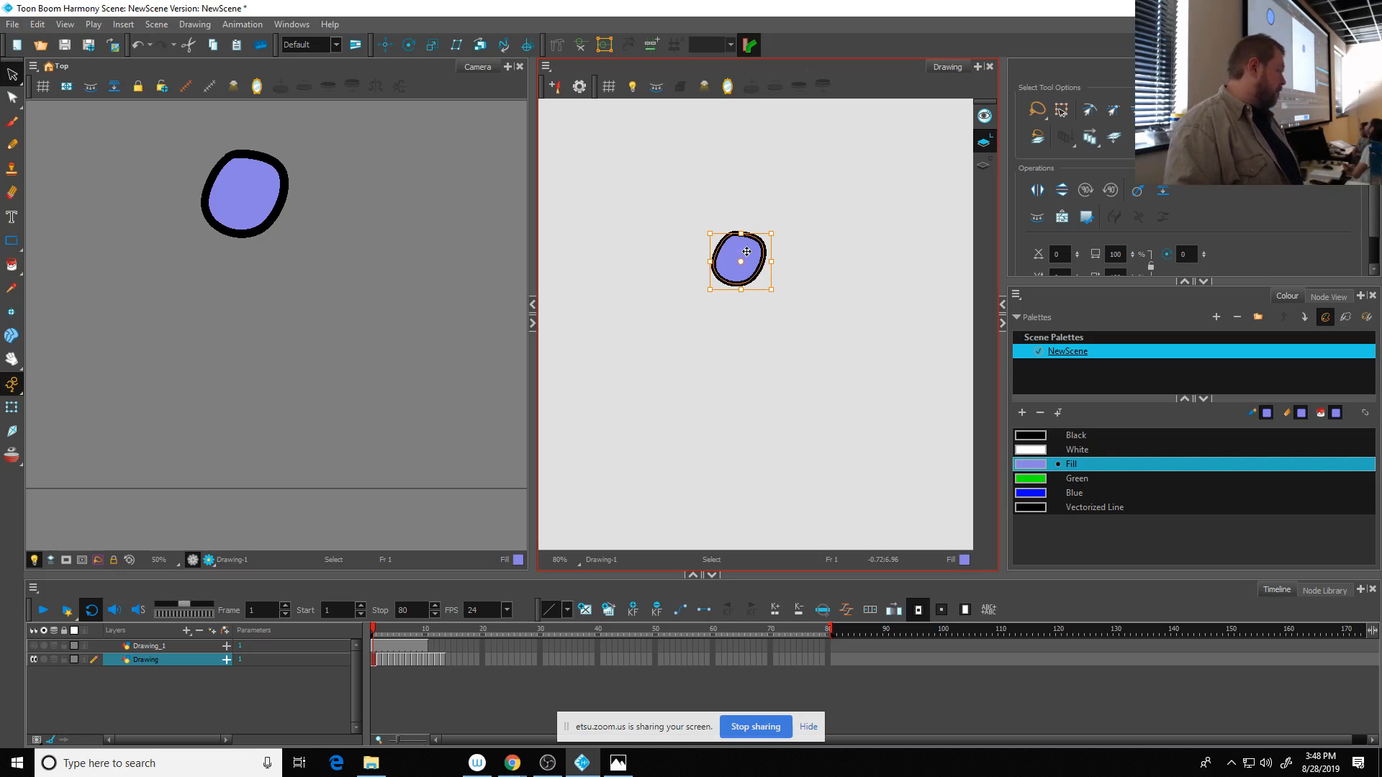
{"action": "key", "text": "ctrl+z"}
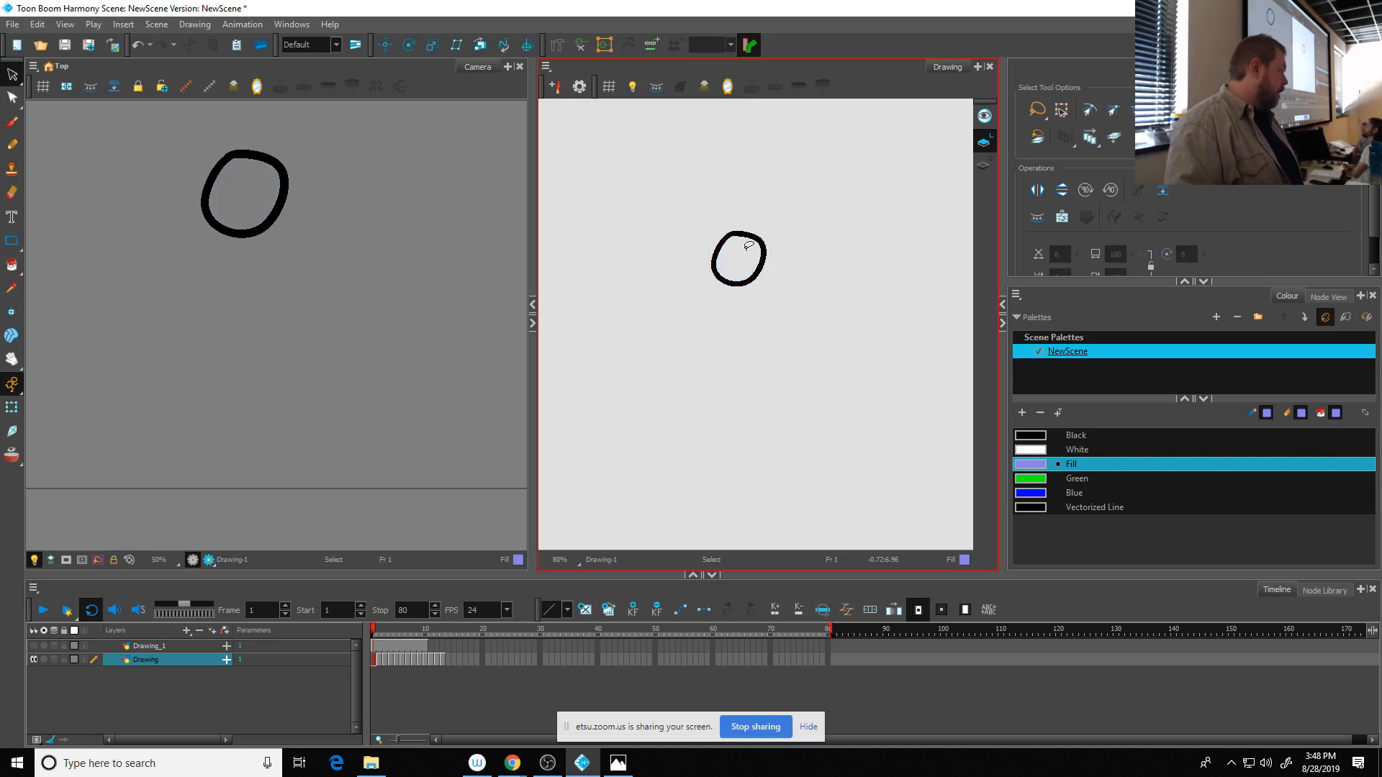
- Try redoing the ball's purple fill with the Colour Art as the current layer
{"action": "left_click", "coordinate": [983, 165]}
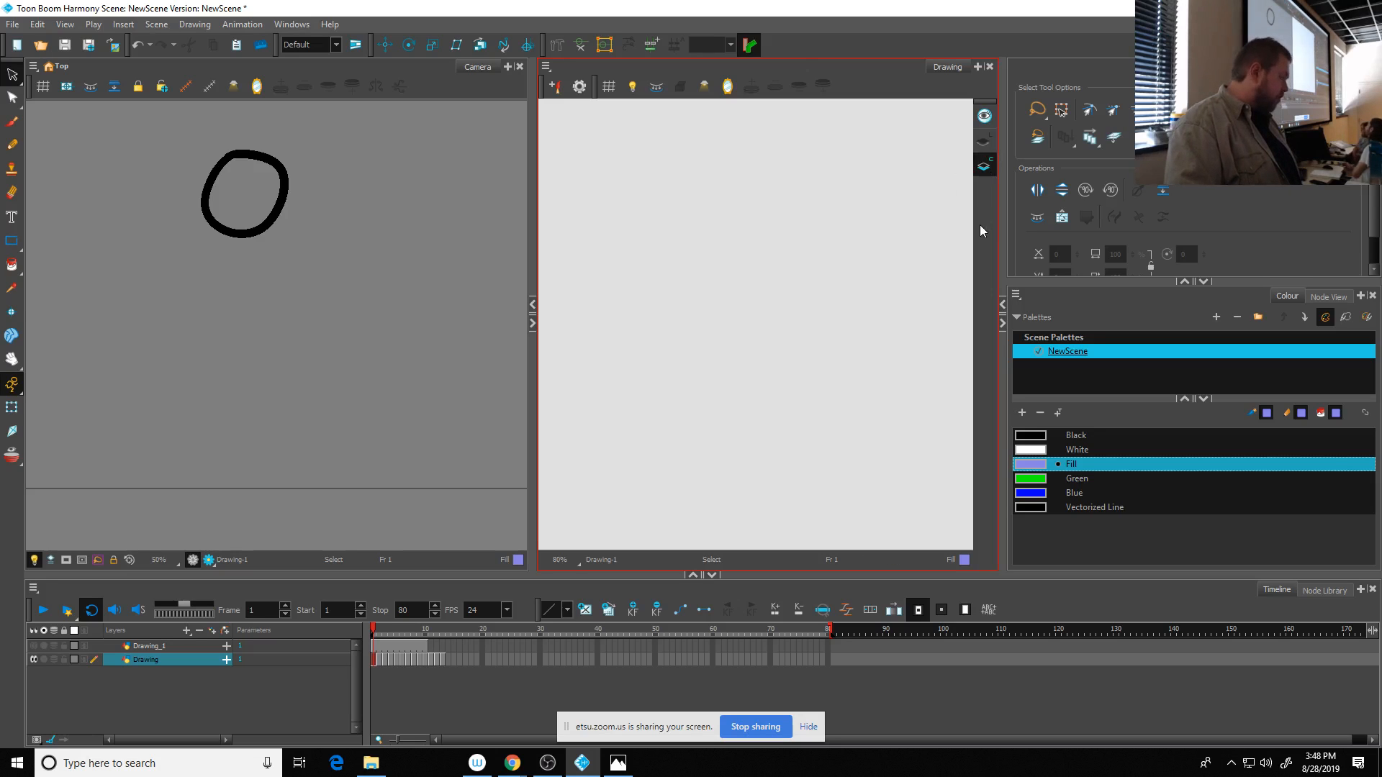
{"action": "key", "text": "ctrl+shift+z"}
{"action": "left_click", "coordinate": [889, 360]}
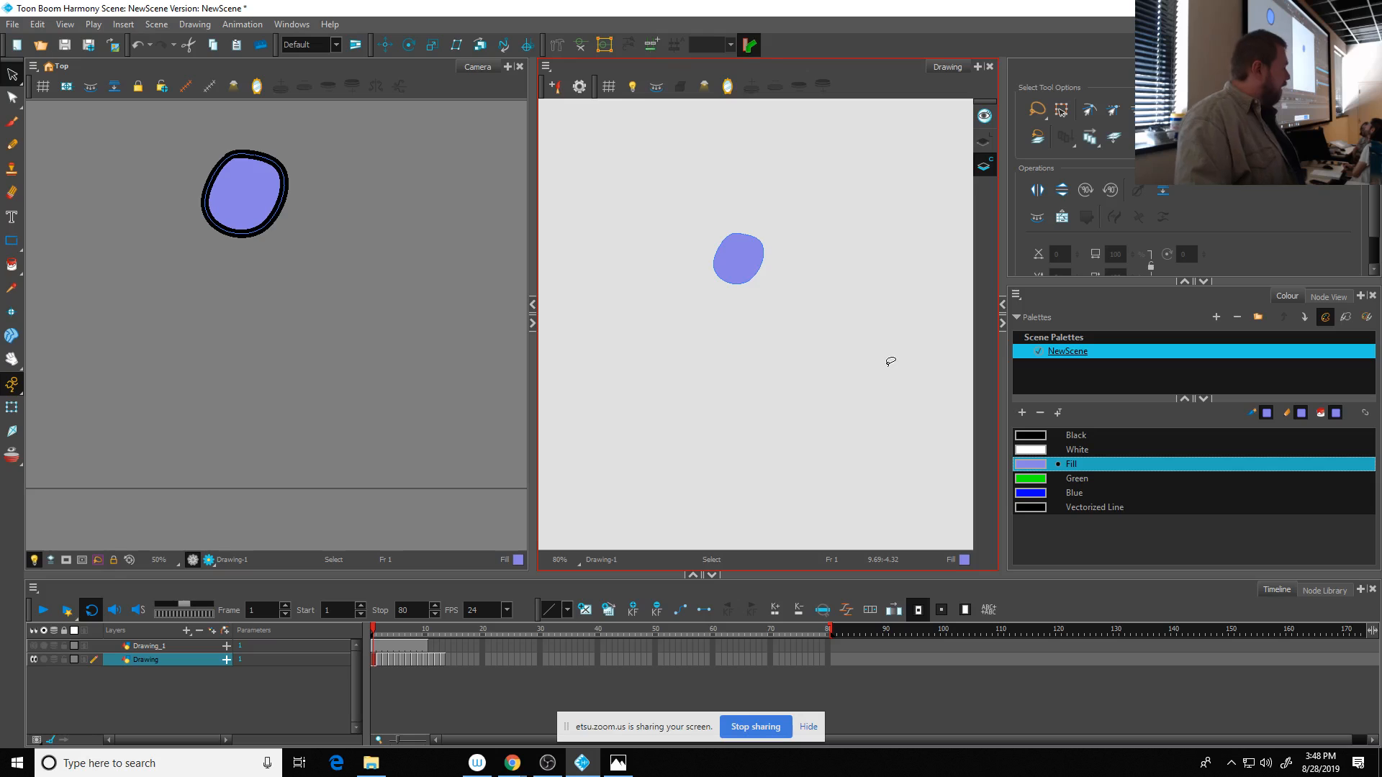
{"action": "key", "text": "ctrl+z"}
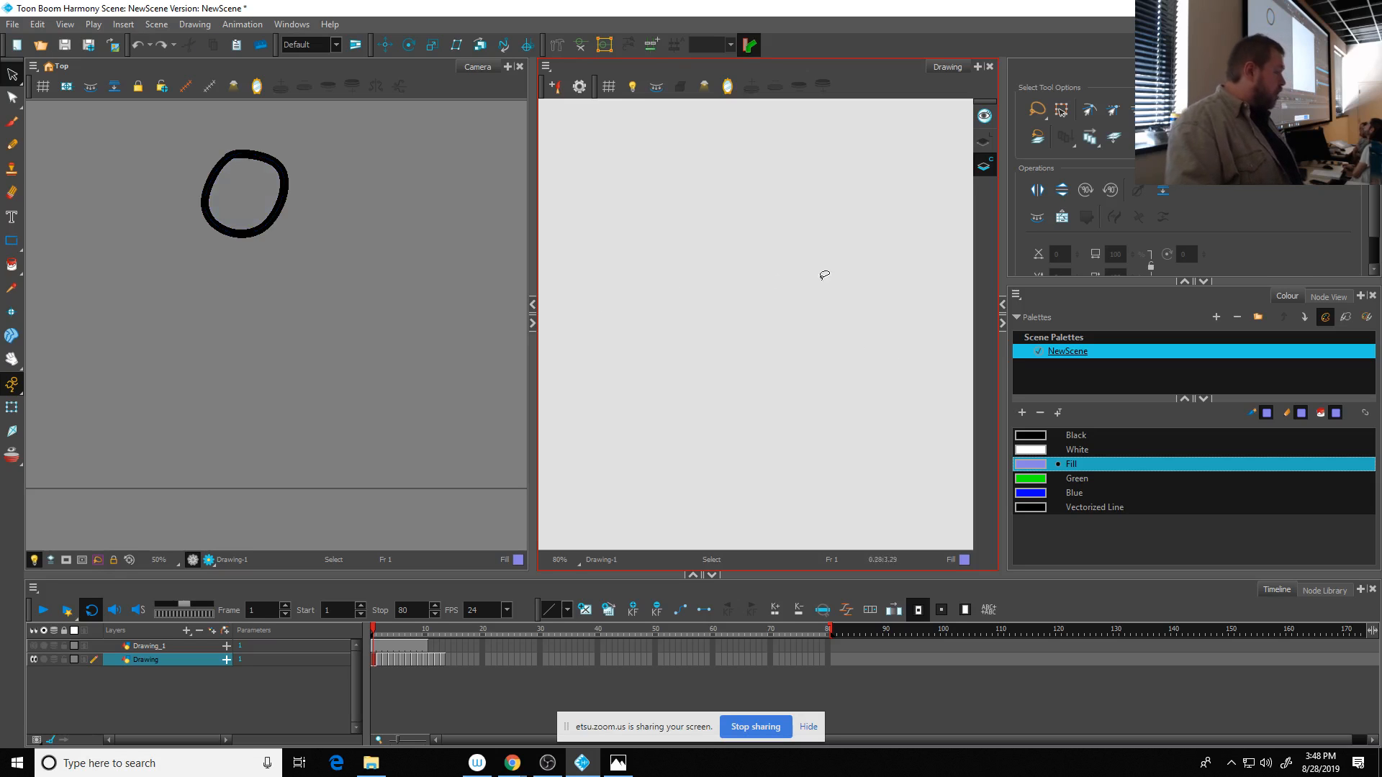
- Make Line Art the current layer and pick the ball's black outline with the Select tool
{"action": "left_click", "coordinate": [984, 142]}
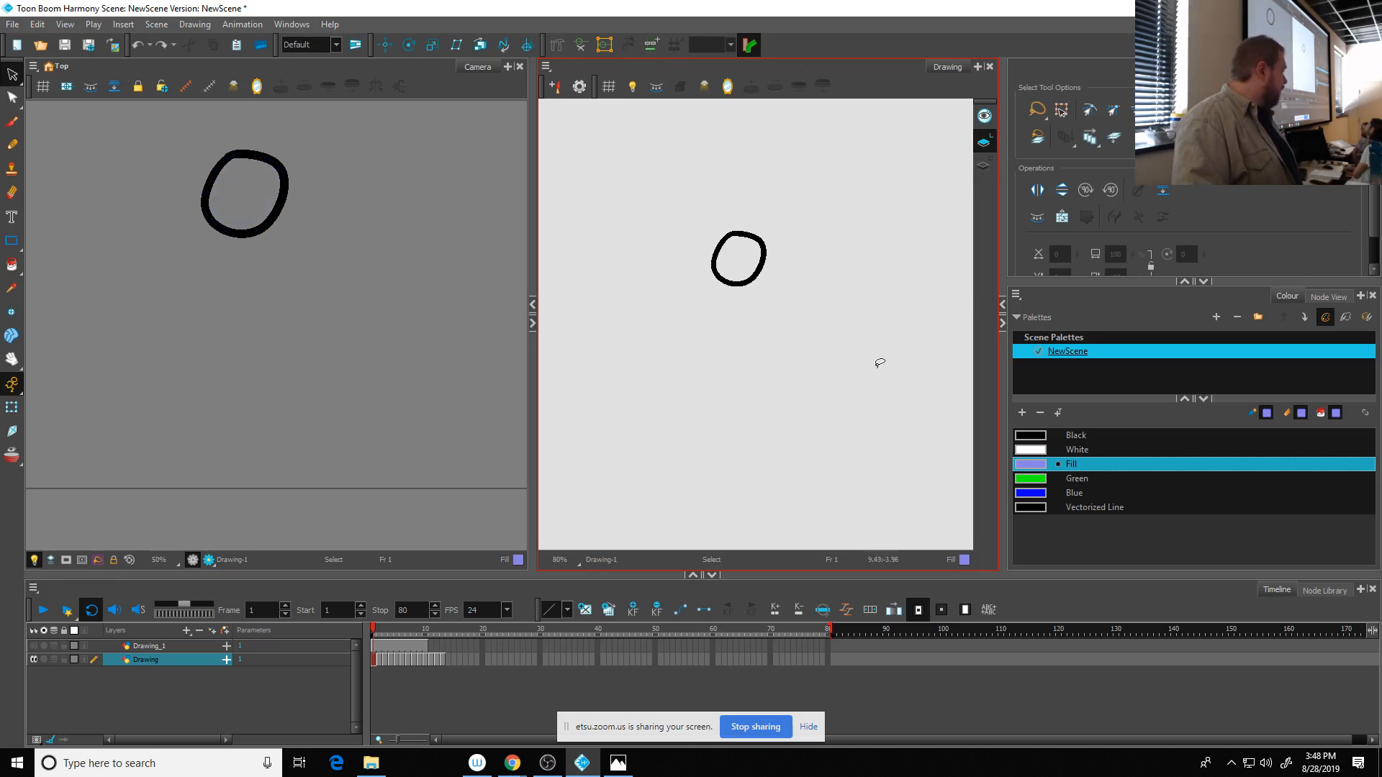
{"action": "left_click", "coordinate": [17, 79]}
{"action": "left_click", "coordinate": [766, 247]}
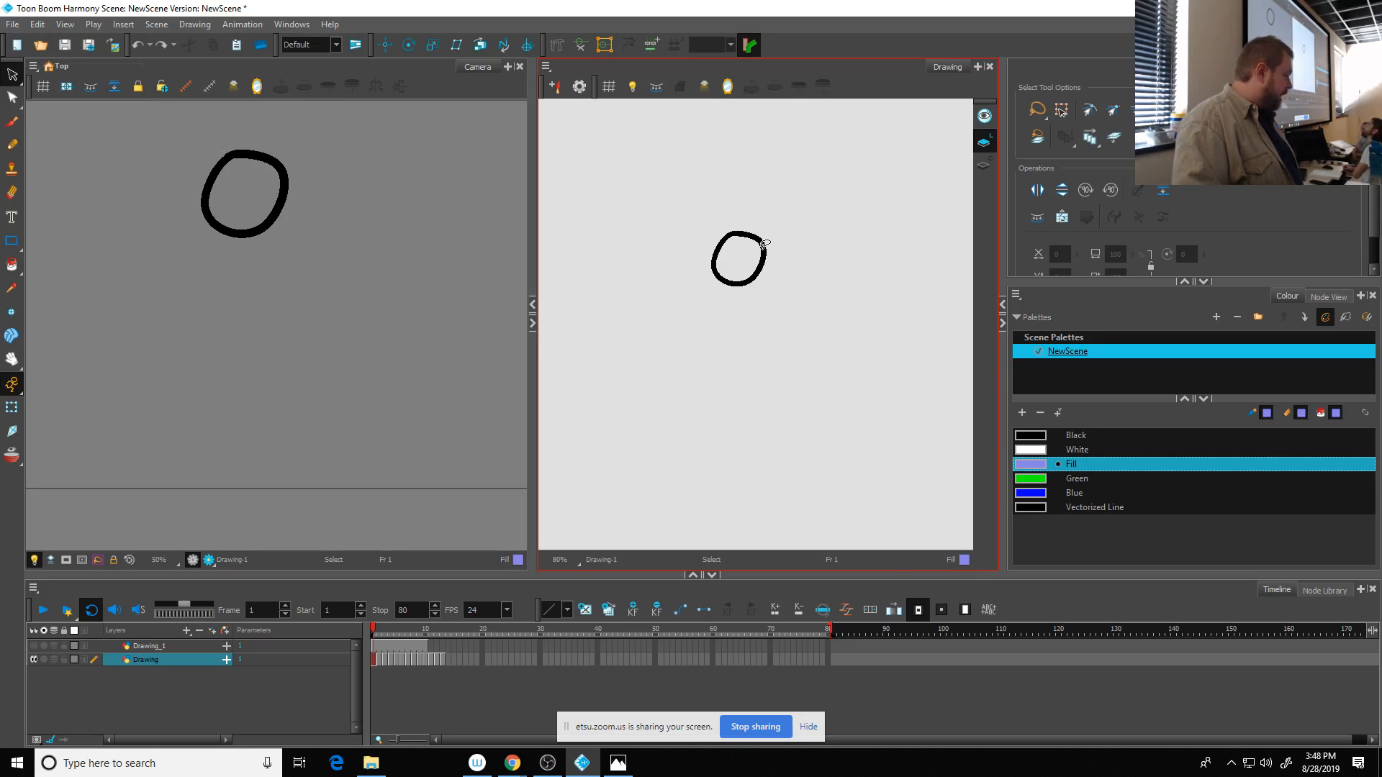
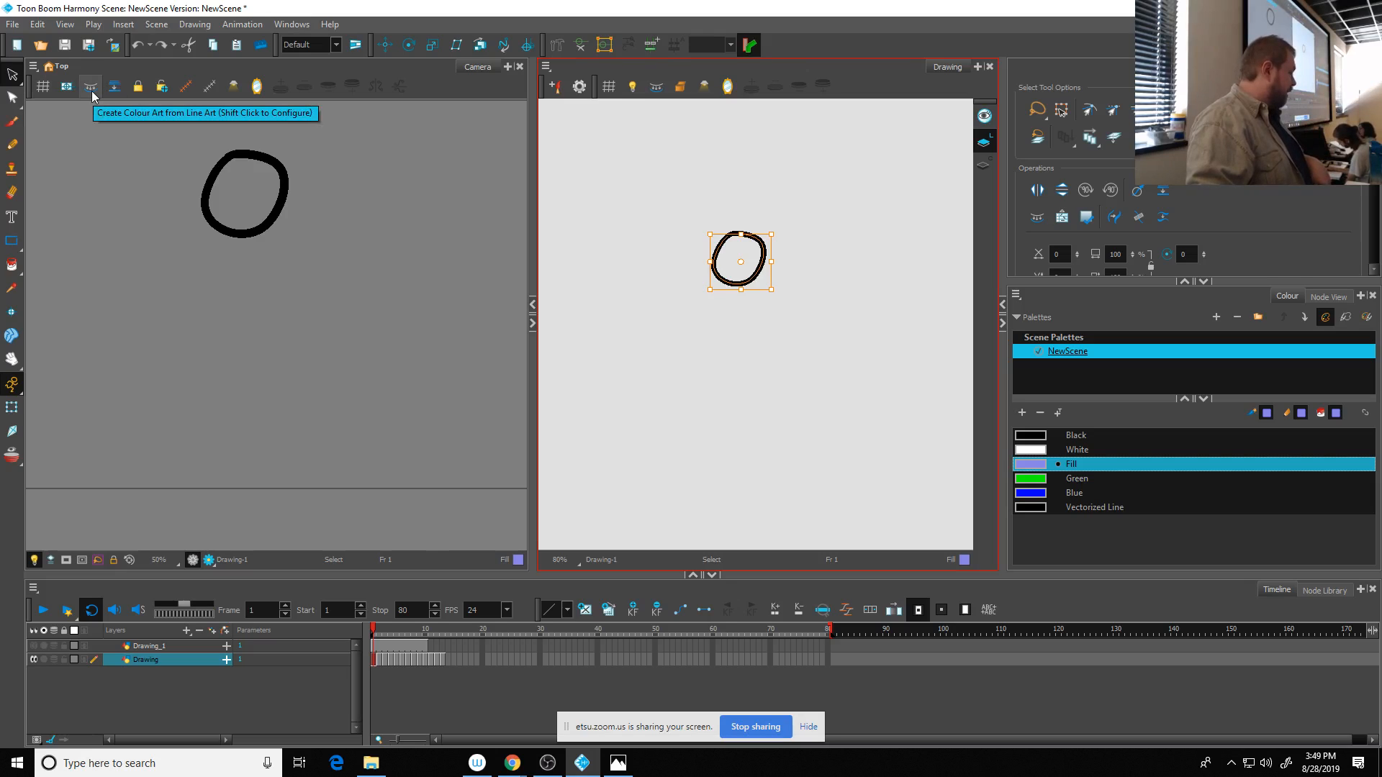
- Make Colour Art the current layer, select its whole content on frame 1 and undo the outline created there
{"action": "left_click", "coordinate": [983, 166]}
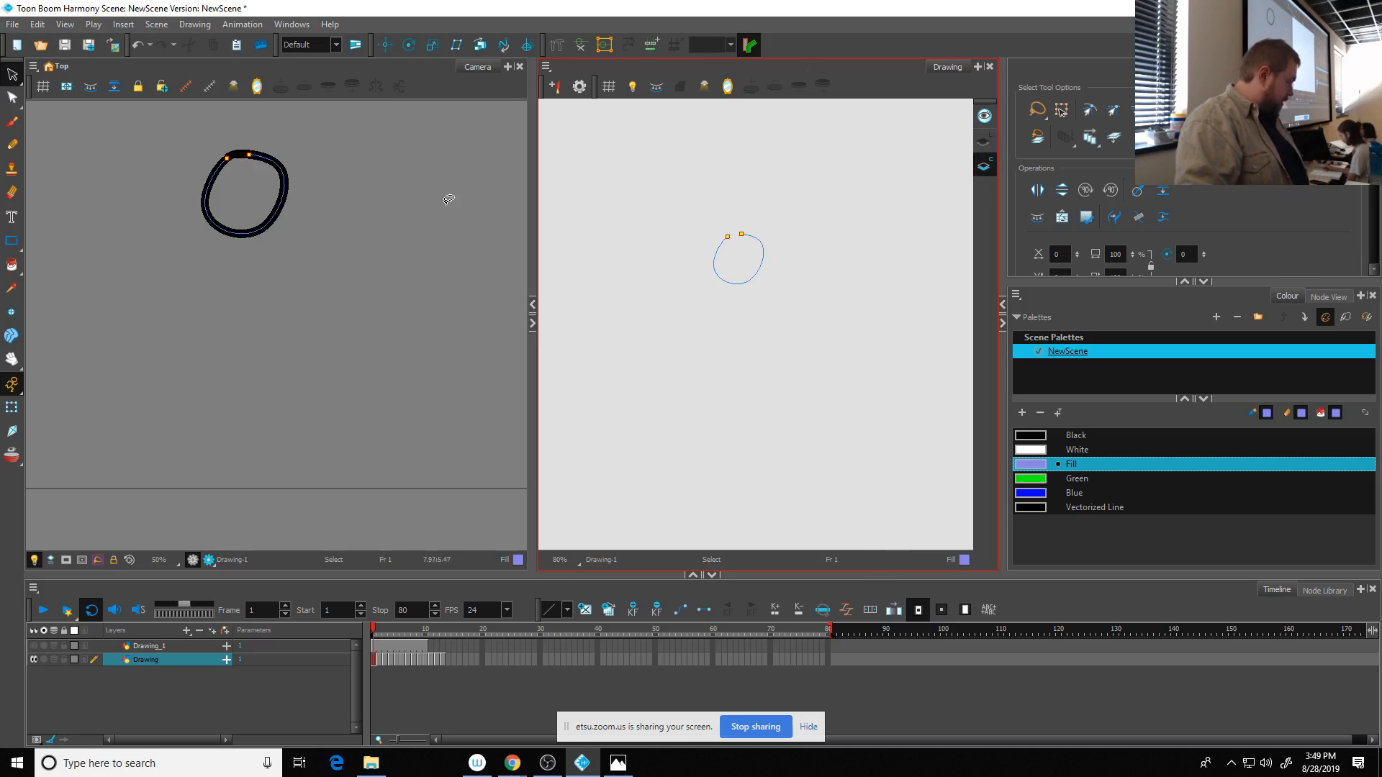
{"action": "key", "text": "ctrl+a"}
{"action": "key", "text": "ctrl+z"}
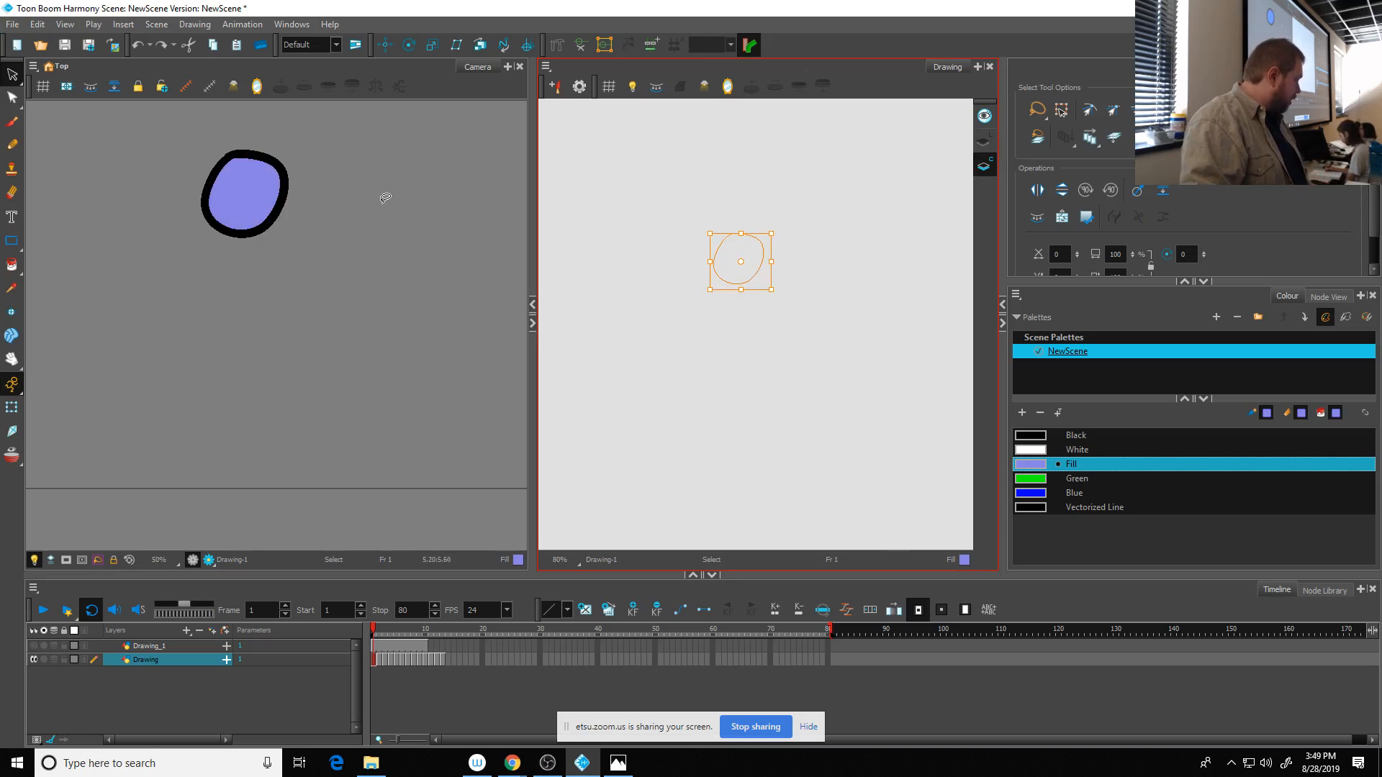
{"action": "left_click", "coordinate": [273, 197]}
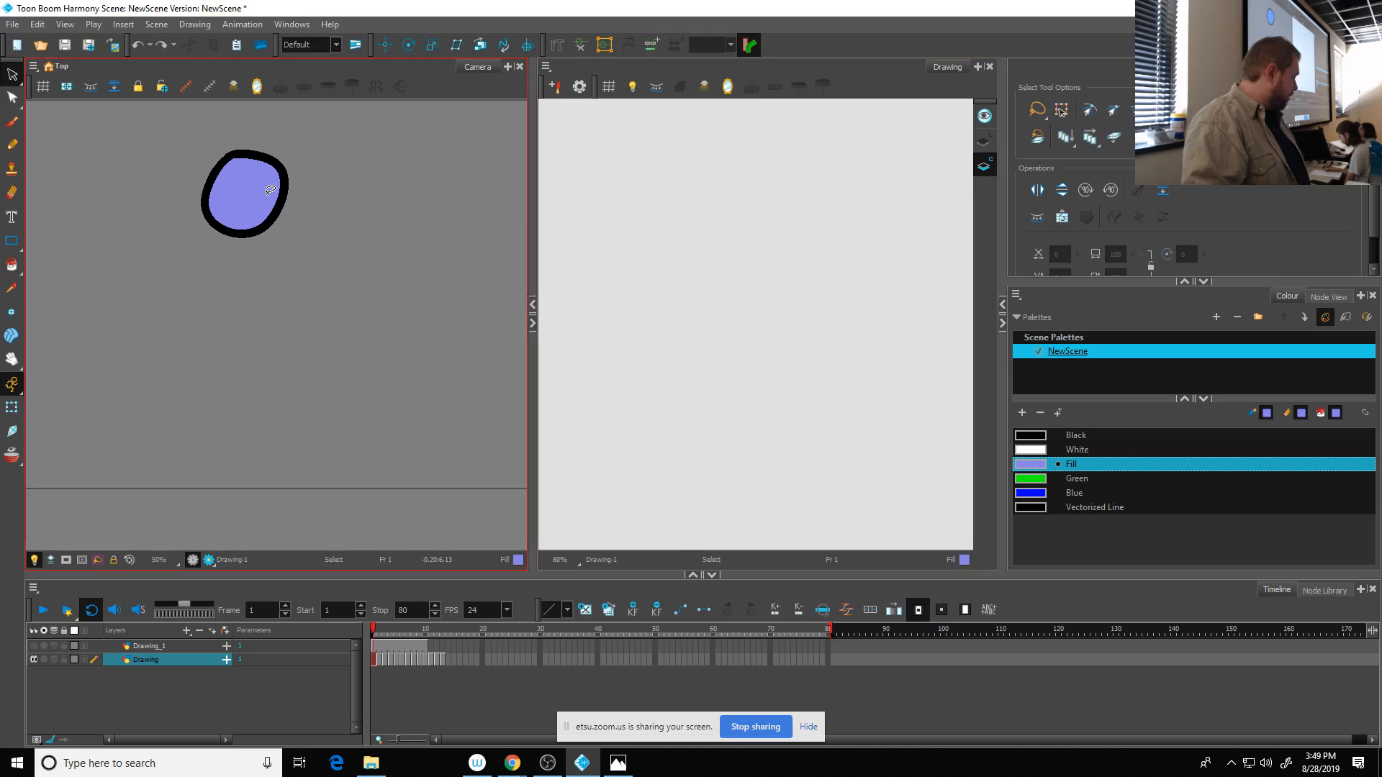
- Delete the purple fill from the ball's Line Art on frame 1
{"action": "left_click", "coordinate": [985, 146]}
{"action": "left_click", "coordinate": [747, 258]}
{"action": "key", "text": "Delete"}
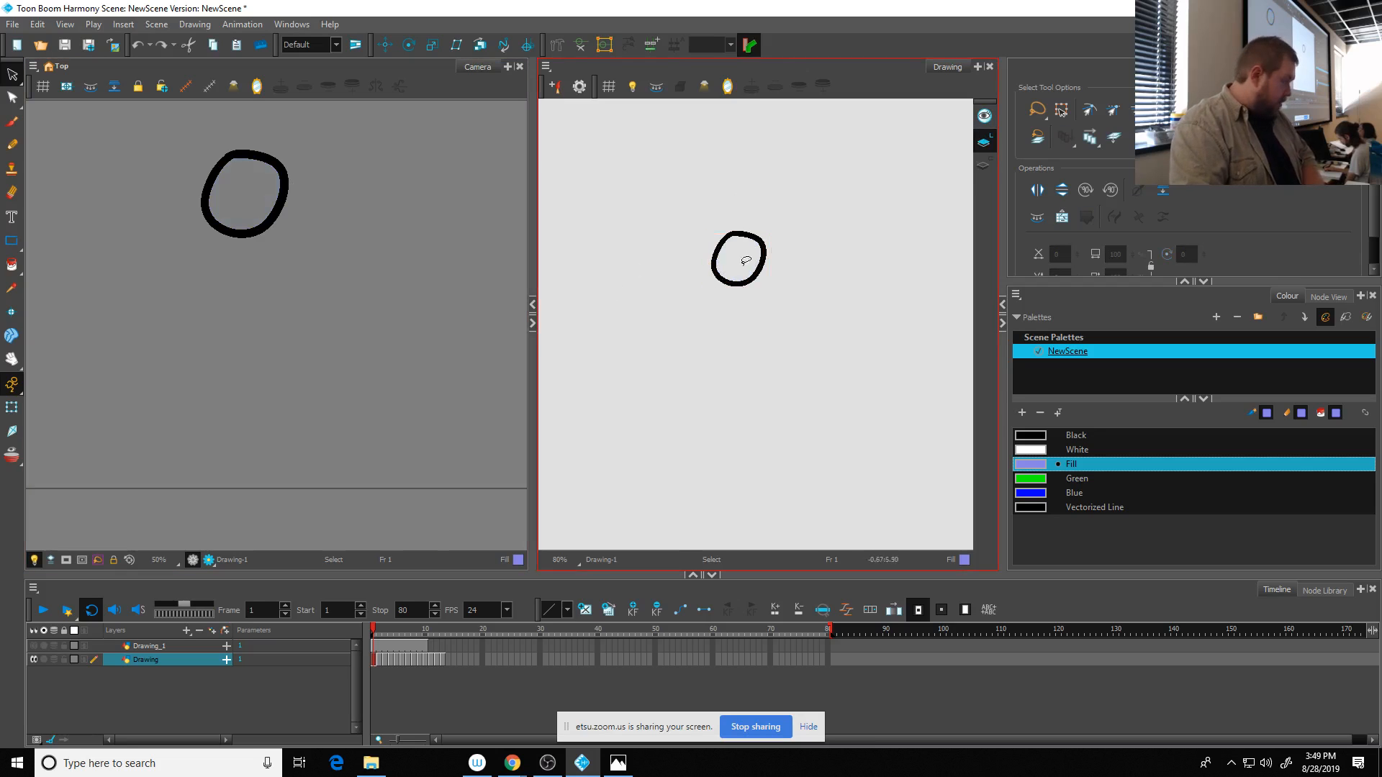
- Create Colour Art from the ball's selected Line Art outline on frame 1 and examine it on the Colour Art layer
{"action": "mouse_move", "coordinate": [295, 139]}
{"action": "left_mouse_down"}
{"action": "mouse_move", "coordinate": [134, 189]}
{"action": "mouse_move", "coordinate": [312, 238]}
{"action": "mouse_move", "coordinate": [341, 143]}
{"action": "left_mouse_up"}
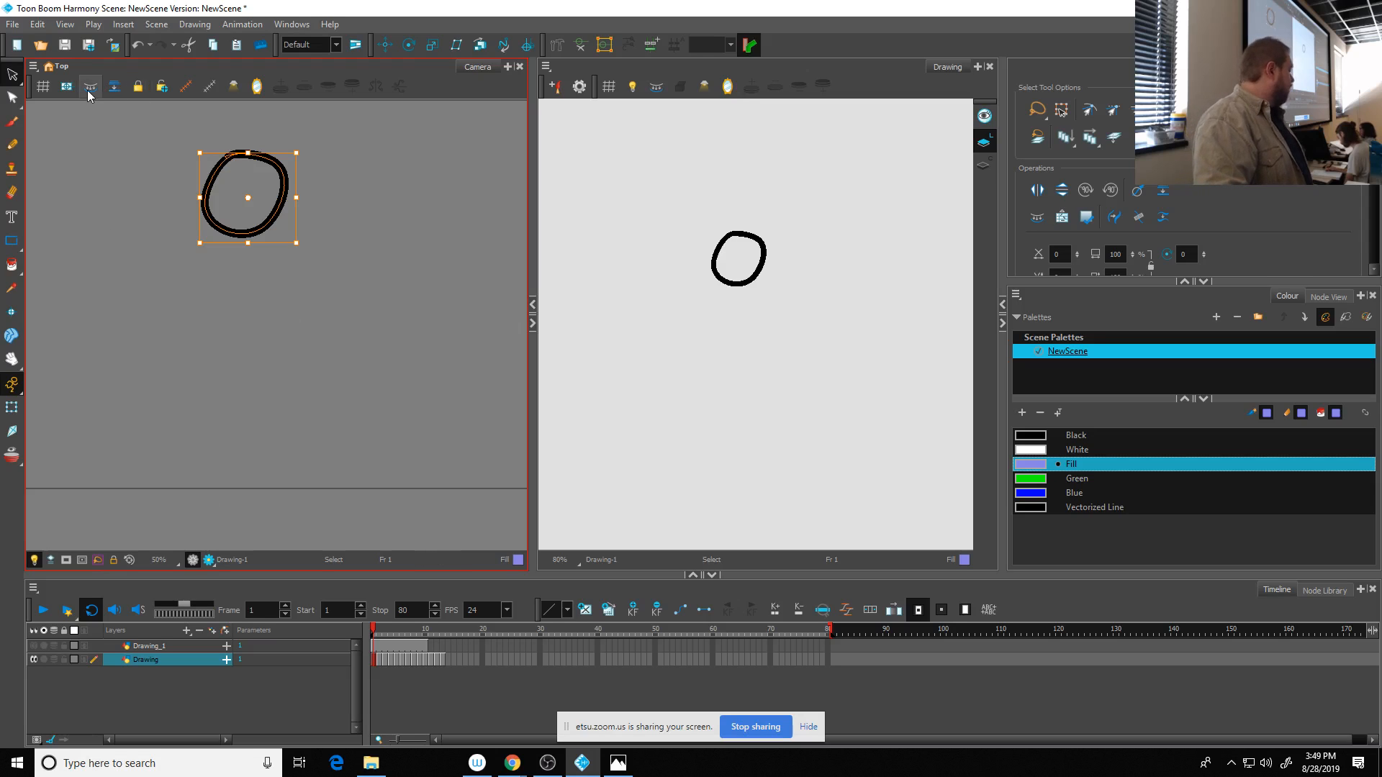
{"action": "left_click", "coordinate": [984, 165]}
{"action": "scroll", "coordinate": [754, 259], "scroll_direction": "up", "scroll_amount": 3}
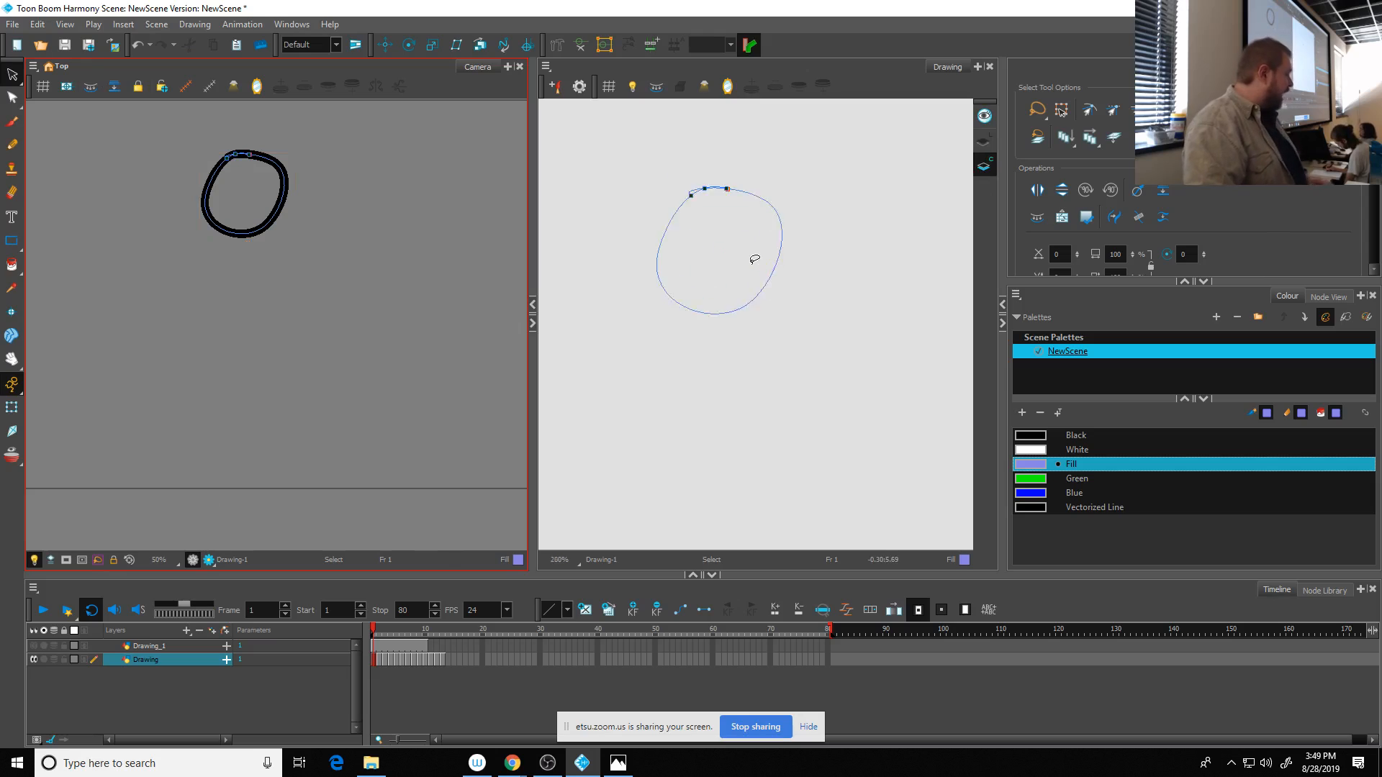
{"action": "scroll", "coordinate": [754, 259], "scroll_direction": "up", "scroll_amount": 1}
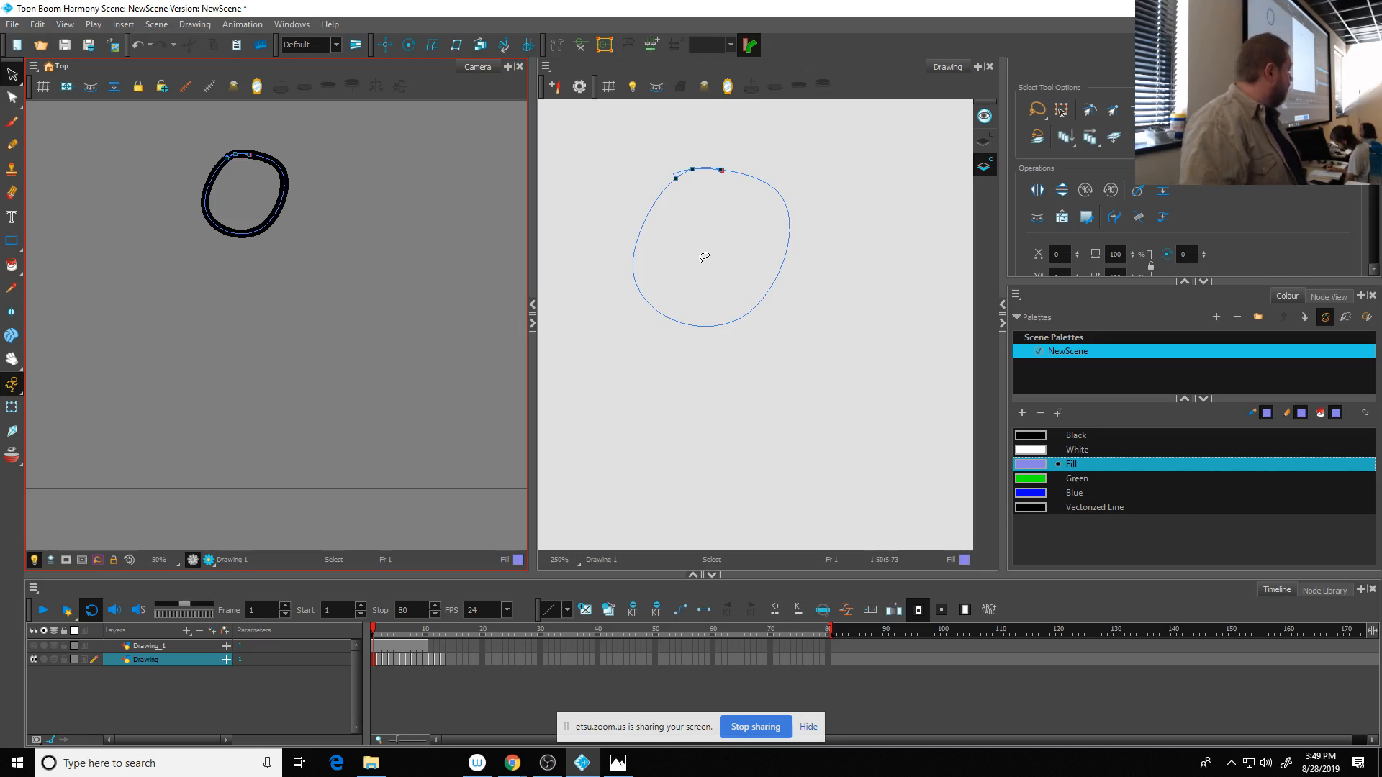
- Try painting the Colour Art outline on frame 1 with the Fill swatch, and undo both the fill and the outline
{"action": "left_click", "coordinate": [11, 265]}
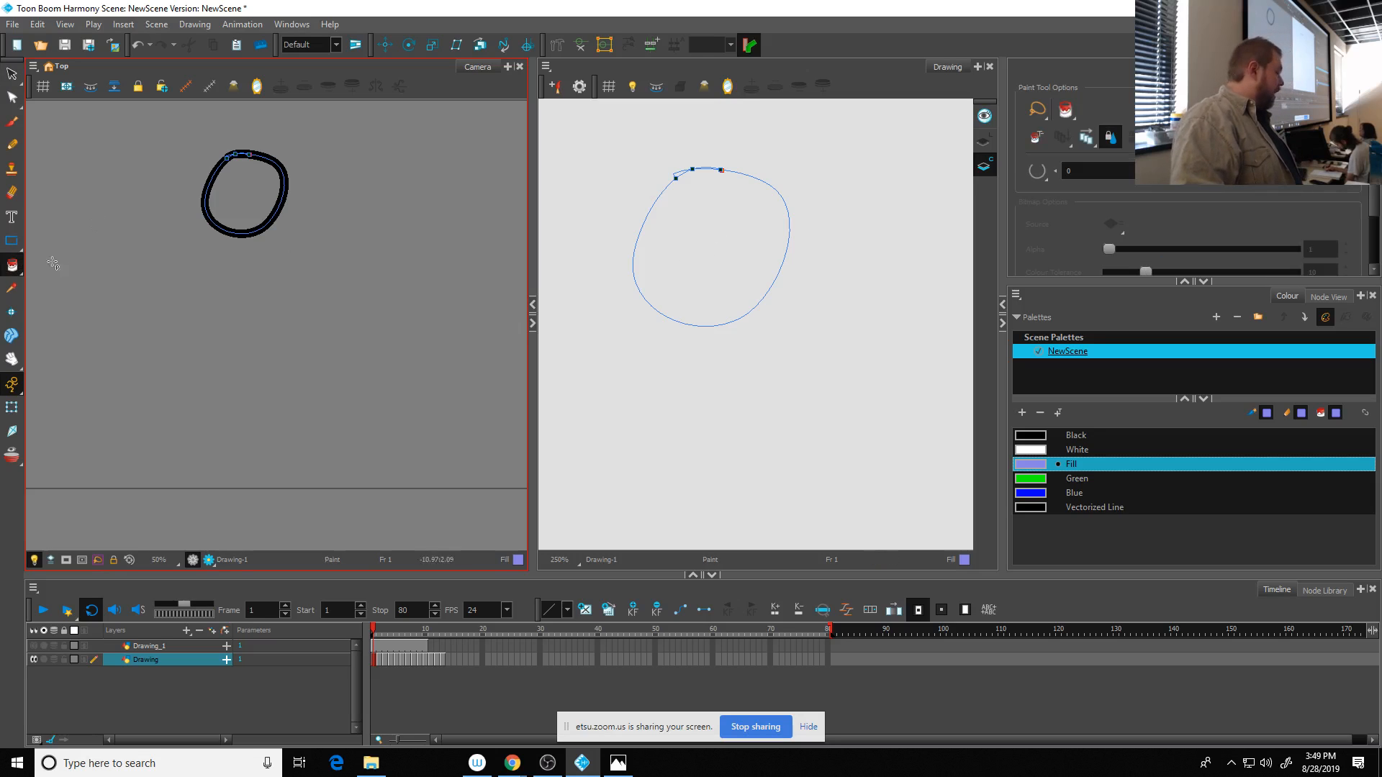
{"action": "left_click", "coordinate": [734, 254]}
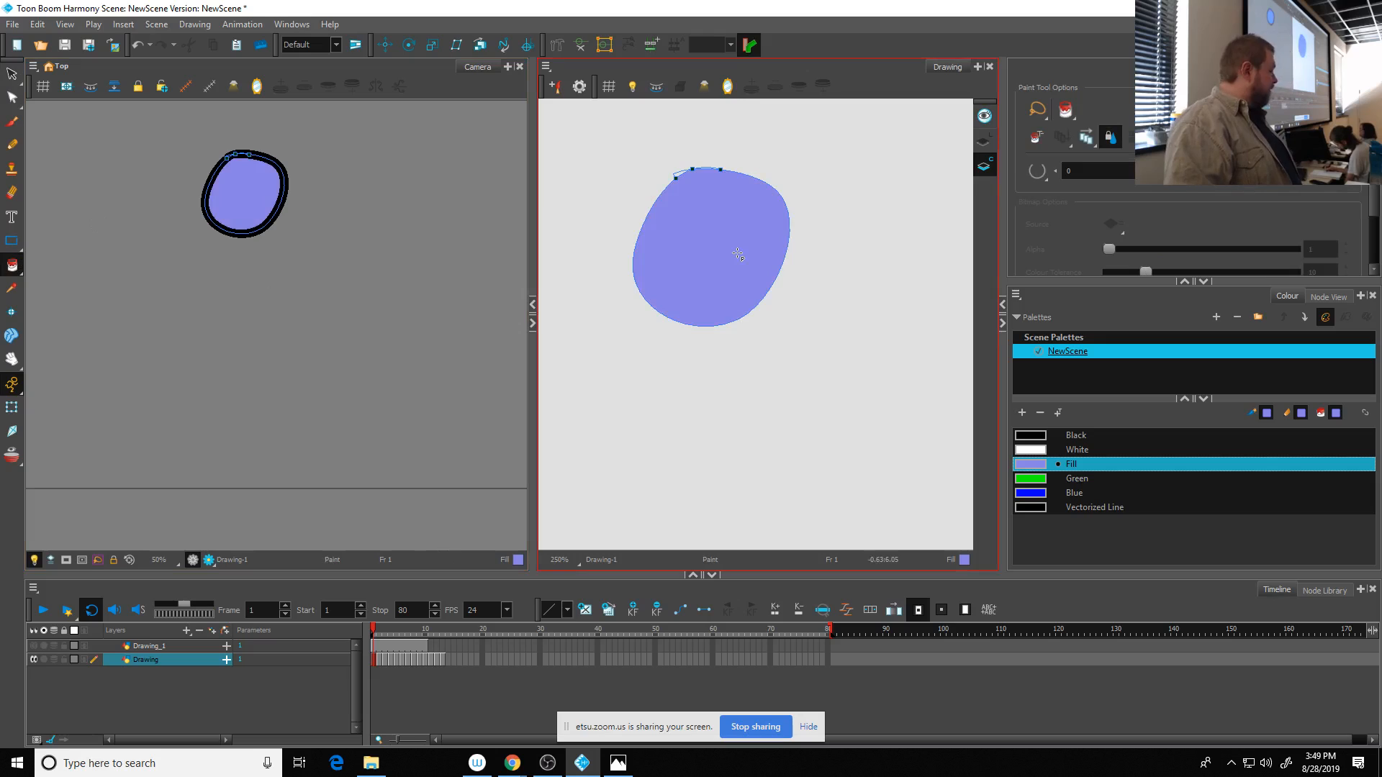
{"action": "key", "text": "ctrl+z"}
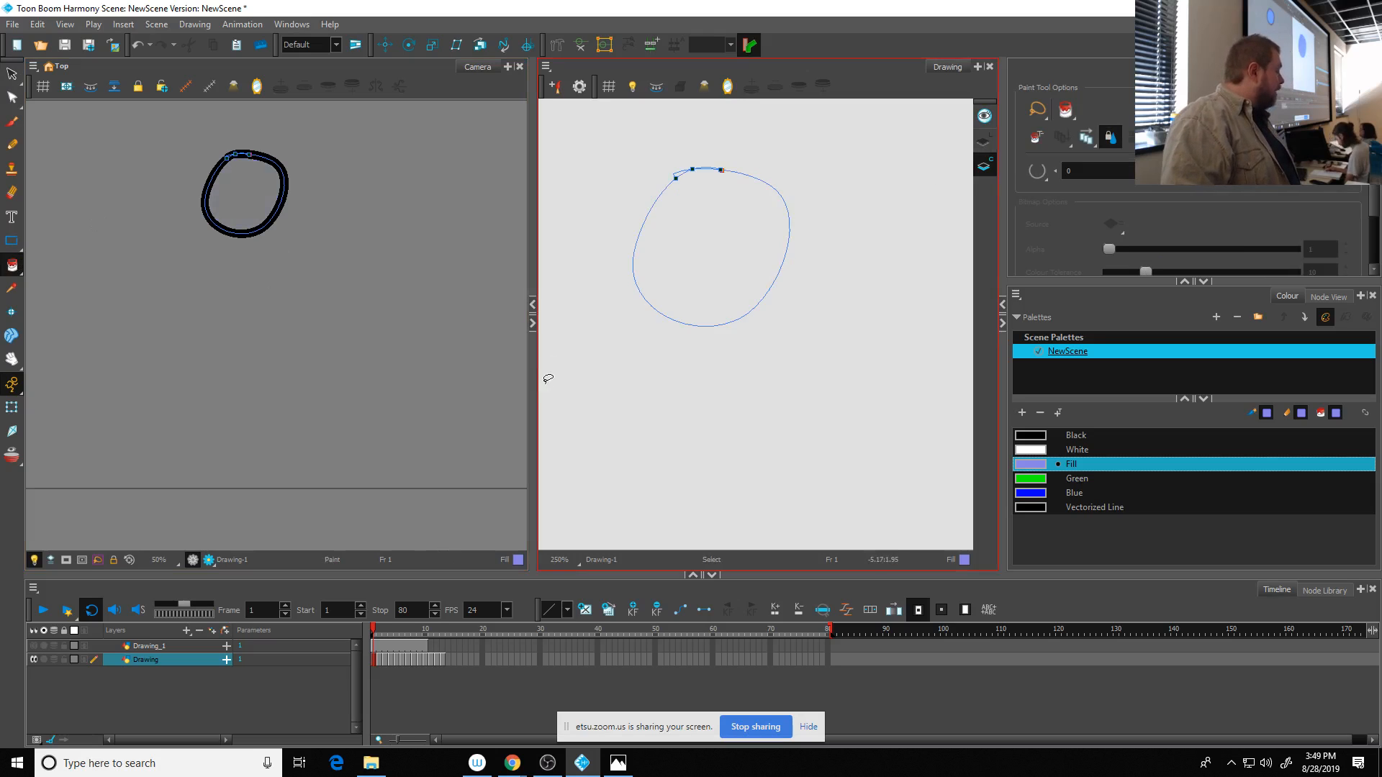
{"action": "key", "text": "alt+s"}
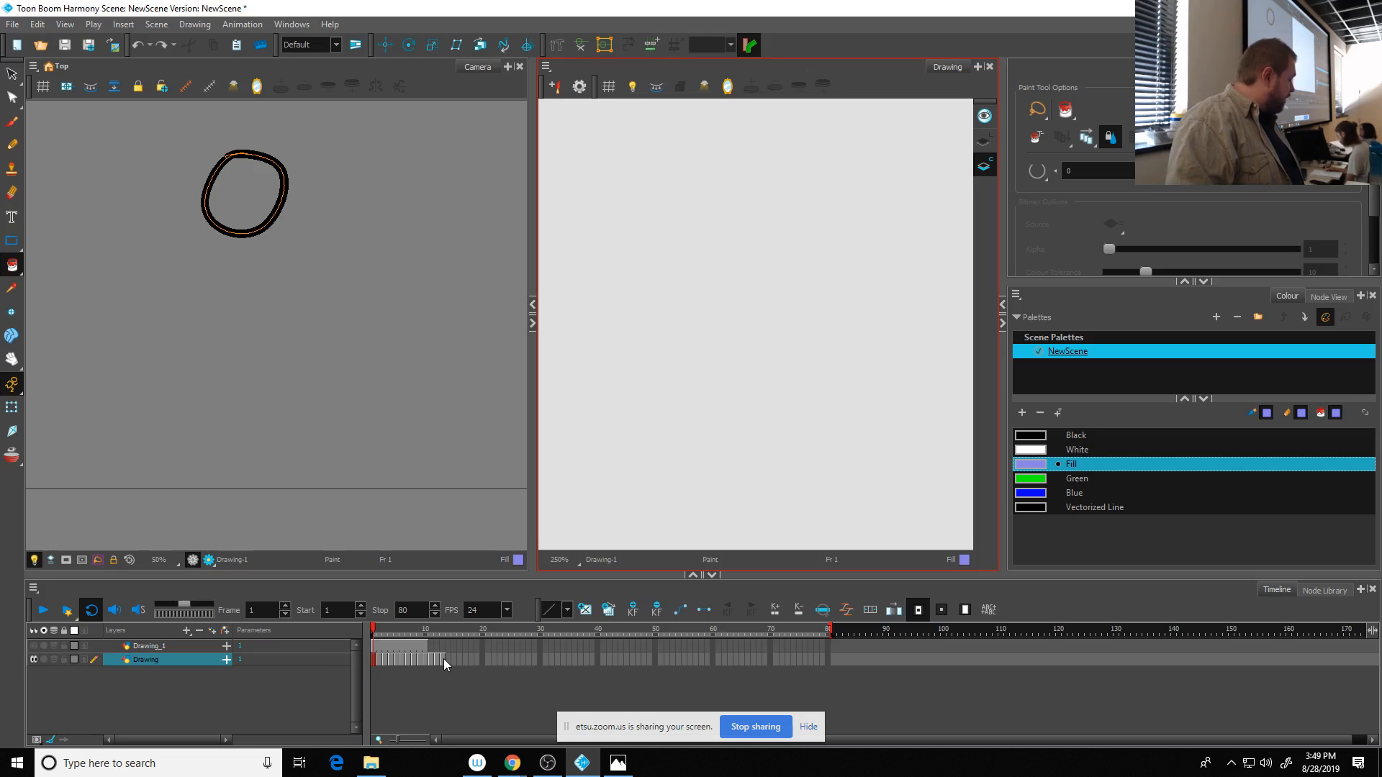
- Select the ball drawings' exposures on the Drawing layer and create Colour Art from Line Art on frame 1
{"action": "left_click", "coordinate": [443, 659], "text": "shift"}
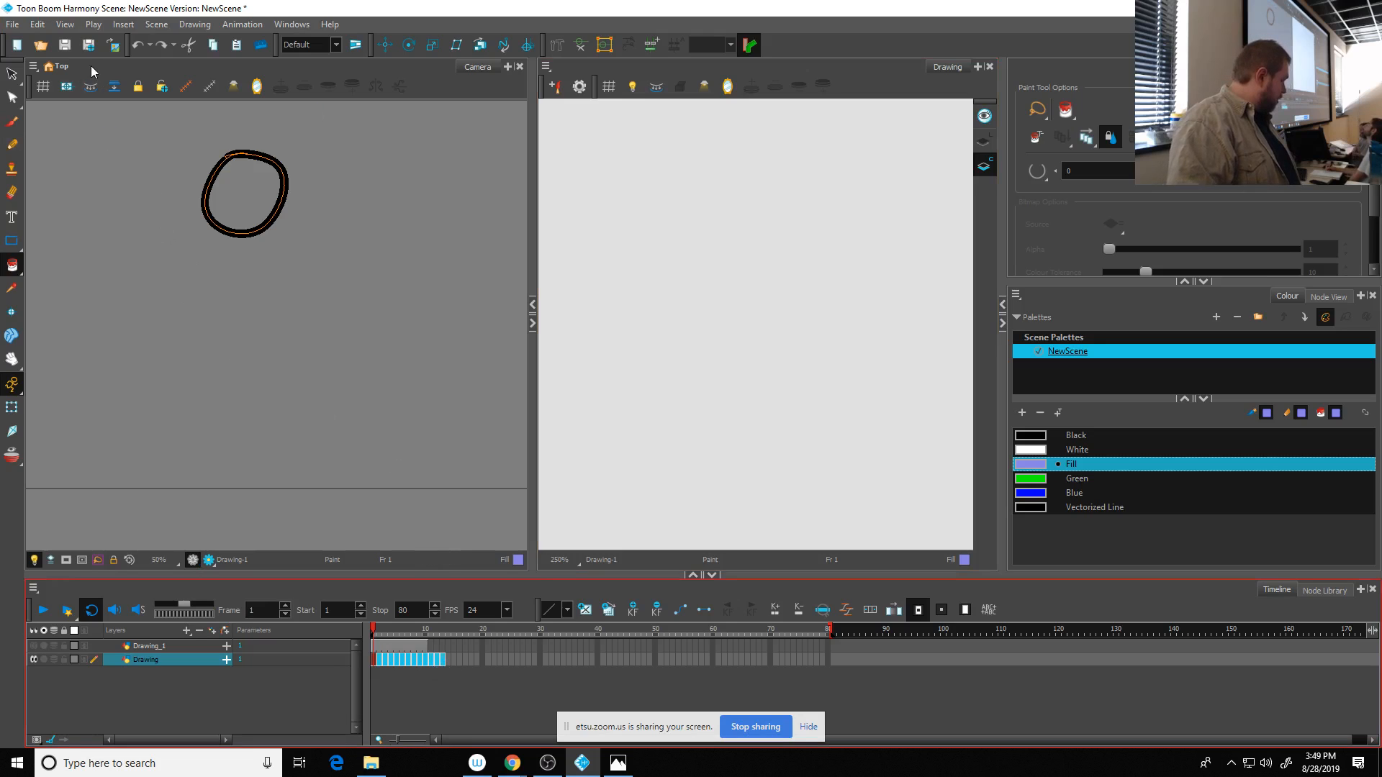
{"action": "left_click", "coordinate": [93, 170]}
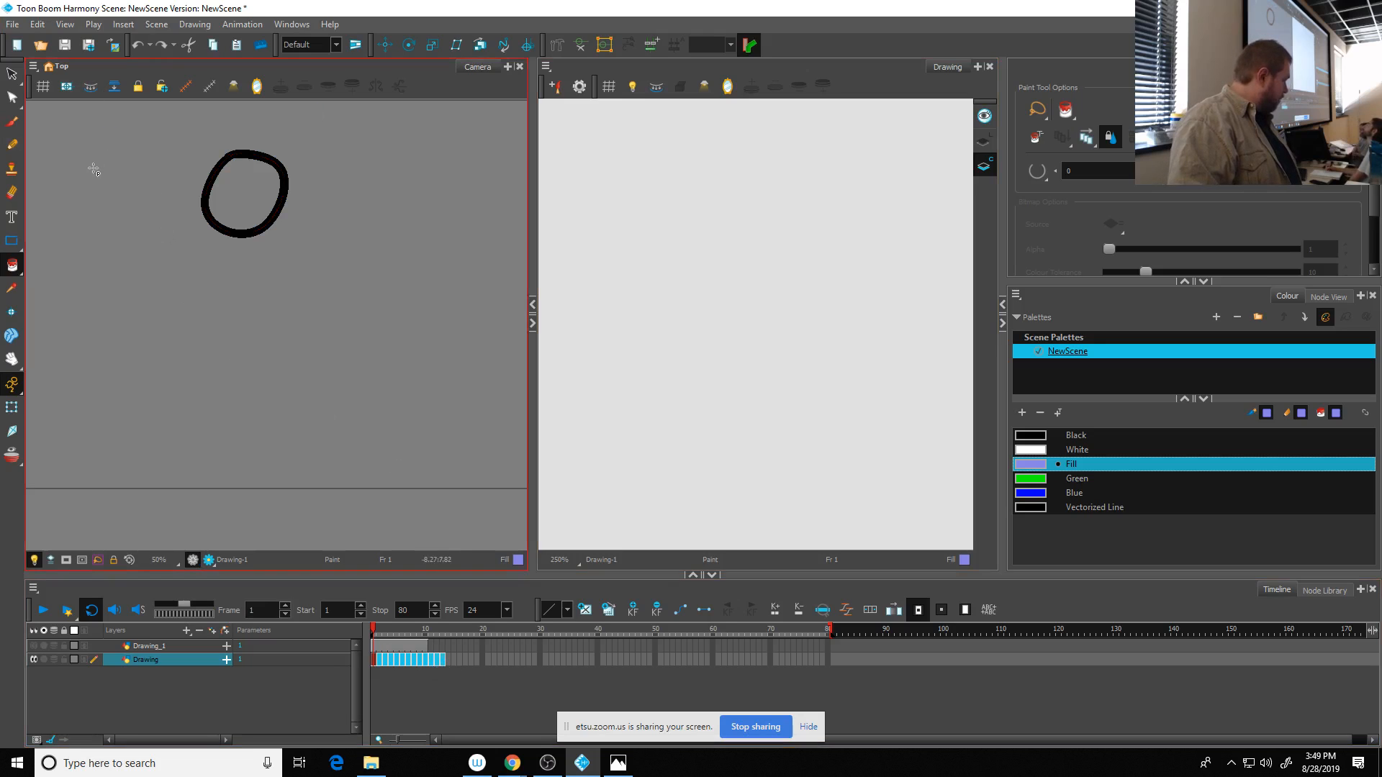
{"action": "left_click", "coordinate": [90, 90]}
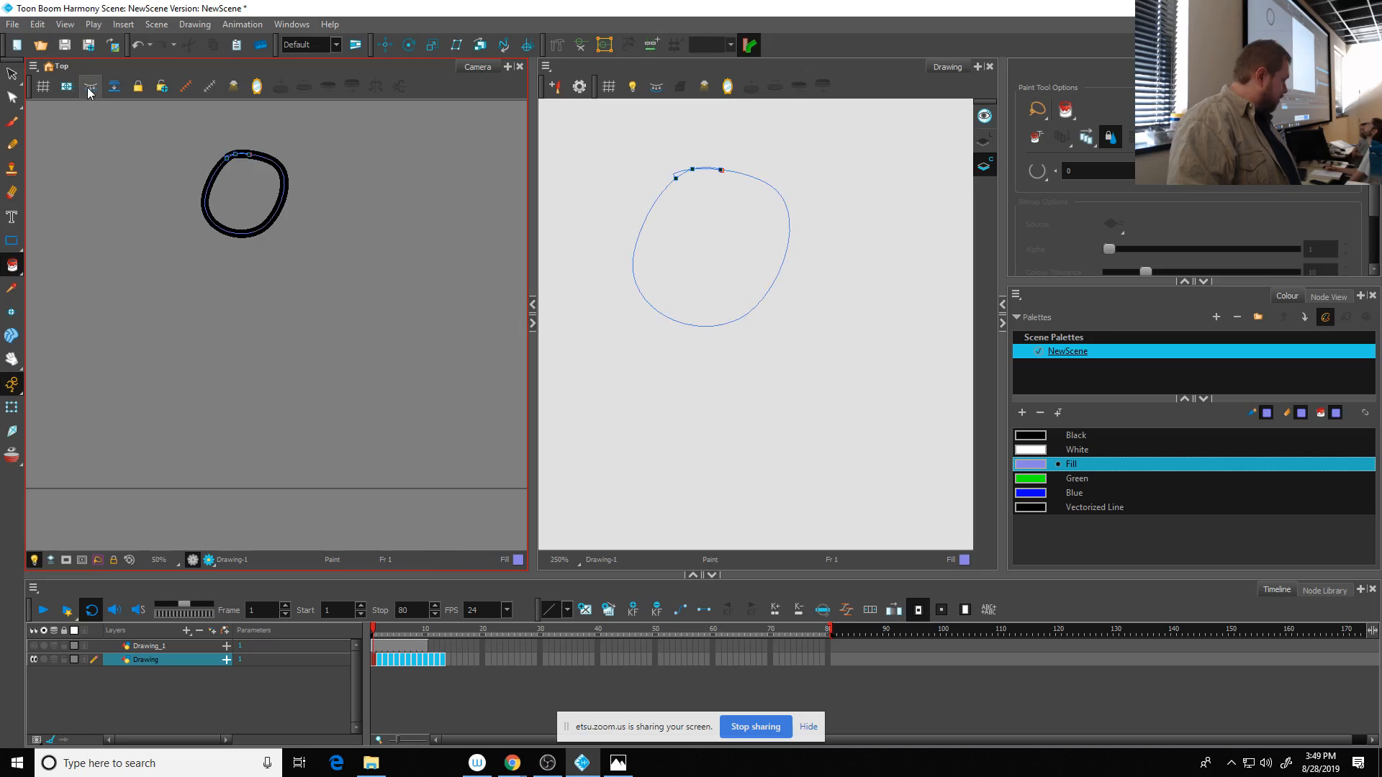
- Create Colour Art from Line Art for the ball drawings on frames 2, 3 and 4
{"action": "left_click", "coordinate": [381, 660]}
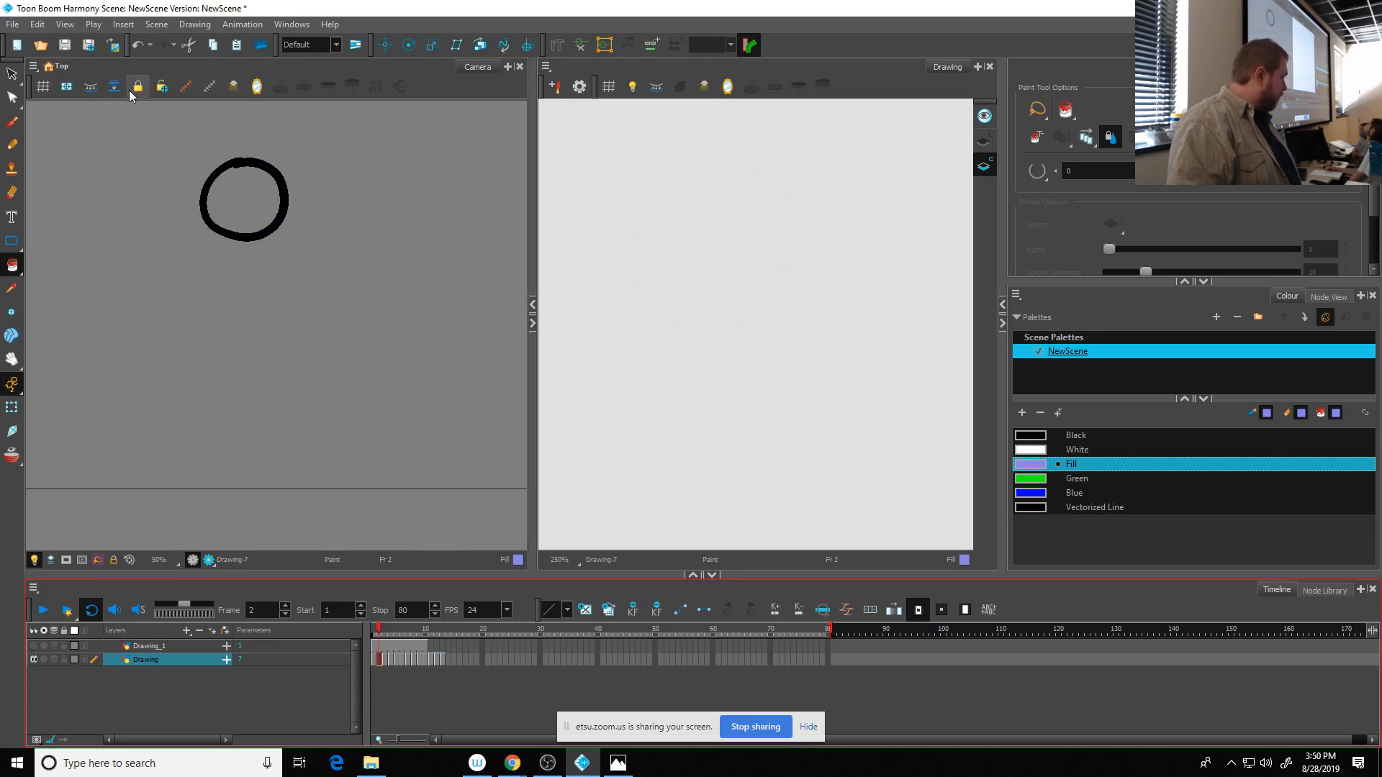
{"action": "left_click", "coordinate": [85, 90]}
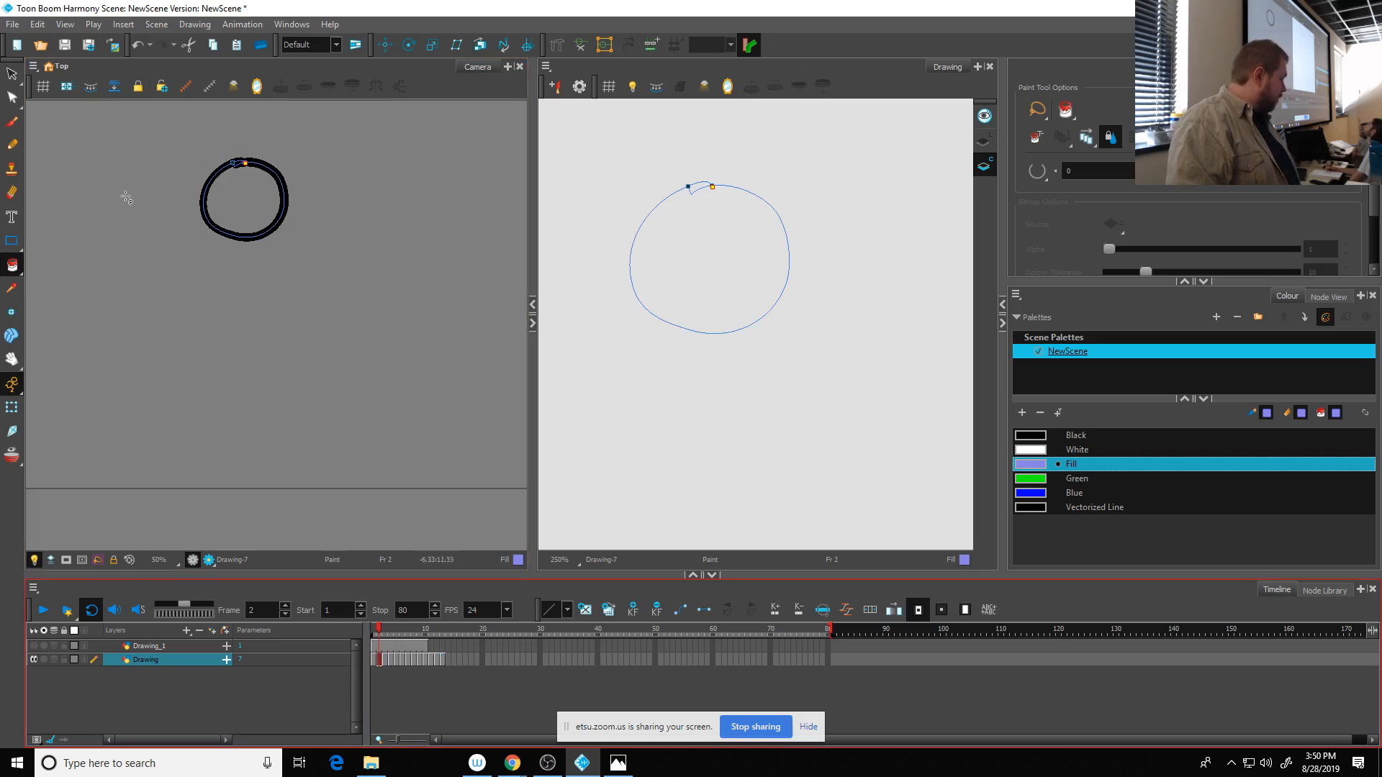
{"action": "left_click", "coordinate": [389, 659]}
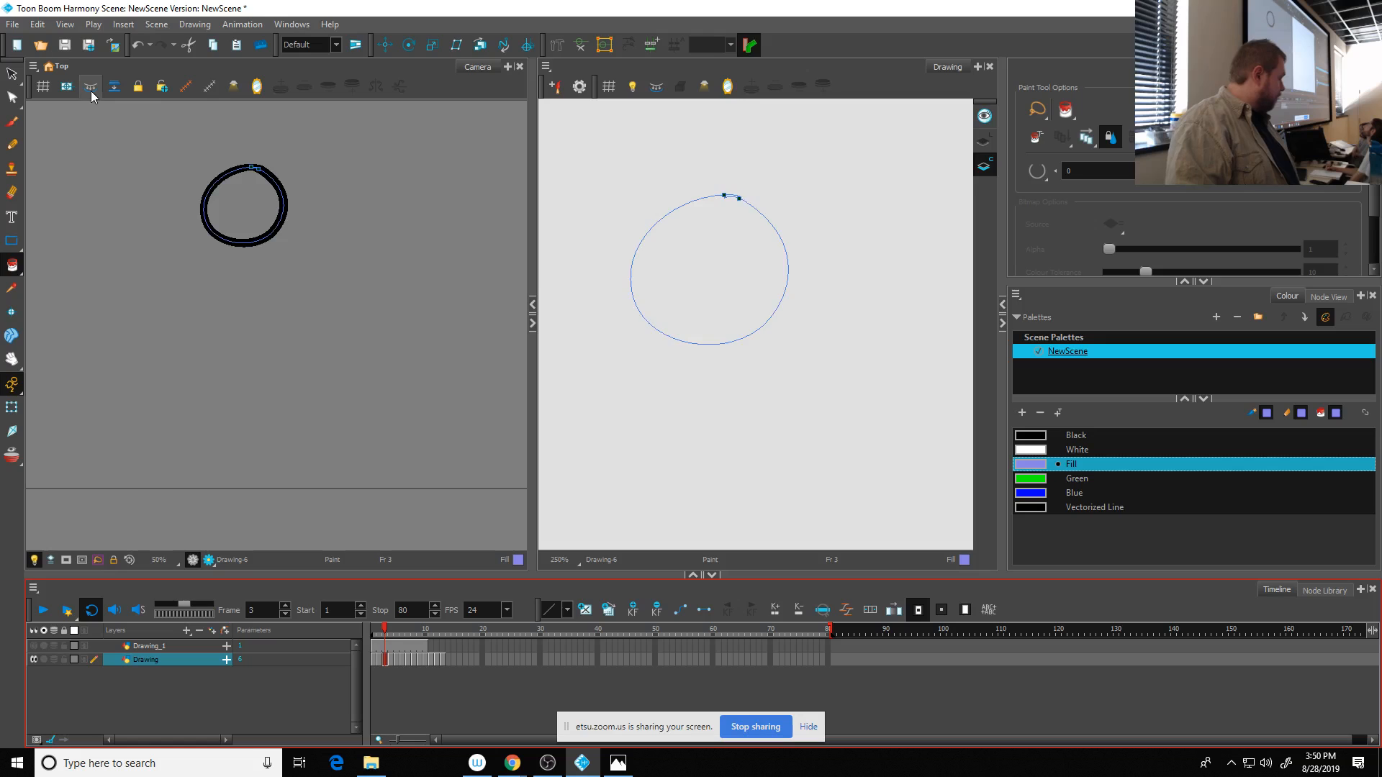
{"action": "left_click", "coordinate": [391, 659]}
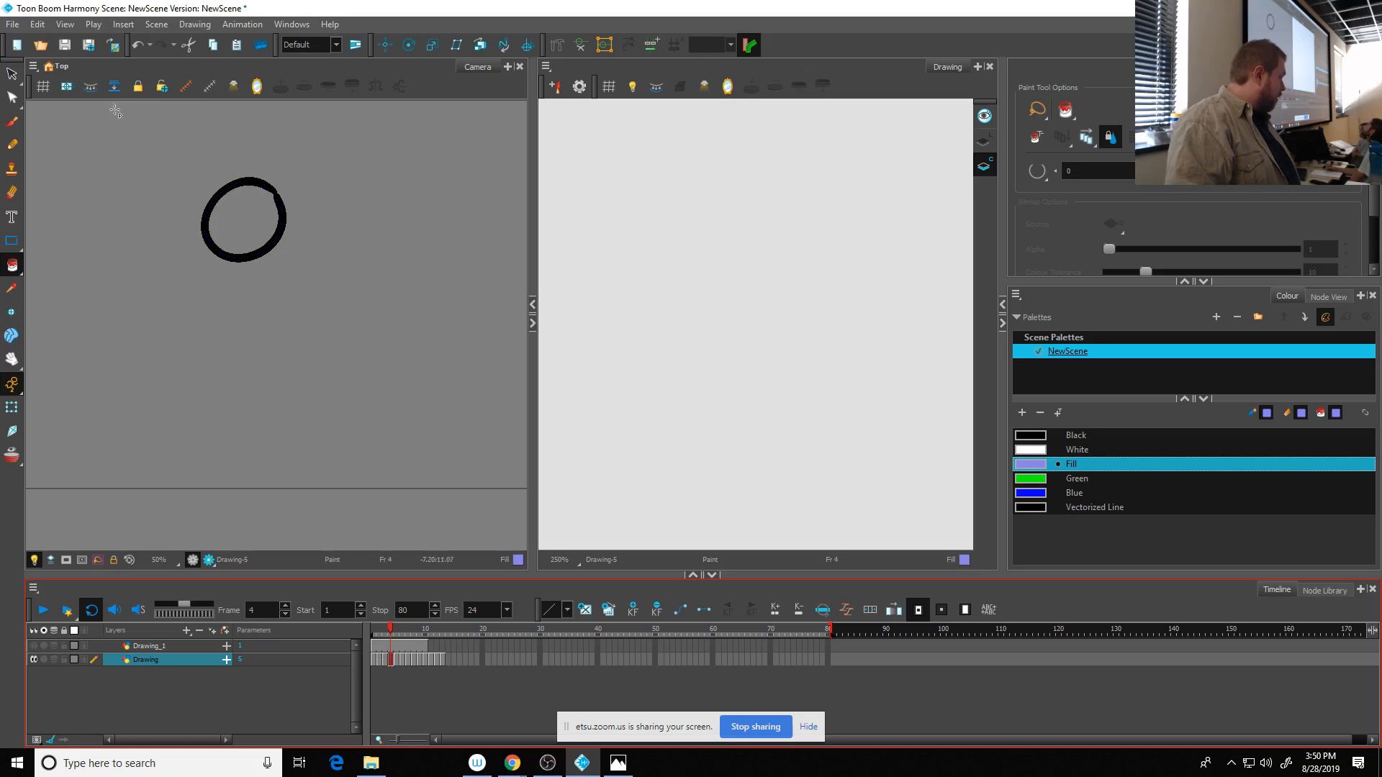
{"action": "left_click", "coordinate": [90, 87]}
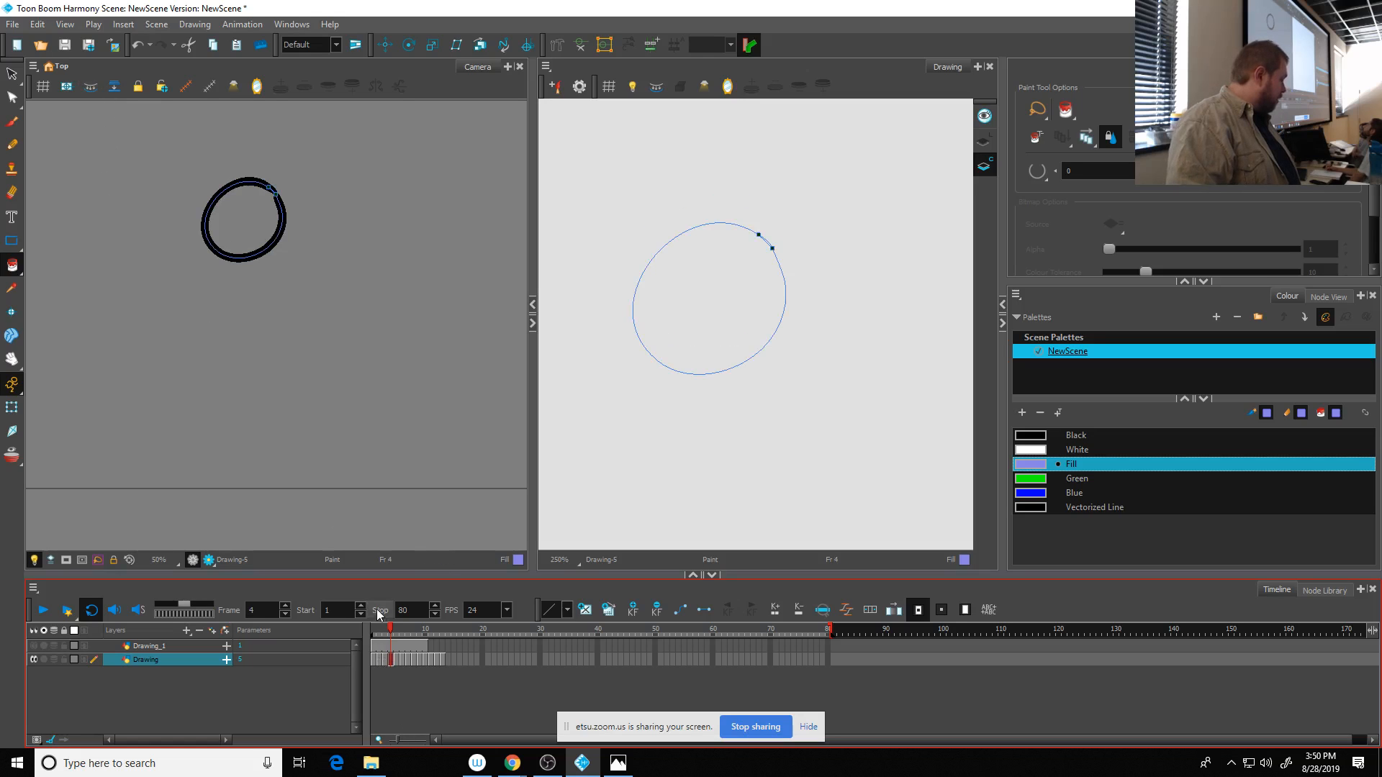
- Create Colour Art from Line Art for the ball drawings on frames 5, 6 and 7
{"action": "left_click", "coordinate": [396, 659]}
{"action": "left_click", "coordinate": [90, 86]}
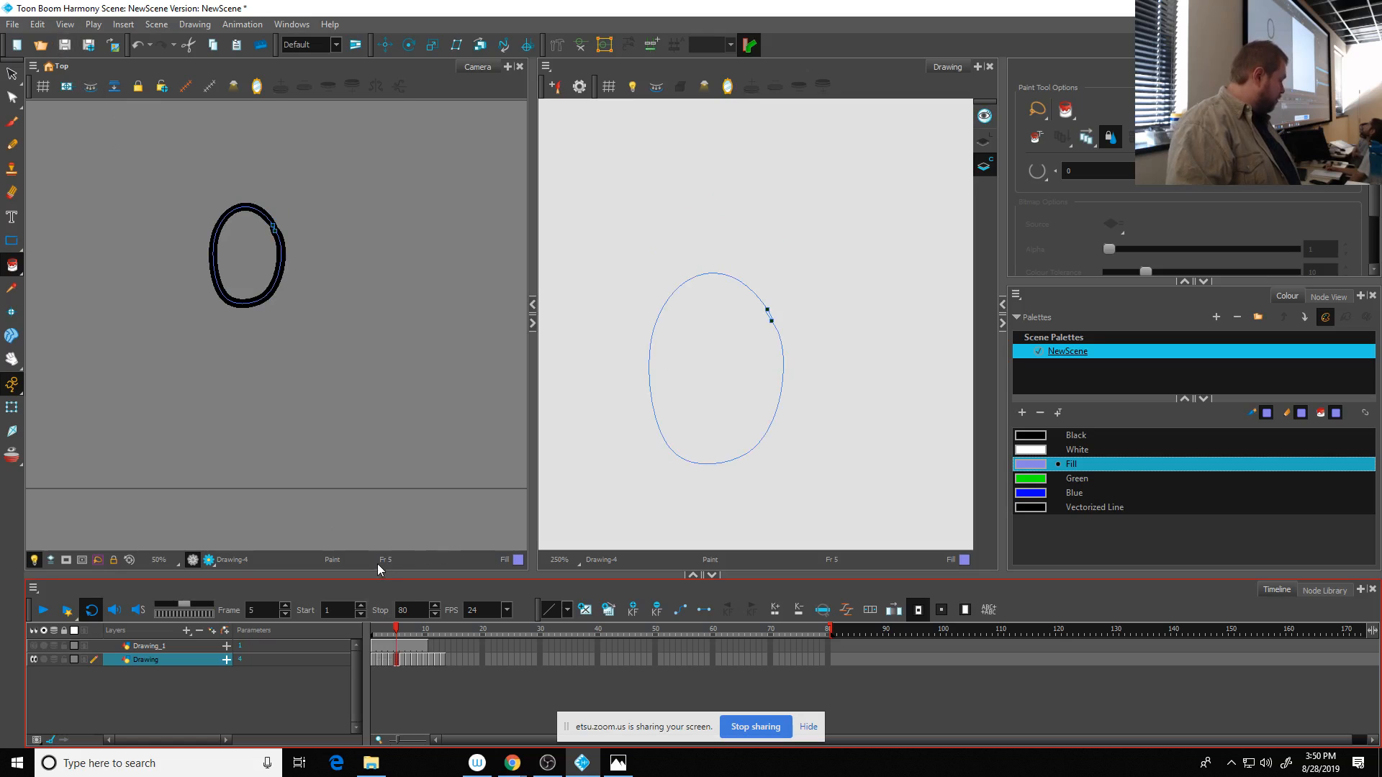
{"action": "left_click", "coordinate": [404, 660]}
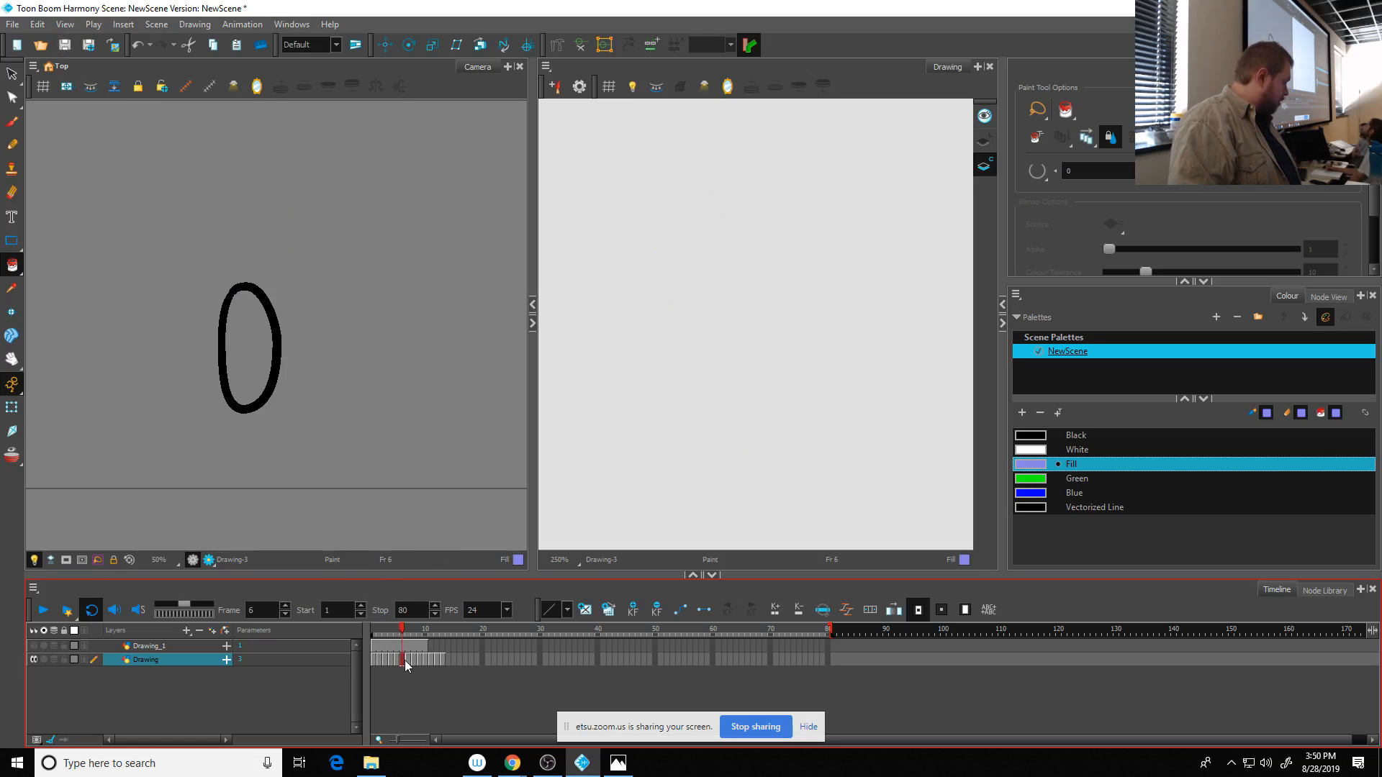
{"action": "left_click", "coordinate": [85, 91]}
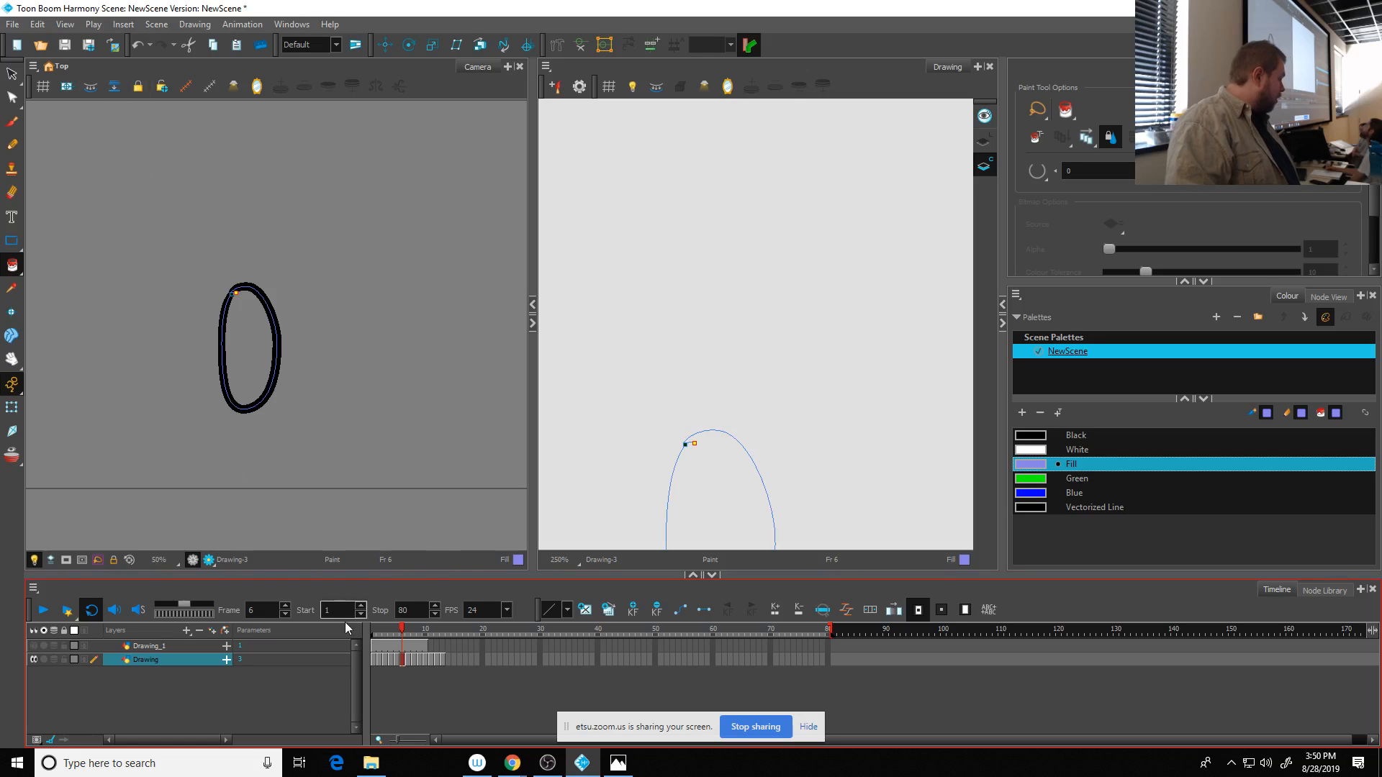
{"action": "left_click", "coordinate": [408, 659]}
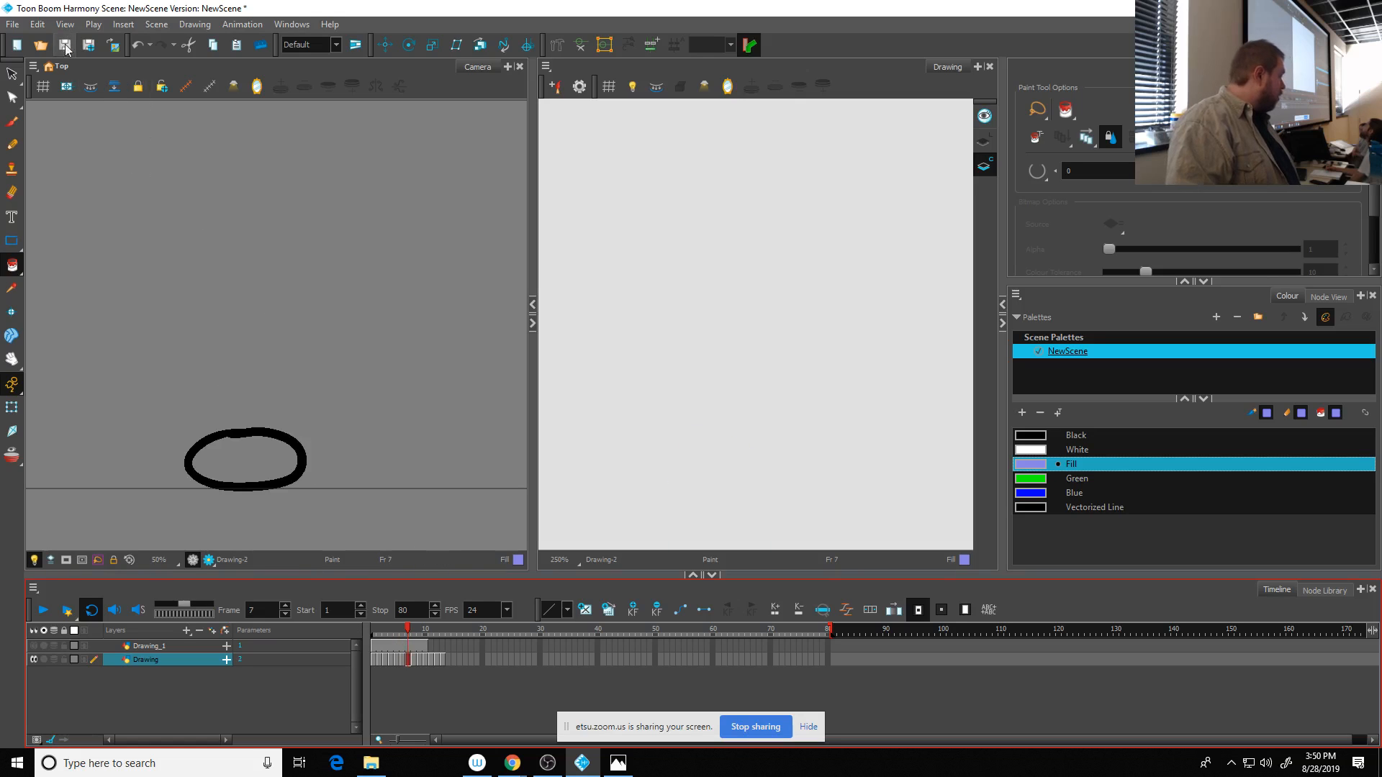
{"action": "left_click", "coordinate": [88, 88]}
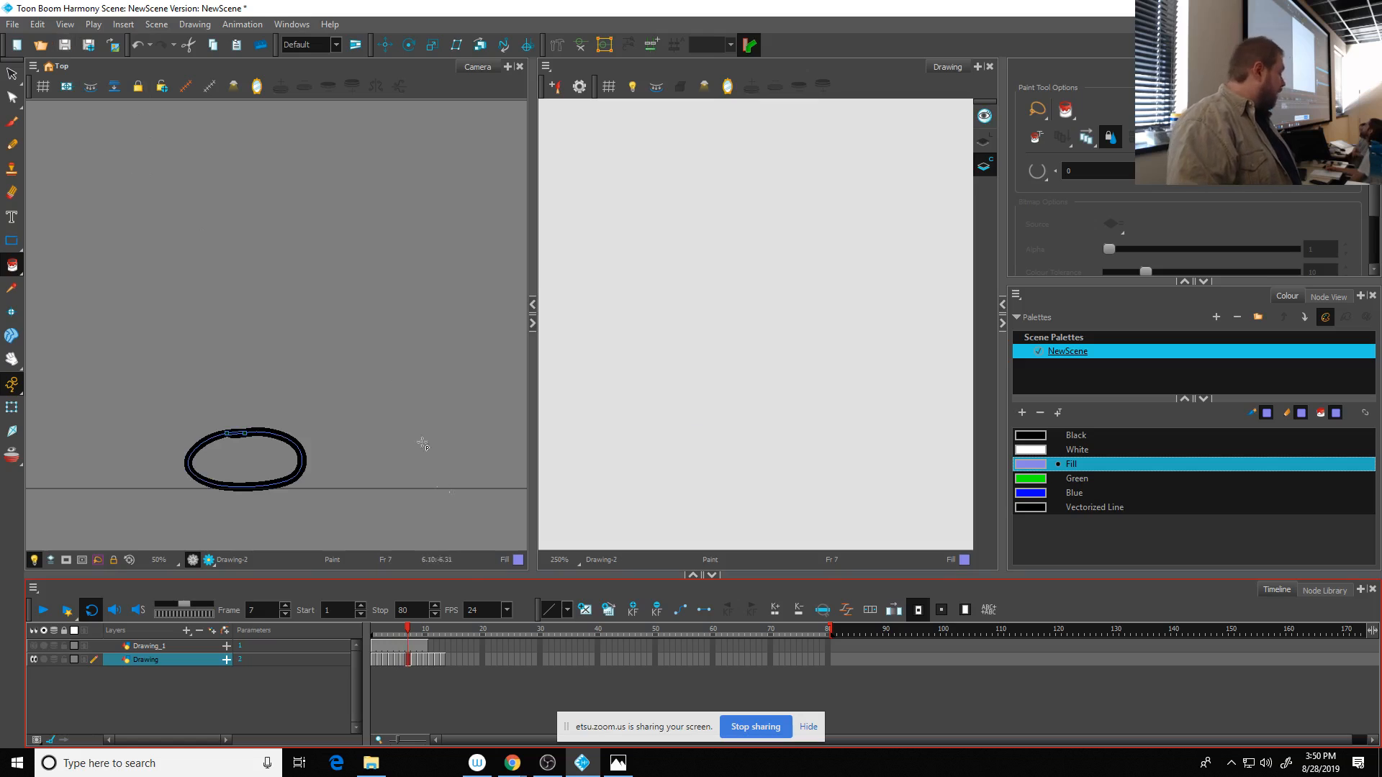
- Paint the squashed ball's Colour Art on frame 7 with the Paint tool and the Fill swatch
{"action": "scroll", "coordinate": [873, 352], "scroll_direction": "down", "scroll_amount": 4}
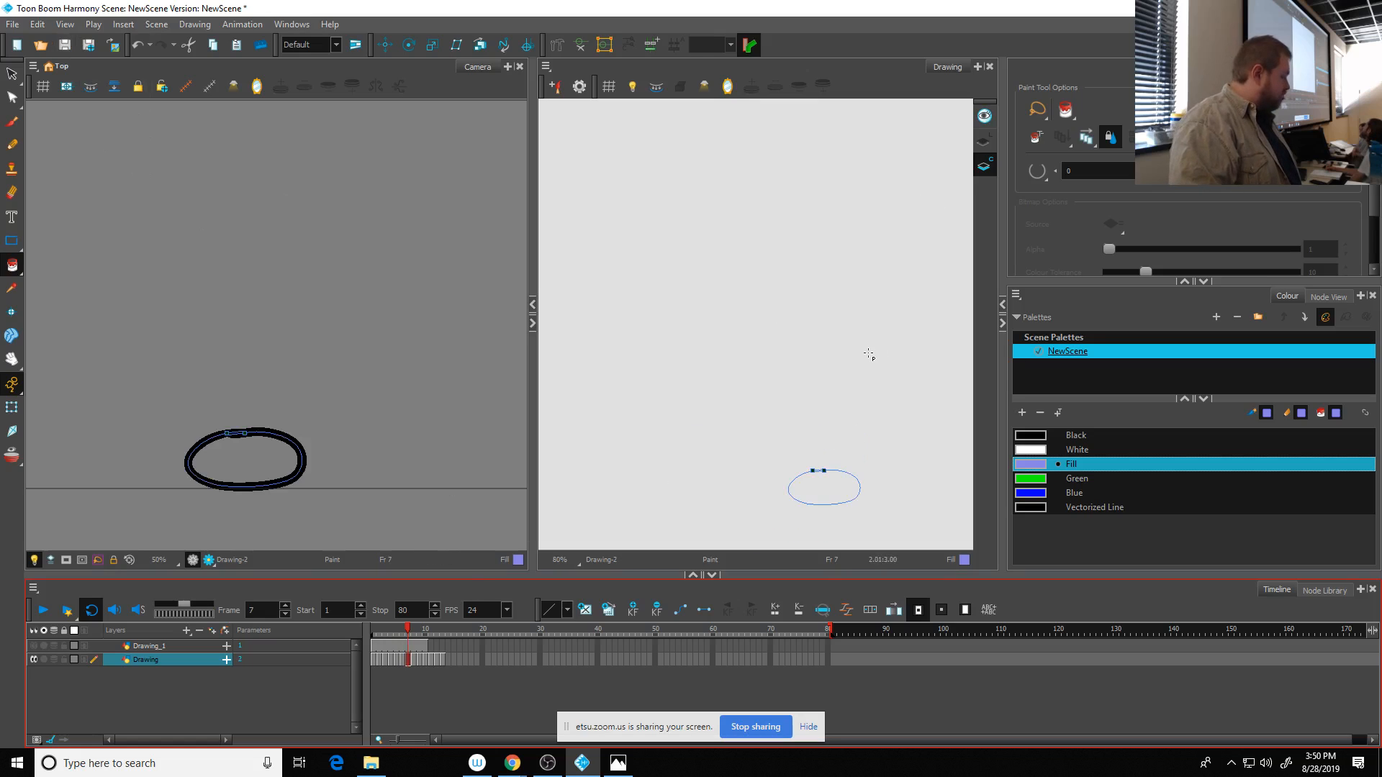
{"action": "left_click_drag", "start_coordinate": [822, 390], "coordinate": [694, 253]}
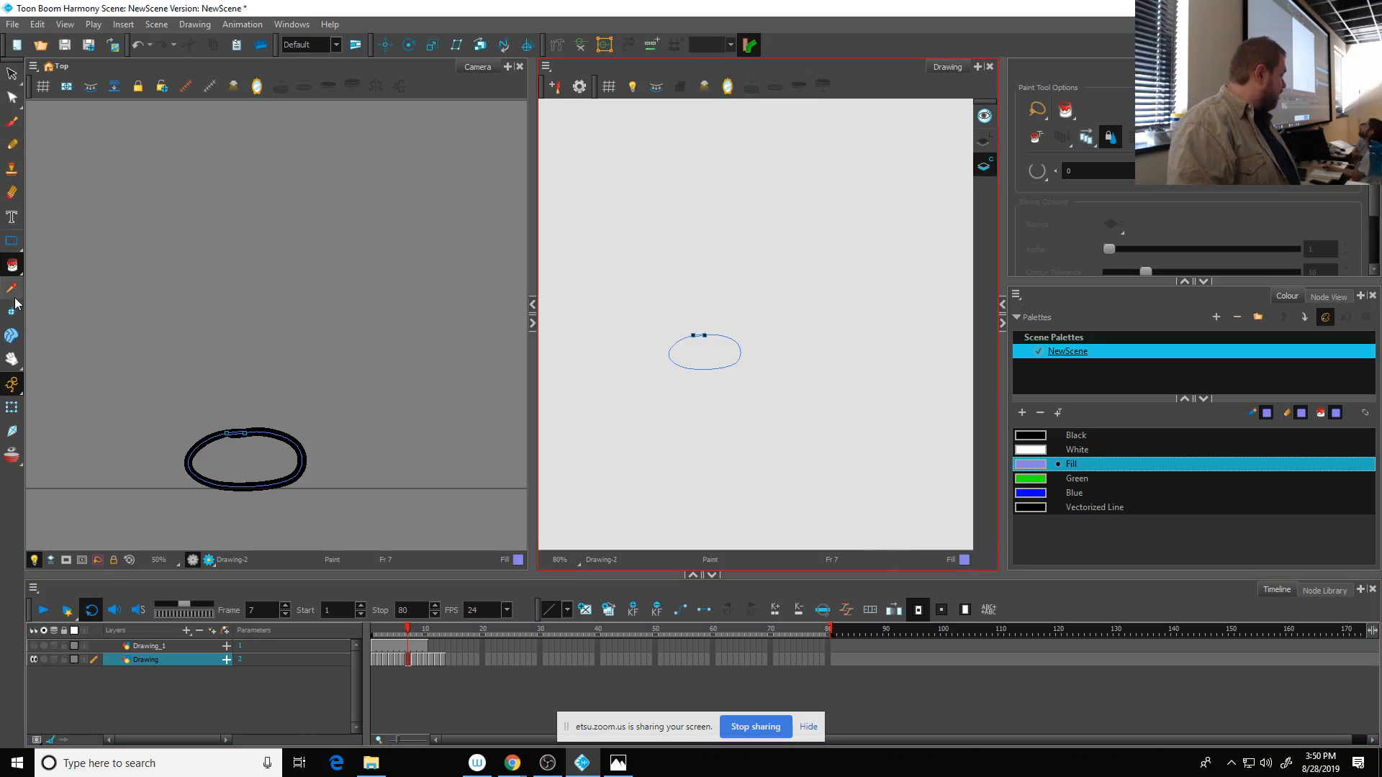
{"action": "left_click", "coordinate": [13, 266]}
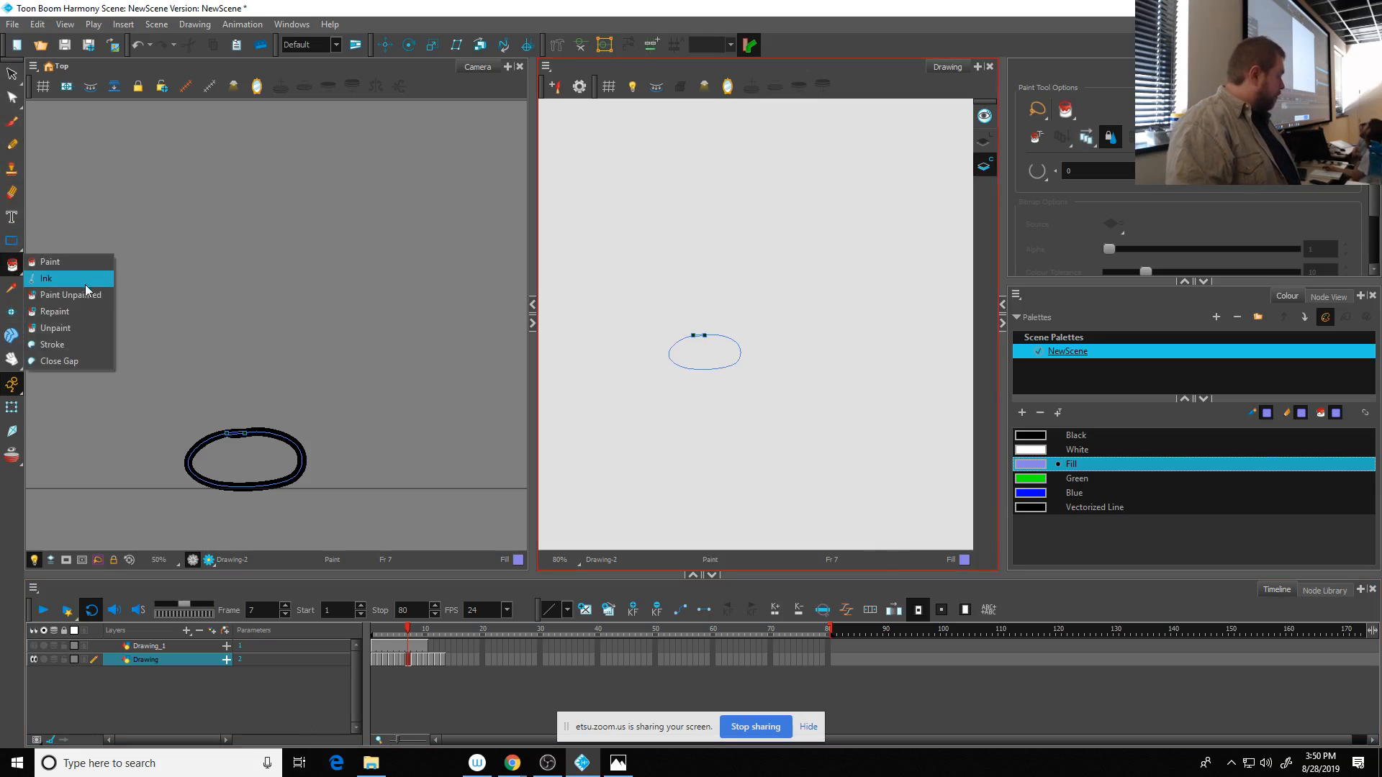
{"action": "left_click", "coordinate": [64, 262]}
{"action": "left_click", "coordinate": [710, 353]}
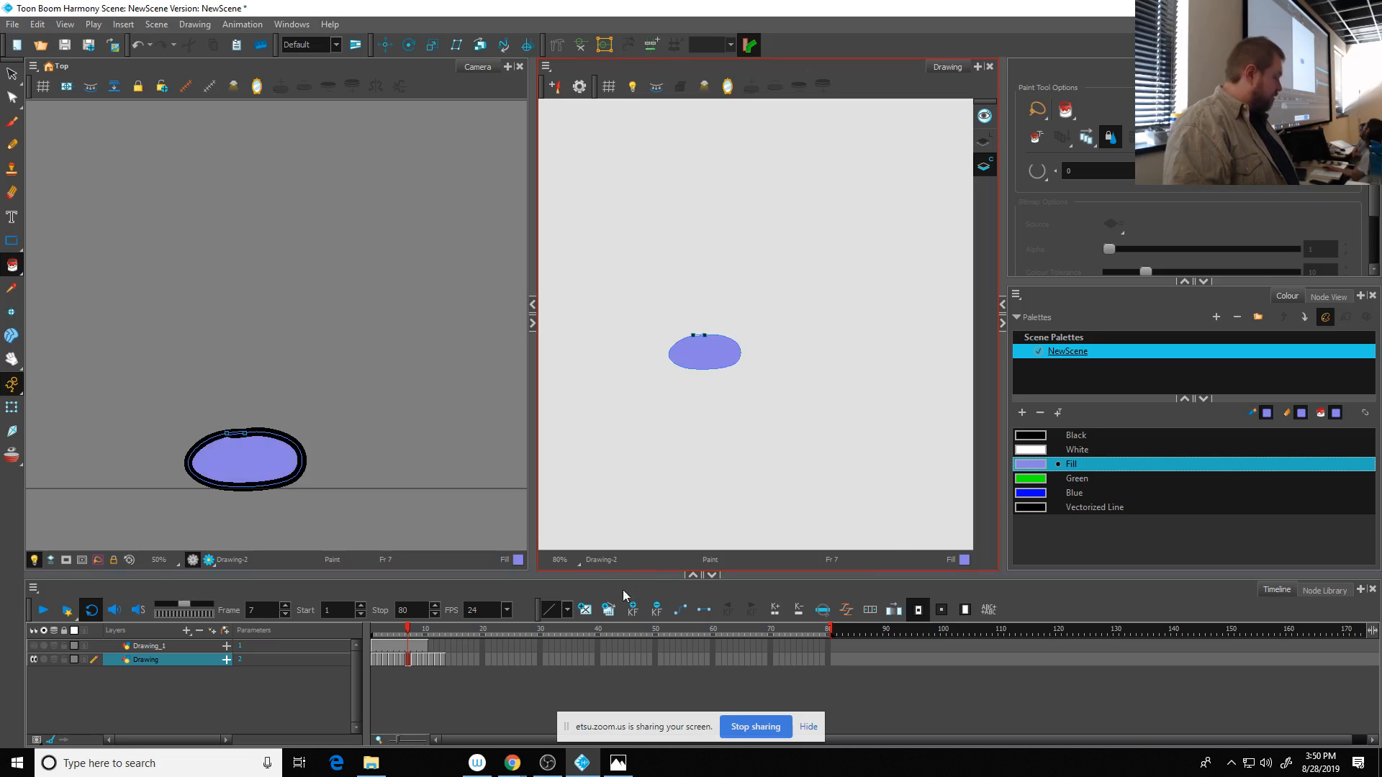
- Step back through the frames and paint the ball's Colour Art on frames 5, 4, 3, 2 and 1 with the Fill swatch
{"action": "left_click", "coordinate": [403, 661]}
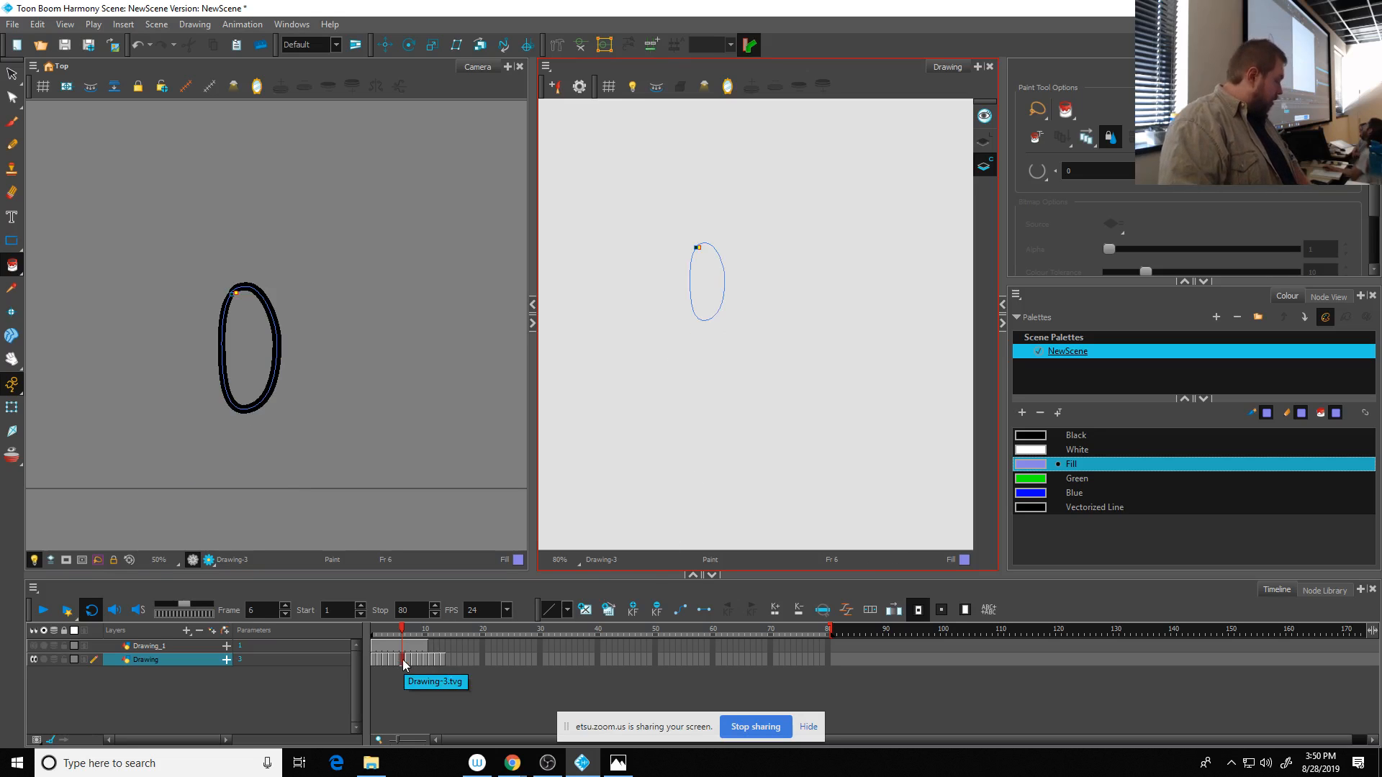
{"action": "left_click", "coordinate": [408, 660]}
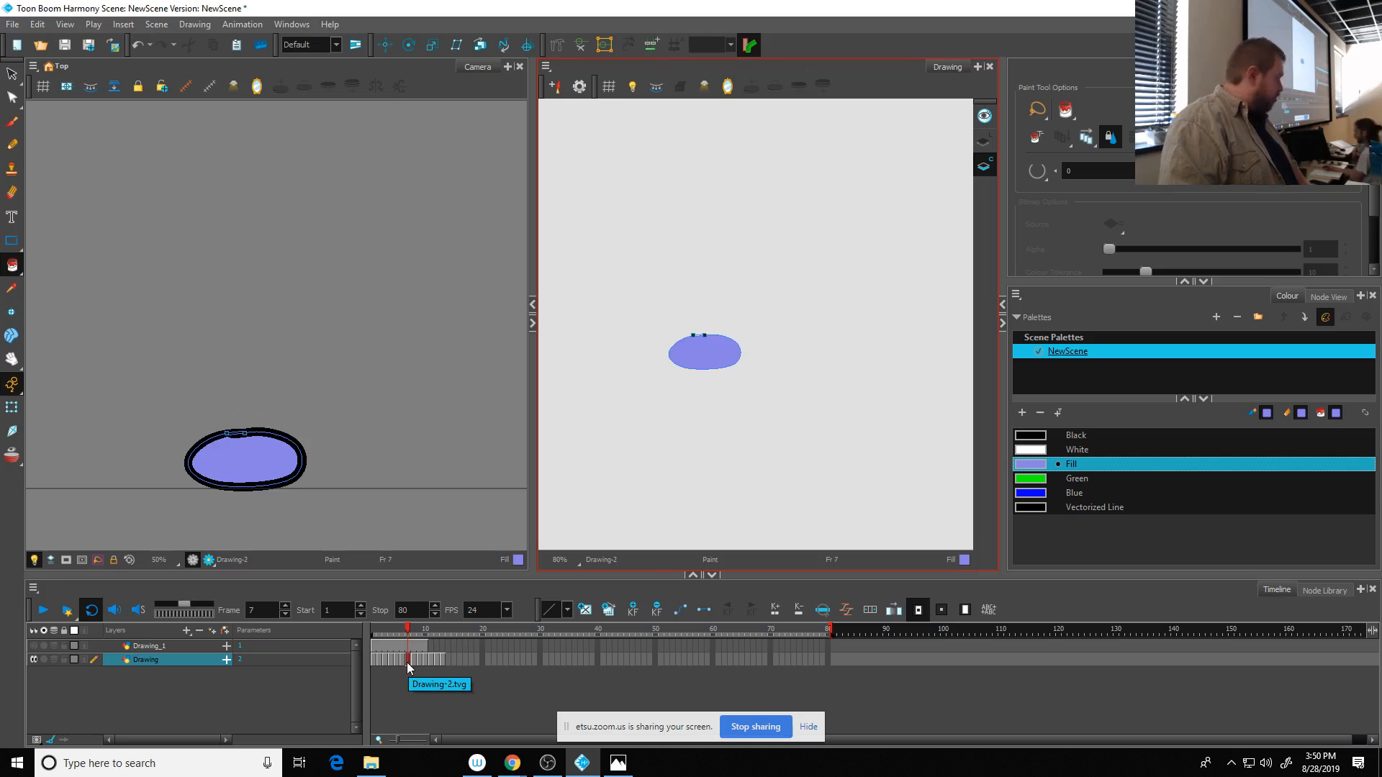
{"action": "key", "text": "comma"}
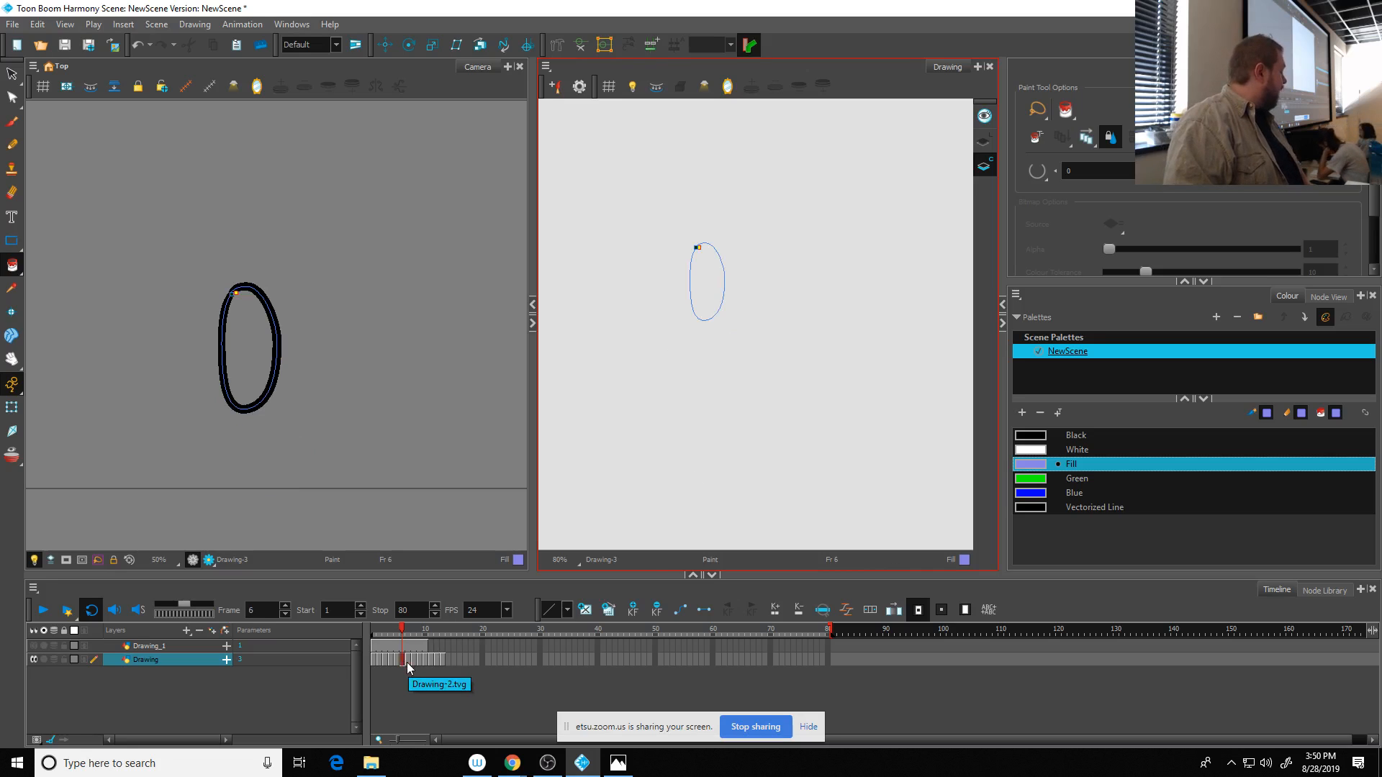
{"action": "key", "text": "comma"}
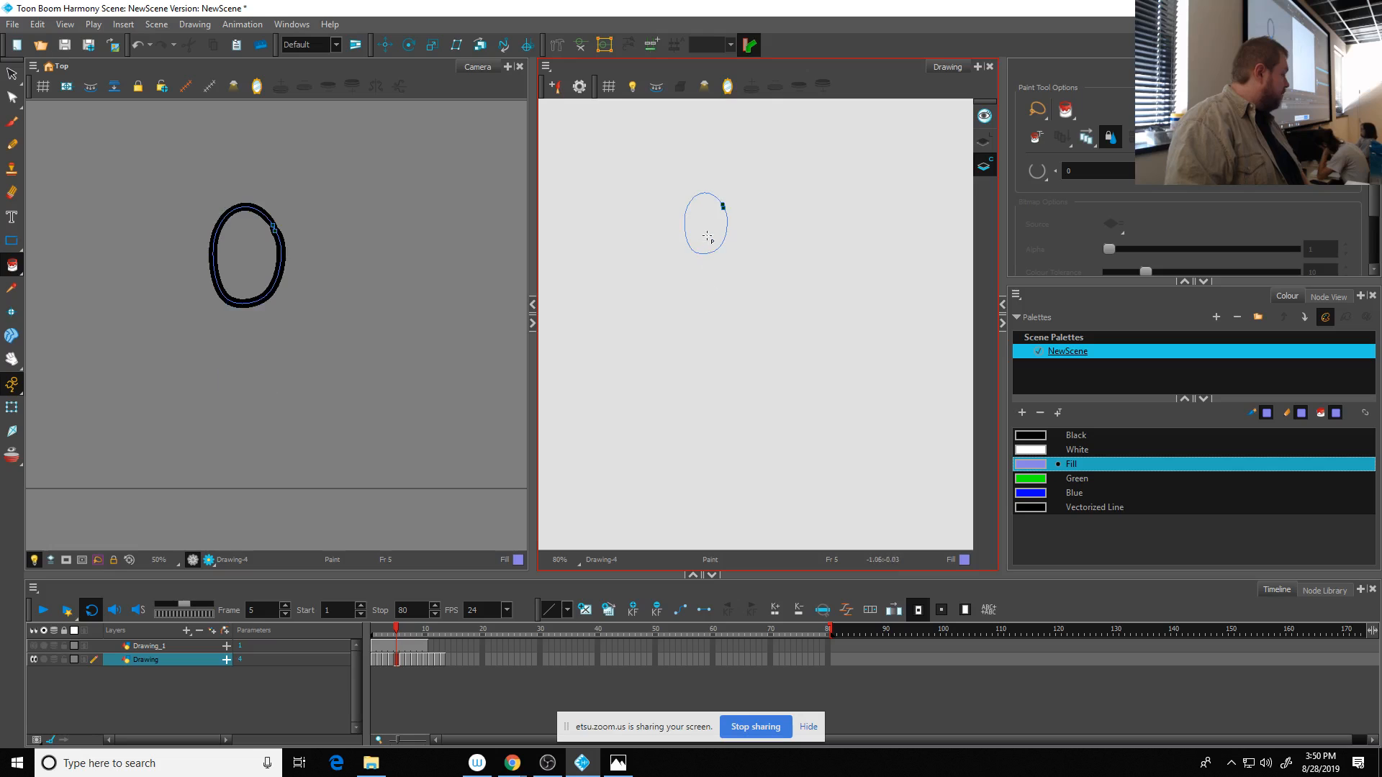
{"action": "left_click", "coordinate": [708, 237]}
{"action": "key", "text": "comma"}
{"action": "left_click", "coordinate": [705, 198]}
{"action": "key", "text": "comma"}
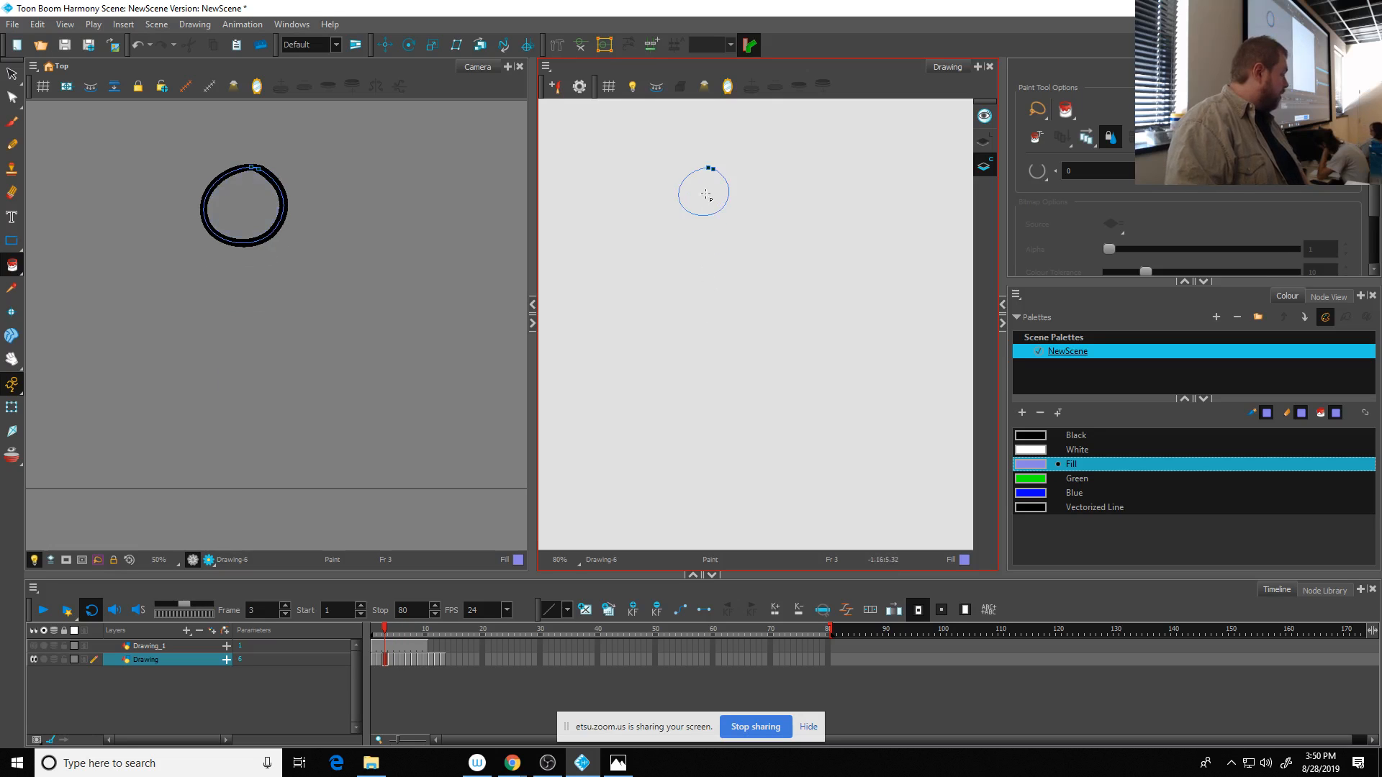
{"action": "left_click", "coordinate": [706, 195]}
{"action": "key", "text": "comma"}
{"action": "left_click", "coordinate": [706, 185]}
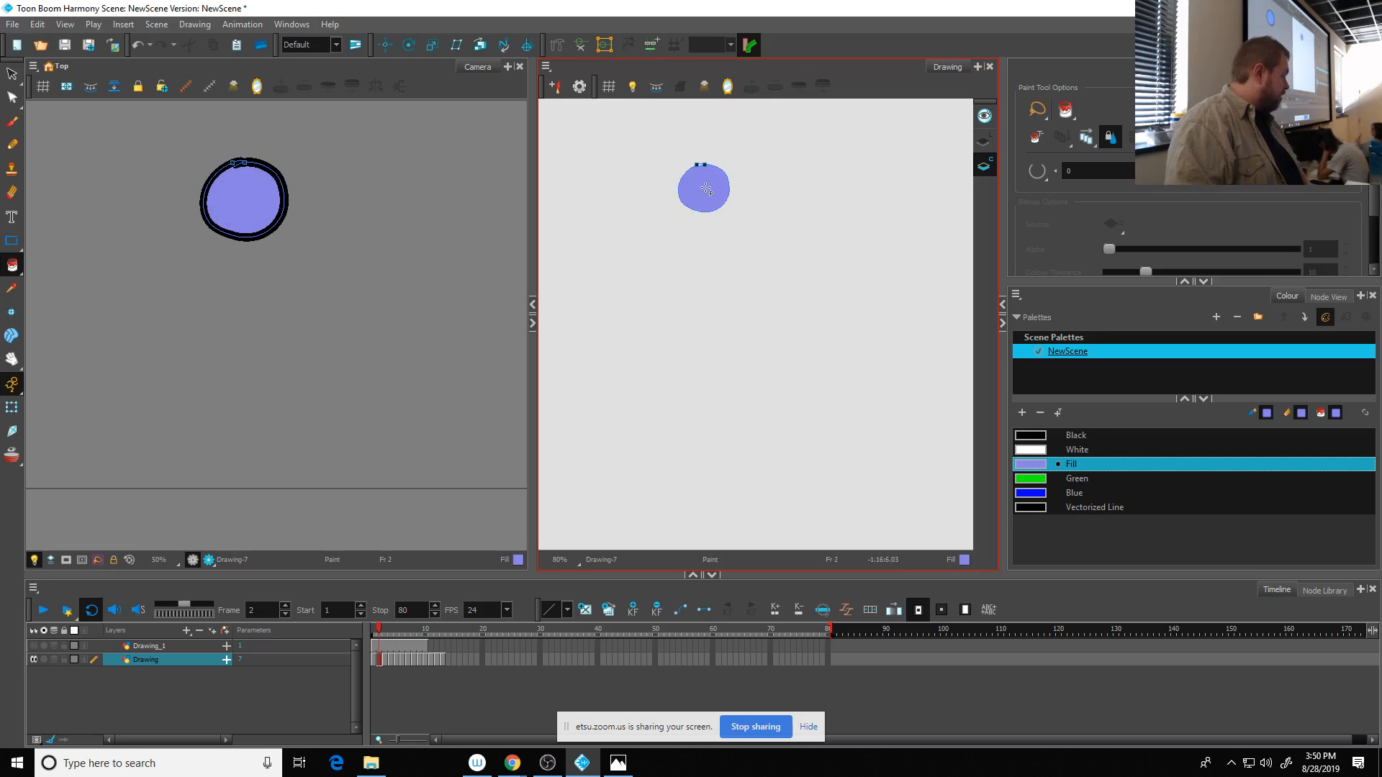
{"action": "key", "text": "comma"}
{"action": "left_click", "coordinate": [707, 185]}
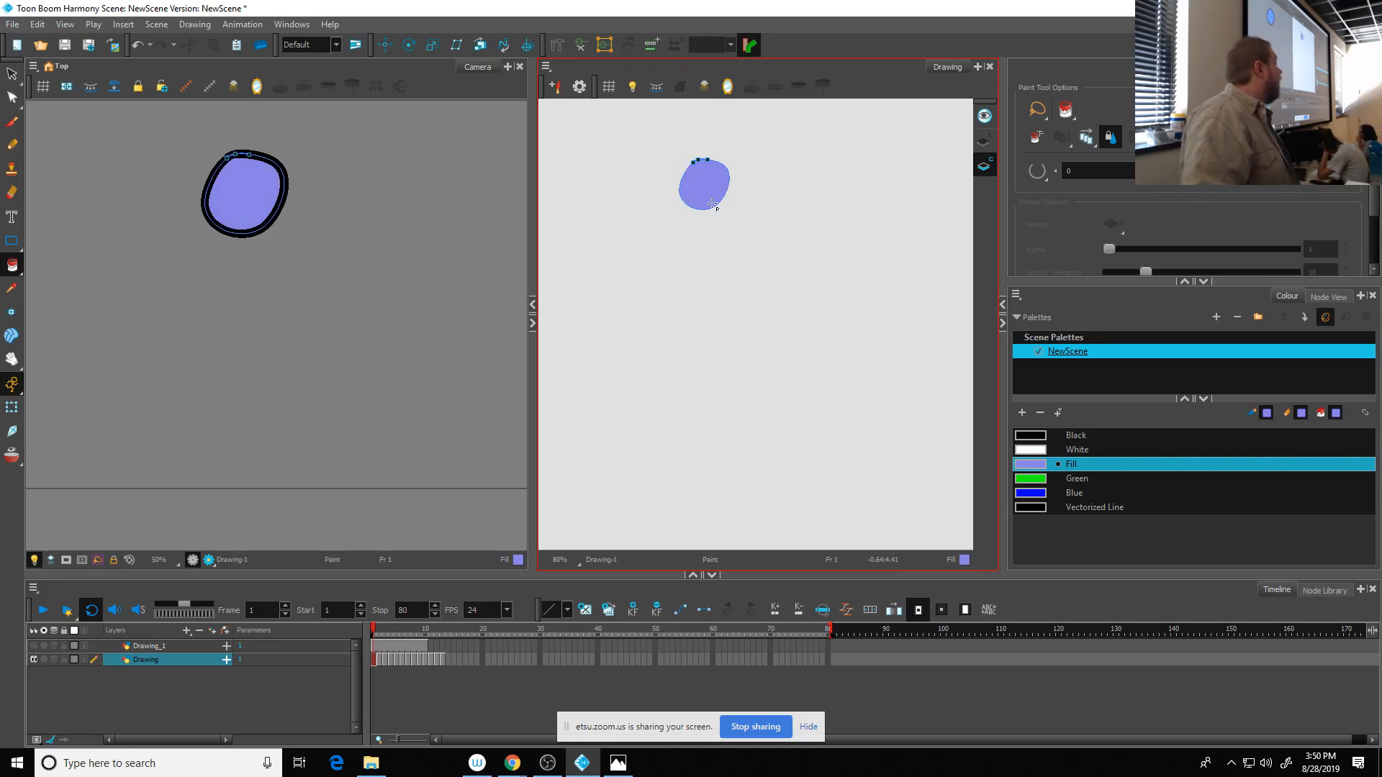
- Switch the Drawing view to Line Art, play back the ball animation and return to frame 1
{"action": "left_click", "coordinate": [984, 141]}
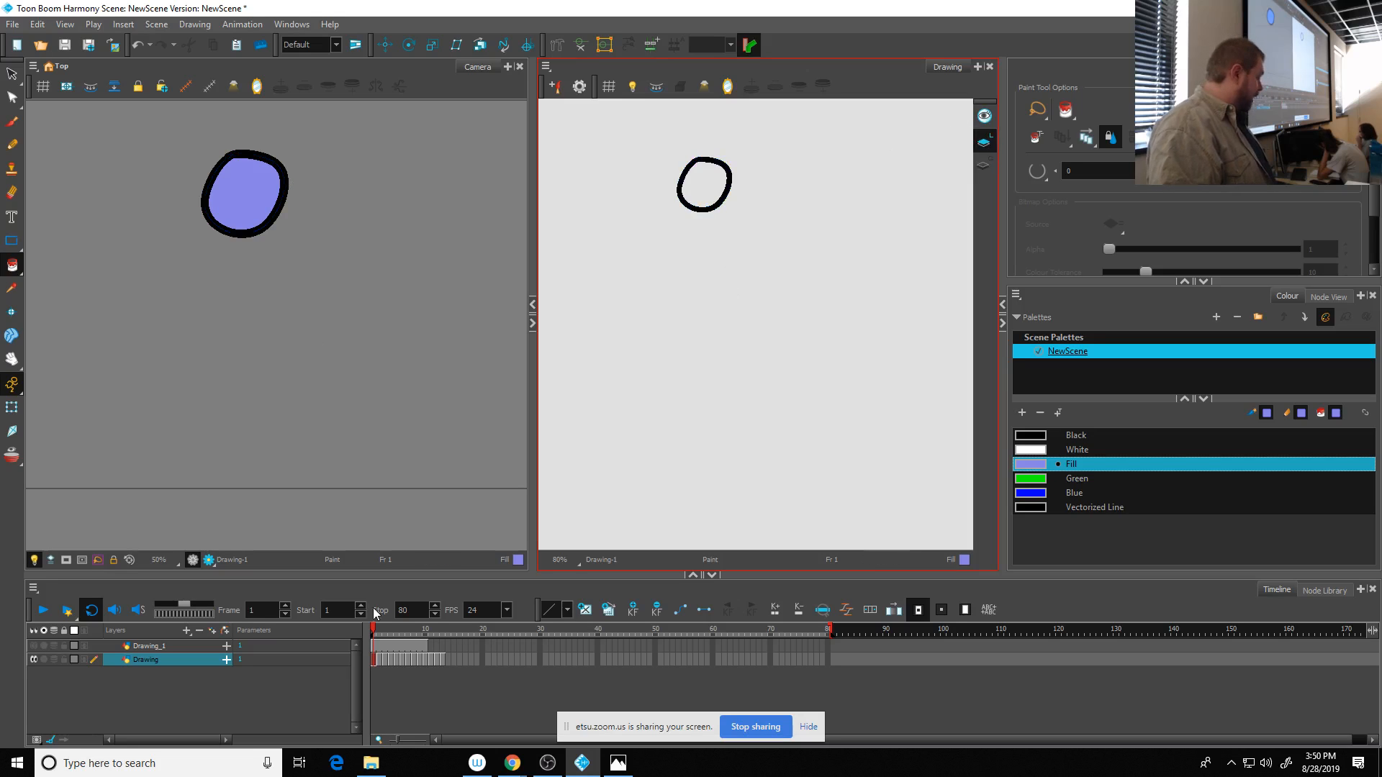
{"action": "left_click", "coordinate": [444, 660]}
{"action": "left_click_drag", "start_coordinate": [435, 663], "coordinate": [421, 662]}
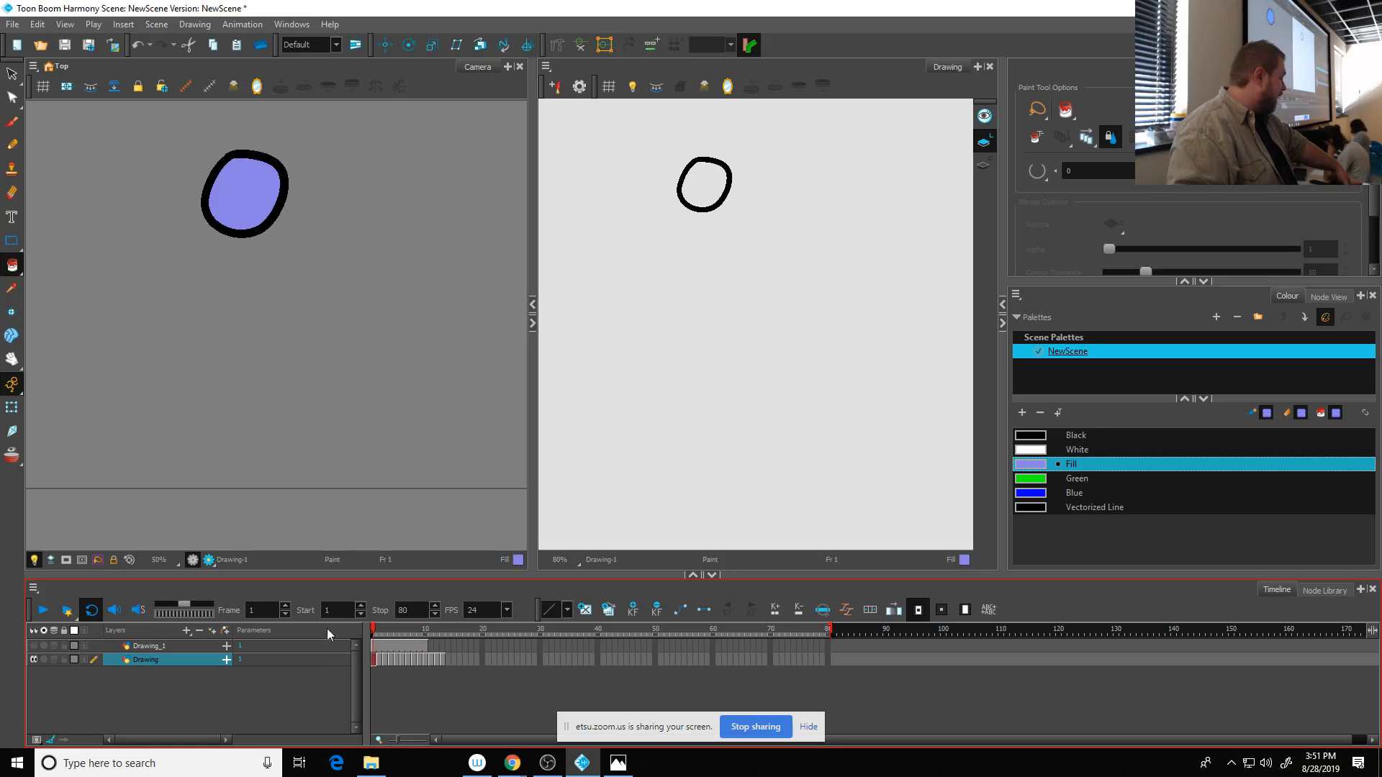
{"action": "left_click", "coordinate": [43, 611]}
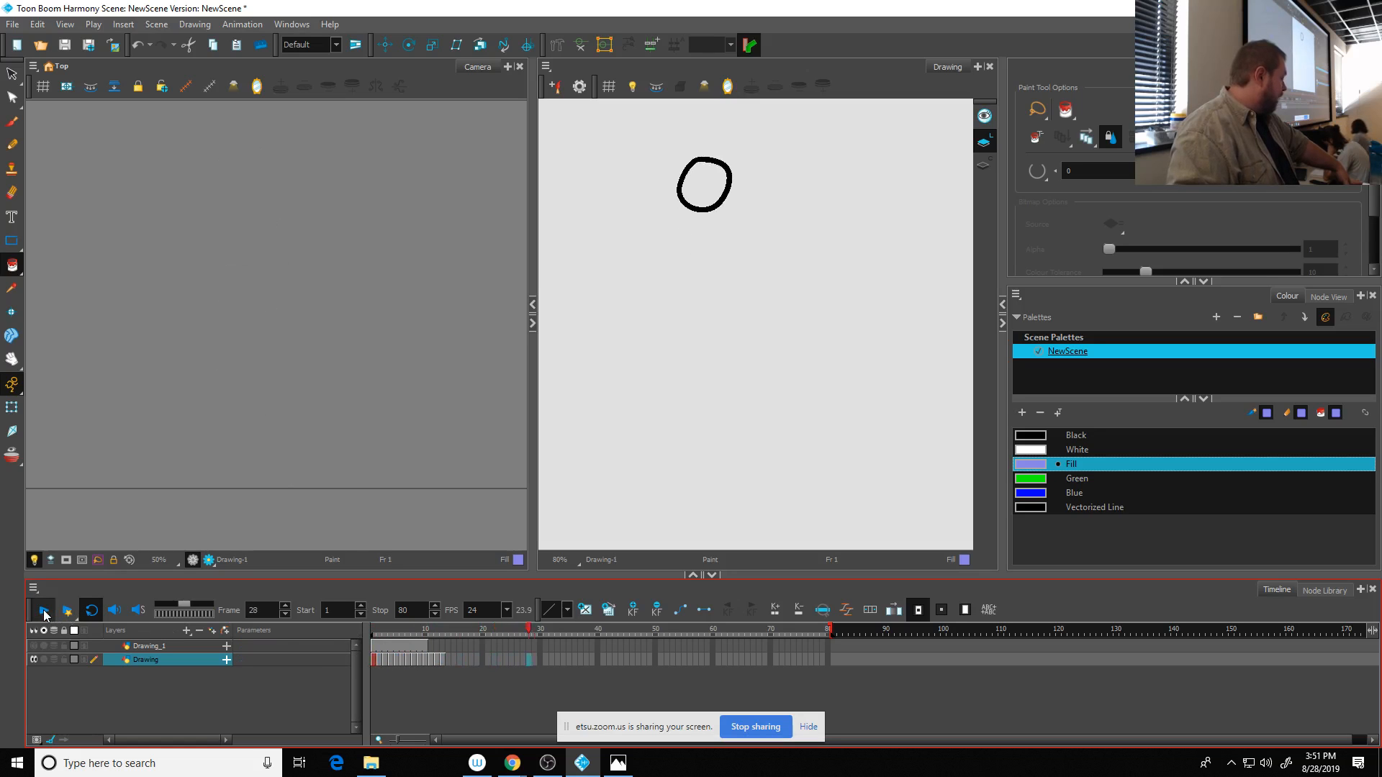
{"action": "left_click_drag", "start_coordinate": [413, 632], "coordinate": [370, 630]}
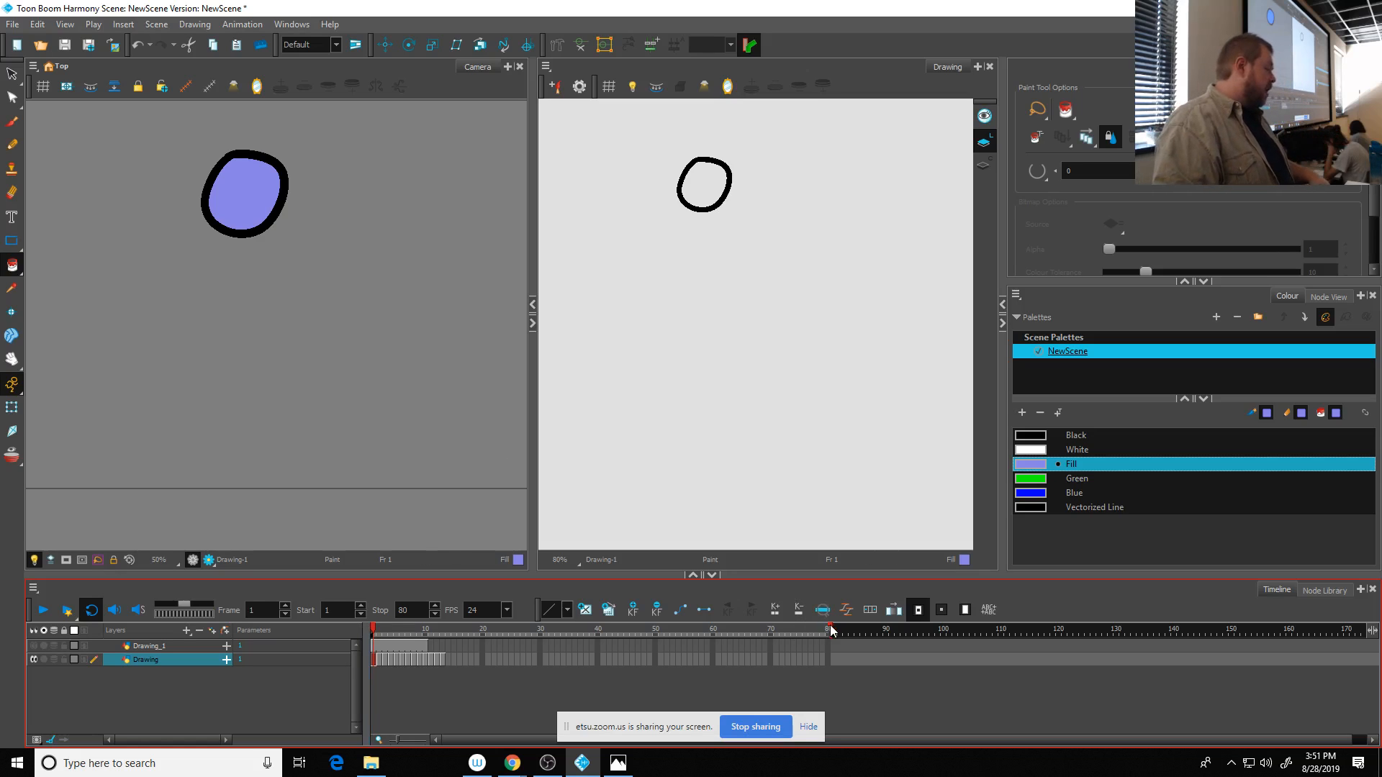
- Extend the scene to frame 106 and paste the ball's frames 1 to 13 at frame 14 as five Normal (forward) cycles
{"action": "left_click_drag", "start_coordinate": [829, 630], "coordinate": [985, 633]}
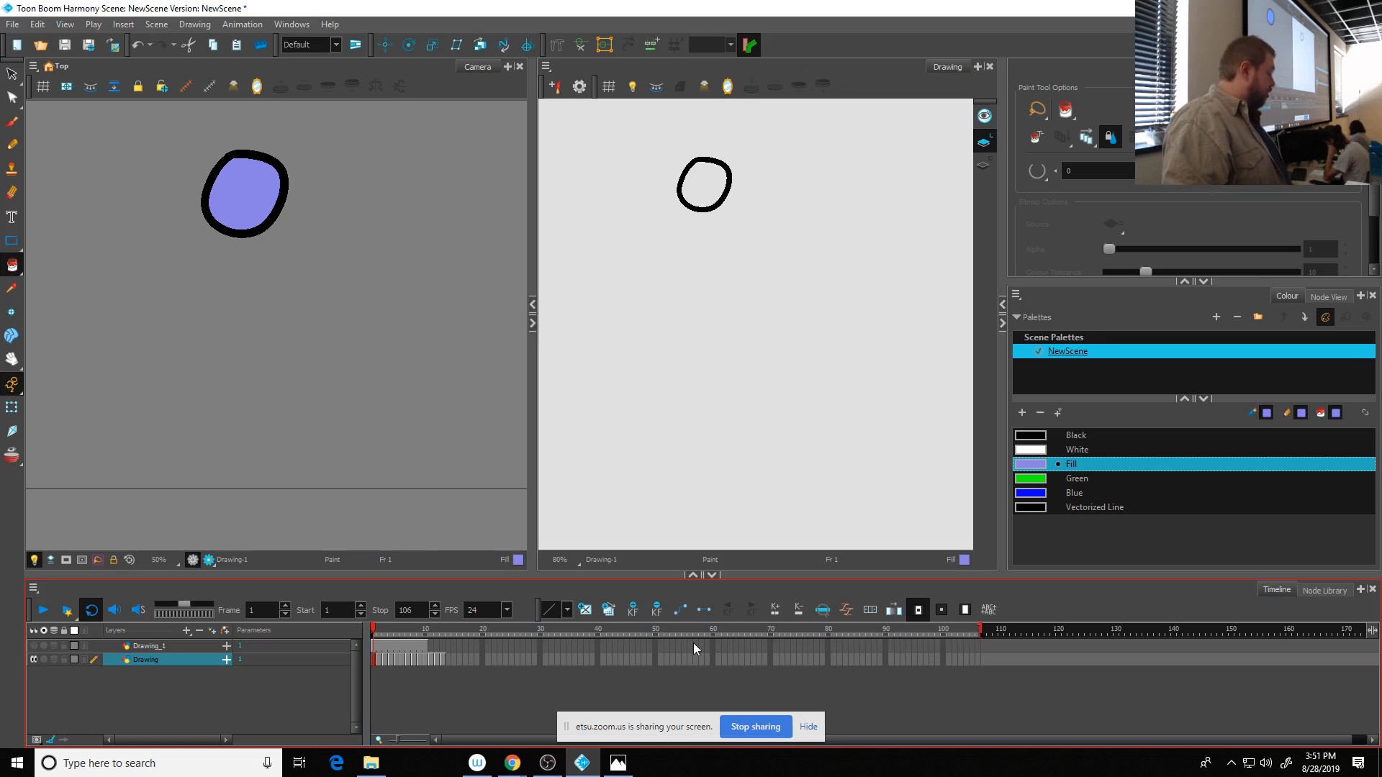
{"action": "left_click", "coordinate": [442, 662]}
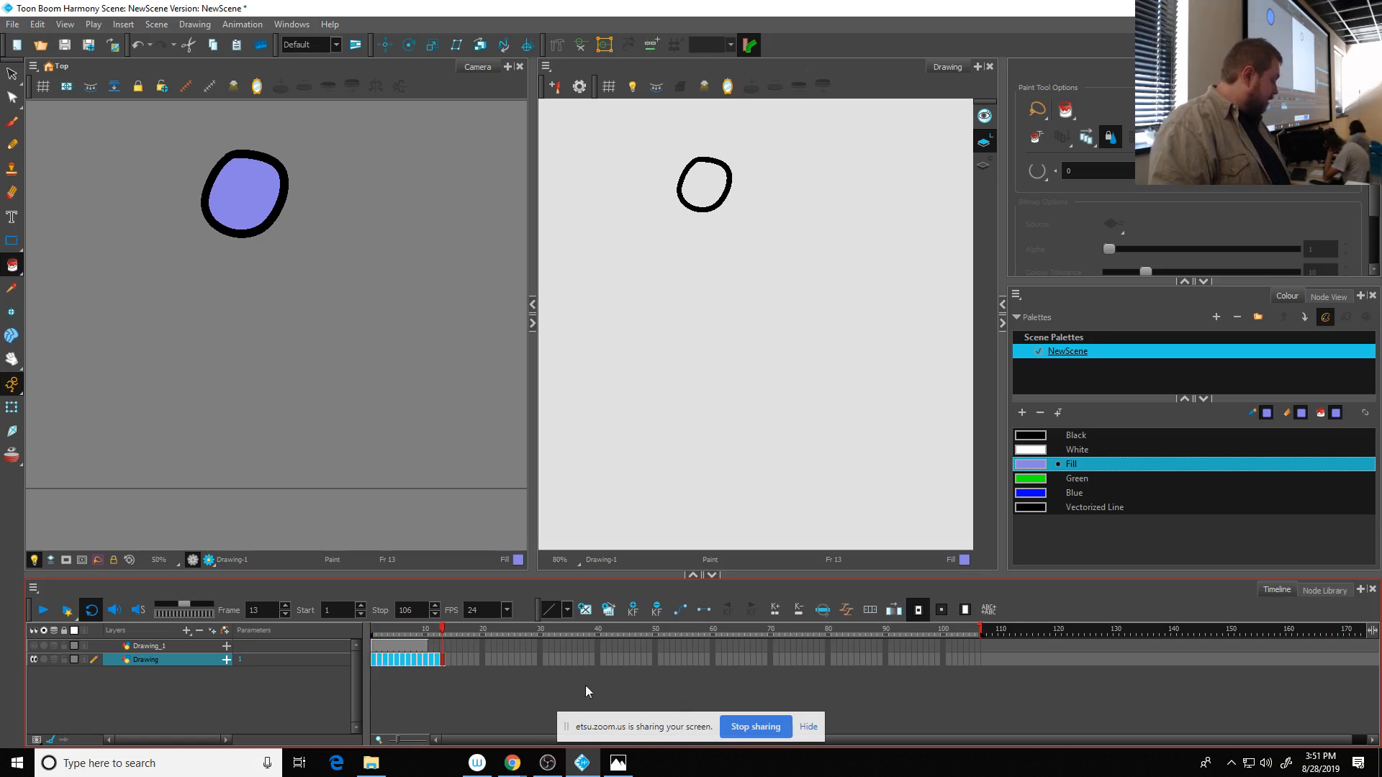
{"action": "left_click", "coordinate": [447, 662]}
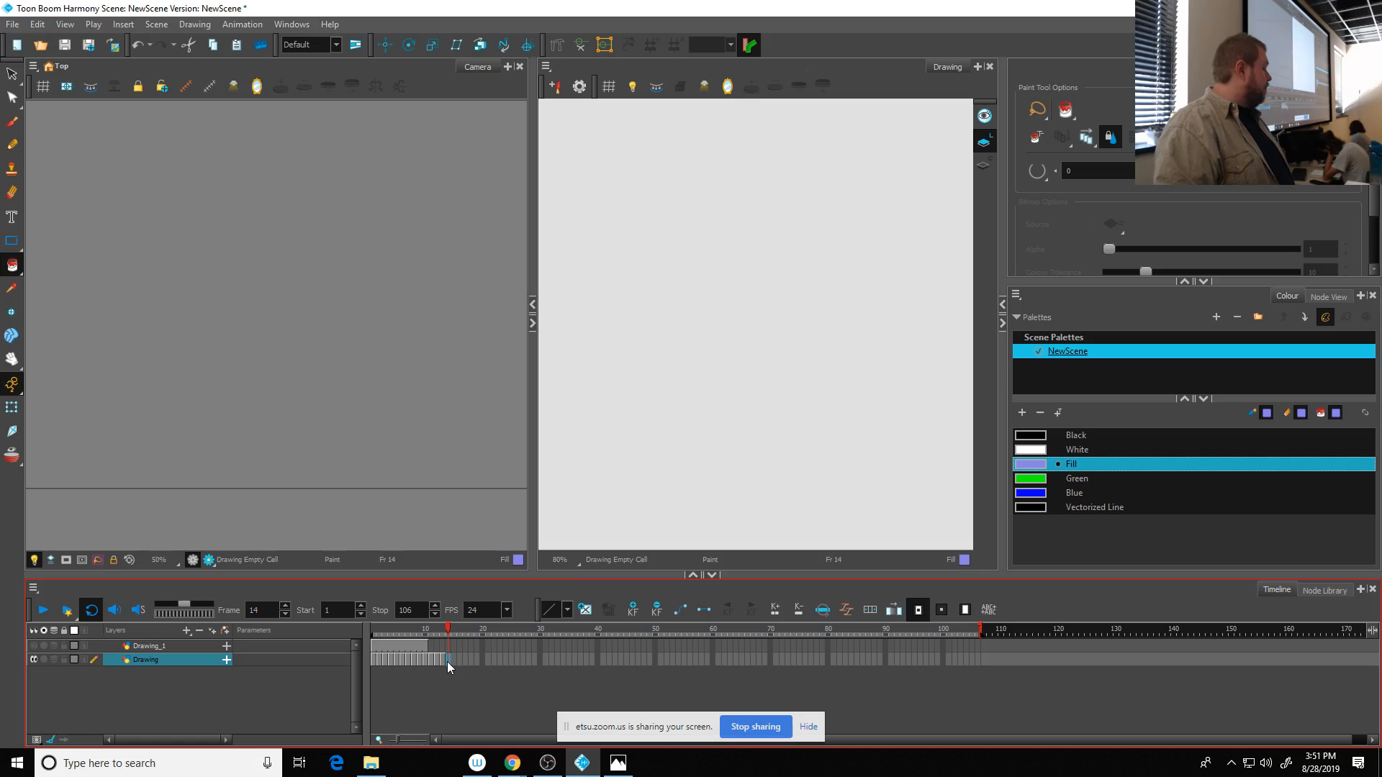
{"action": "right_click", "coordinate": [447, 662]}
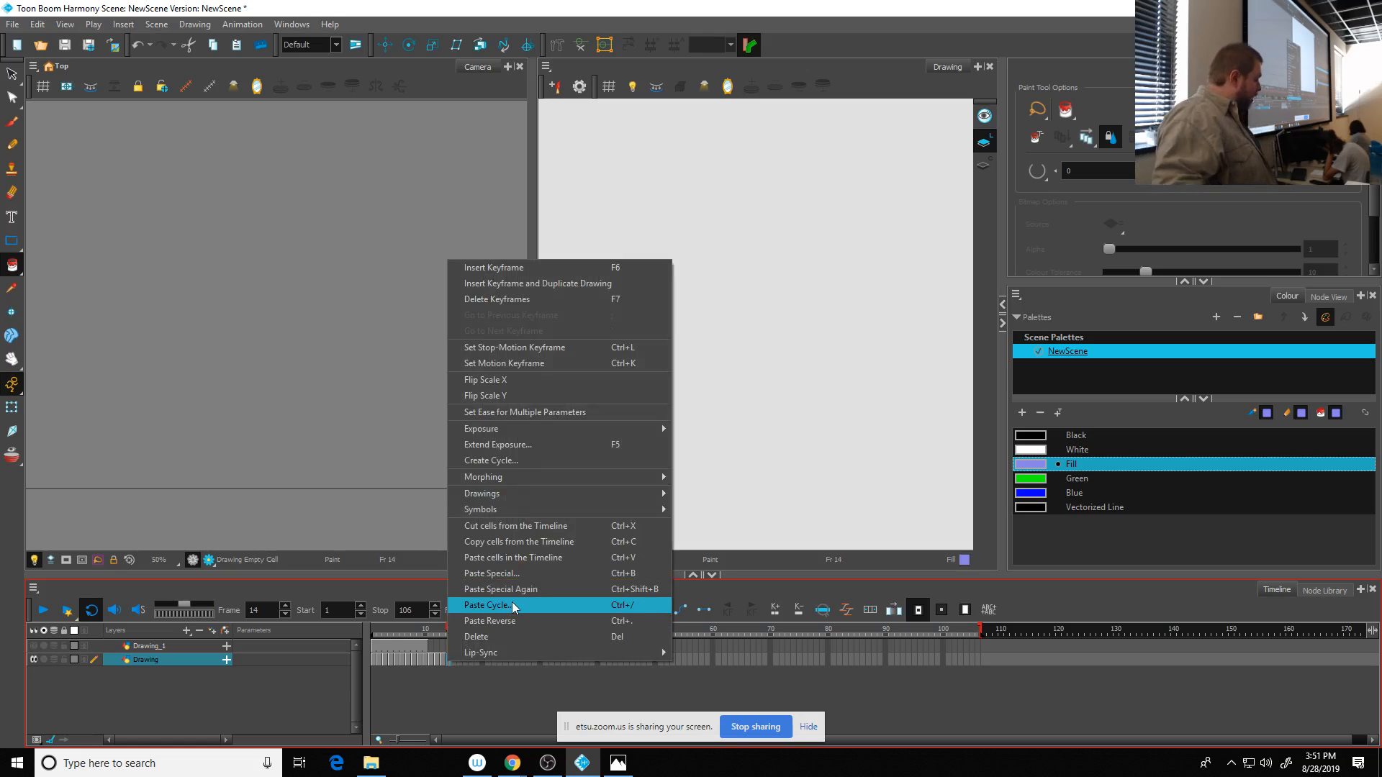
{"action": "left_click", "coordinate": [513, 604]}
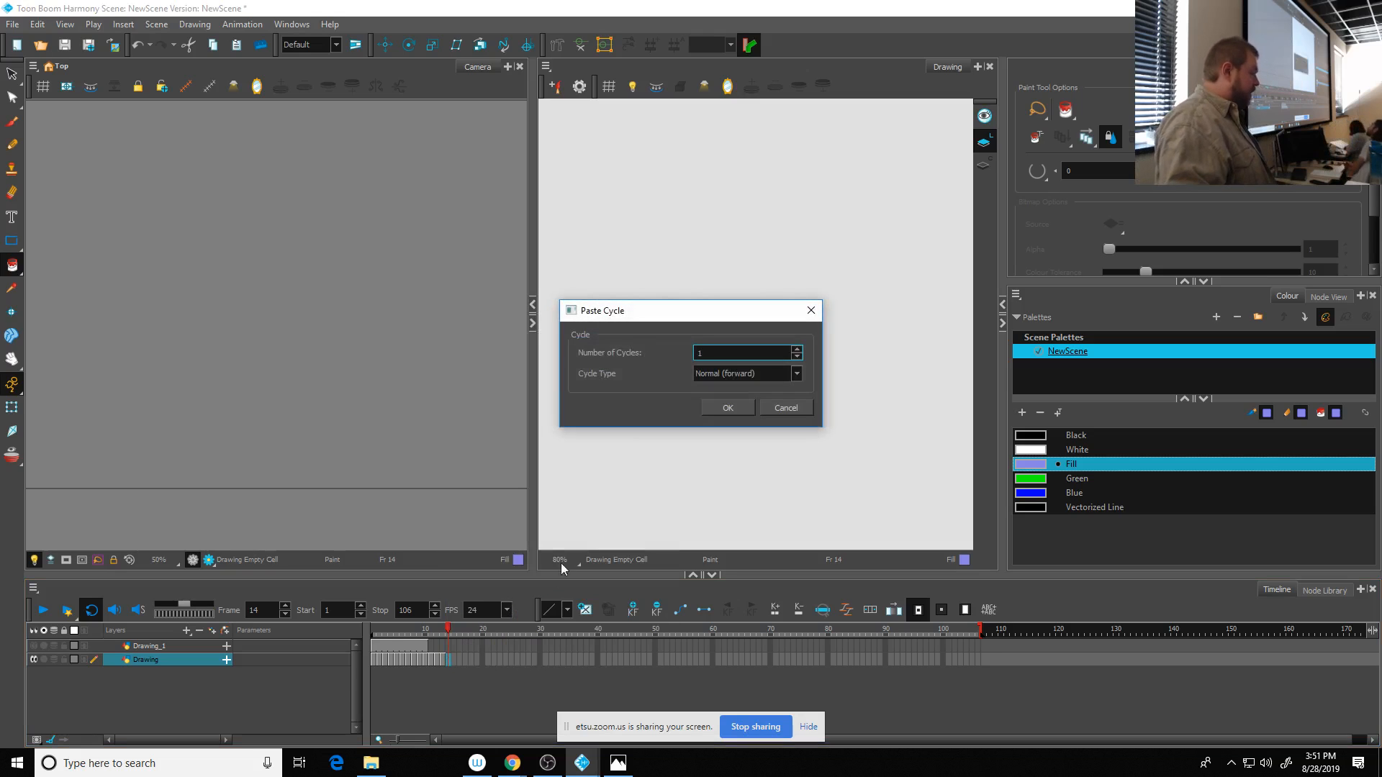
{"action": "left_click", "coordinate": [750, 373]}
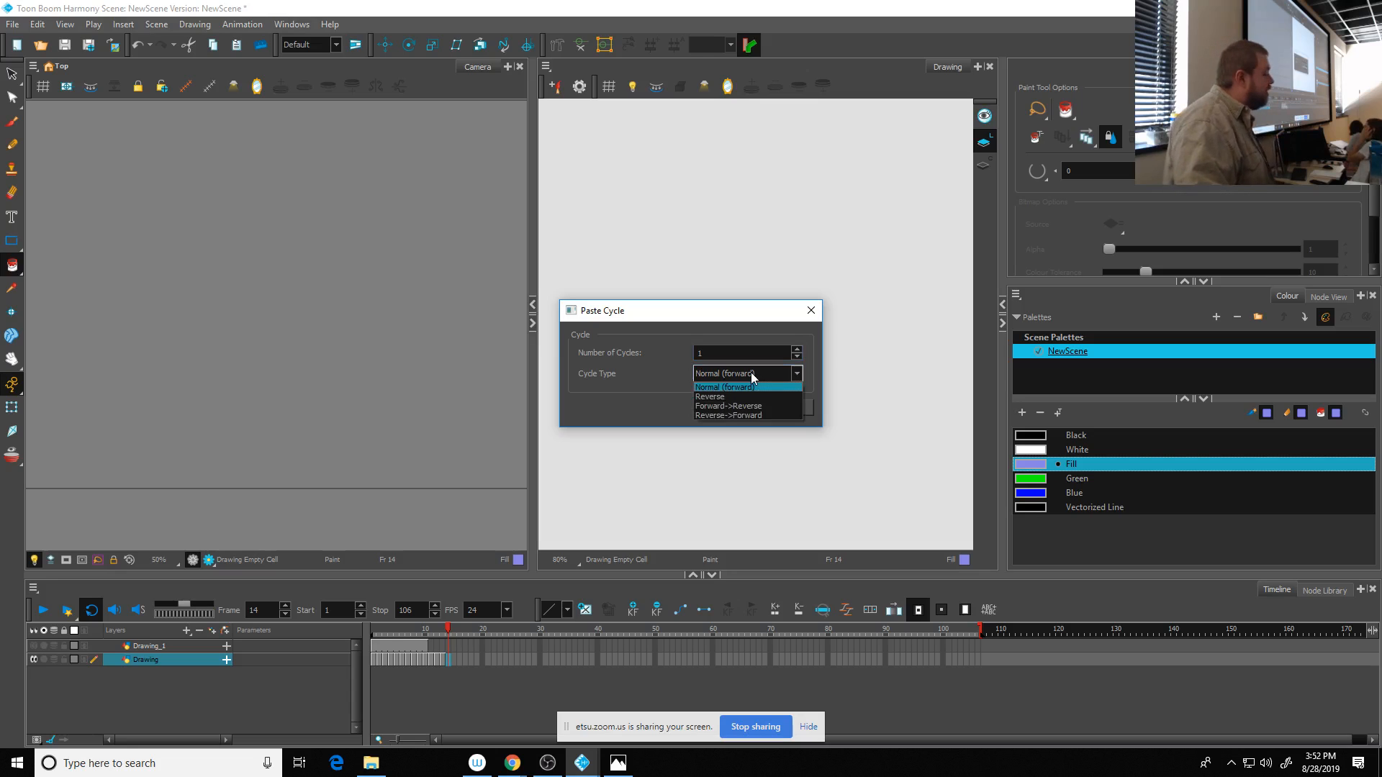
{"action": "left_click", "coordinate": [750, 373]}
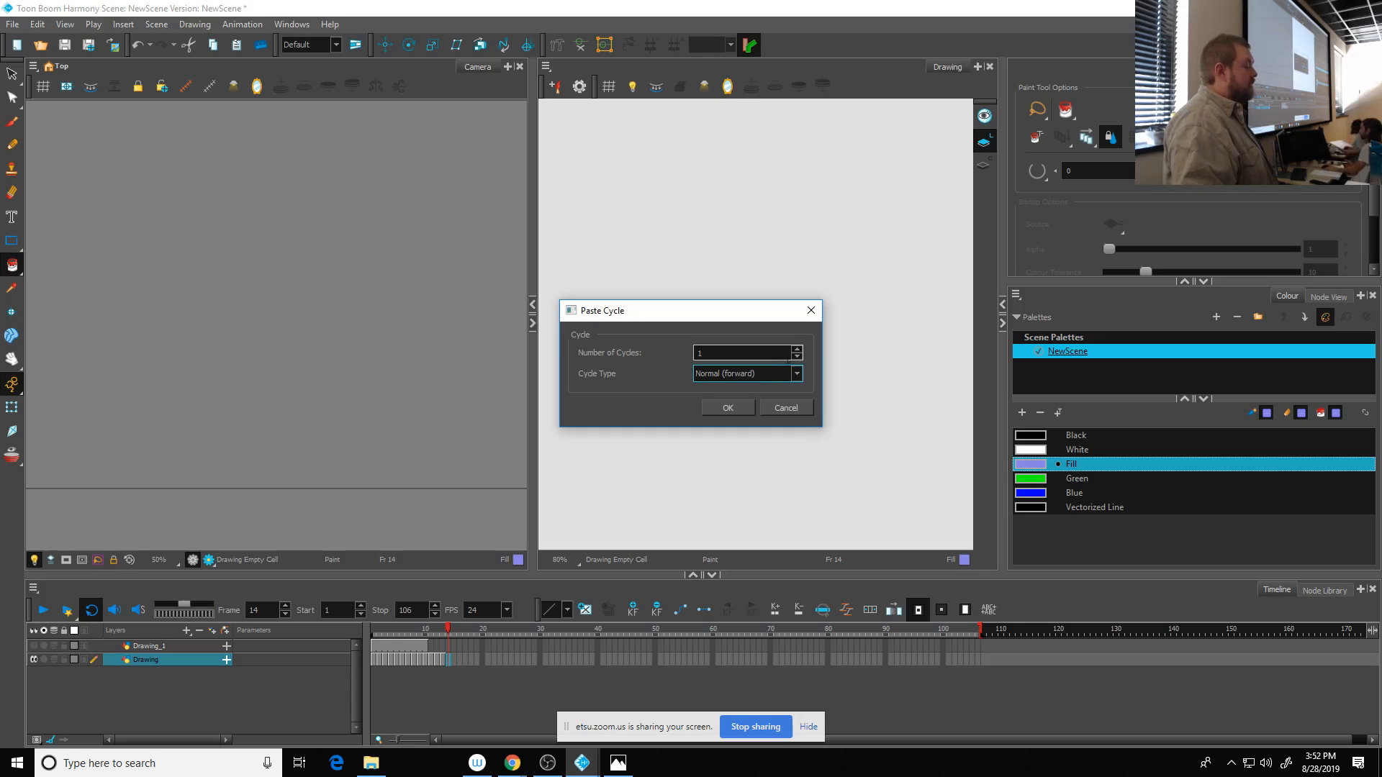
{"action": "left_click", "coordinate": [797, 350]}
{"action": "left_click", "coordinate": [797, 350]}
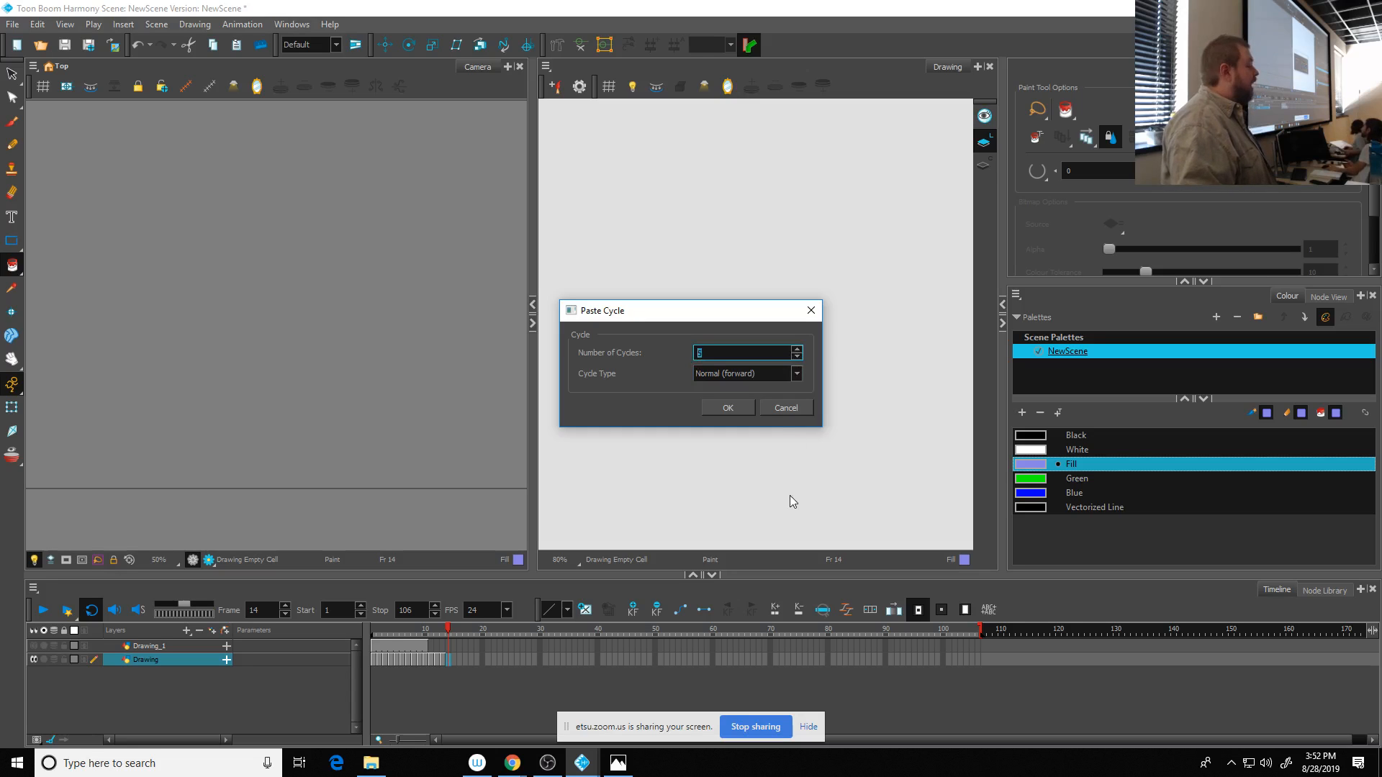
{"action": "left_click", "coordinate": [726, 408]}
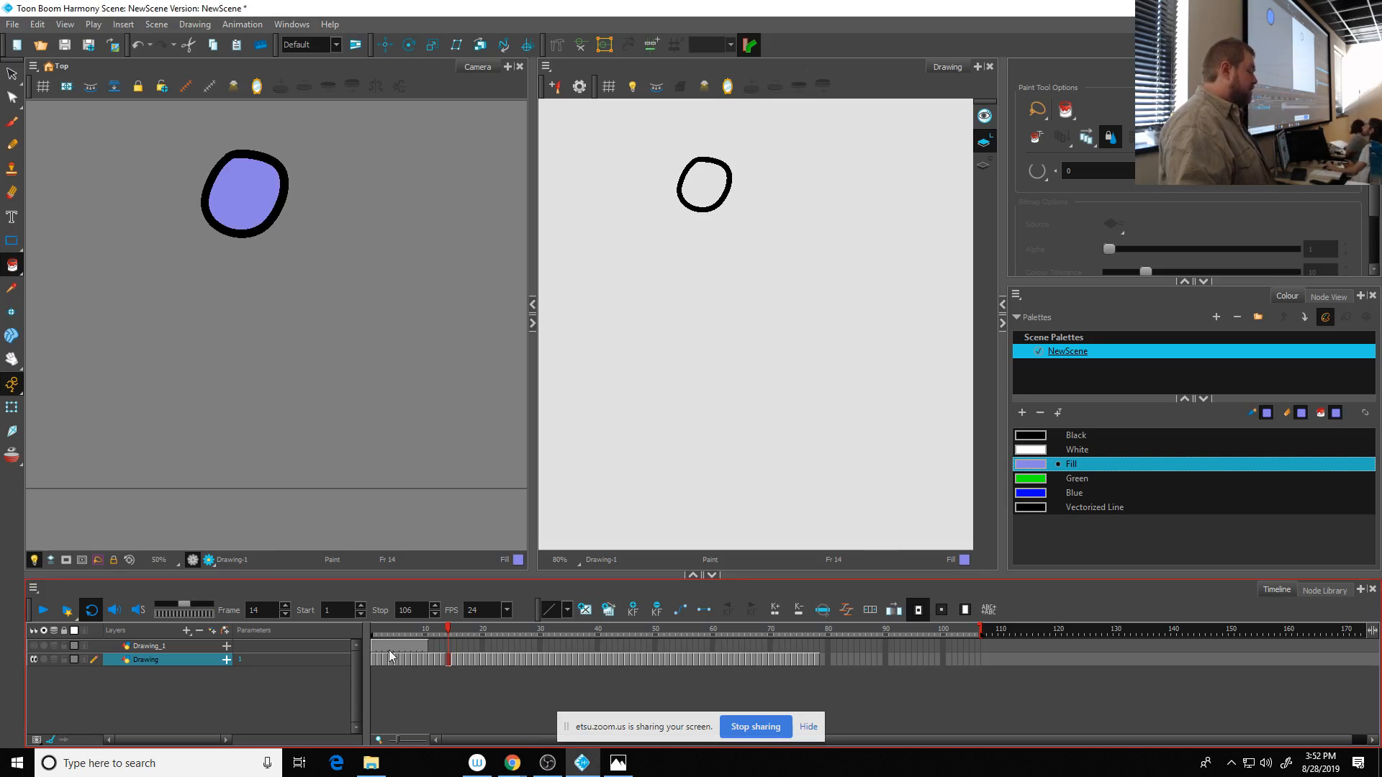
- Play the looped ball animation from frame 1 and trim the end of the scene to frame 78
{"action": "left_click_drag", "start_coordinate": [393, 632], "coordinate": [364, 637]}
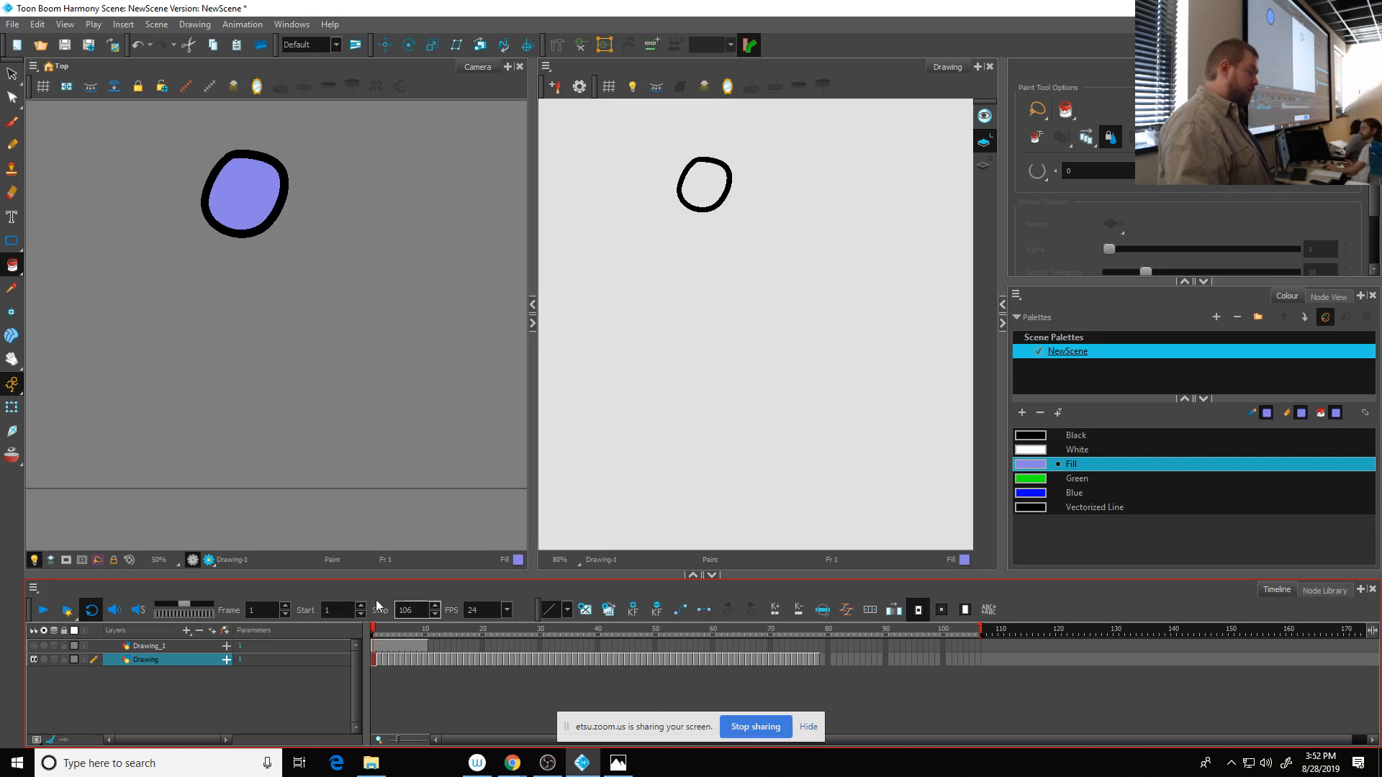
{"action": "left_click", "coordinate": [41, 610]}
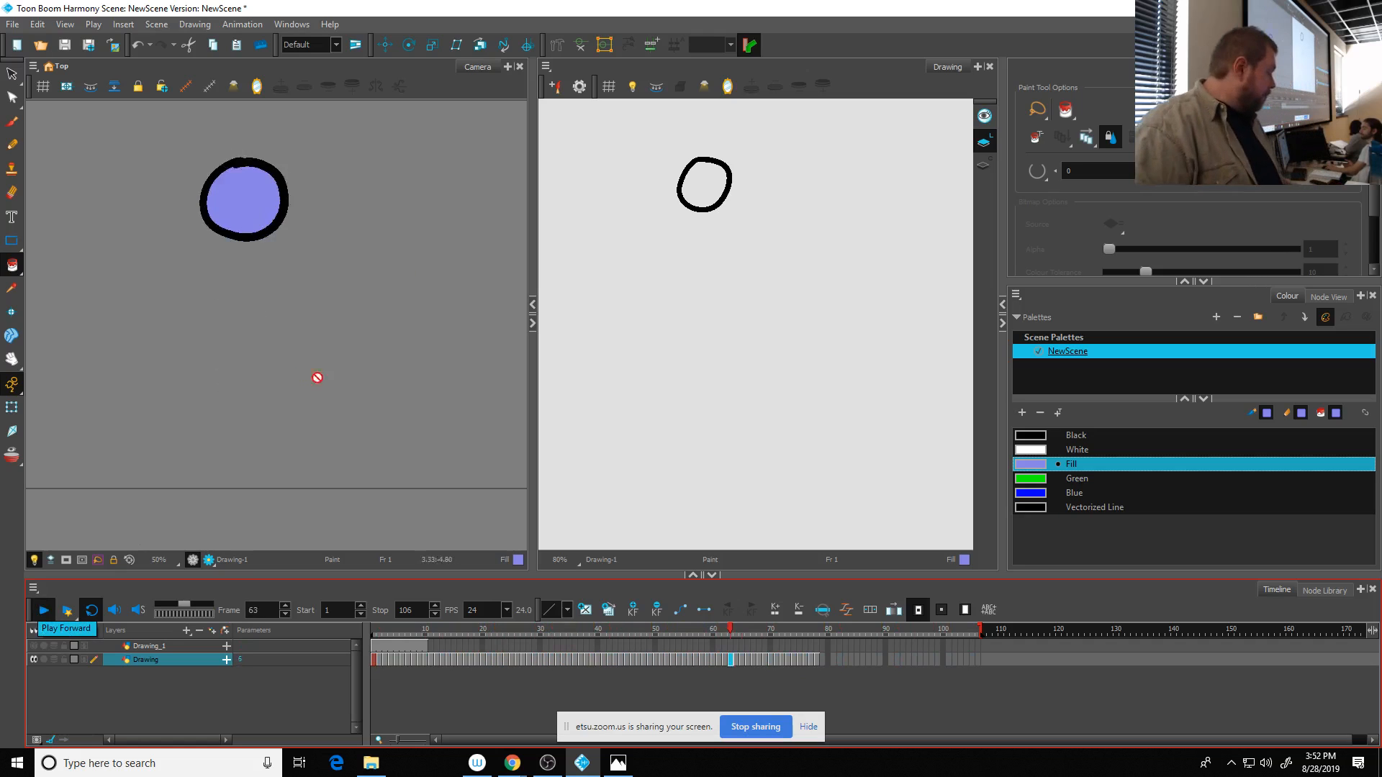
{"action": "left_click", "coordinate": [43, 611]}
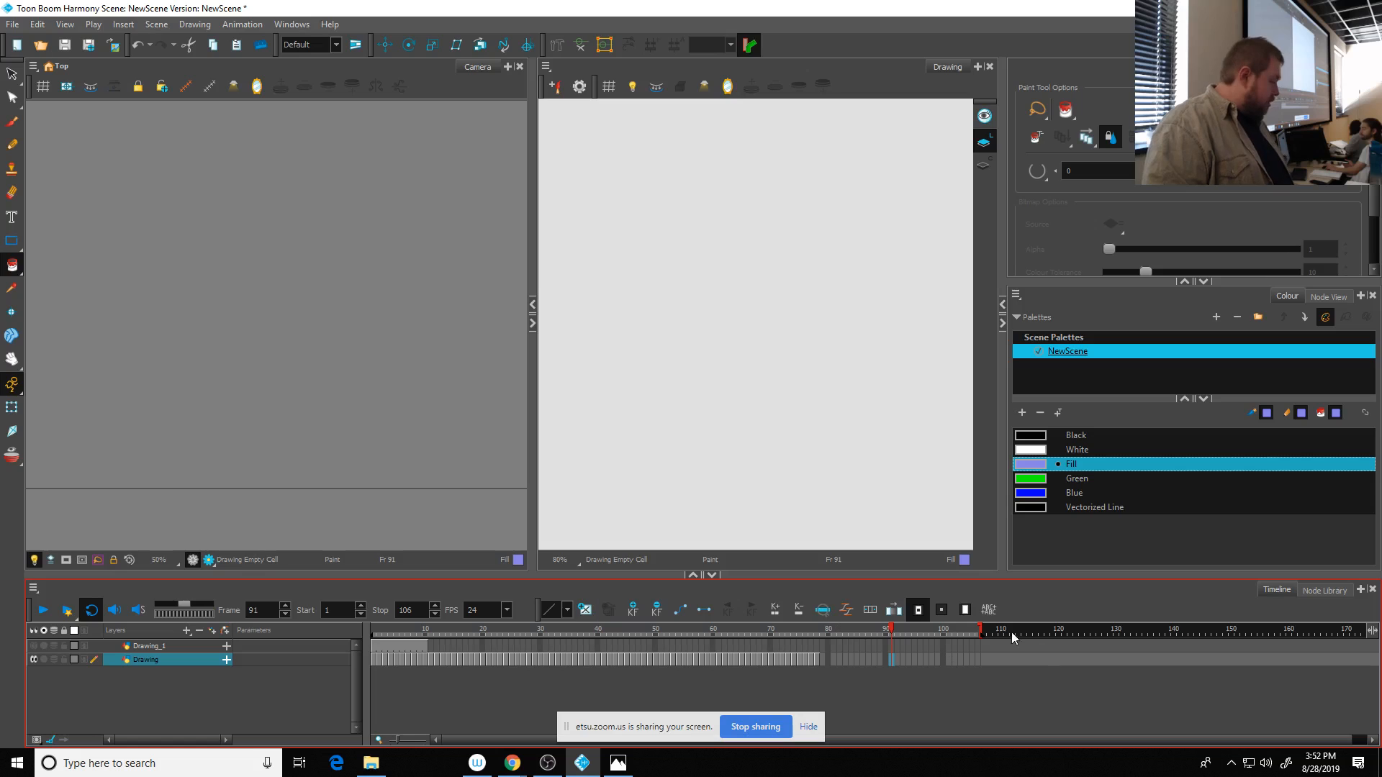
{"action": "left_click_drag", "start_coordinate": [982, 630], "coordinate": [827, 645]}
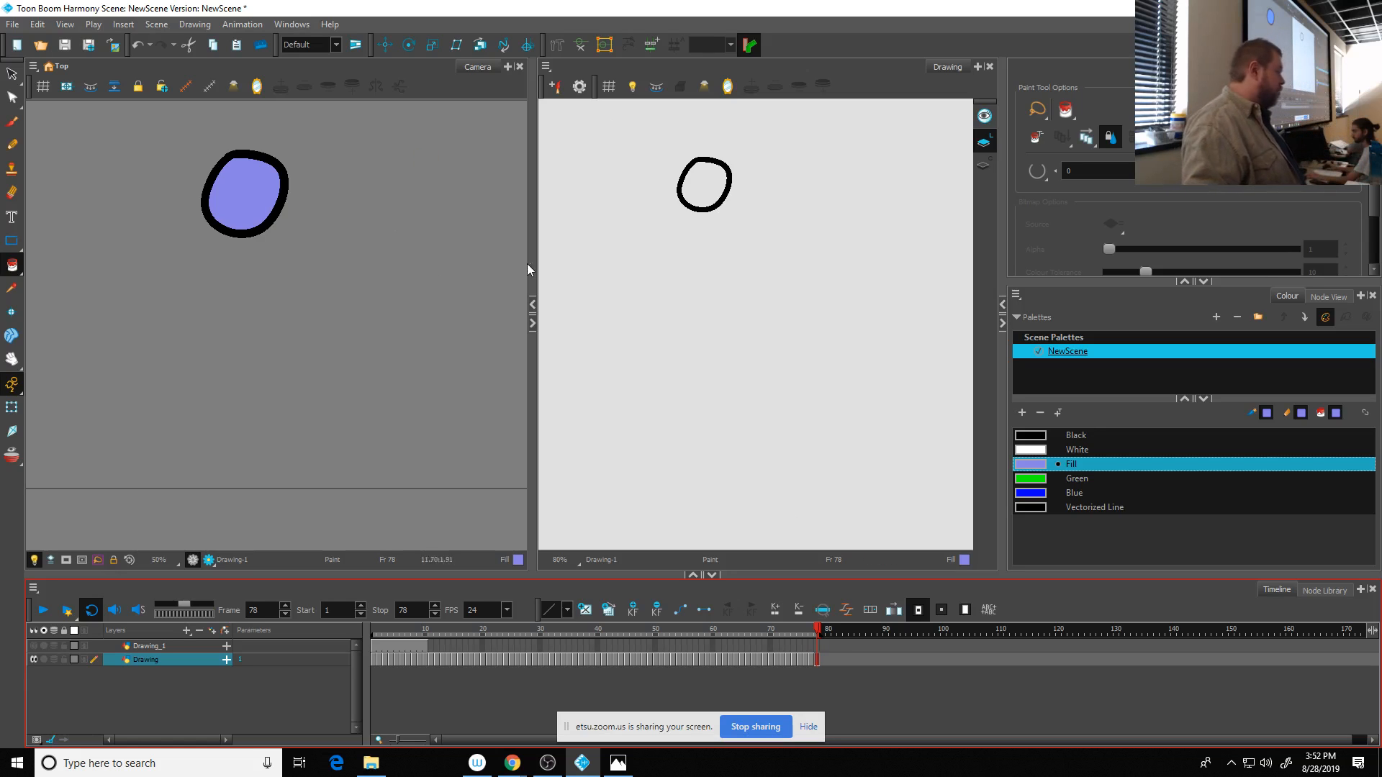
- Widen the Camera view and preview the ball at frame 78 in Render View before returning to OpenGL View
{"action": "left_click_drag", "start_coordinate": [531, 265], "coordinate": [778, 266]}
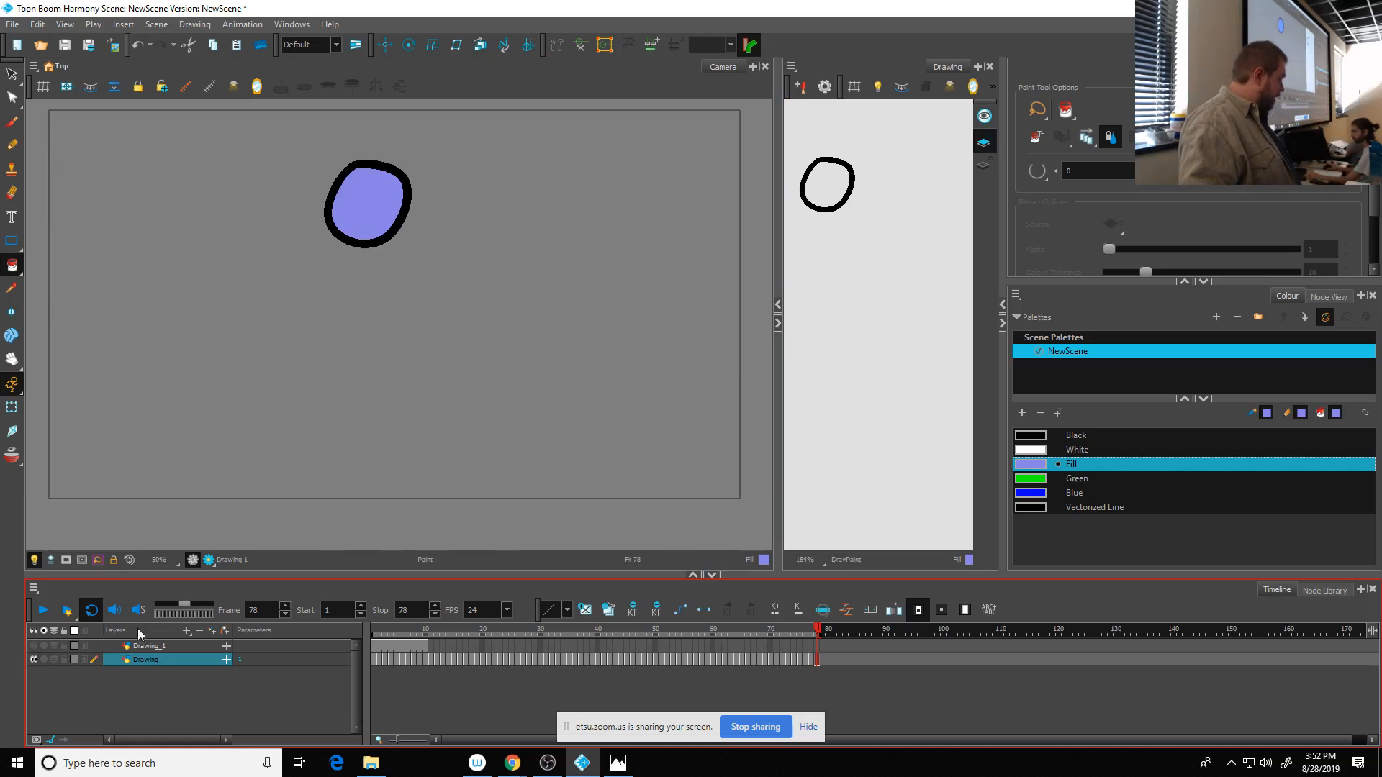
{"action": "left_click", "coordinate": [209, 561]}
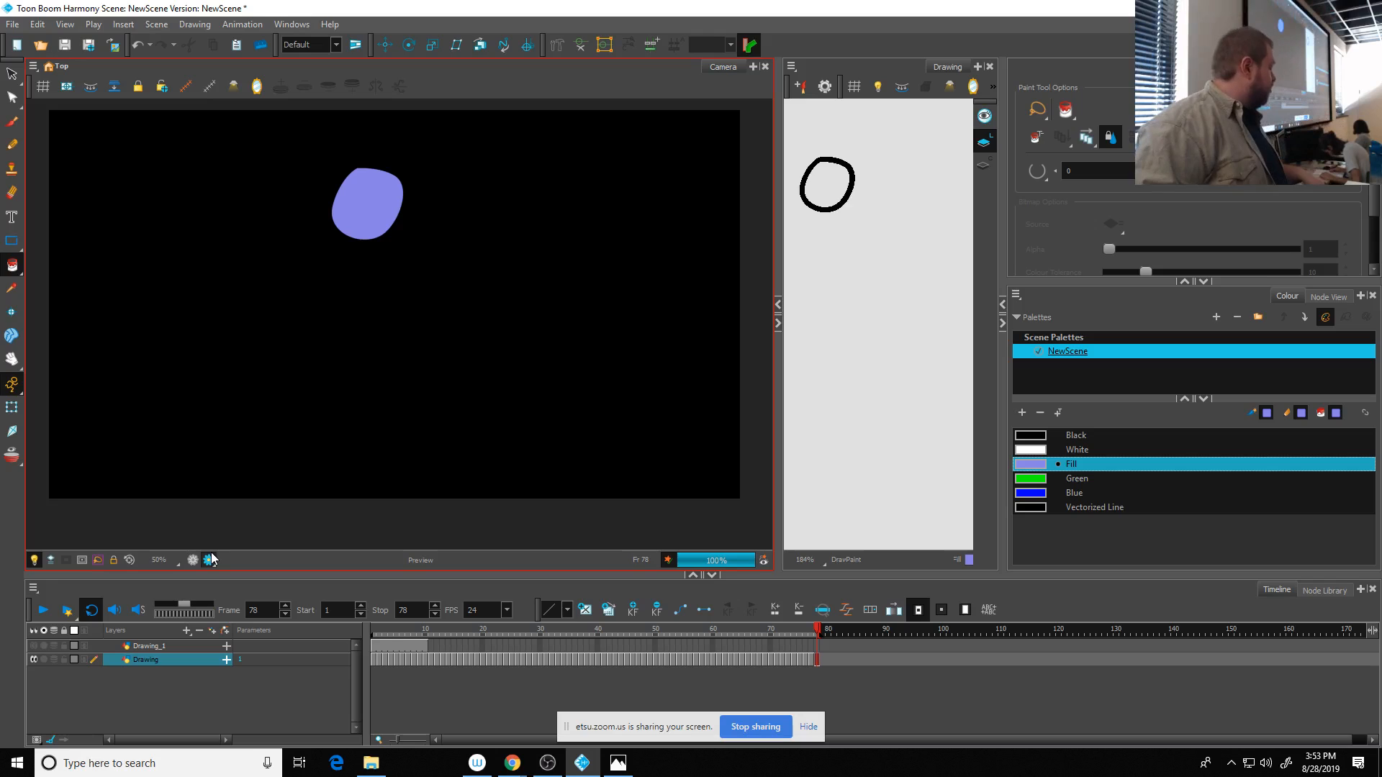
{"action": "left_click", "coordinate": [192, 560]}
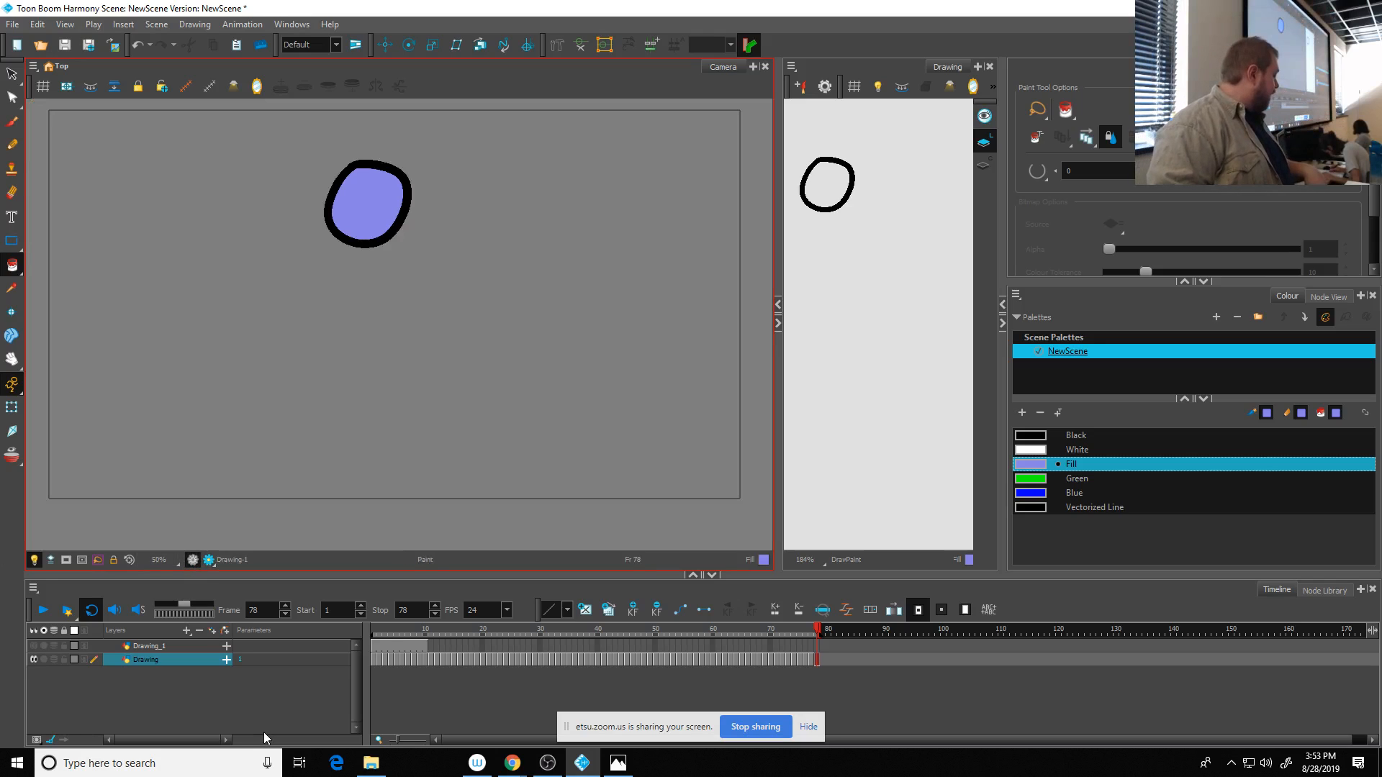
{"action": "left_click", "coordinate": [186, 632]}
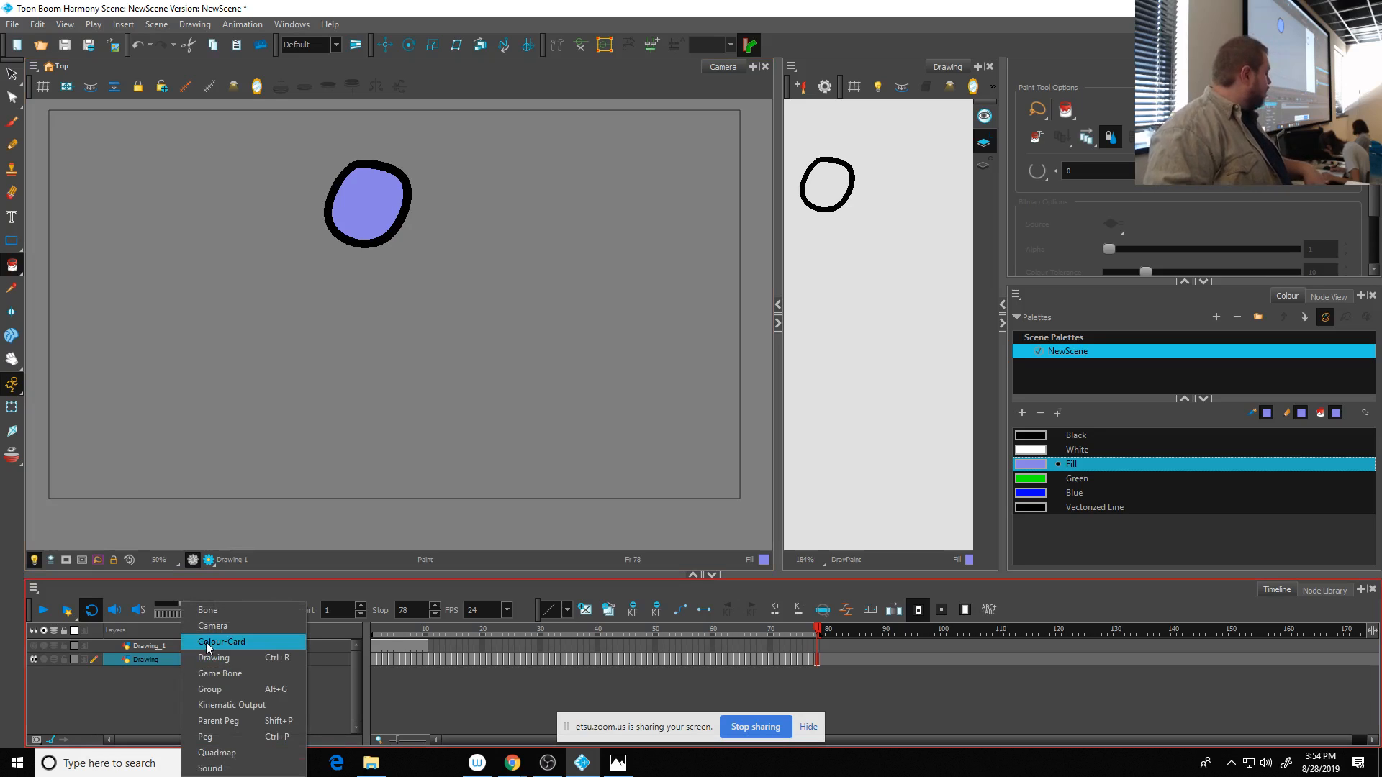
{"action": "left_click", "coordinate": [206, 642]}
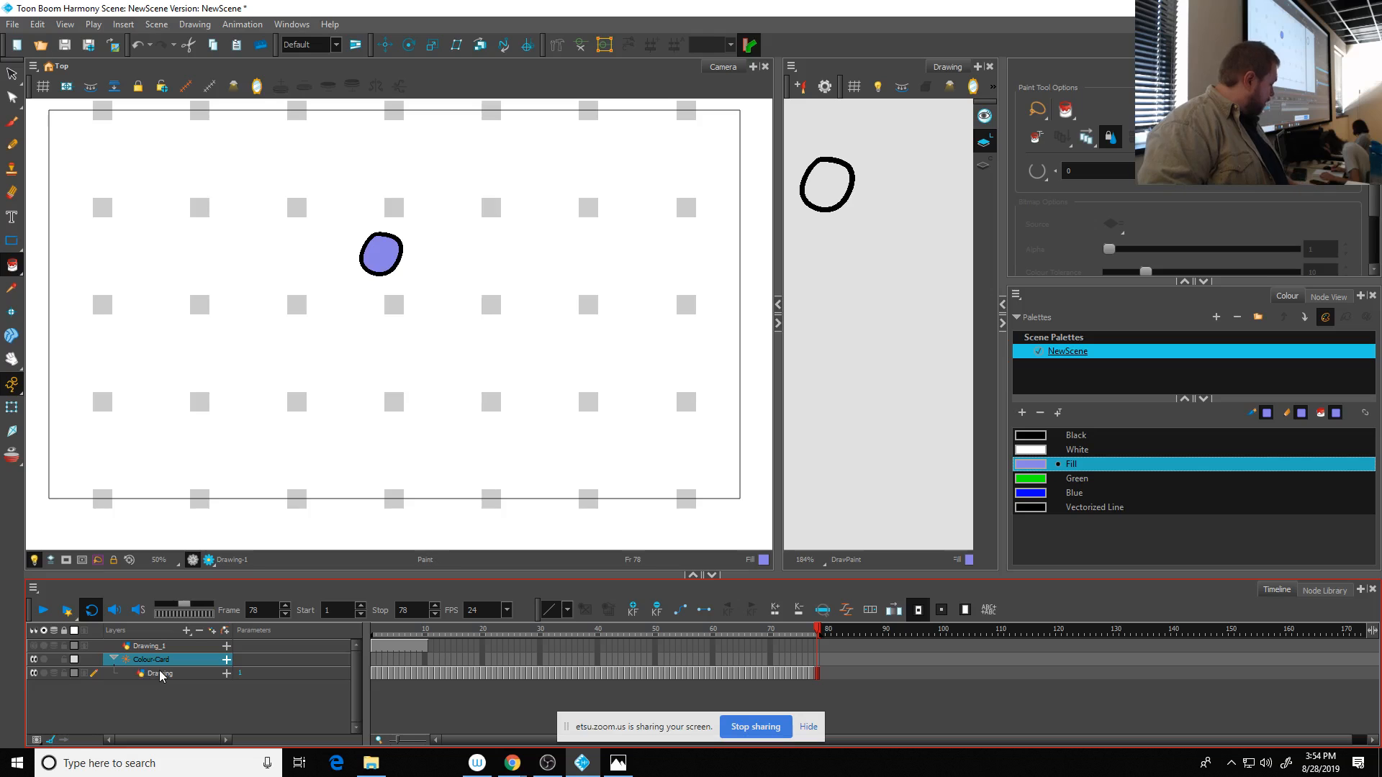
{"action": "key", "text": "ctrl+z"}
- Add an unparented Colour-Card layer beneath the existing layers and rename the Drawing layer as Ball
{"action": "left_click", "coordinate": [186, 630]}
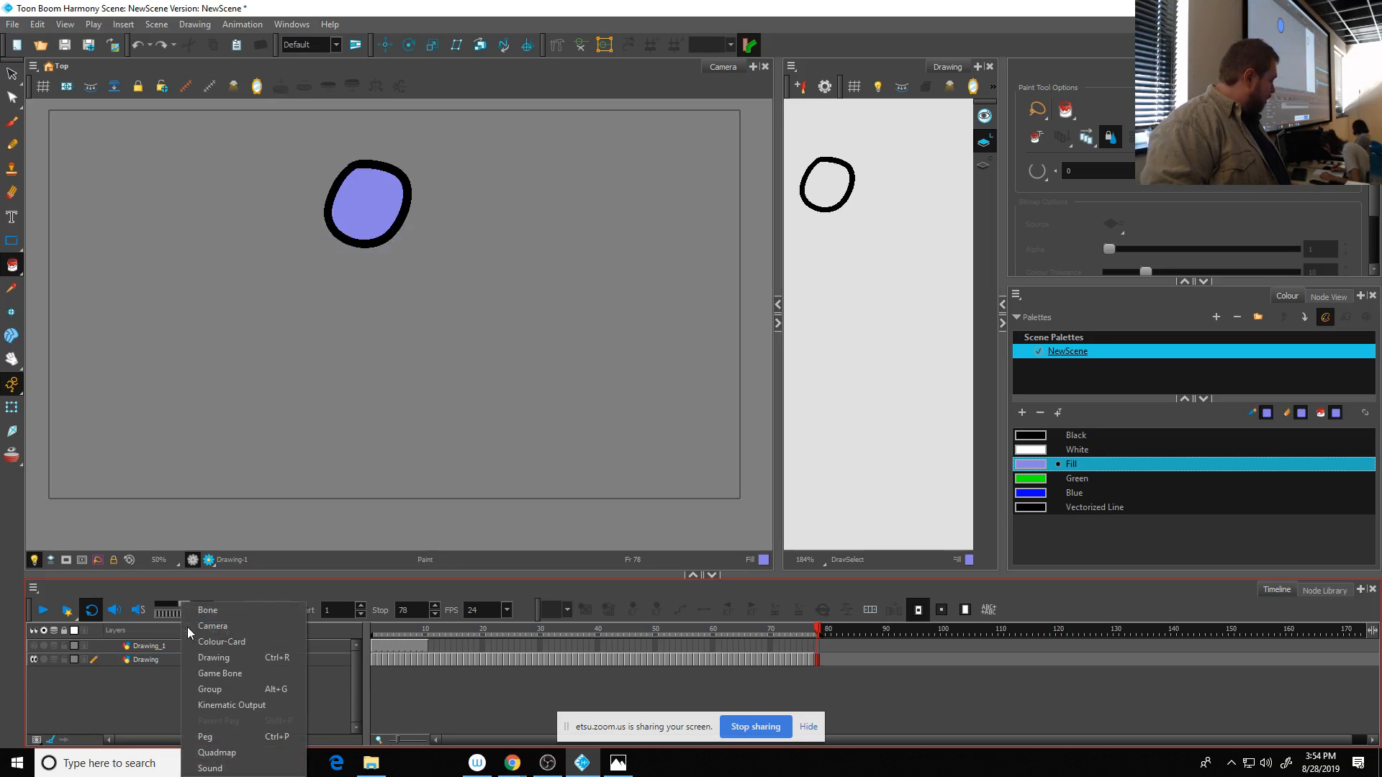
{"action": "left_click", "coordinate": [207, 643]}
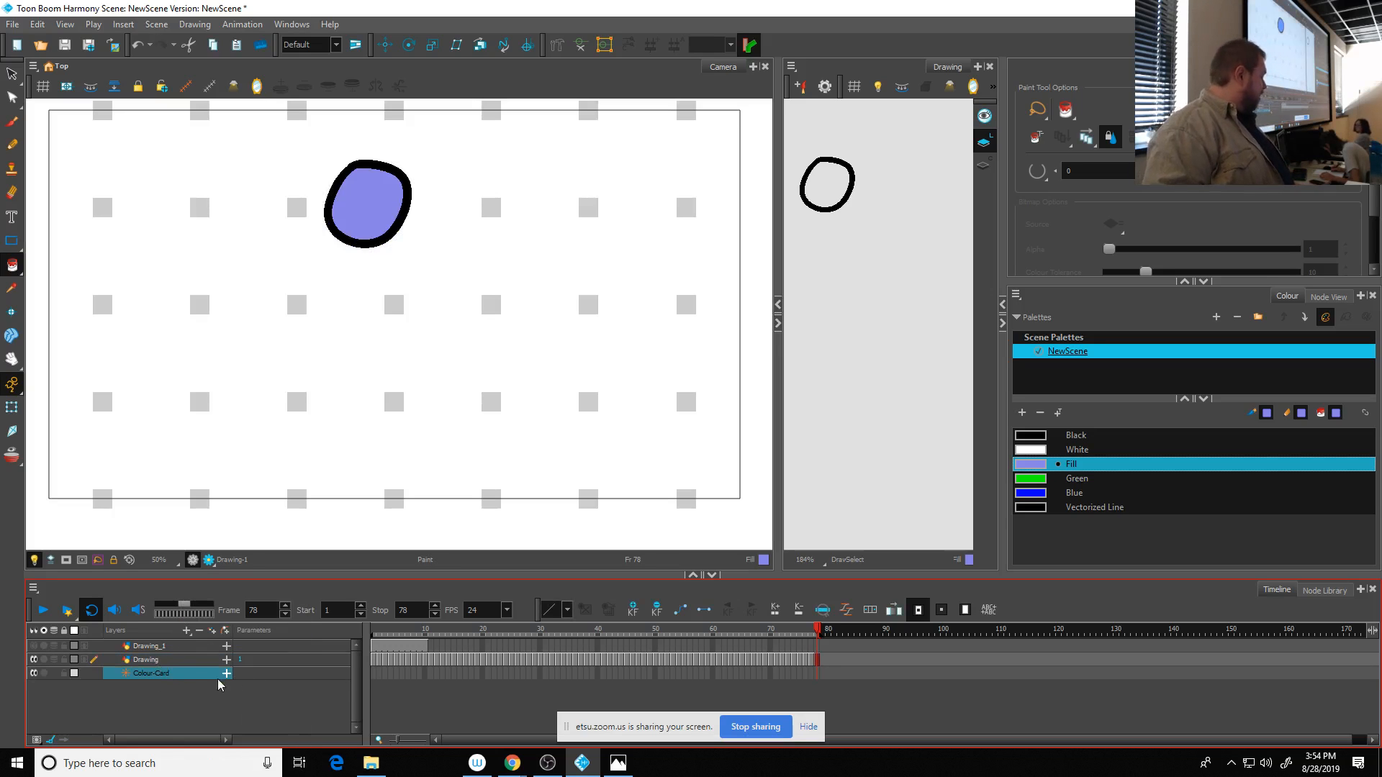
{"action": "left_click", "coordinate": [147, 661]}
{"action": "double_click", "coordinate": [146, 660]}
{"action": "type", "text": "Ball"}
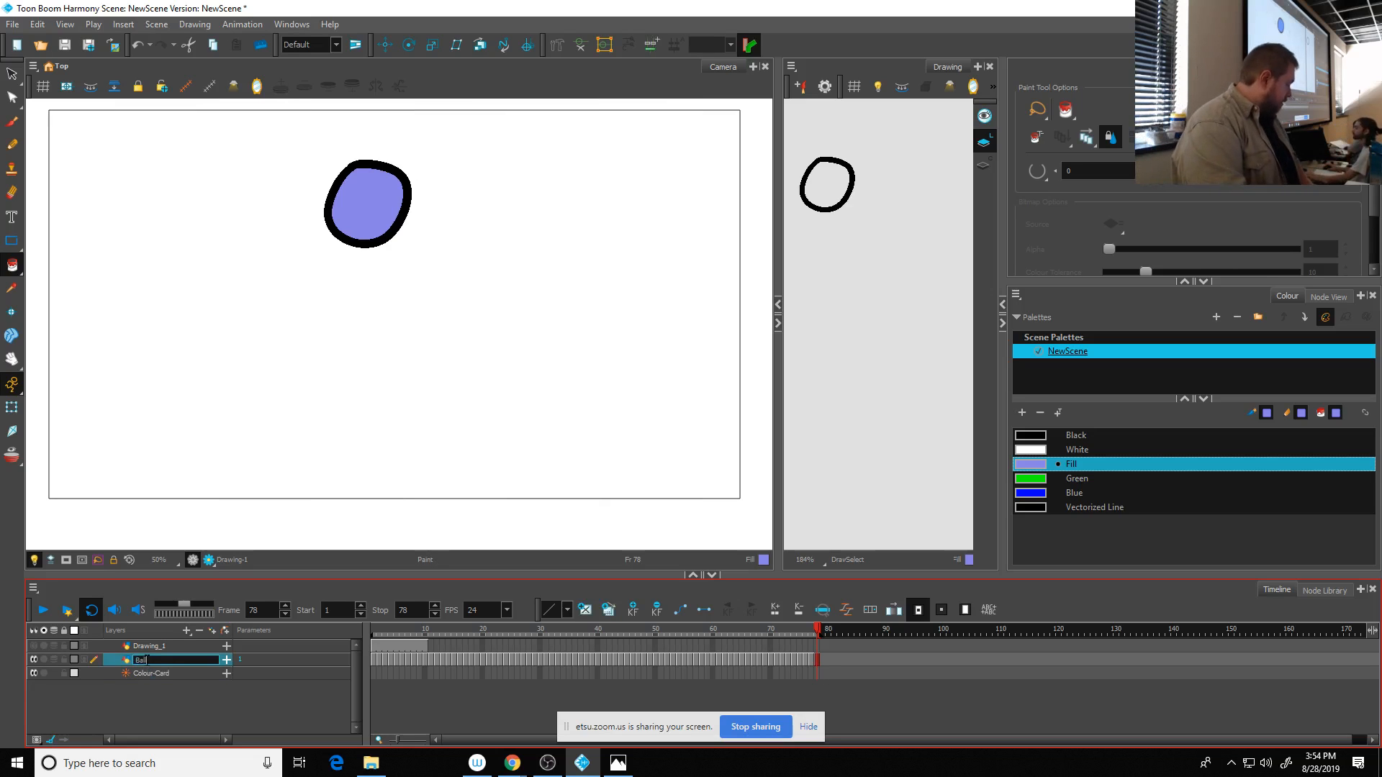
{"action": "key", "text": "Return"}
- Delete the unused Drawing_1 layer from the timeline
{"action": "left_click", "coordinate": [139, 646]}
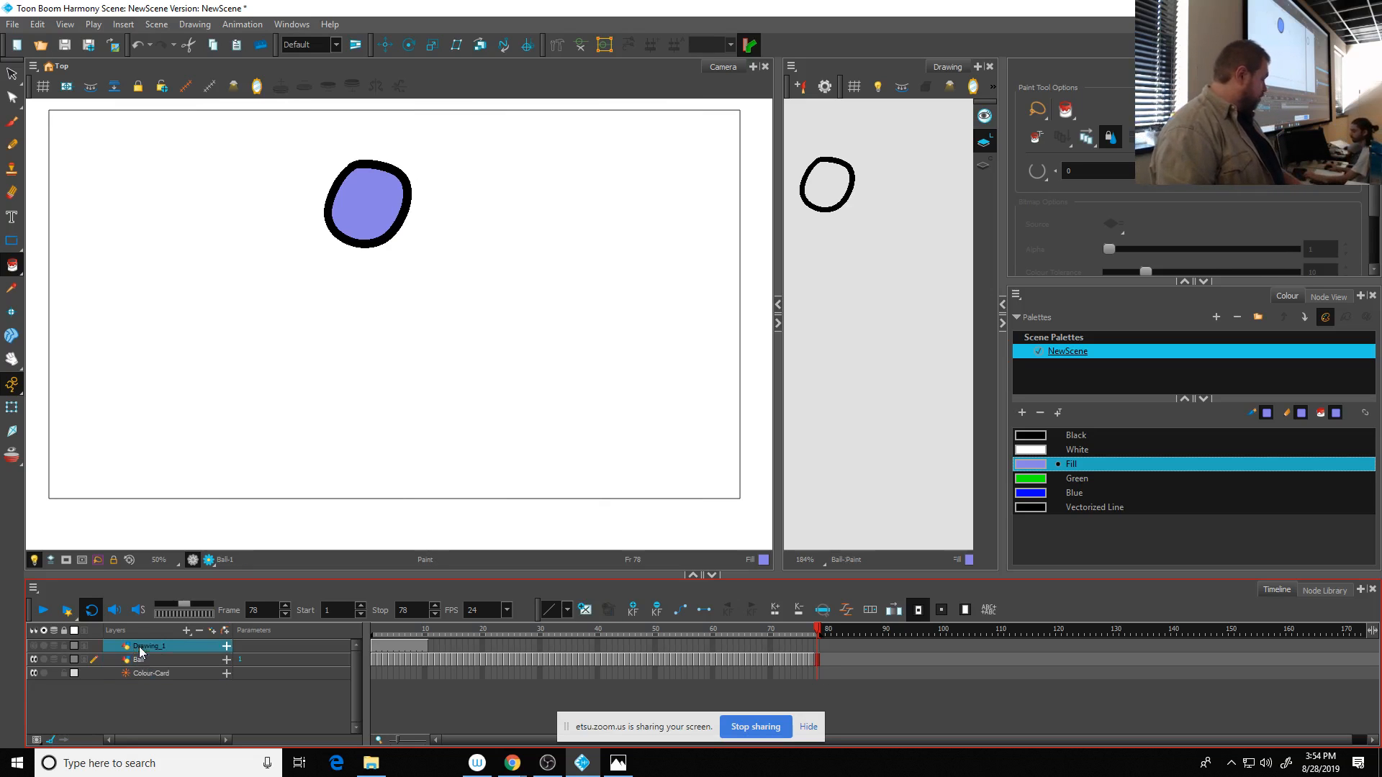
{"action": "right_click", "coordinate": [145, 649]}
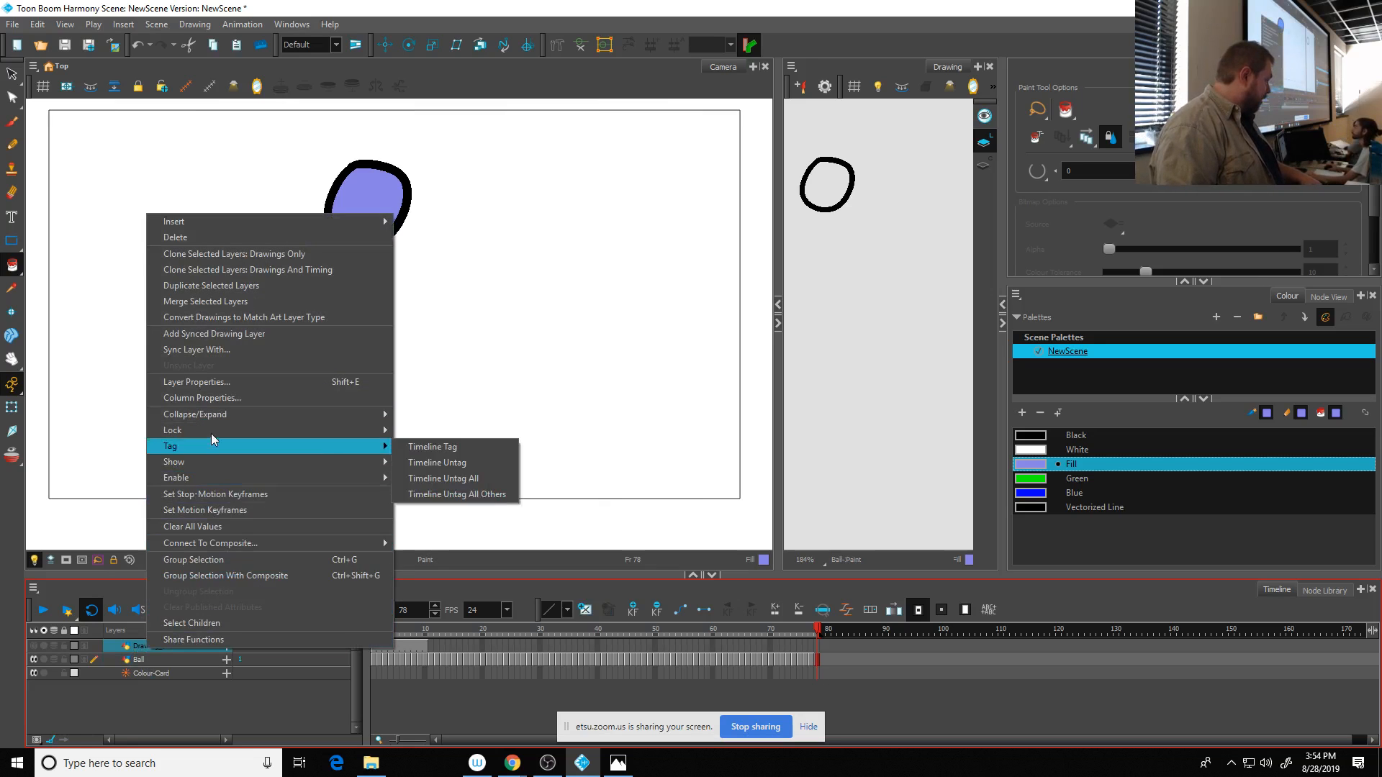
{"action": "left_click", "coordinate": [201, 238]}
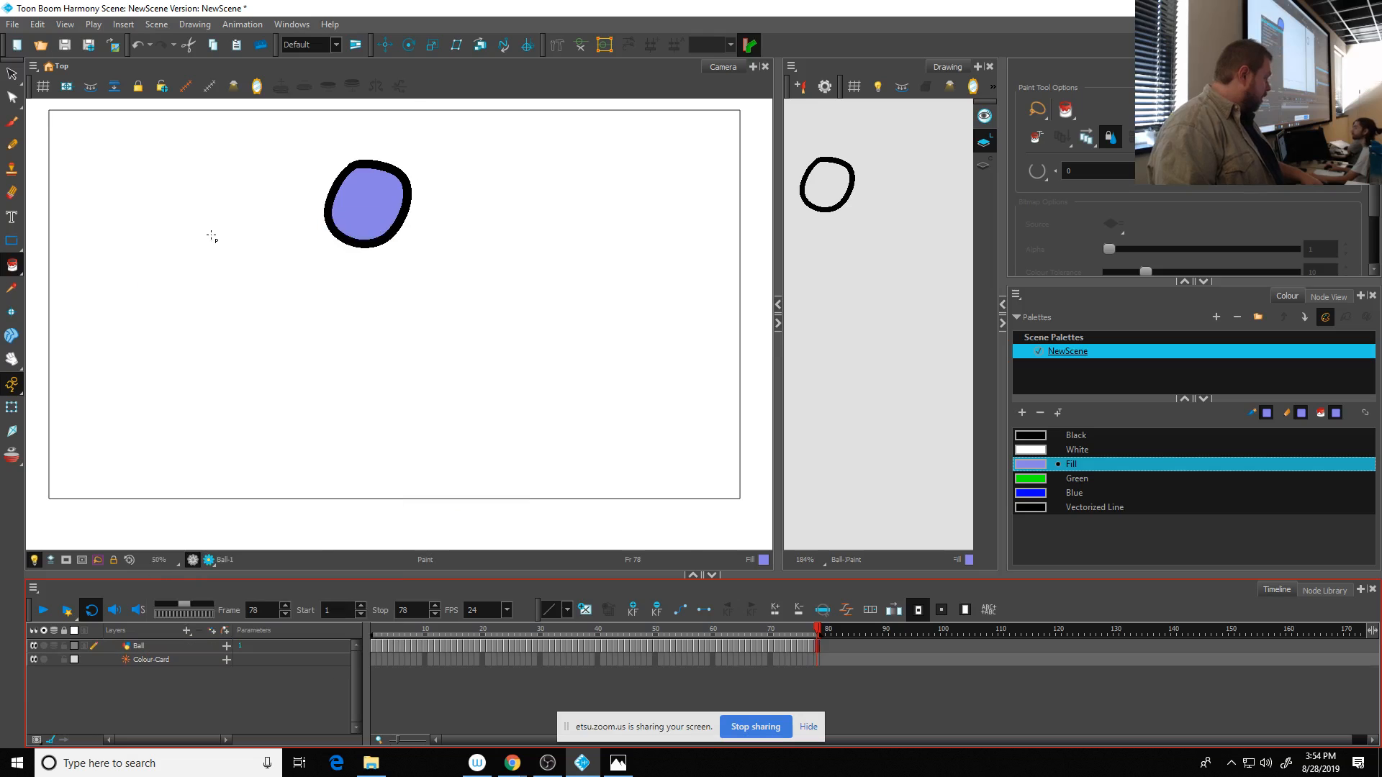
- Preview the ball over the colour card in Render View and return to OpenGL View
{"action": "left_click", "coordinate": [157, 663]}
{"action": "left_click", "coordinate": [152, 646]}
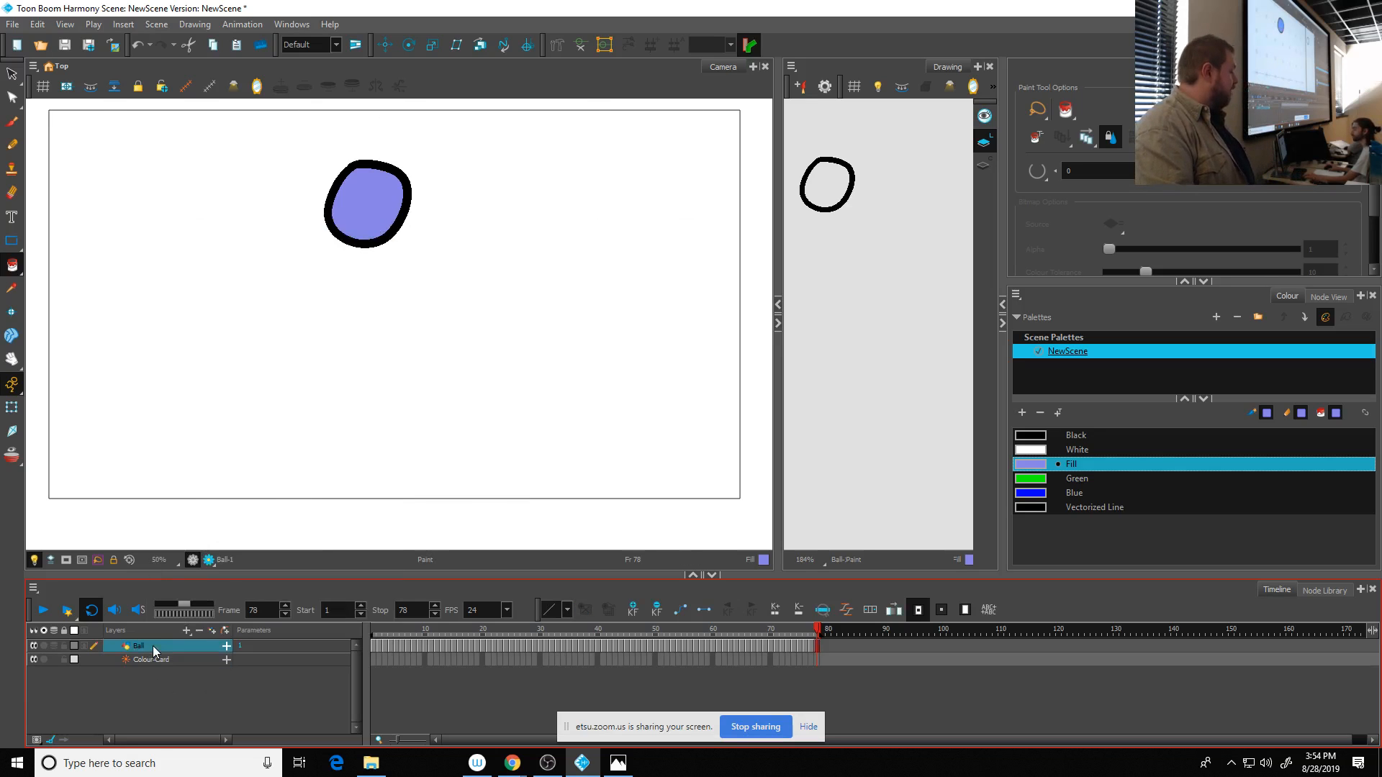
{"action": "left_click", "coordinate": [205, 560]}
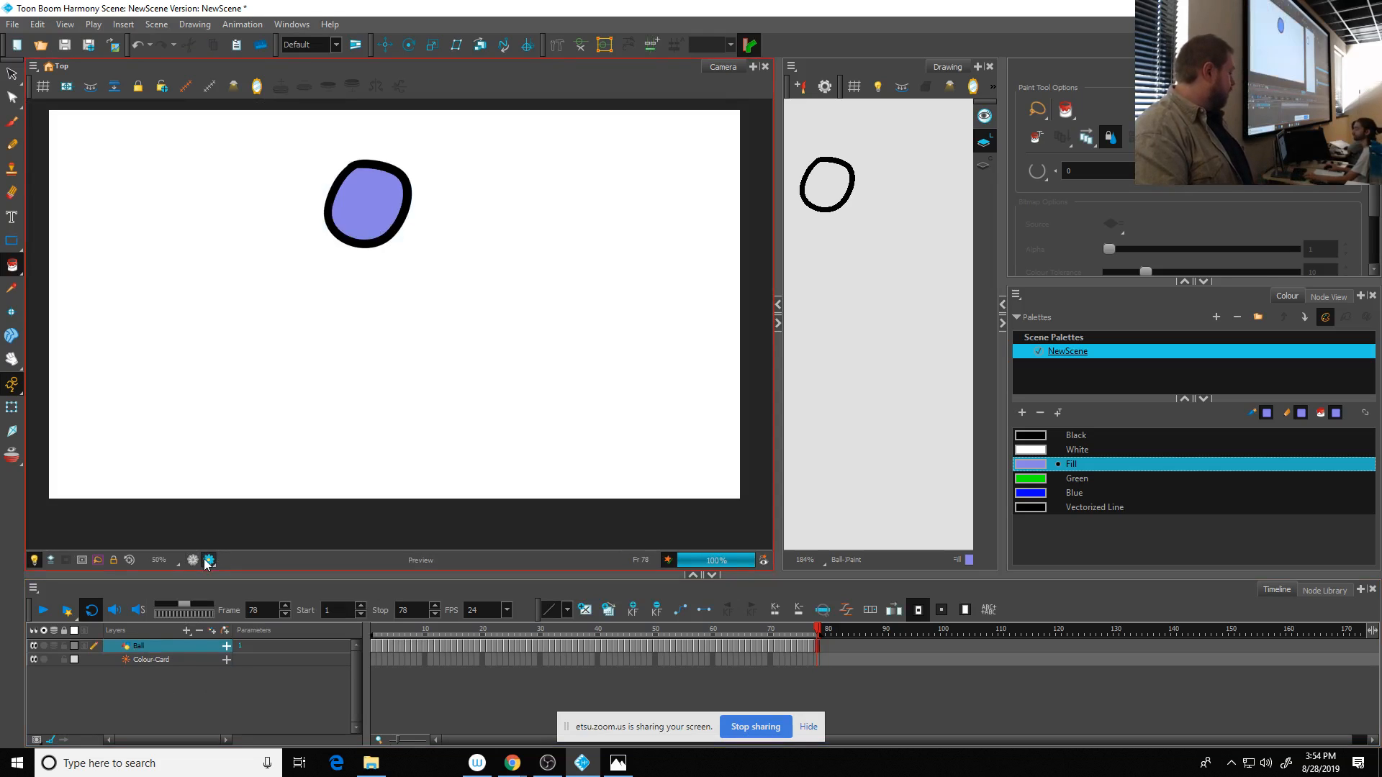
{"action": "left_click", "coordinate": [195, 560]}
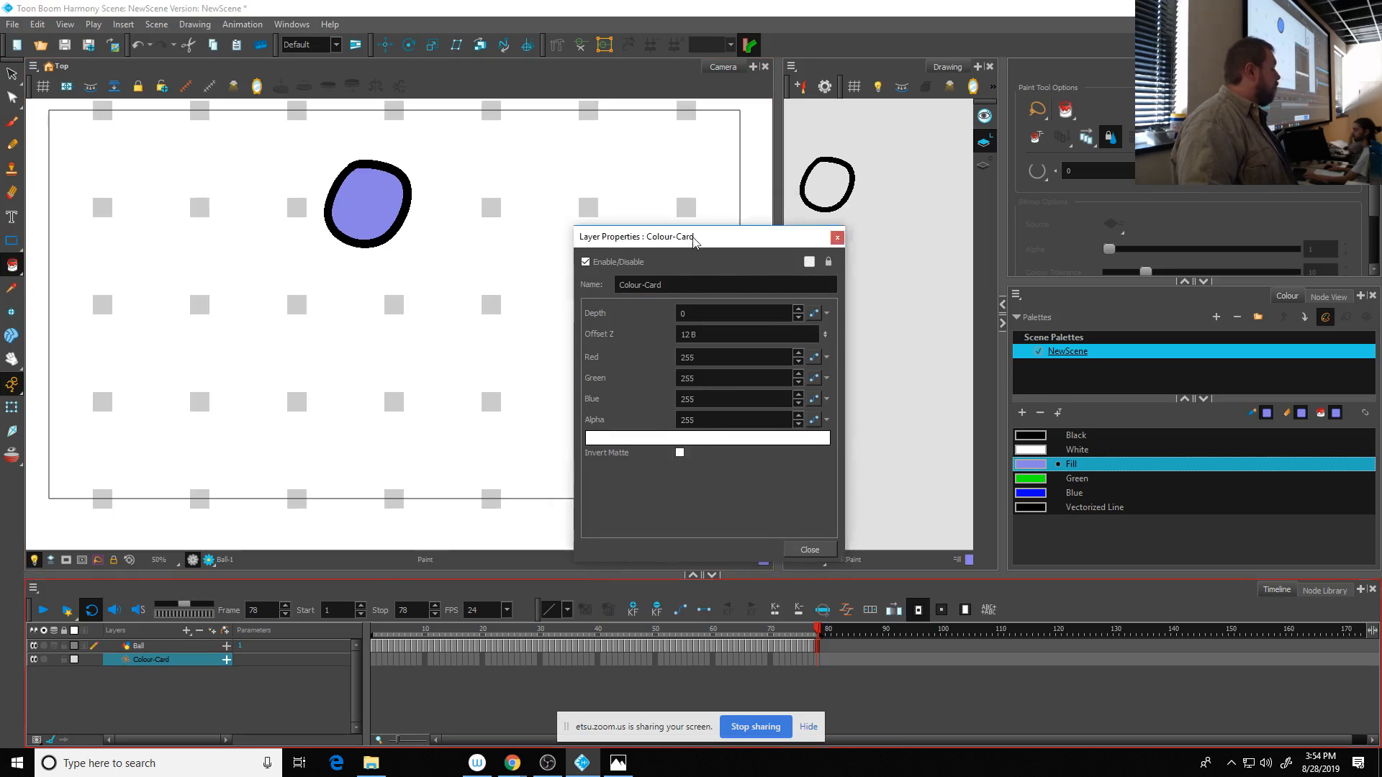
- Set the Colour-Card's colour to an orange of red 255, green 138 and blue 105 in its layer properties
{"action": "left_click_drag", "start_coordinate": [698, 239], "coordinate": [599, 118]}
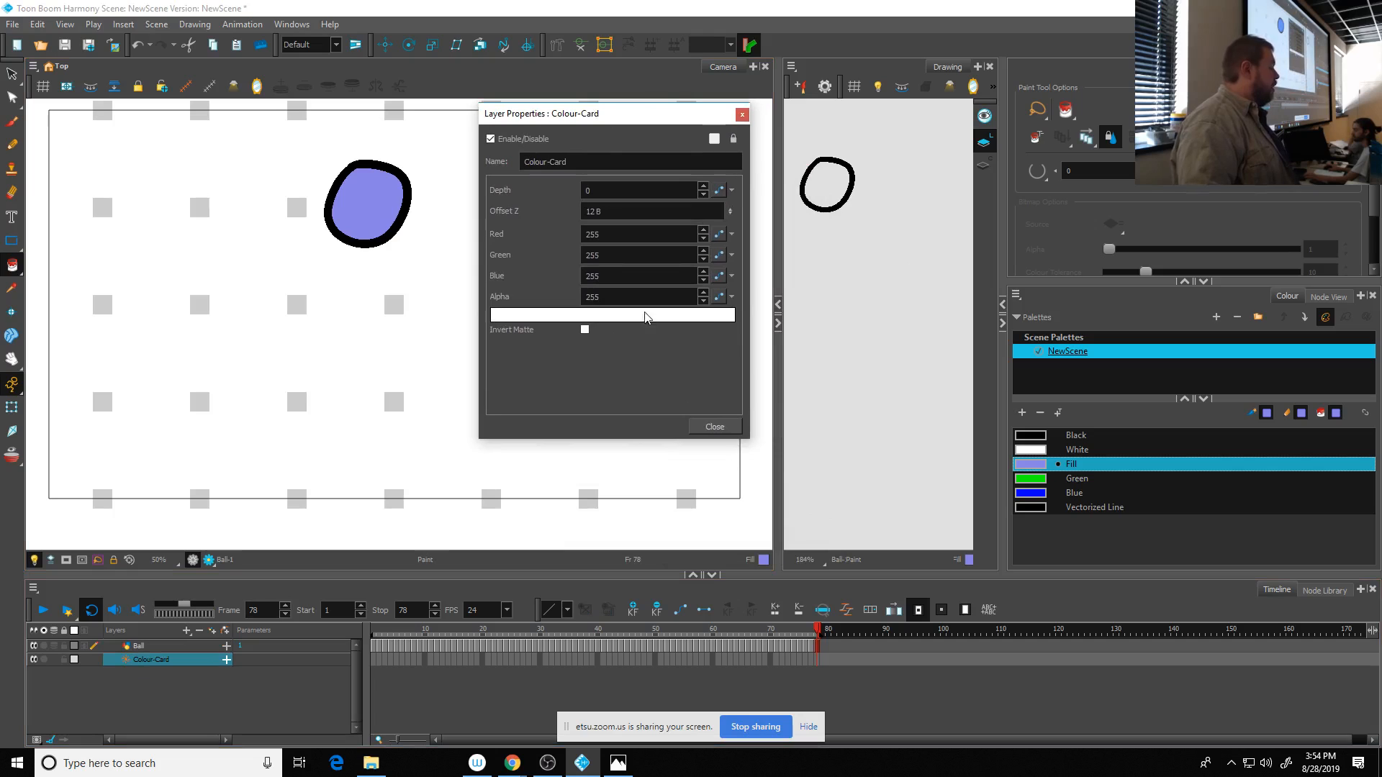
{"action": "left_click", "coordinate": [581, 317]}
{"action": "left_click", "coordinate": [582, 316]}
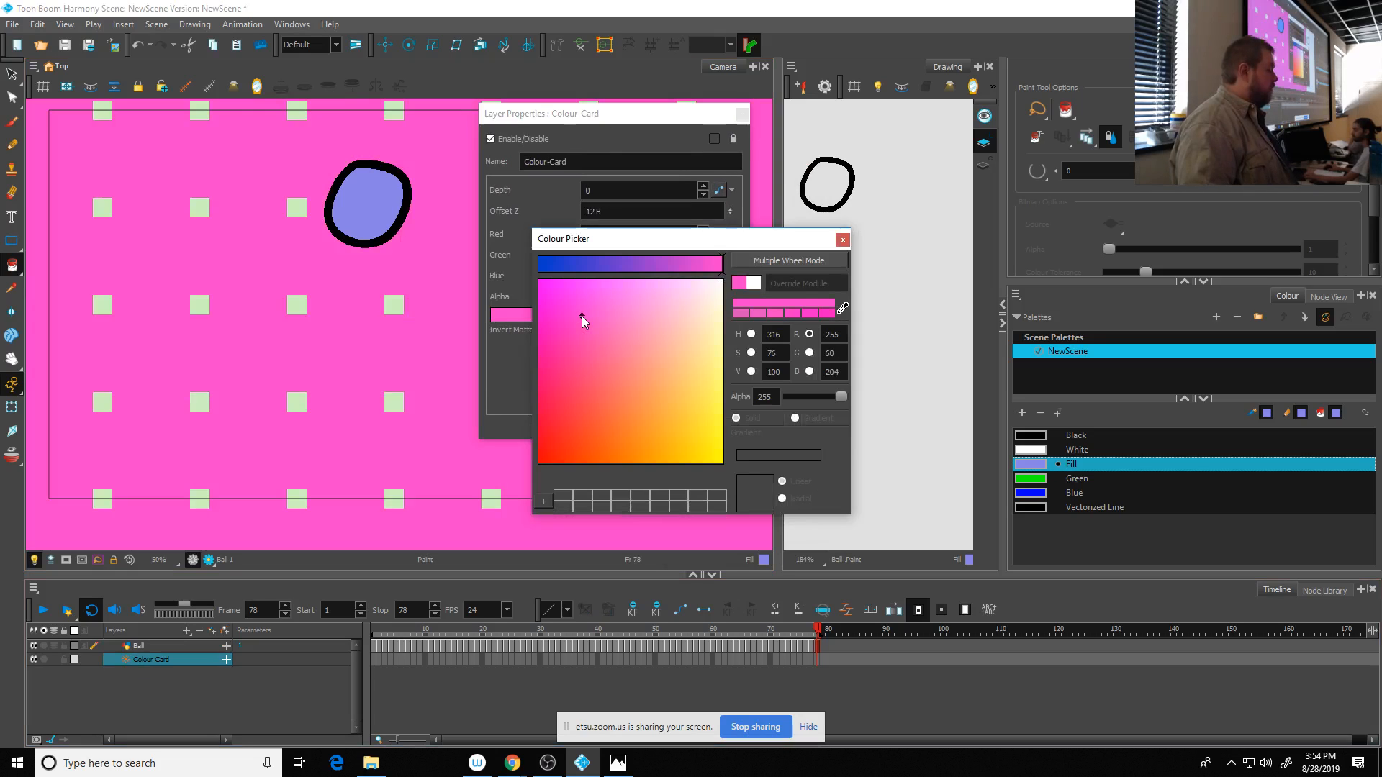
{"action": "left_click_drag", "start_coordinate": [582, 316], "coordinate": [637, 387]}
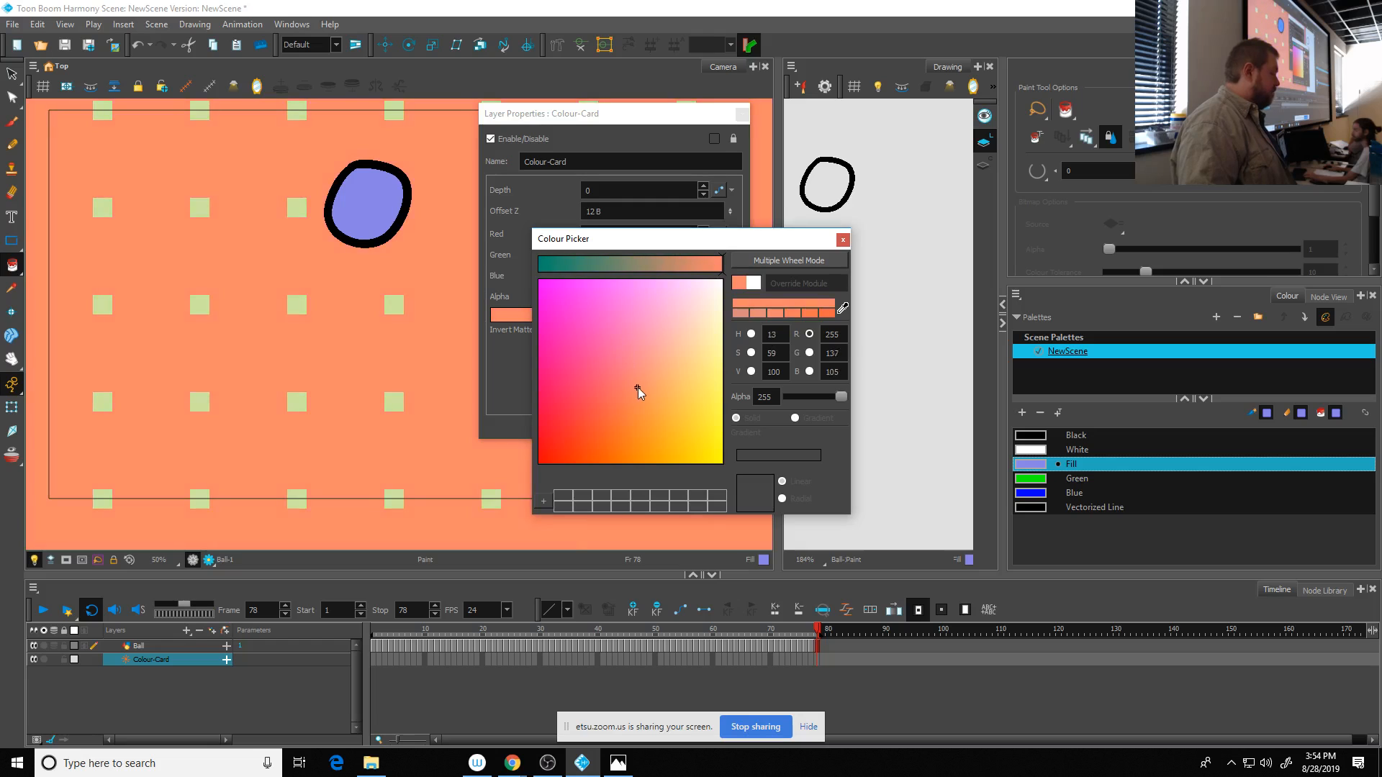
{"action": "left_click", "coordinate": [843, 240]}
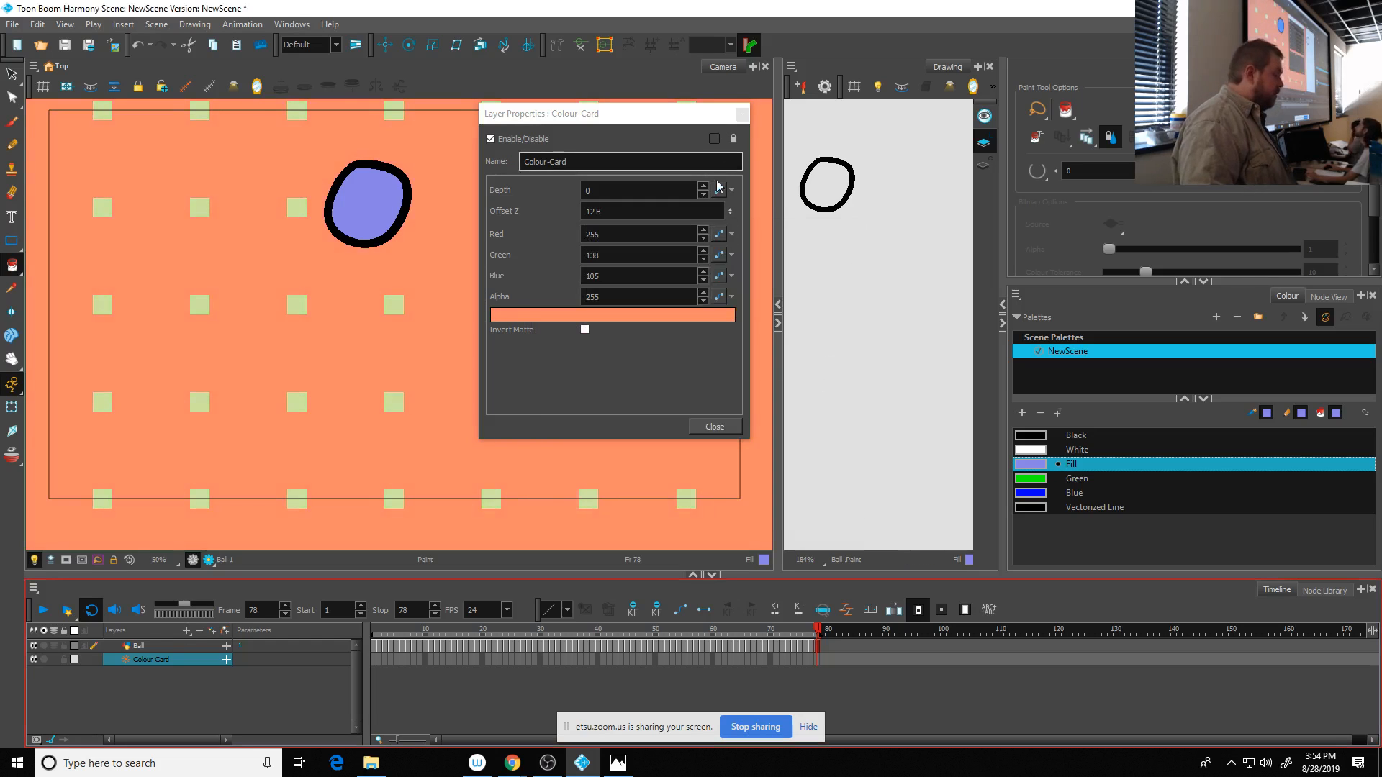
- Close the Colour-Card's layer properties and show the scene in Render View
{"action": "left_click", "coordinate": [718, 426]}
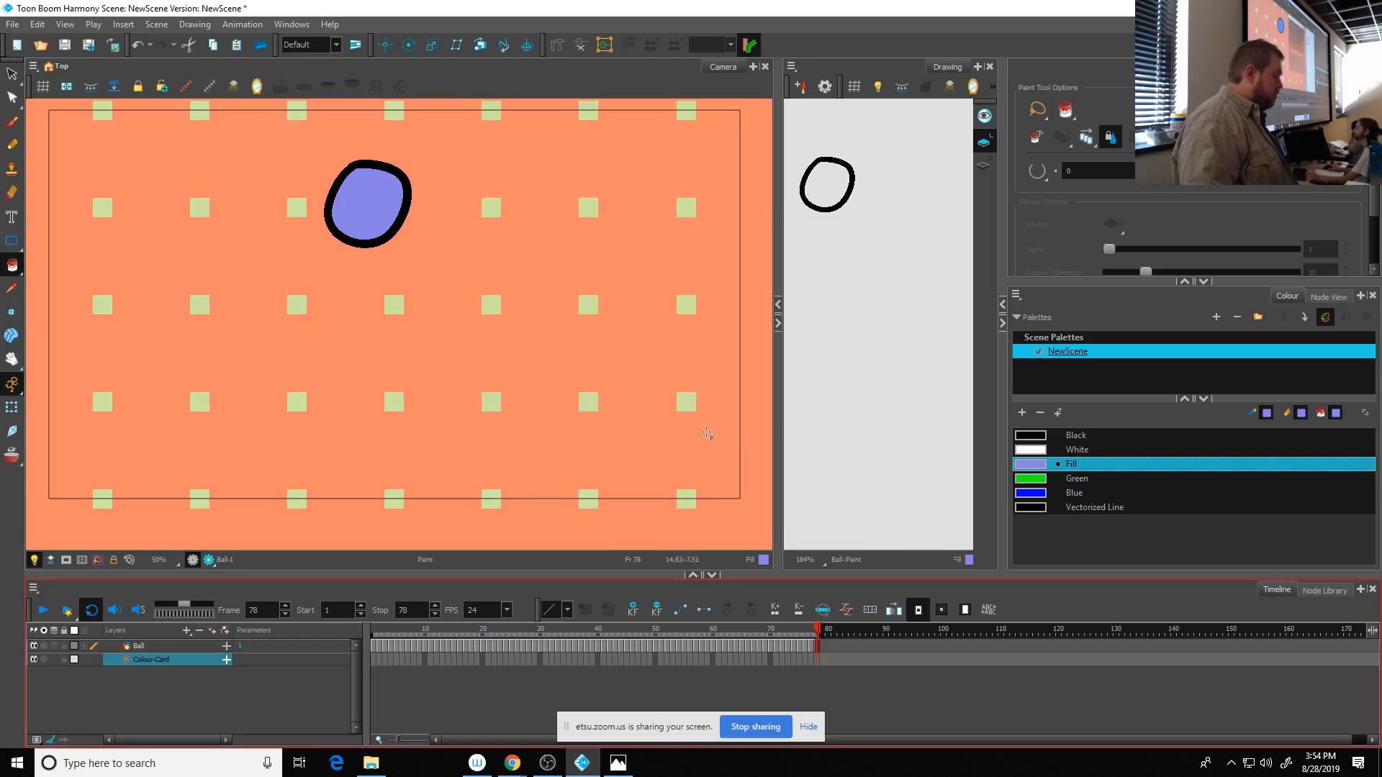
{"action": "left_click", "coordinate": [209, 560]}
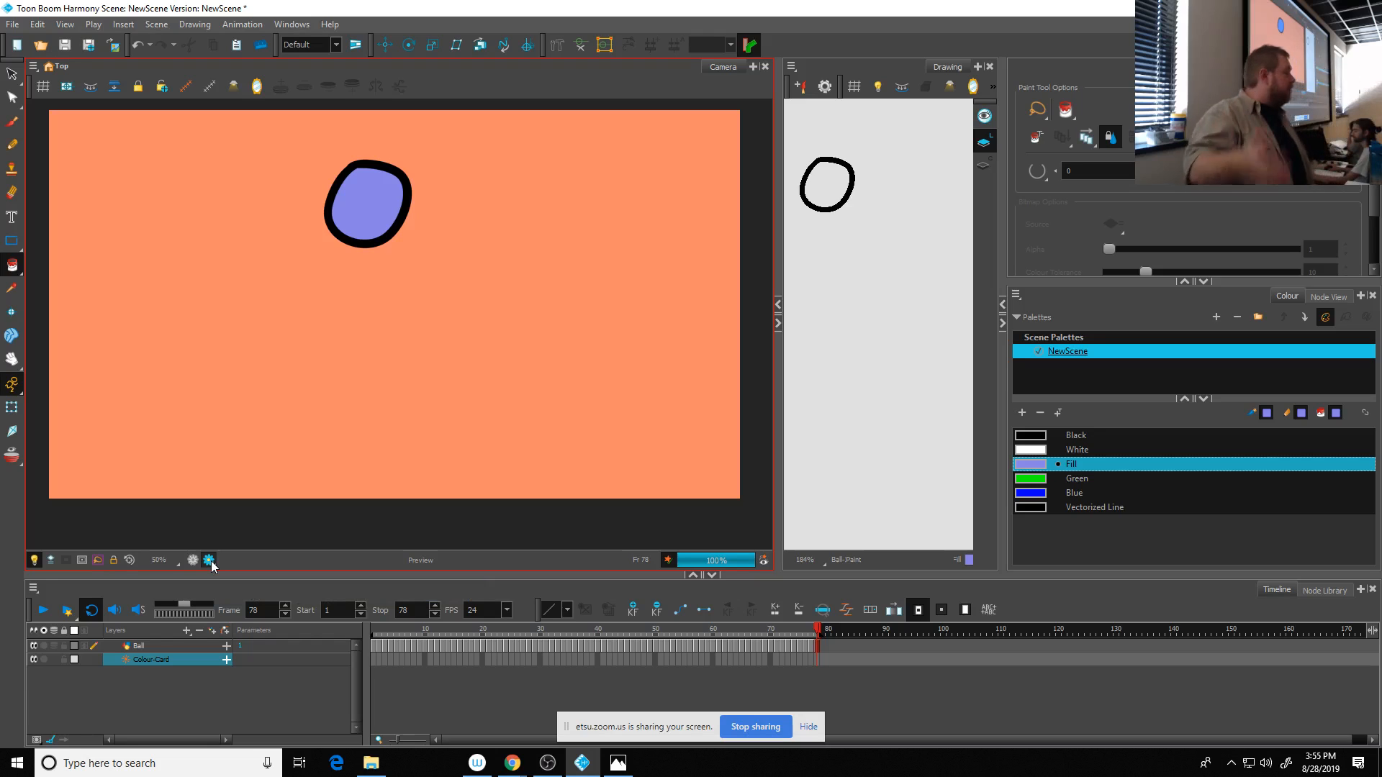
{"action": "left_click", "coordinate": [186, 704]}
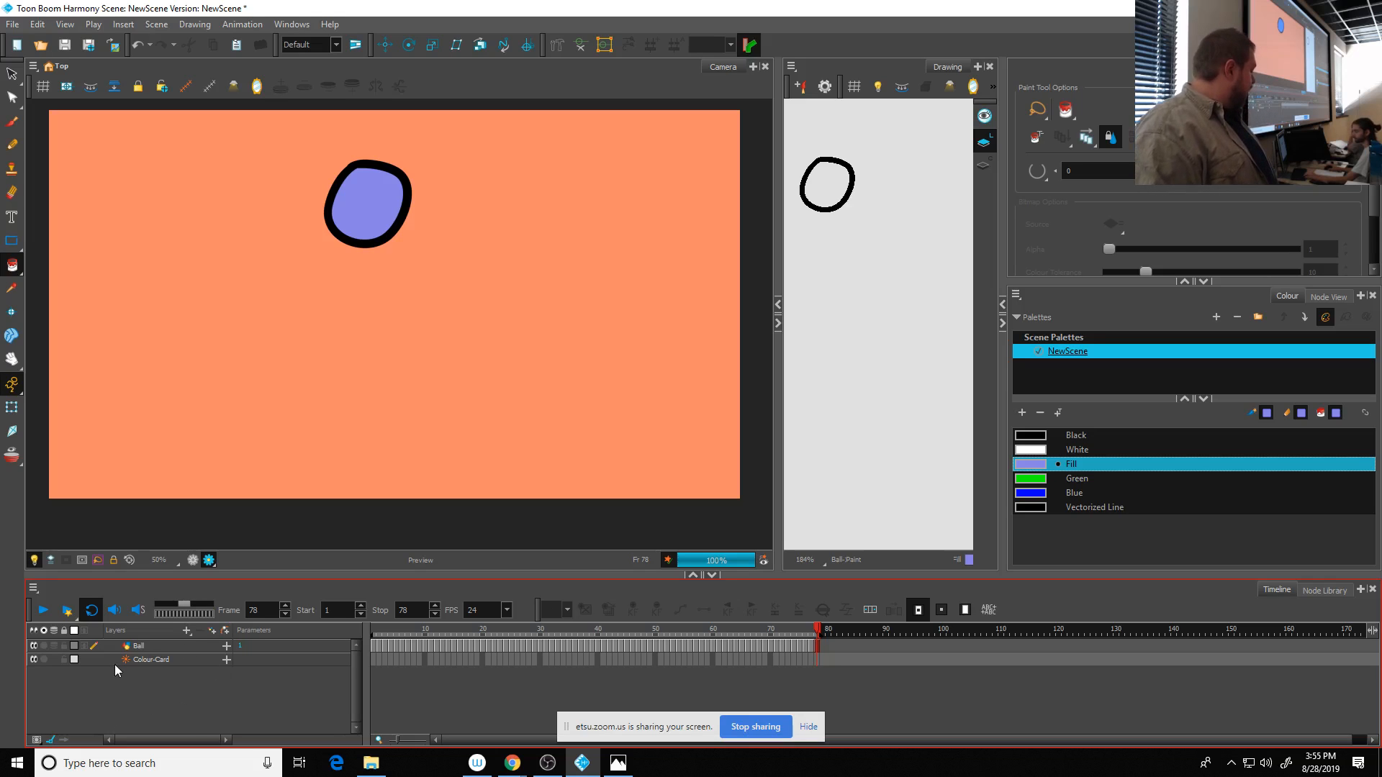
- Add a second Colour-Card layer beneath the first one and delete it again
{"action": "left_click", "coordinate": [187, 632]}
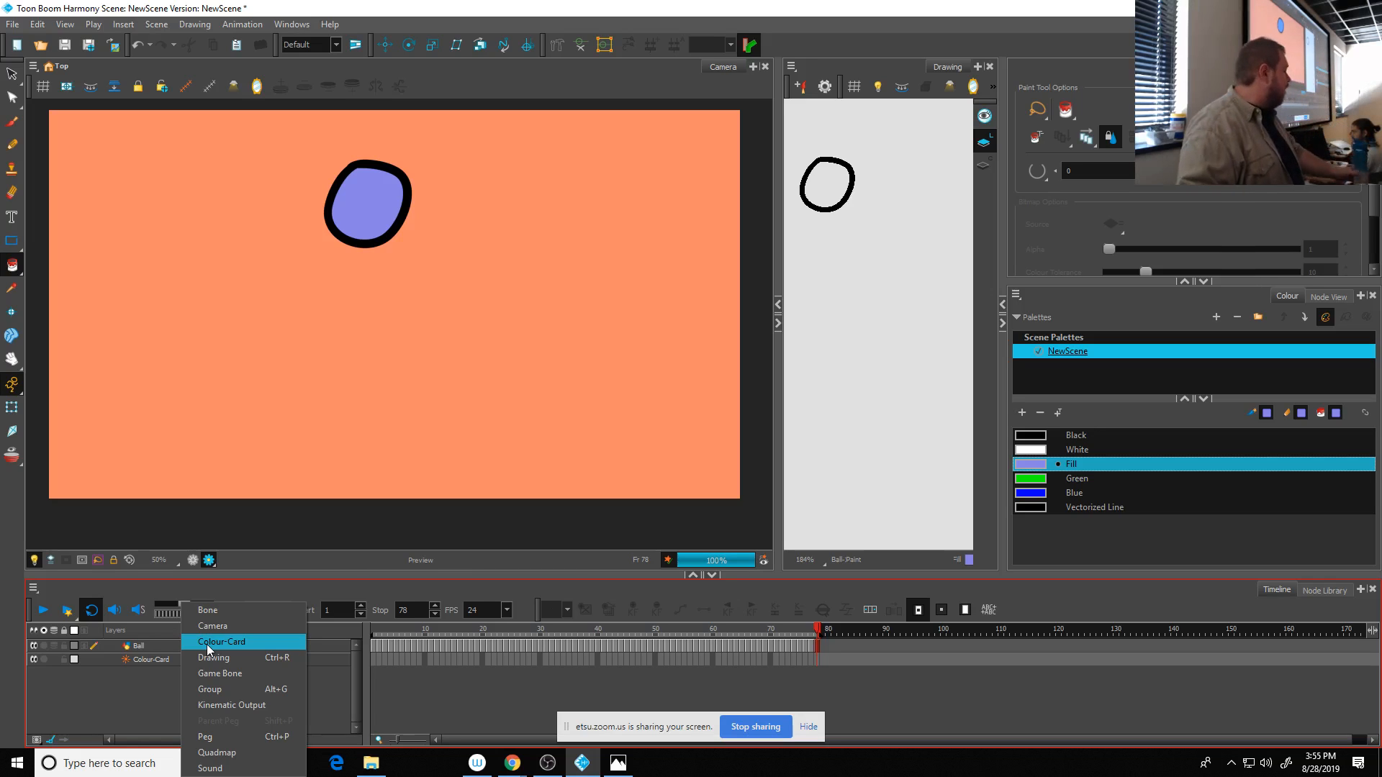
{"action": "left_click", "coordinate": [206, 645]}
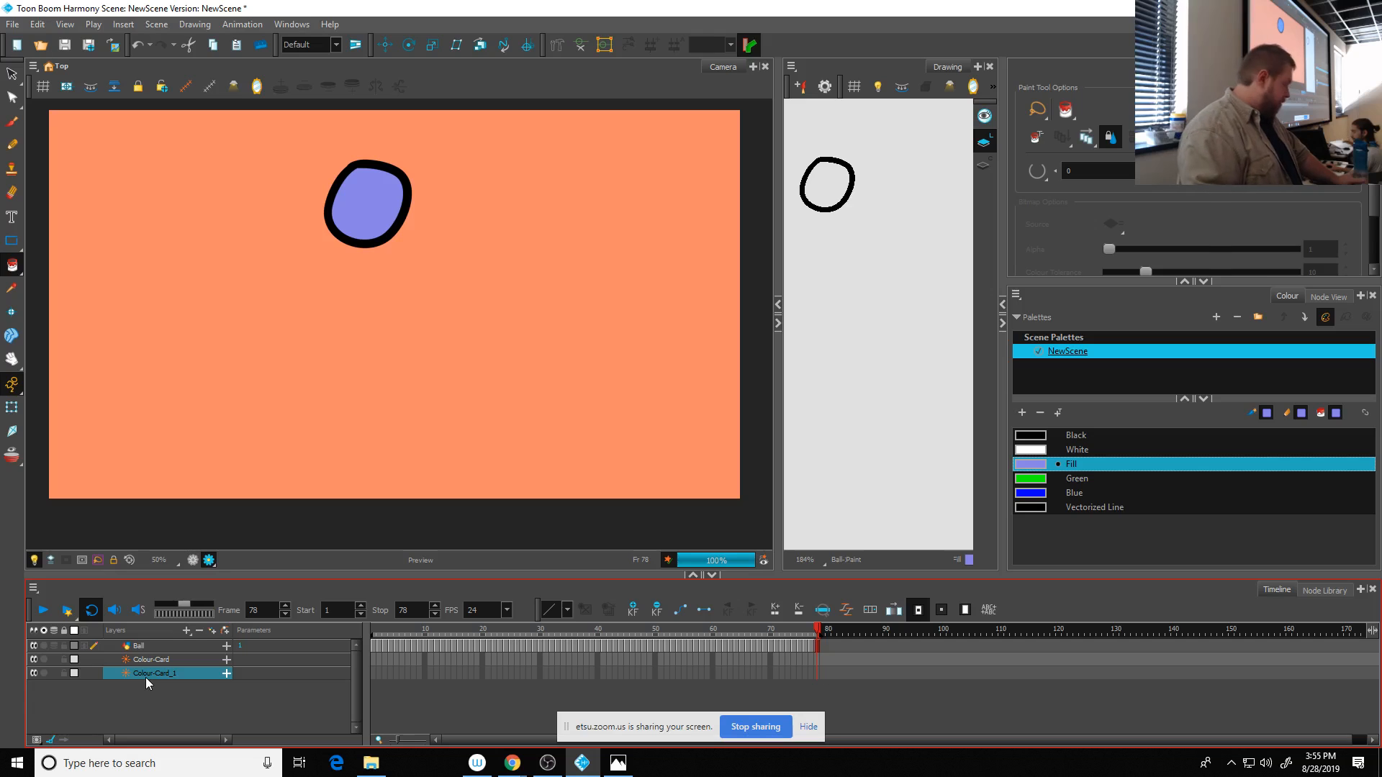
{"action": "key", "text": "Delete"}
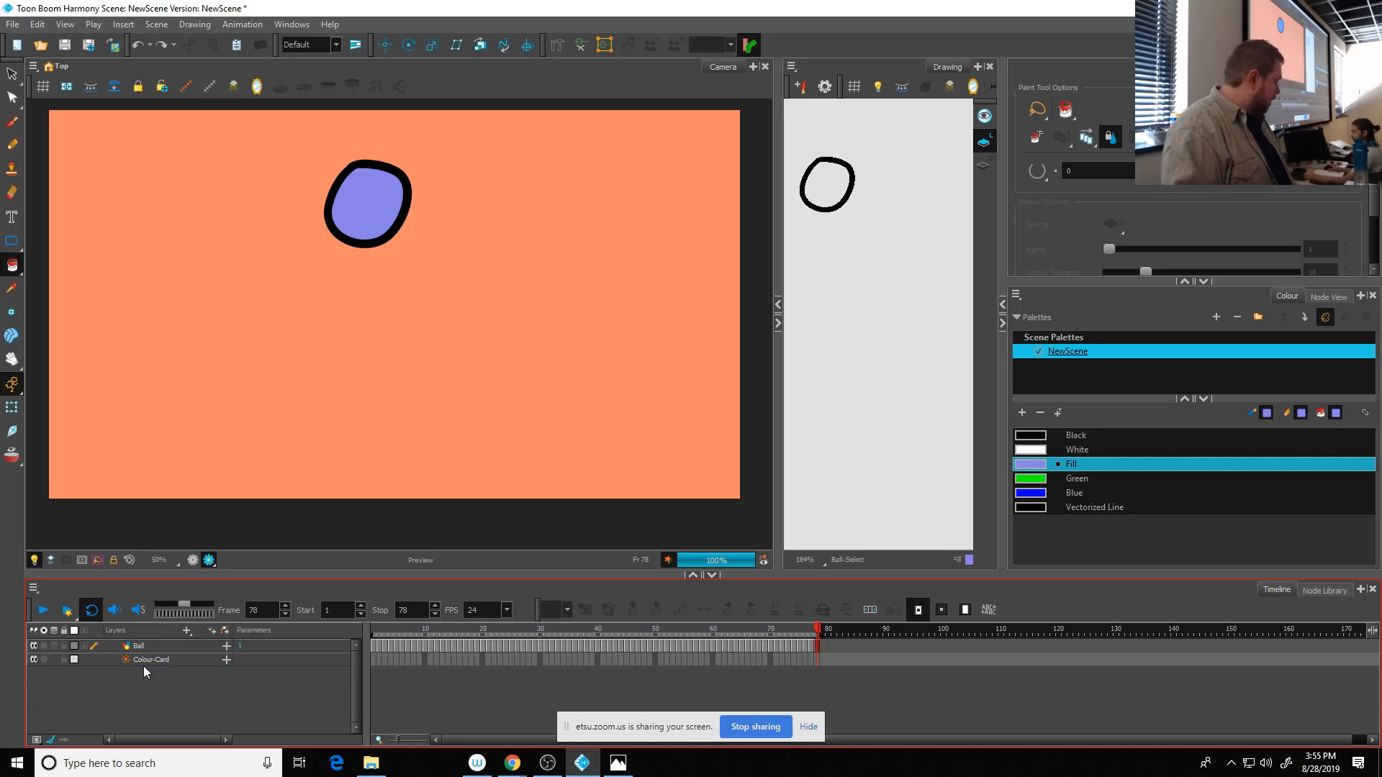
- Review the Colour-Card's layer properties and compare the OpenGL View with the Render View
{"action": "double_click", "coordinate": [125, 660]}
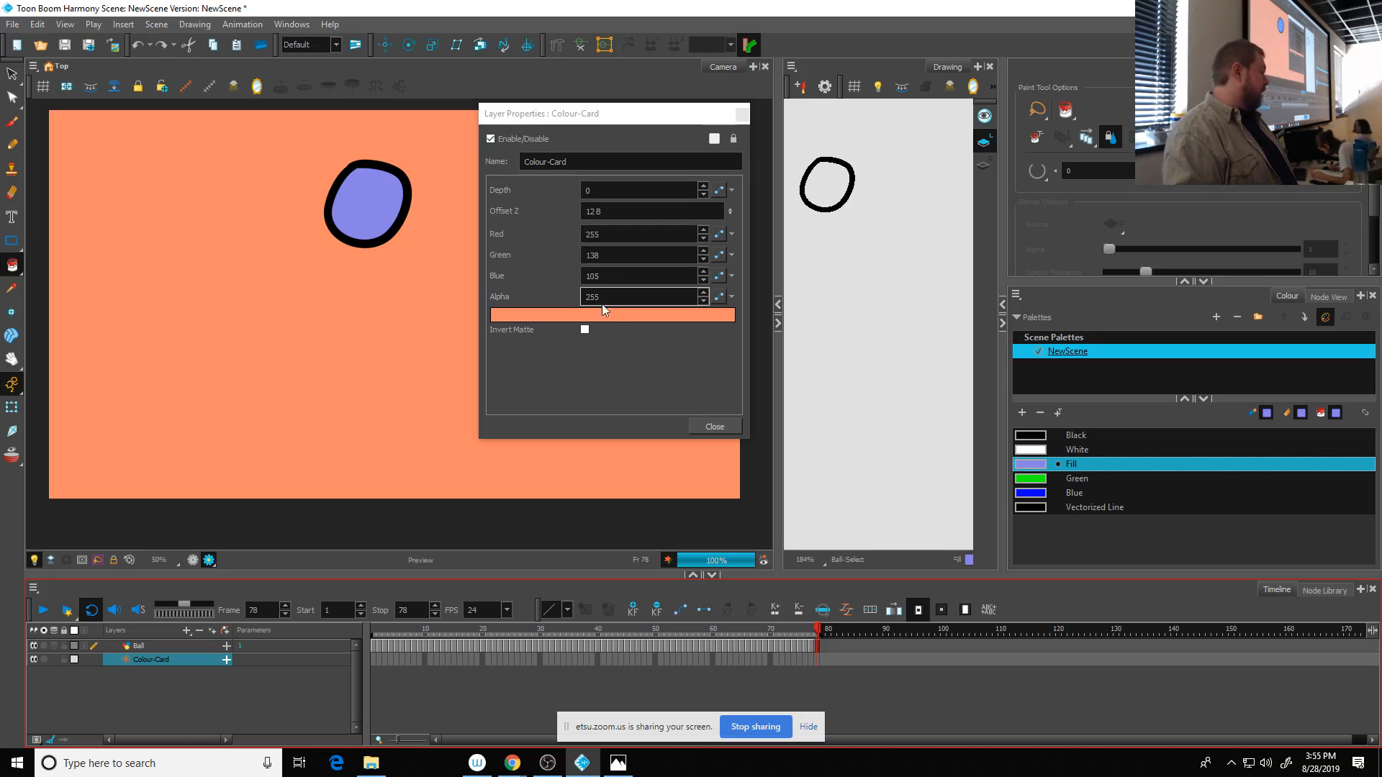
{"action": "left_click", "coordinate": [717, 426]}
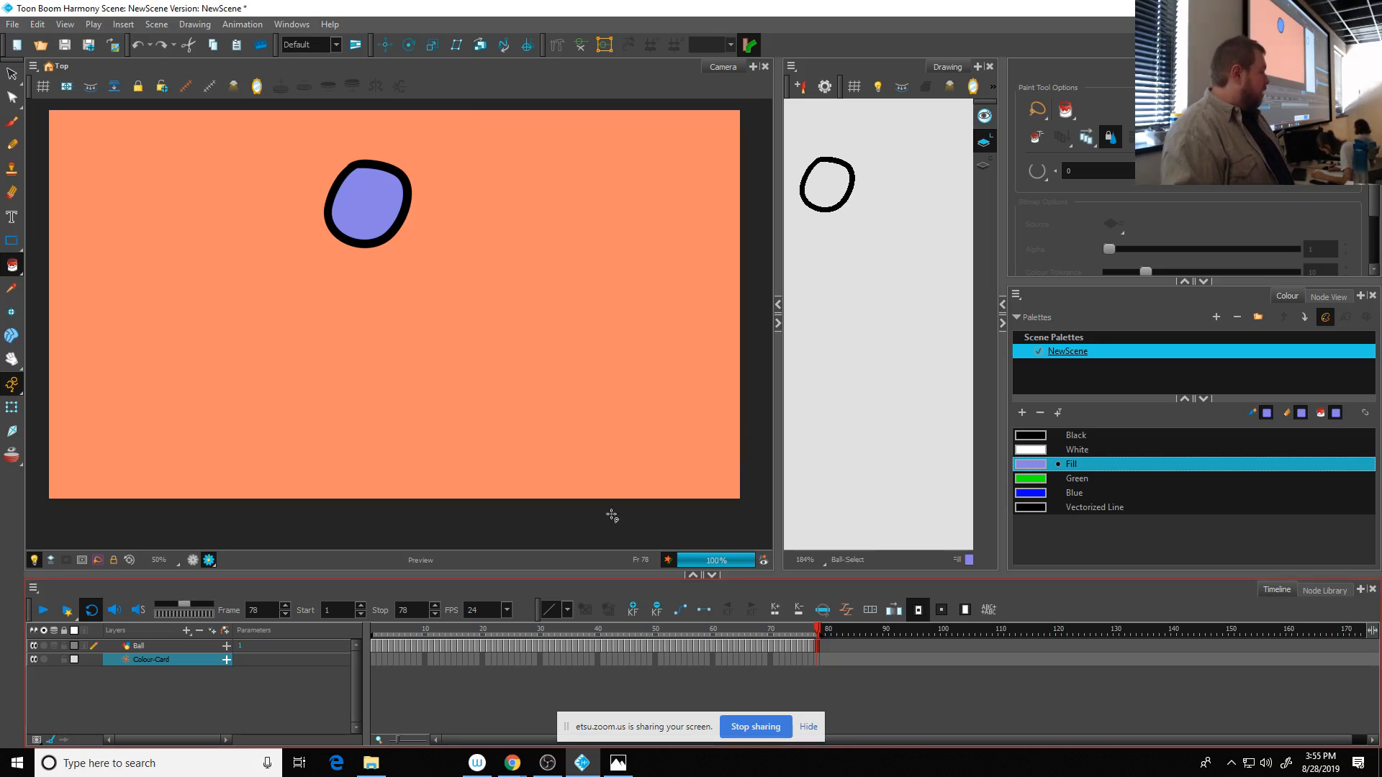
{"action": "left_click", "coordinate": [196, 560]}
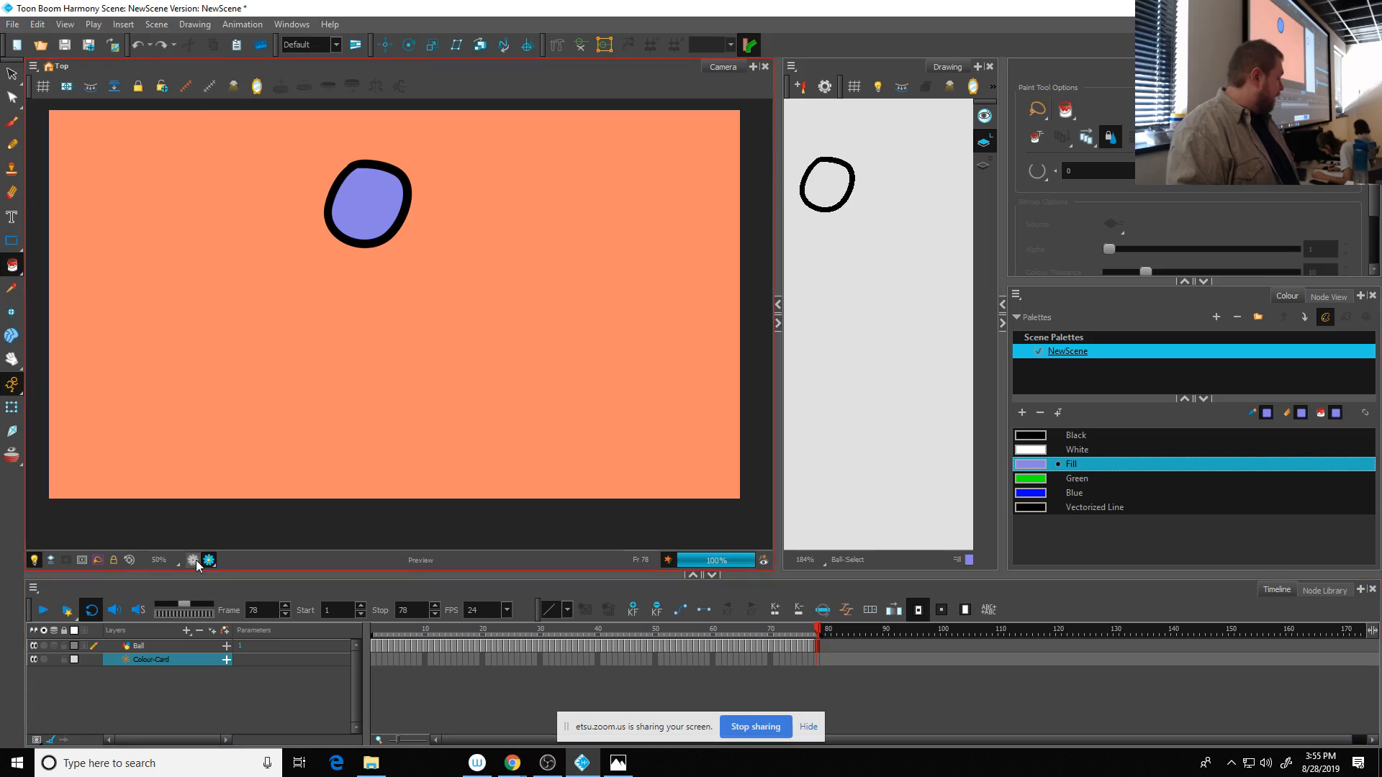
{"action": "left_click", "coordinate": [211, 561]}
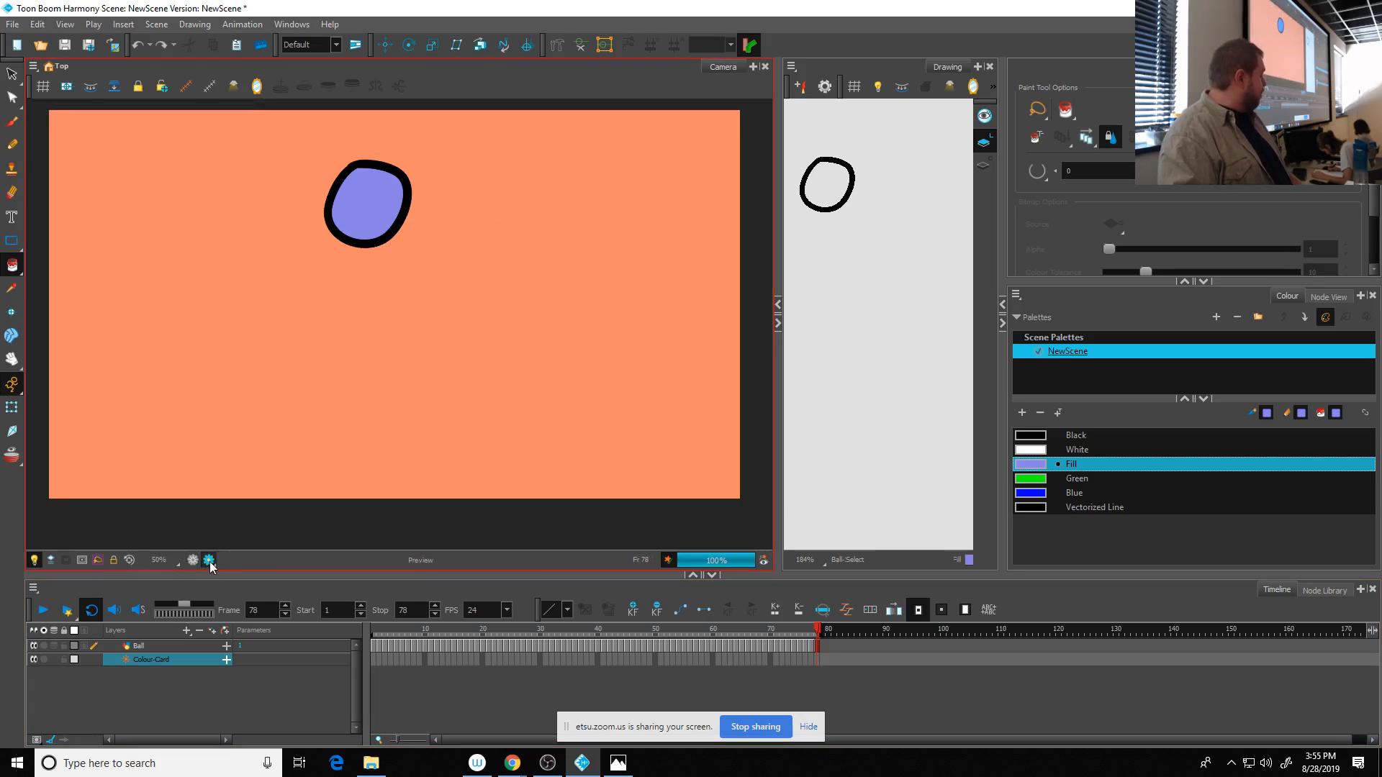
- Play the animation in Render View, stop it and move the playhead to frame 50
{"action": "left_click", "coordinate": [43, 611]}
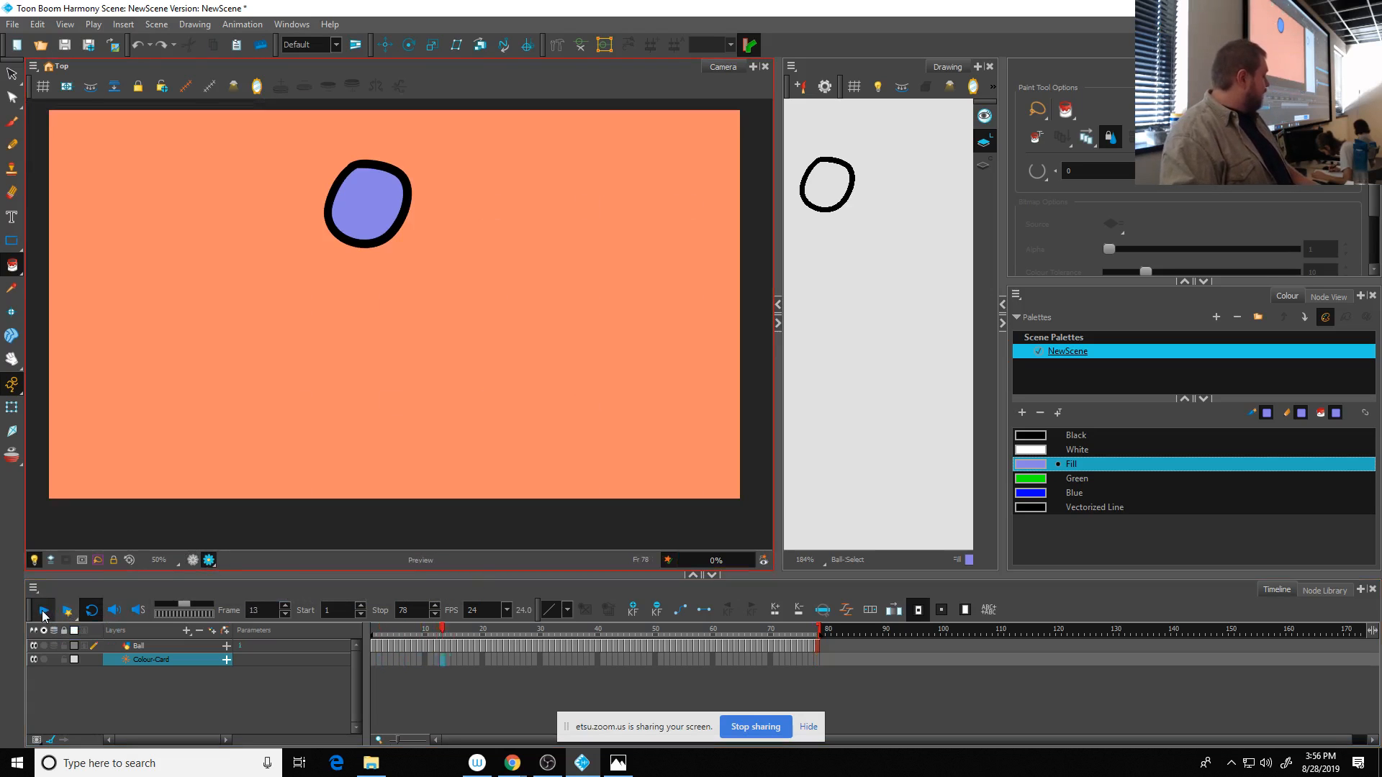
{"action": "left_click", "coordinate": [44, 611]}
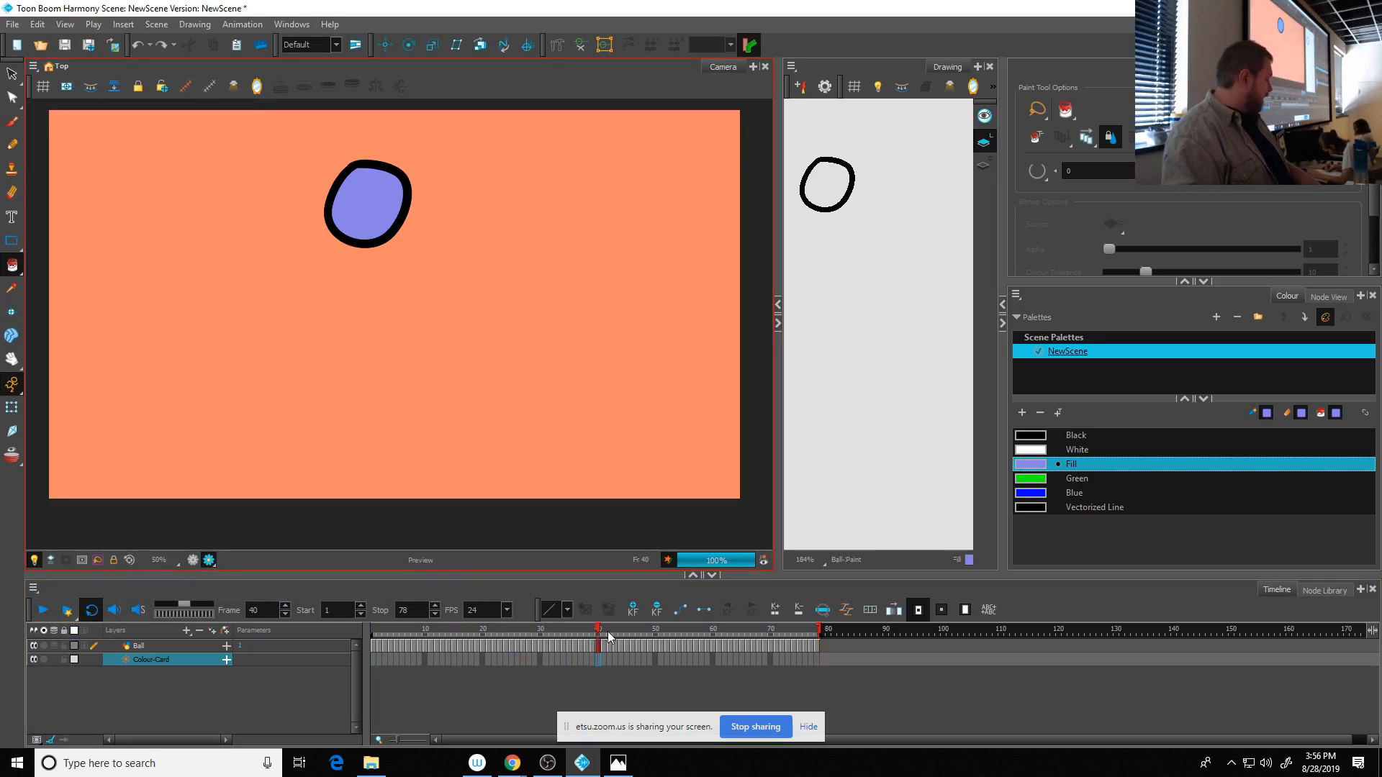
{"action": "left_click_drag", "start_coordinate": [608, 632], "coordinate": [657, 633]}
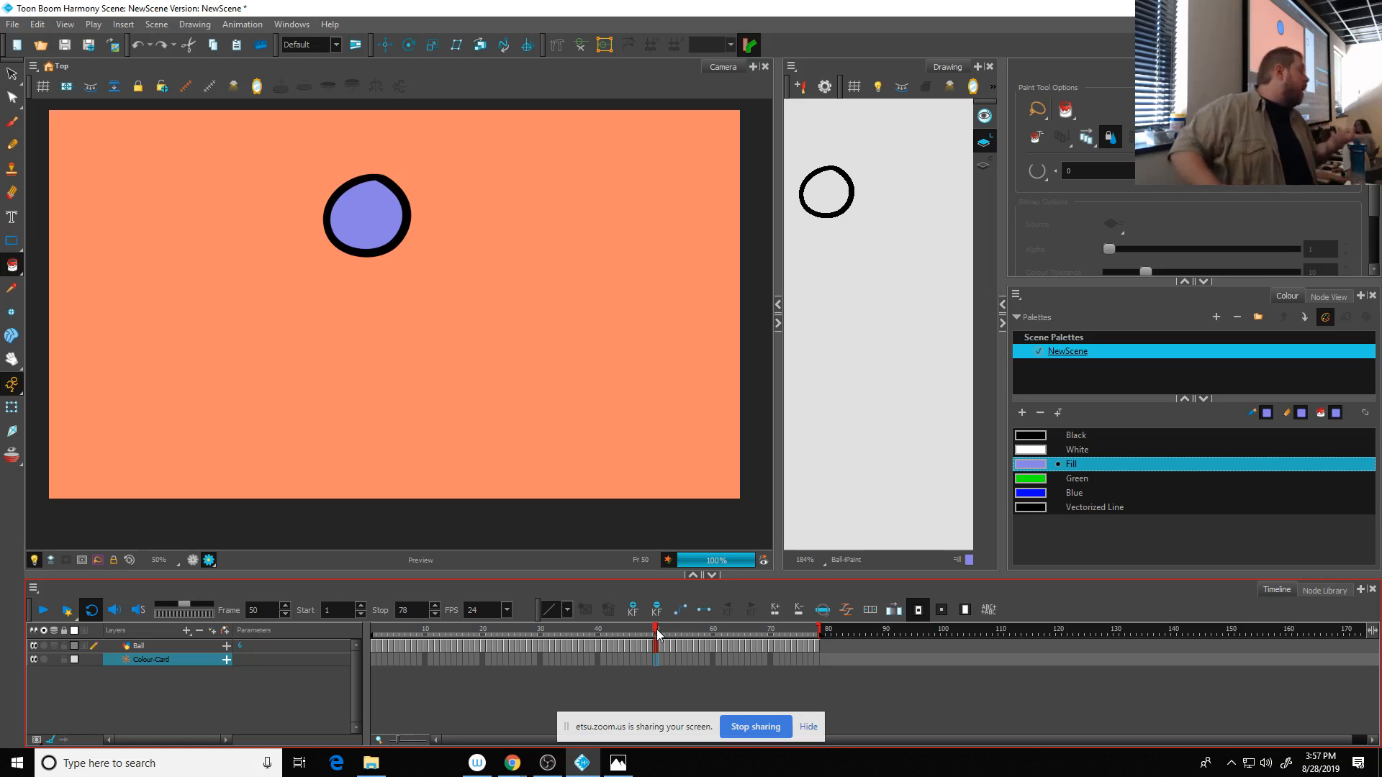
- Export the animation as a QuickTime movie named Ball1.mov on the Desktop
{"action": "left_click", "coordinate": [11, 27]}
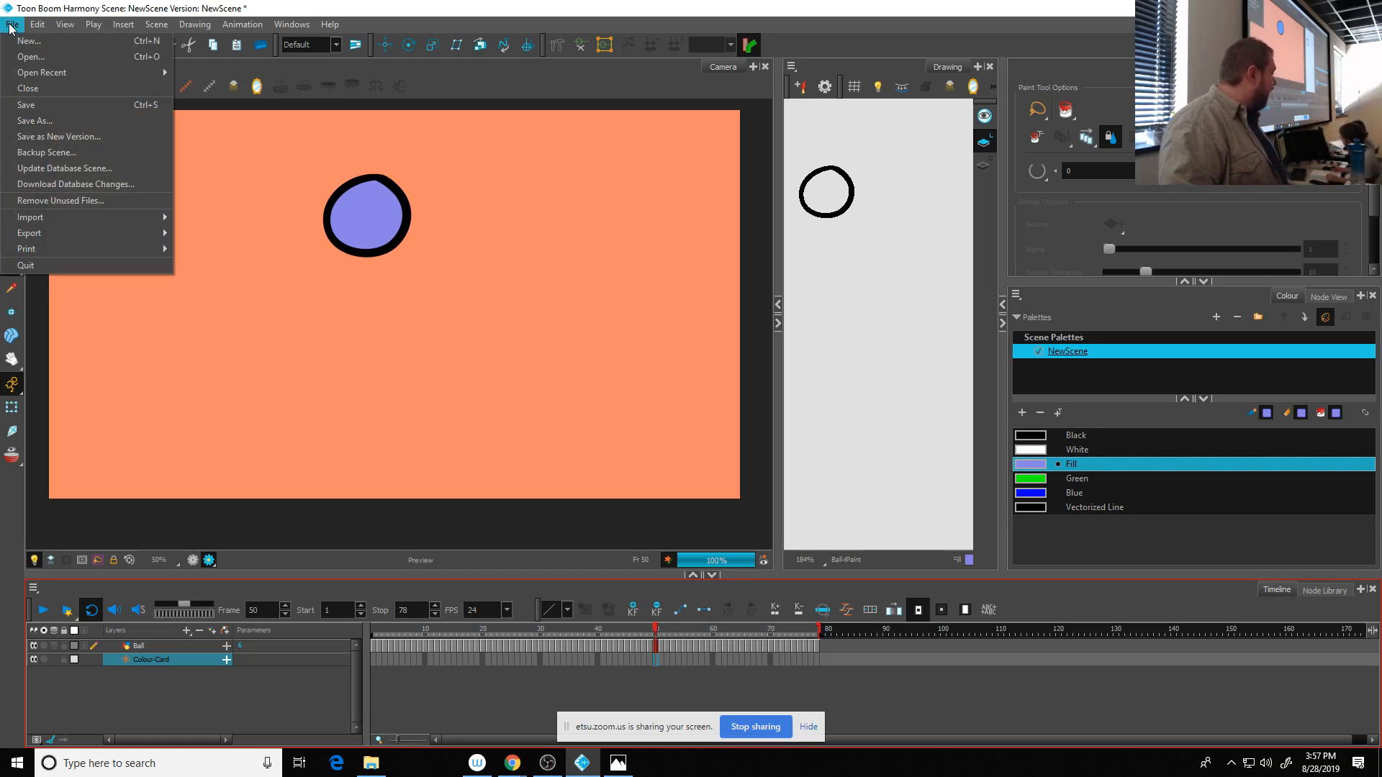
{"action": "mouse_move", "coordinate": [98, 233]}
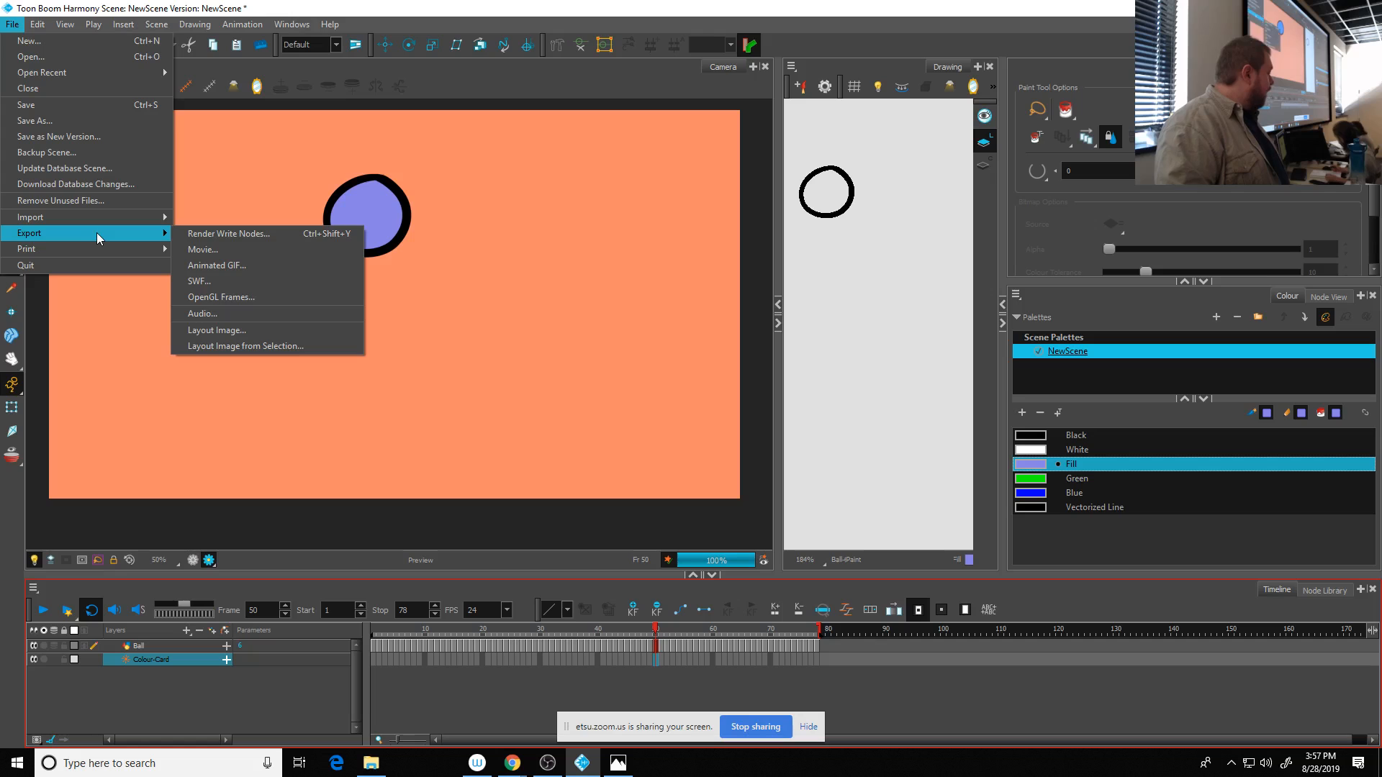
{"action": "left_click", "coordinate": [213, 249]}
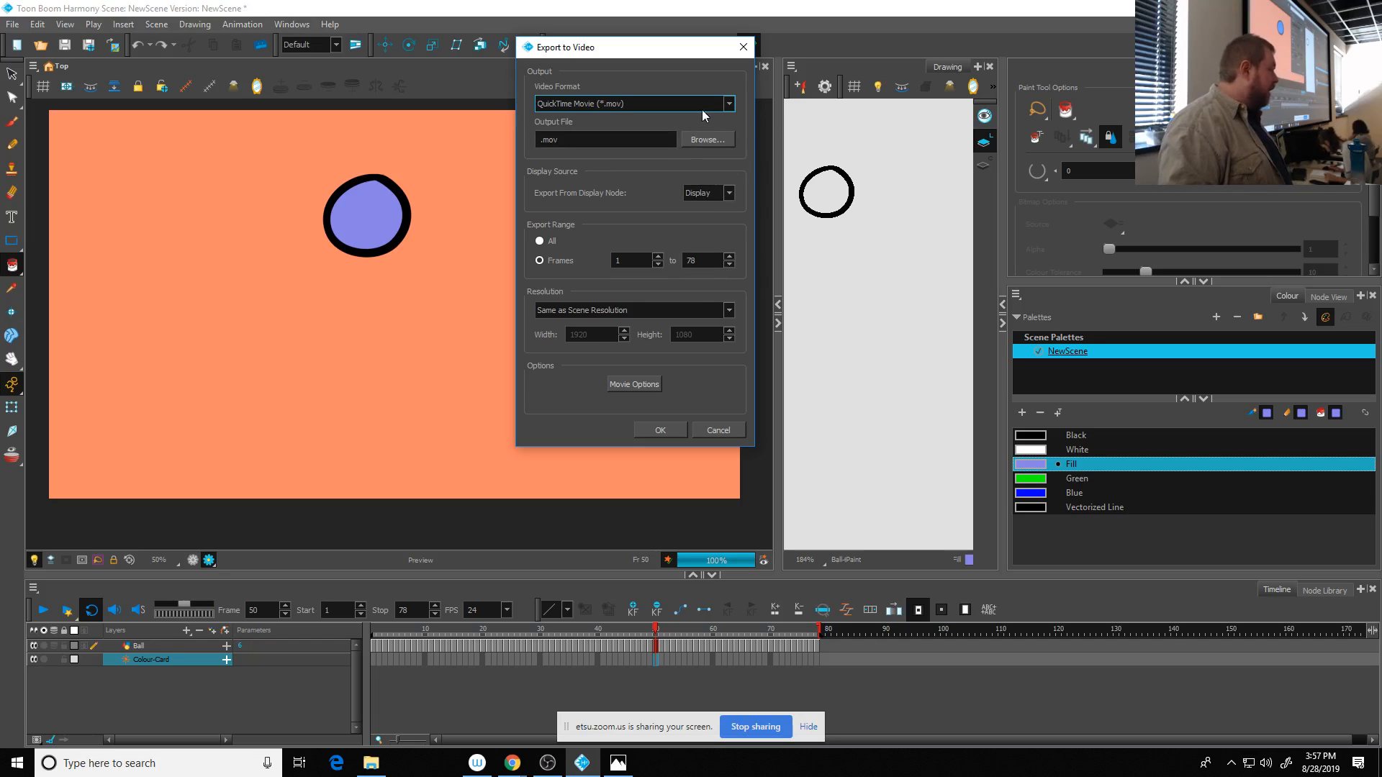
{"action": "left_click", "coordinate": [709, 139]}
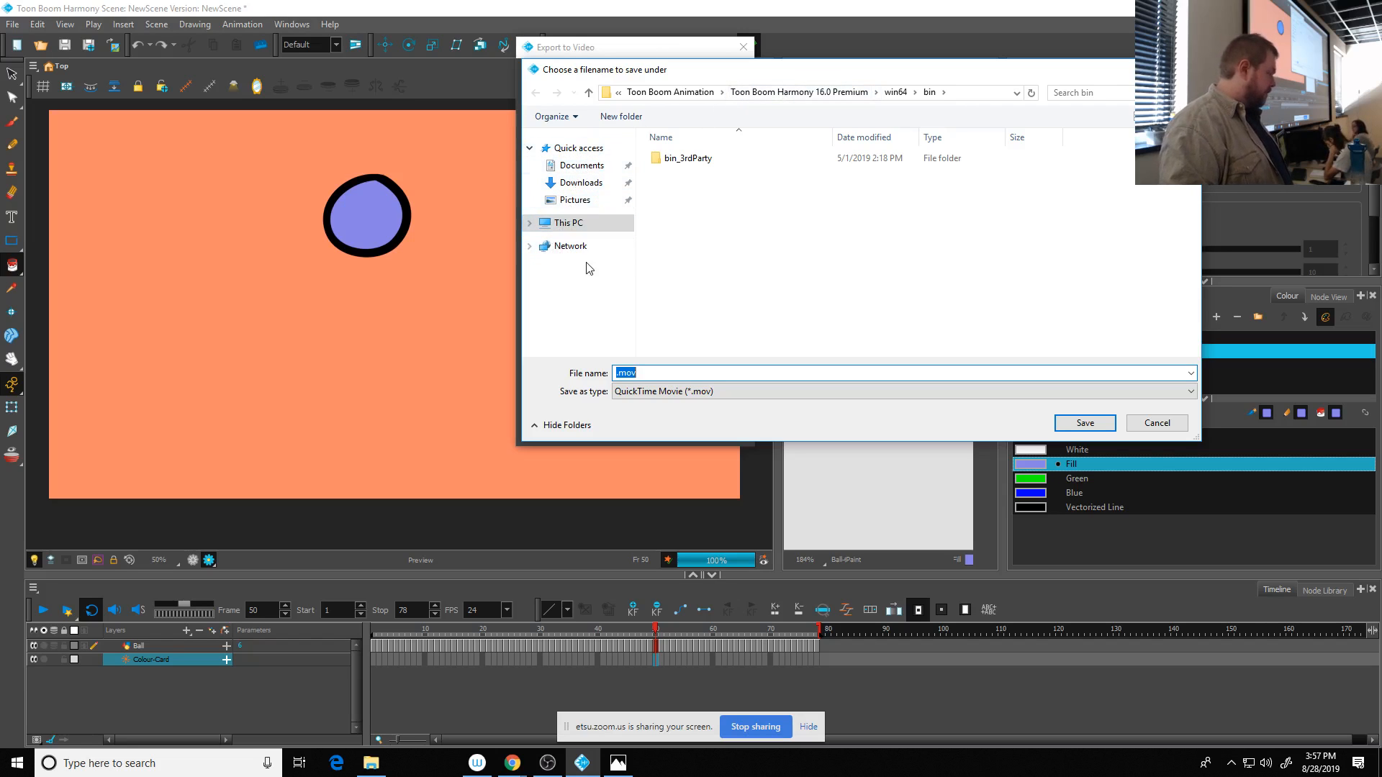
{"action": "left_click", "coordinate": [530, 148]}
{"action": "left_click", "coordinate": [560, 172]}
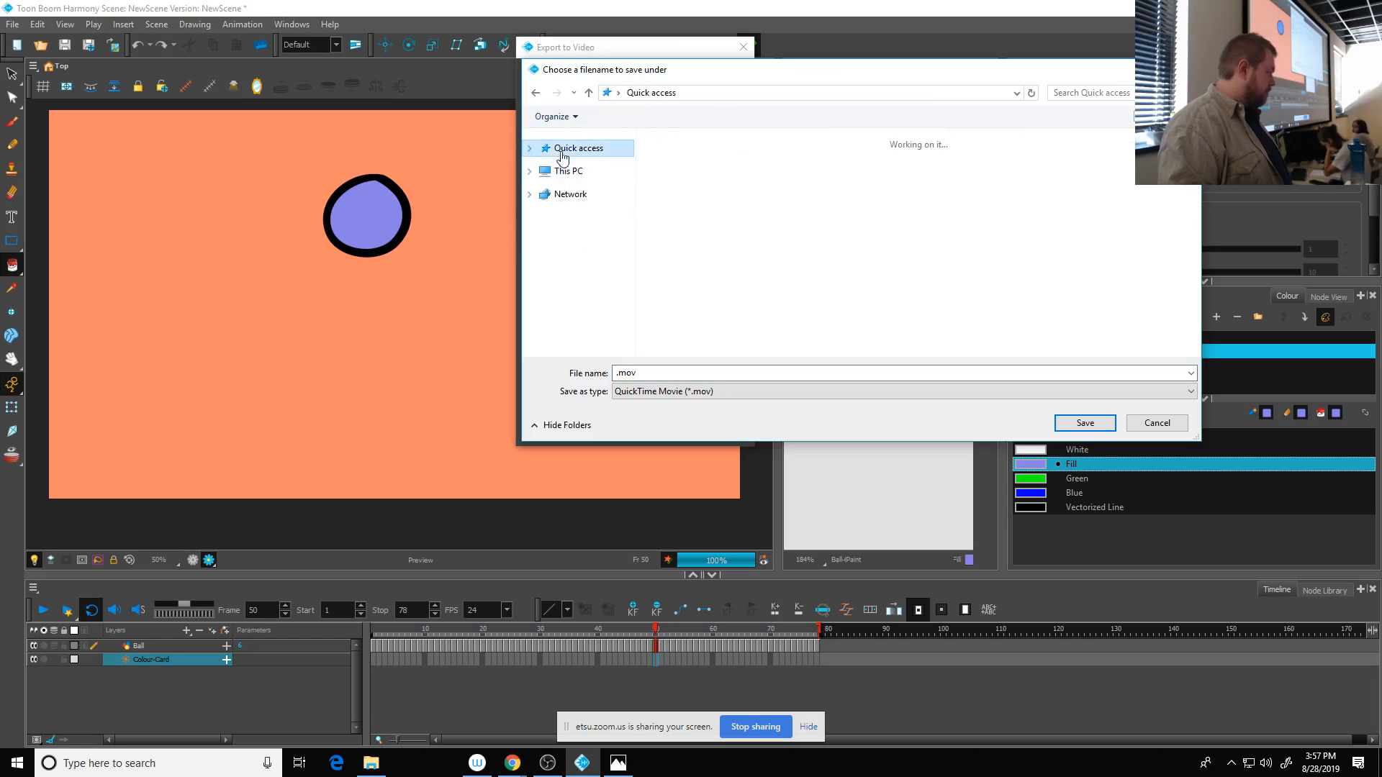
{"action": "left_click", "coordinate": [580, 179]}
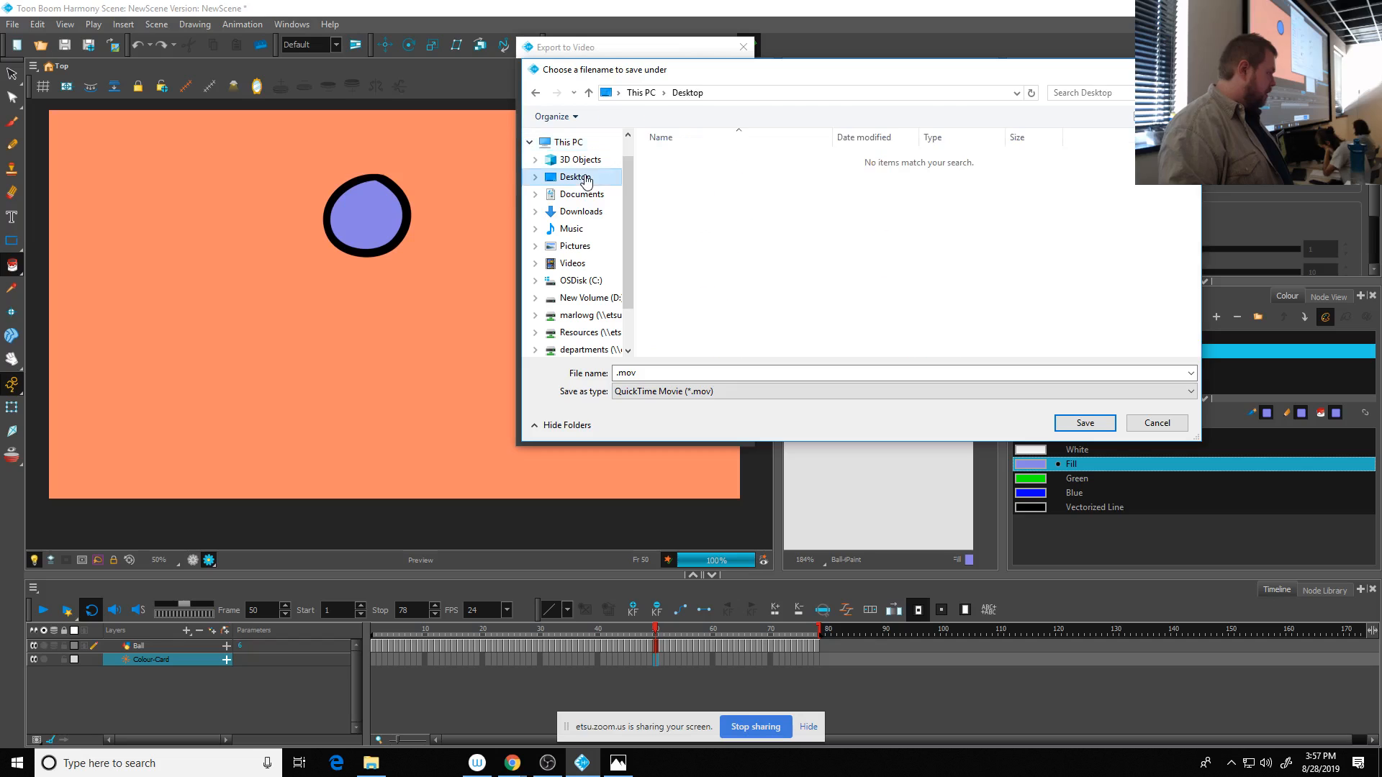
{"action": "left_click", "coordinate": [619, 373]}
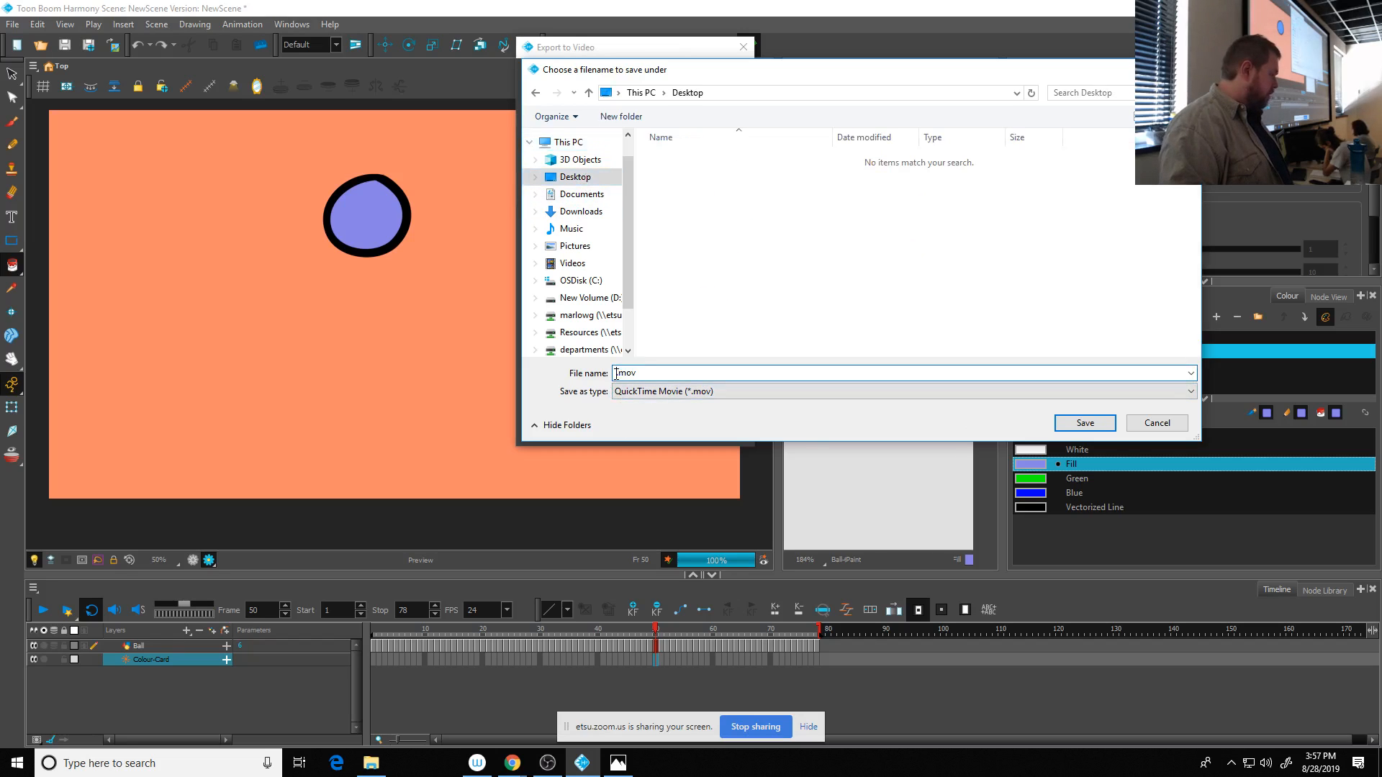
{"action": "type", "text": "Ball1"}
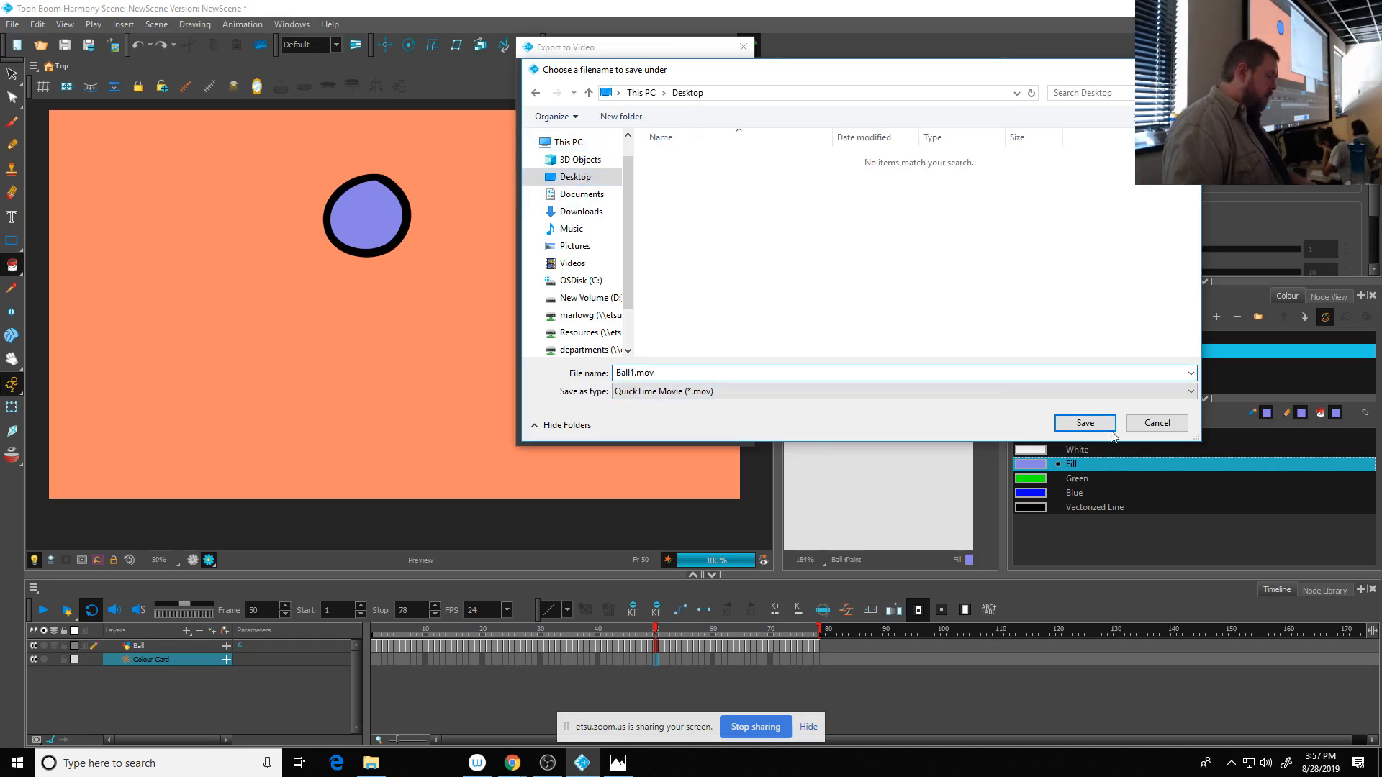
{"action": "left_click", "coordinate": [1086, 426]}
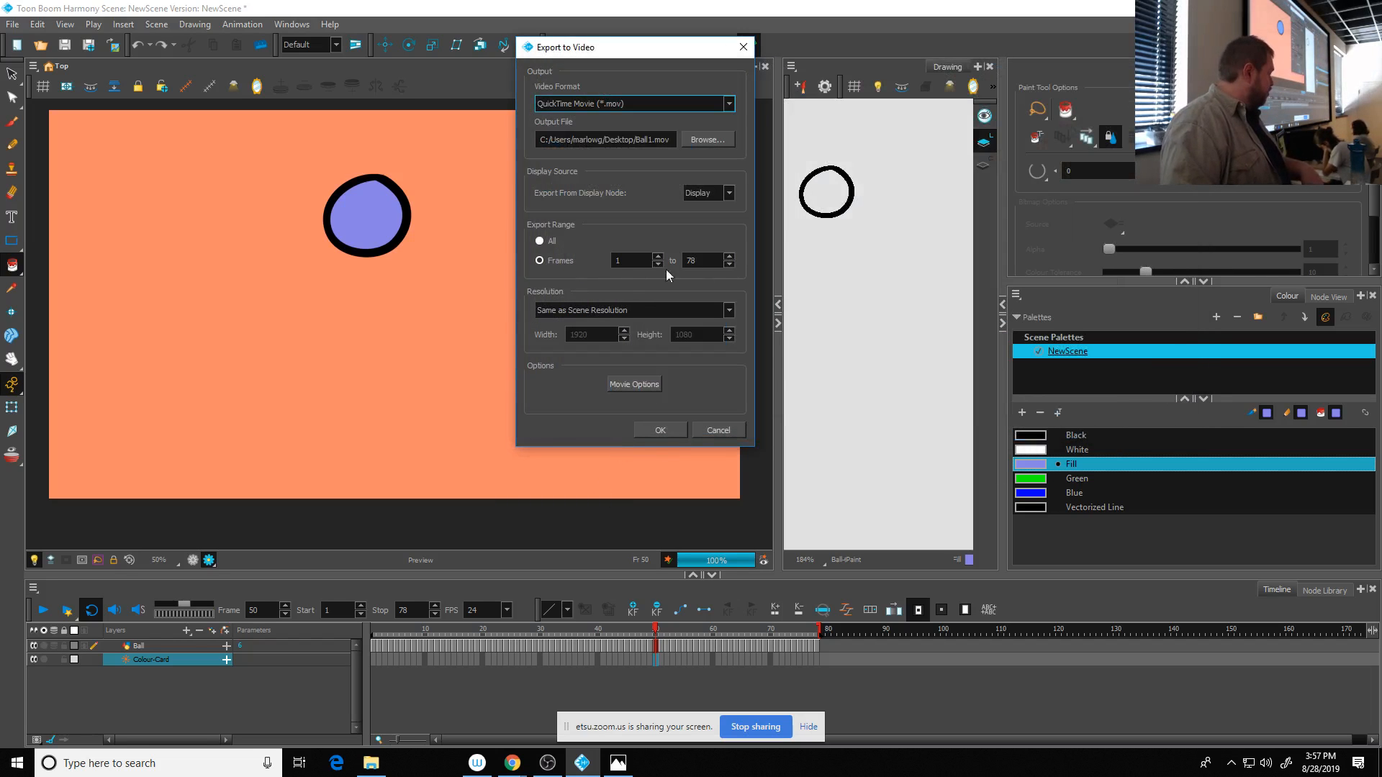
{"action": "left_click", "coordinate": [660, 435]}
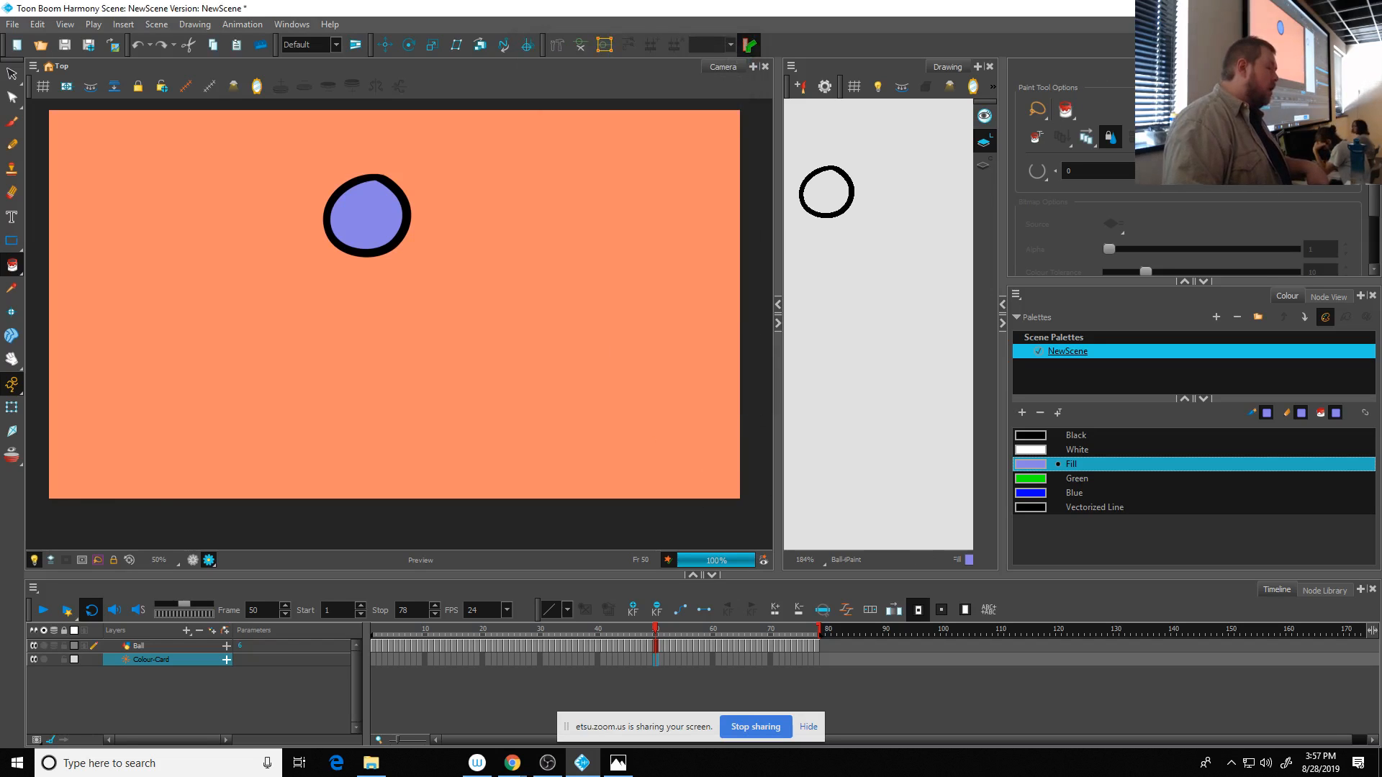
- Minimize Harmony and open the exported Ball1.mov from the desktop with VLC media player
{"action": "left_click", "coordinate": [1300, 8]}
{"action": "double_click", "coordinate": [25, 258]}
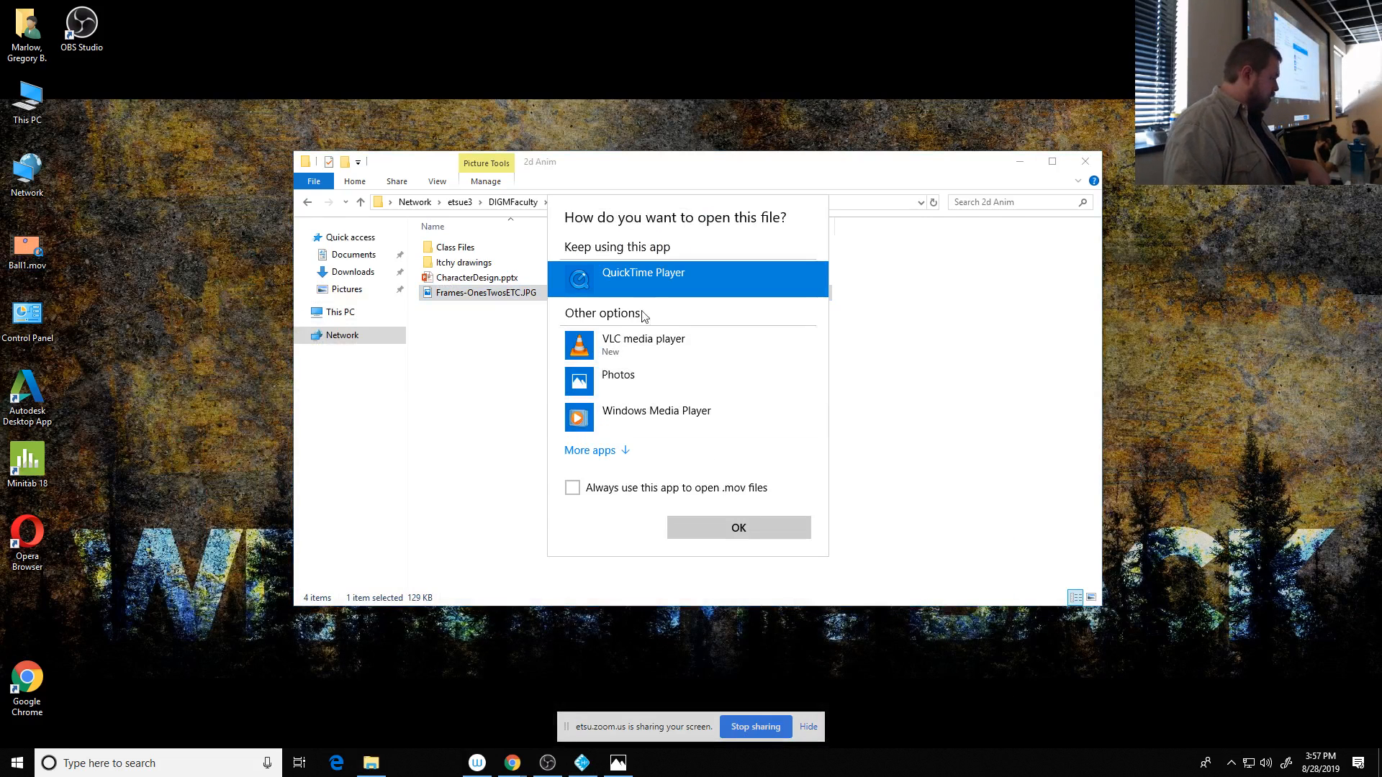
{"action": "left_click", "coordinate": [634, 344]}
{"action": "left_click", "coordinate": [753, 528]}
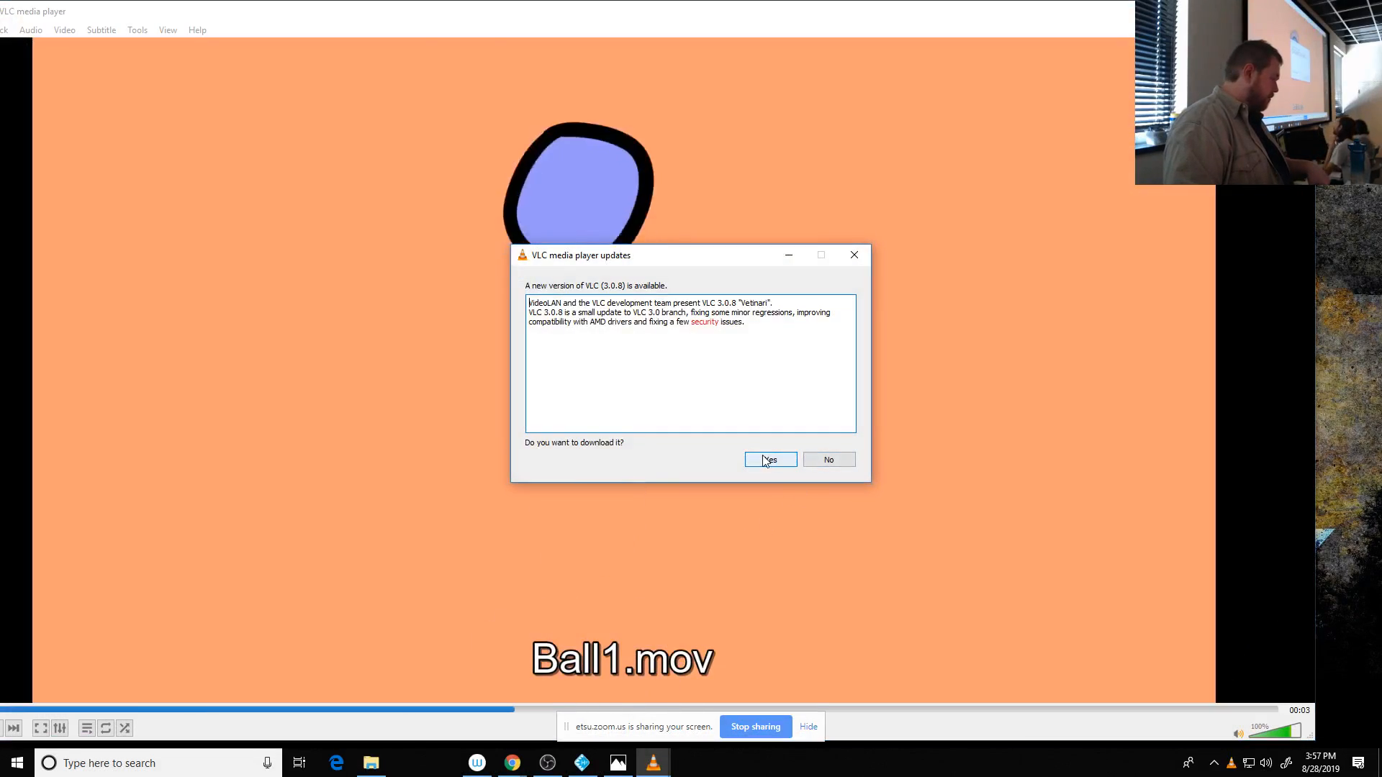
- Download the offered VLC update without installing it and close the player
{"action": "left_click", "coordinate": [766, 460]}
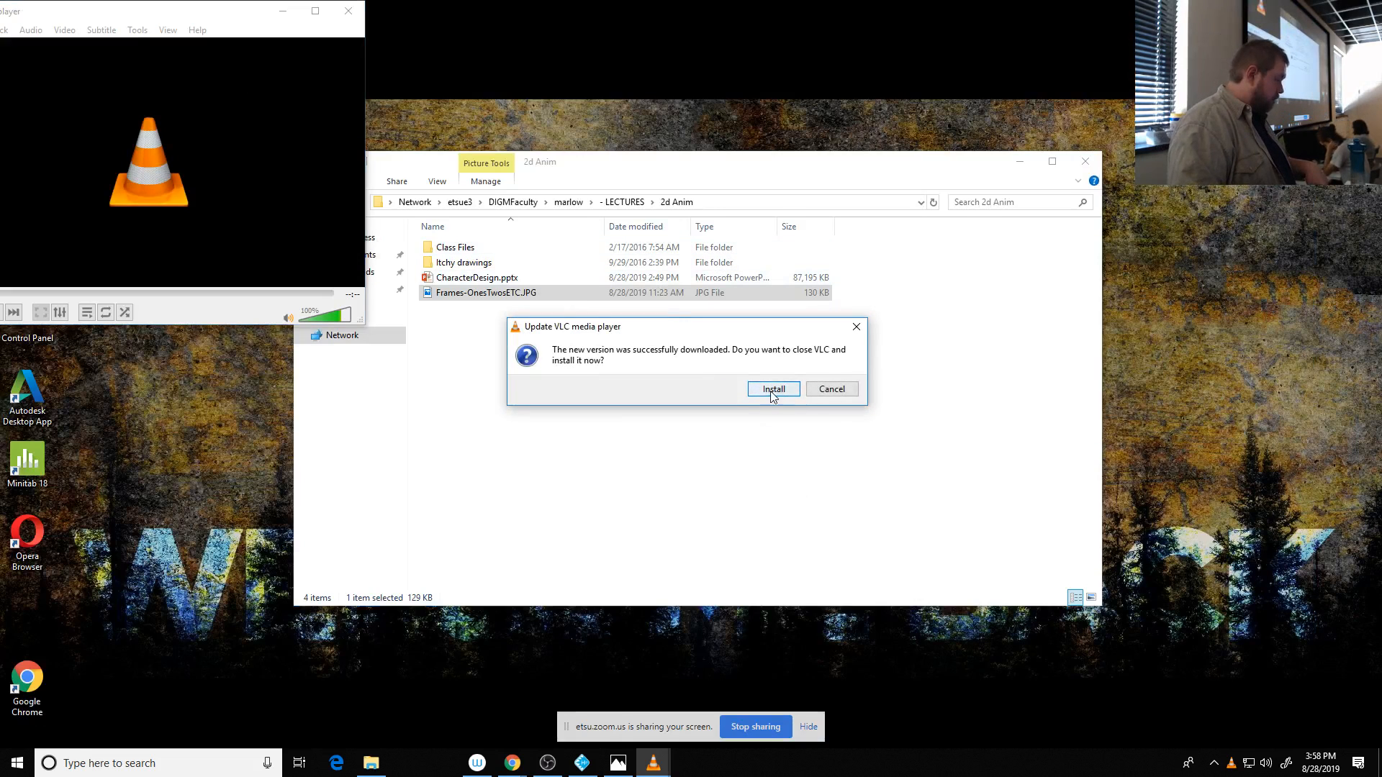
{"action": "left_click", "coordinate": [837, 390]}
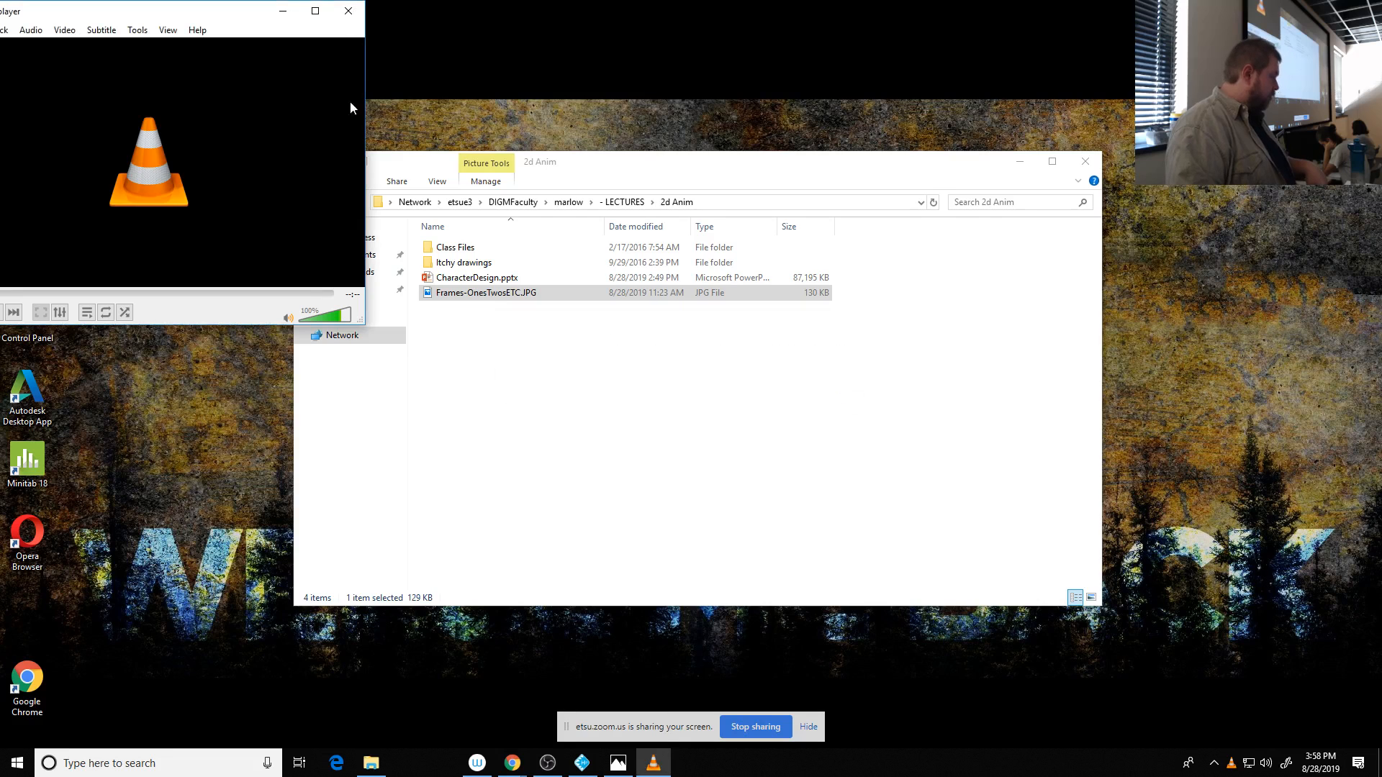
{"action": "left_click", "coordinate": [348, 11]}
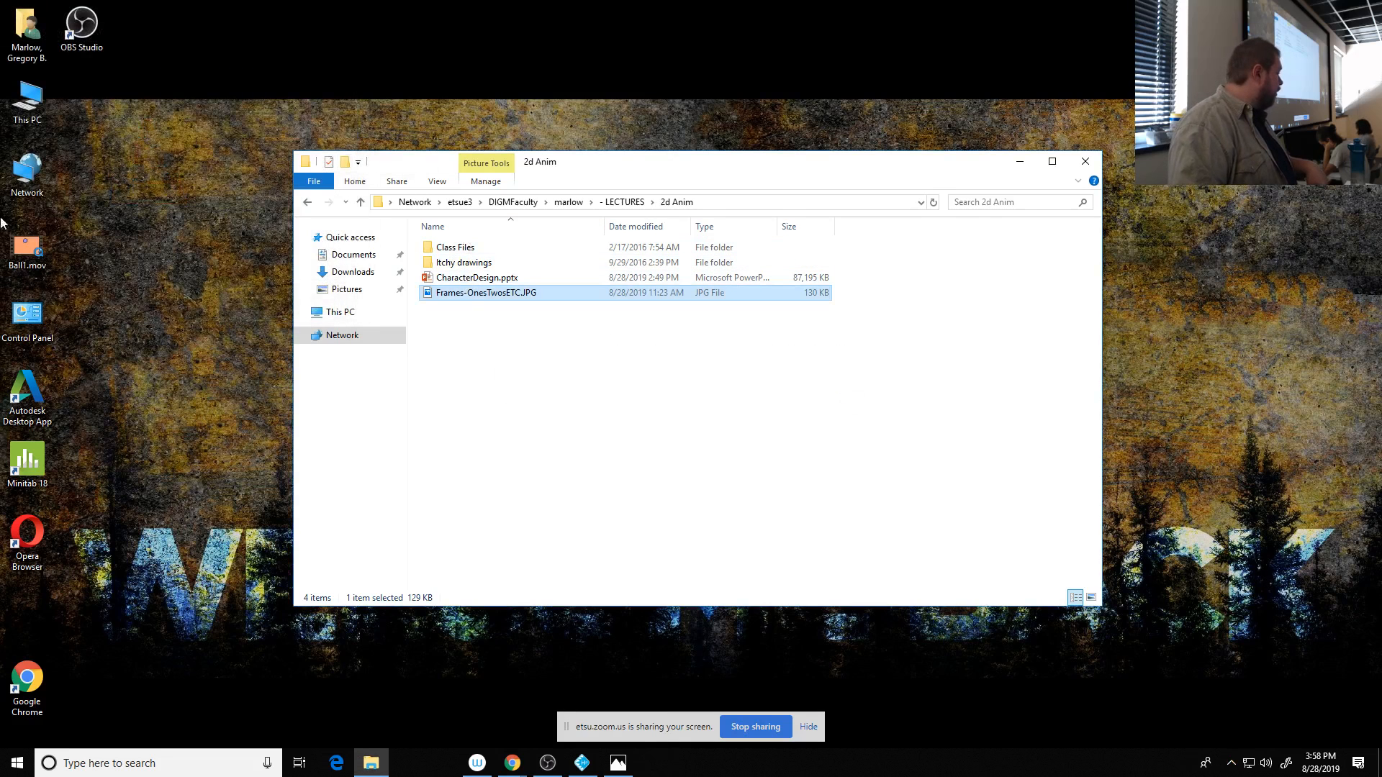
- Open Ball1.mov from the desktop in QuickTime Player, play it through and close the player
{"action": "left_click", "coordinate": [32, 244]}
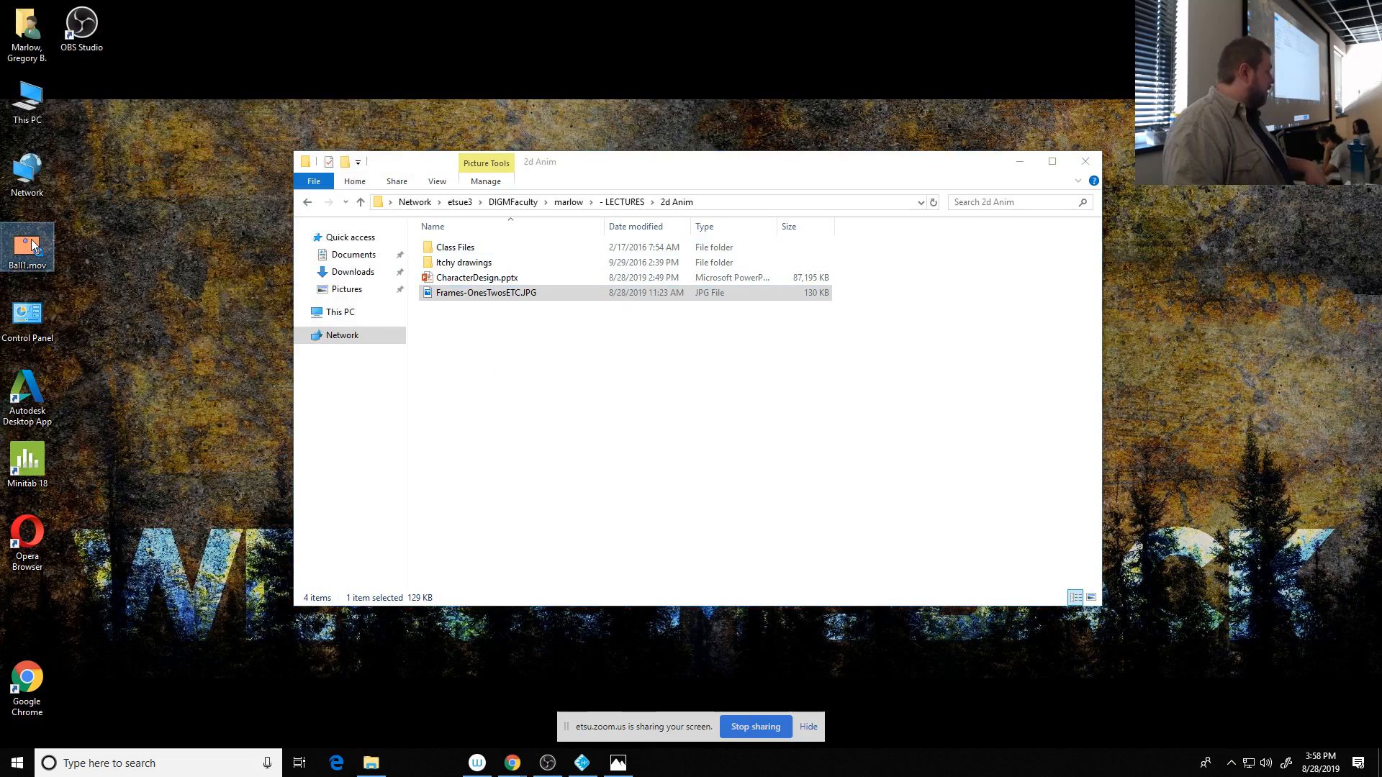
{"action": "double_click", "coordinate": [23, 252]}
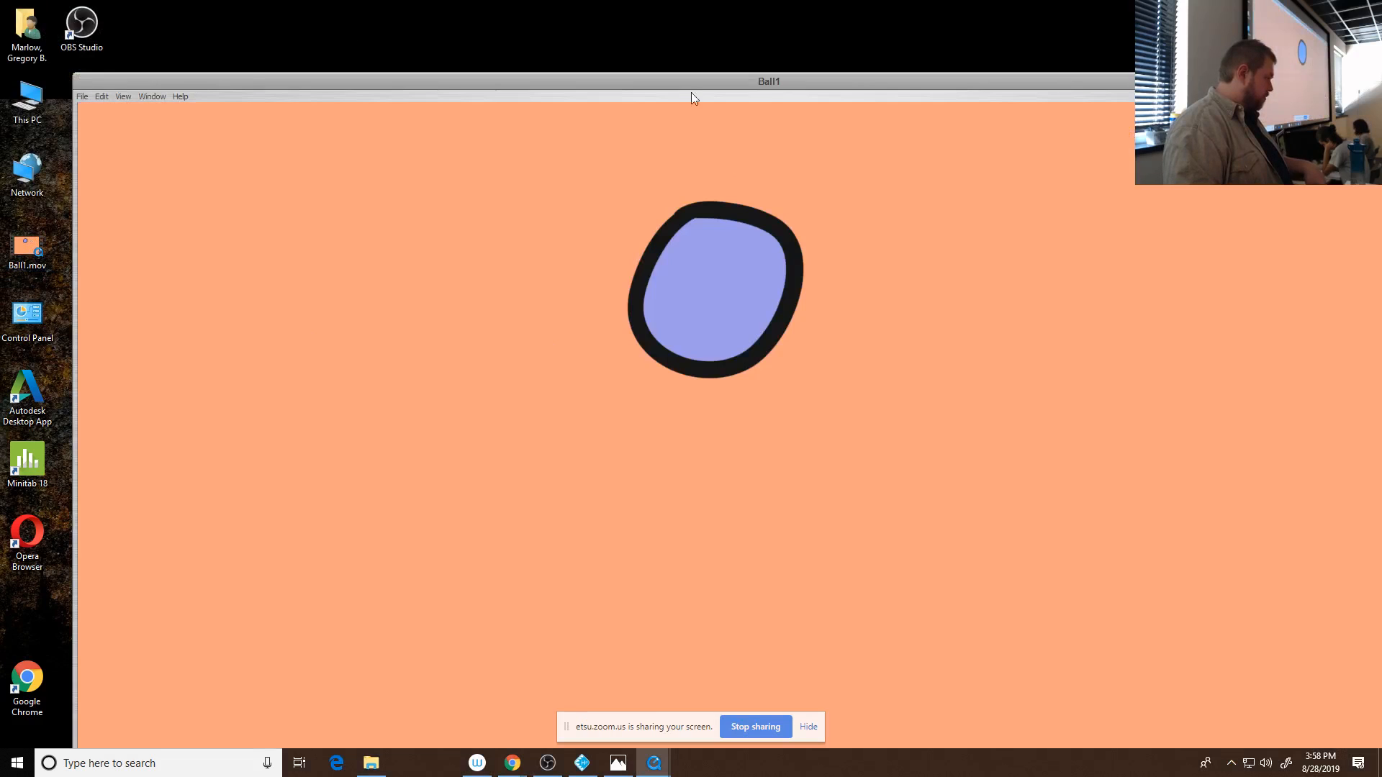
{"action": "double_click", "coordinate": [688, 81]}
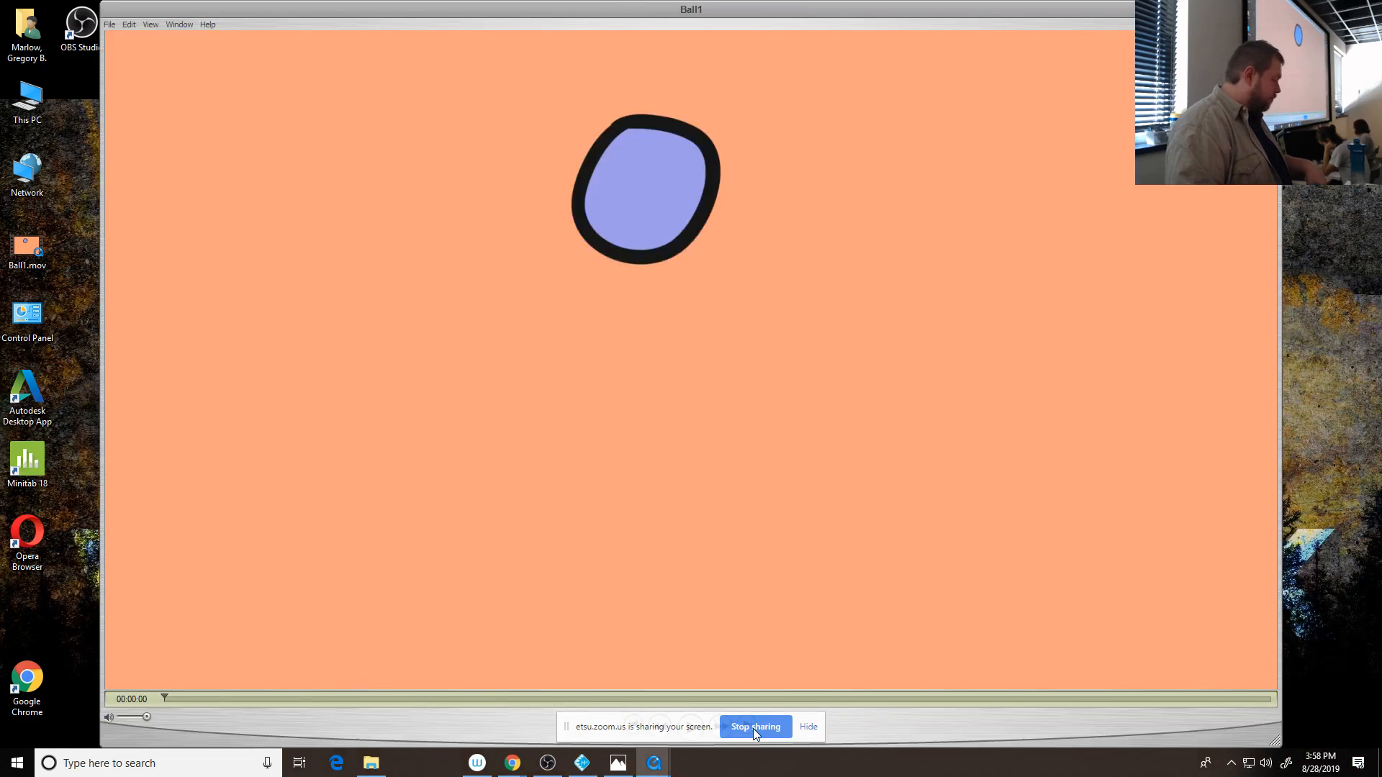
{"action": "left_click", "coordinate": [809, 728]}
{"action": "left_click", "coordinate": [690, 727]}
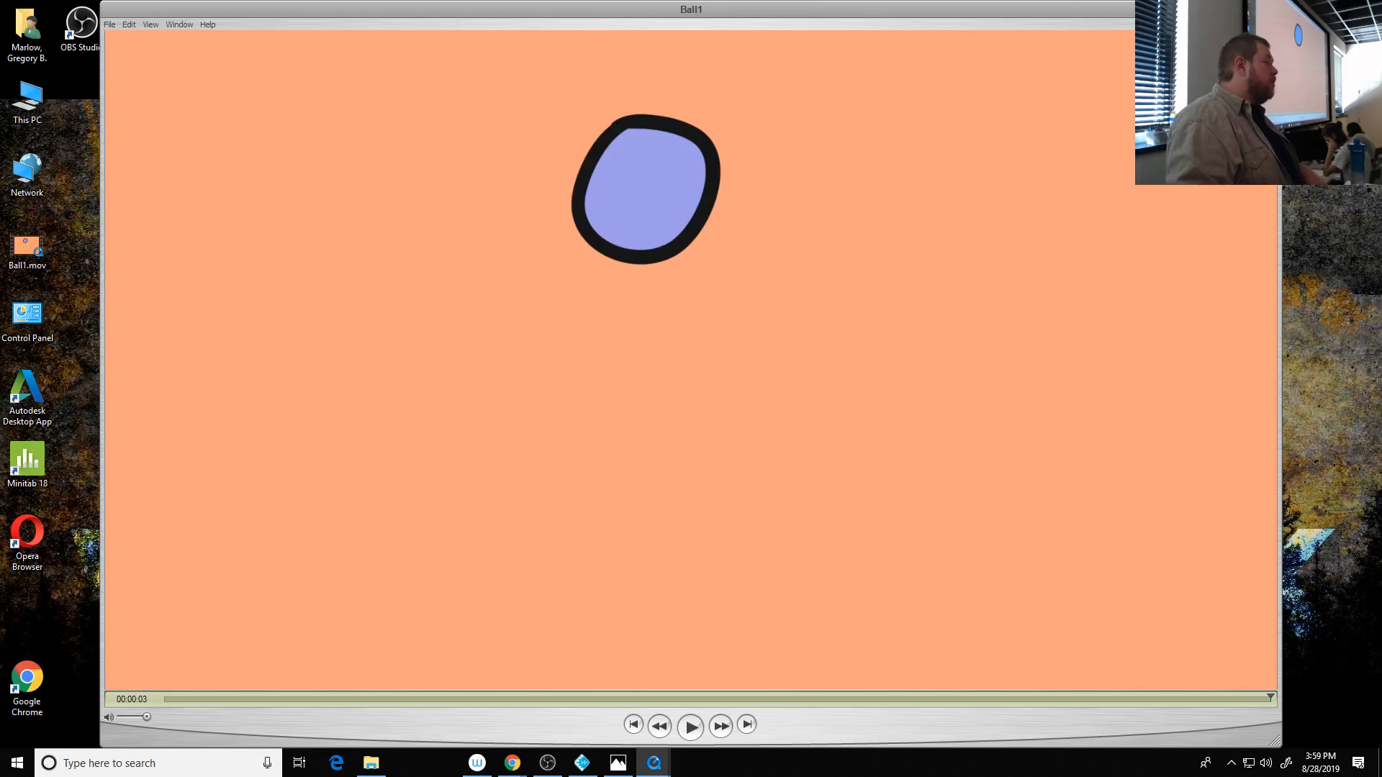
{"action": "left_click", "coordinate": [1273, 9]}
{"action": "left_click", "coordinate": [340, 101]}
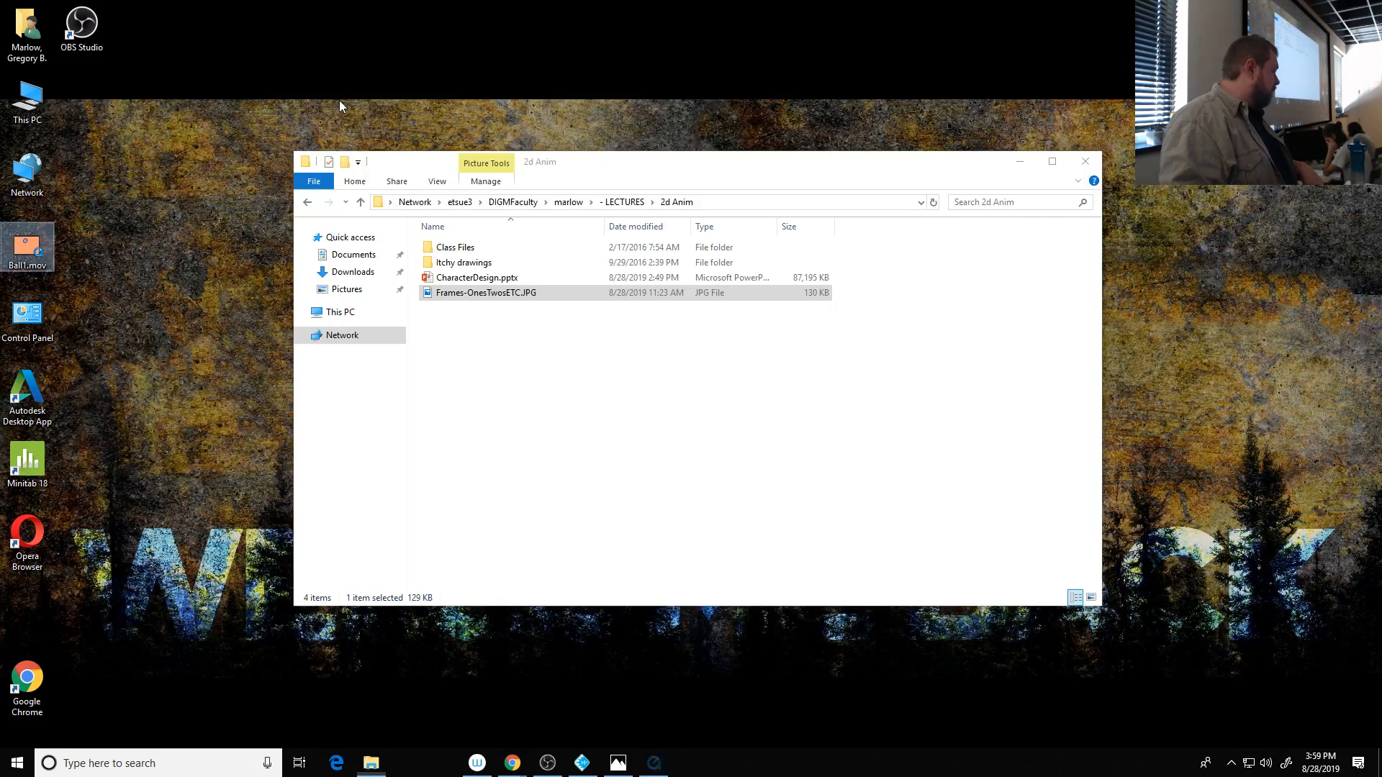
- Return to Toon Boom Harmony and widen the Camera view across the Drawing view's area
{"action": "left_click", "coordinate": [581, 763]}
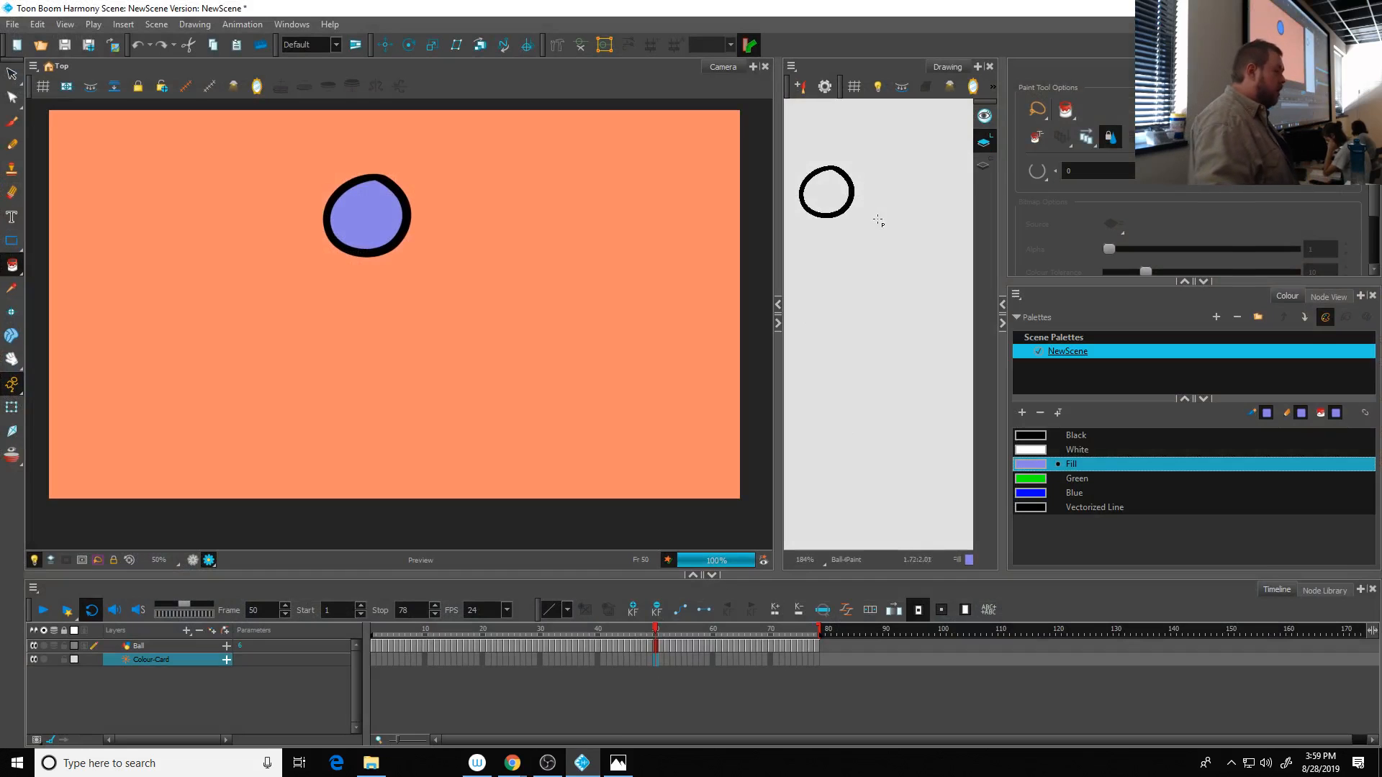
{"action": "left_click_drag", "start_coordinate": [779, 175], "coordinate": [1018, 176]}
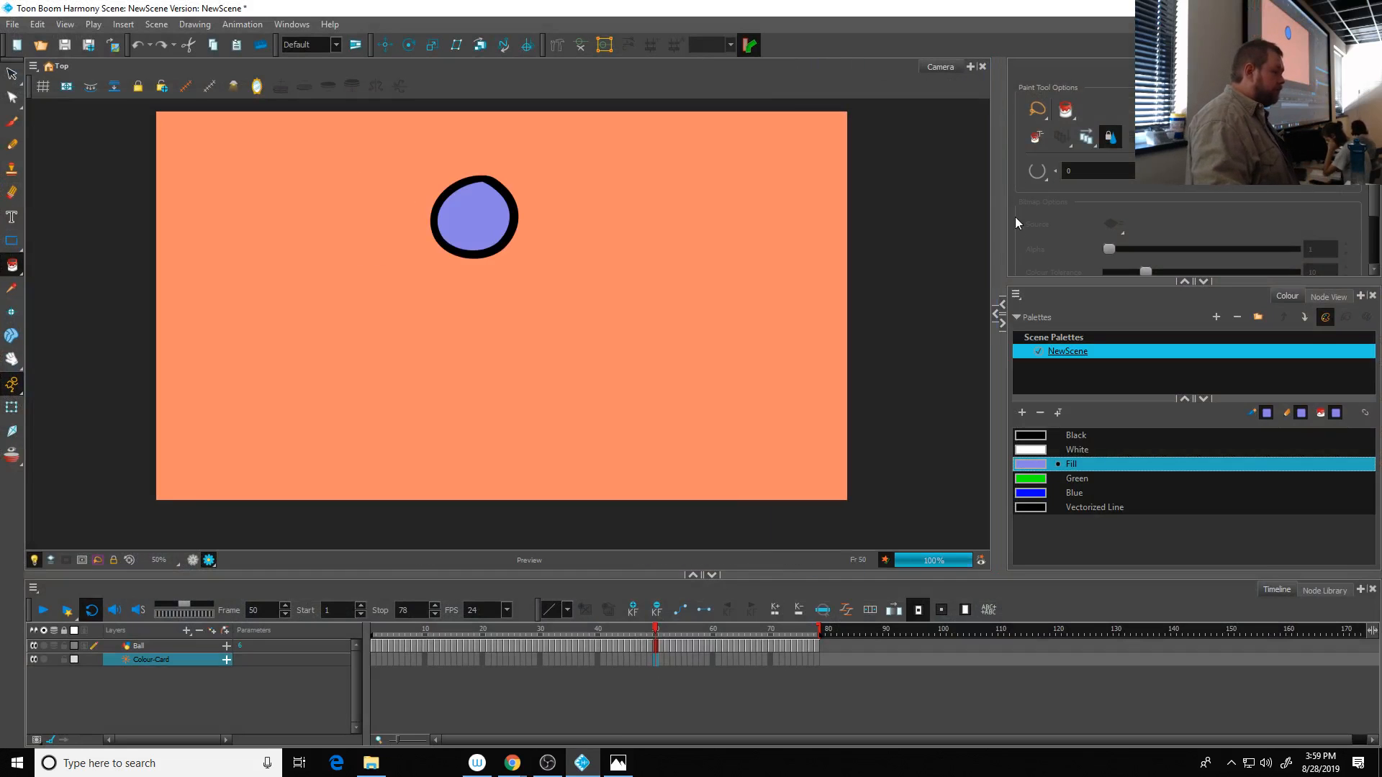
- Widen the pane beside the Camera view, show the Node View in it and make that view taller
{"action": "left_click_drag", "start_coordinate": [1003, 238], "coordinate": [695, 260]}
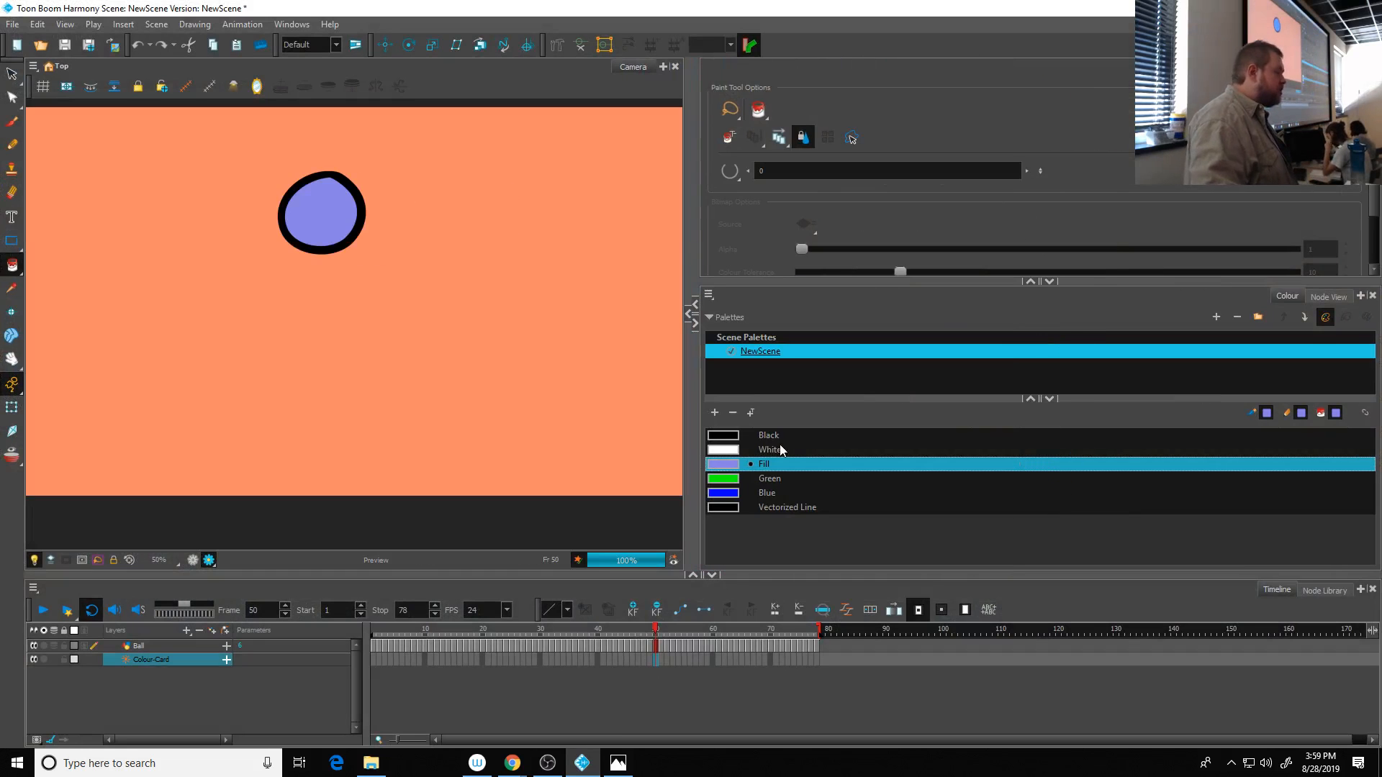
{"action": "left_click", "coordinate": [1289, 295]}
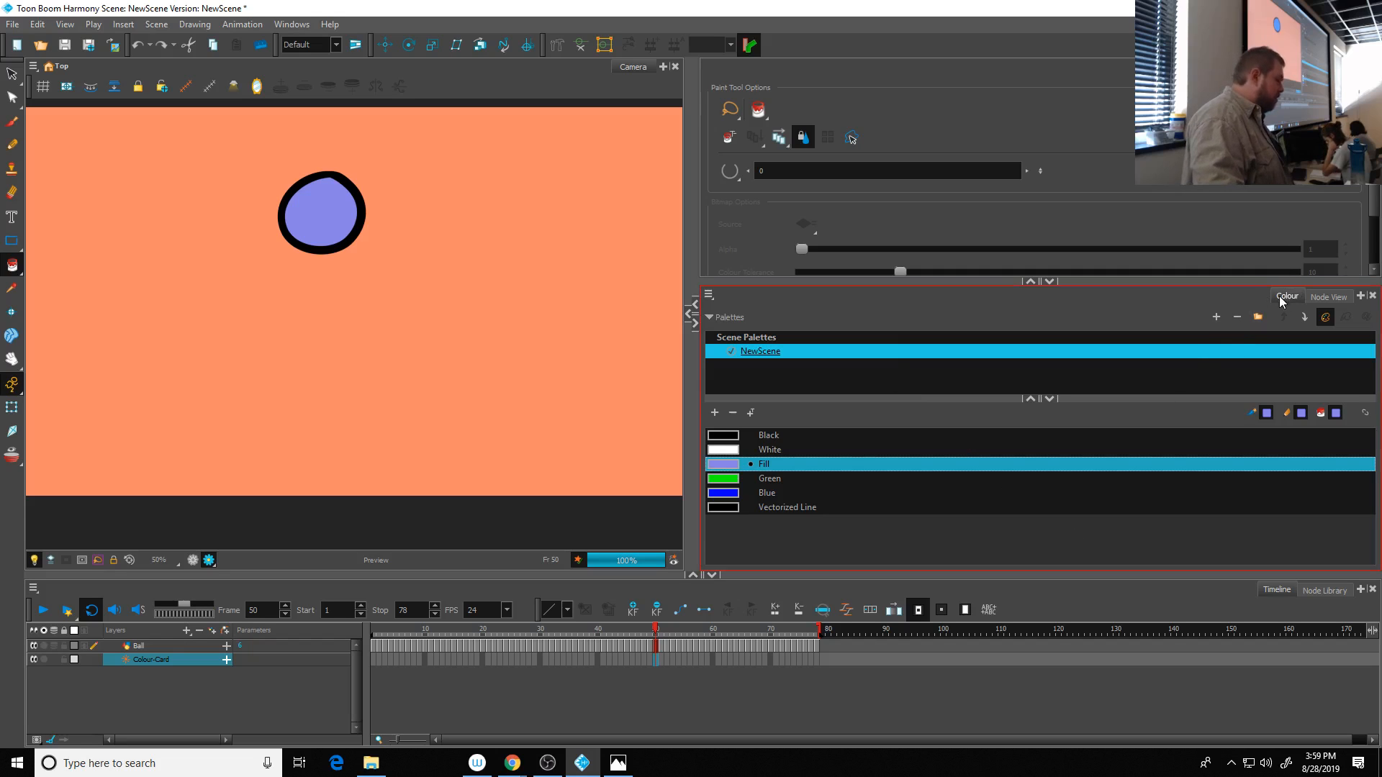
{"action": "left_click", "coordinate": [1320, 296]}
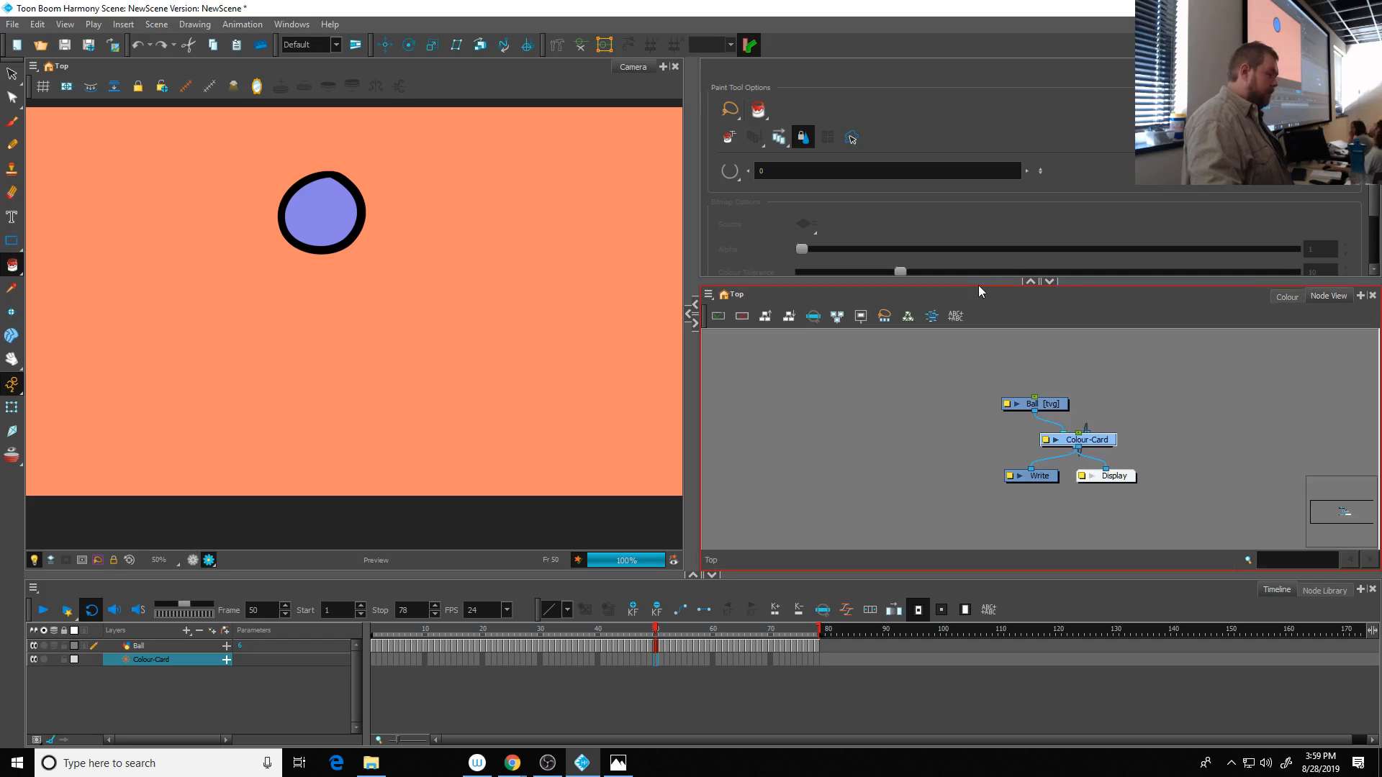
{"action": "left_click_drag", "start_coordinate": [978, 280], "coordinate": [980, 190]}
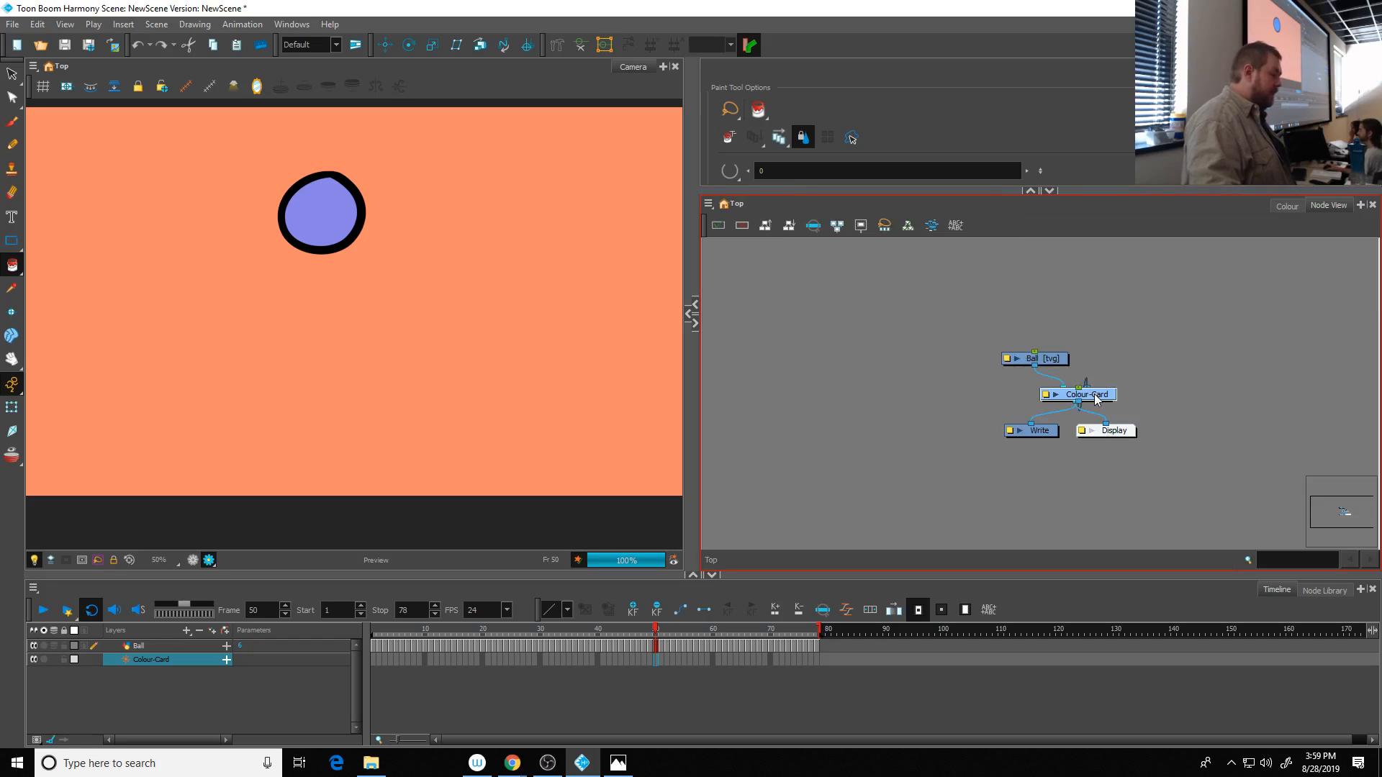
- Spread the Ball, Colour-Card, Write and Display nodes apart so the Composite node and its connections are exposed
{"action": "left_click_drag", "start_coordinate": [1025, 362], "coordinate": [963, 311]}
{"action": "left_click_drag", "start_coordinate": [1101, 400], "coordinate": [1126, 303]}
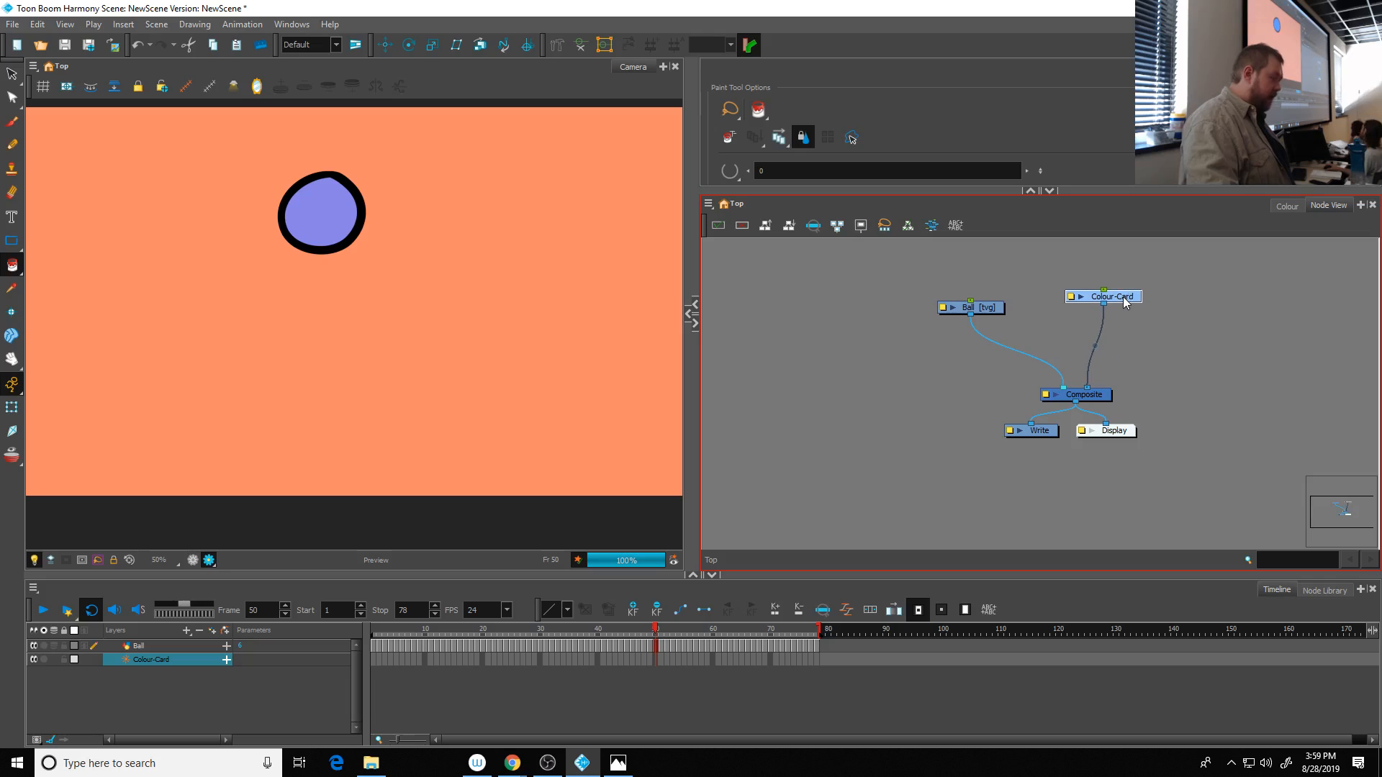
{"action": "left_click_drag", "start_coordinate": [1040, 435], "coordinate": [1000, 487]}
{"action": "left_click_drag", "start_coordinate": [1122, 432], "coordinate": [1146, 473]}
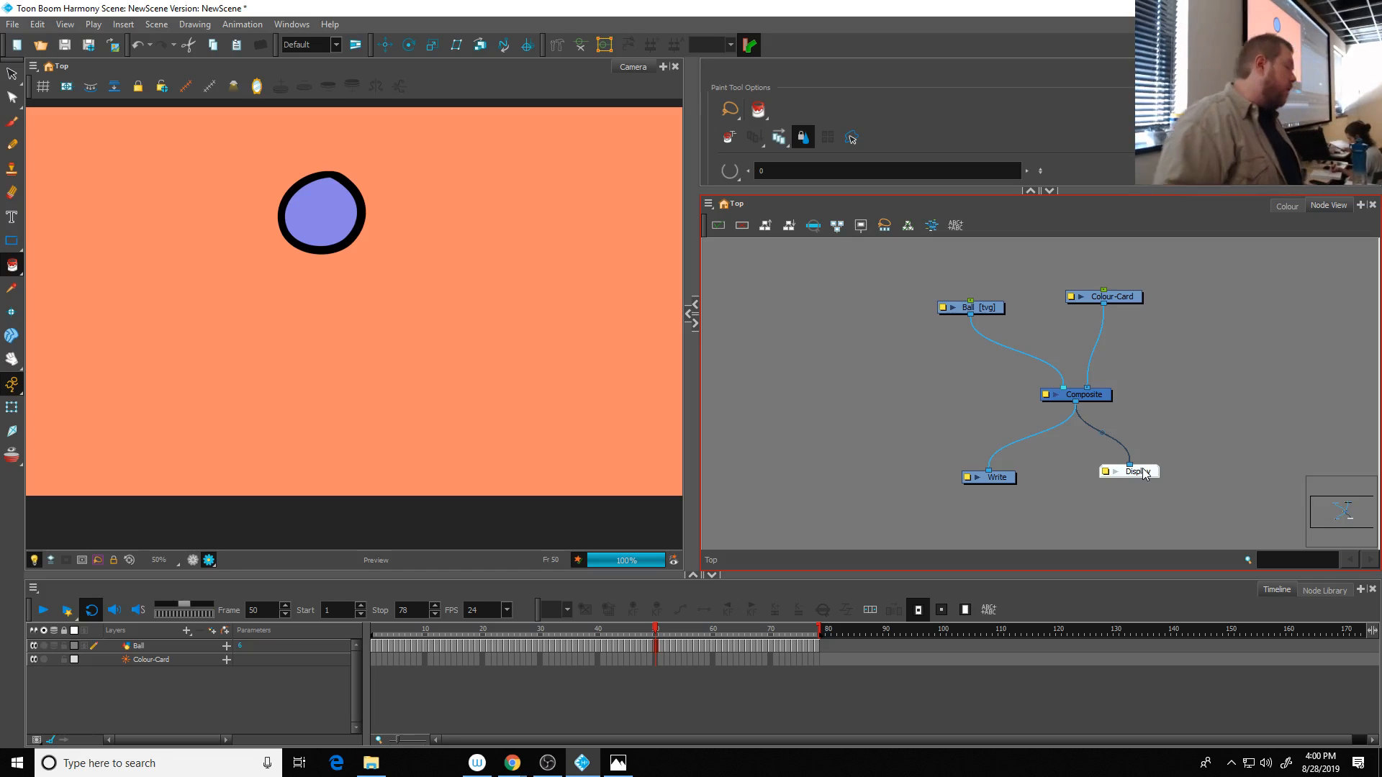
- Align the Ball node level with Colour-Card, centre Composite between them, and move Write farther away from Display
{"action": "left_click_drag", "start_coordinate": [982, 309], "coordinate": [992, 299]}
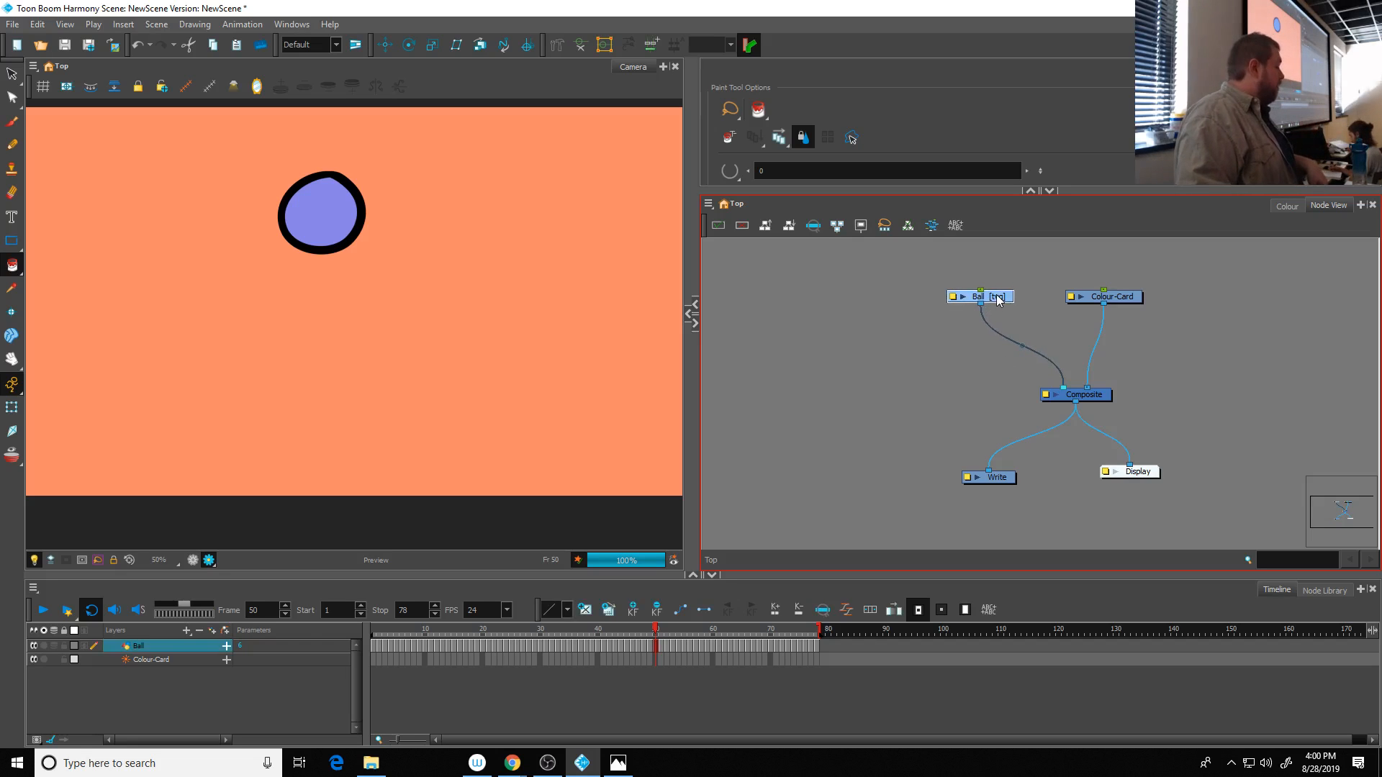
{"action": "left_click", "coordinate": [1127, 301]}
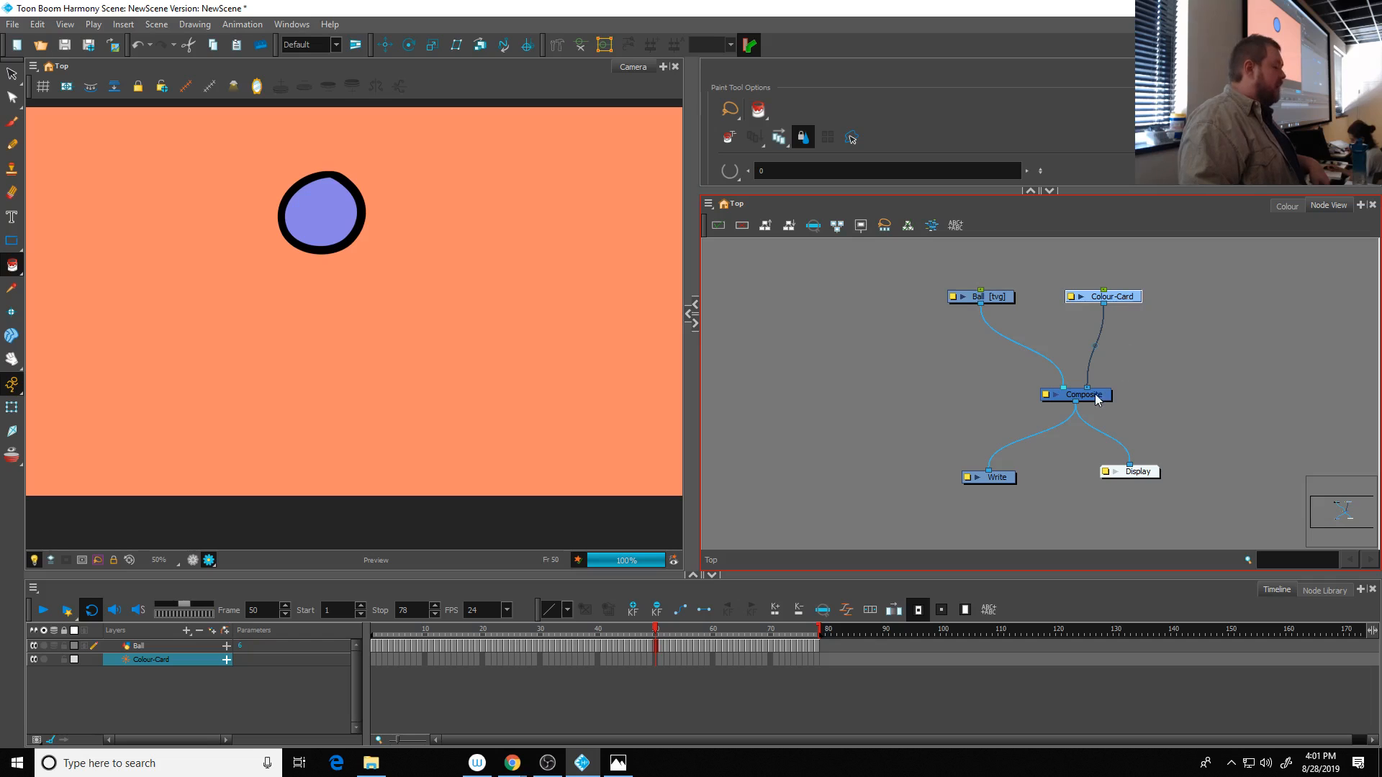
{"action": "left_click_drag", "start_coordinate": [1102, 396], "coordinate": [1074, 392]}
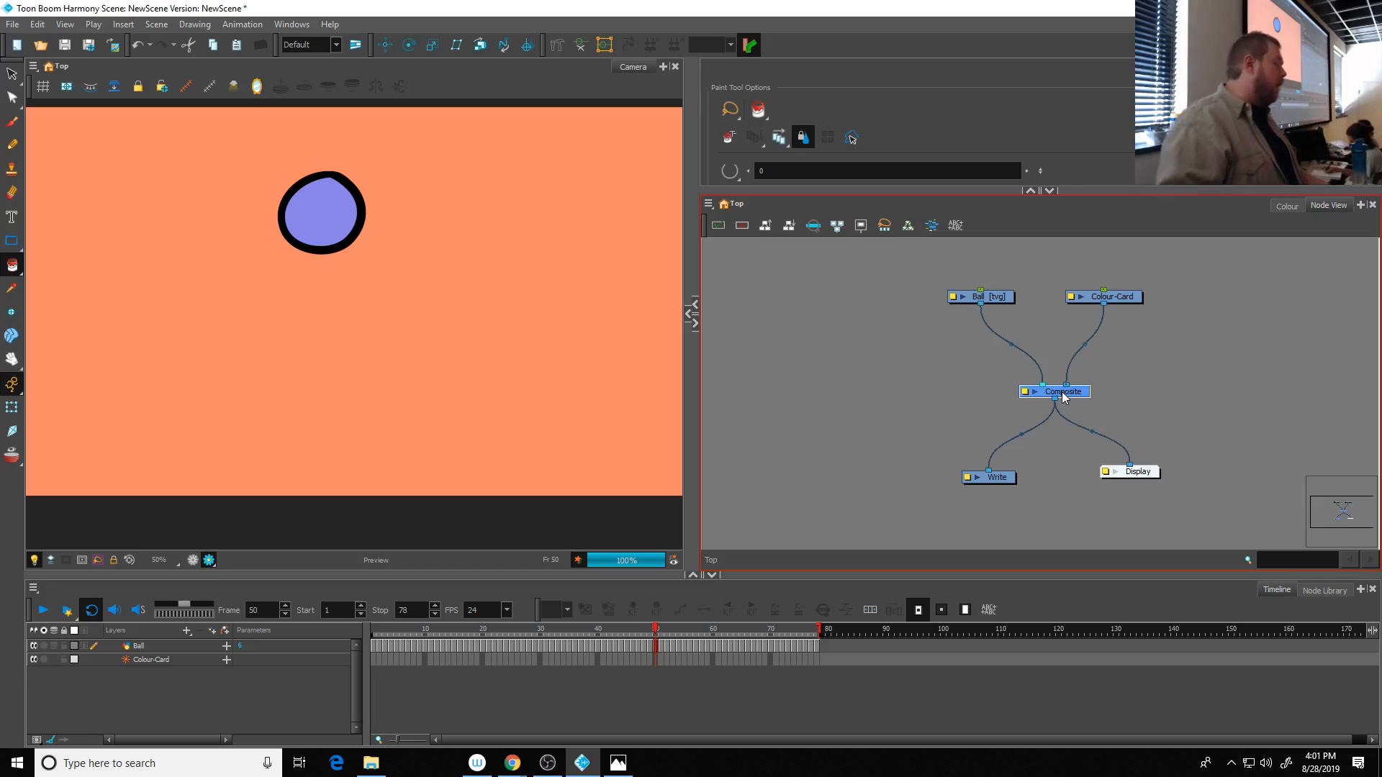
{"action": "left_click", "coordinate": [1008, 478]}
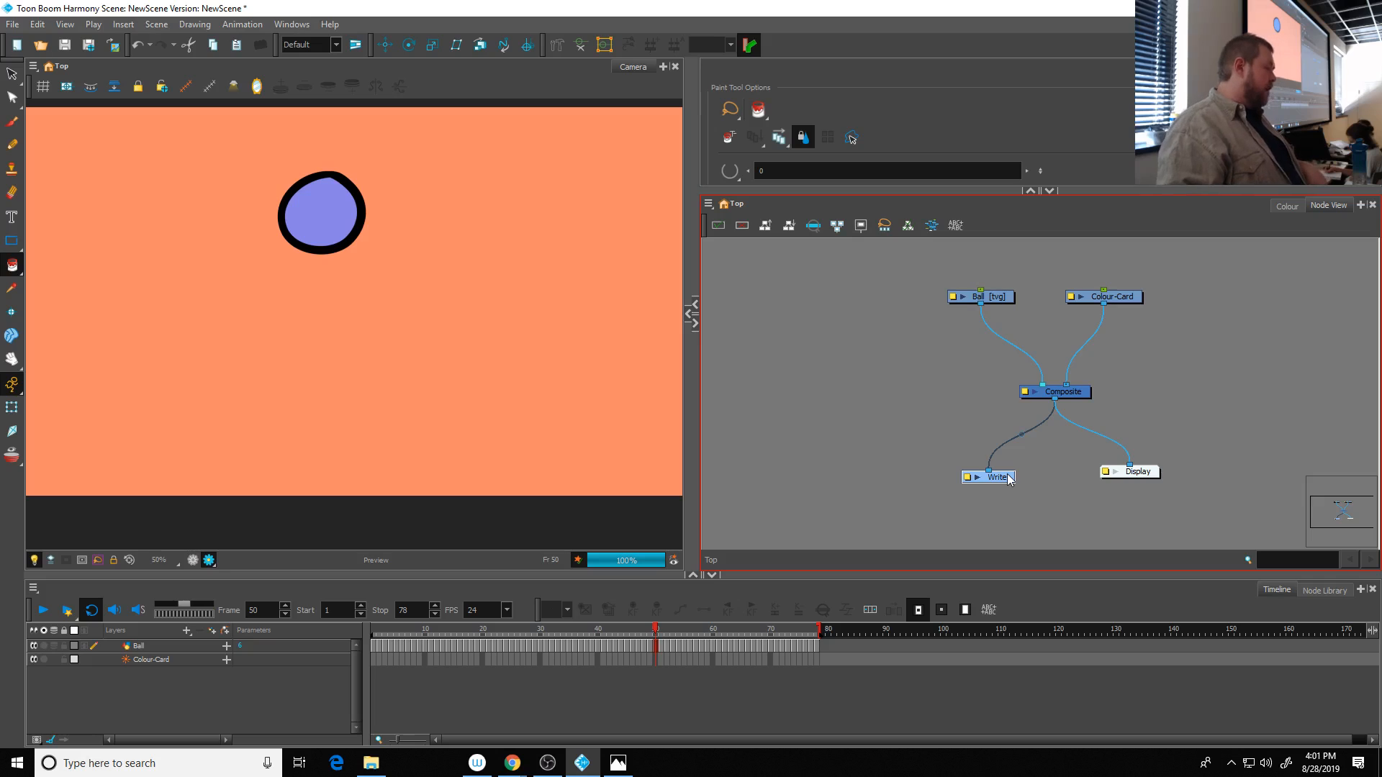
{"action": "left_click_drag", "start_coordinate": [1008, 478], "coordinate": [947, 454]}
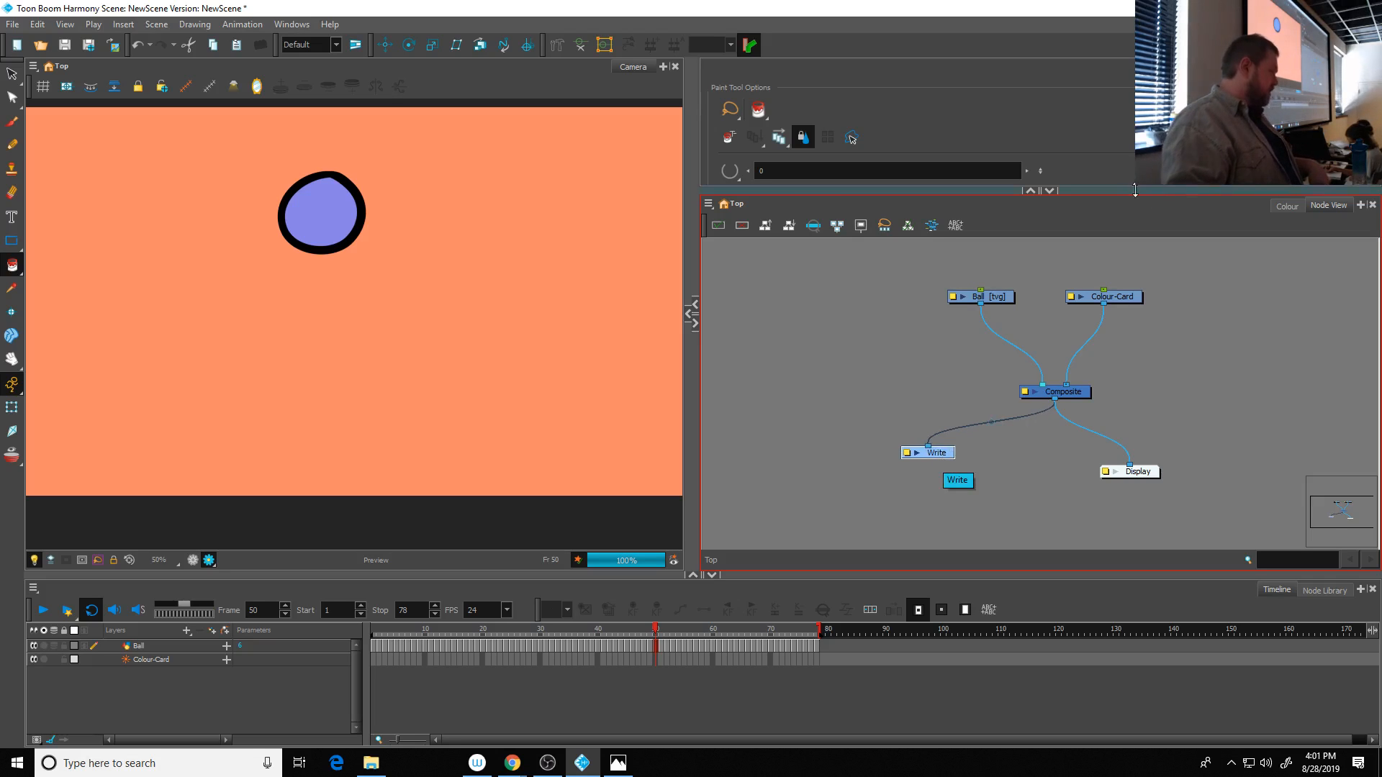
- Reduce the Node View's height and add a Layer Properties view to the pane holding the tool options
{"action": "left_click_drag", "start_coordinate": [1136, 189], "coordinate": [1135, 267]}
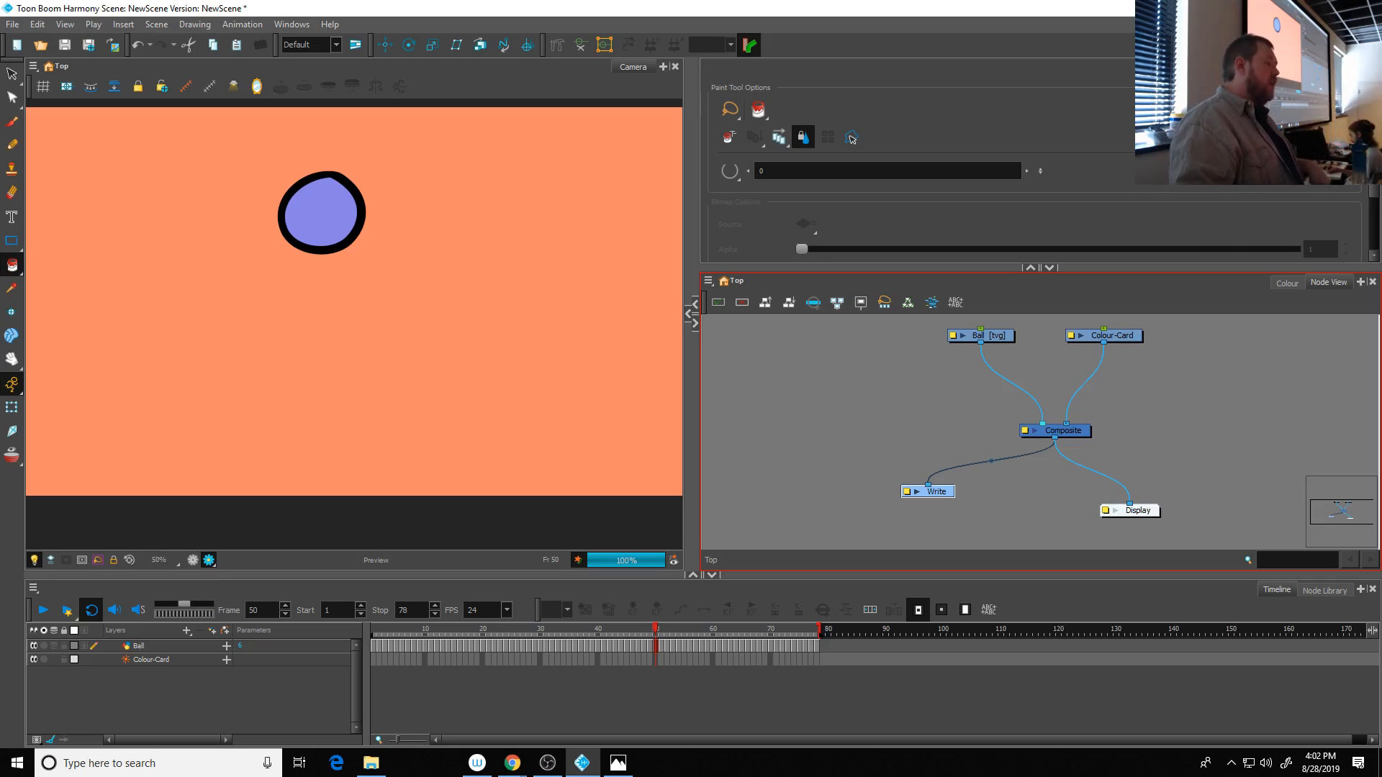
{"action": "left_click", "coordinate": [1360, 66]}
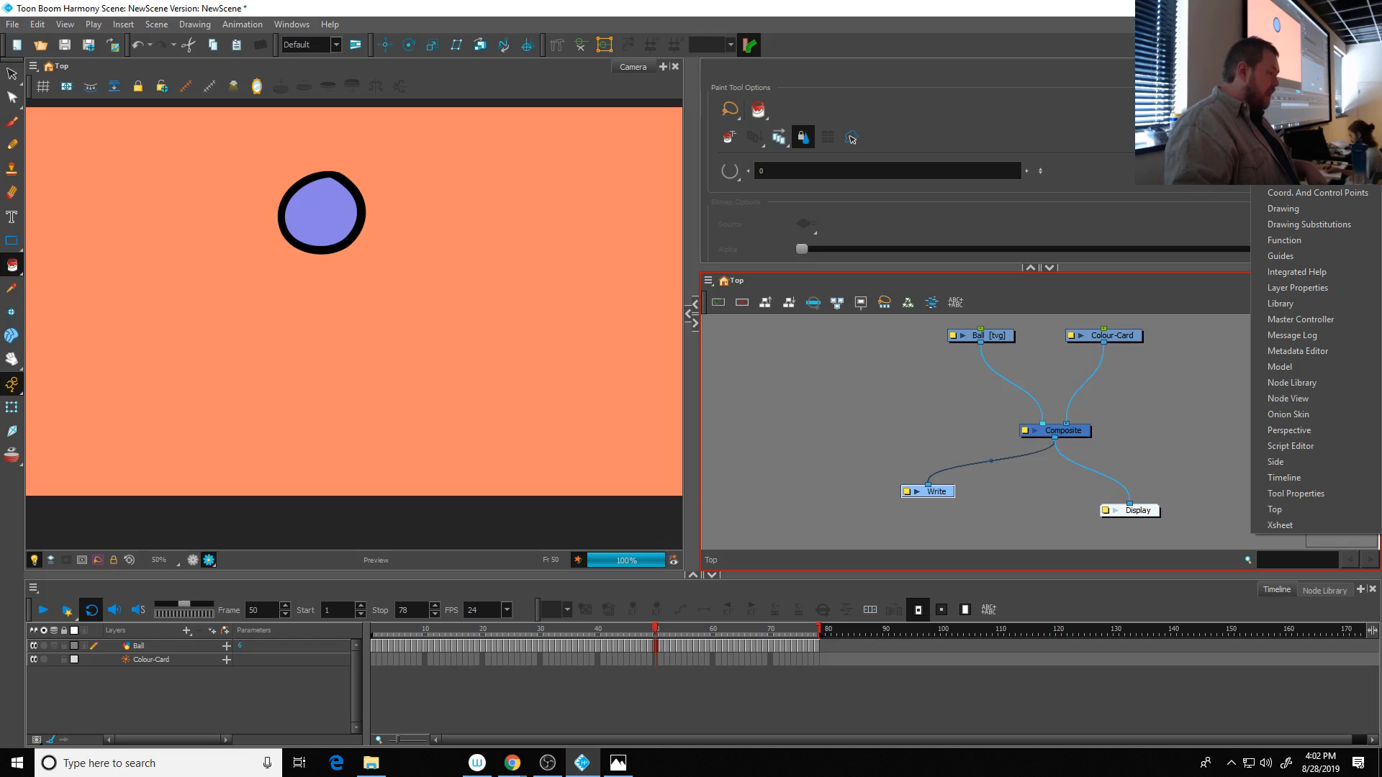
{"action": "left_click", "coordinate": [1299, 288]}
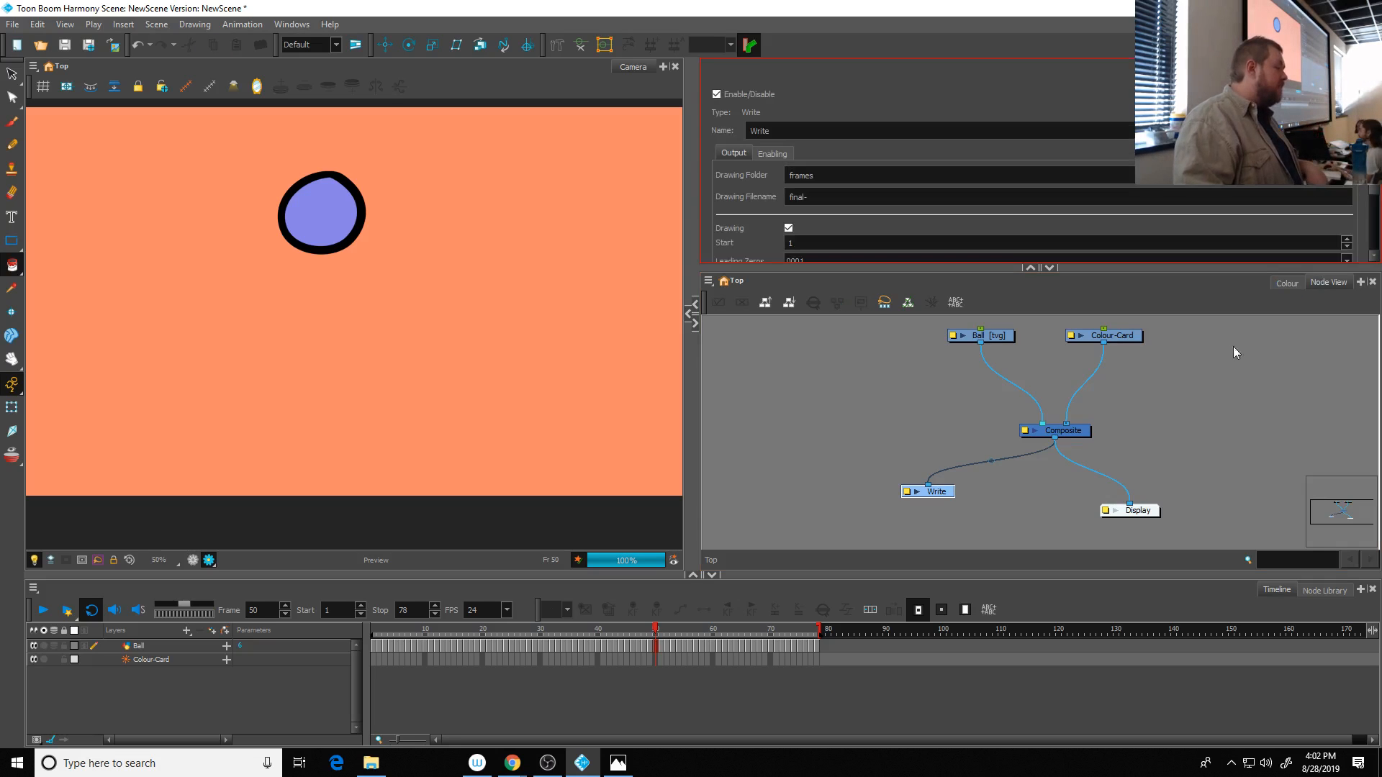
- Examine the layer properties of the Ball node
{"action": "left_click", "coordinate": [992, 337]}
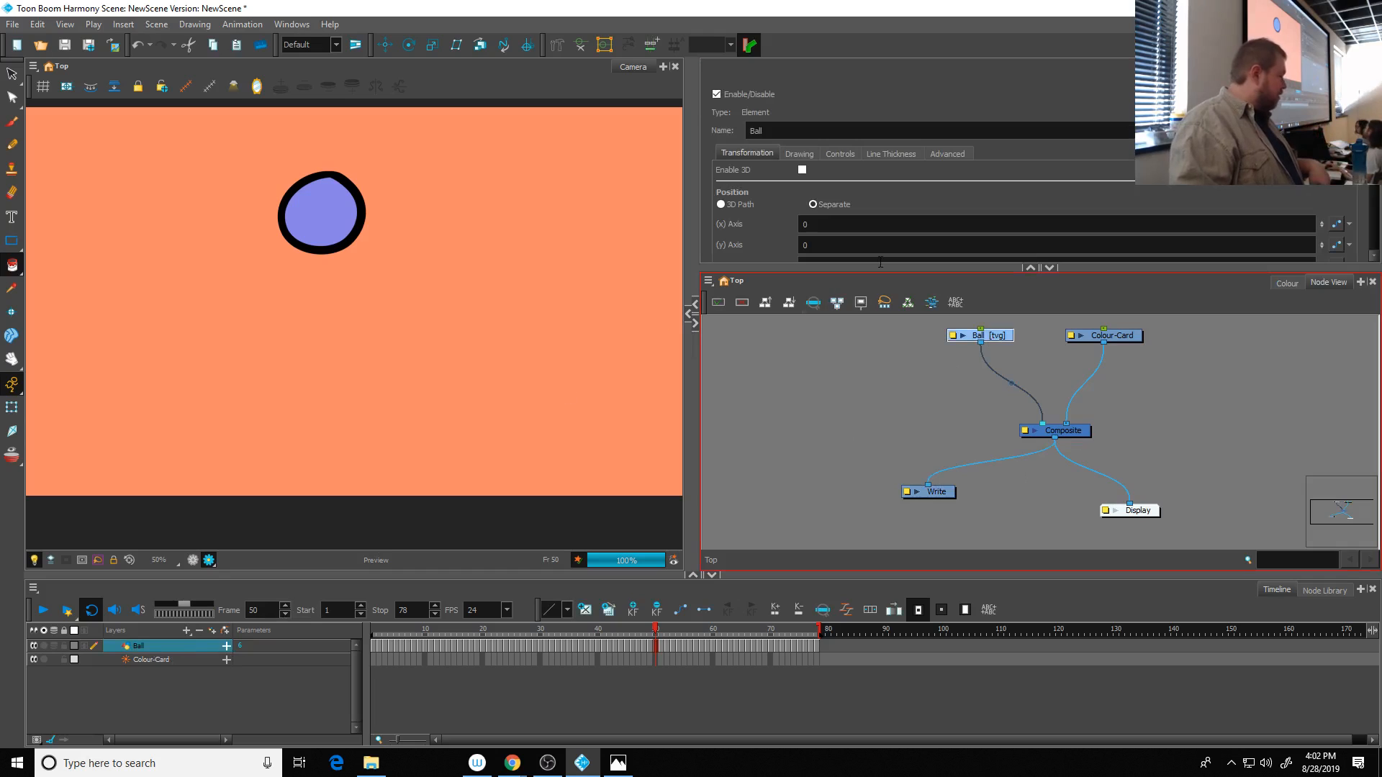
{"action": "scroll", "coordinate": [931, 200], "scroll_direction": "down", "scroll_amount": 3}
{"action": "scroll", "coordinate": [931, 193], "scroll_direction": "up", "scroll_amount": 4}
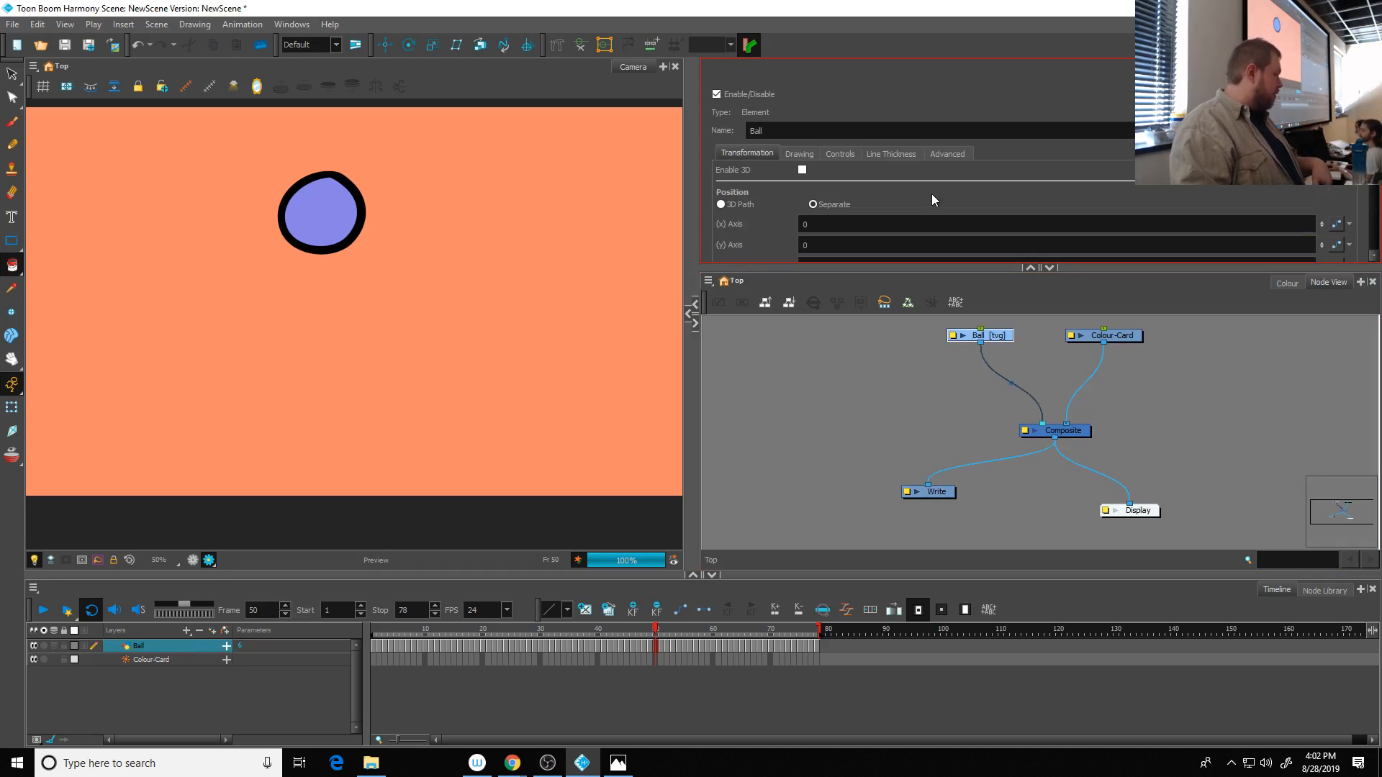
- Set the Write node's drawing type to PNG4 and its leading zeros to 001
{"action": "left_click", "coordinate": [943, 493]}
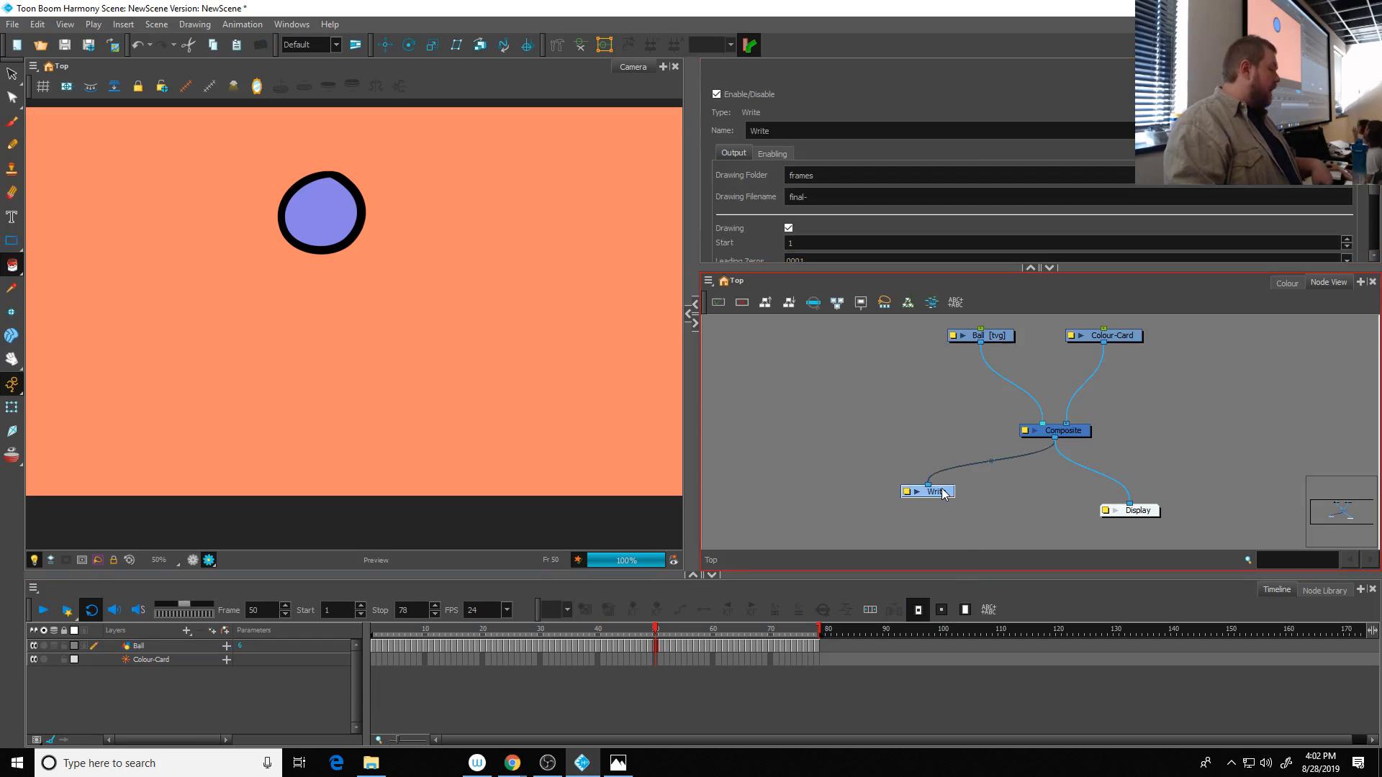
{"action": "scroll", "coordinate": [929, 80], "scroll_direction": "down", "scroll_amount": 3}
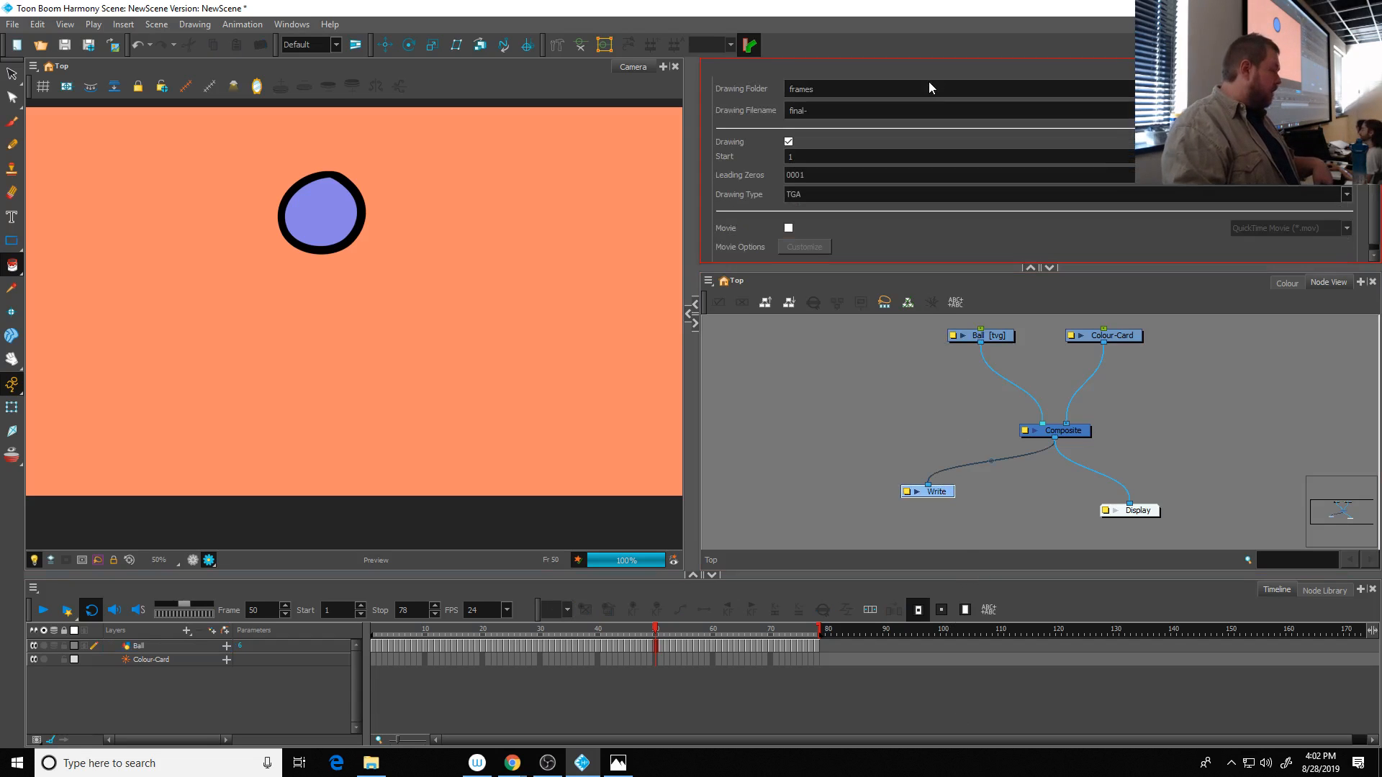
{"action": "left_click", "coordinate": [805, 196]}
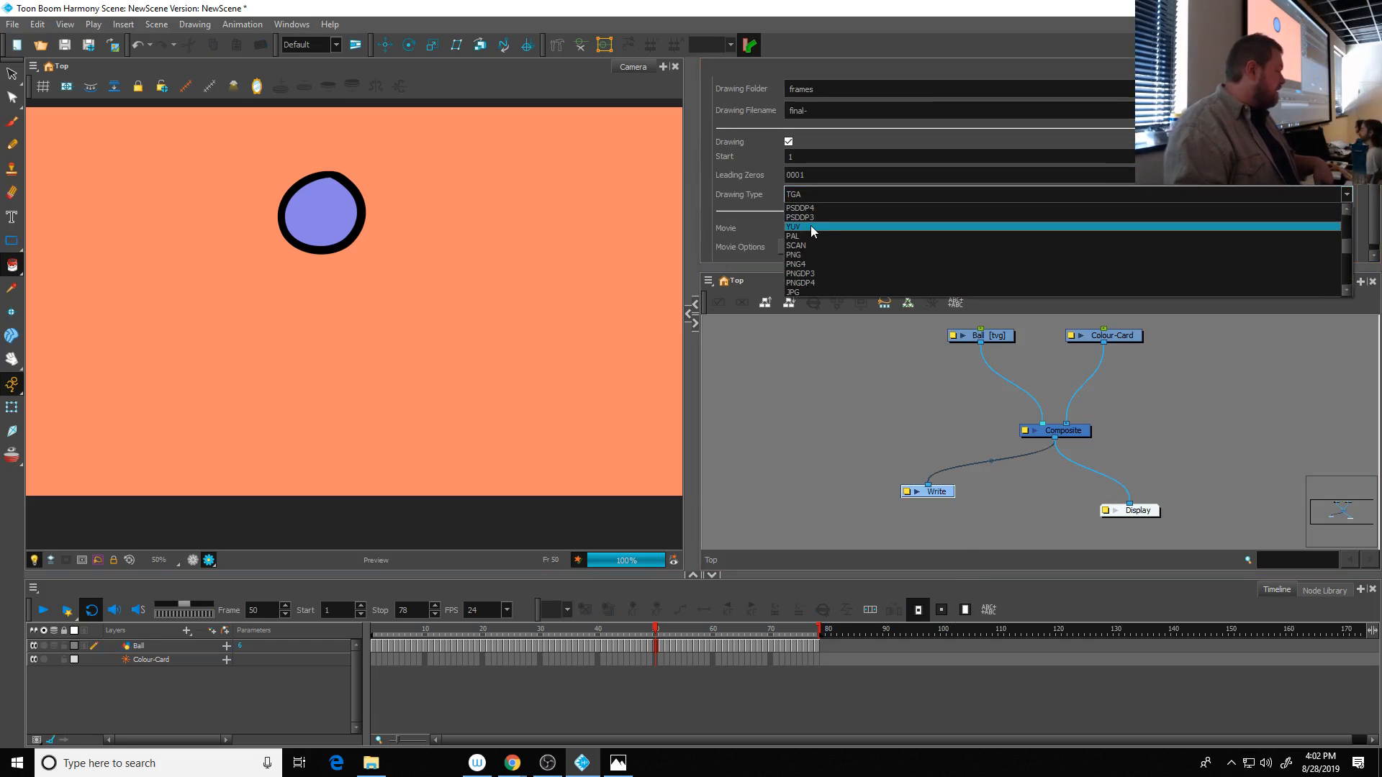
{"action": "scroll", "coordinate": [835, 259], "scroll_direction": "down", "scroll_amount": 2}
{"action": "scroll", "coordinate": [828, 281], "scroll_direction": "down", "scroll_amount": 1}
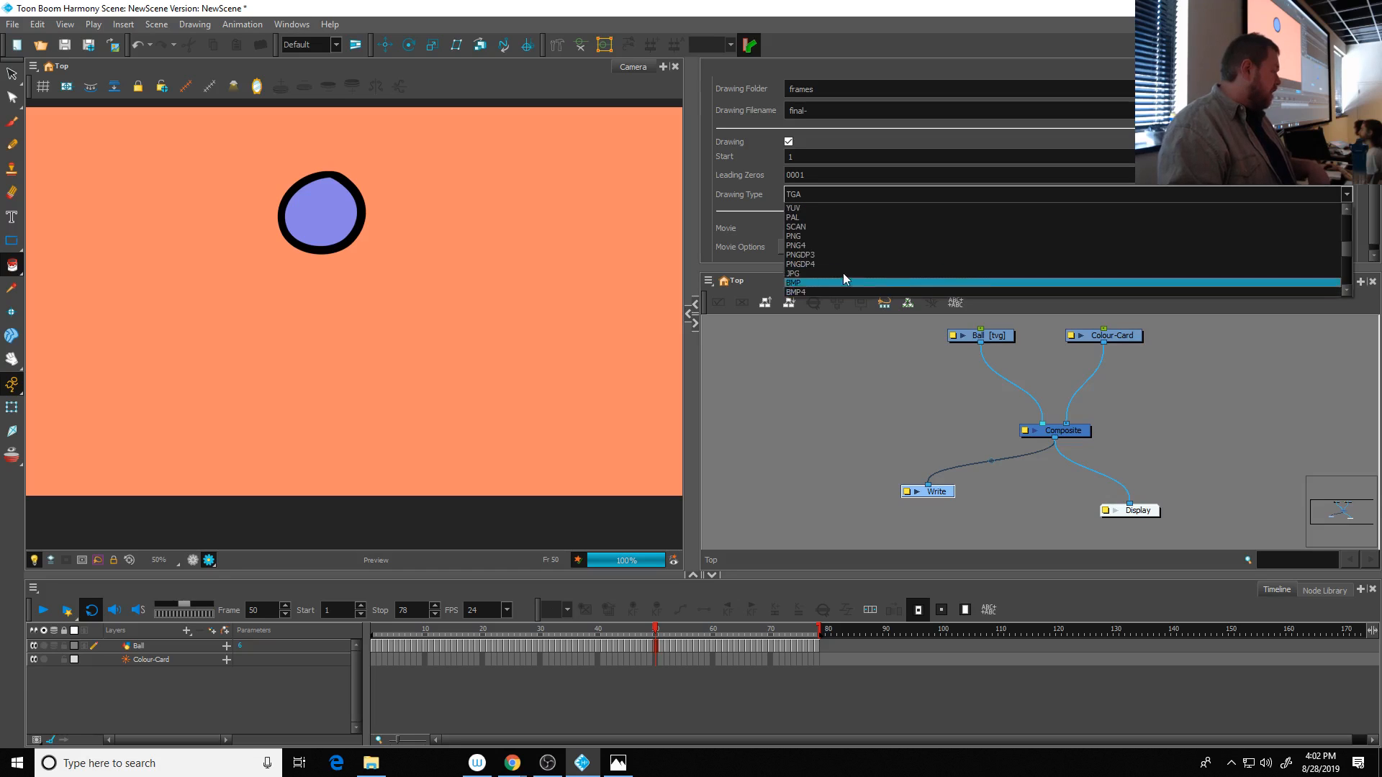
{"action": "left_click", "coordinate": [818, 245]}
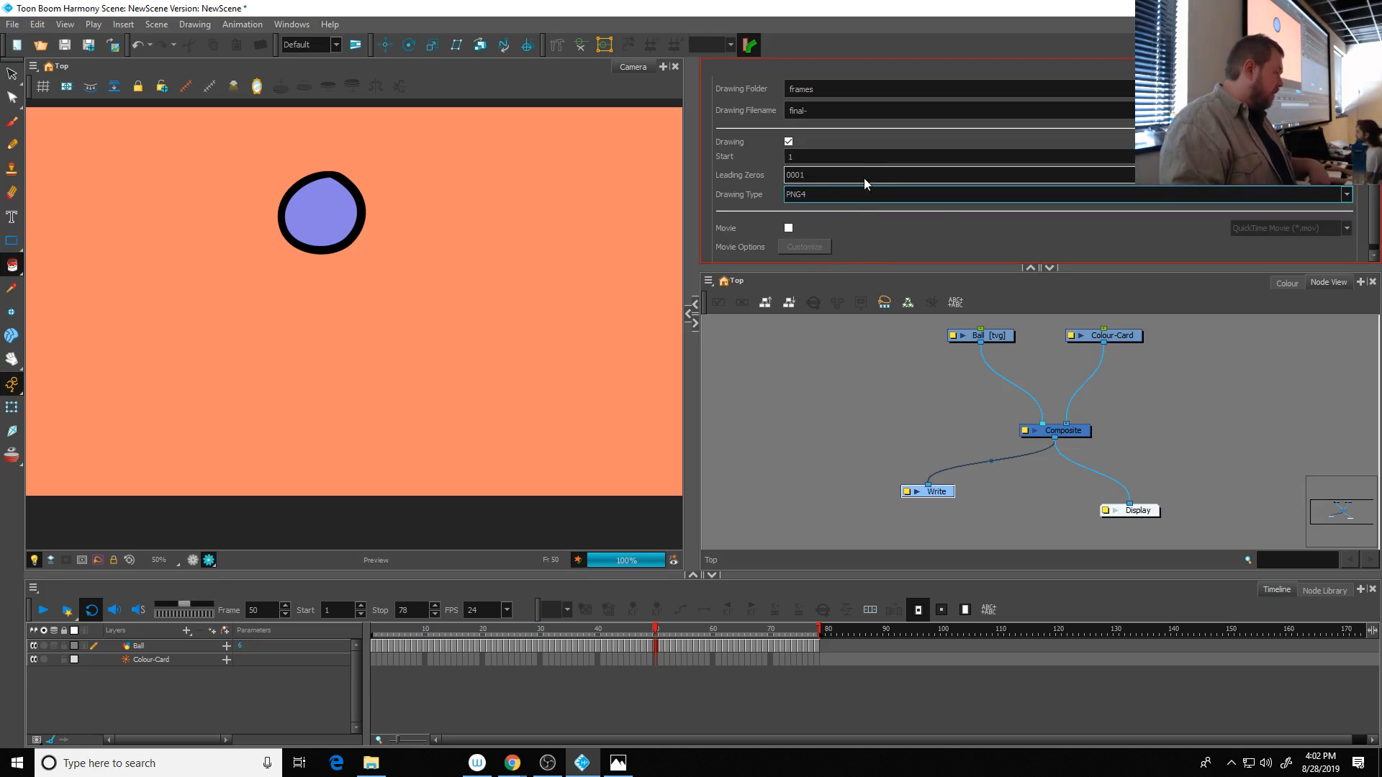
{"action": "scroll", "coordinate": [828, 217], "scroll_direction": "up", "scroll_amount": 3}
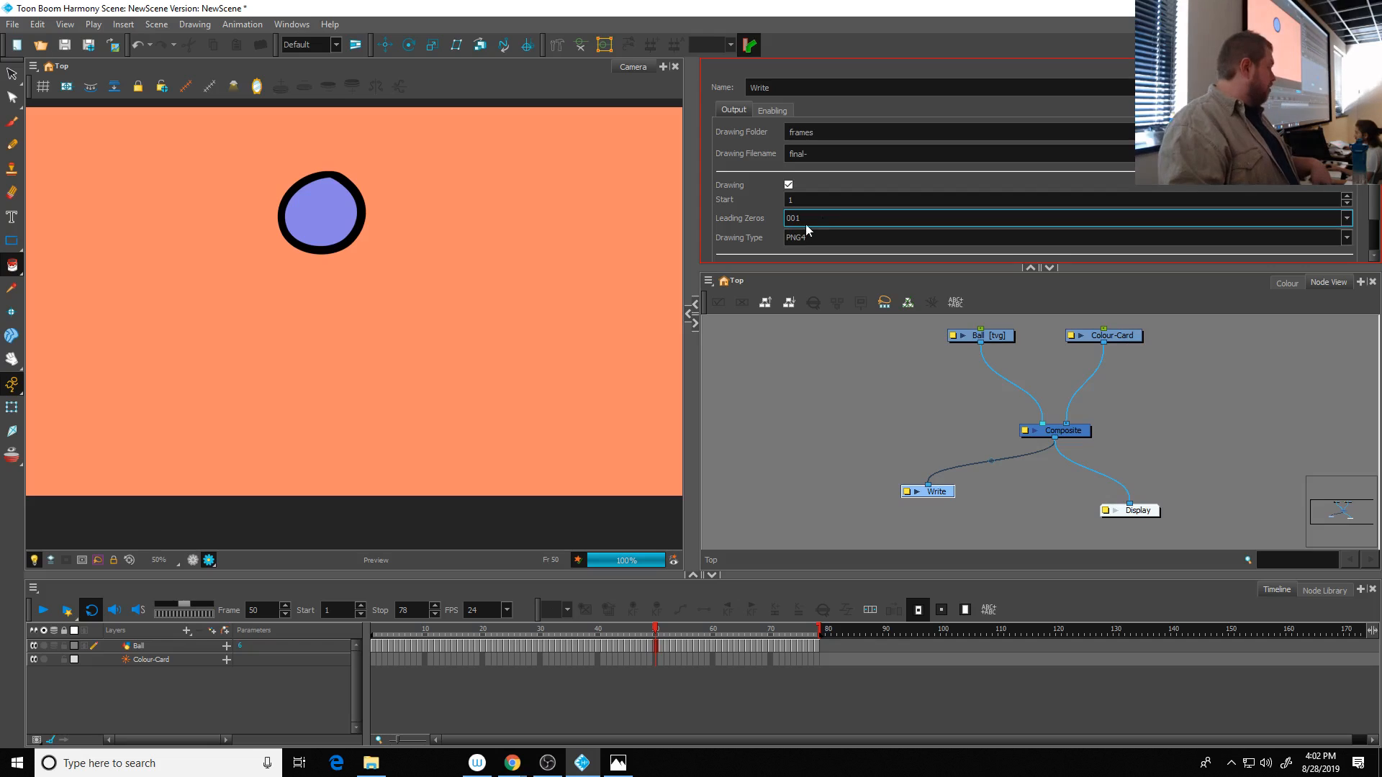
{"action": "scroll", "coordinate": [812, 221], "scroll_direction": "up", "scroll_amount": 1}
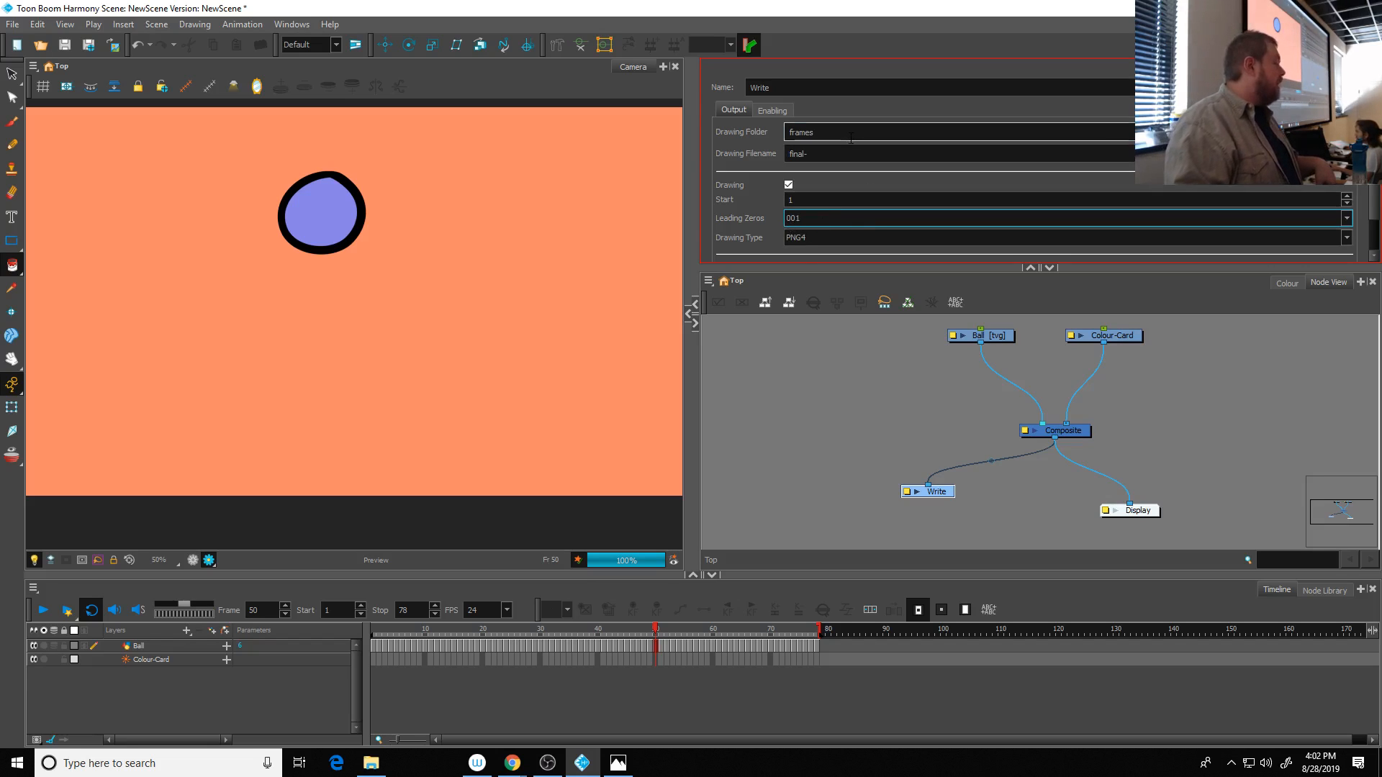
- Choose the scene's frames folder as the Write node's drawing folder and set the drawing filename to Ball_
{"action": "double_click", "coordinate": [801, 132]}
{"action": "left_click", "coordinate": [1343, 133]}
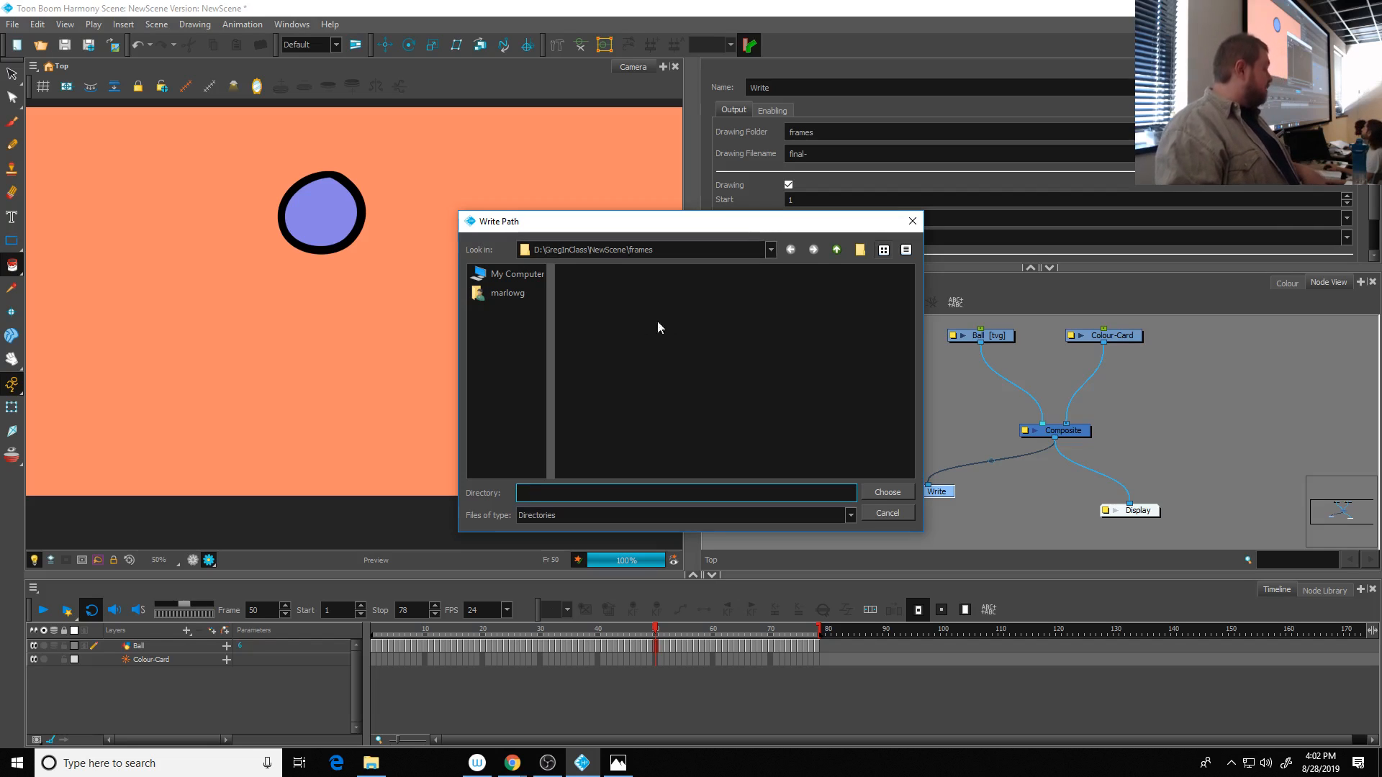
{"action": "left_click", "coordinate": [887, 494]}
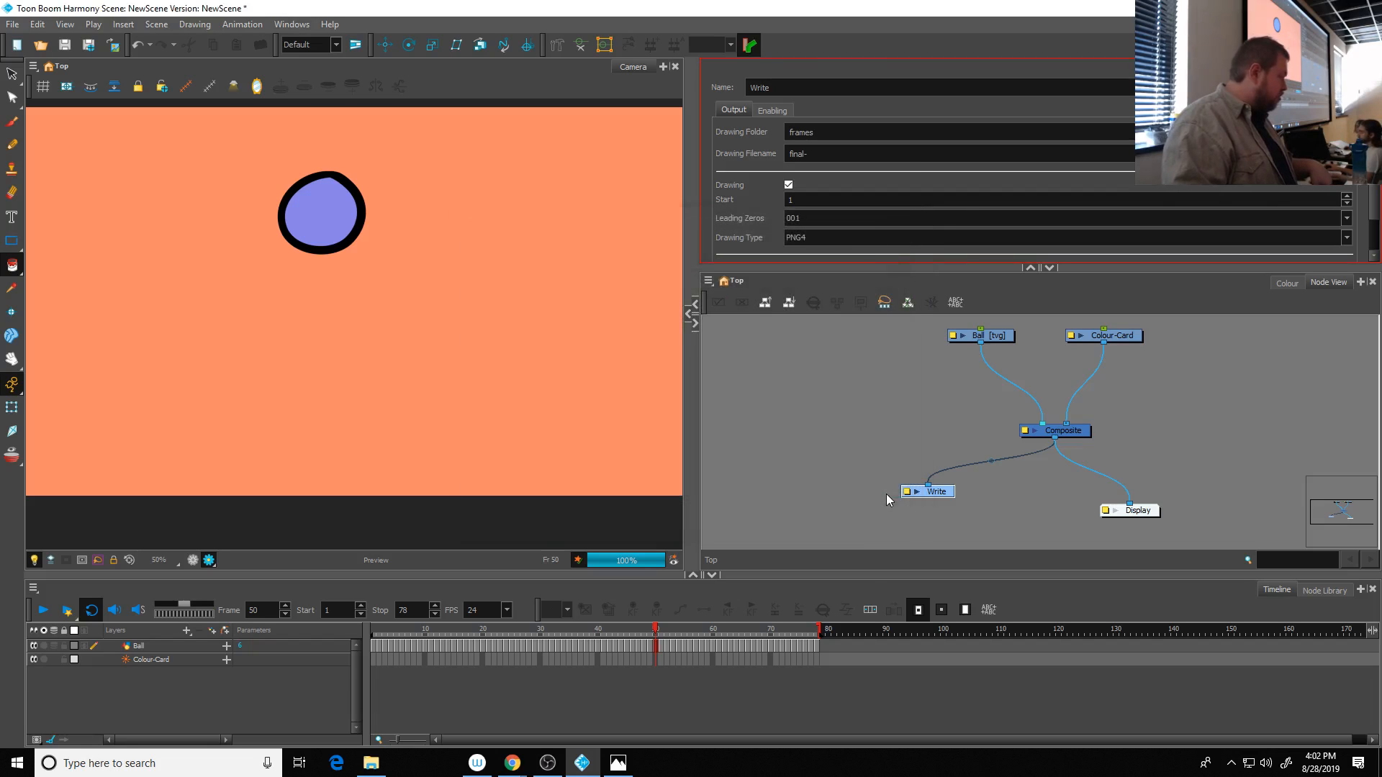
{"action": "double_click", "coordinate": [836, 156]}
{"action": "type", "text": "Ball_"}
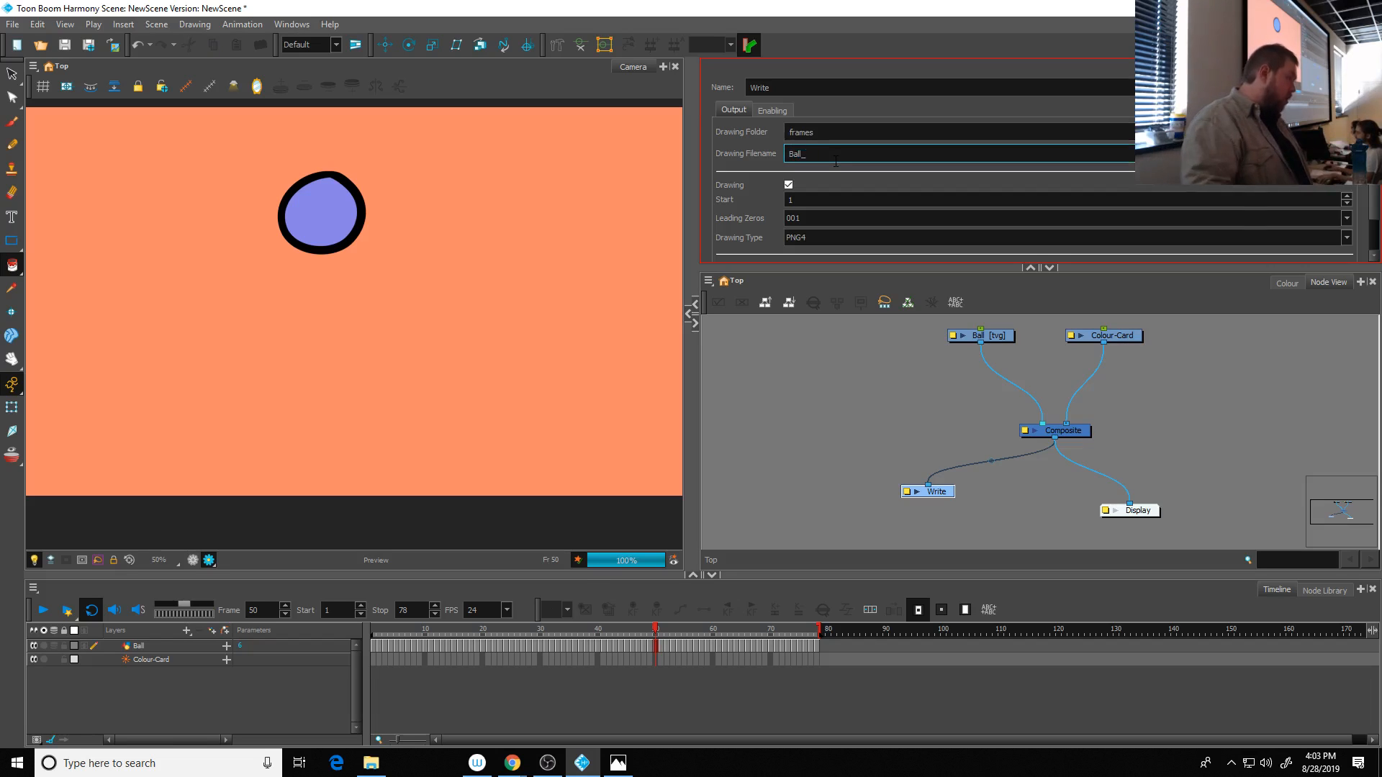
{"action": "left_click", "coordinate": [828, 110]}
{"action": "scroll", "coordinate": [835, 115], "scroll_direction": "down", "scroll_amount": 2}
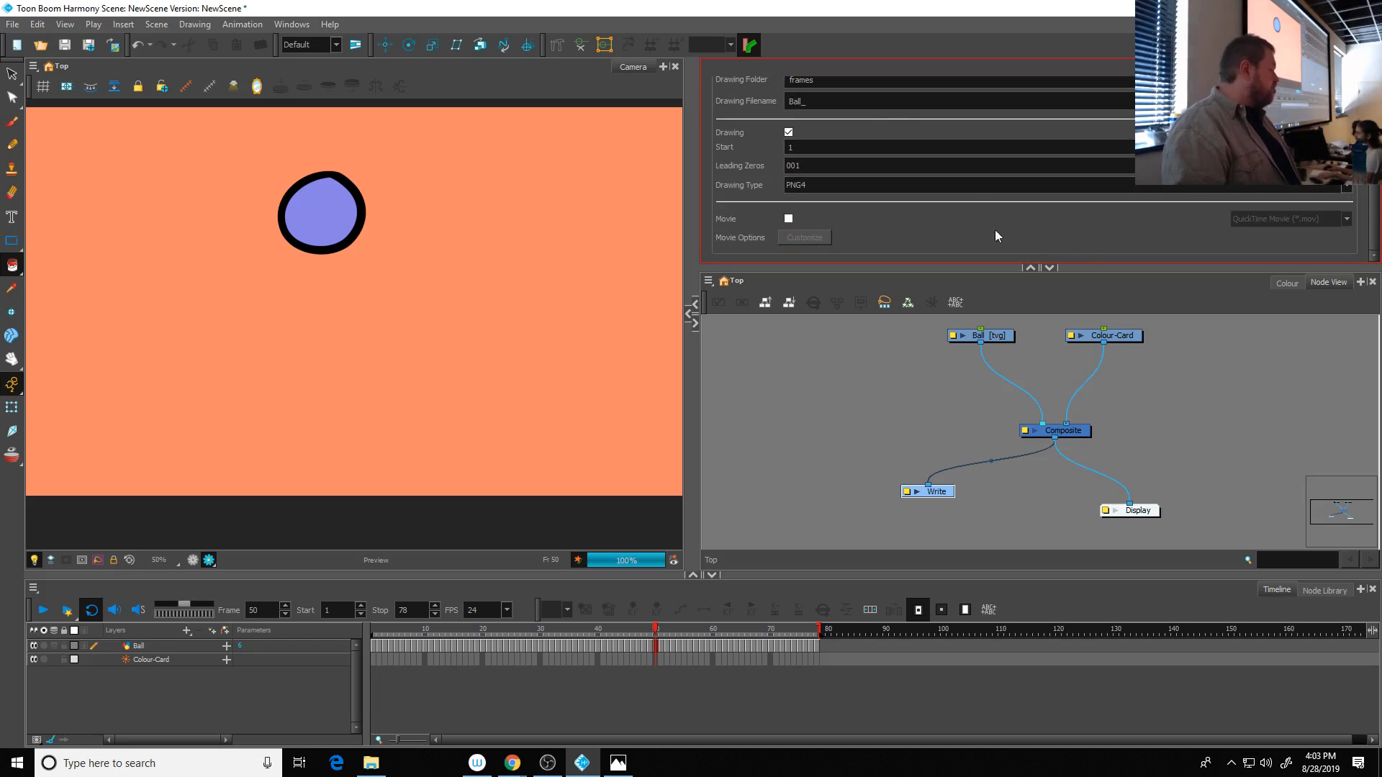
- Render the write nodes for all frames, 1 to 78
{"action": "left_click", "coordinate": [15, 28]}
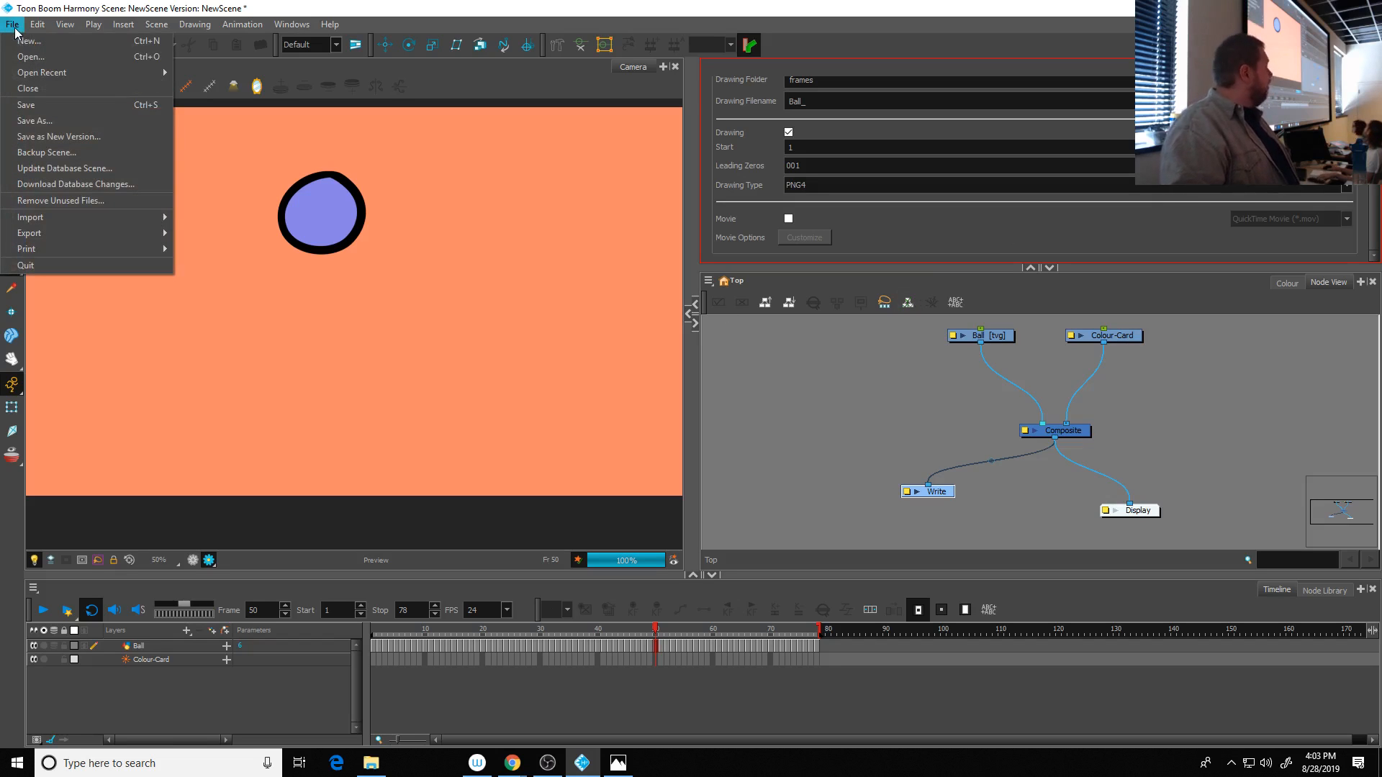
{"action": "mouse_move", "coordinate": [82, 248]}
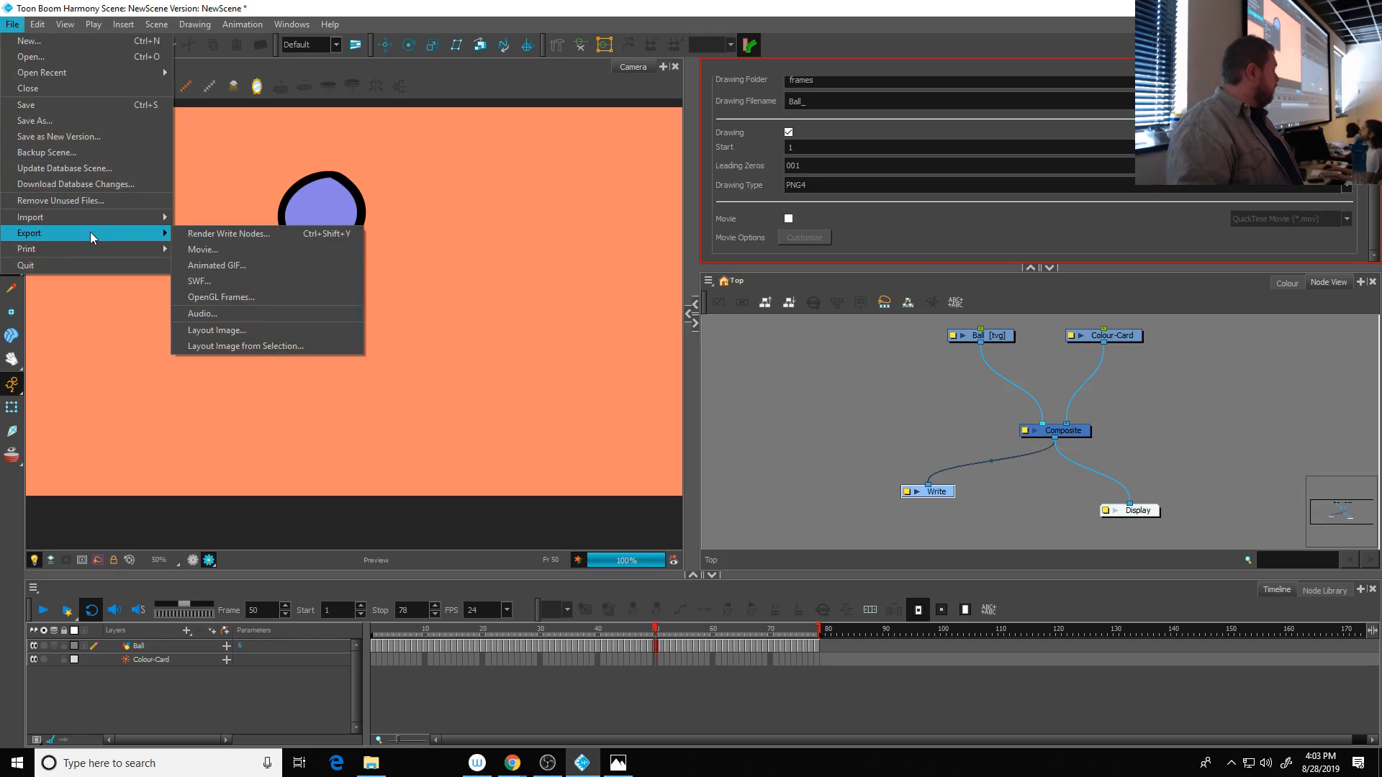
{"action": "left_click", "coordinate": [216, 234]}
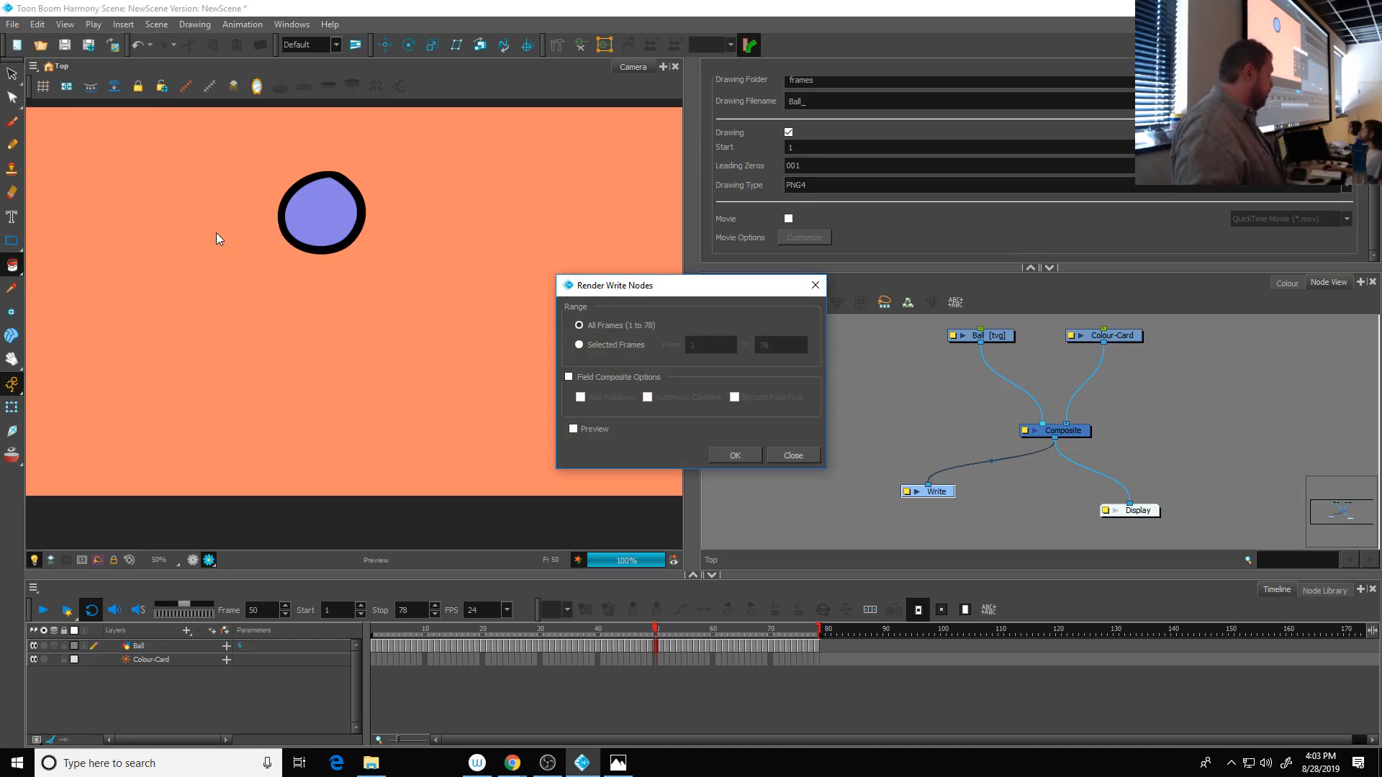
{"action": "left_click", "coordinate": [733, 456]}
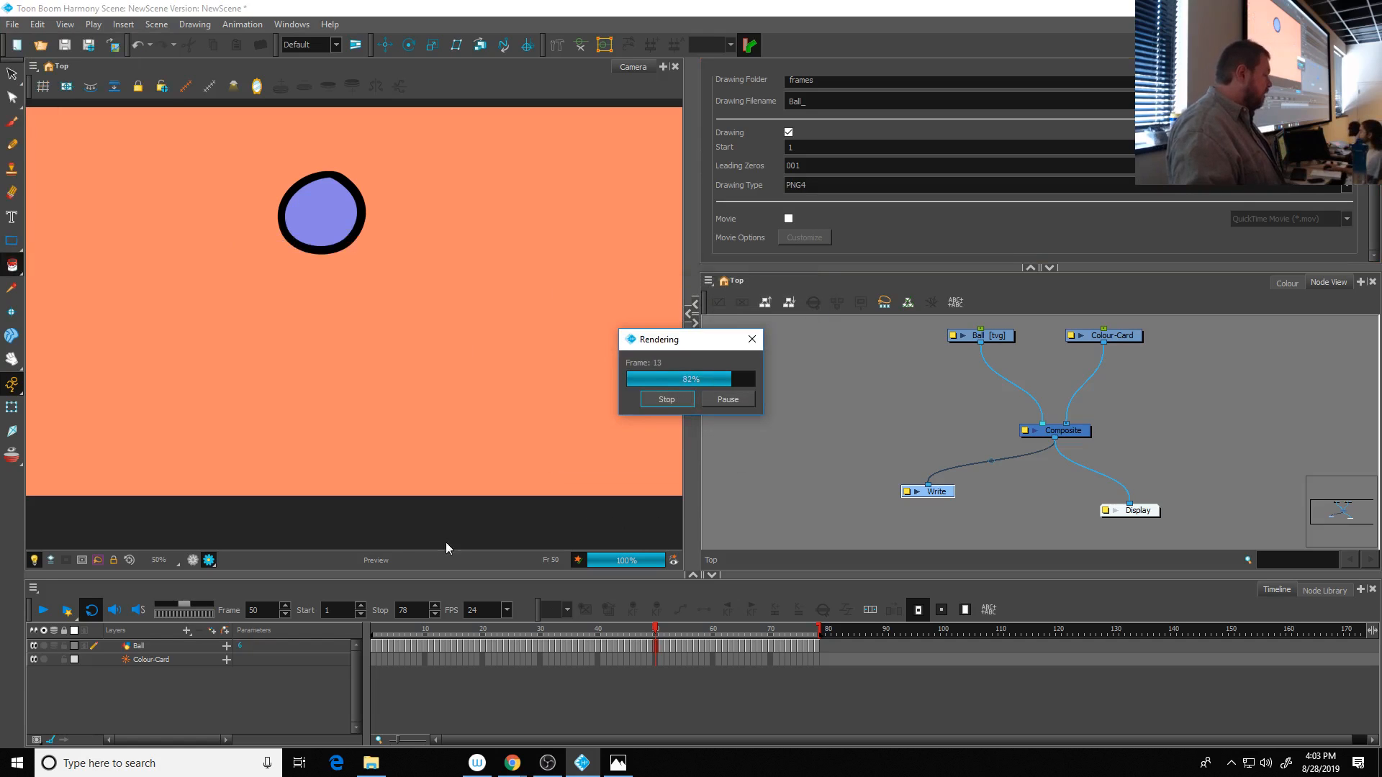
- Switch to File Explorer, open the NewScene project's frames folder on drive D and look through the rendered PNG sequence
{"action": "left_click", "coordinate": [371, 765]}
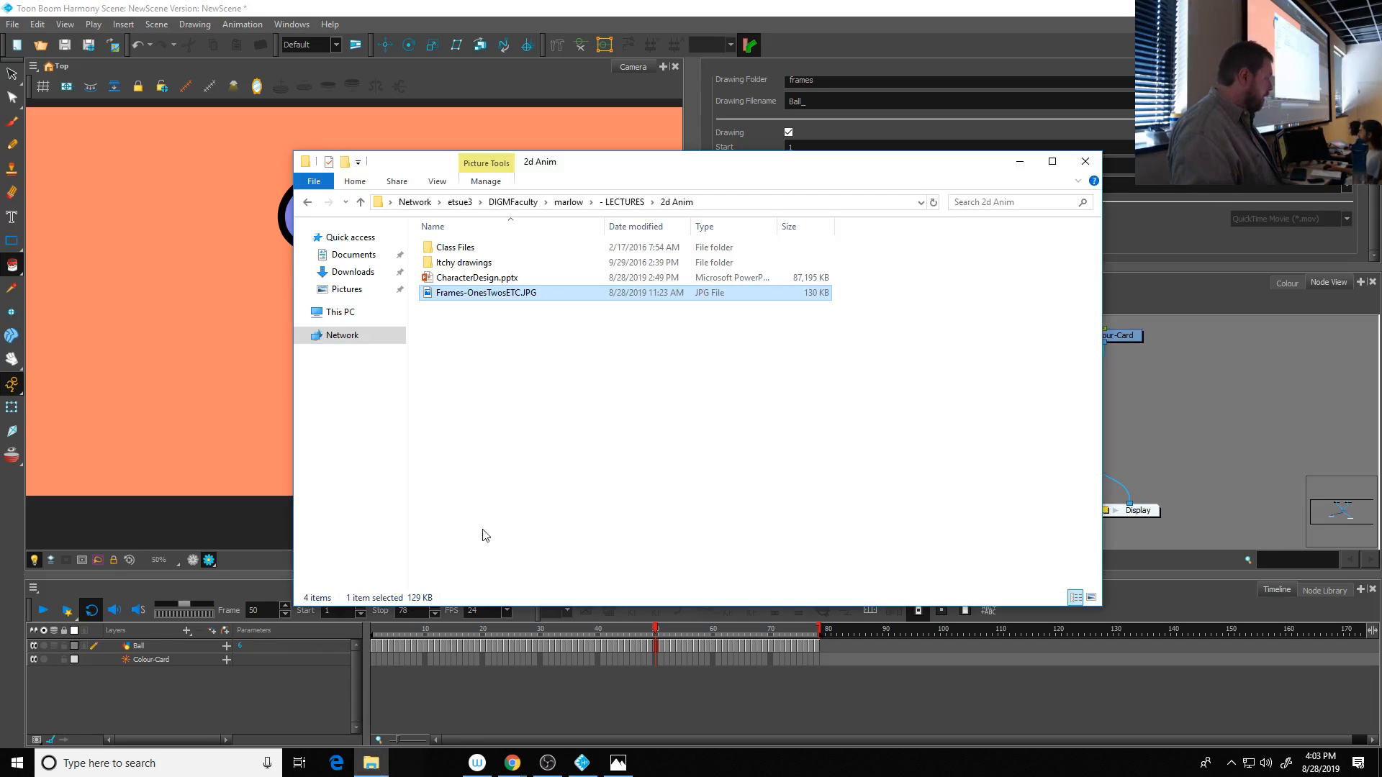
{"action": "left_click", "coordinate": [340, 311]}
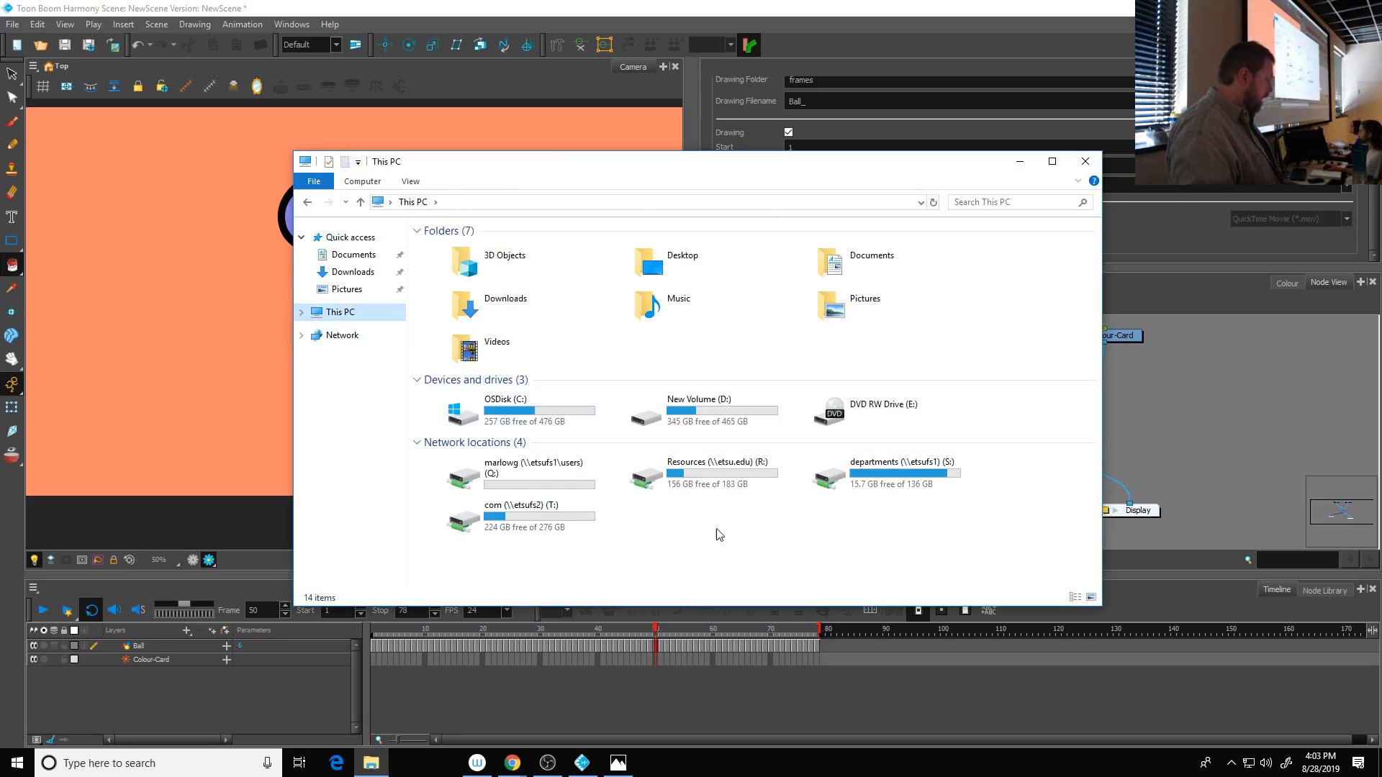
{"action": "double_click", "coordinate": [725, 421]}
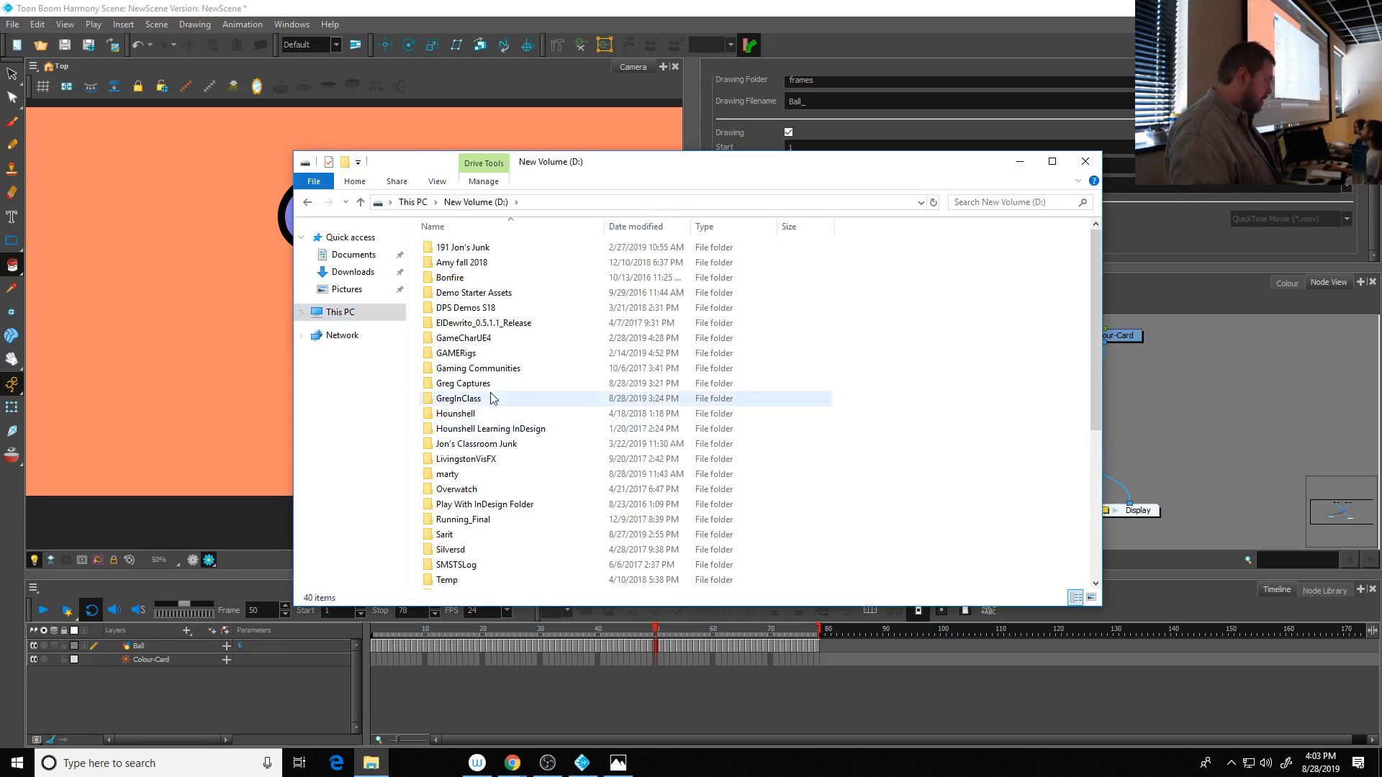
{"action": "double_click", "coordinate": [449, 398]}
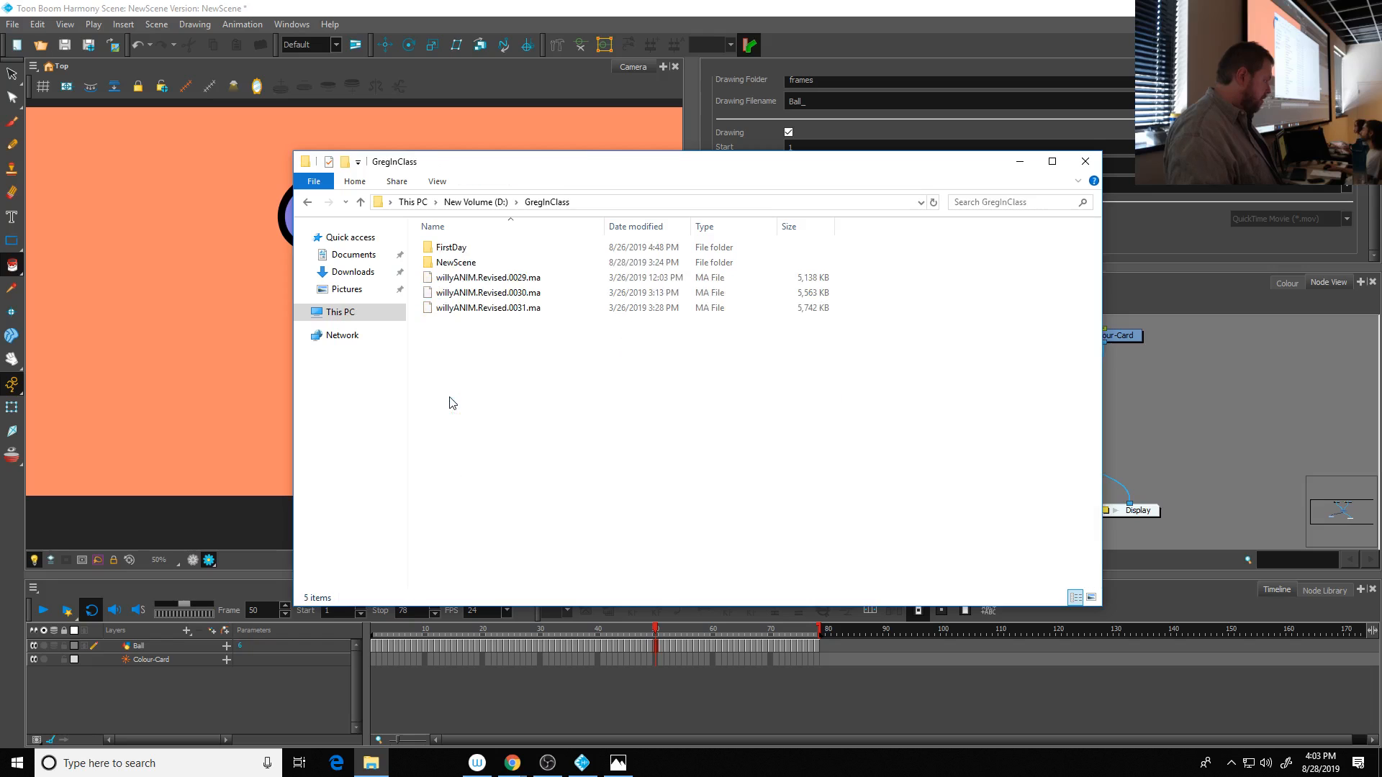
{"action": "double_click", "coordinate": [455, 262]}
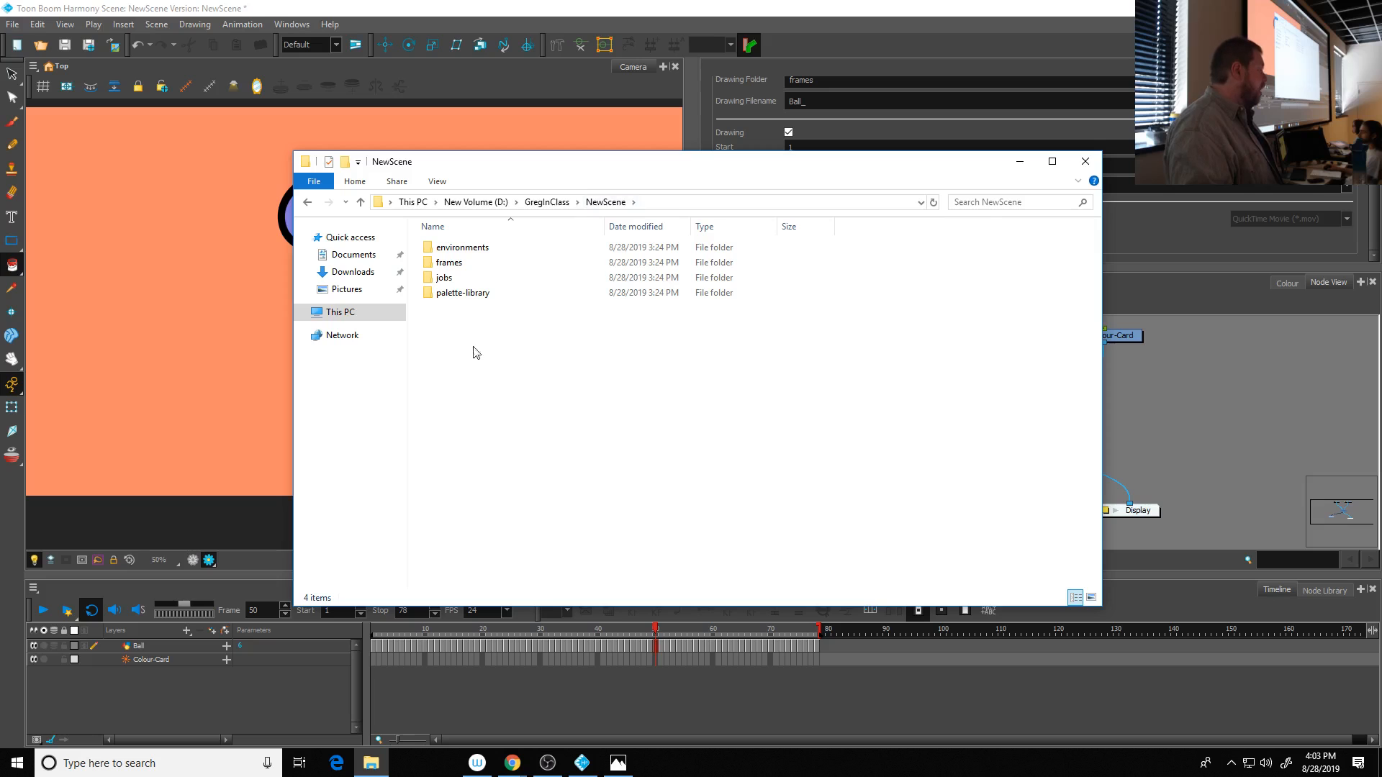
{"action": "double_click", "coordinate": [444, 265]}
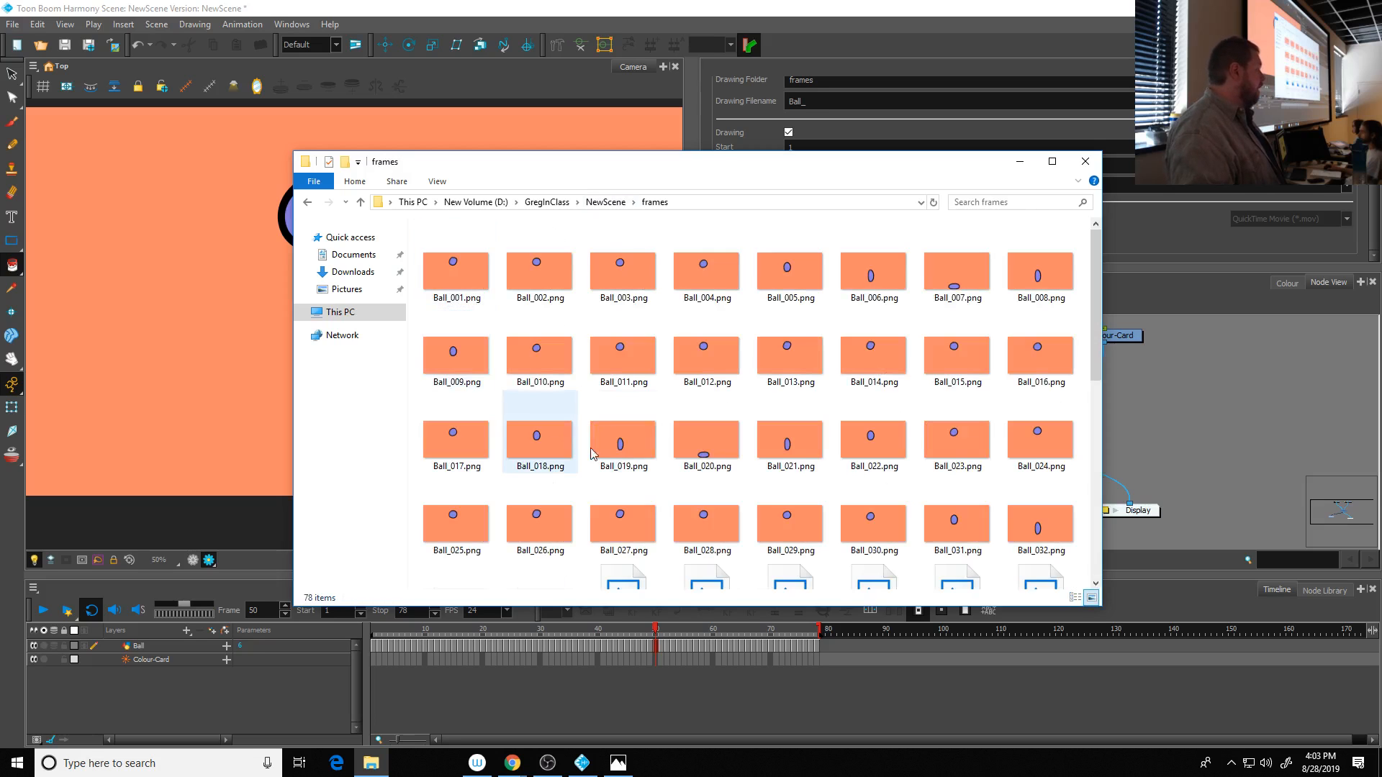
{"action": "scroll", "coordinate": [619, 447], "scroll_direction": "down", "scroll_amount": 10}
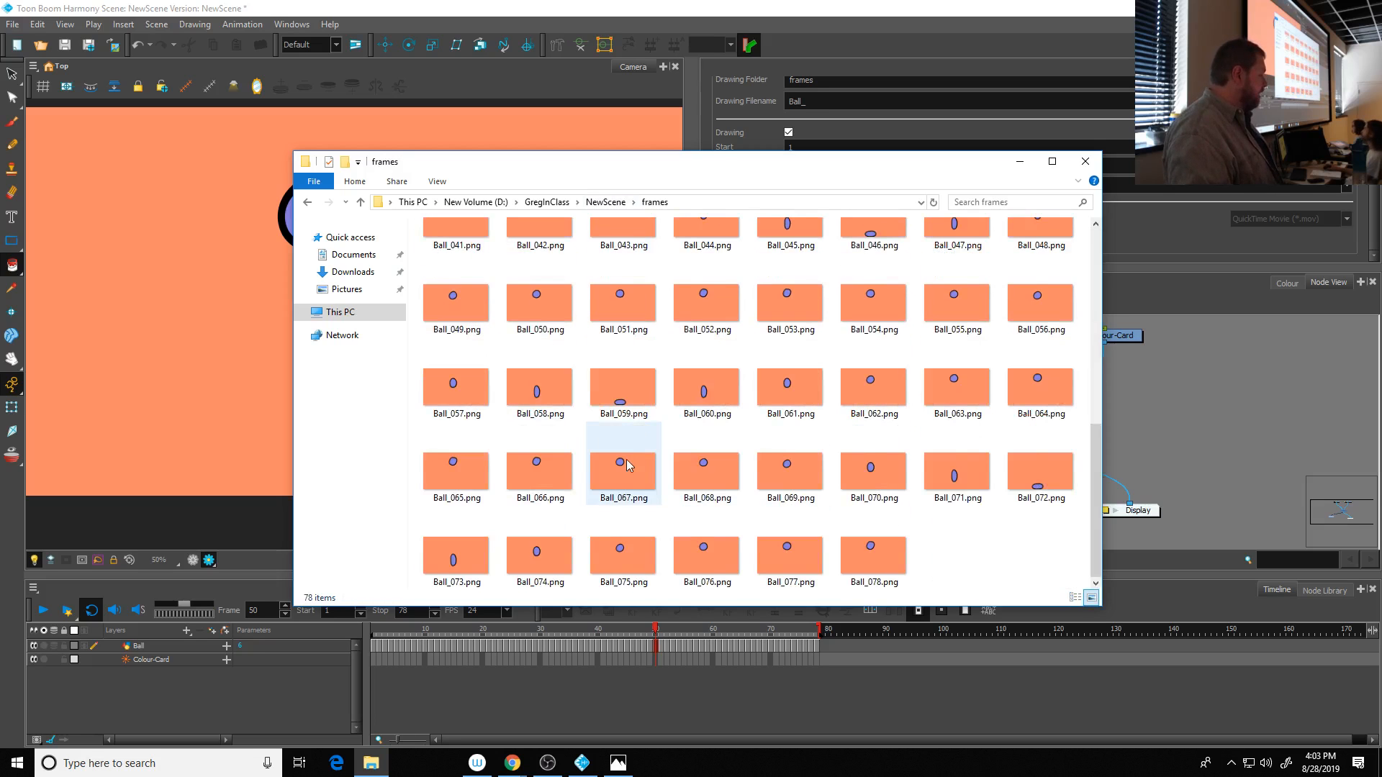
- View Ball_001.png in Photos, page through the following rendered frames and close the viewer
{"action": "scroll", "coordinate": [633, 454], "scroll_direction": "up", "scroll_amount": 10}
{"action": "left_click", "coordinate": [465, 253]}
{"action": "double_click", "coordinate": [465, 252]}
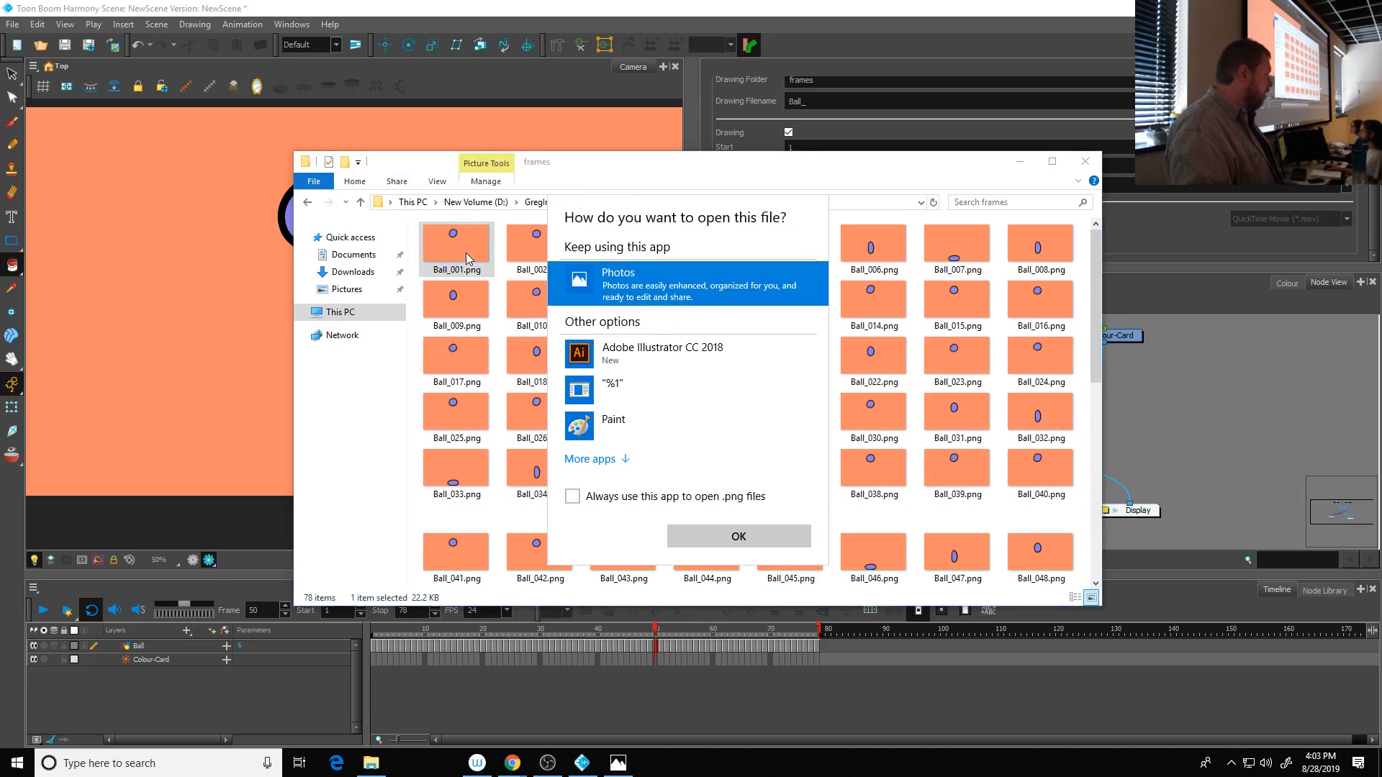
{"action": "left_click", "coordinate": [732, 540]}
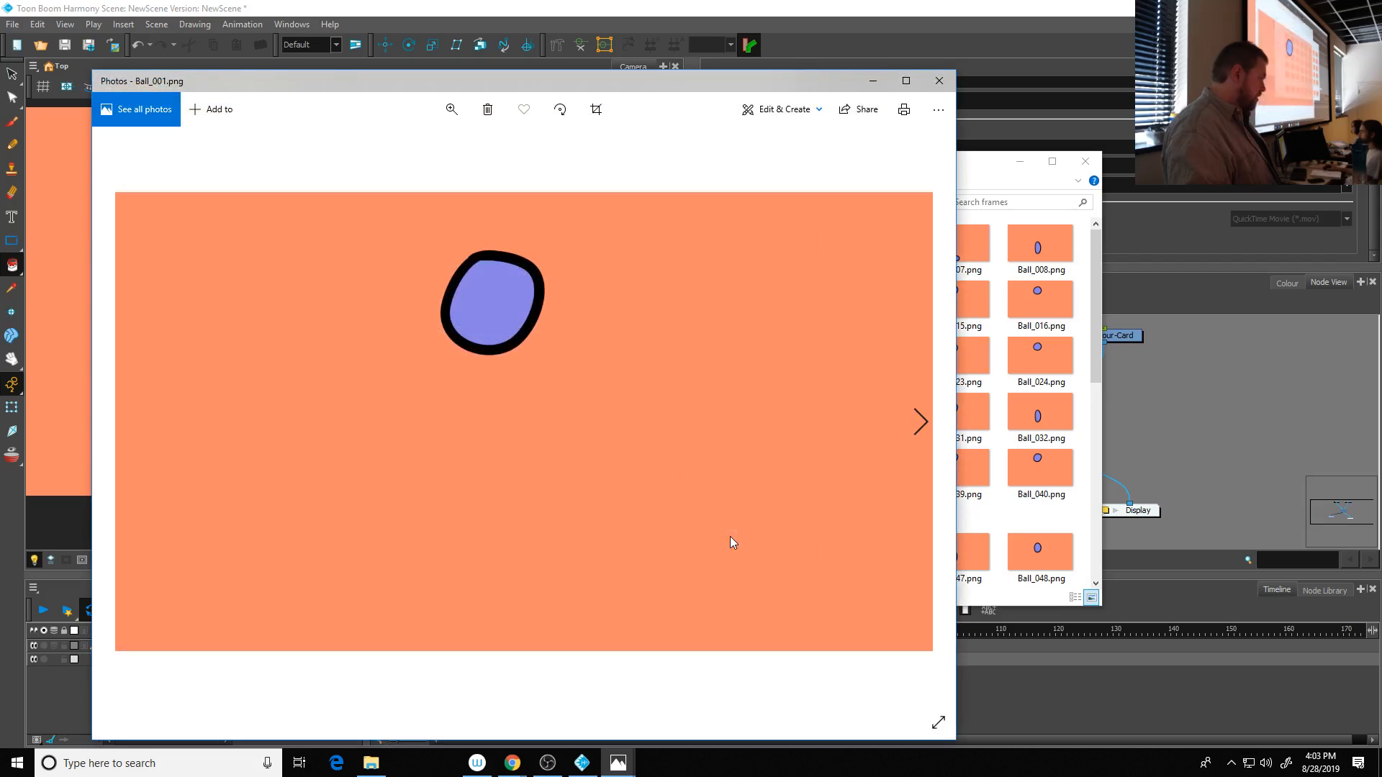
{"action": "scroll", "coordinate": [537, 319], "scroll_direction": "down", "scroll_amount": 5}
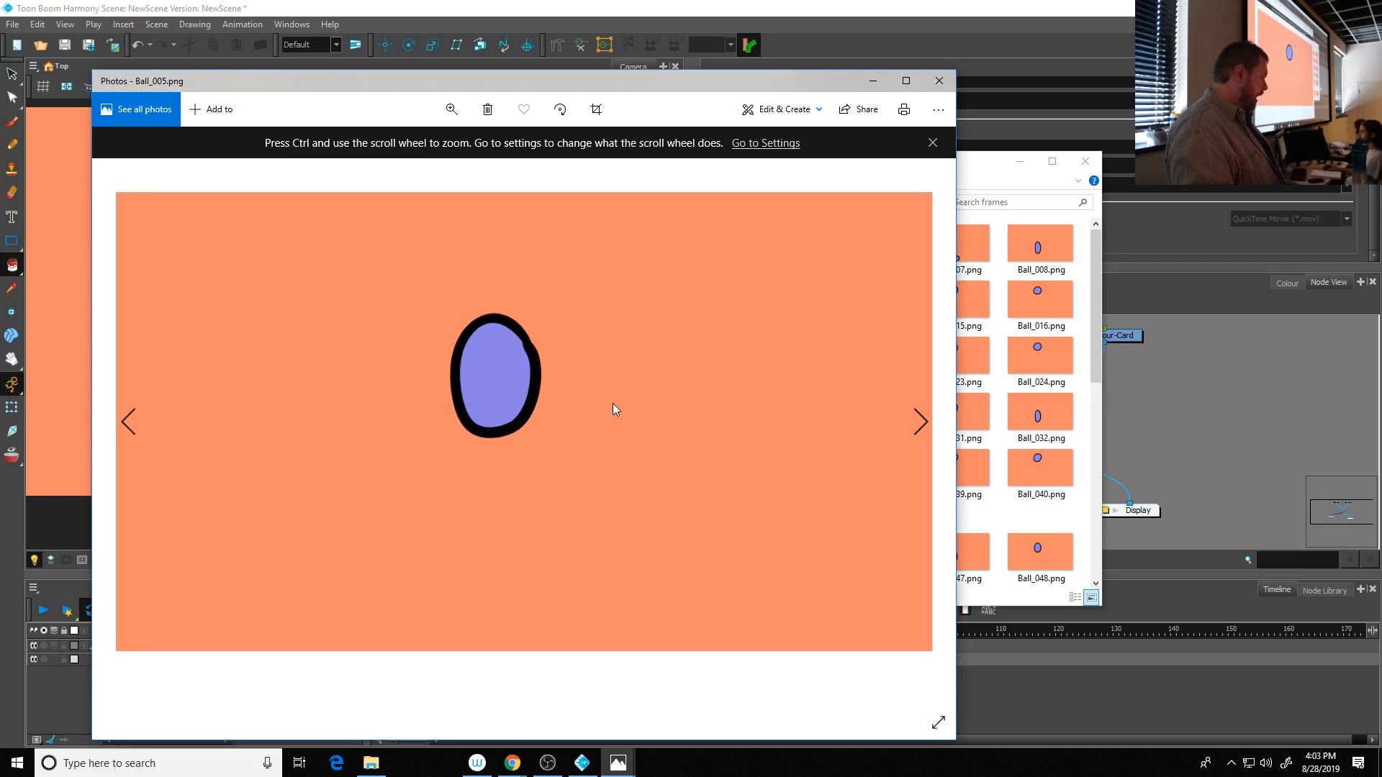
{"action": "scroll", "coordinate": [613, 407], "scroll_direction": "down", "scroll_amount": 5}
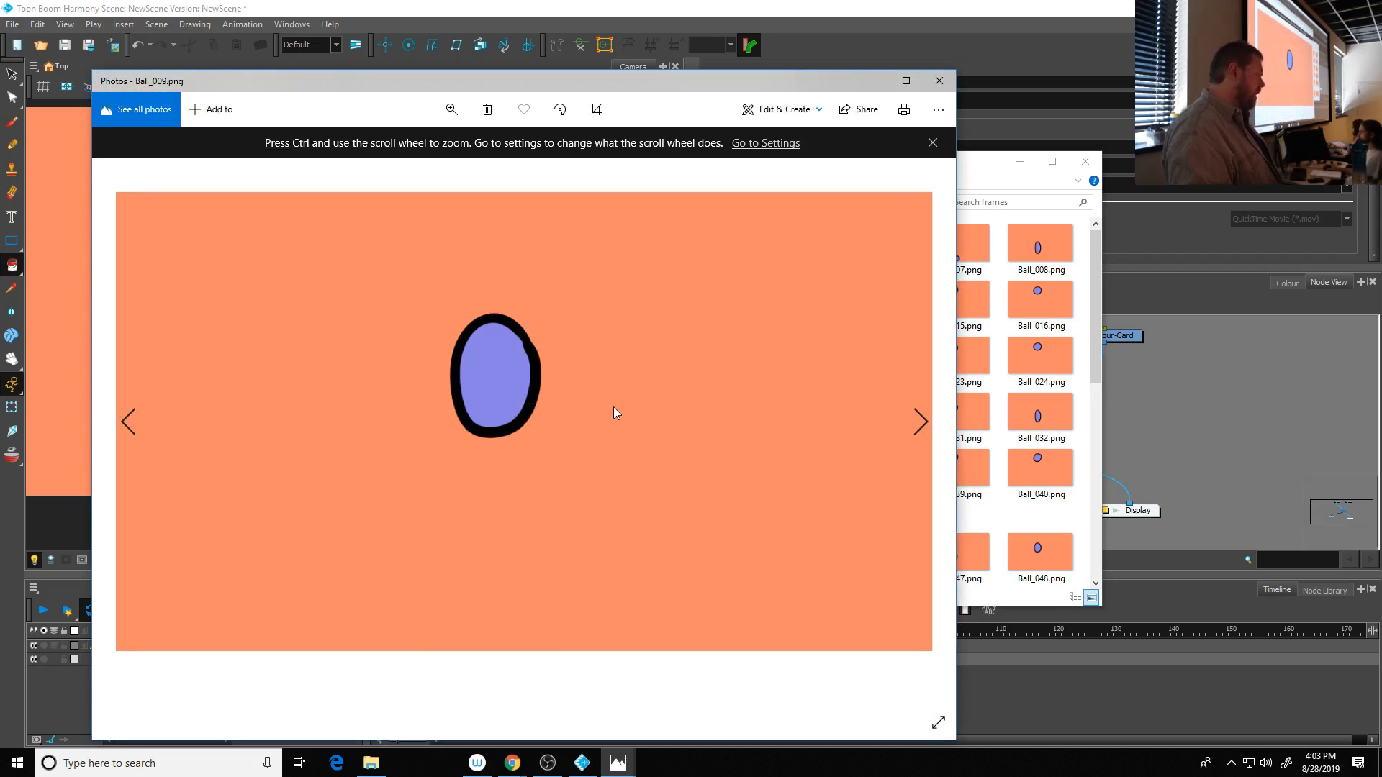
{"action": "left_click", "coordinate": [939, 83]}
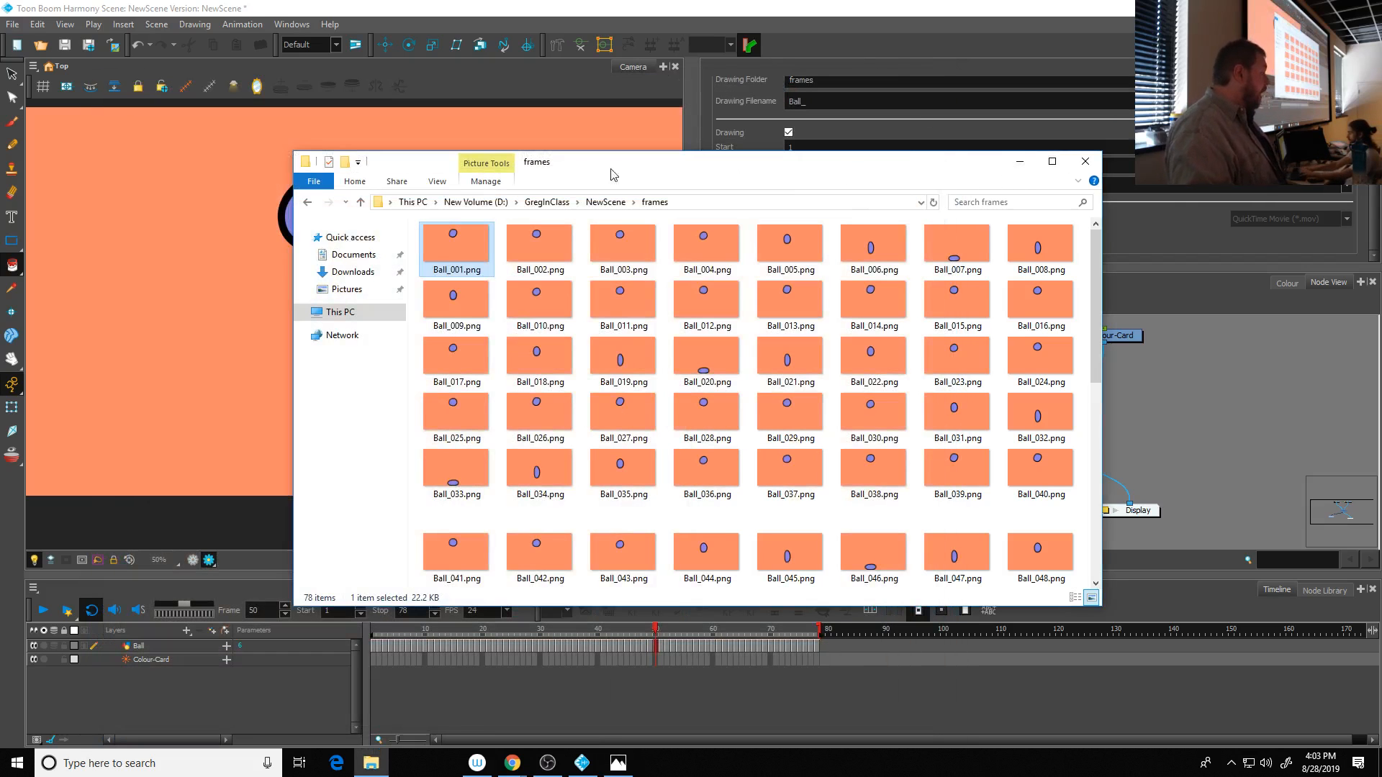
- Return to Toon Boom Harmony and save the scene
{"action": "left_click", "coordinate": [696, 38]}
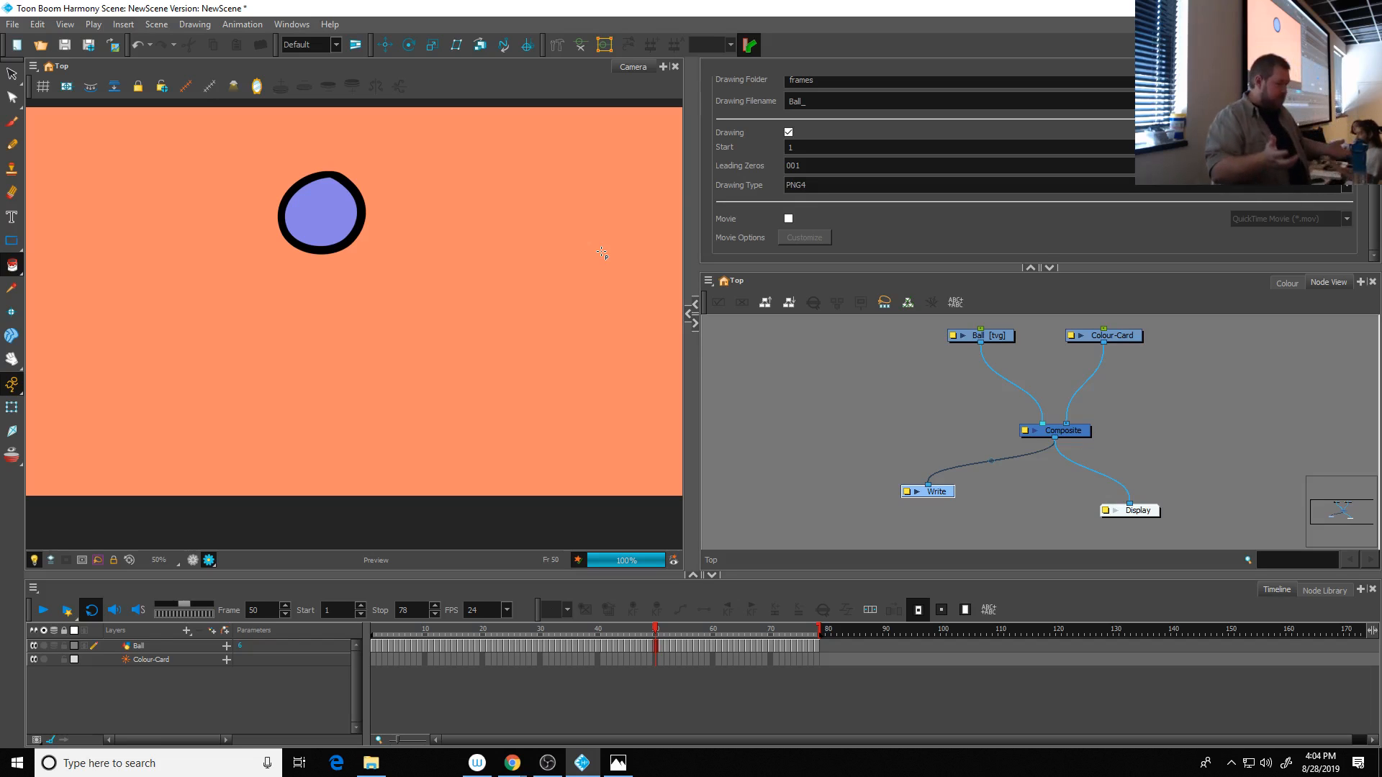
{"action": "left_click", "coordinate": [13, 26]}
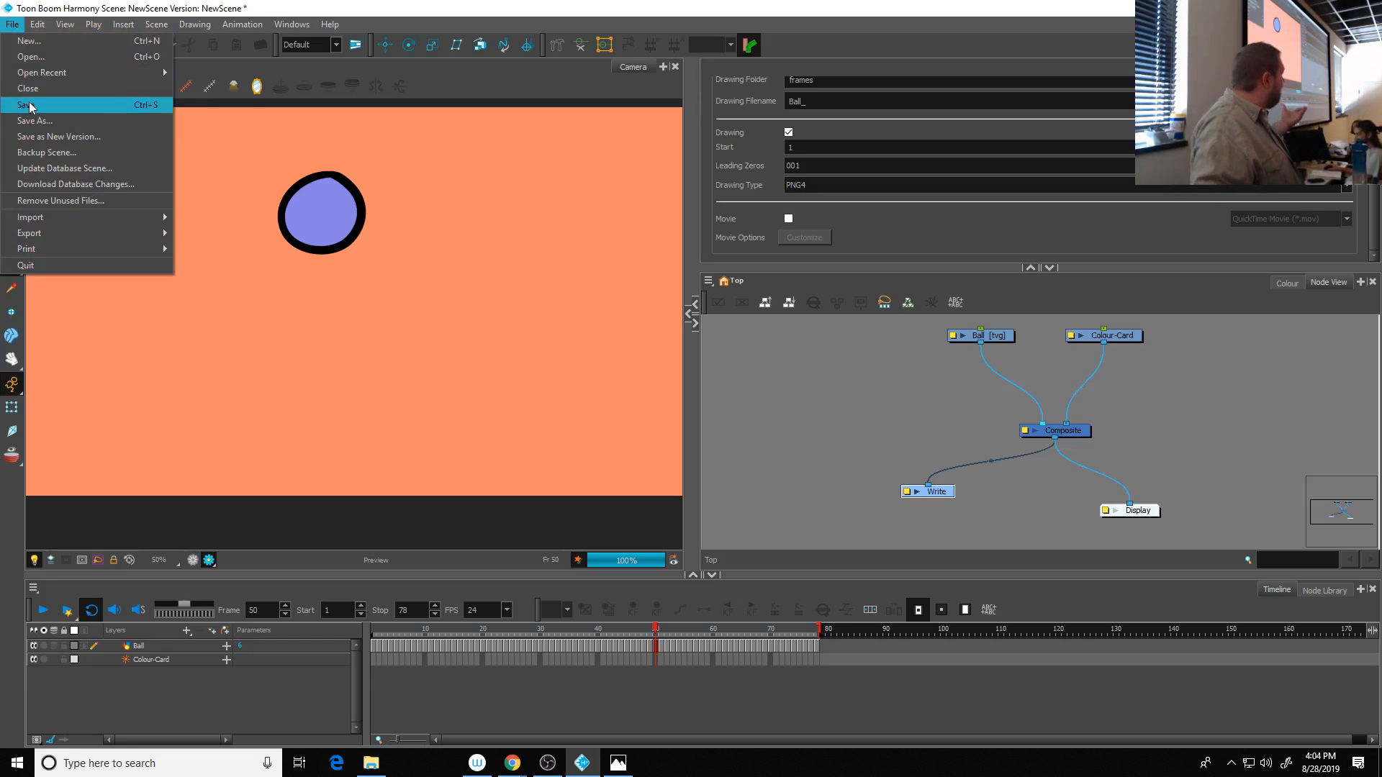
{"action": "left_click", "coordinate": [29, 107]}
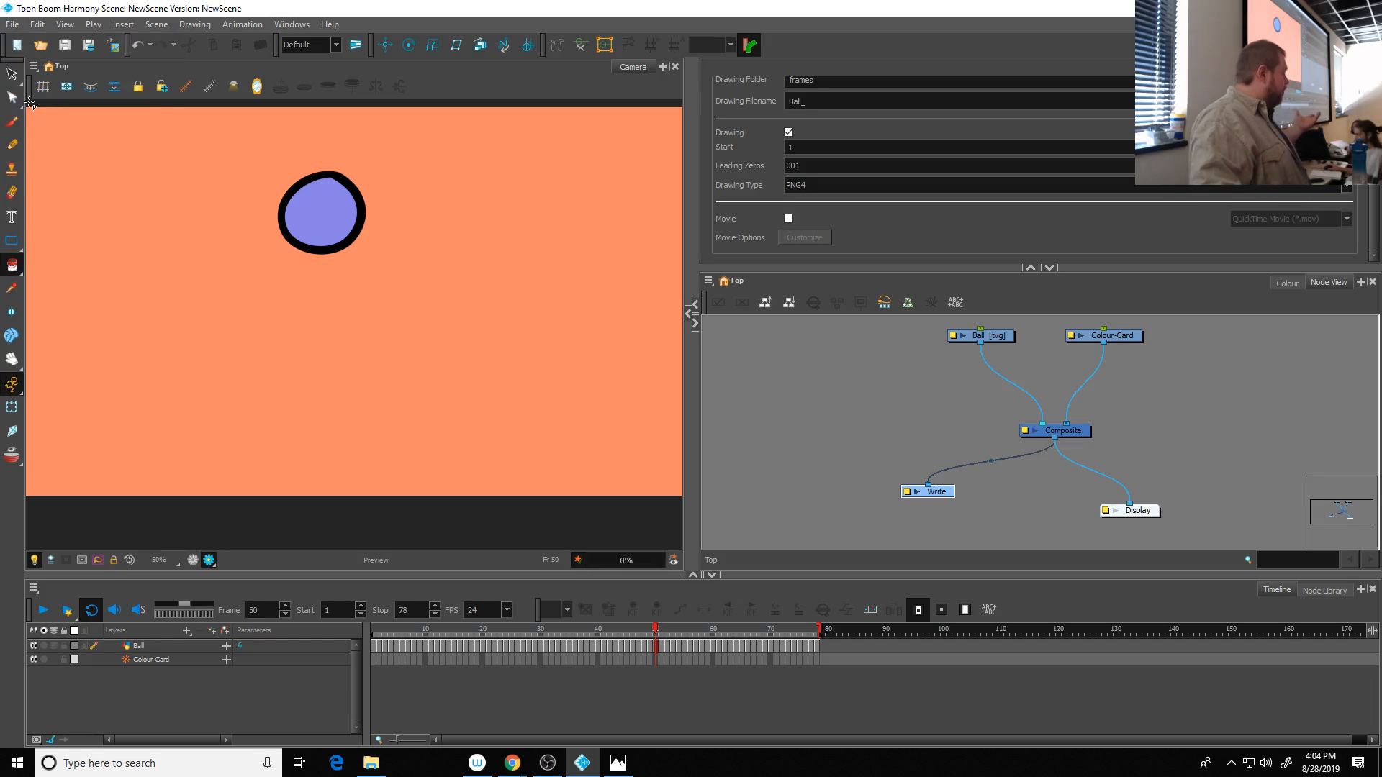
- Switch to File Explorer and locate the NewScene.xstage file in the NewScene project folder
{"action": "left_click", "coordinate": [386, 773]}
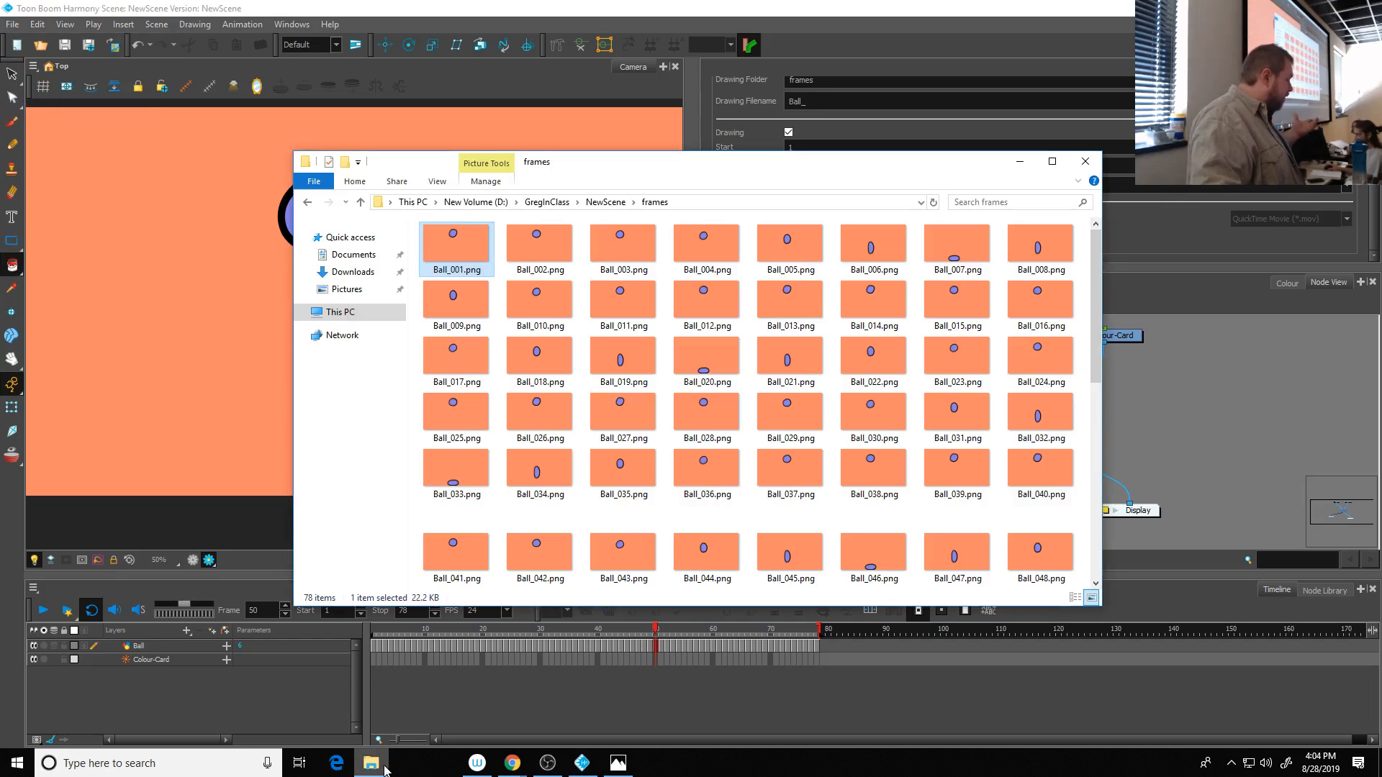
{"action": "left_click", "coordinate": [605, 202]}
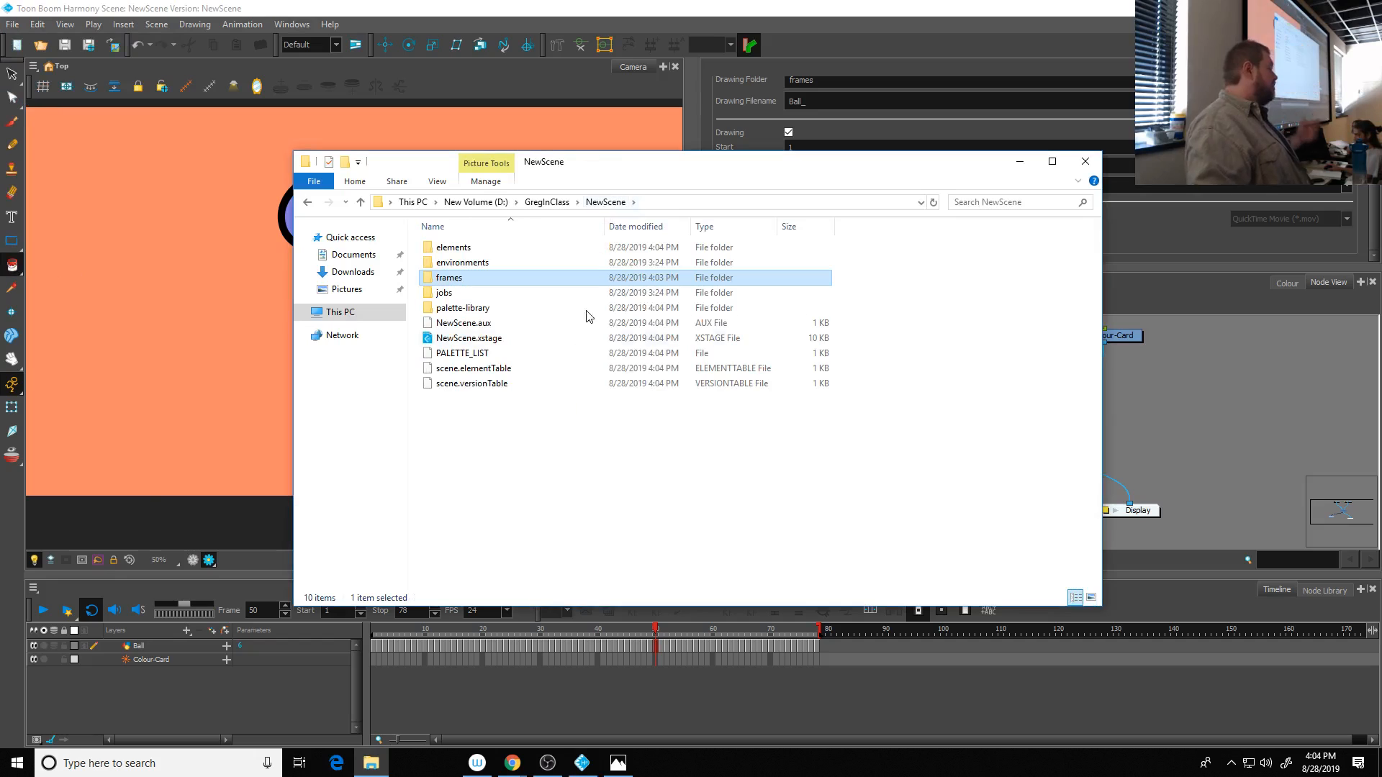
{"action": "left_click", "coordinate": [507, 341]}
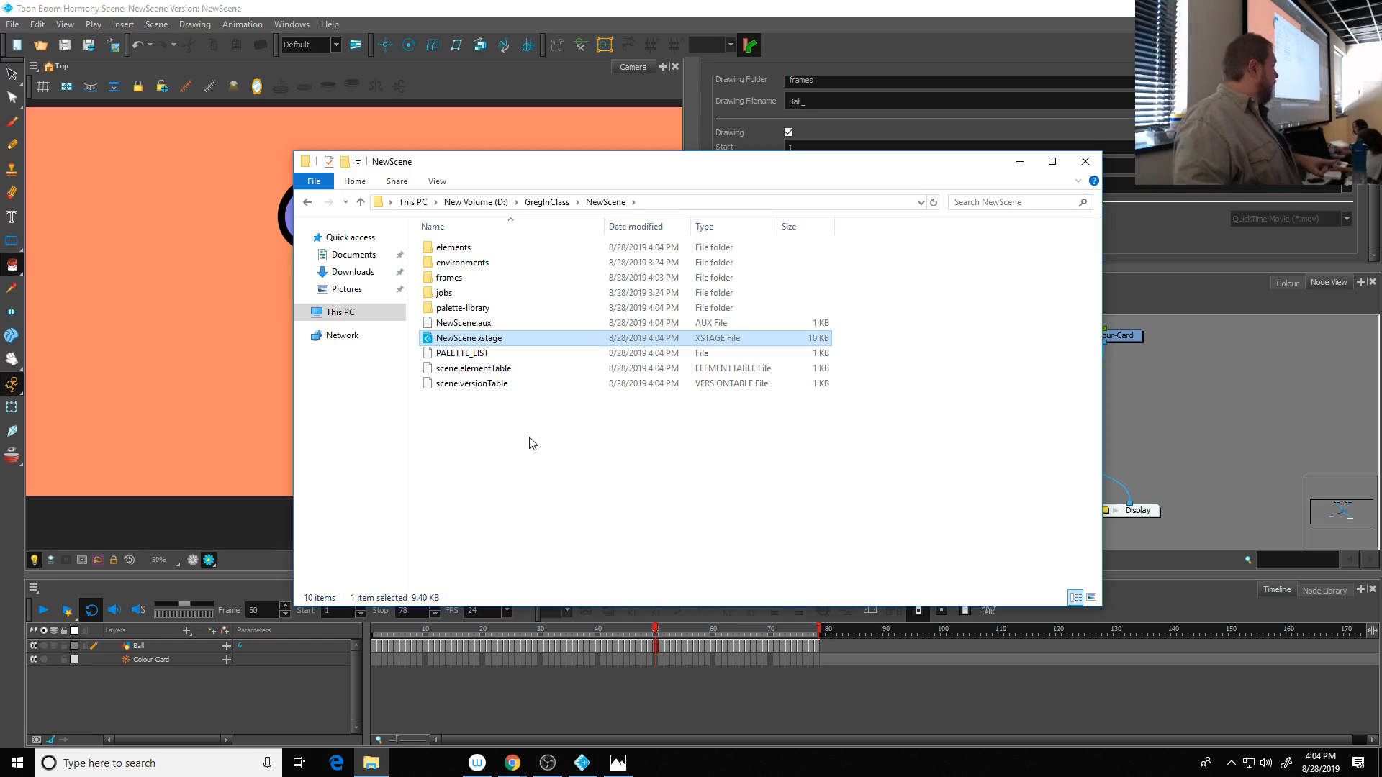
- Switch to Toon Boom Harmony and save the scene as a new version named NewScene_1
{"action": "left_click", "coordinate": [12, 26]}
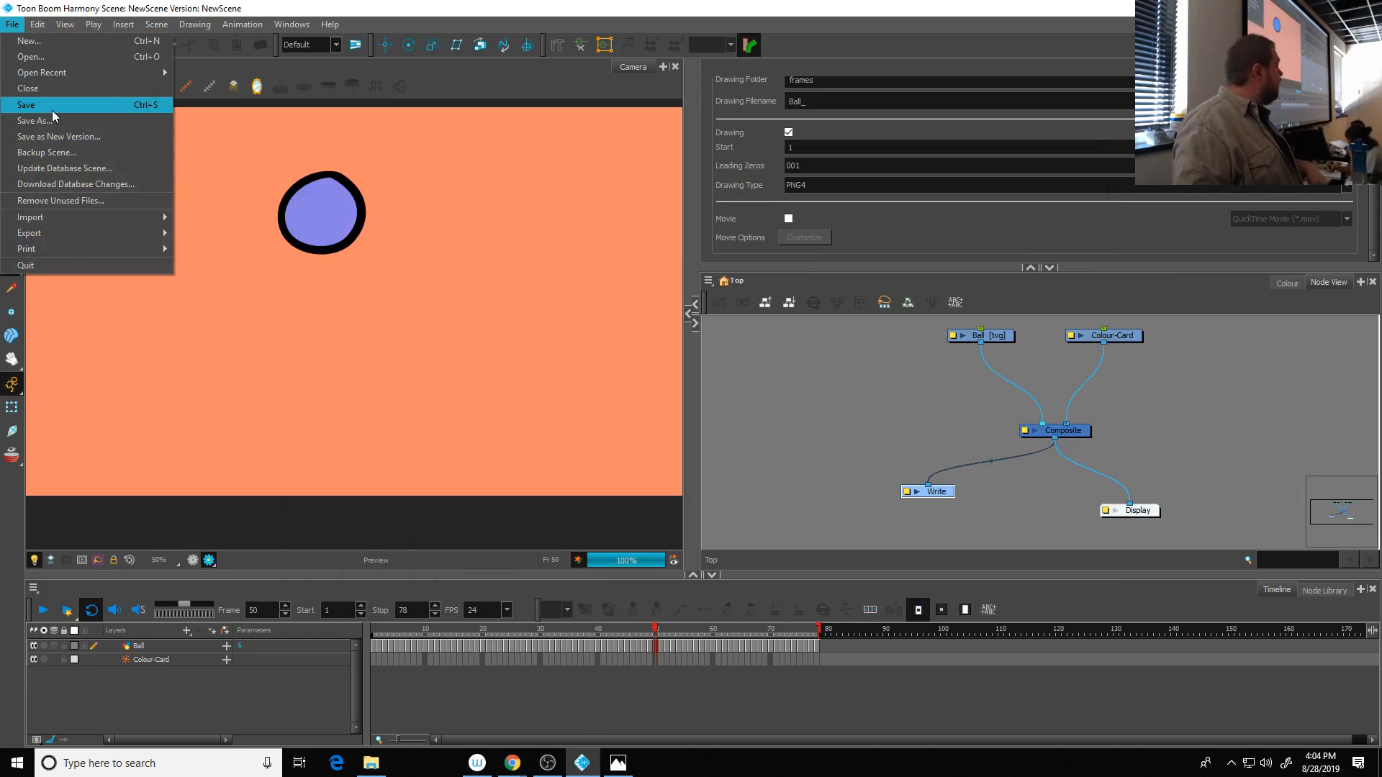
{"action": "left_click", "coordinate": [81, 140]}
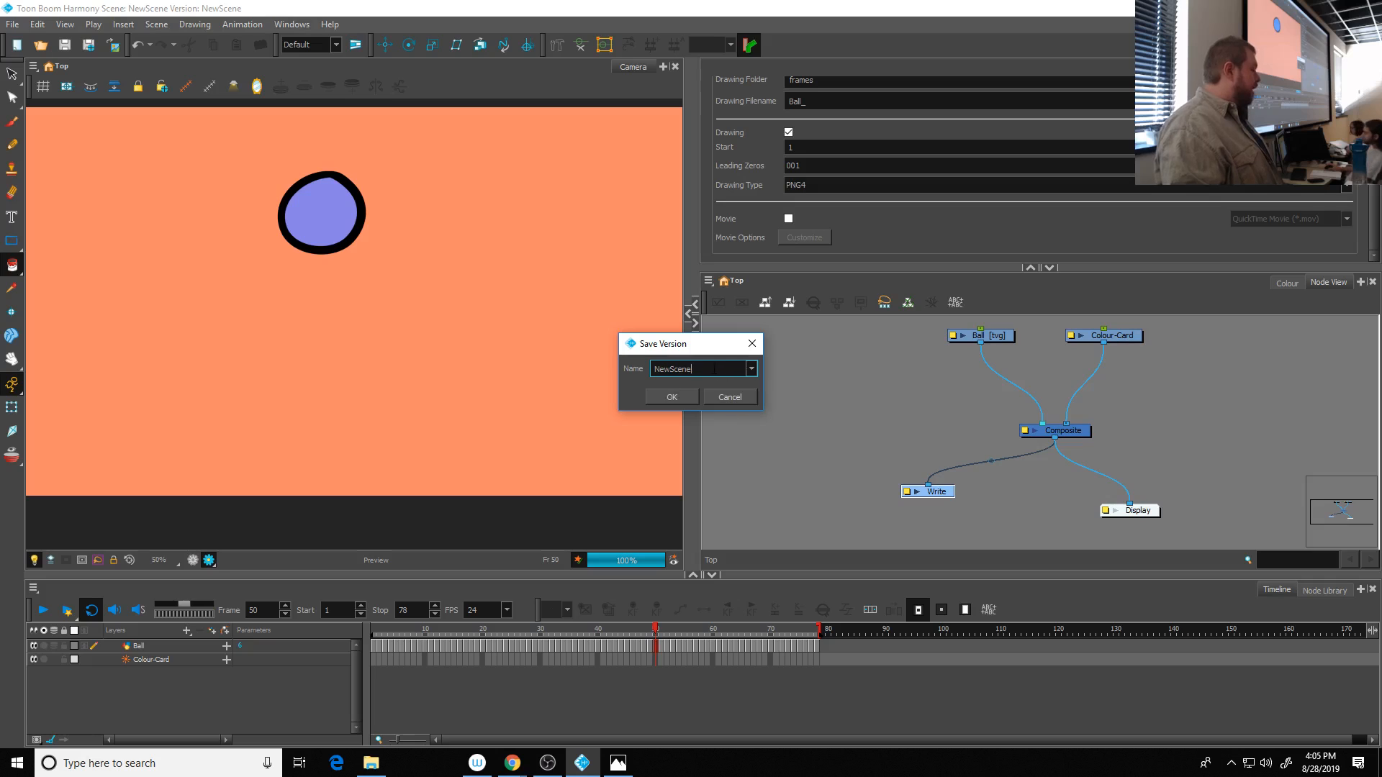
{"action": "type", "text": "_1"}
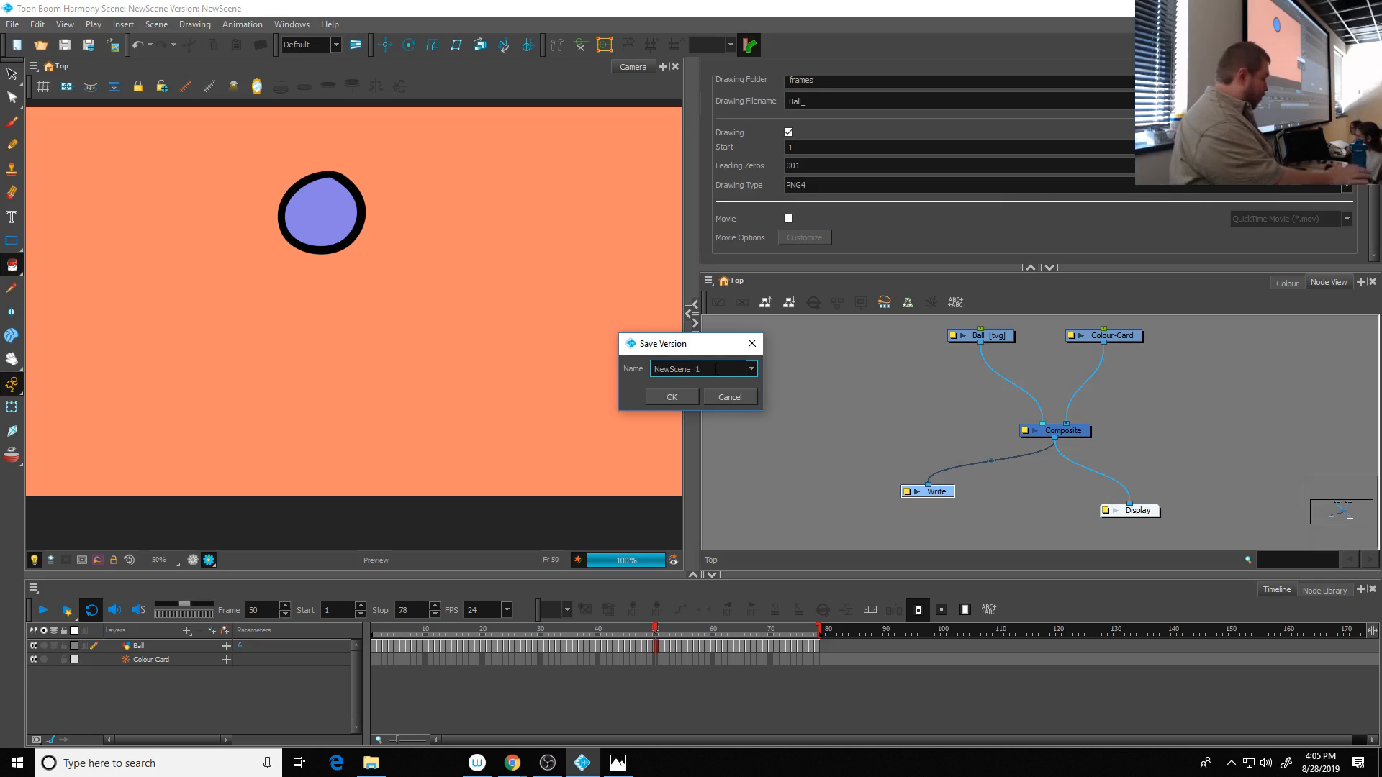
{"action": "left_click", "coordinate": [671, 396]}
- Switch to File Explorer and examine the NewScene_1.xstage file, the NewScene project folder and its frames folder
{"action": "left_click", "coordinate": [370, 763]}
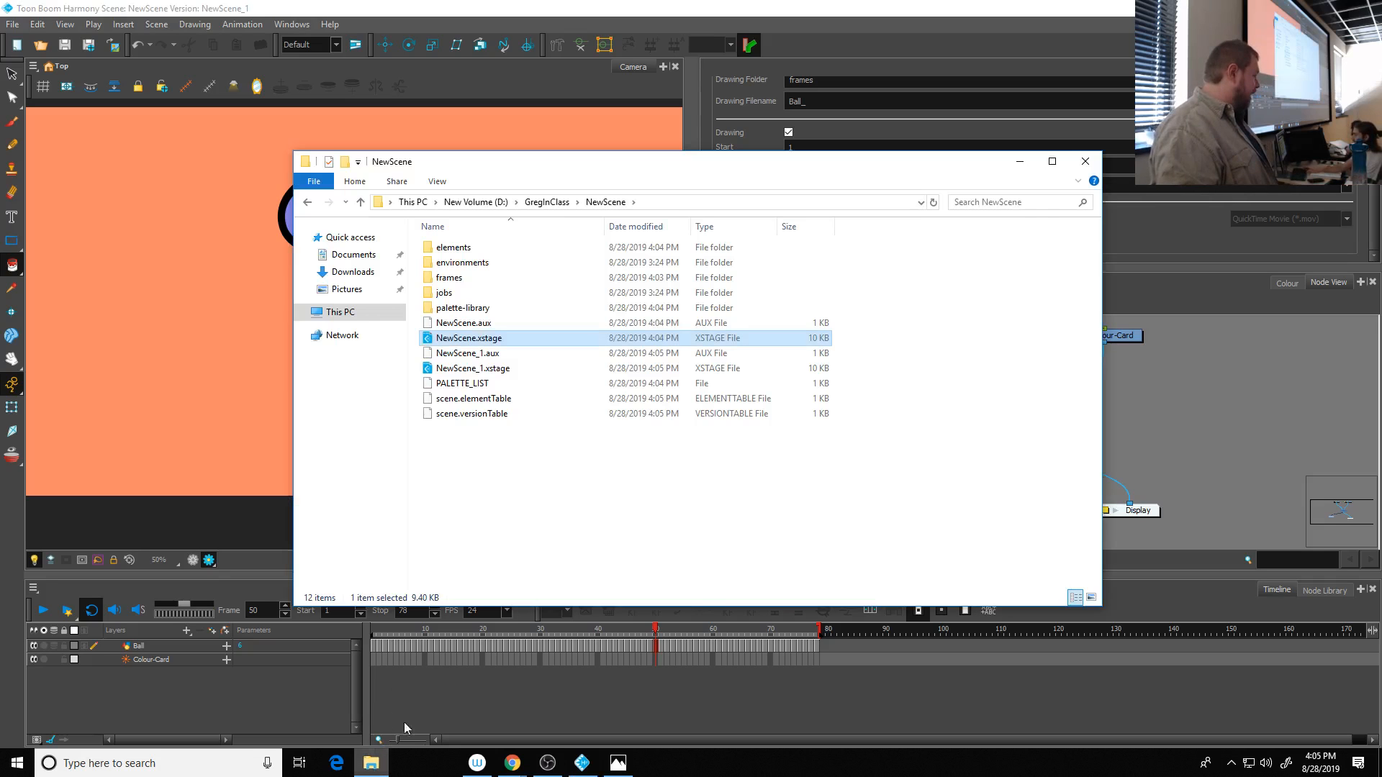
{"action": "left_click", "coordinate": [462, 370]}
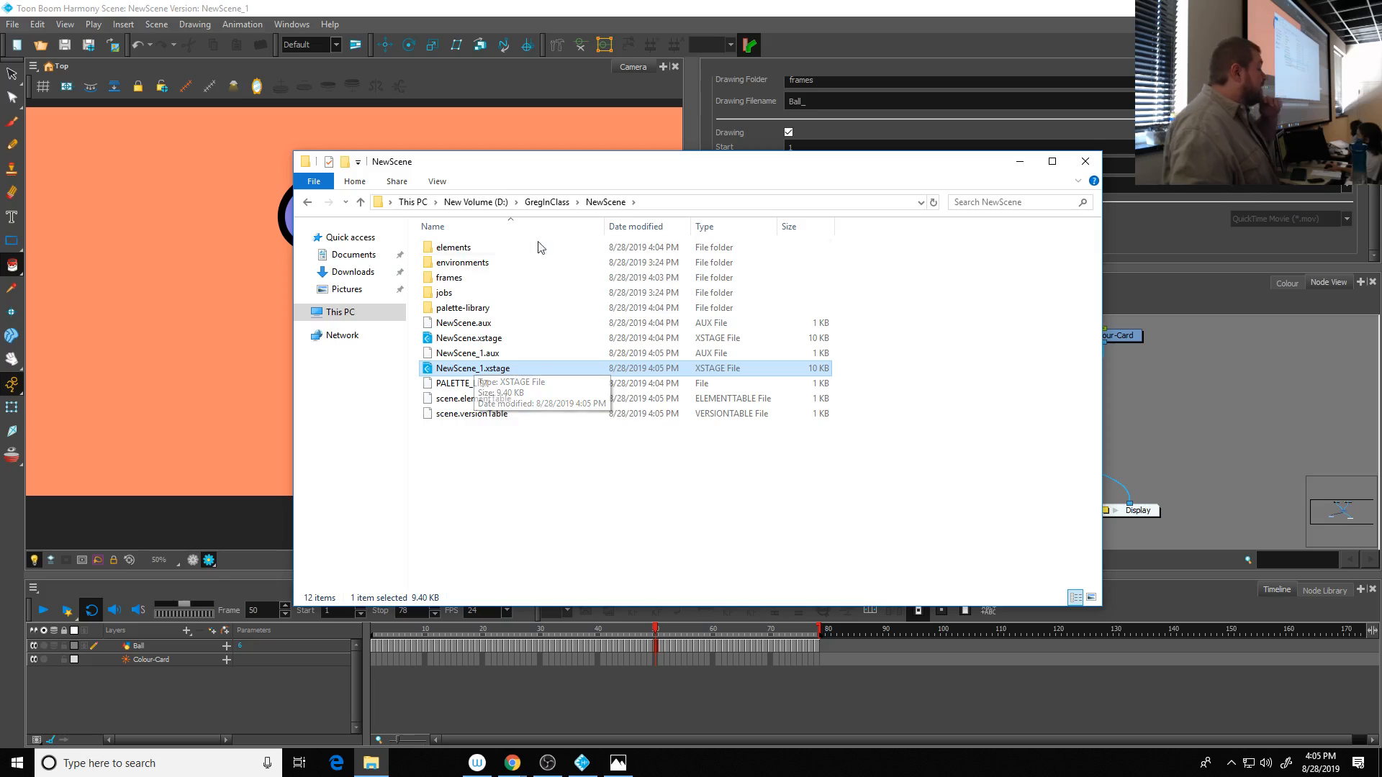
{"action": "left_click", "coordinate": [554, 202]}
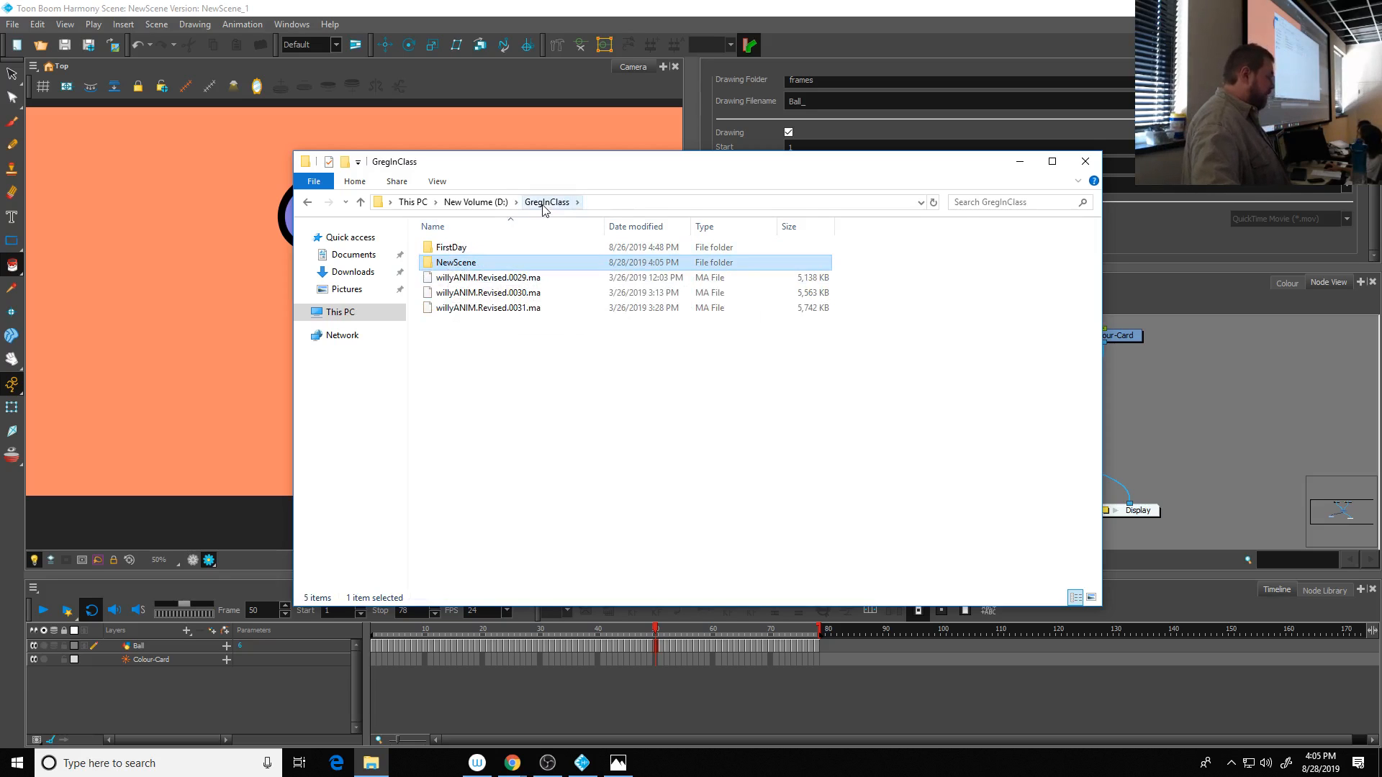
{"action": "double_click", "coordinate": [475, 263]}
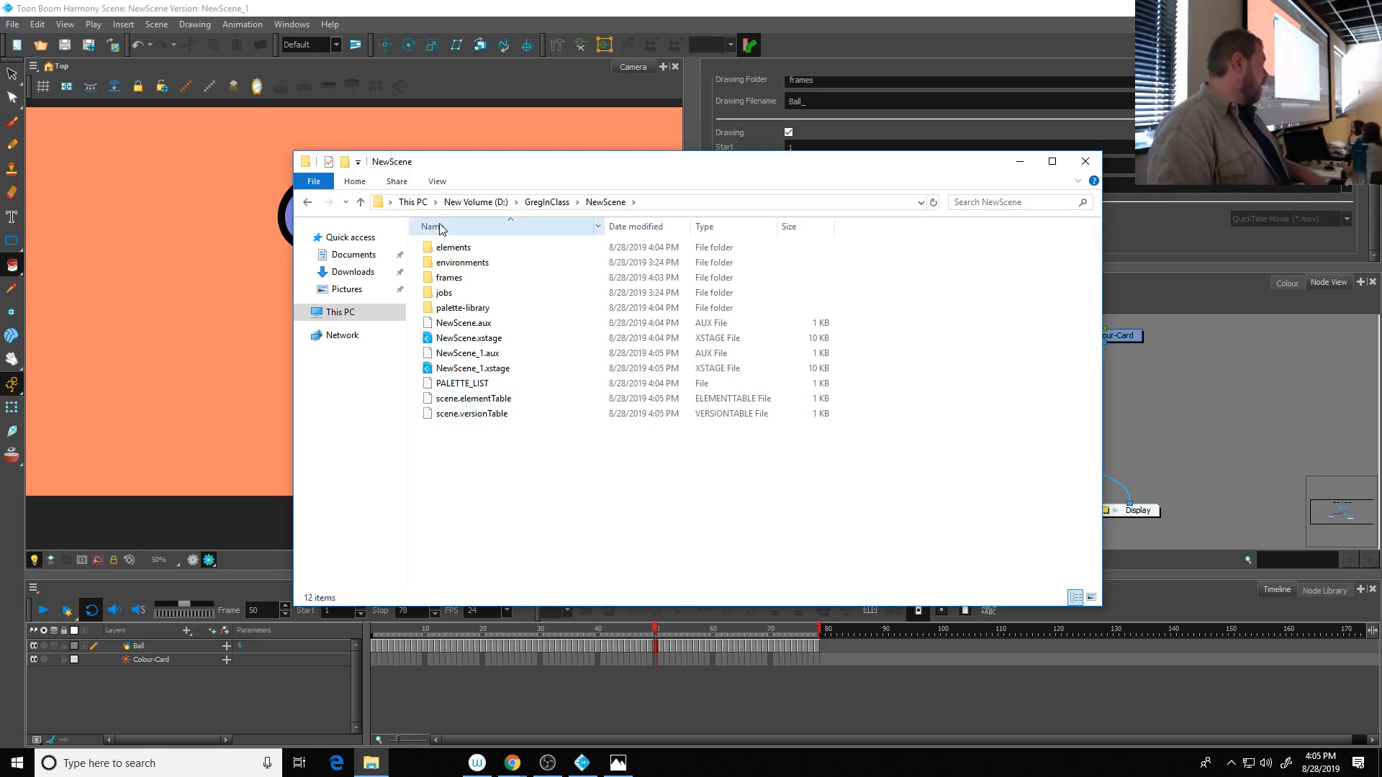
{"action": "double_click", "coordinate": [452, 278]}
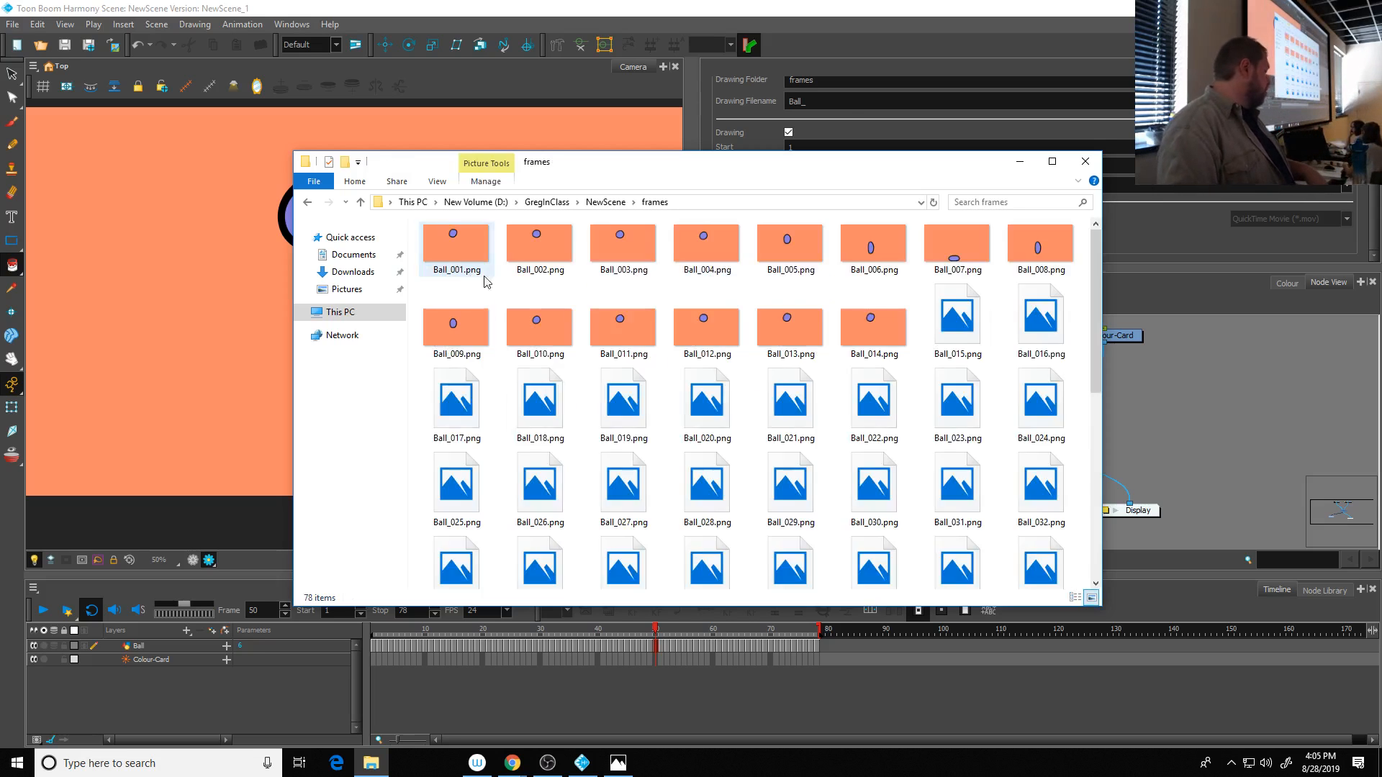
{"action": "left_click", "coordinate": [607, 204]}
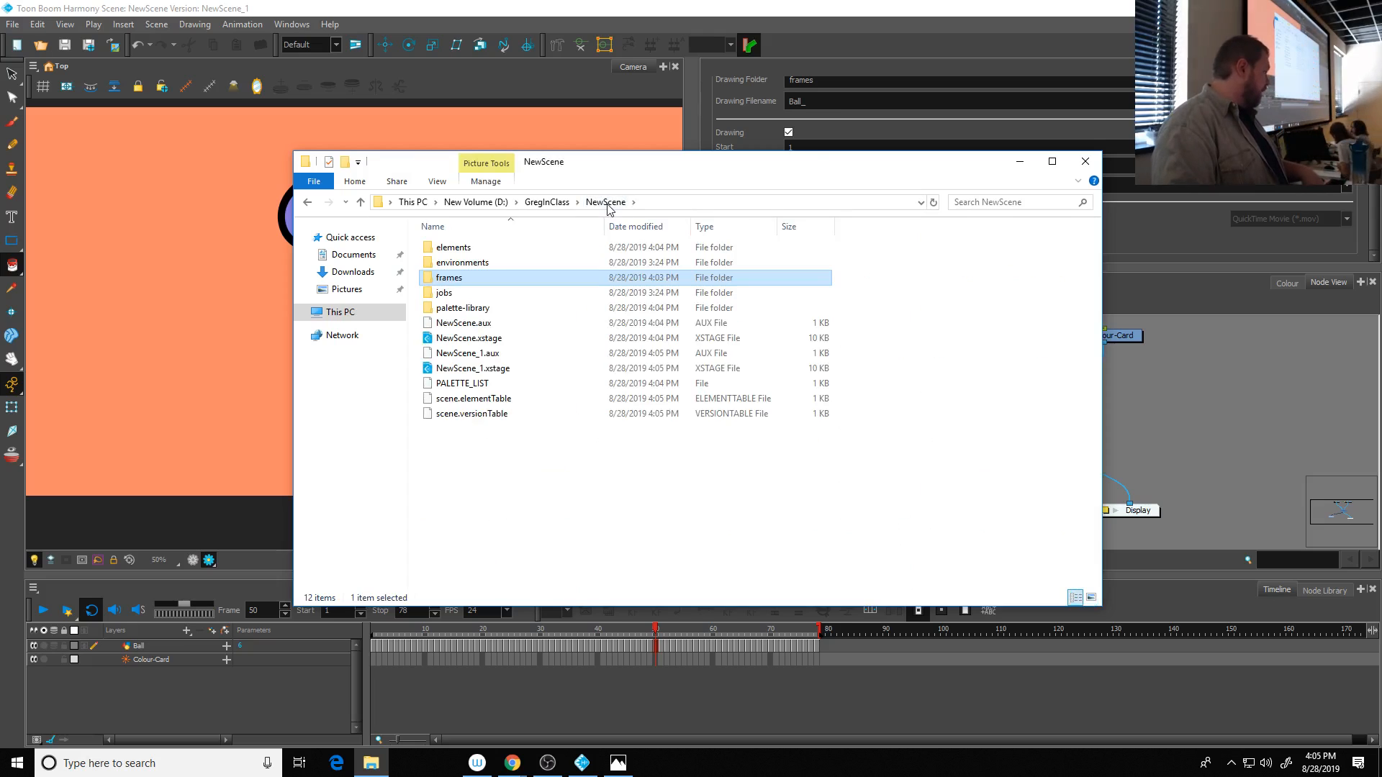
- Examine the Ball drawing files and the palette-library folder inside the project's elements folder
{"action": "double_click", "coordinate": [454, 251]}
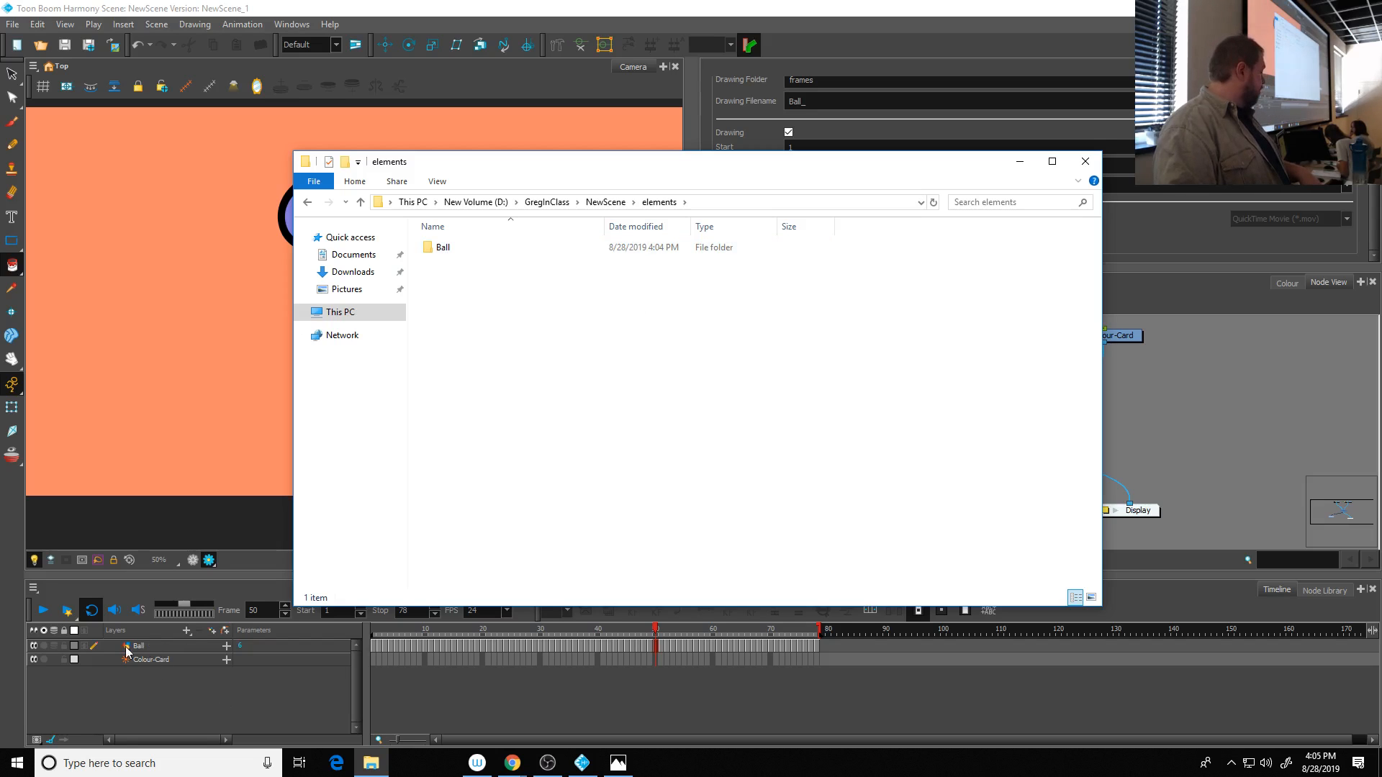
{"action": "double_click", "coordinate": [442, 247]}
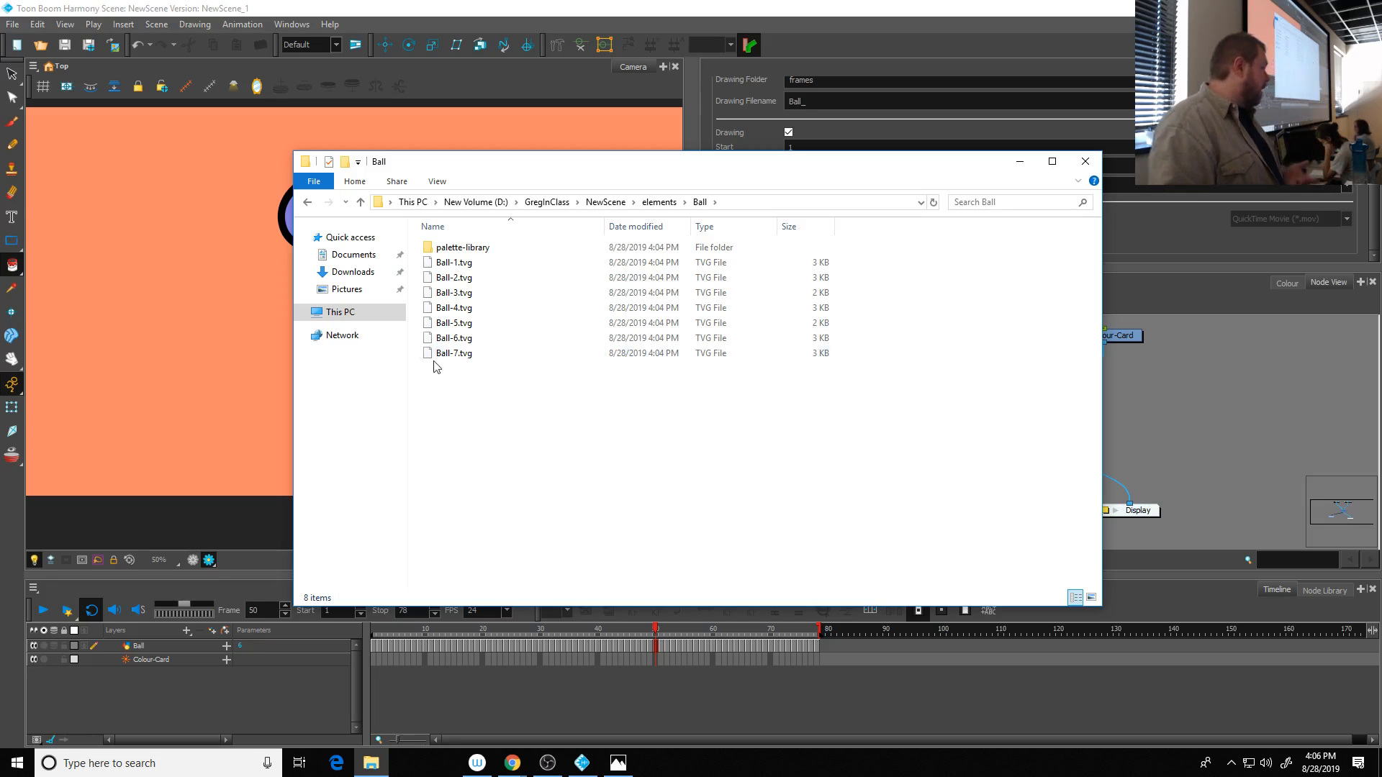
{"action": "double_click", "coordinate": [463, 247]}
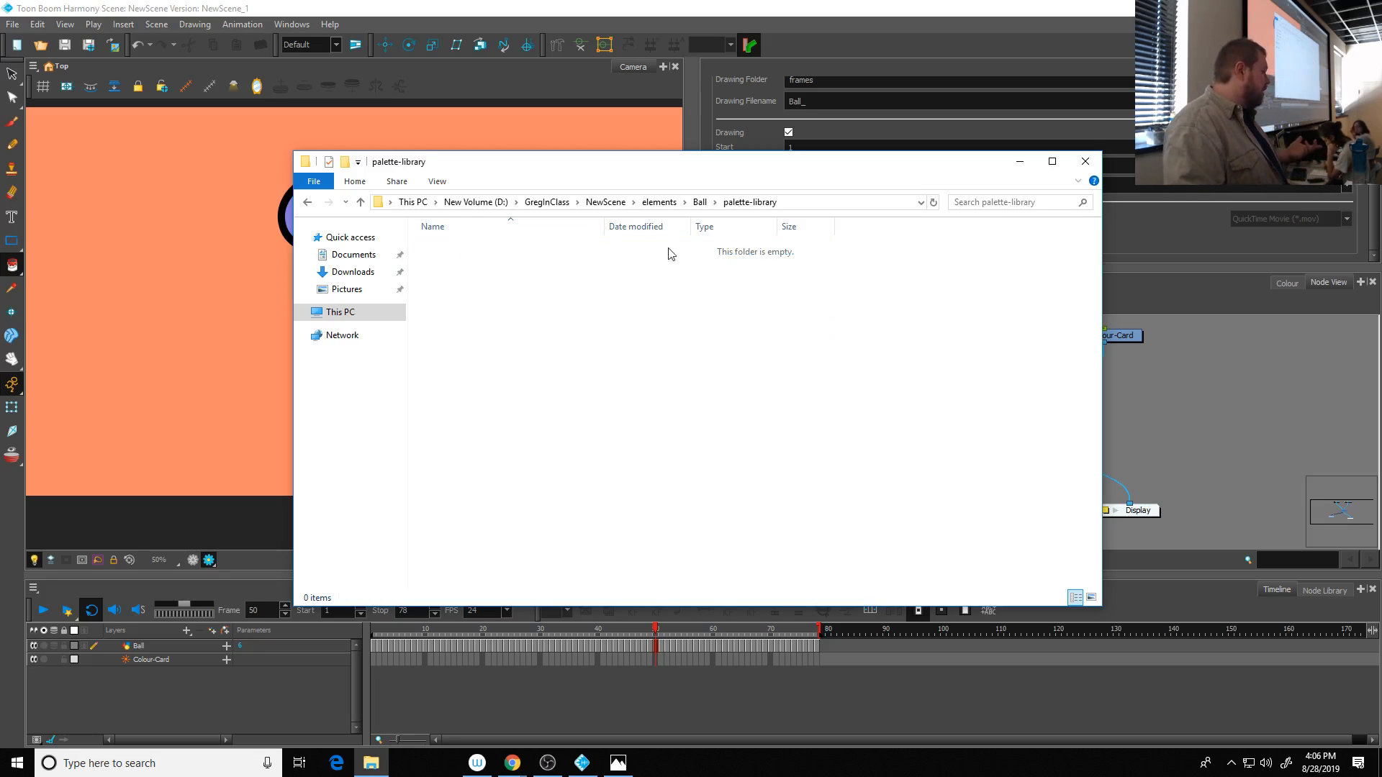
- Return to Toon Boom Harmony and display the scene's colour palettes
{"action": "left_click", "coordinate": [1020, 161]}
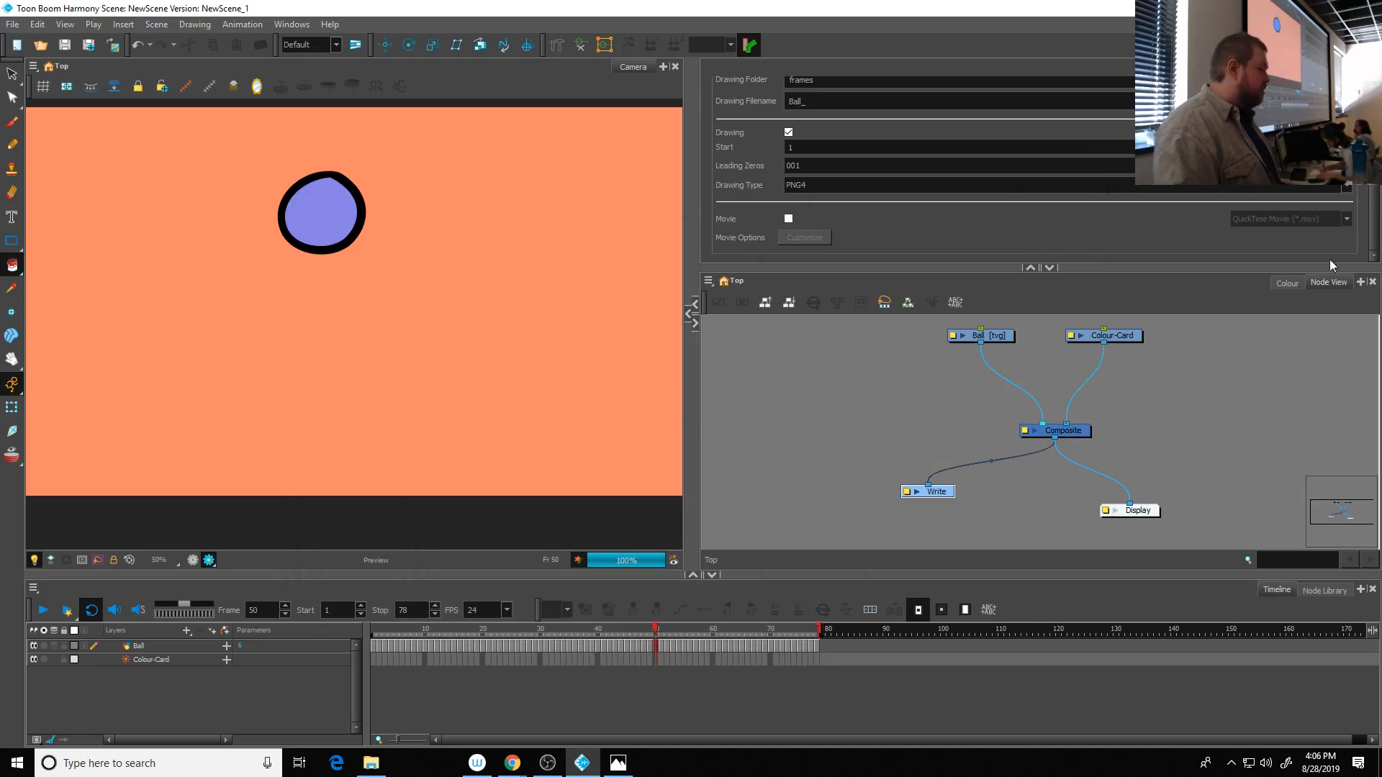
{"action": "left_click", "coordinate": [1287, 282]}
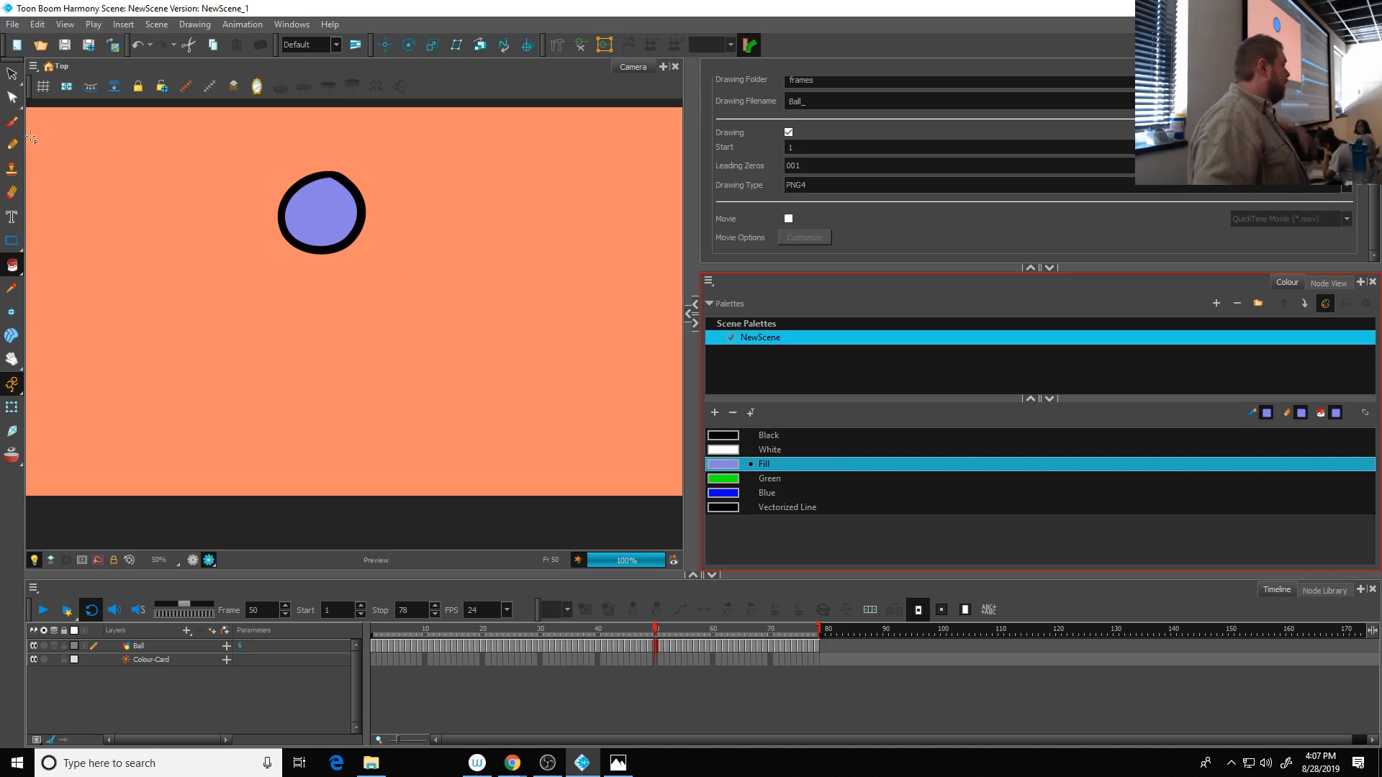
- Create a new scene named Char with the HDTV_1080p24 camera size
{"action": "left_click", "coordinate": [12, 25]}
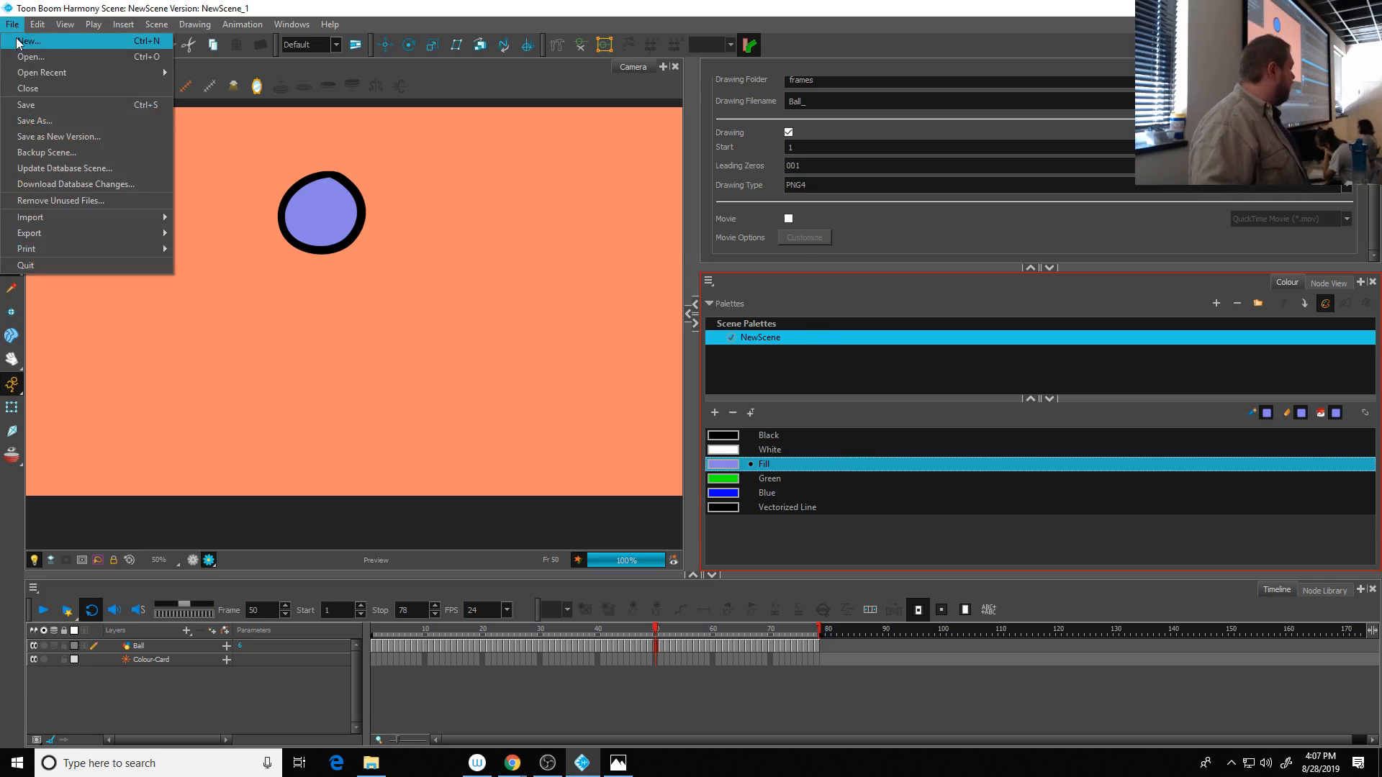
{"action": "left_click", "coordinate": [29, 41]}
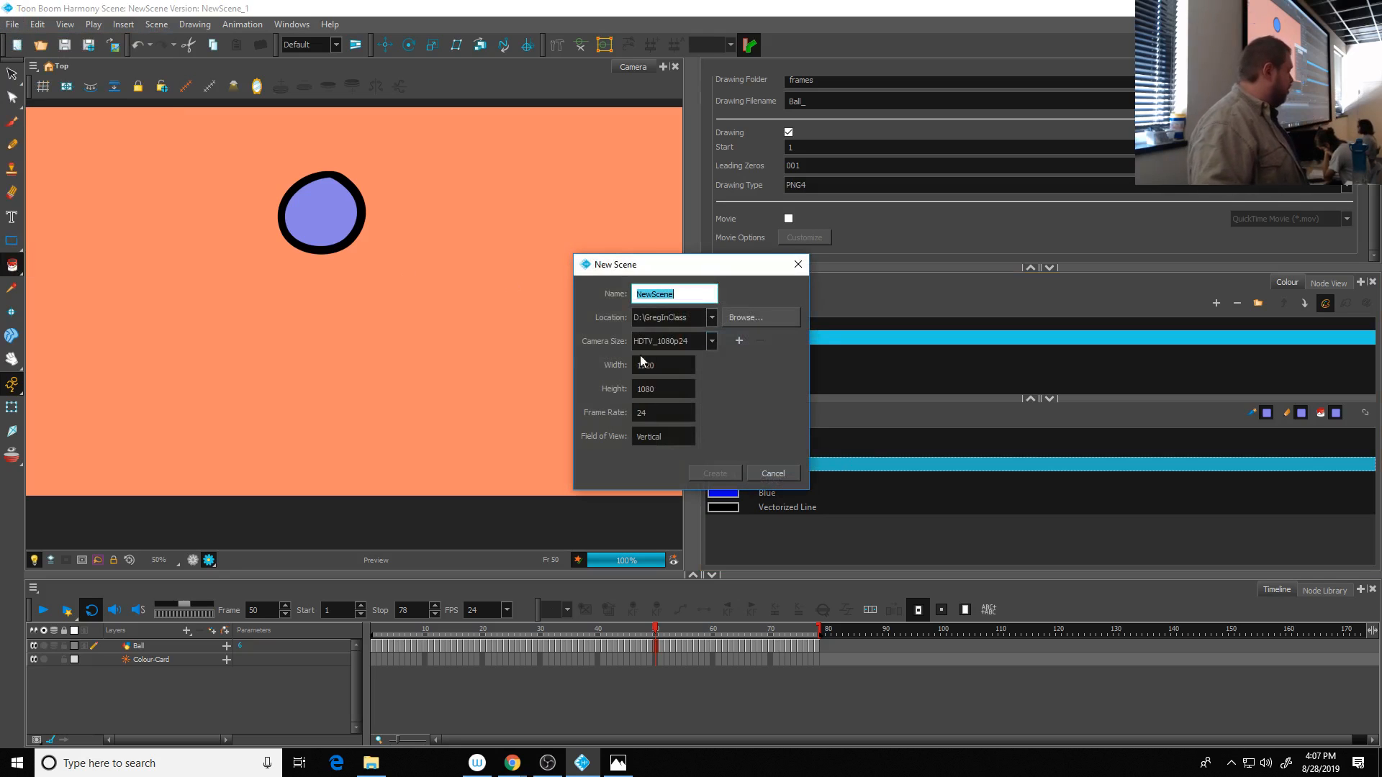
{"action": "double_click", "coordinate": [683, 295]}
{"action": "type", "text": "Char"}
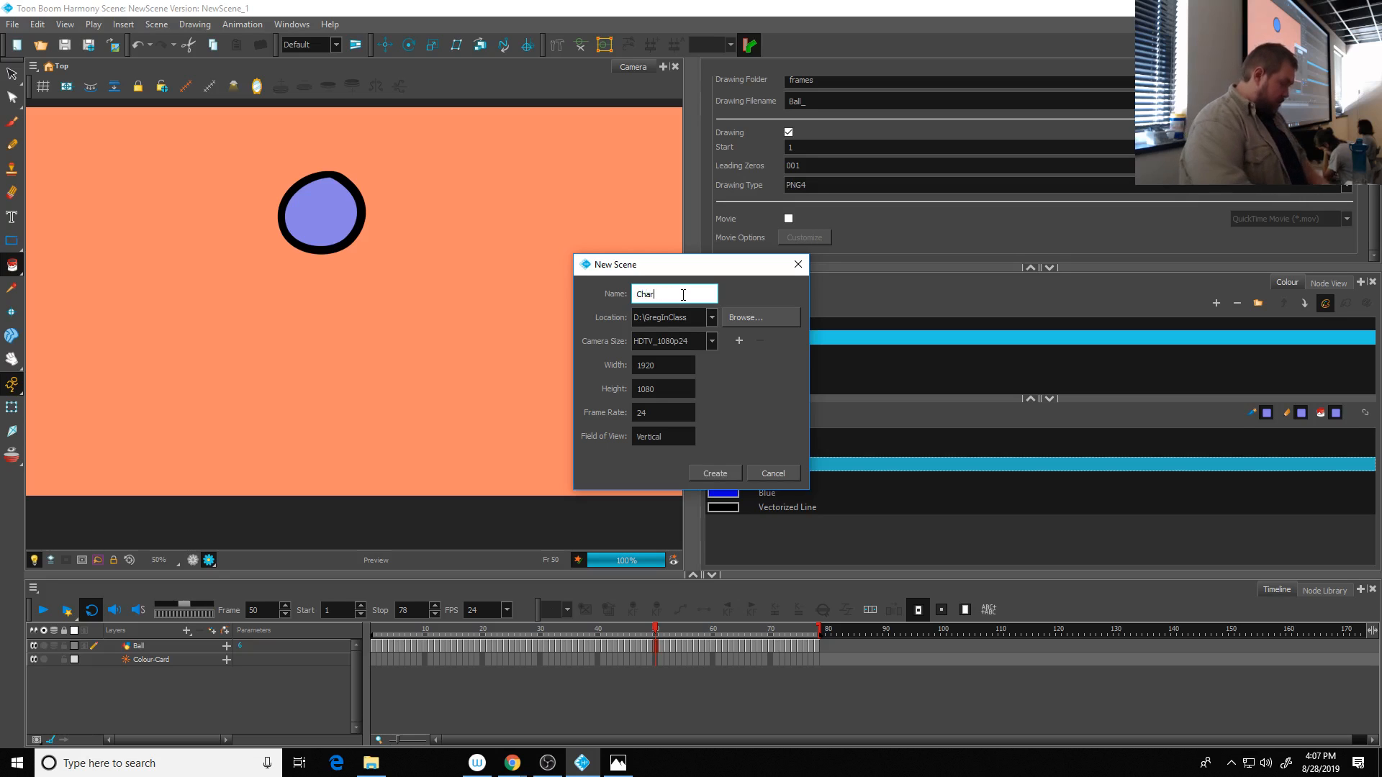
{"action": "left_click", "coordinate": [716, 473]}
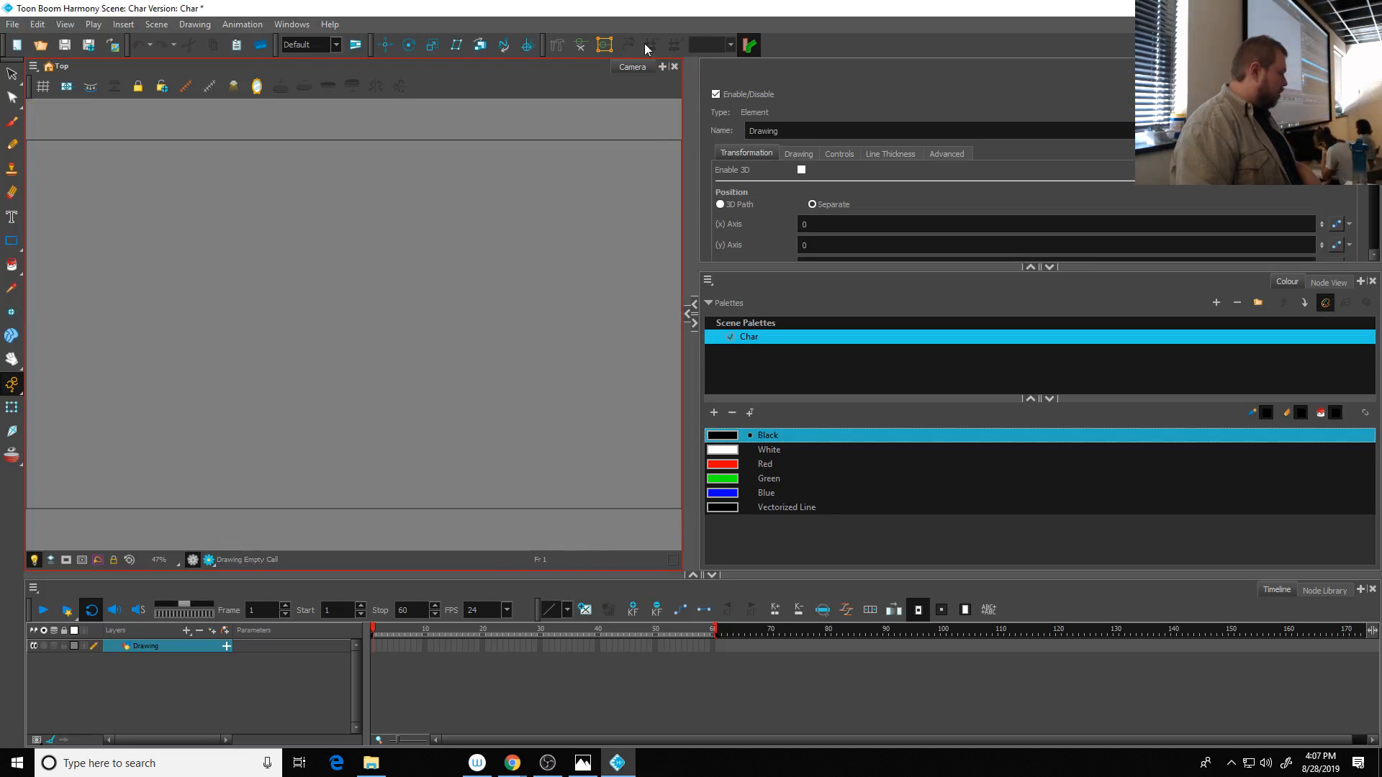
- Widen the Camera view to about three quarters of the workspace and fit the whole camera frame inside it
{"action": "left_click_drag", "start_coordinate": [692, 207], "coordinate": [1062, 209]}
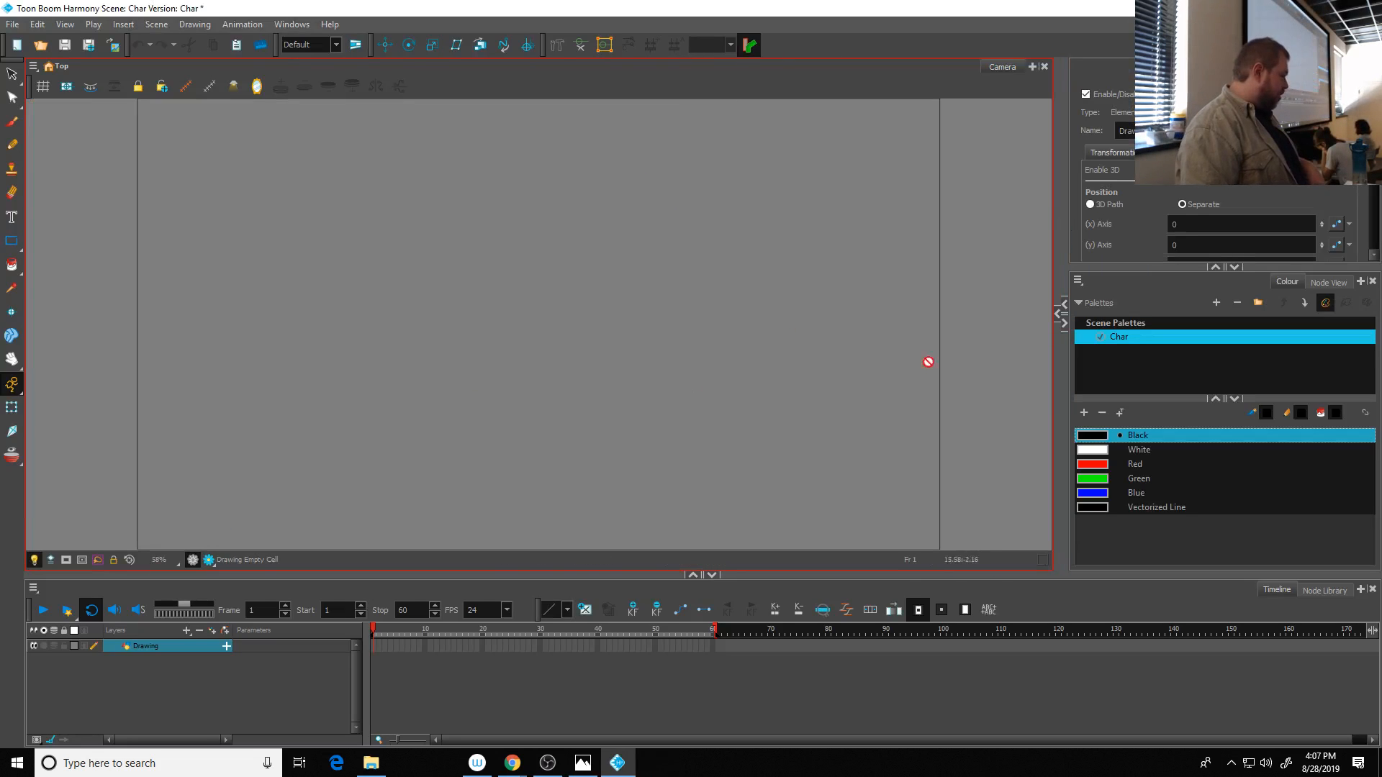
{"action": "scroll", "coordinate": [465, 422], "scroll_direction": "down", "scroll_amount": 2}
{"action": "scroll", "coordinate": [464, 422], "scroll_direction": "up", "scroll_amount": 1}
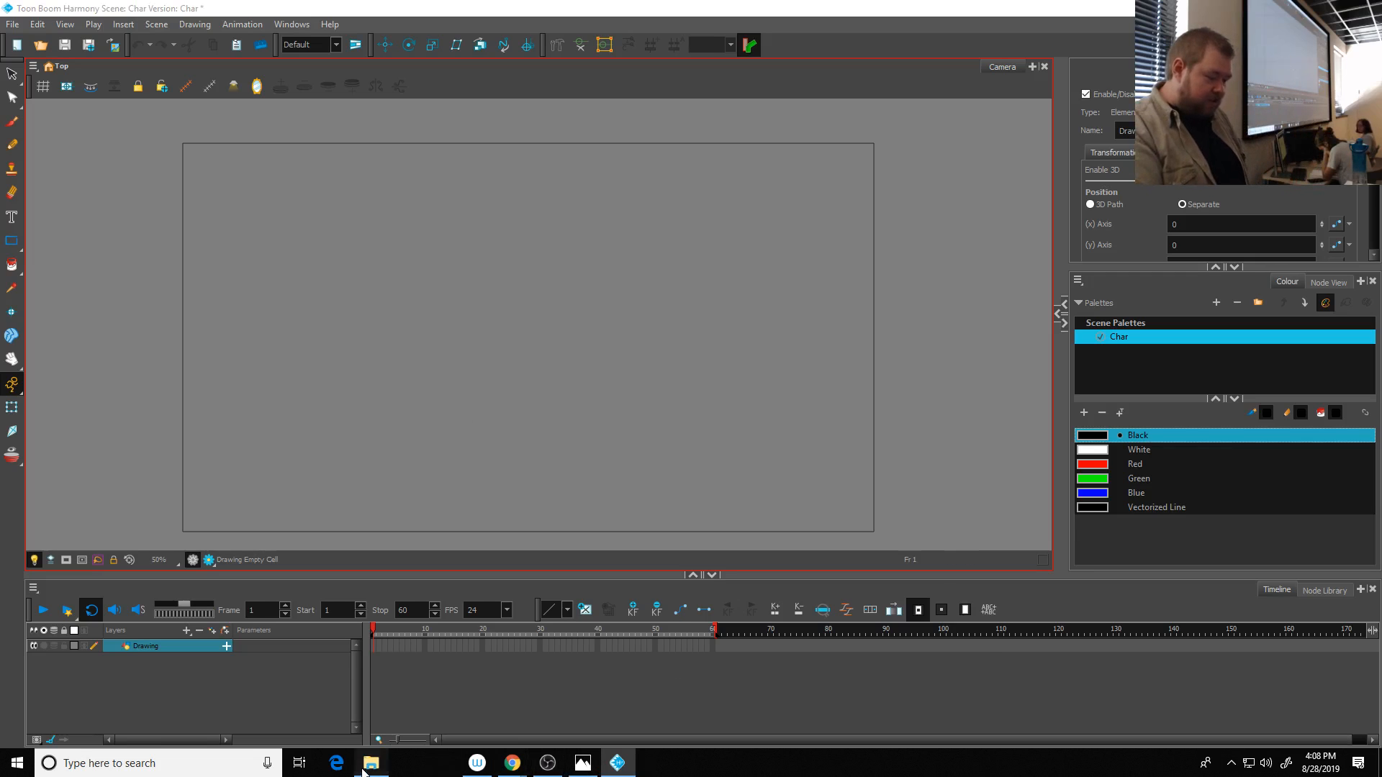
- Switch to File Explorer and open the network location \\etsue3
{"action": "left_click", "coordinate": [370, 763]}
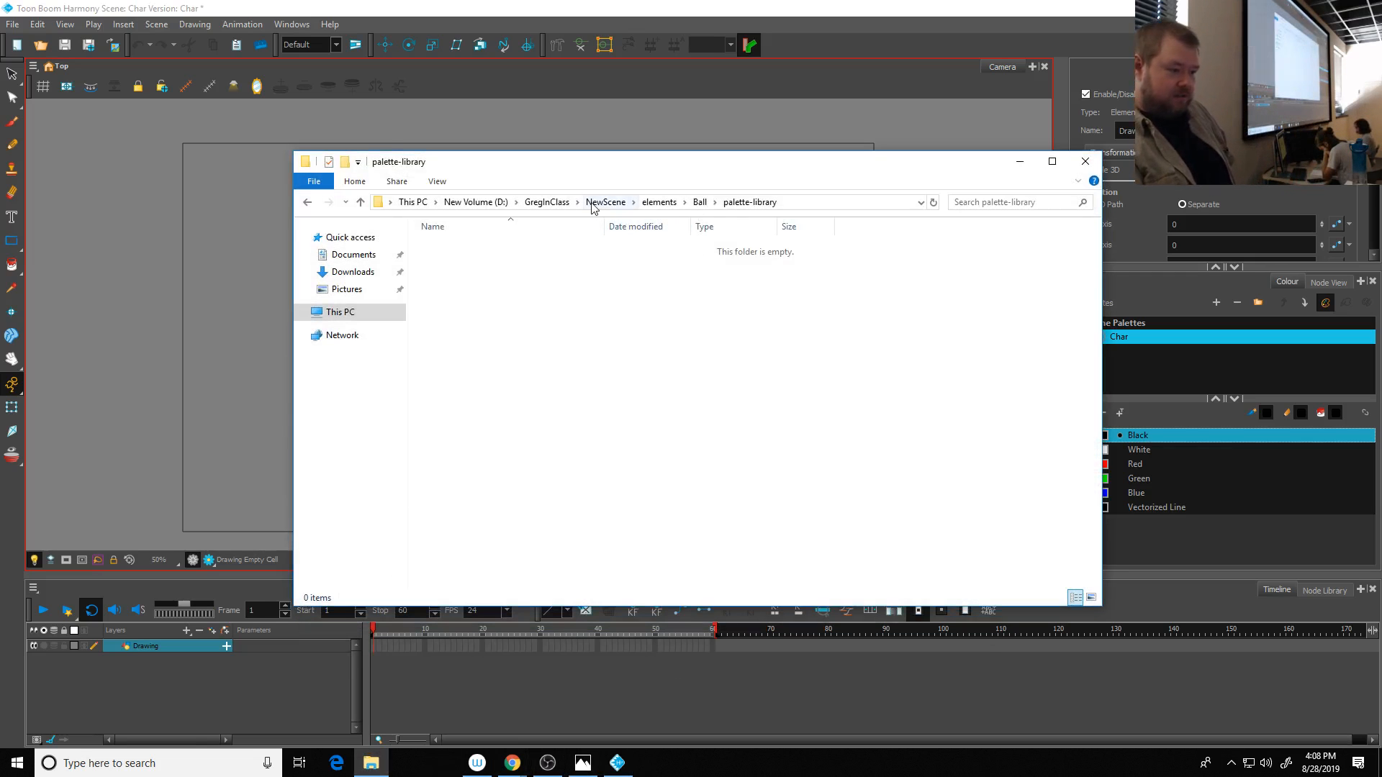
{"action": "left_click", "coordinate": [548, 204]}
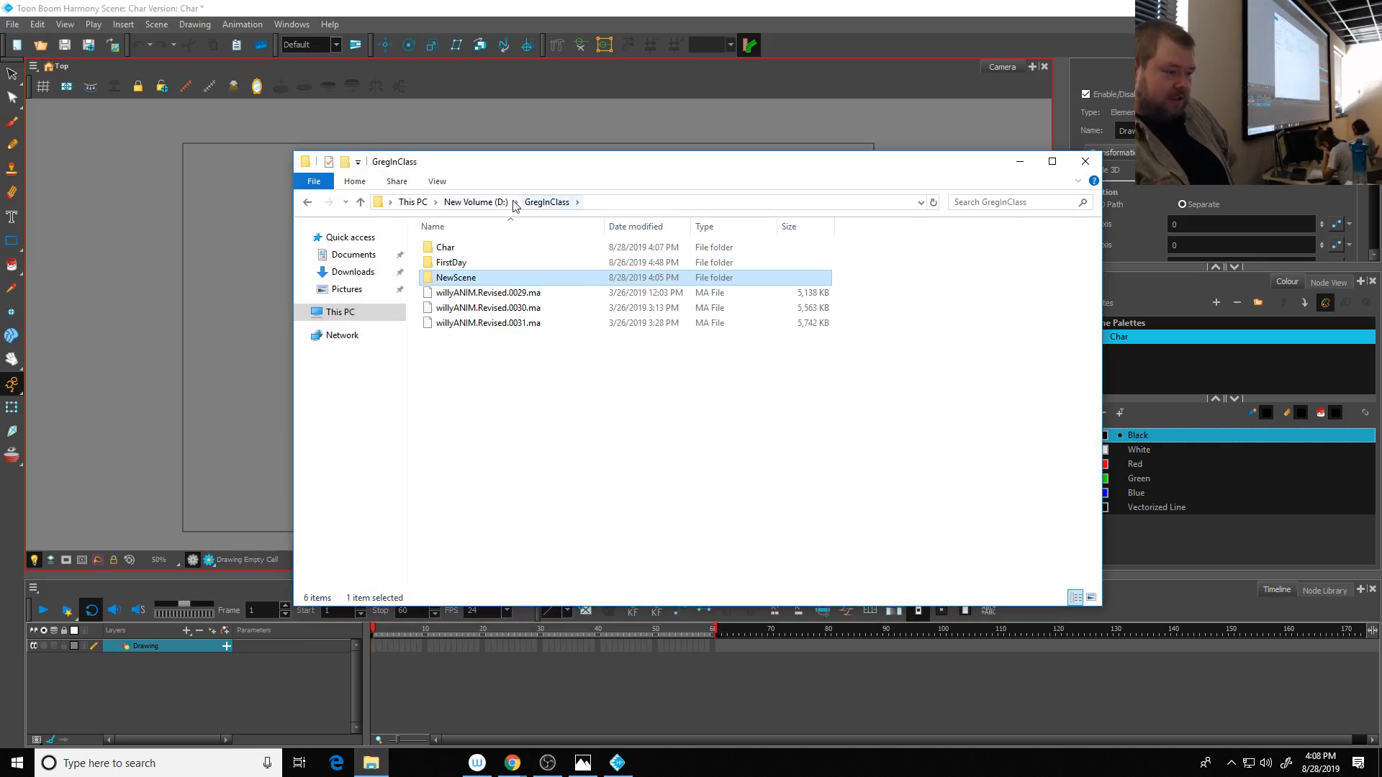
{"action": "left_click", "coordinate": [628, 201]}
{"action": "type", "text": "\\\\etsue3"}
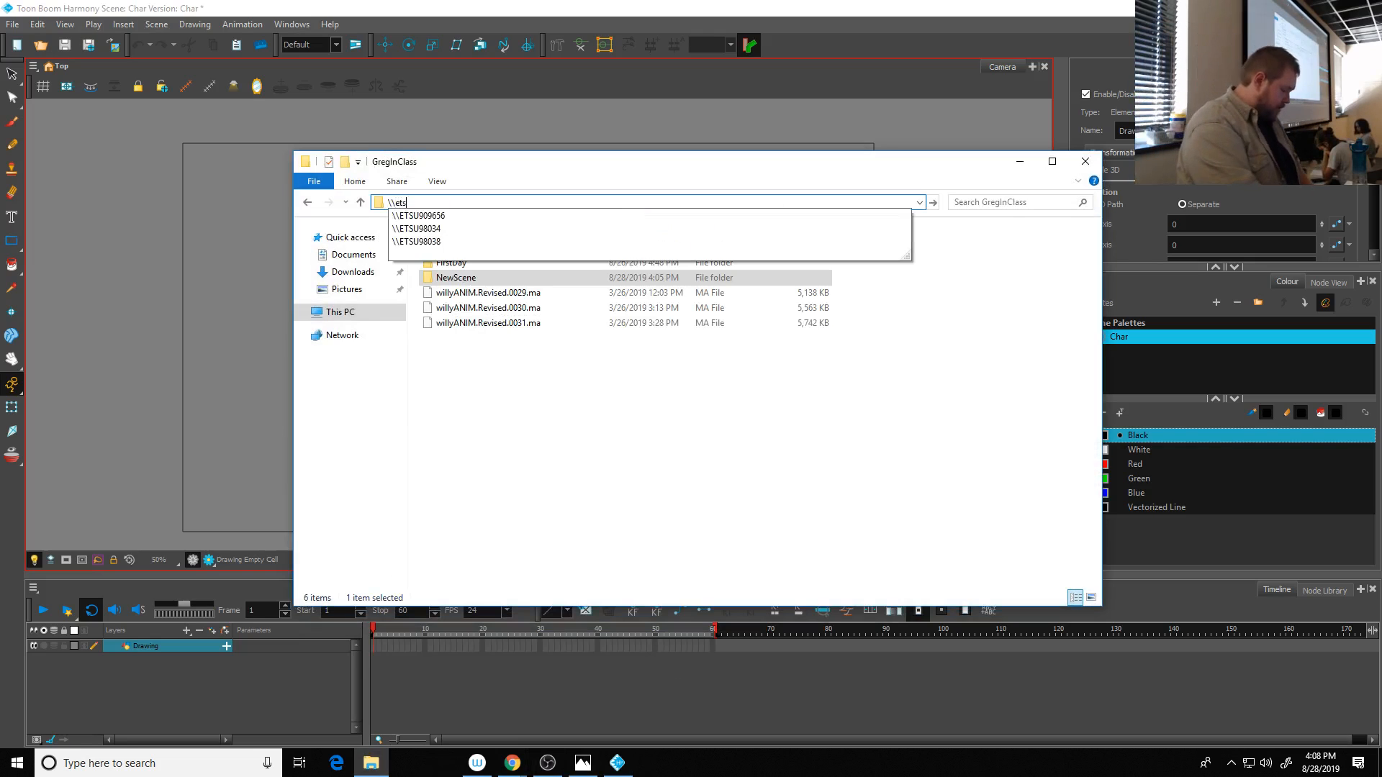
{"action": "key", "text": "Return"}
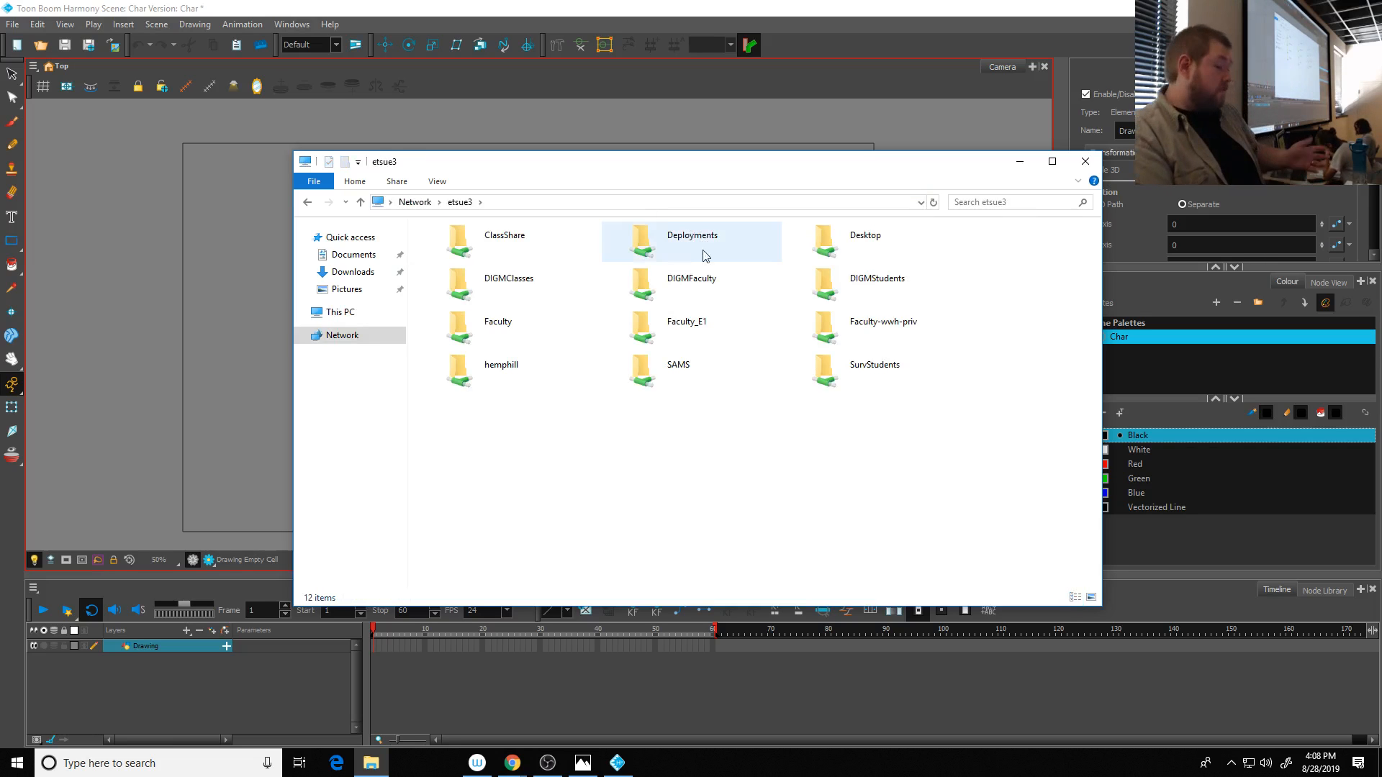
- Open CharacterDesign.pptx from the 2d Anim folder in - LECTURES, inside the instructor's folder on the DIGMFaculty share
{"action": "double_click", "coordinate": [697, 283]}
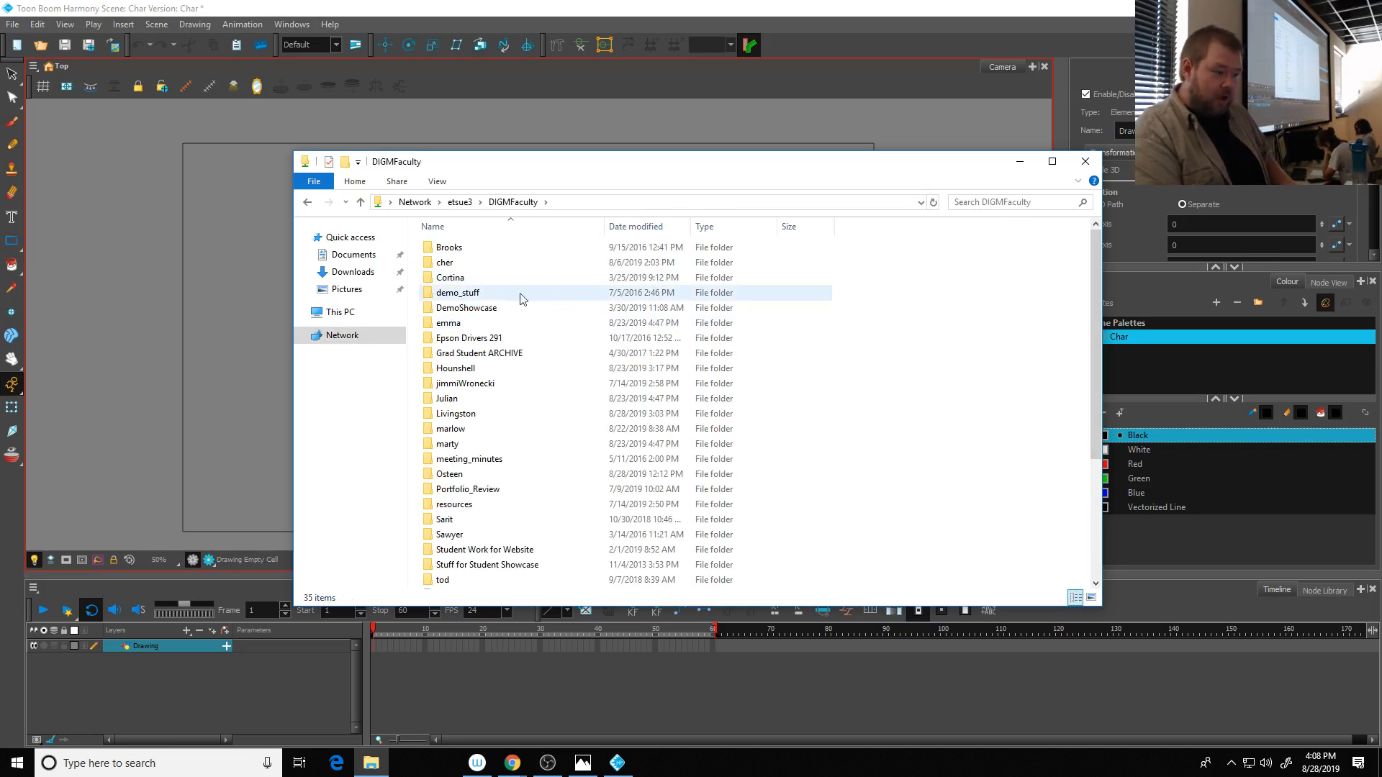
{"action": "double_click", "coordinate": [453, 429]}
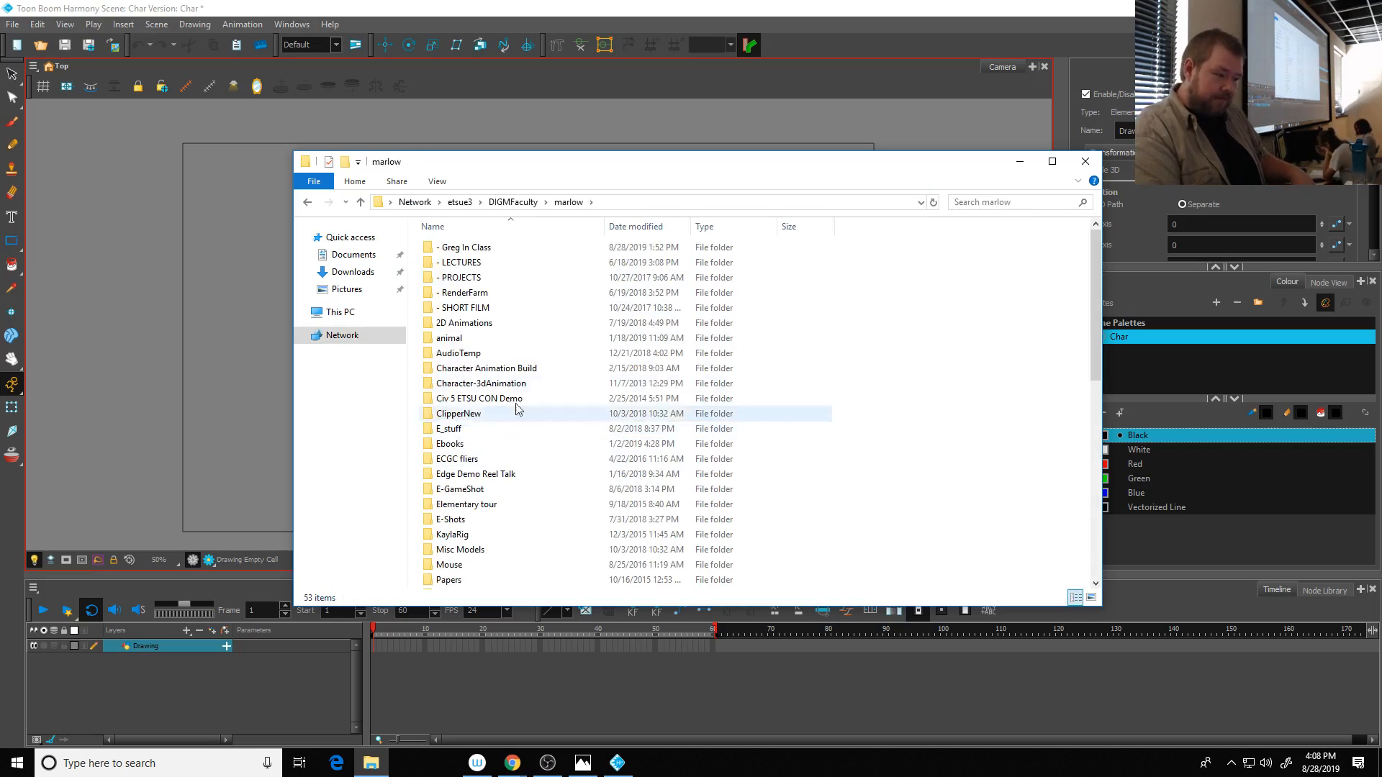
{"action": "left_click", "coordinate": [461, 263]}
{"action": "double_click", "coordinate": [461, 264]}
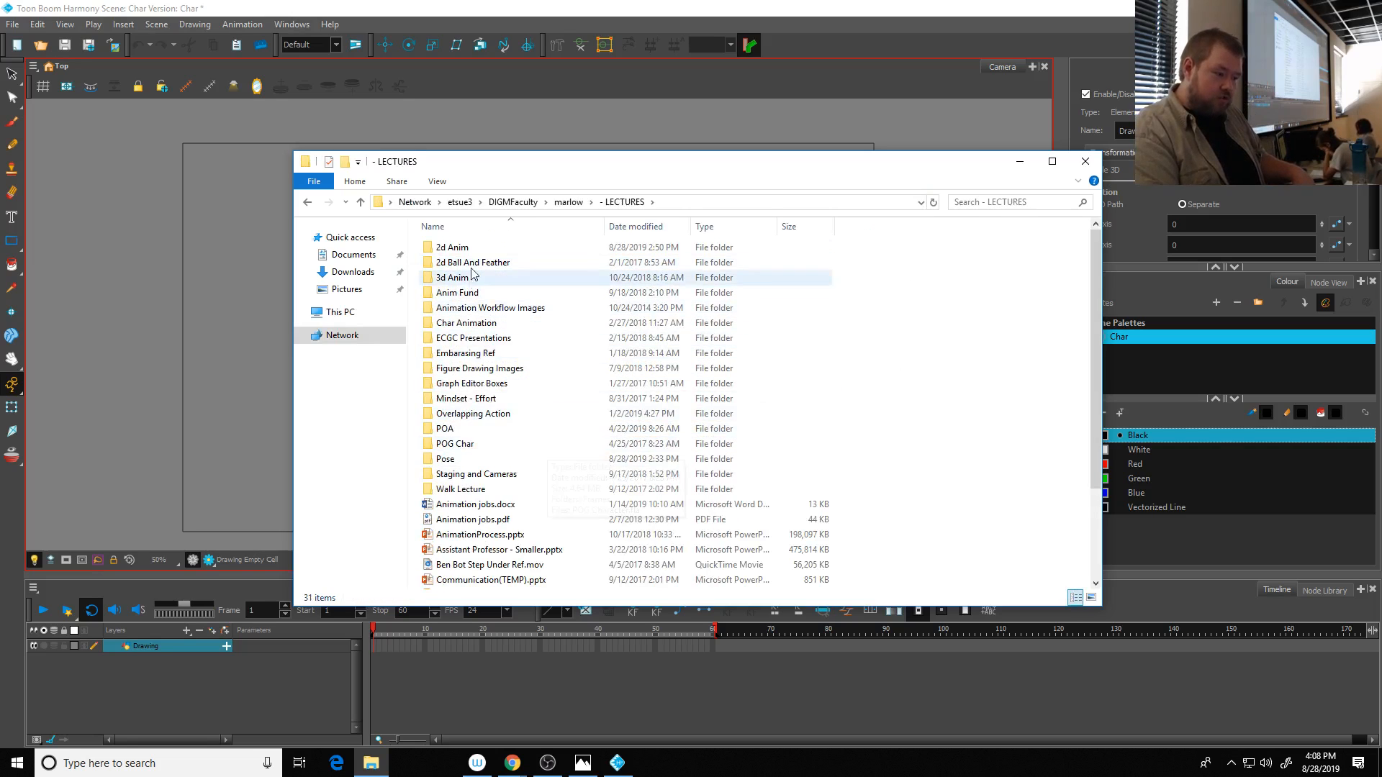
{"action": "double_click", "coordinate": [462, 247]}
{"action": "double_click", "coordinate": [518, 278]}
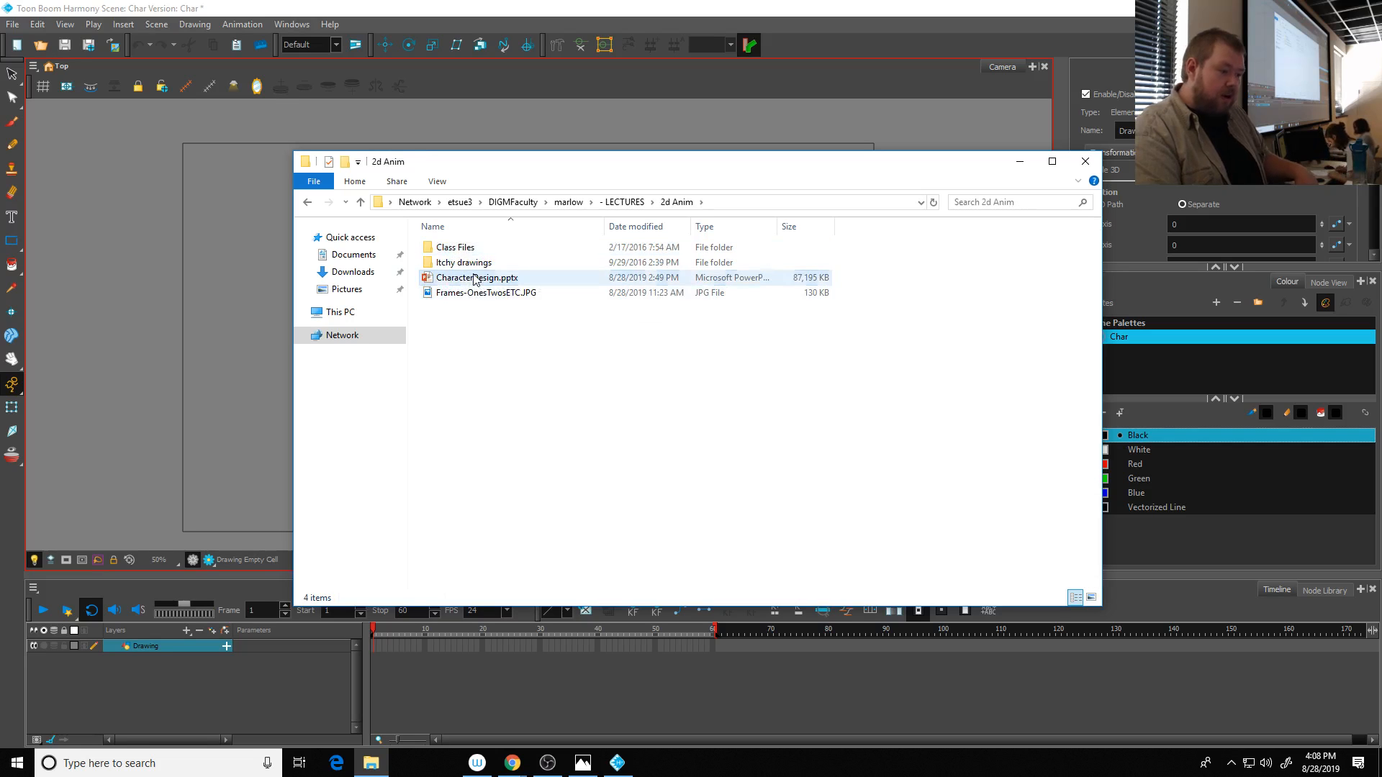